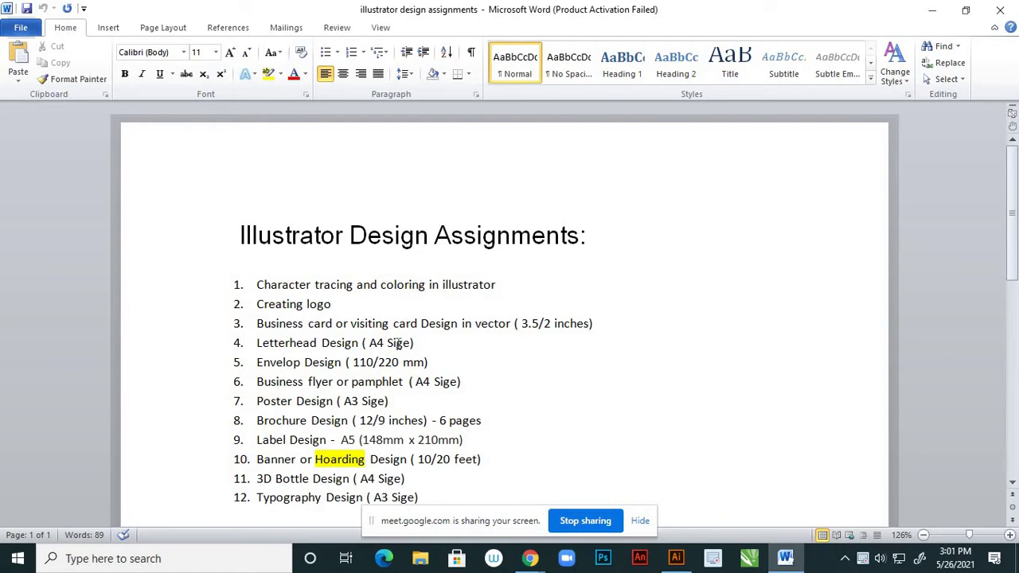
# - Switch to Illustrator and start a new document named "letter head design"
pyautogui.click(932, 11)
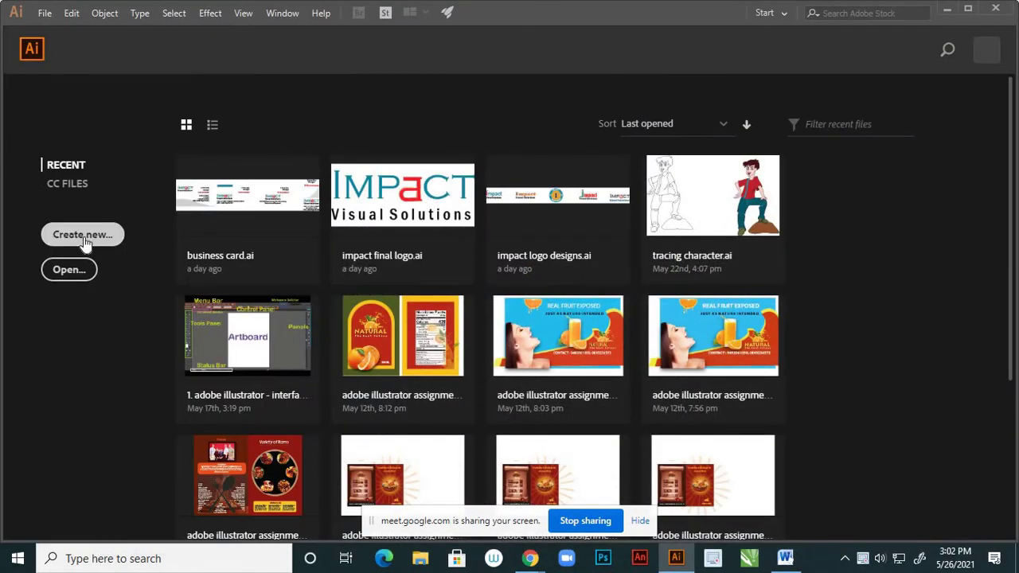
pyautogui.click(83, 235)
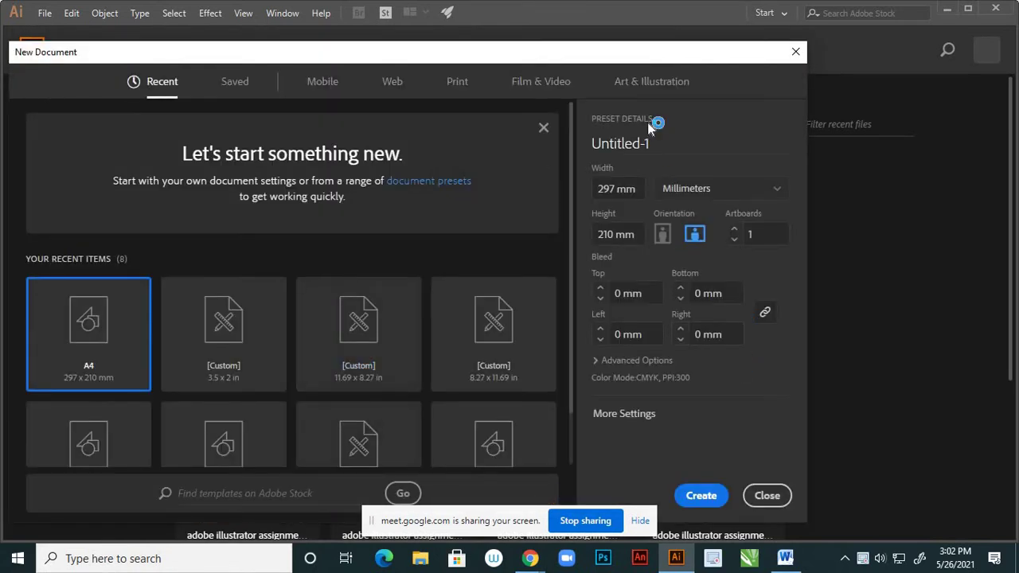
pyautogui.moveTo(692, 55); pyautogui.dragTo(681, 135)
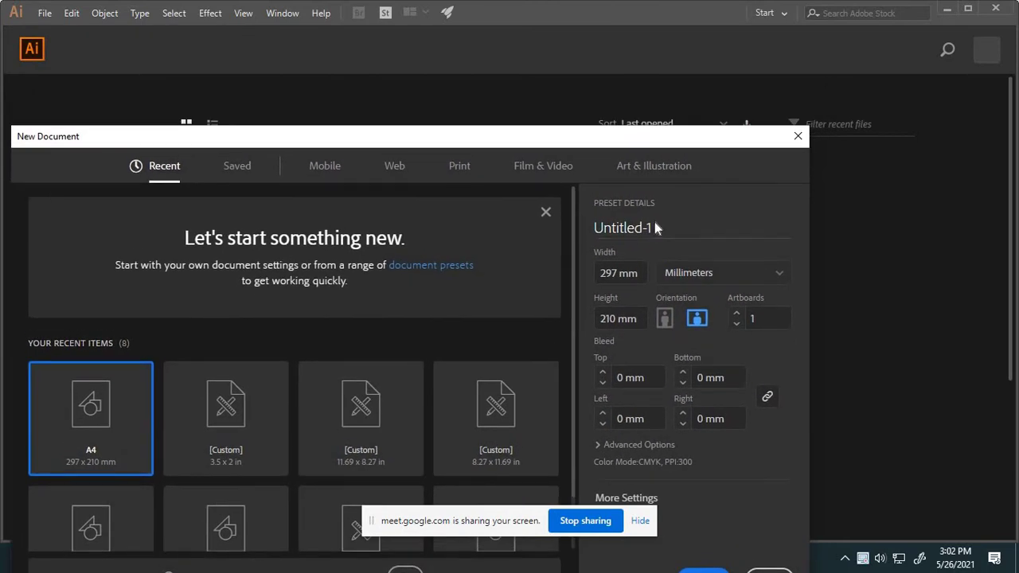
pyautogui.click(655, 226)
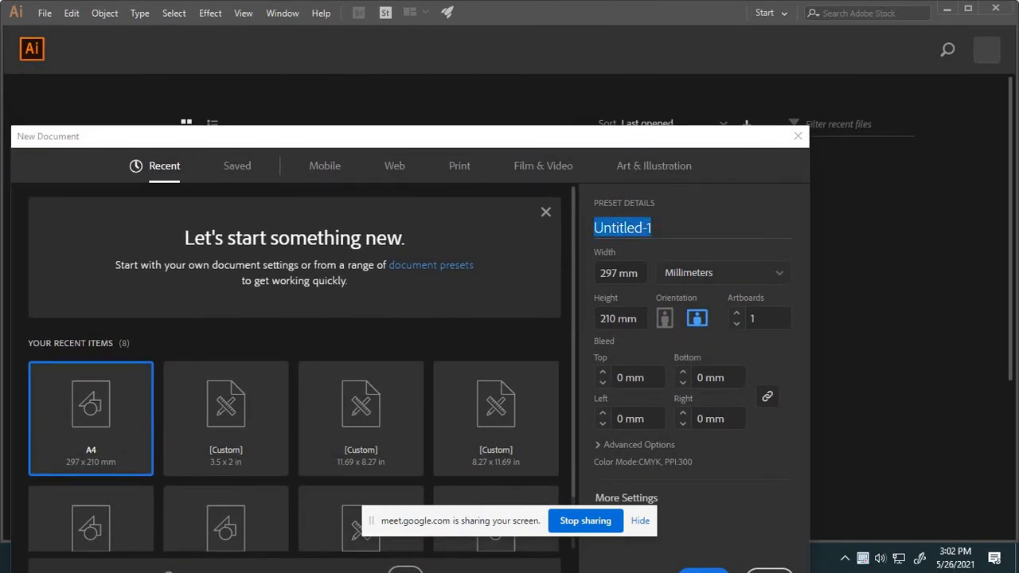
pyautogui.write('letter')
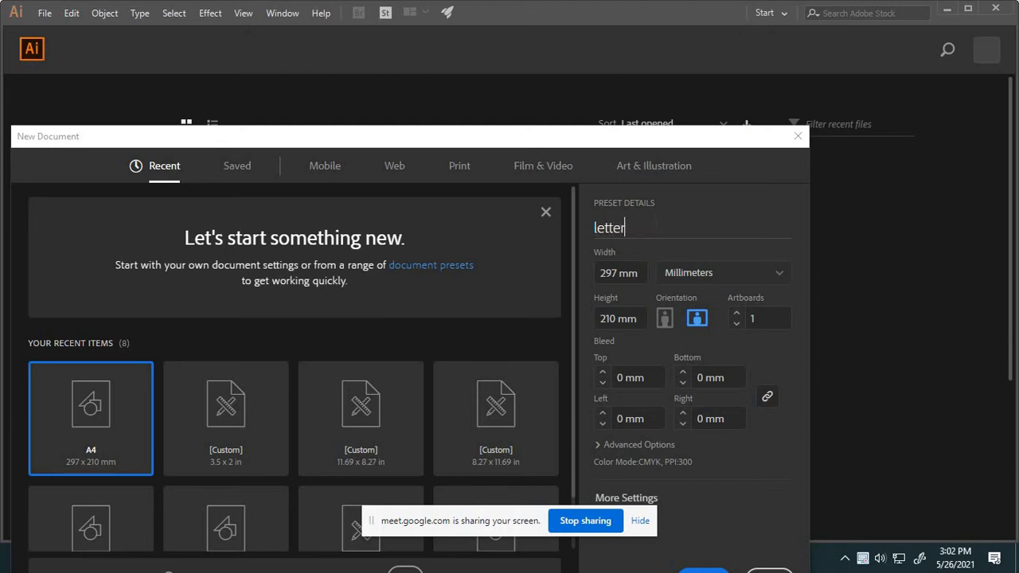
pyautogui.write(' head design')
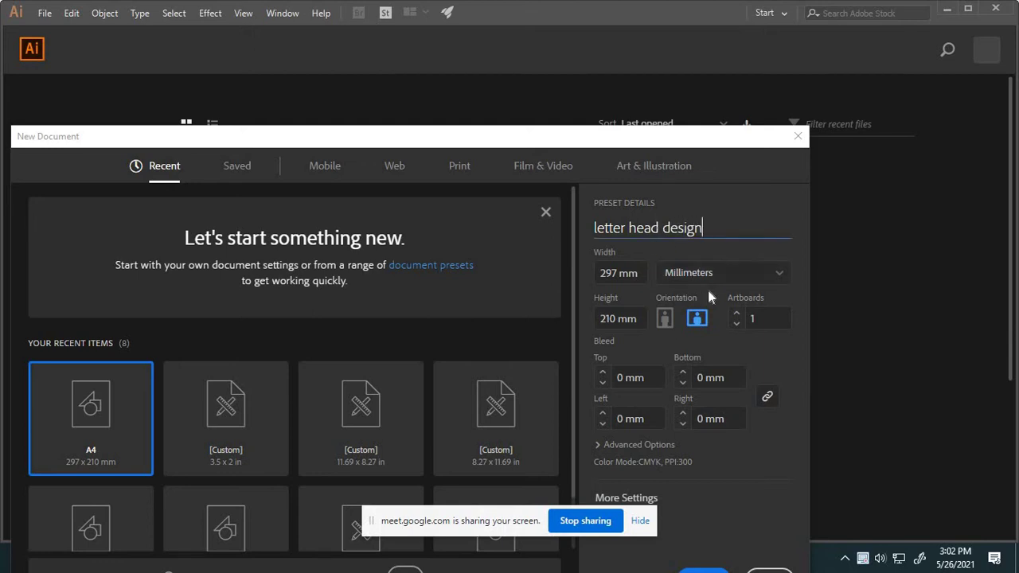
# - Set the A4 document's units to inches and its orientation to portrait, and create the document
pyautogui.click(778, 281)
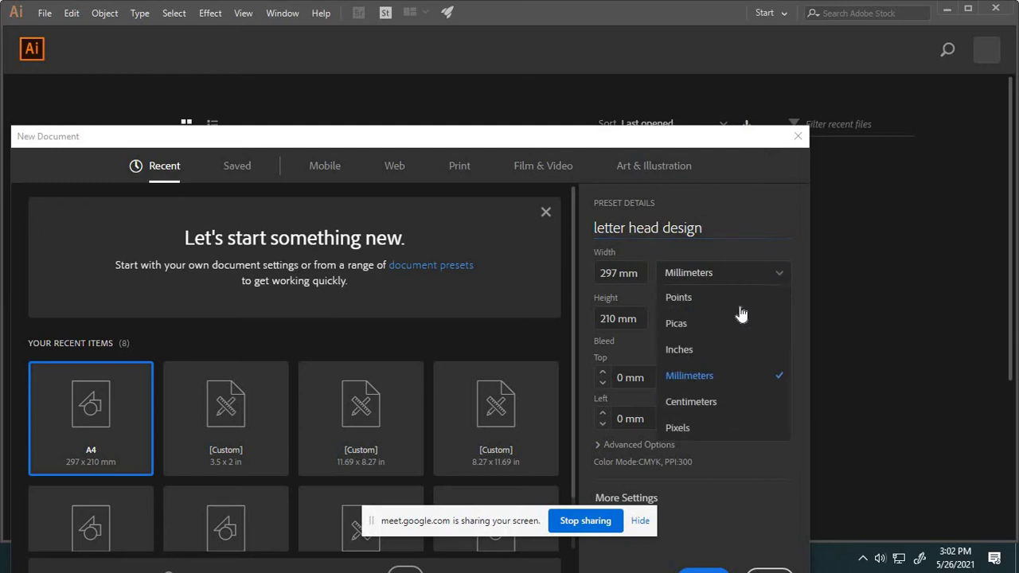
pyautogui.click(717, 351)
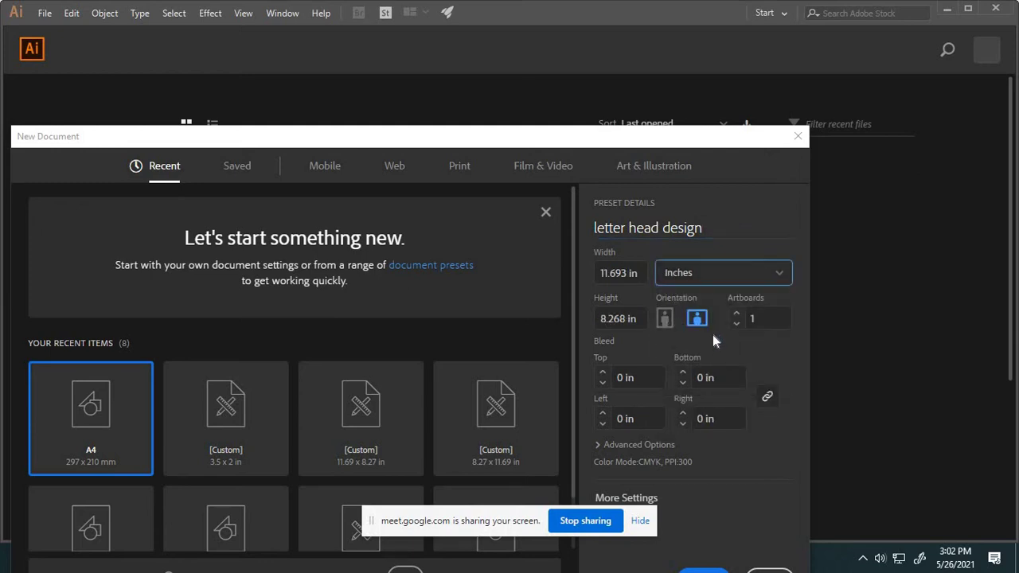
pyautogui.click(664, 318)
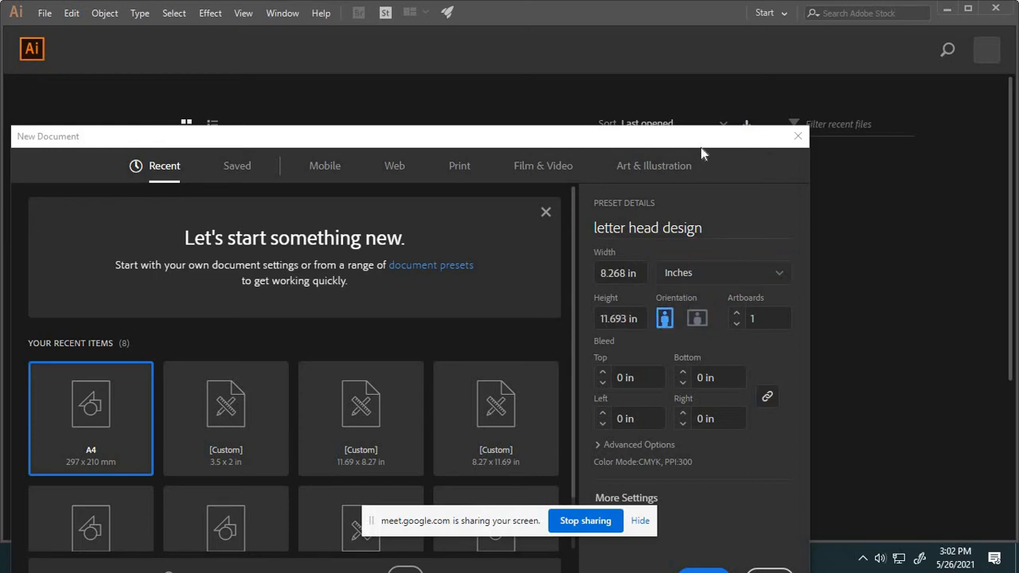
pyautogui.moveTo(701, 129); pyautogui.dragTo(684, 84)
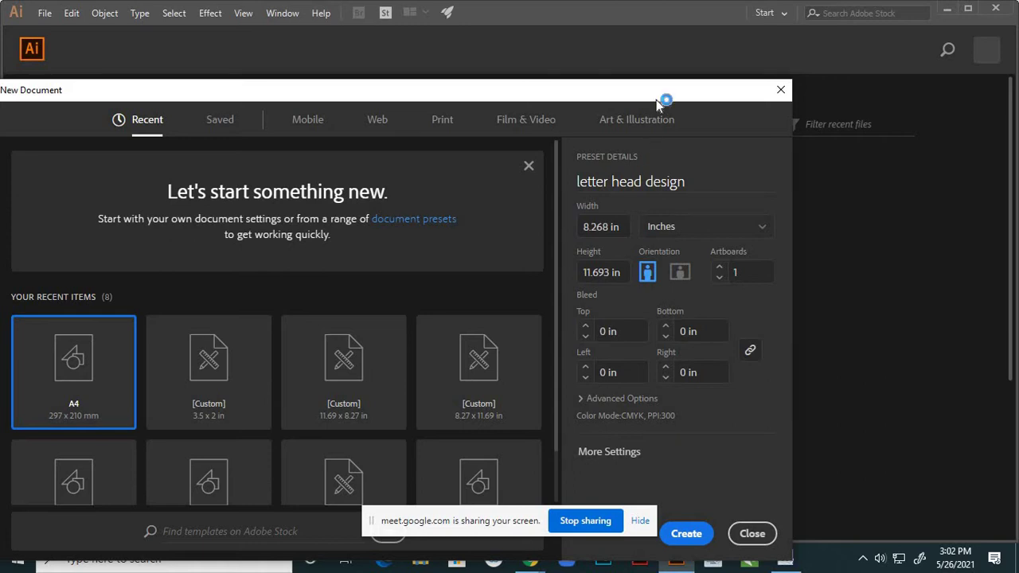
pyautogui.moveTo(662, 86); pyautogui.dragTo(646, 72)
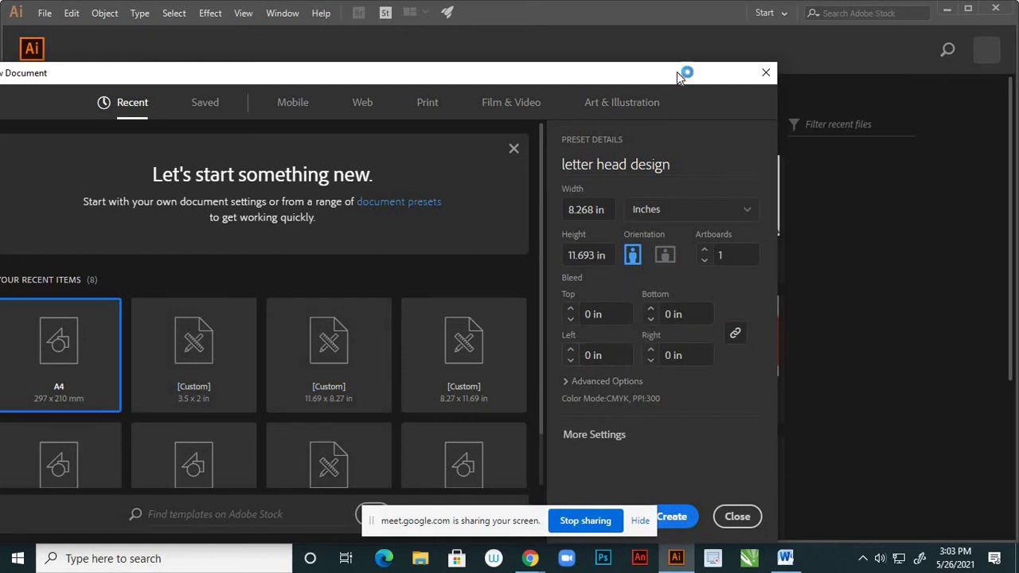
pyautogui.moveTo(677, 71); pyautogui.dragTo(631, 34)
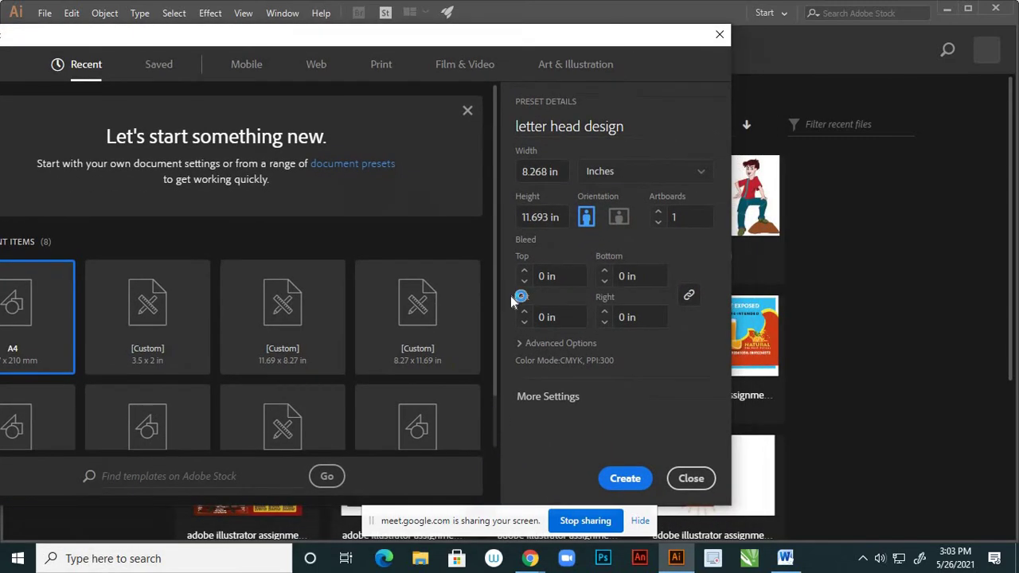
pyautogui.click(517, 400)
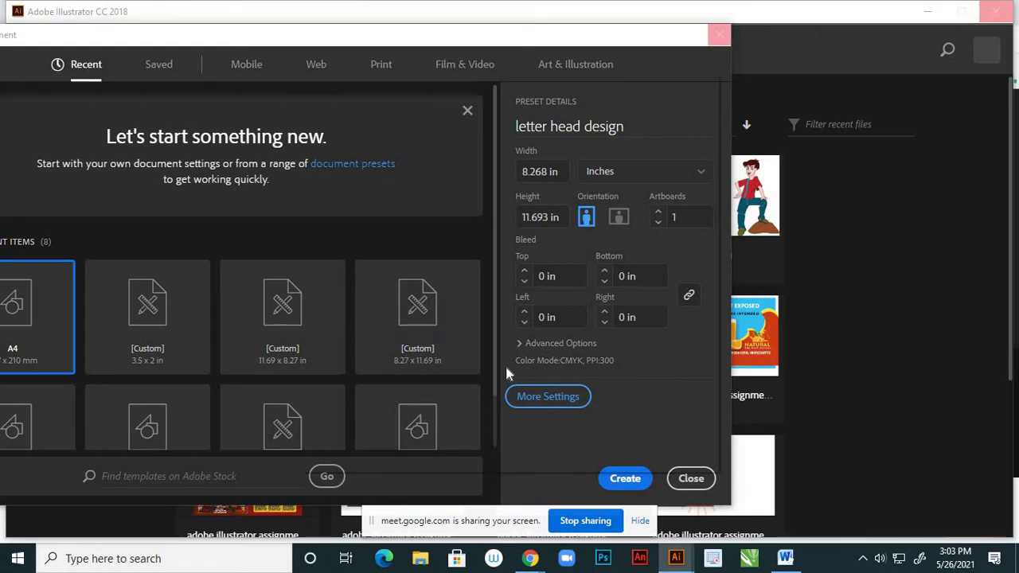
pyautogui.click(511, 390)
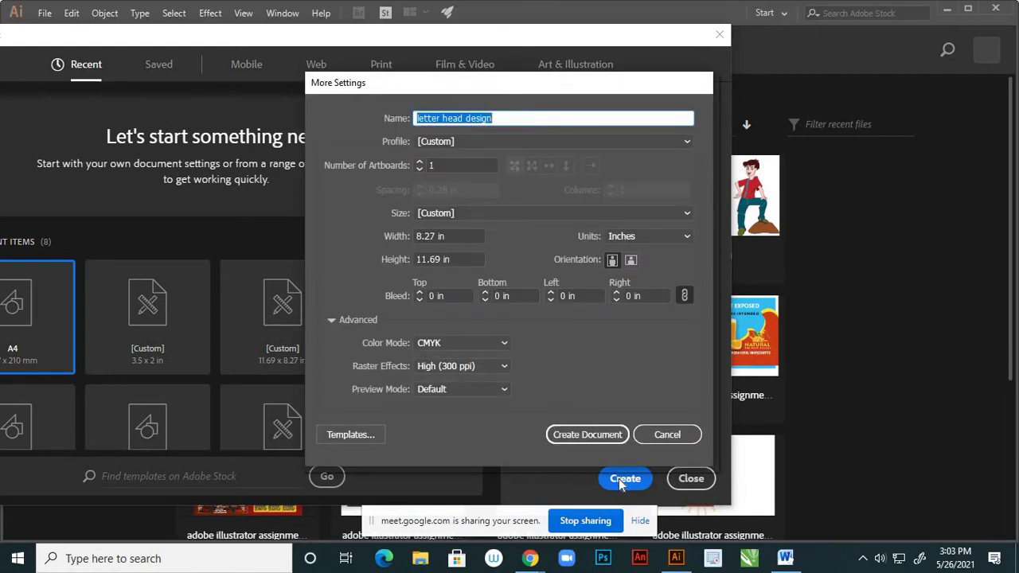
pyautogui.click(591, 435)
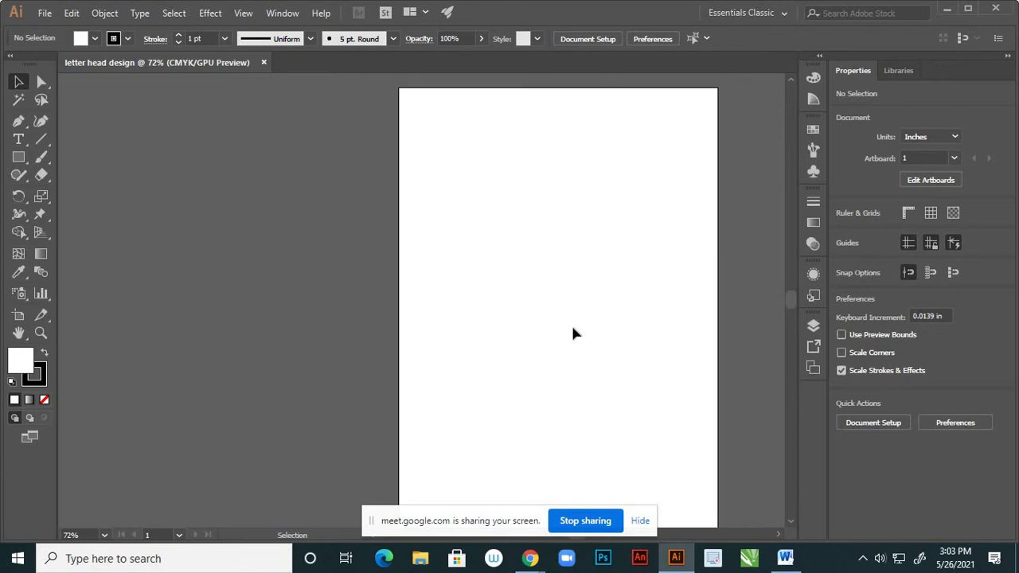
# - Check the letterhead entry in the Word assignment list and return to the blank Illustrator artboard
pyautogui.scroll(-3, 561, 328)
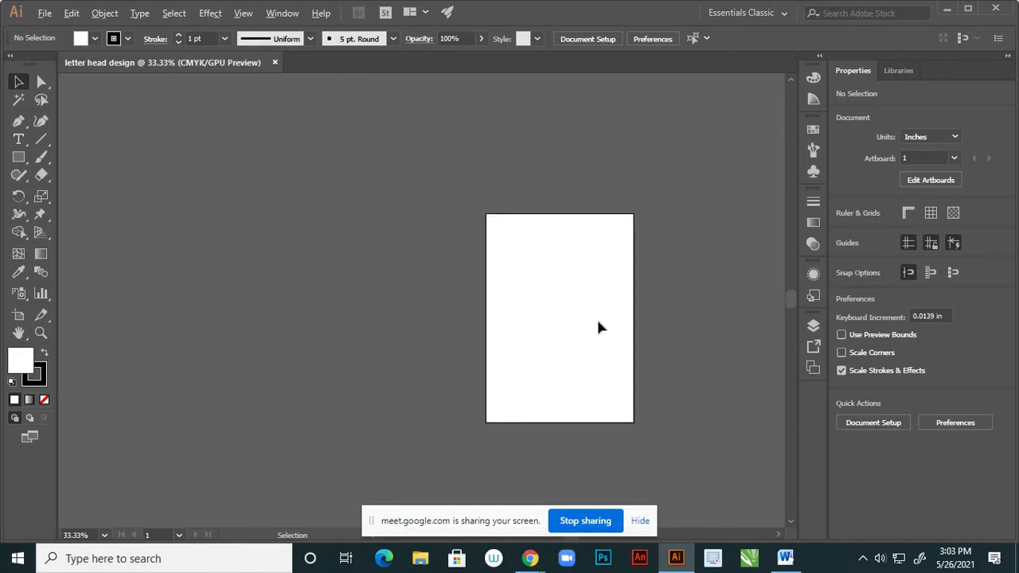
pyautogui.scroll(1, 598, 321)
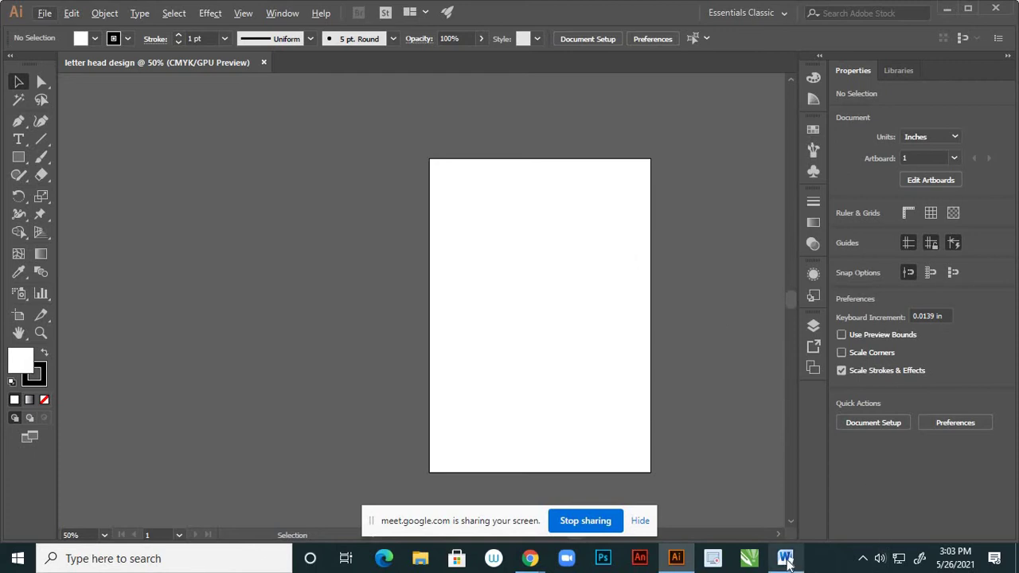
pyautogui.click(786, 560)
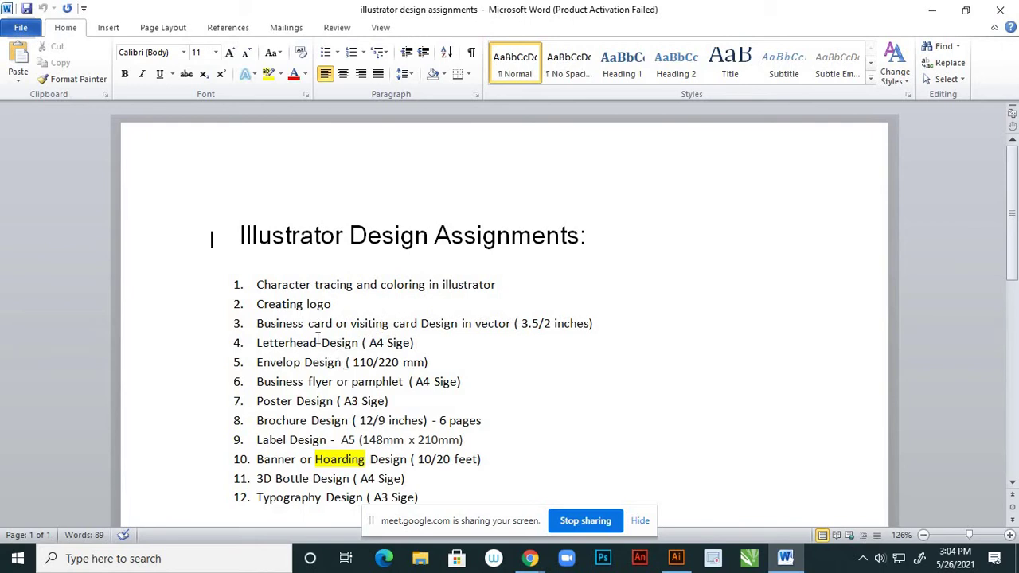
pyautogui.click(786, 558)
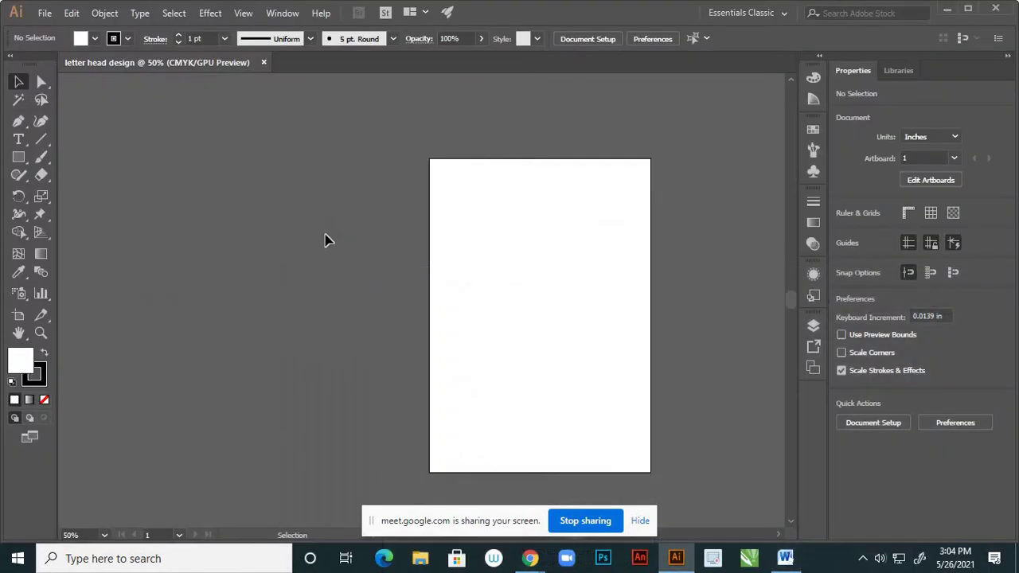
# - Open the existing "business card" Illustrator file from the Desktop folder
pyautogui.click(44, 13)
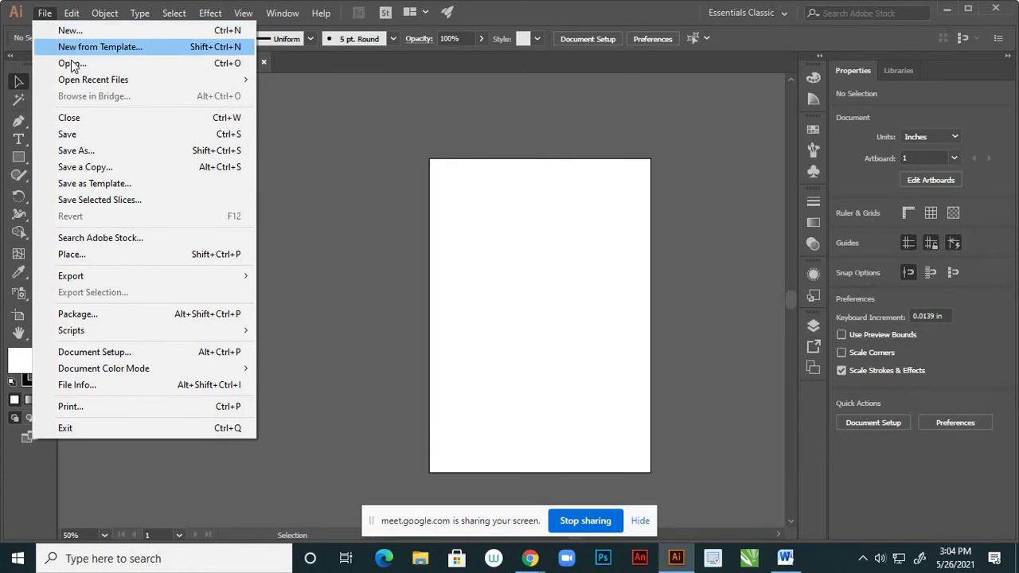
pyautogui.click(71, 63)
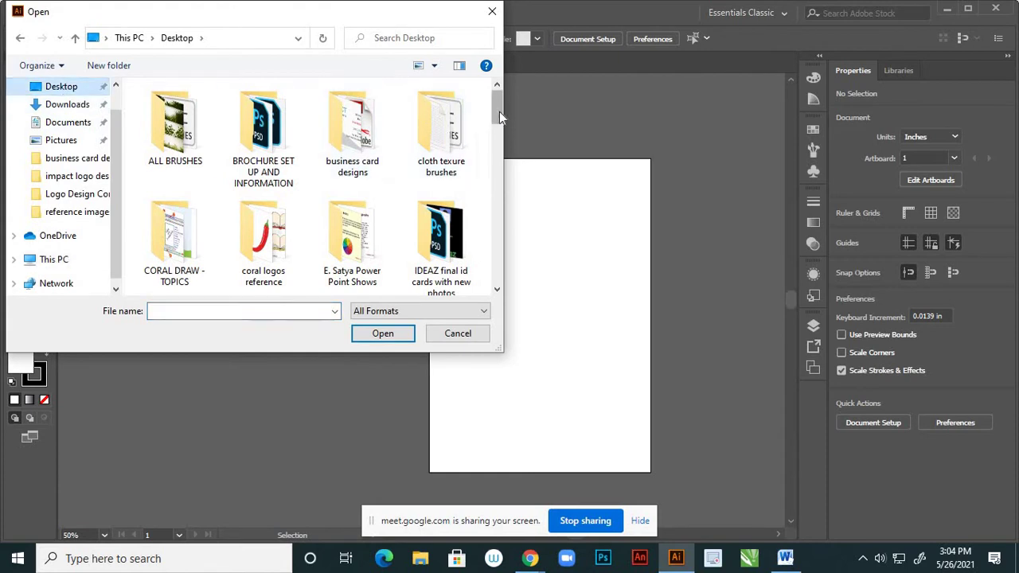
pyautogui.moveTo(500, 118); pyautogui.dragTo(499, 248)
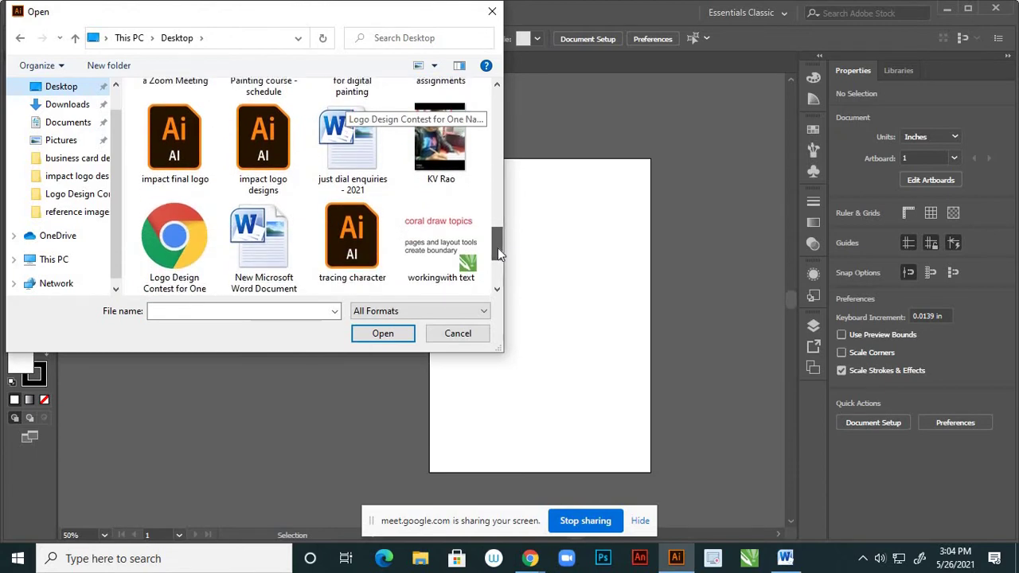
pyautogui.scroll(-2, 486, 217)
pyautogui.scroll(5, 486, 217)
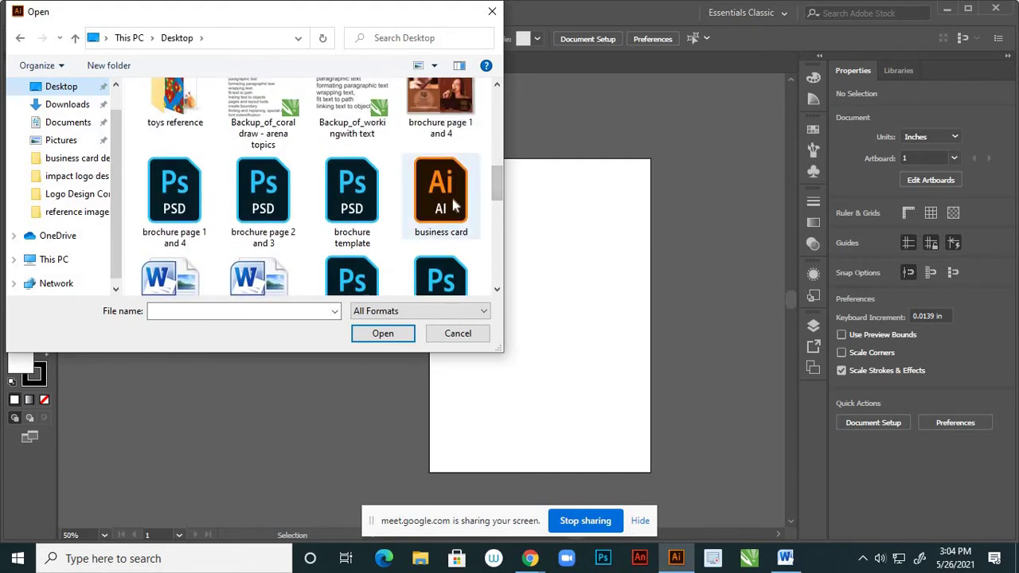
pyautogui.click(454, 205)
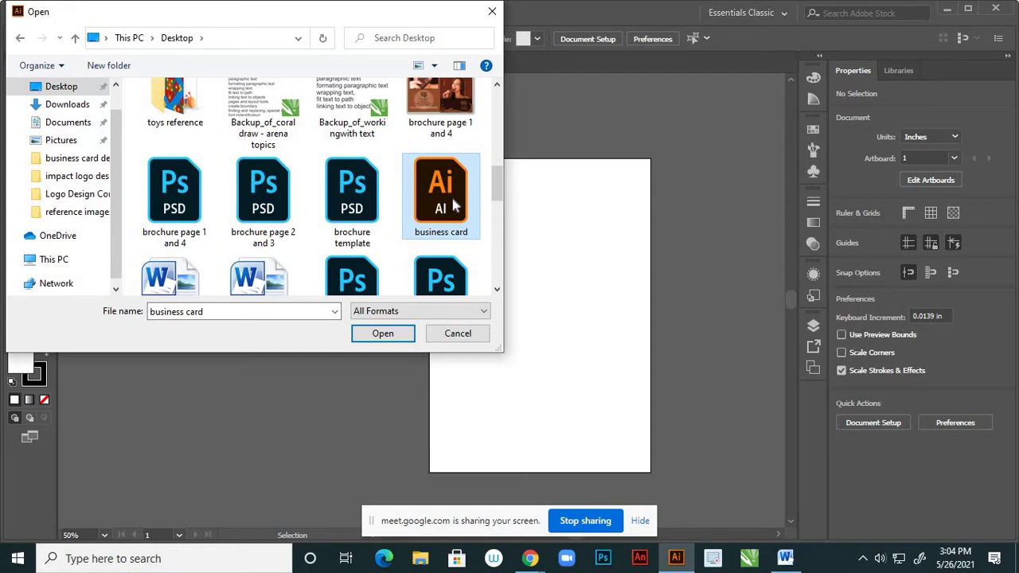
pyautogui.click(382, 334)
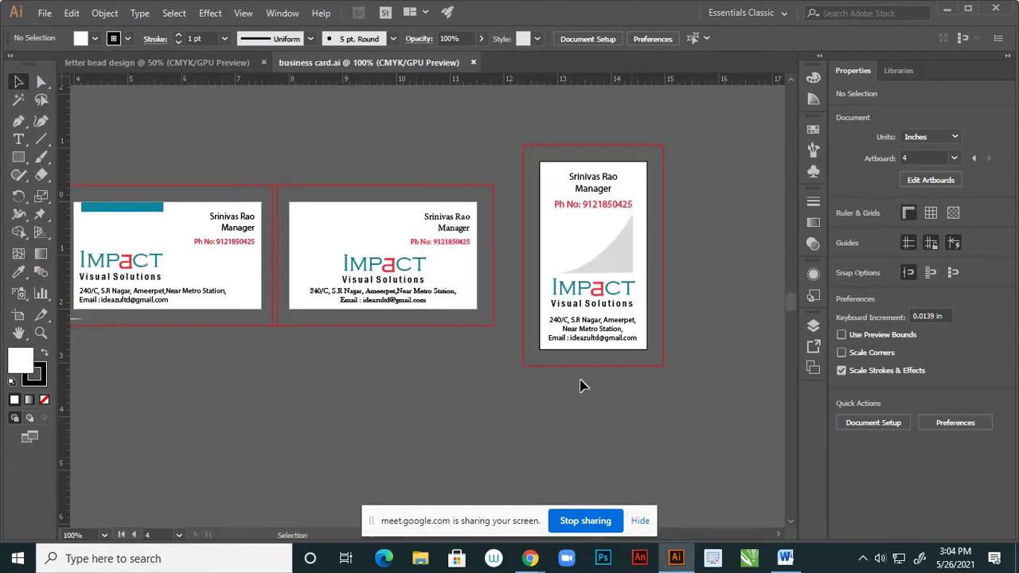
# - Examine the business cards and identify the vertical card's artwork by hiding and showing Layer 5
pyautogui.scroll(-1, 568, 360)
pyautogui.scroll(-1, 571, 357)
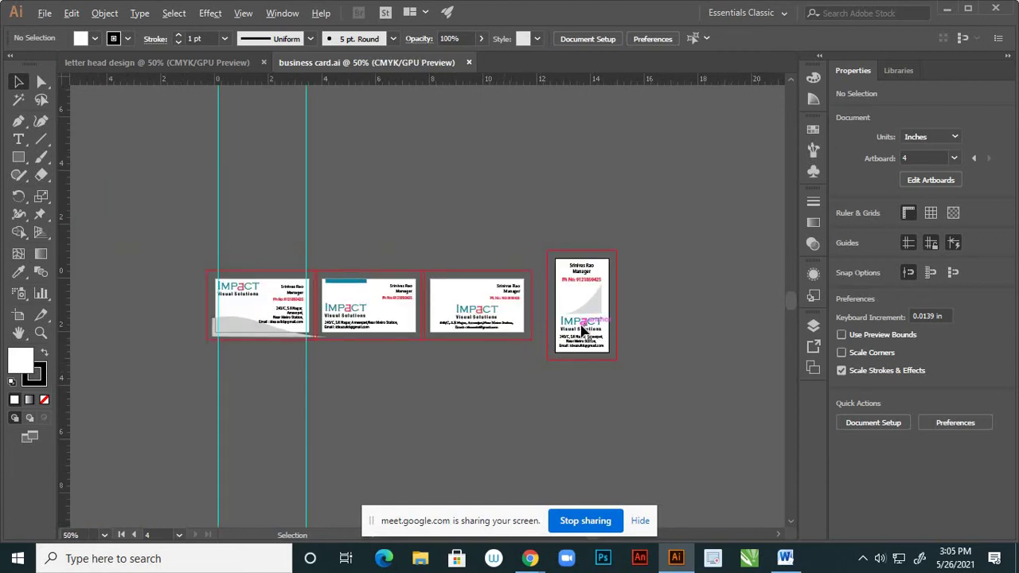
pyautogui.scroll(1, 580, 335)
pyautogui.scroll(3, 578, 340)
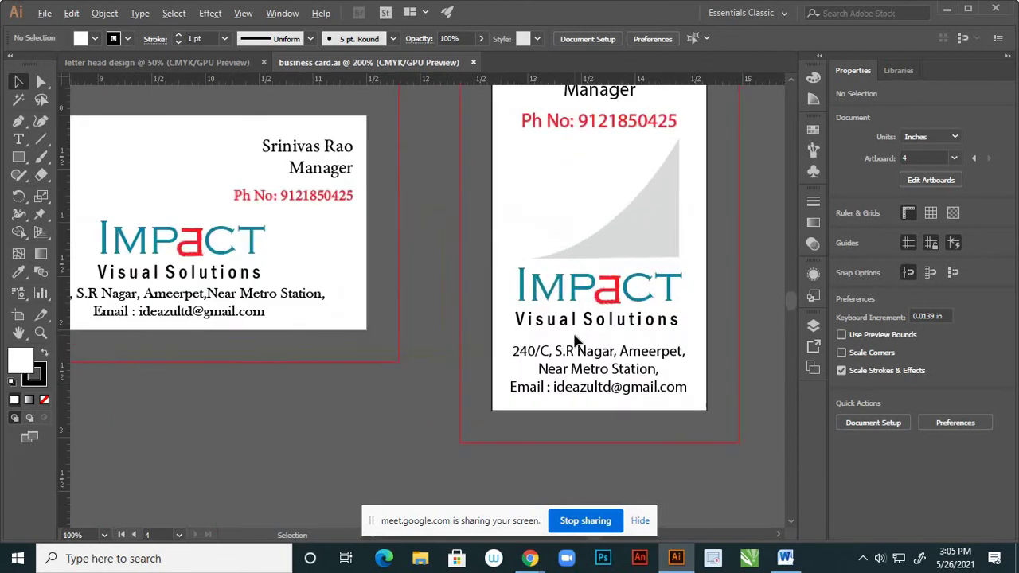
pyautogui.scroll(-2, 629, 356)
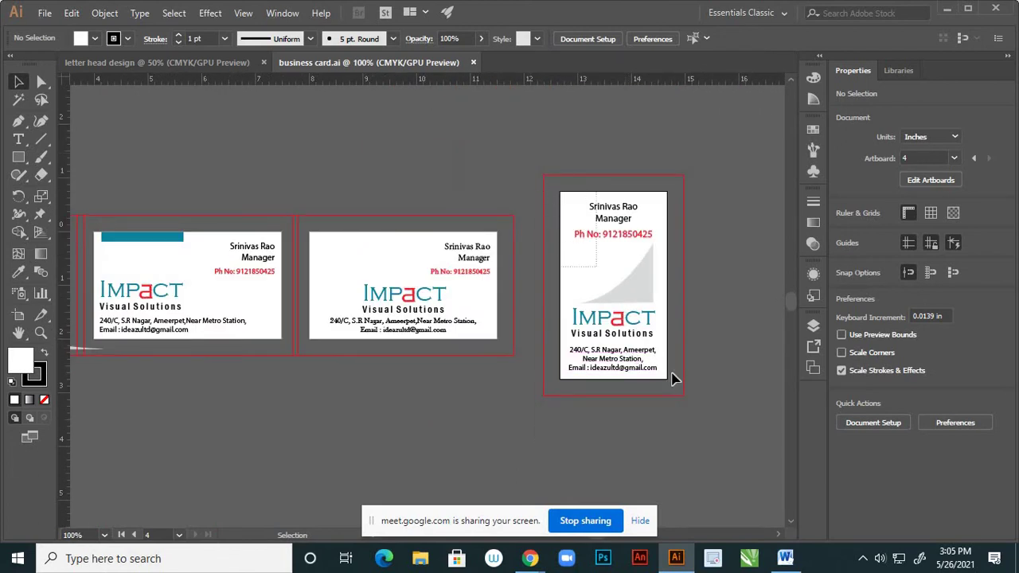
pyautogui.hotkey('ctrl', 'alt', 'a')
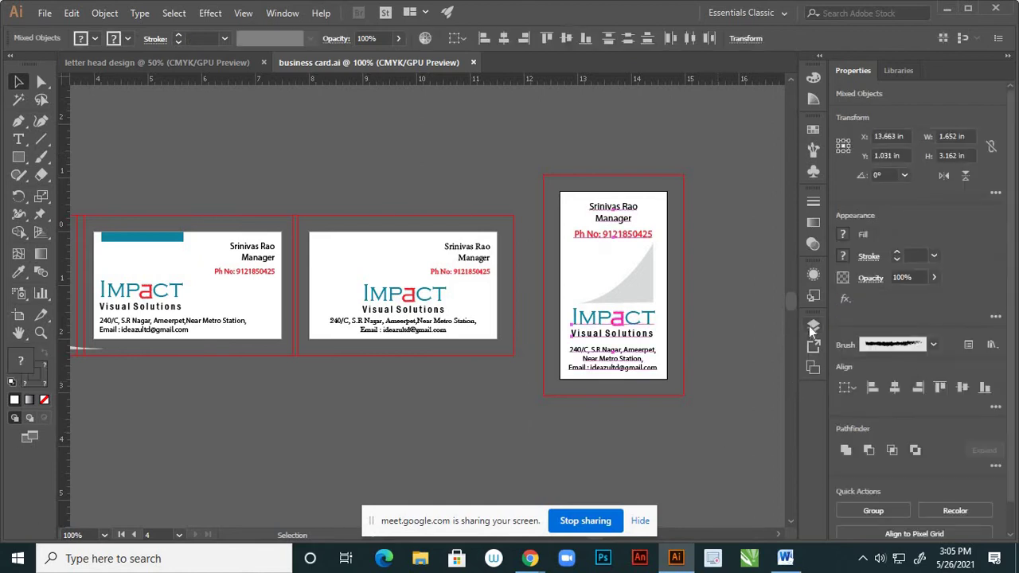
pyautogui.click(813, 327)
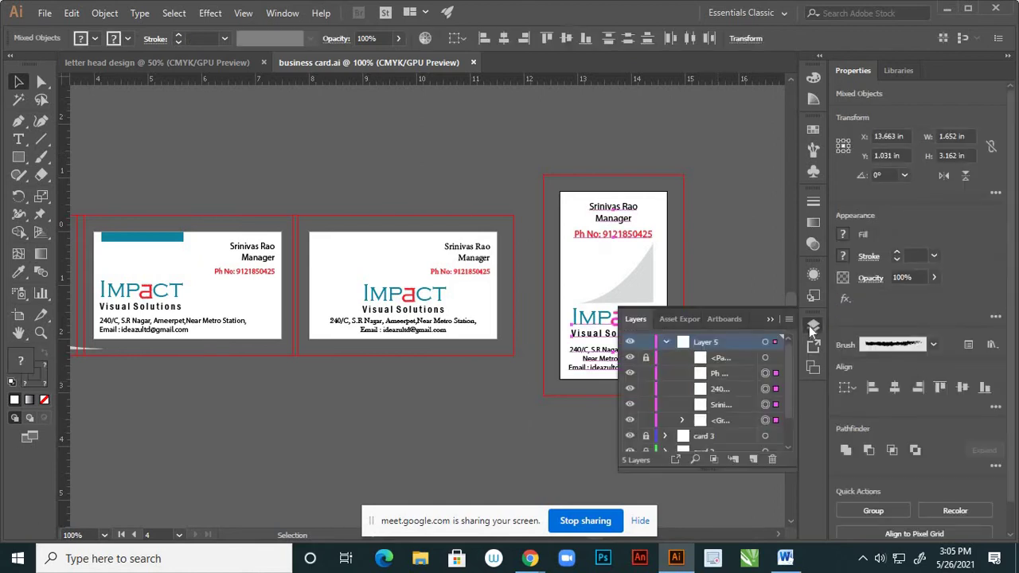
pyautogui.click(630, 342)
pyautogui.click(629, 342)
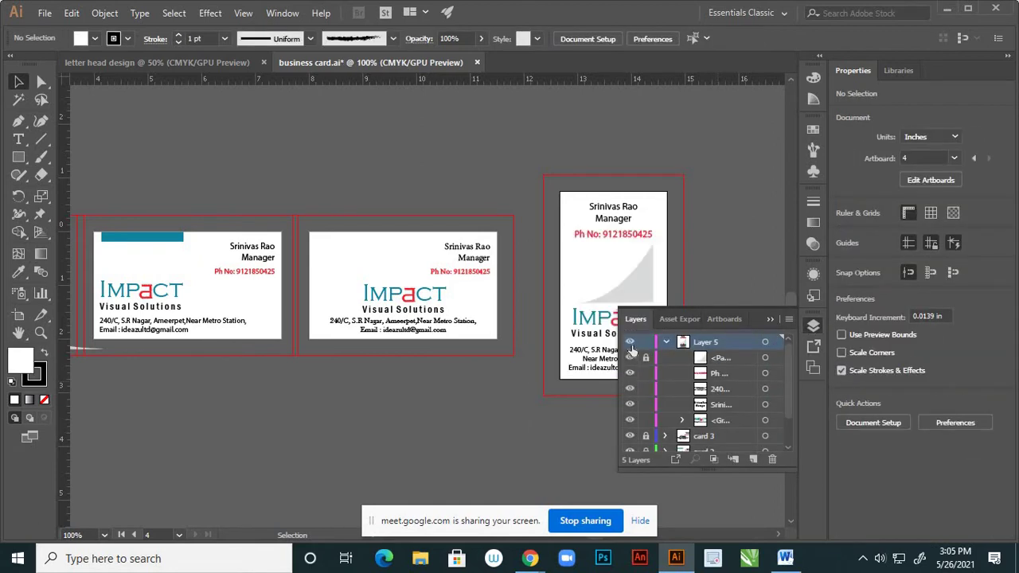
# - Select all unlocked artwork on Layer 5 and switch to the "letter head design" document
pyautogui.click(764, 344)
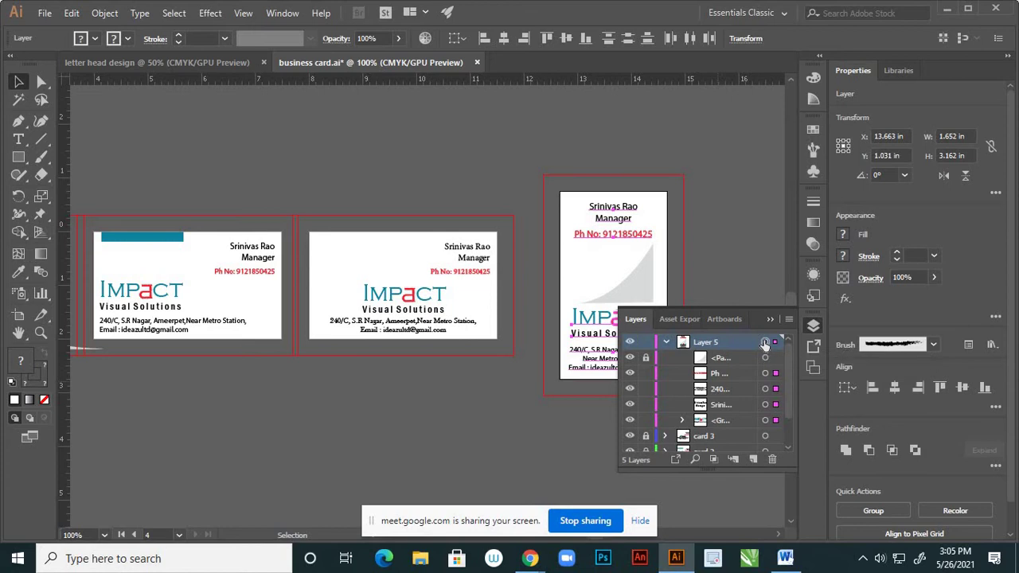
pyautogui.click(770, 320)
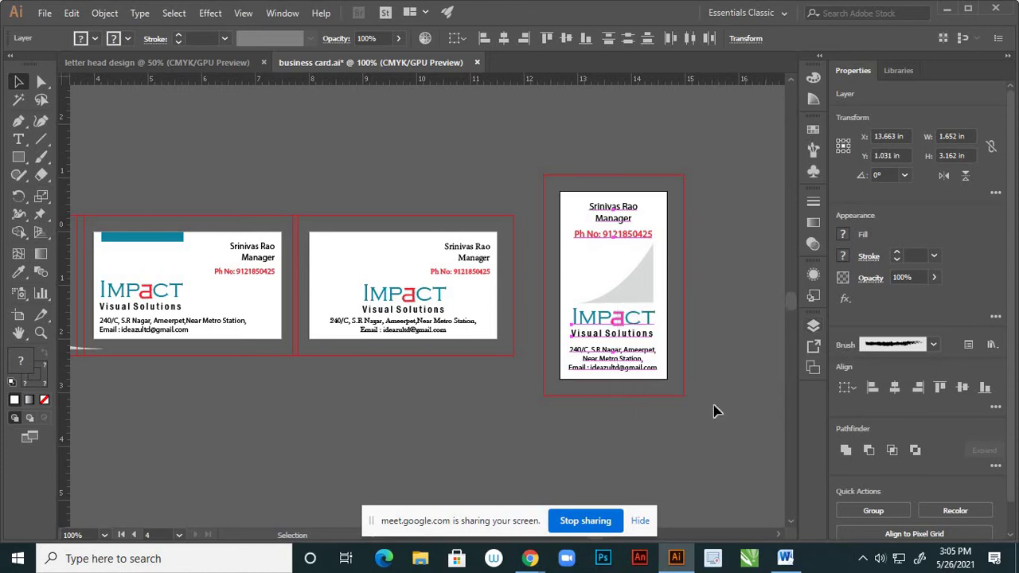
pyautogui.click(232, 62)
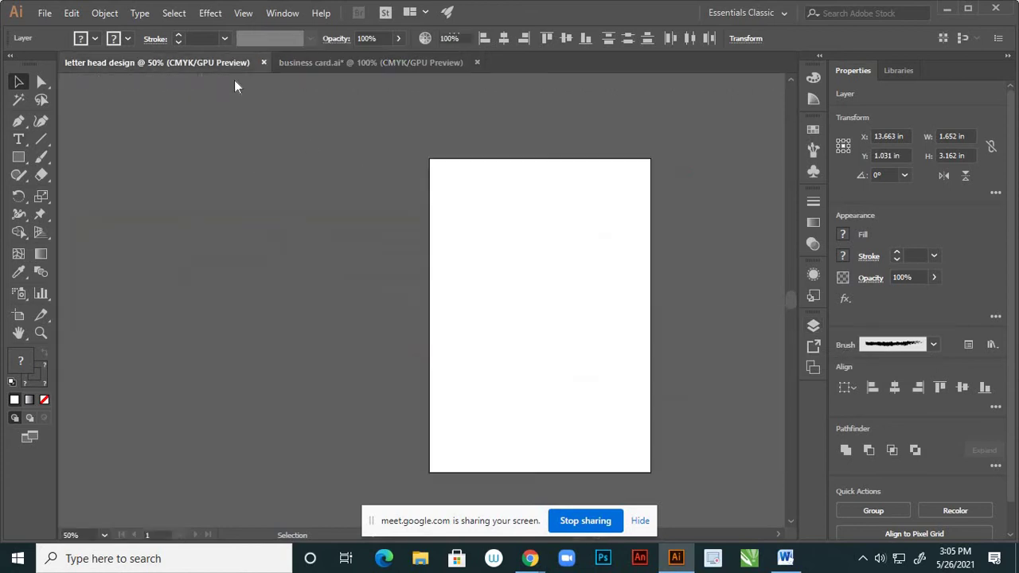
pyautogui.press('a')
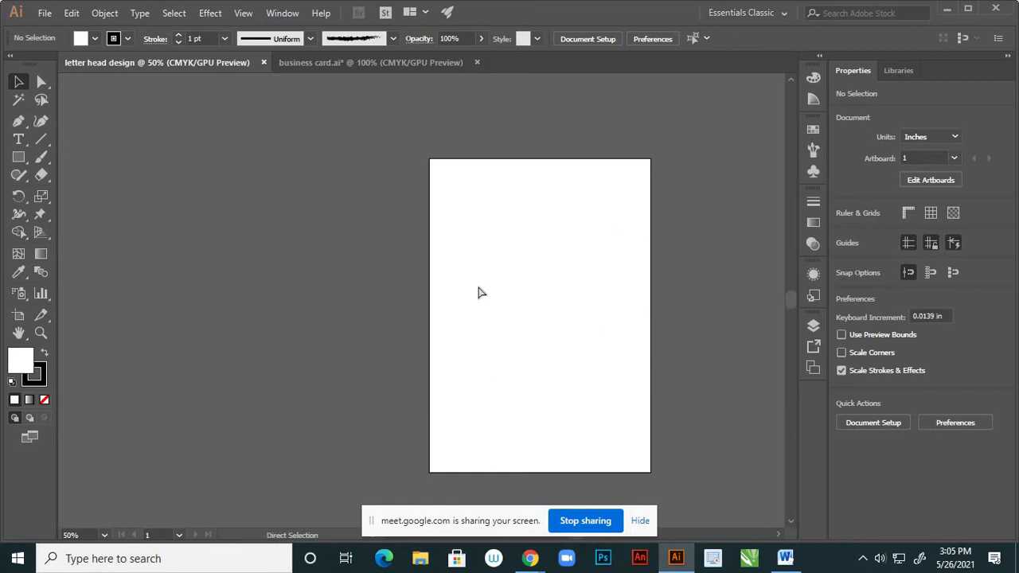
# - Paste the copied business card artwork and move it onto the artboard, centred at about X 2.75 in, Y 6.33 in
pyautogui.hotkey('ctrl', 'v')
pyautogui.press('v')
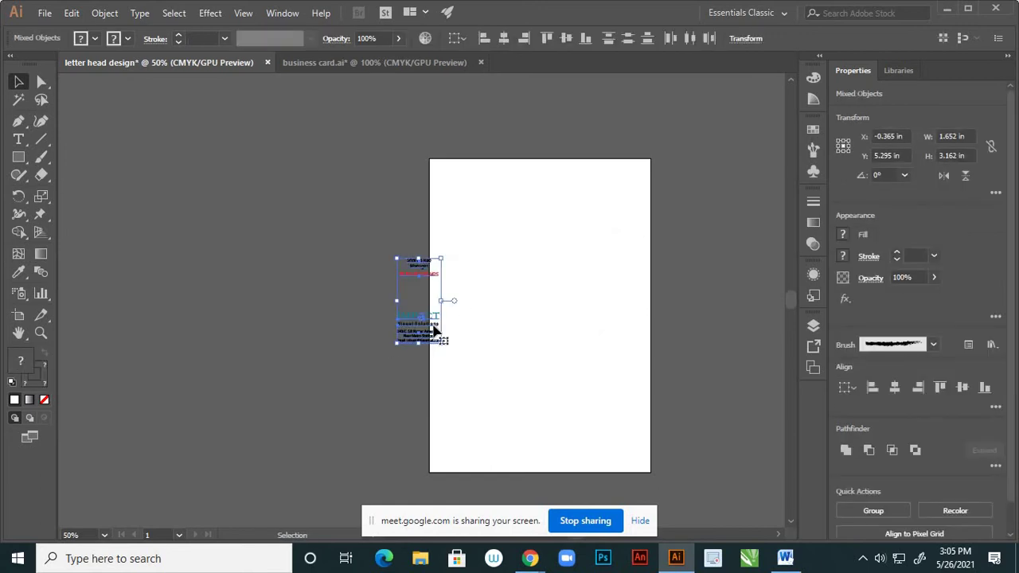
pyautogui.moveTo(419, 315); pyautogui.dragTo(502, 343)
pyautogui.click(543, 230)
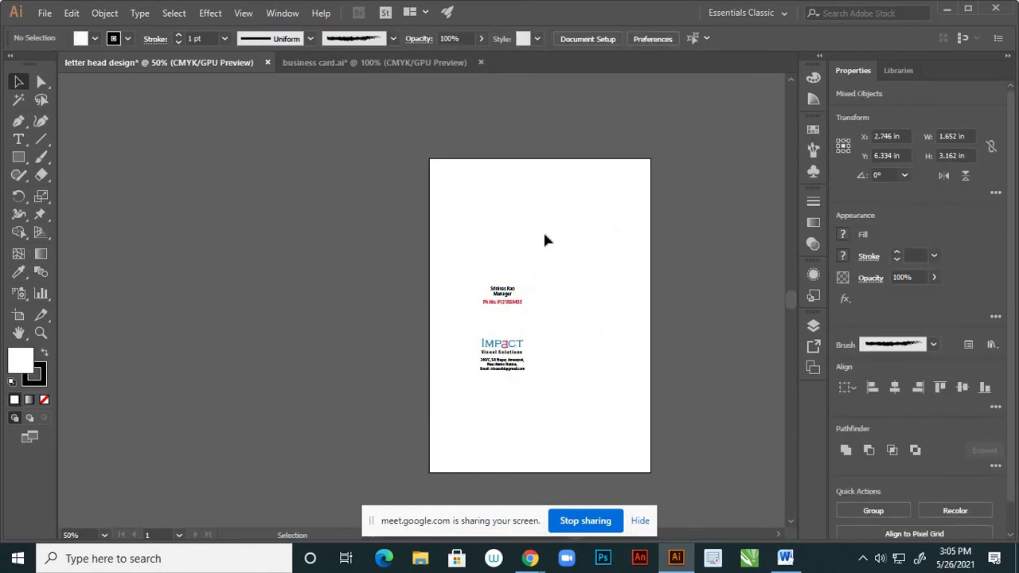
pyautogui.scroll(3, 490, 343)
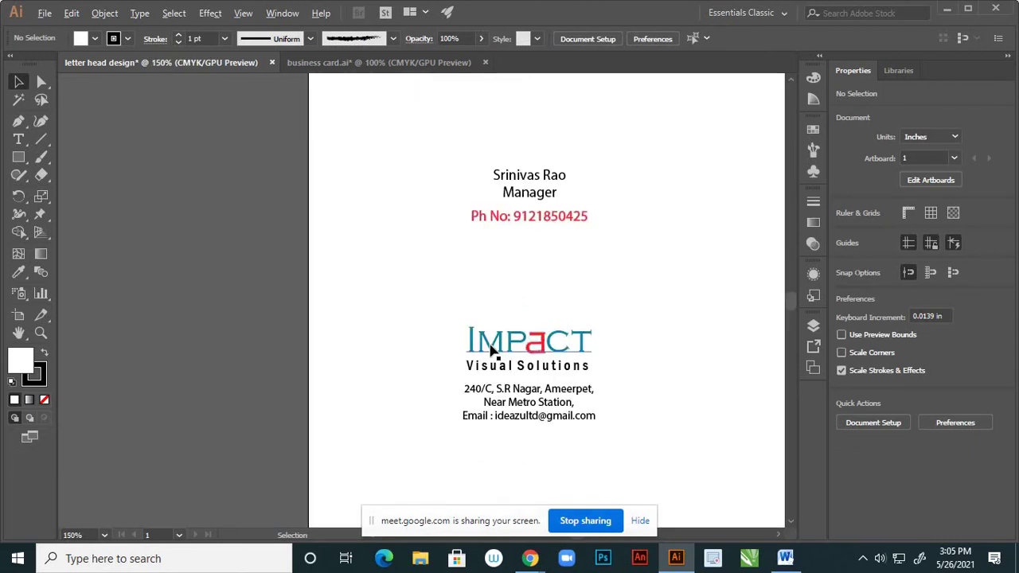
pyautogui.scroll(-2, 495, 346)
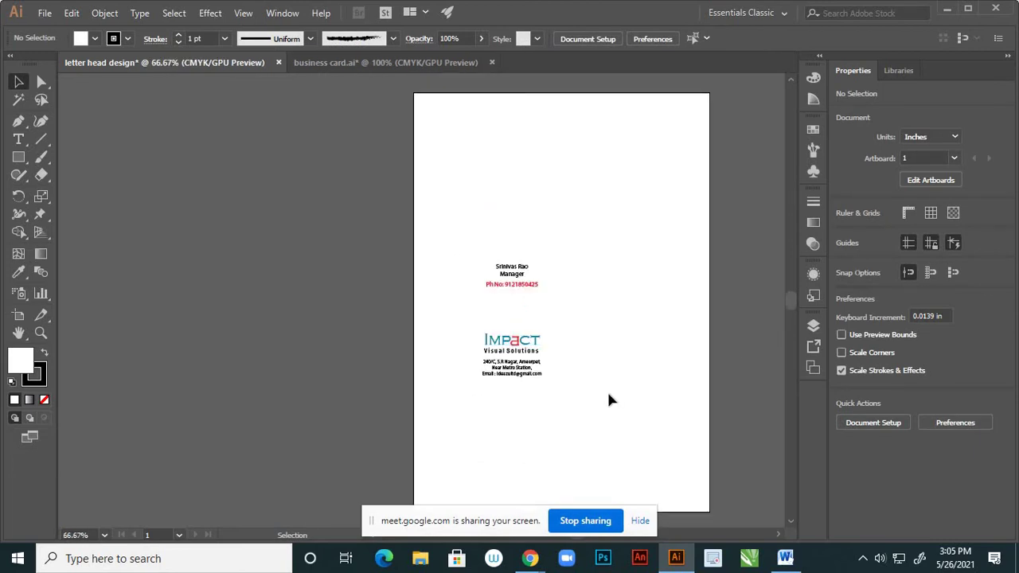
pyautogui.scroll(-3, 609, 400)
# - Close the business card document and return to the letterhead document
pyautogui.click(321, 63)
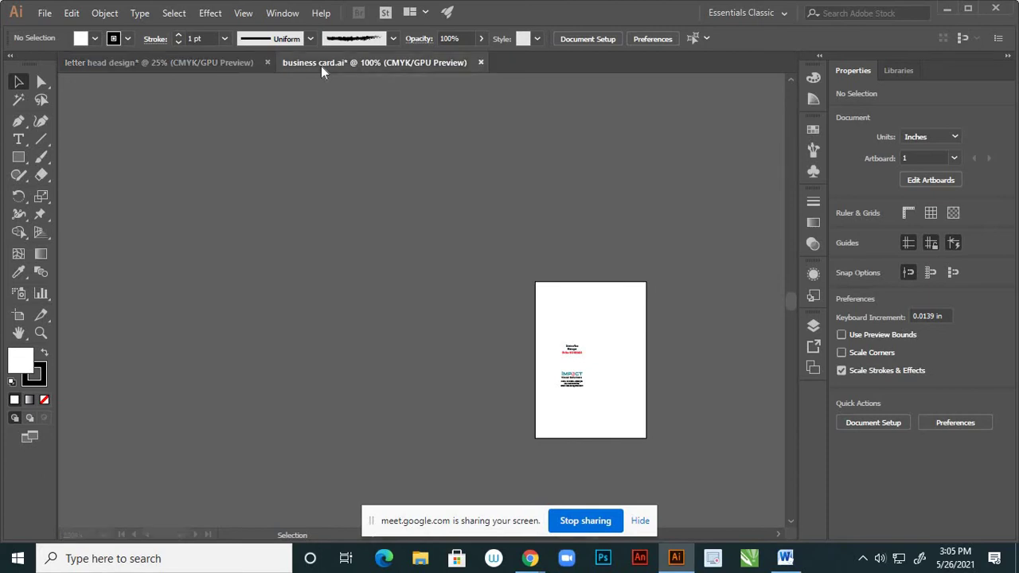
pyautogui.click(380, 144)
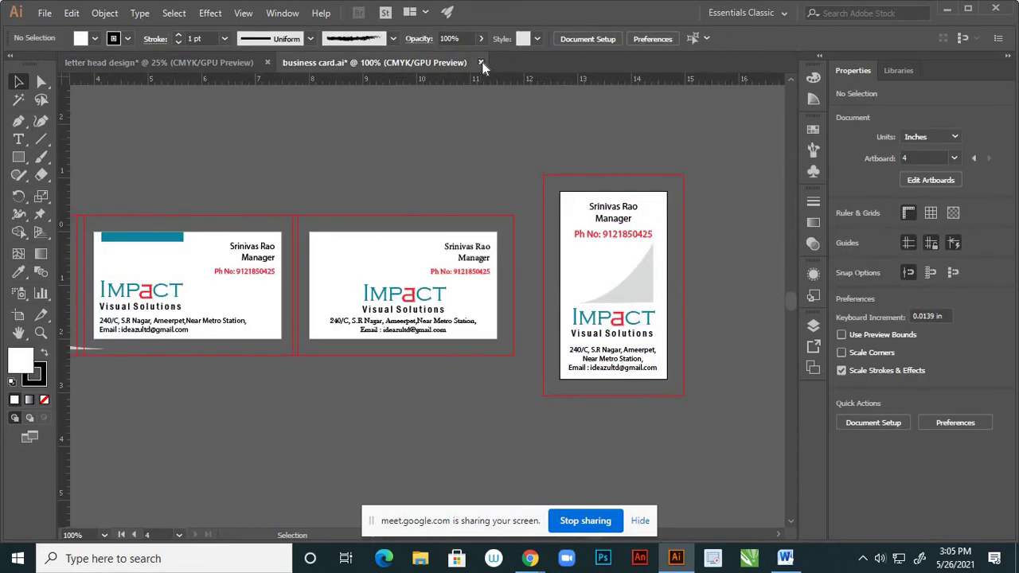
pyautogui.click(481, 63)
pyautogui.click(575, 301)
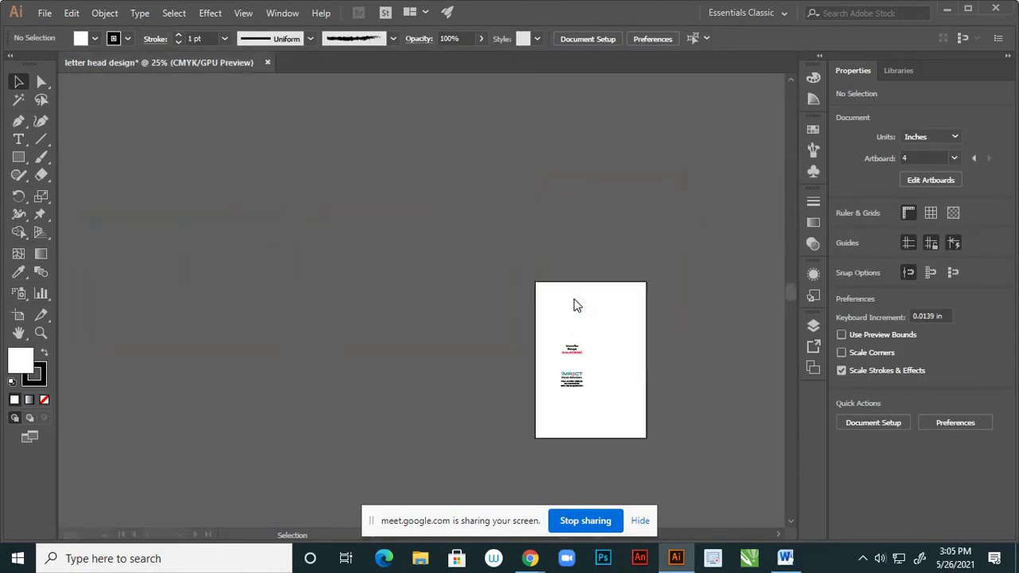
# - Move the logo and address block together above the name text, centred at about X 1.61 in, Y 3.66 in
pyautogui.scroll(4, 617, 401)
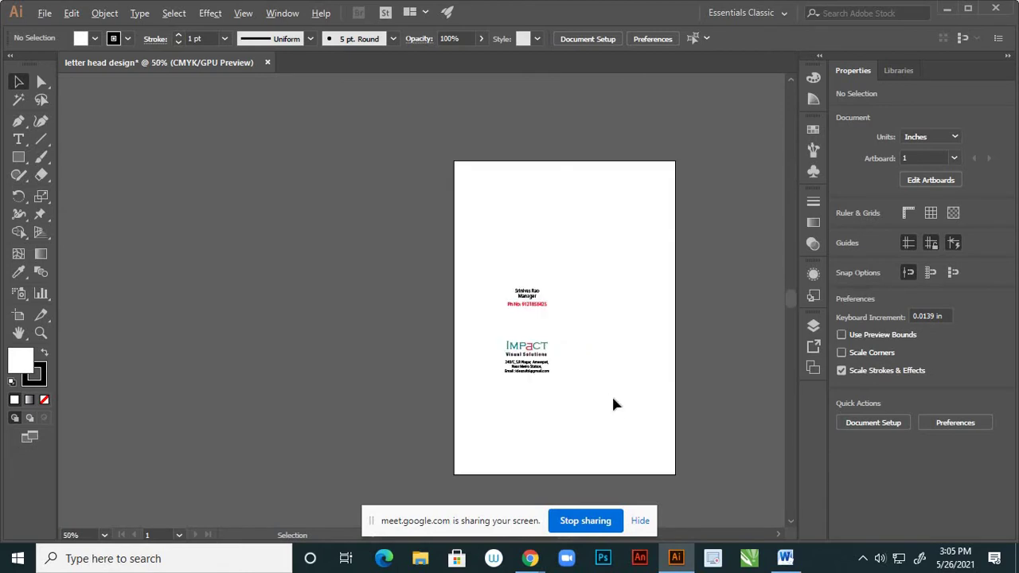
pyautogui.scroll(-1, 494, 313)
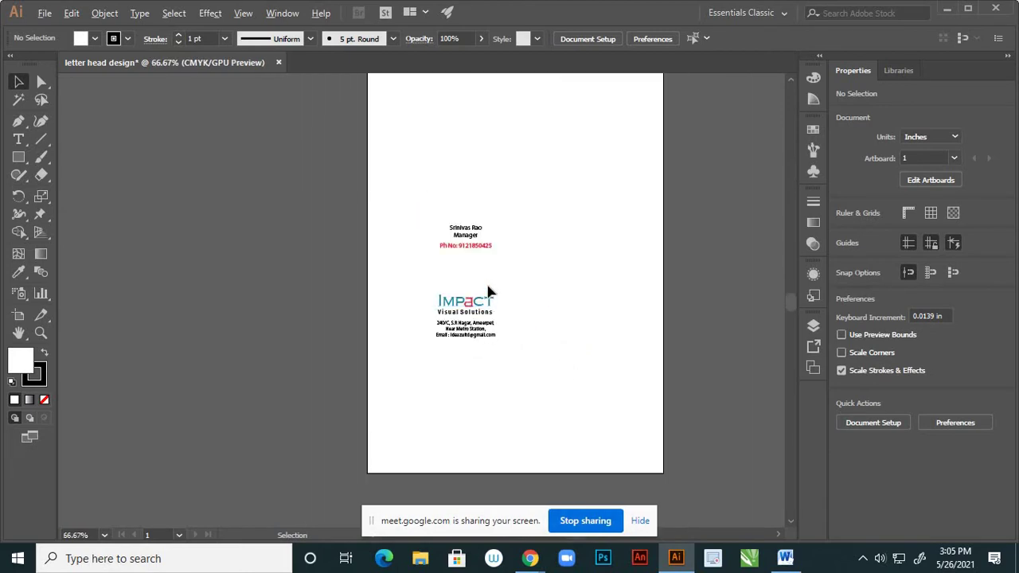
pyautogui.scroll(1, 488, 301)
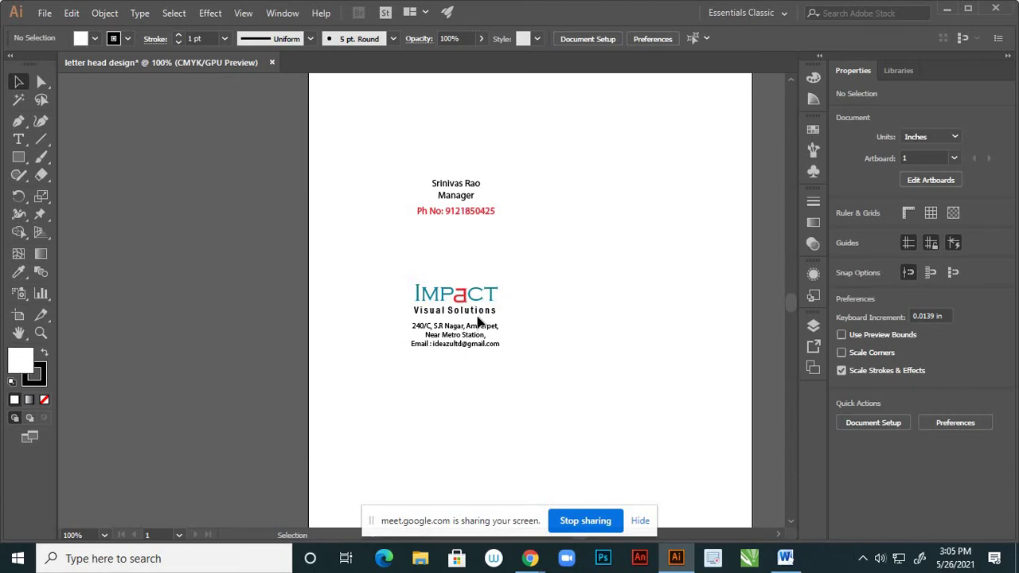
pyautogui.scroll(-2, 496, 326)
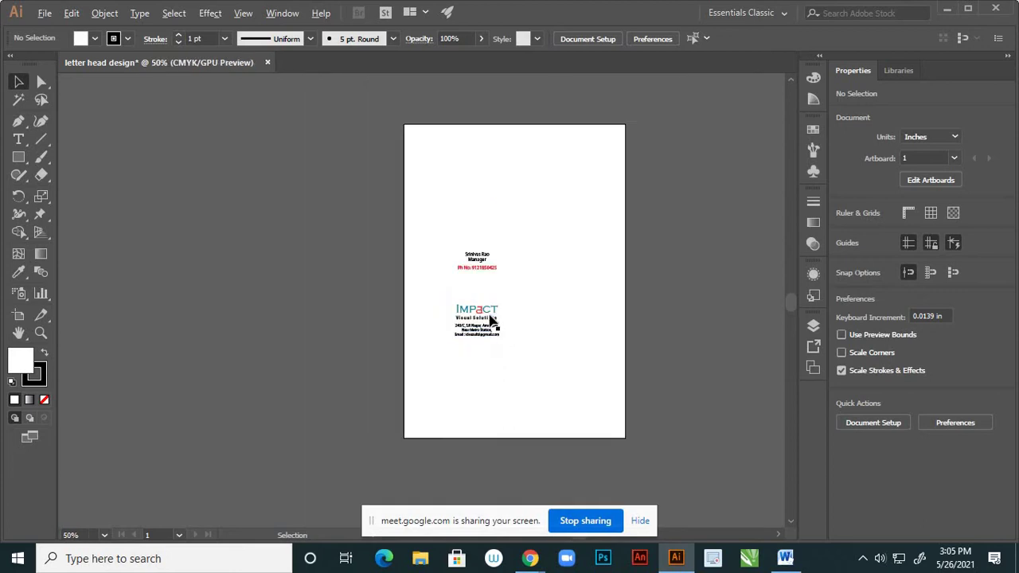
pyautogui.scroll(2, 491, 320)
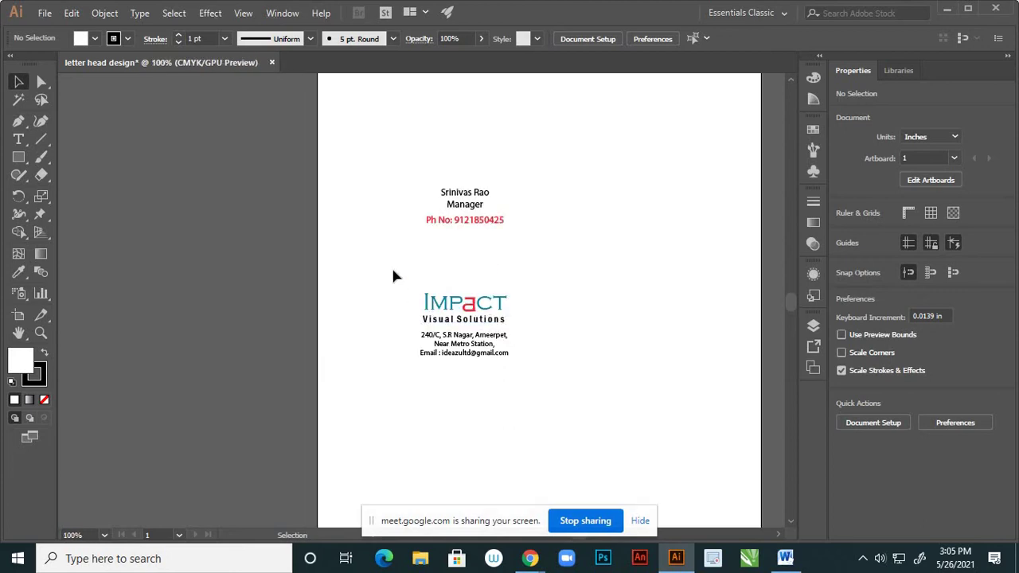
pyautogui.moveTo(400, 273); pyautogui.dragTo(549, 390)
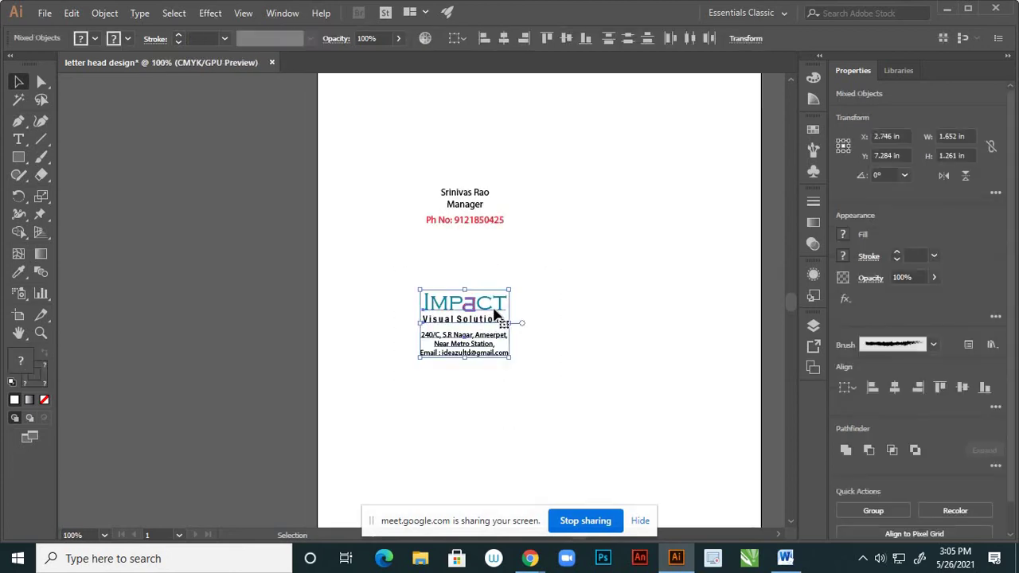
pyautogui.moveTo(483, 312); pyautogui.dragTo(418, 99)
pyautogui.scroll(-2, 525, 324)
pyautogui.scroll(2, 505, 251)
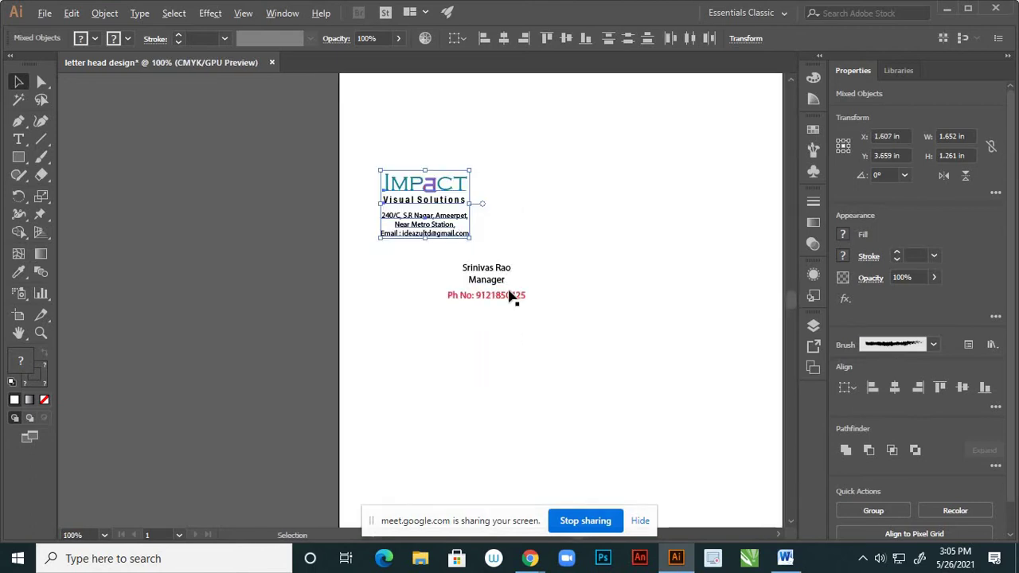
# - Delete the text object containing the person's name and the Manager title
pyautogui.scroll(2, 510, 296)
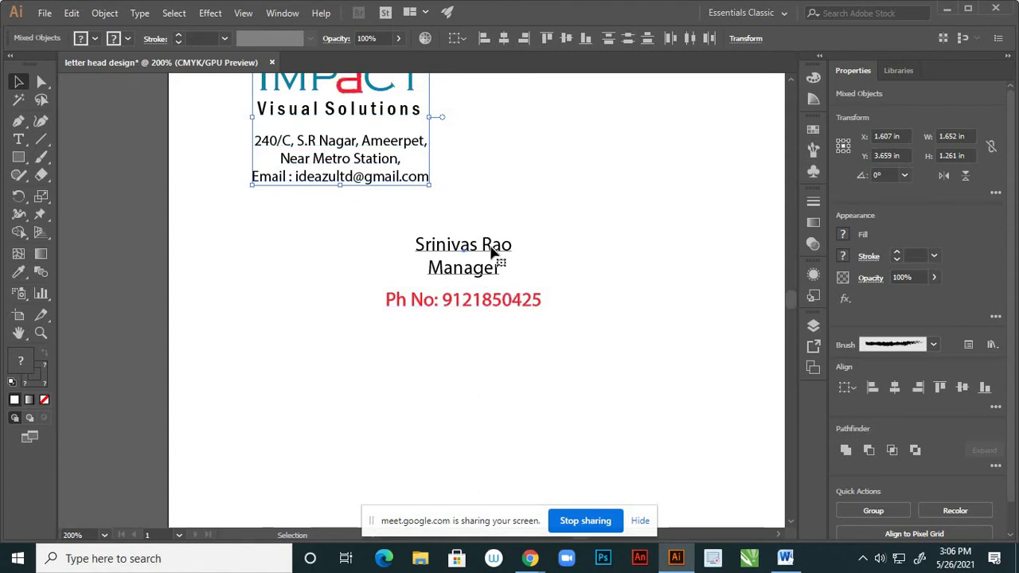
pyautogui.click(476, 271)
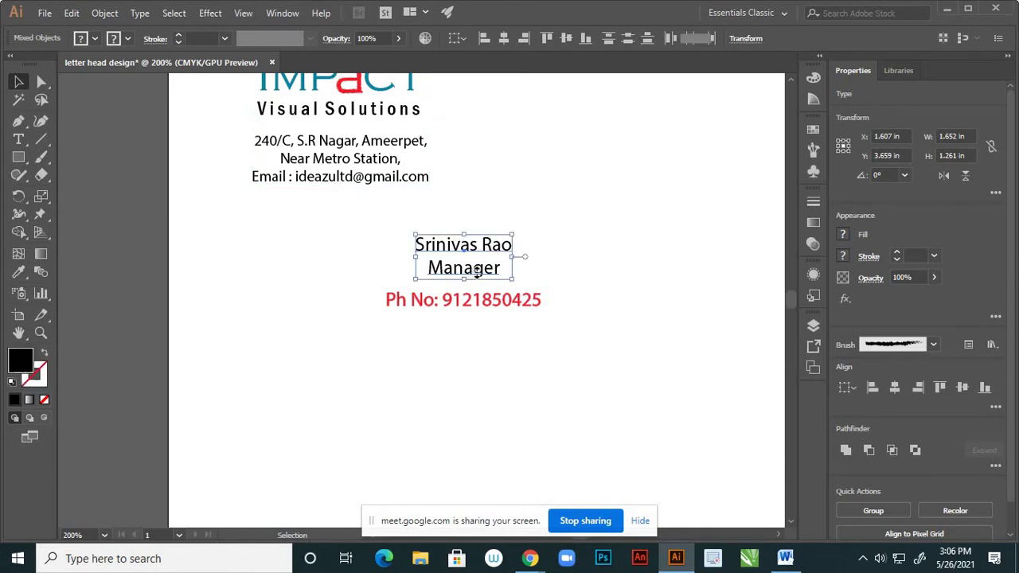
pyautogui.press('Delete')
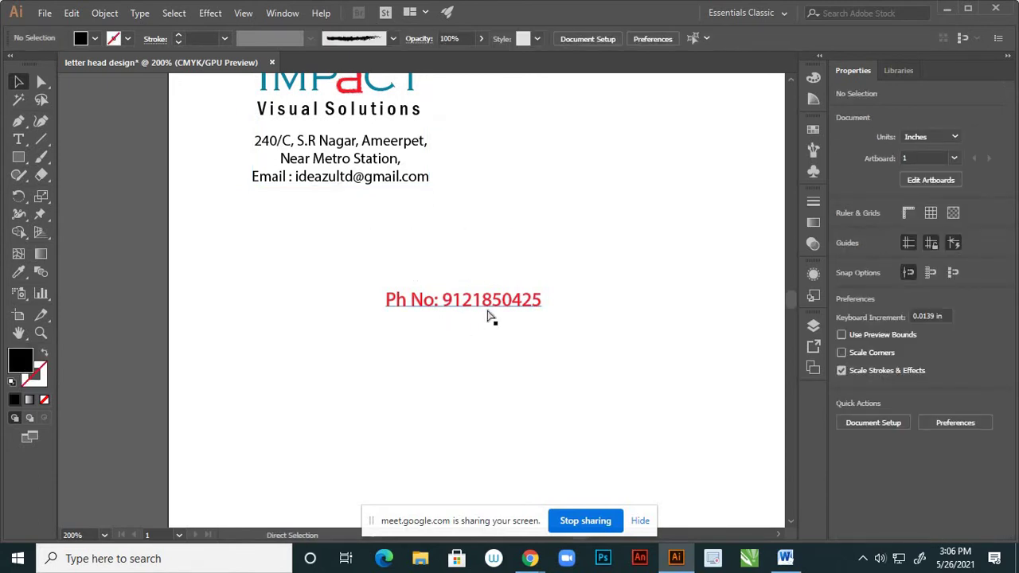
# - Save the document to the Desktop as "letter head design" in Adobe Illustrator format, version Illustrator CC
pyautogui.hotkey('ctrl', 's')
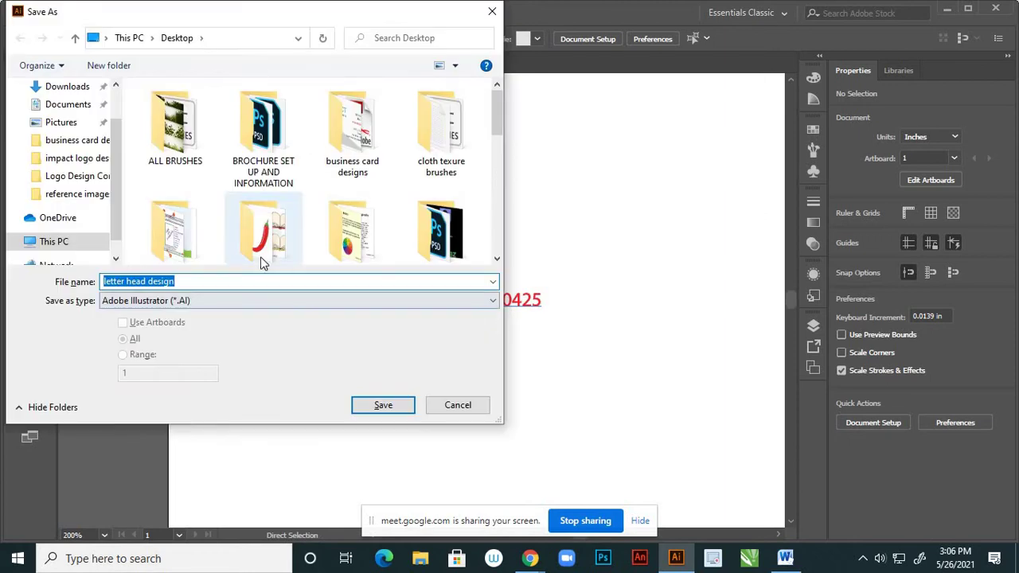
pyautogui.scroll(2, 84, 132)
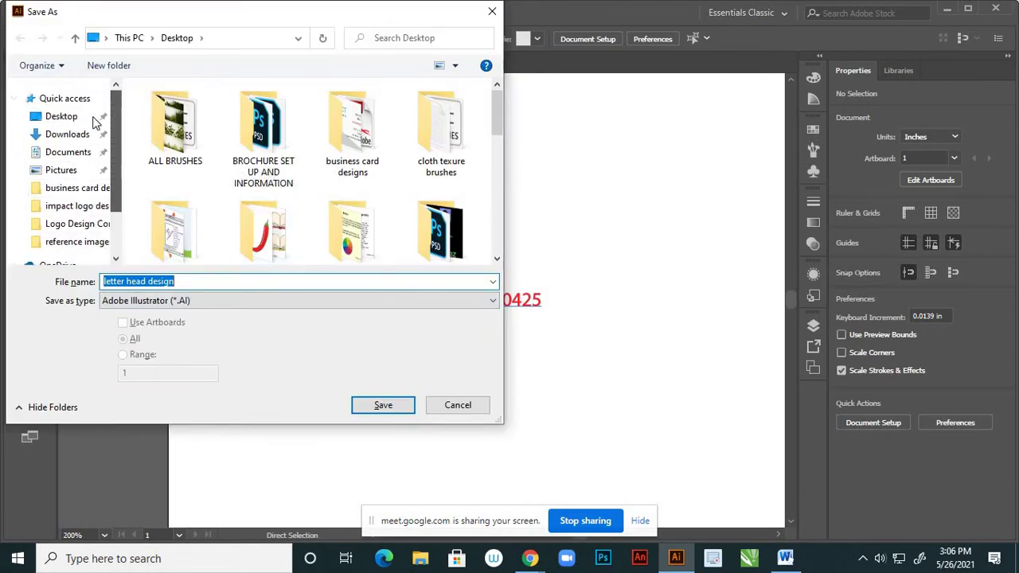
pyautogui.click(80, 120)
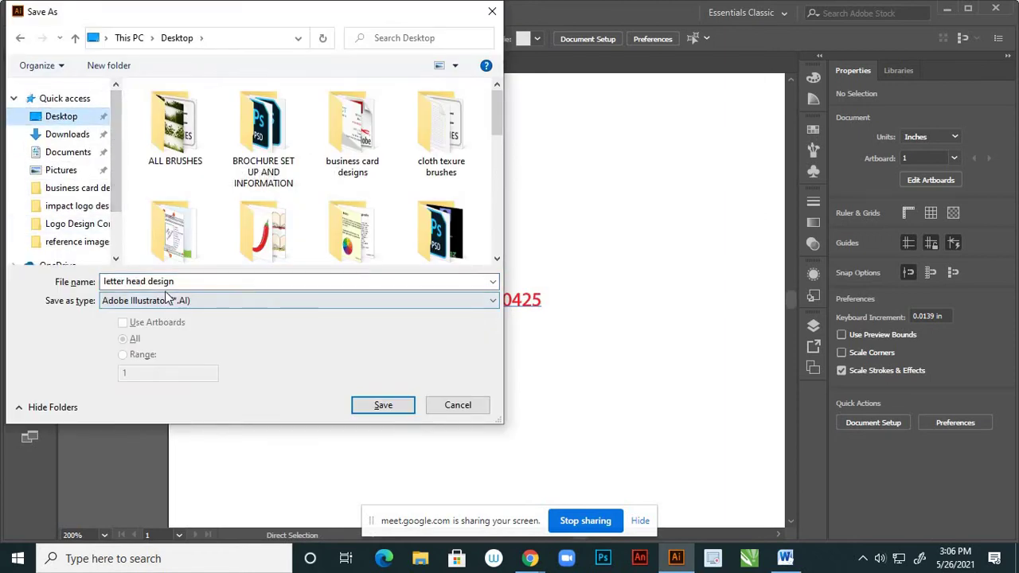
pyautogui.click(382, 406)
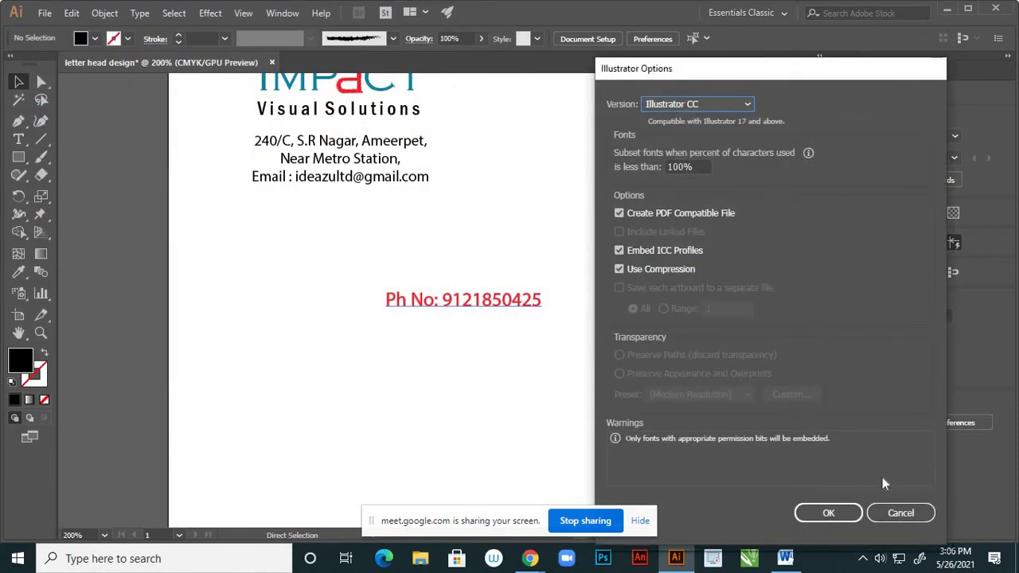
pyautogui.click(828, 515)
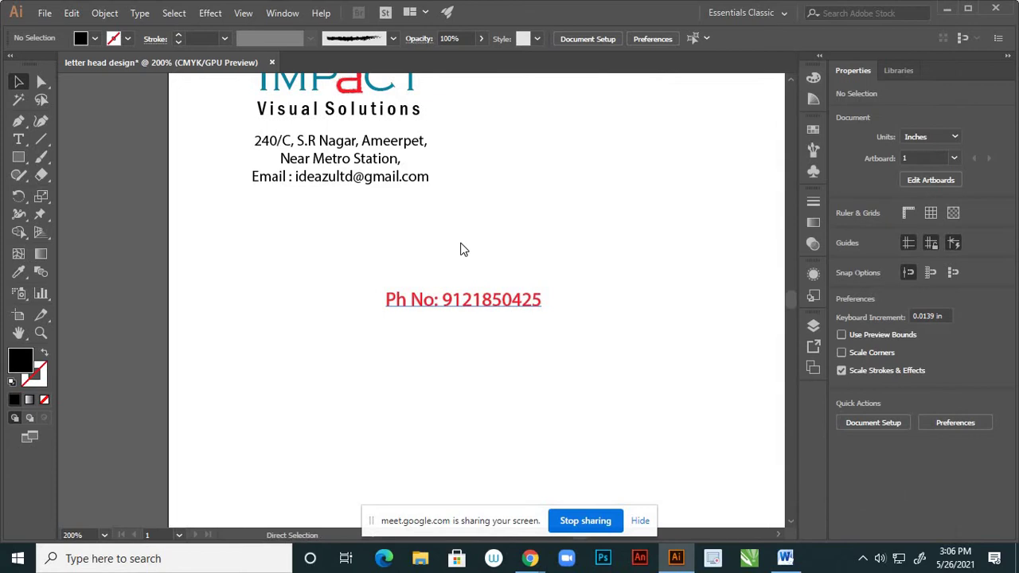
# - Enlarge the logo and address block proportionally to about 2.70 in wide by 2.06 in high
pyautogui.scroll(-3, 473, 228)
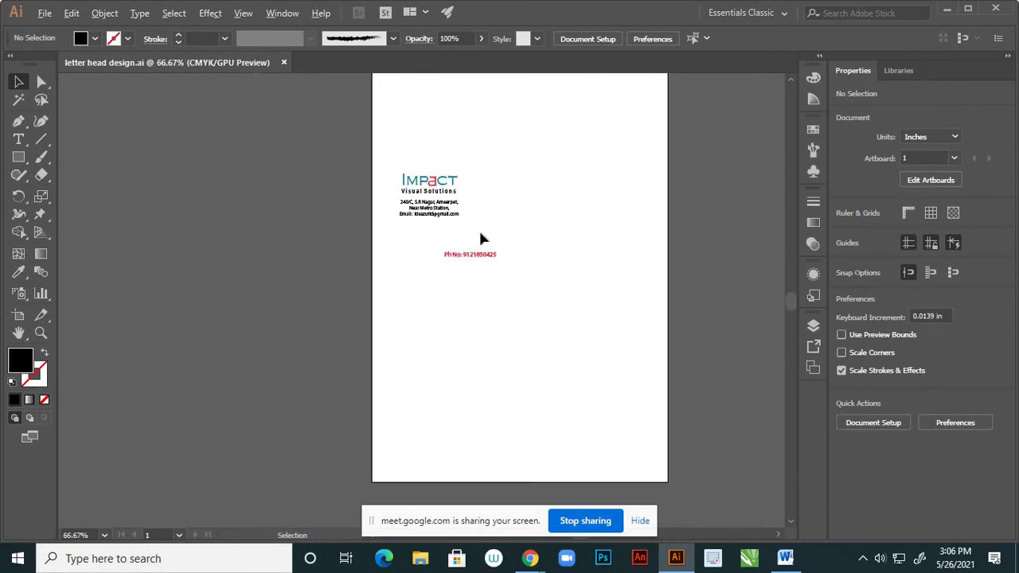
pyautogui.scroll(-1, 480, 238)
pyautogui.scroll(2, 458, 191)
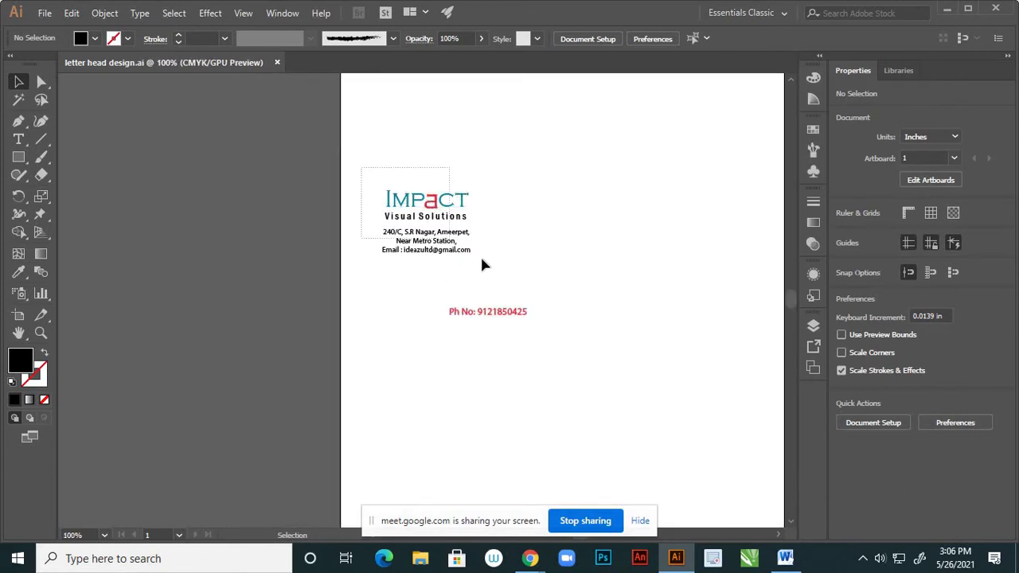
pyautogui.moveTo(491, 262); pyautogui.dragTo(470, 198)
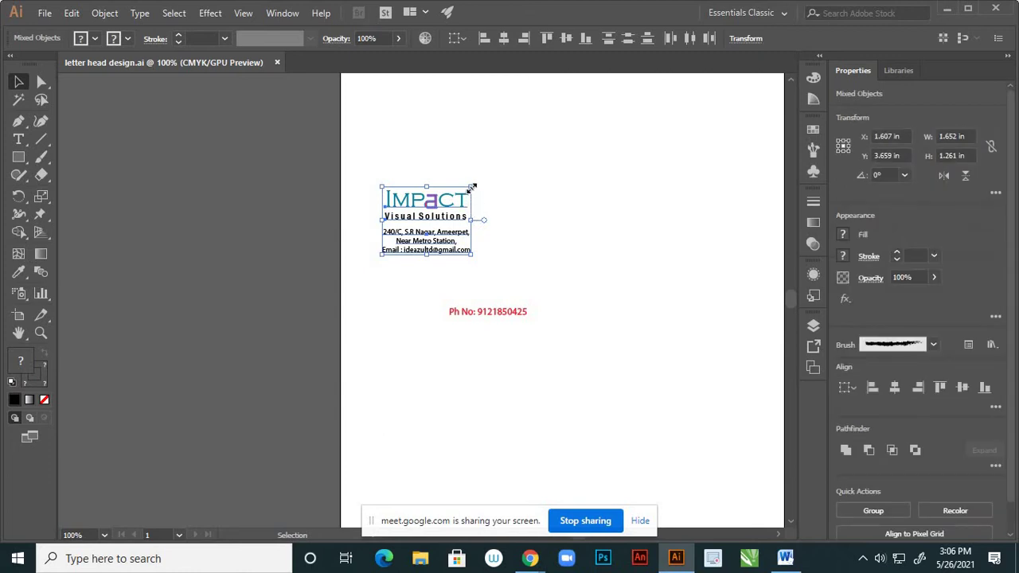
pyautogui.moveTo(472, 187); pyautogui.dragTo(499, 165)
# - Move the enlarged logo and address block into the page's upper-left corner, centred at about X 1.82 in, Y 1.42 in
pyautogui.moveTo(481, 217); pyautogui.dragTo(504, 148)
pyautogui.scroll(-2, 584, 273)
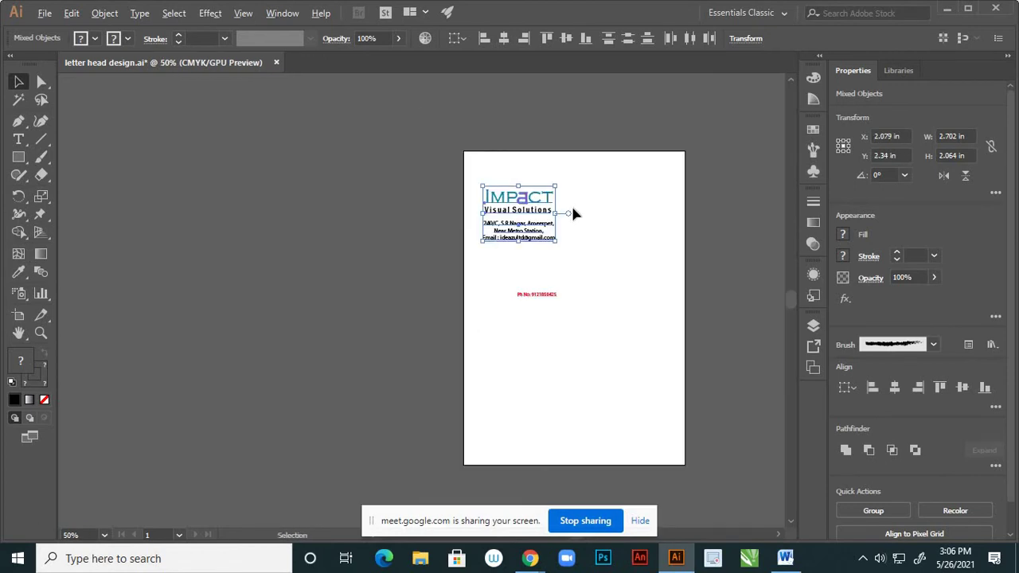
pyautogui.scroll(2, 571, 204)
pyautogui.moveTo(491, 206); pyautogui.dragTo(466, 143)
pyautogui.click(530, 273)
pyautogui.scroll(-3, 531, 255)
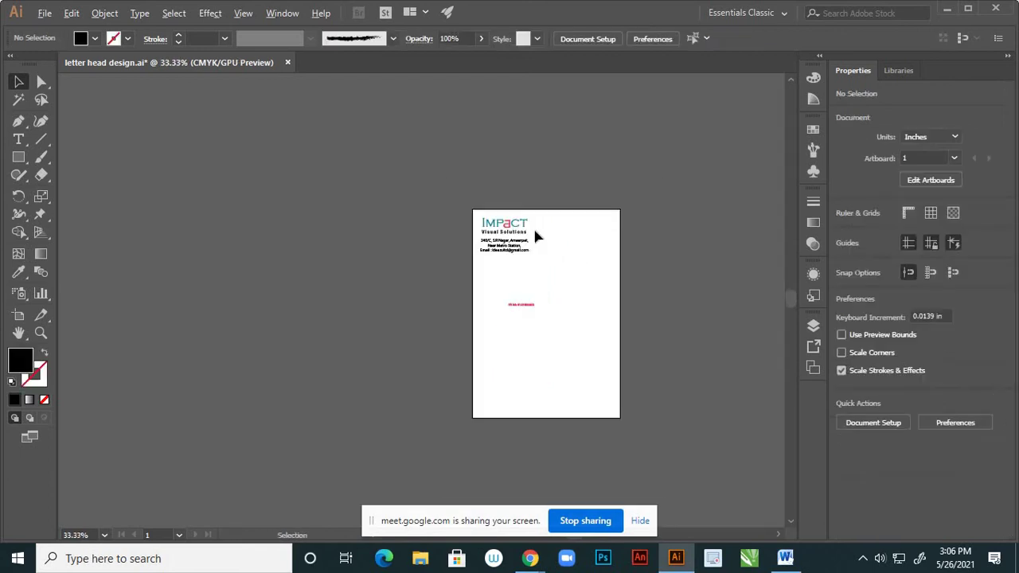
pyautogui.scroll(2, 534, 230)
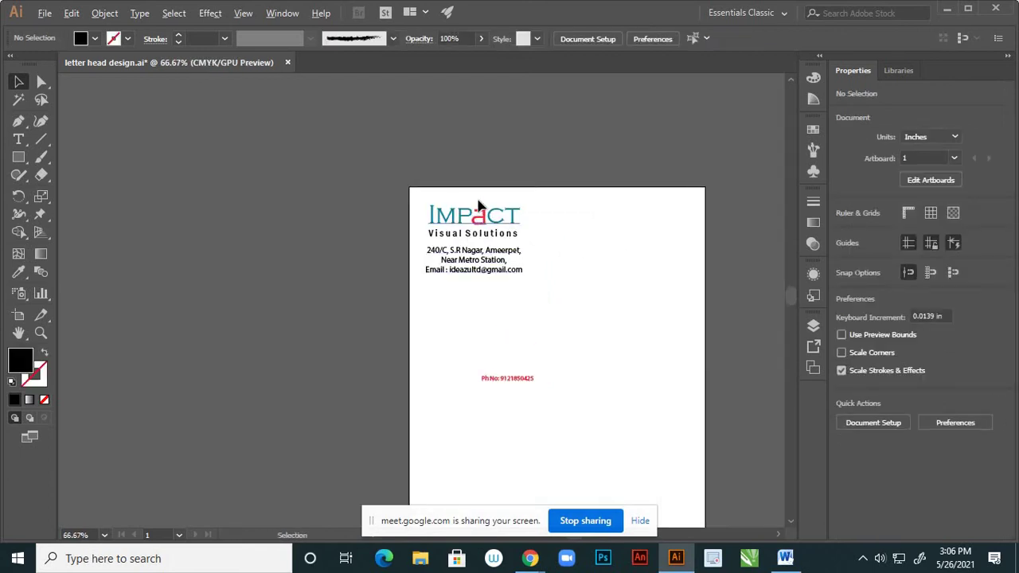
pyautogui.scroll(-1, 478, 199)
pyautogui.scroll(-2, 524, 303)
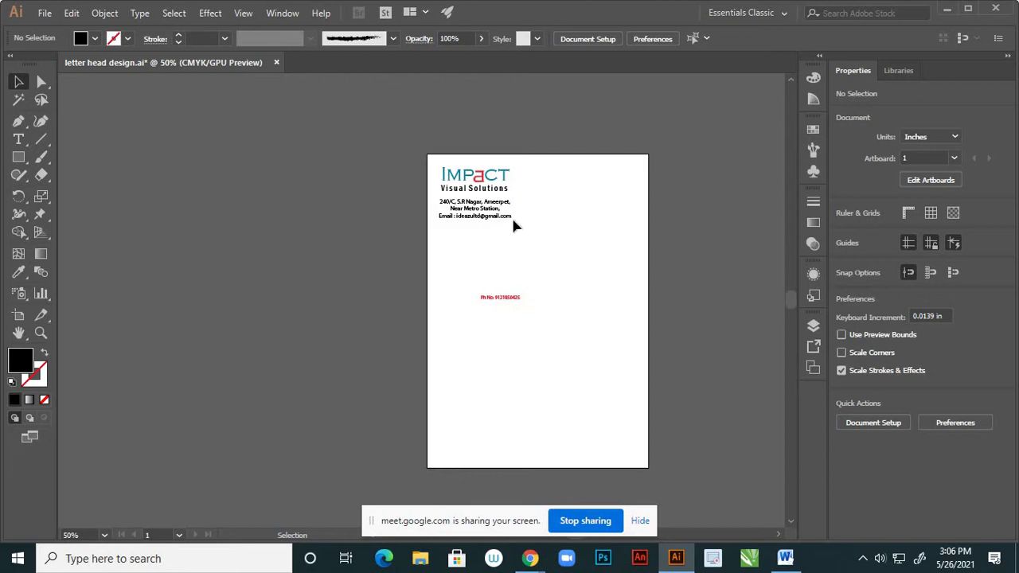
# - Nudge the logo and address block three increments left and two up, to X 1.773 in, Y 1.395 in, and deselect it
pyautogui.scroll(2, 484, 180)
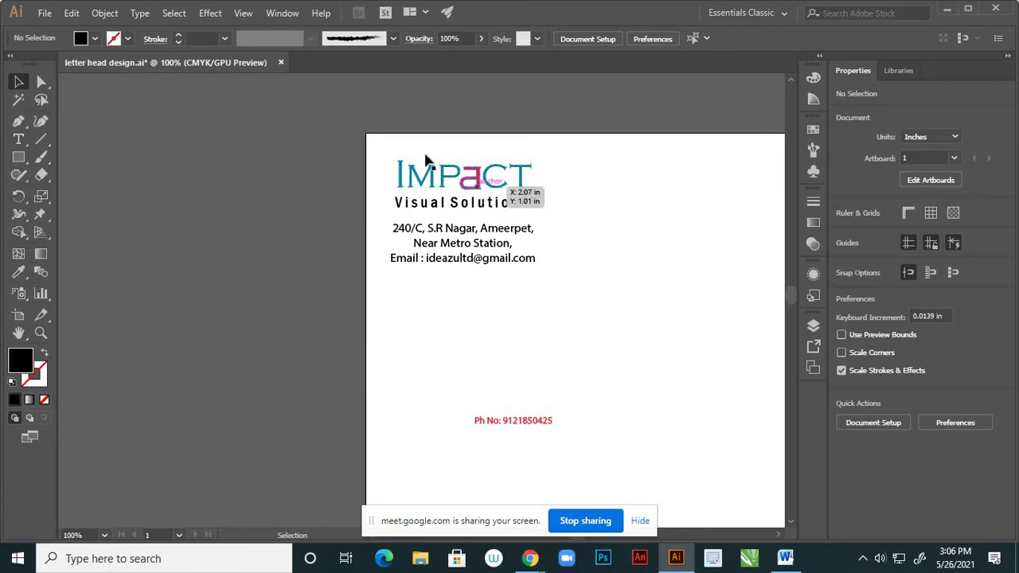
pyautogui.moveTo(435, 149); pyautogui.dragTo(525, 269)
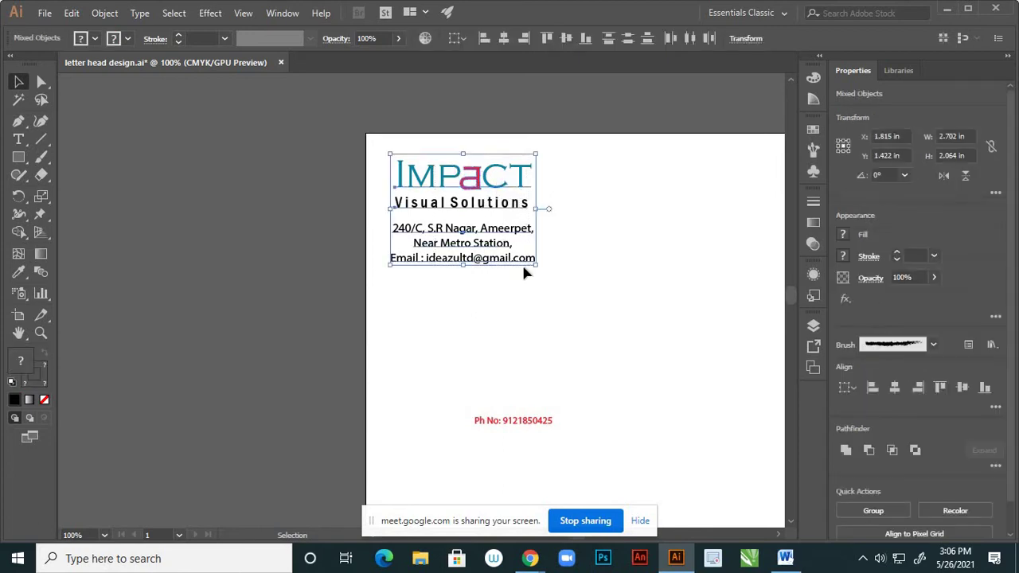
pyautogui.press('Left')
pyautogui.press('Left')
pyautogui.press('Left')
pyautogui.press('Up')
pyautogui.press('Up')
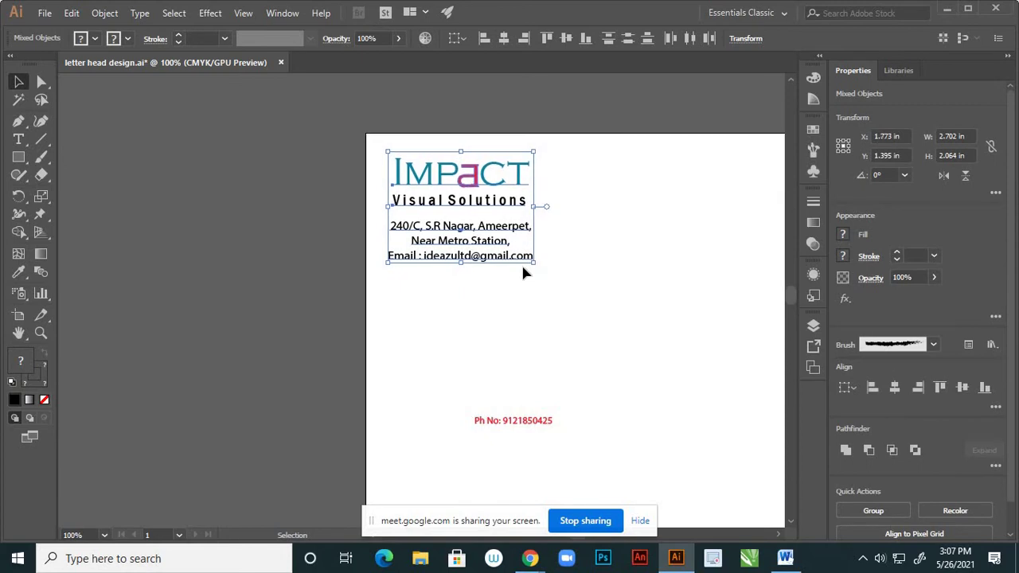
pyautogui.click(575, 304)
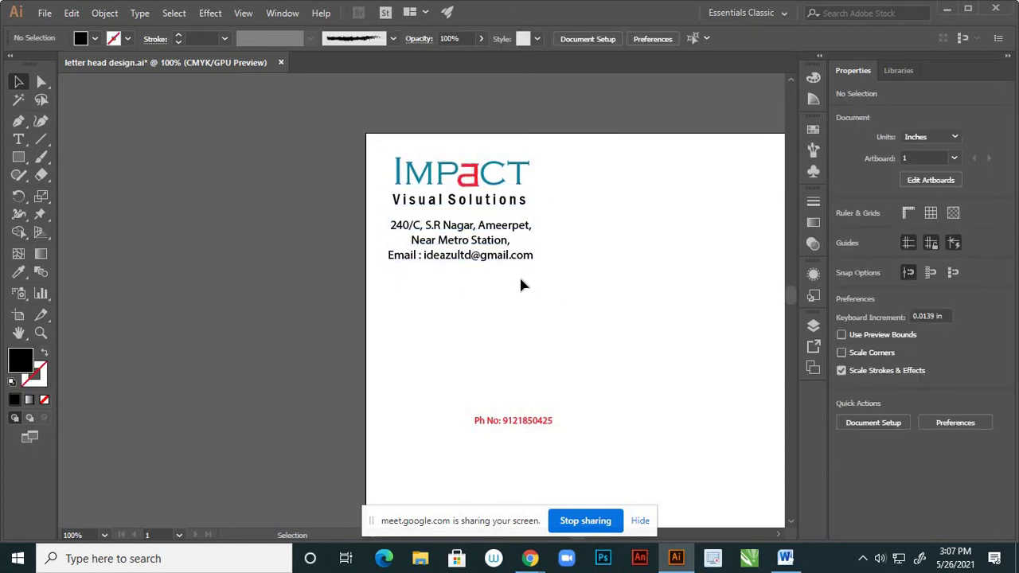
# - Enlarge the red phone number line proportionally about its centre to about 2.46 in wide by 0.33 in high
pyautogui.scroll(-2, 519, 274)
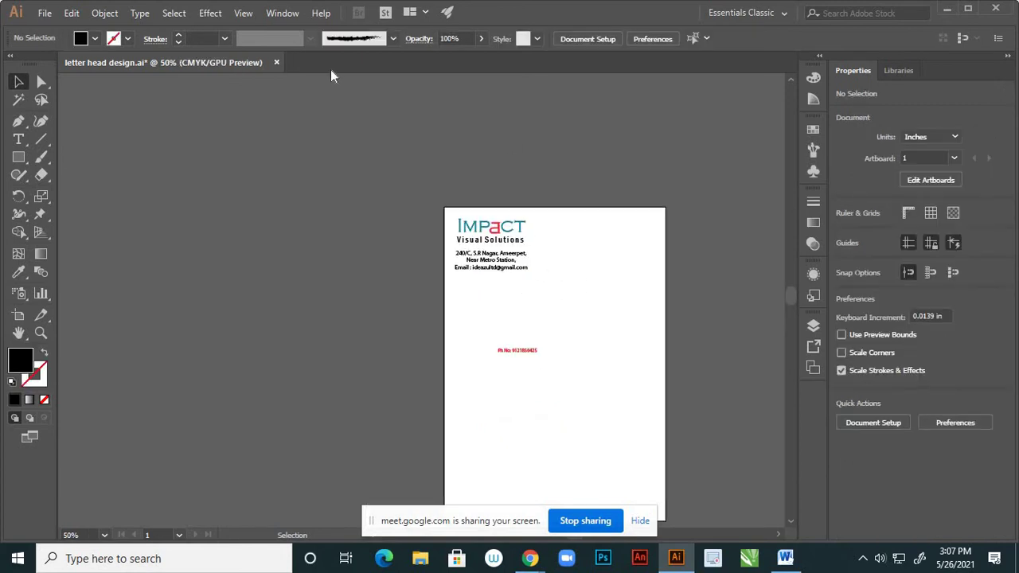
pyautogui.click(243, 16)
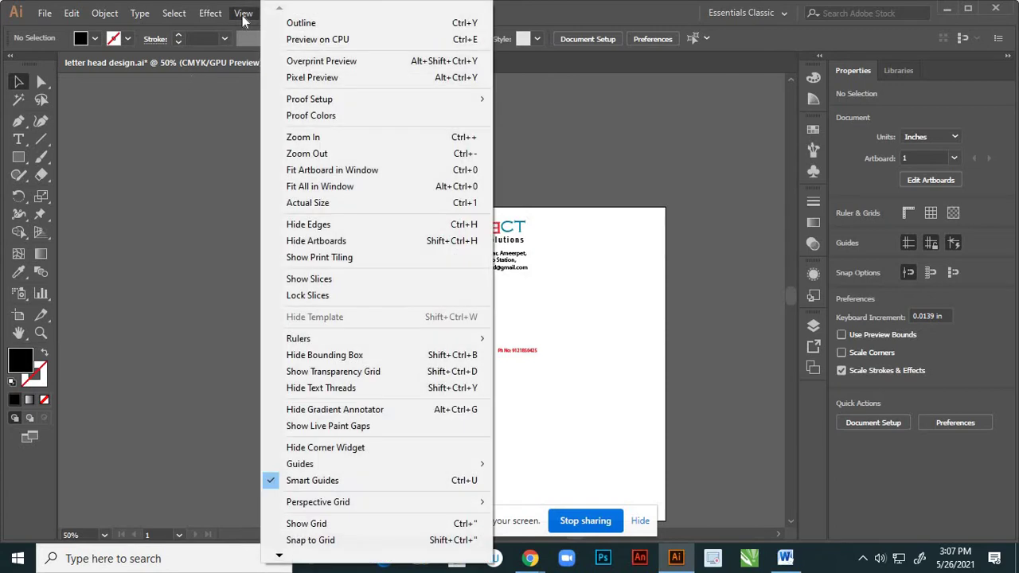
pyautogui.click(331, 204)
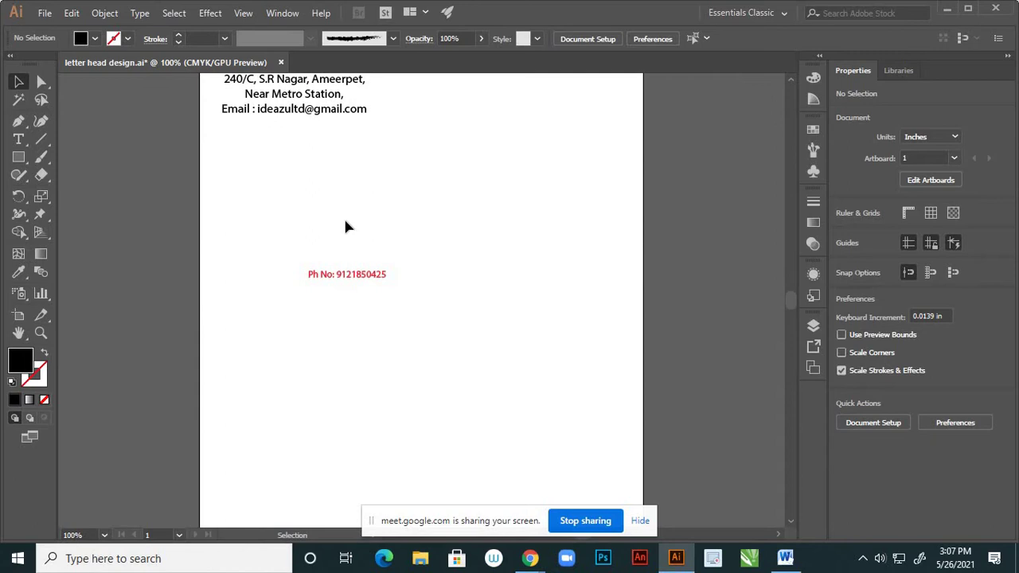
pyautogui.press('h')
pyautogui.moveTo(435, 255); pyautogui.dragTo(475, 327)
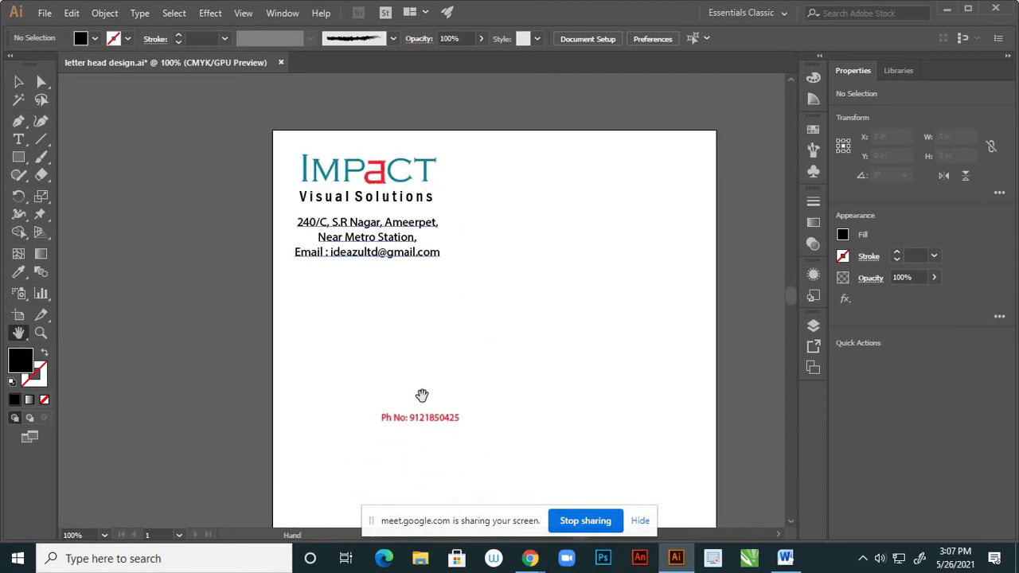
pyautogui.click(19, 82)
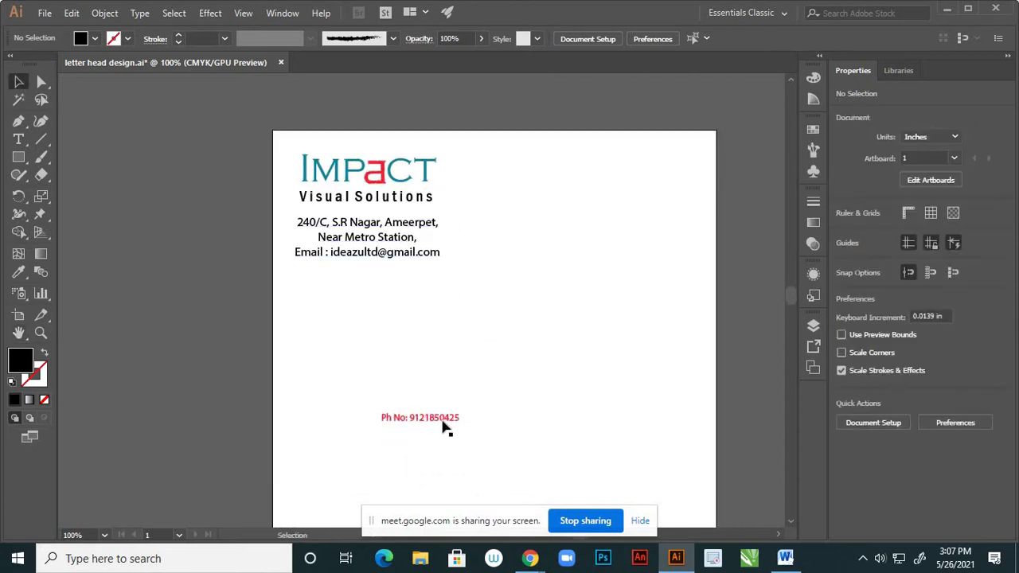
pyautogui.click(445, 424)
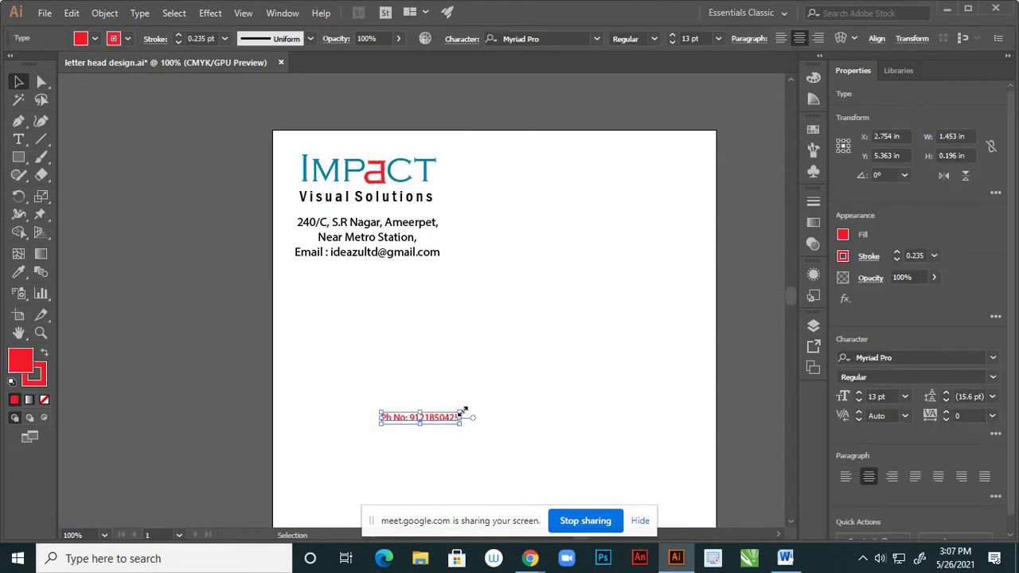
pyautogui.moveTo(462, 412); pyautogui.dragTo(487, 401)
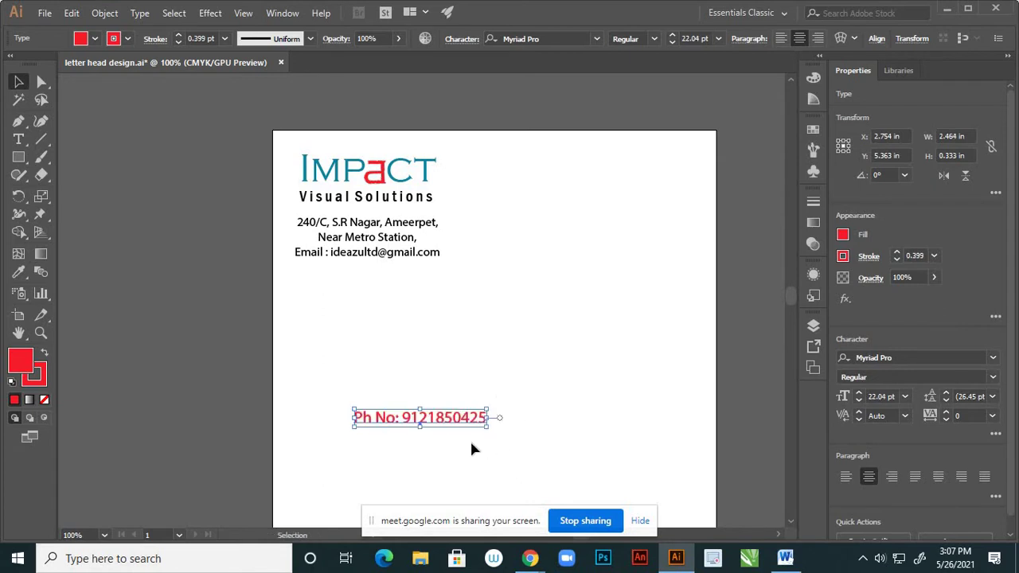
# - Try placing the enlarged phone number line directly beneath the e-mail line of the address block
pyautogui.moveTo(462, 421); pyautogui.dragTo(390, 271)
pyautogui.click(496, 346)
pyautogui.scroll(-2, 509, 359)
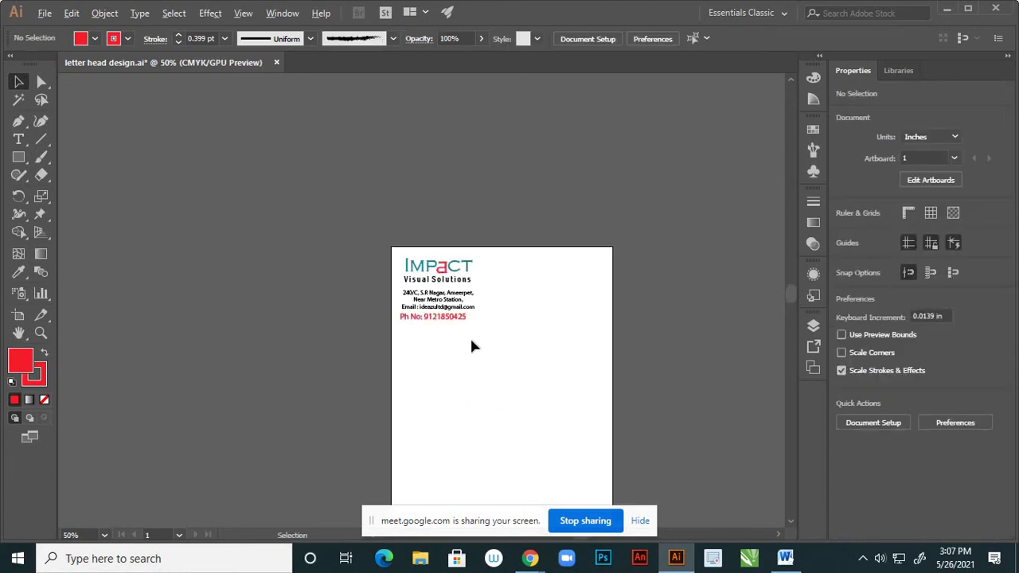
pyautogui.scroll(1, 465, 328)
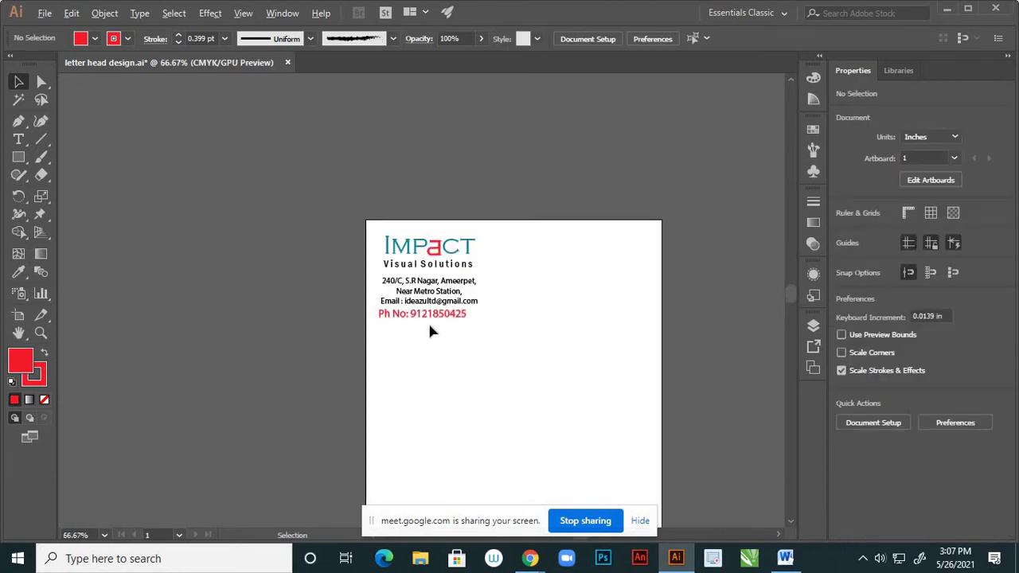
# - Move the phone number line beside the e-mail line, to its right, centred at about X 4.60 in, Y 2.27 in, and deselect it
pyautogui.moveTo(441, 318); pyautogui.dragTo(540, 318)
pyautogui.click(540, 331)
pyautogui.hotkey('ctrl', '-')
pyautogui.hotkey('ctrl', '-')
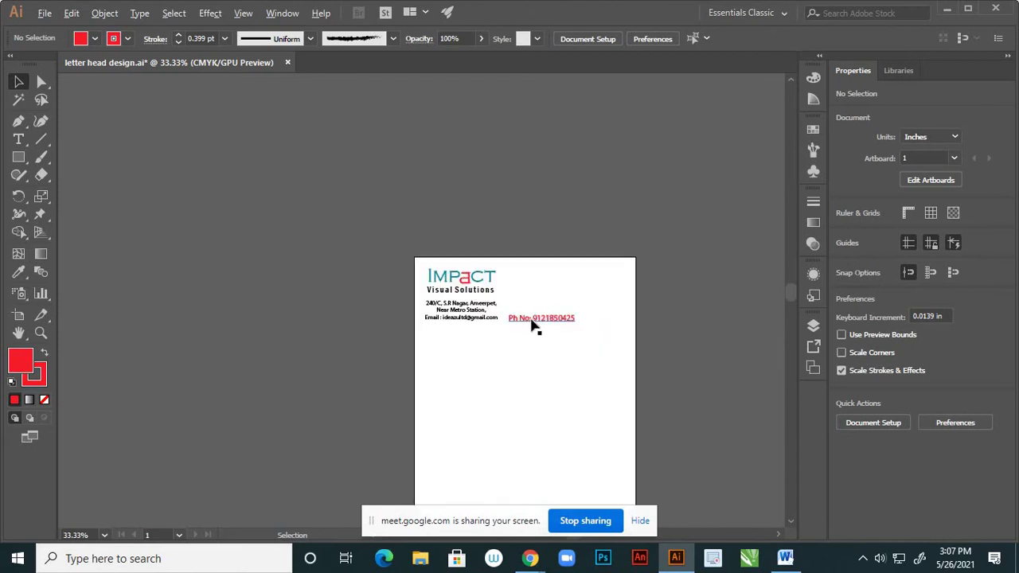
pyautogui.scroll(3, 533, 326)
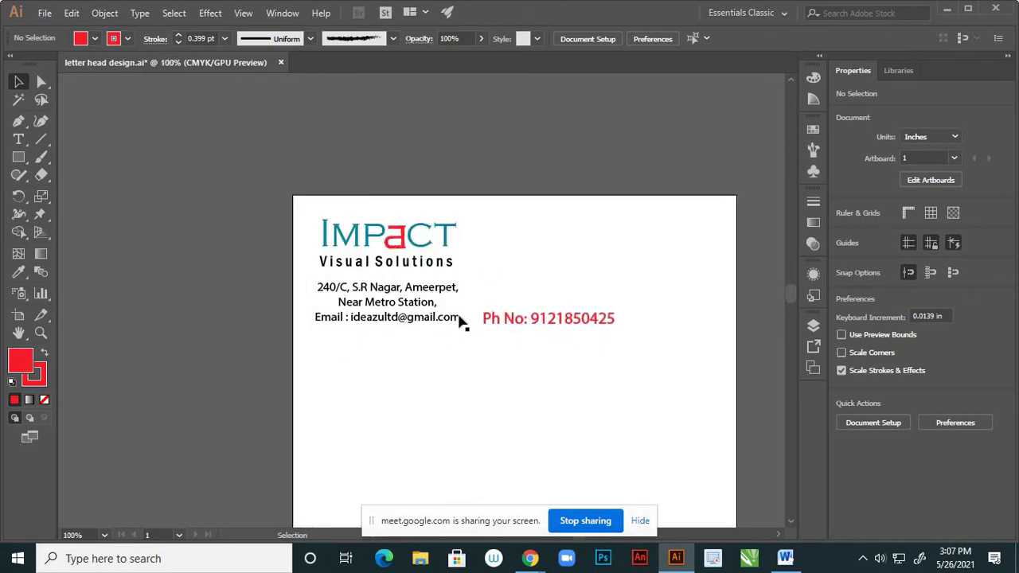
pyautogui.scroll(2, 514, 327)
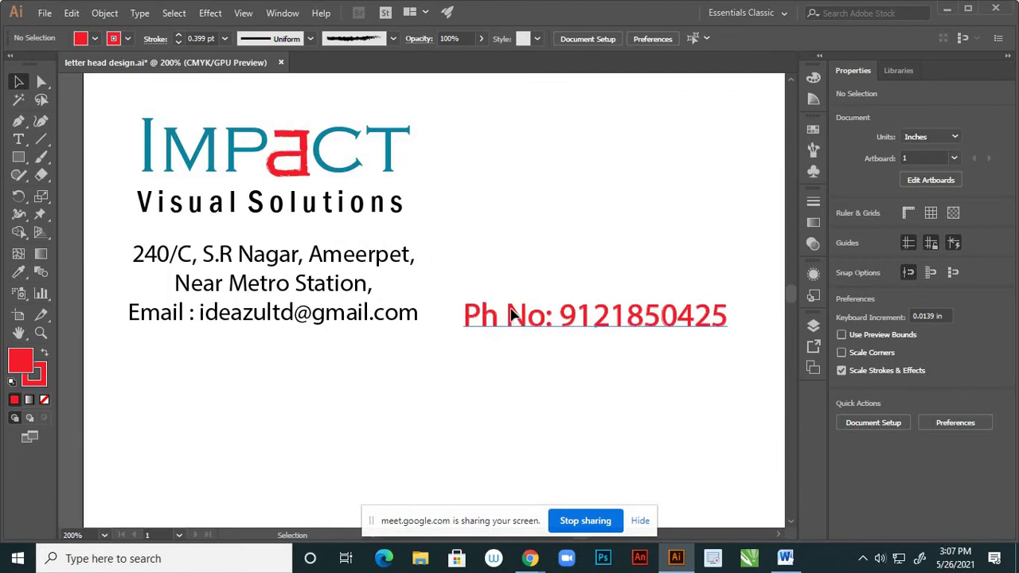
pyautogui.moveTo(512, 315)
pyautogui.mouseDown()
pyautogui.moveTo(518, 305)
pyautogui.moveTo(516, 318)
pyautogui.moveTo(487, 326)
pyautogui.moveTo(497, 297)
pyautogui.moveTo(493, 311)
pyautogui.mouseUp()
pyautogui.click(505, 173)
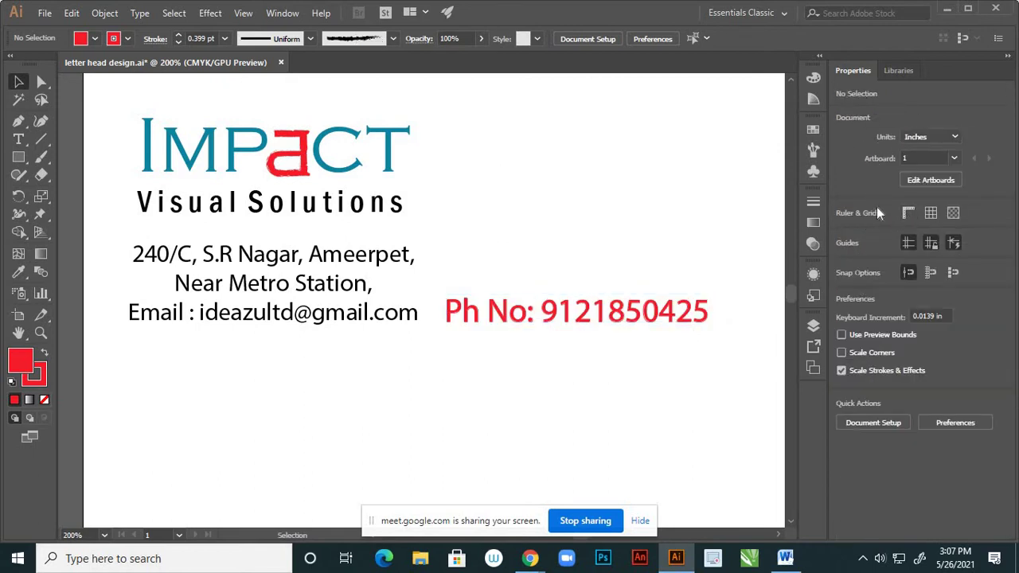
# - Show the rulers and place a horizontal guide at about Y 2.35 in, under the e-mail and phone number lines
pyautogui.click(907, 214)
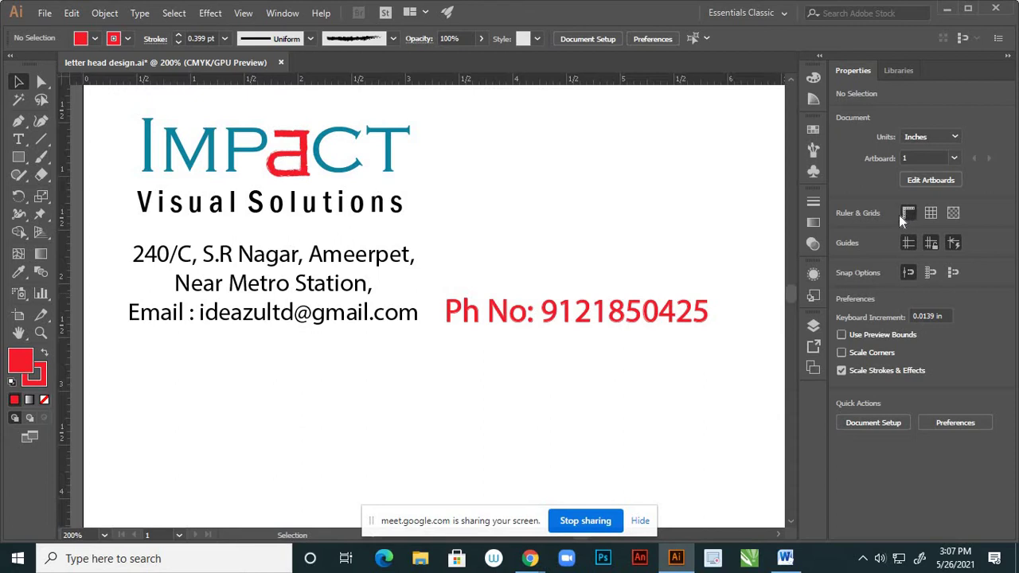
pyautogui.moveTo(472, 81); pyautogui.dragTo(506, 323)
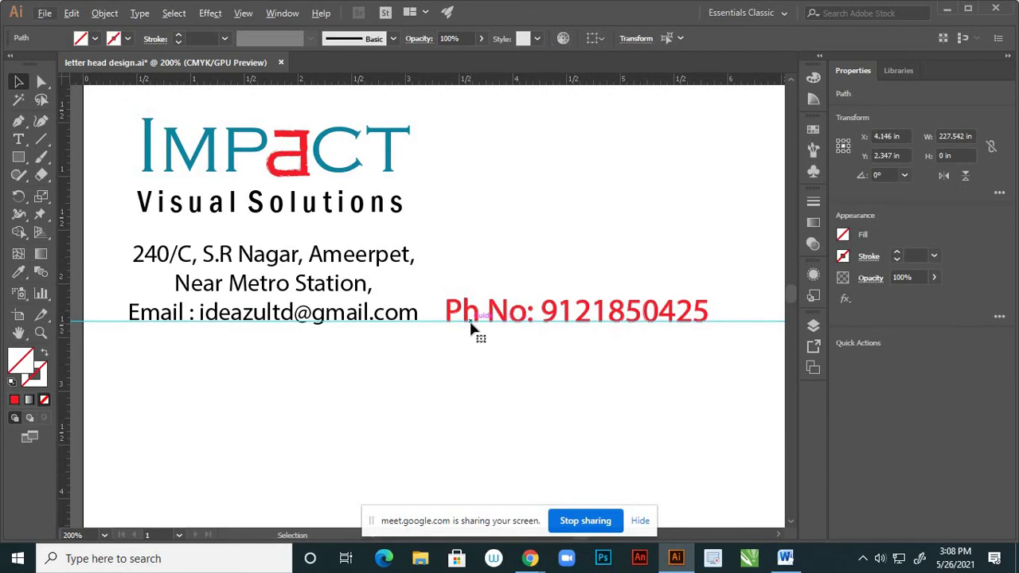
# - Nudge the phone number line up one increment and fine-position it just above the guide, at about Y 2.25 in, level with the e-mail text
pyautogui.scroll(3, 472, 327)
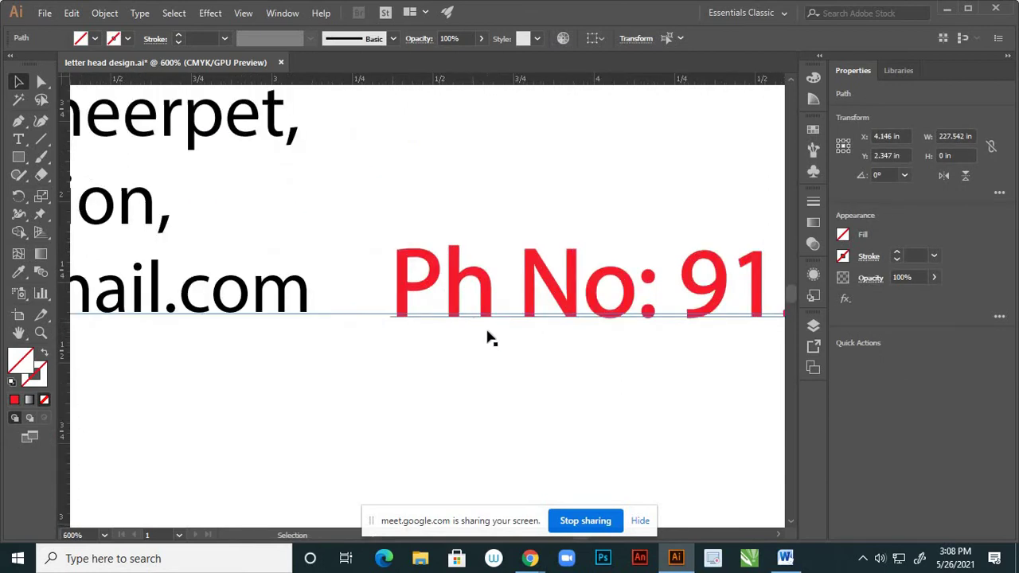
pyautogui.scroll(2, 489, 337)
pyautogui.click(489, 260)
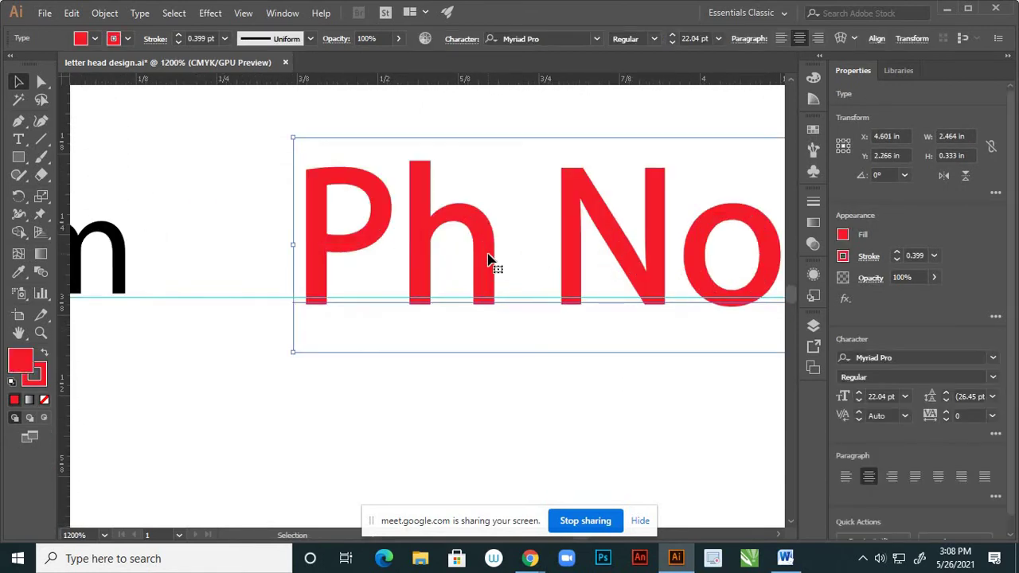
pyautogui.press('Up')
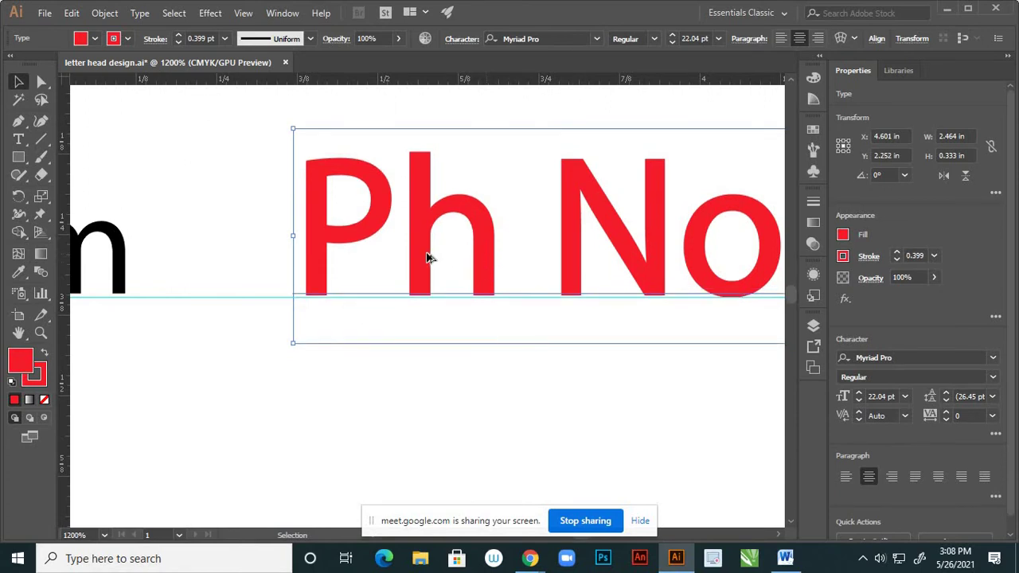
pyautogui.scroll(2, 428, 255)
pyautogui.scroll(2, 415, 277)
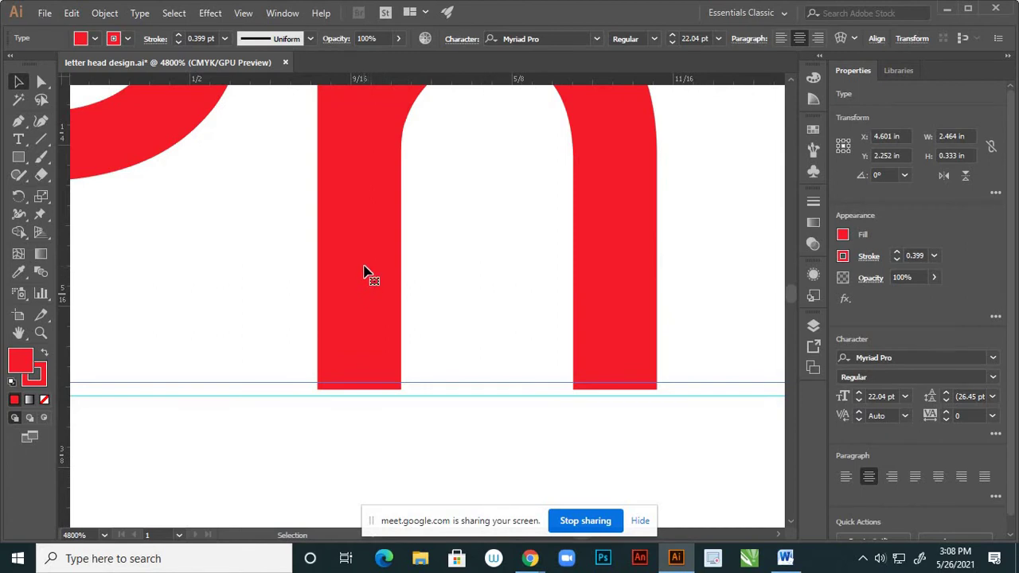
pyautogui.moveTo(364, 273); pyautogui.dragTo(355, 384)
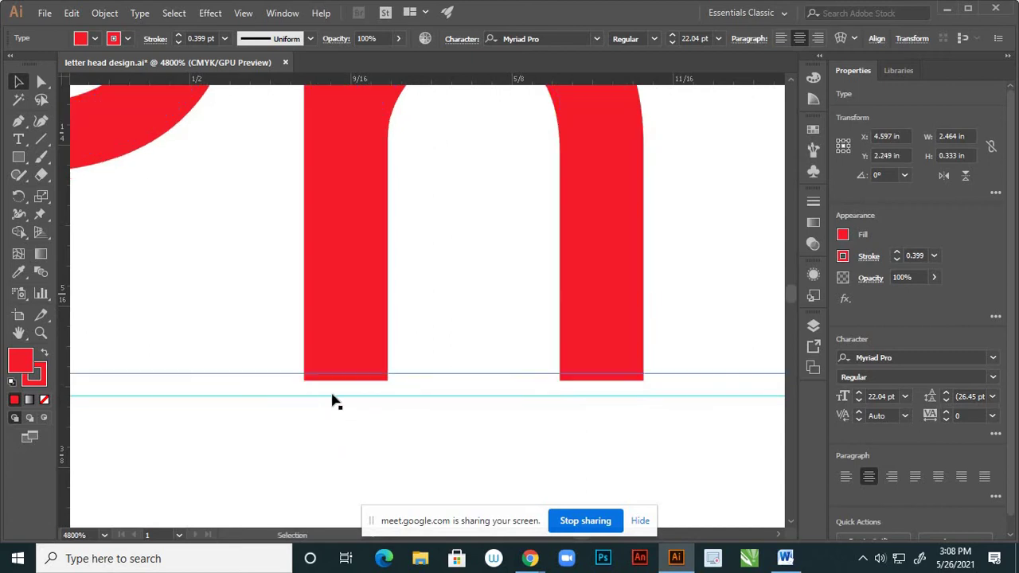
pyautogui.scroll(-3, 494, 362)
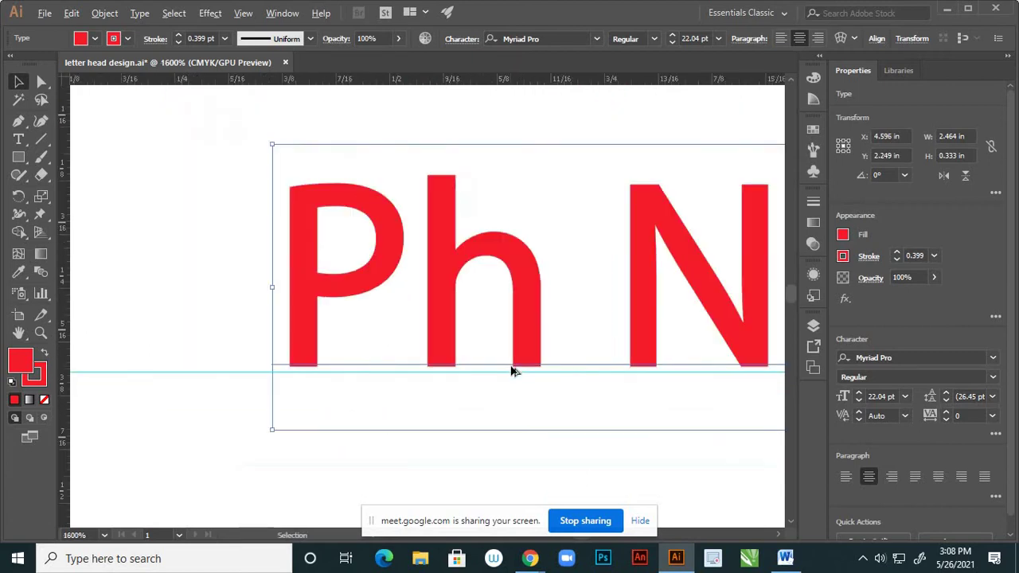
pyautogui.scroll(-3, 294, 322)
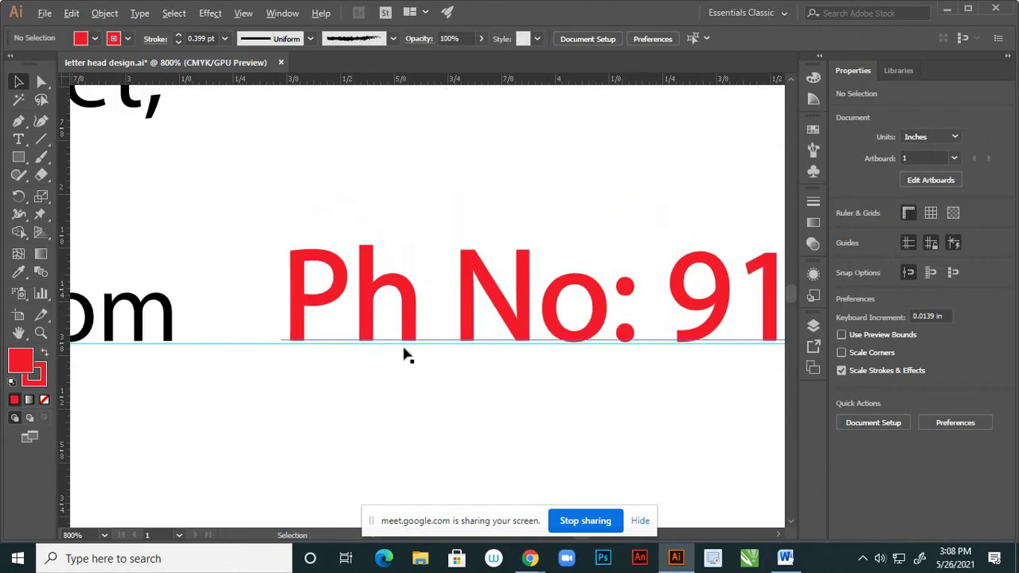
pyautogui.scroll(4, 241, 349)
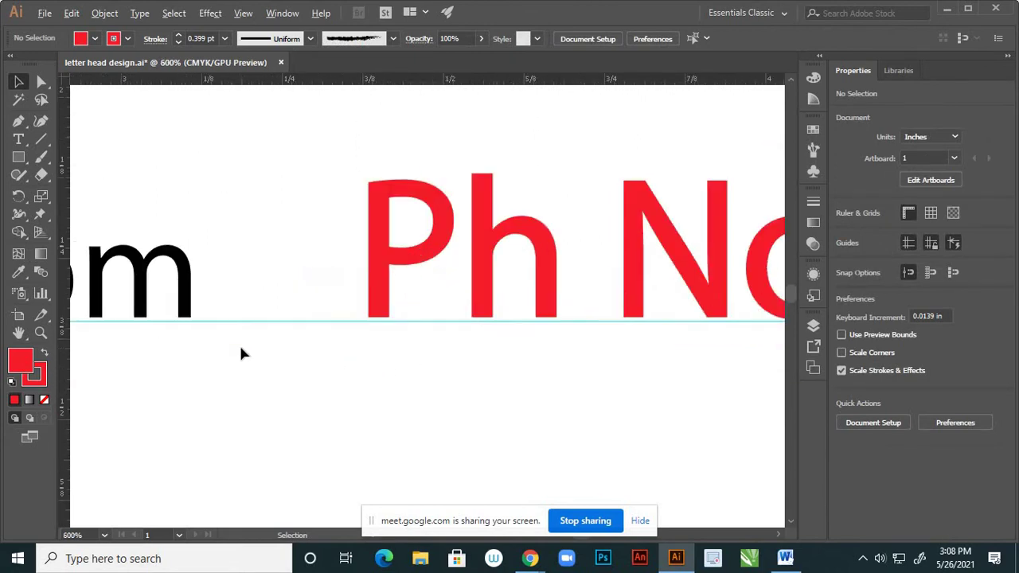
pyautogui.moveTo(529, 214); pyautogui.dragTo(519, 214)
pyautogui.click(439, 221)
# - Check the header layout at actual size and on the whole page, and save the letterhead document
pyautogui.scroll(-5, 446, 247)
pyautogui.scroll(-6, 446, 251)
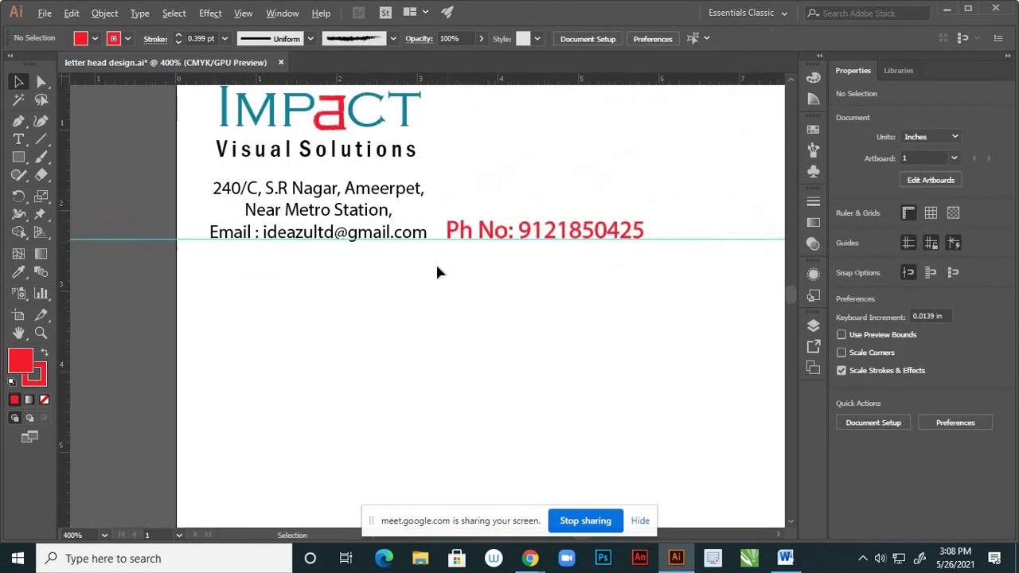
pyautogui.scroll(-1, 494, 278)
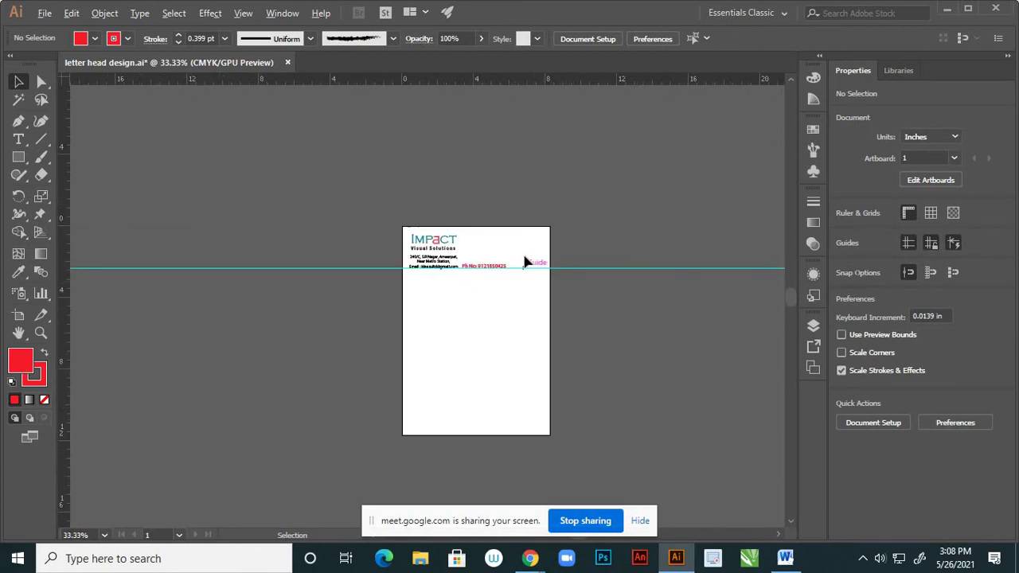
pyautogui.click(244, 15)
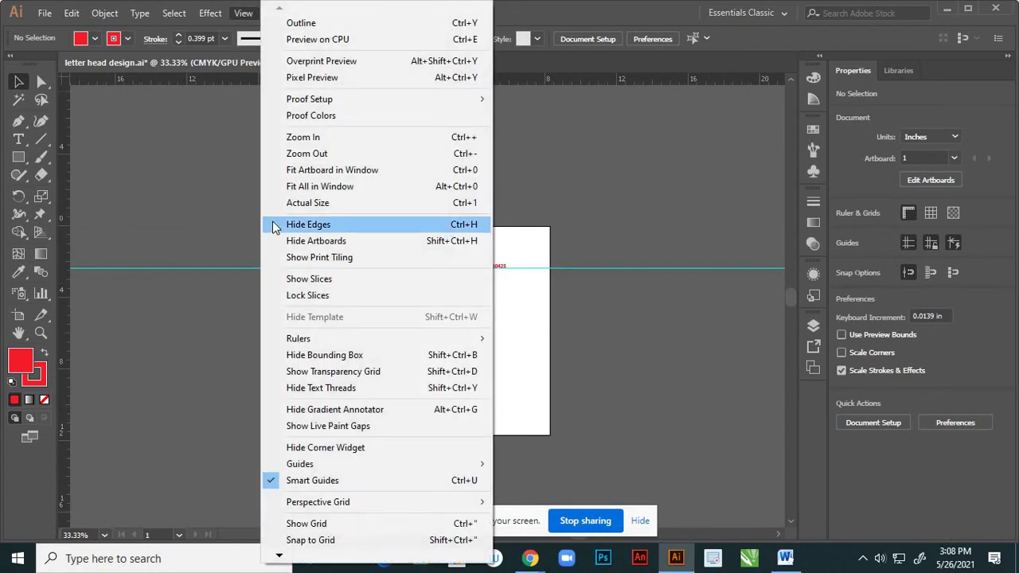
pyautogui.click(269, 205)
pyautogui.press('h')
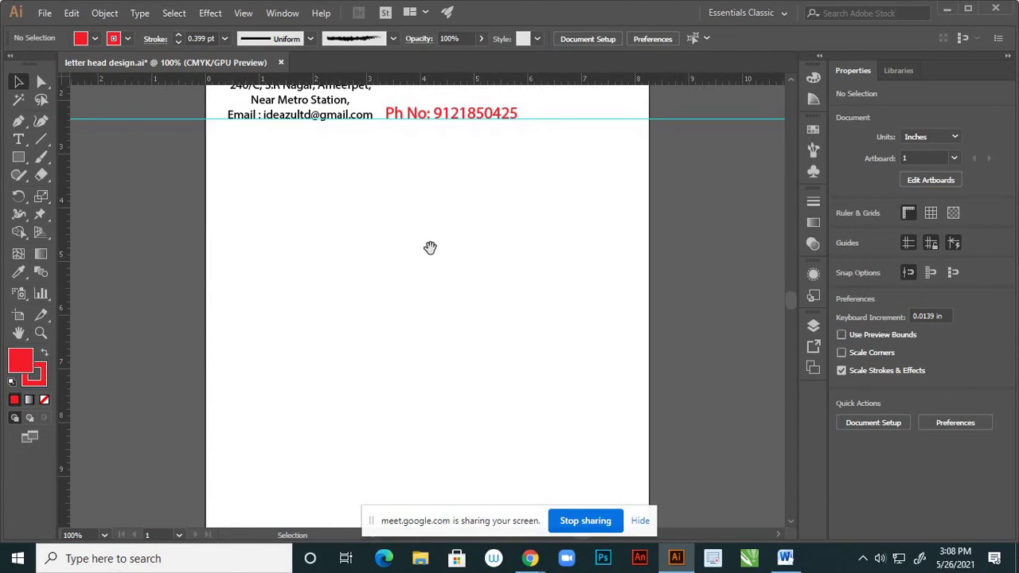
pyautogui.moveTo(432, 246); pyautogui.dragTo(476, 366)
pyautogui.scroll(-3, 429, 285)
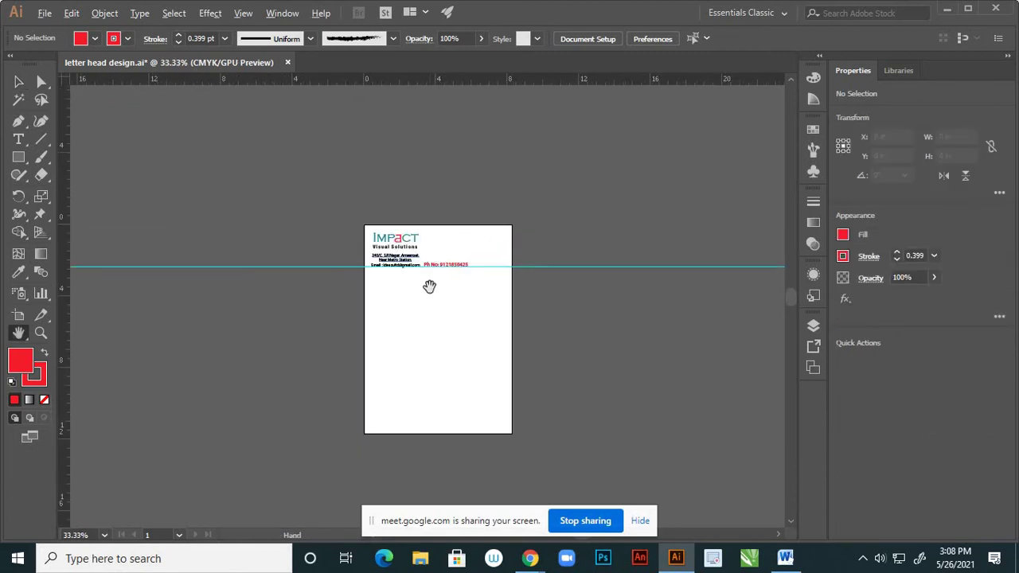
pyautogui.hotkey('ctrl', 's')
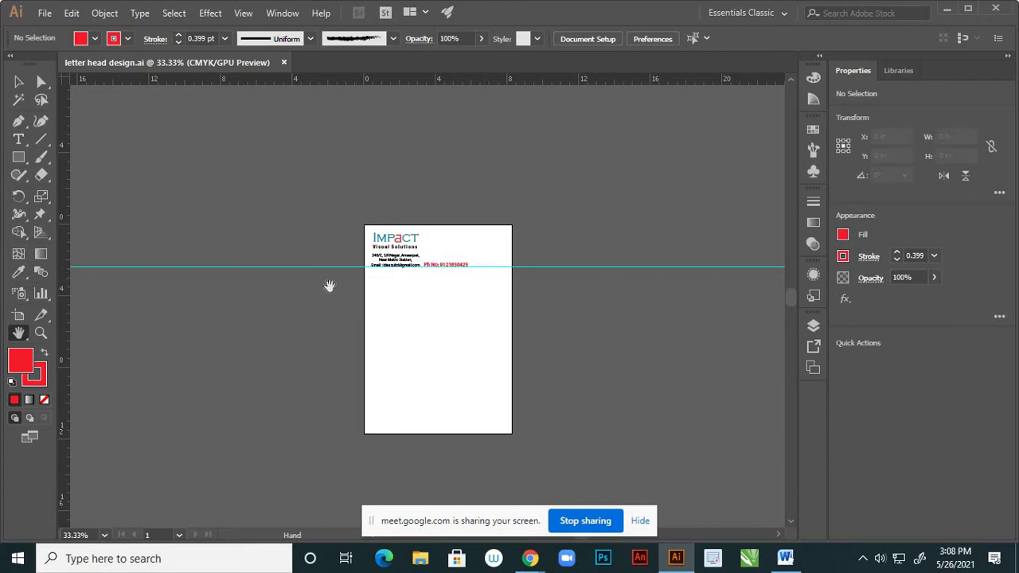
# - Draw a red rectangle about 1.95 in wide by 1.17 in high in the page's lower-right corner, flush with the artboard edges
pyautogui.scroll(3, 409, 273)
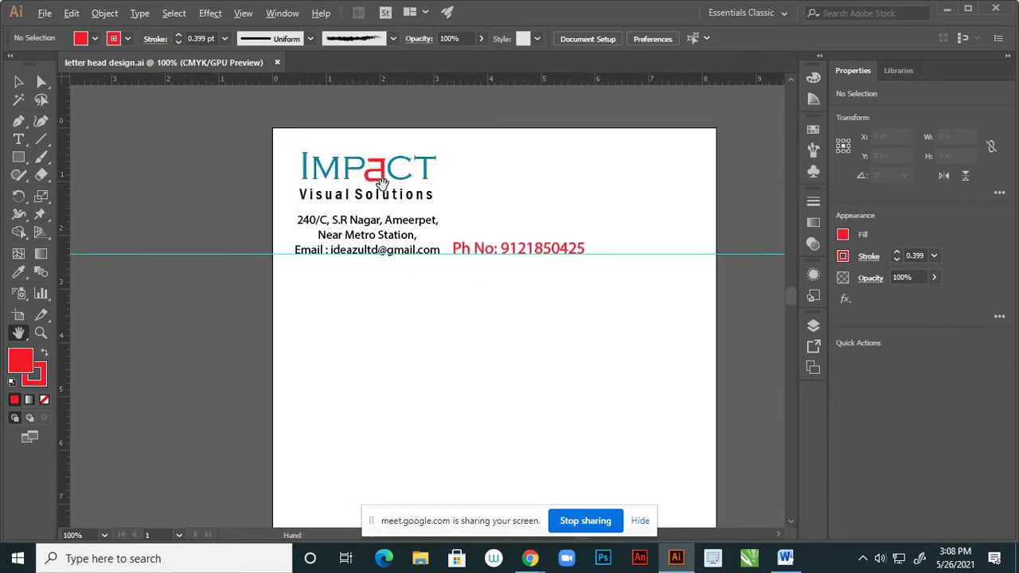
pyautogui.scroll(1, 383, 183)
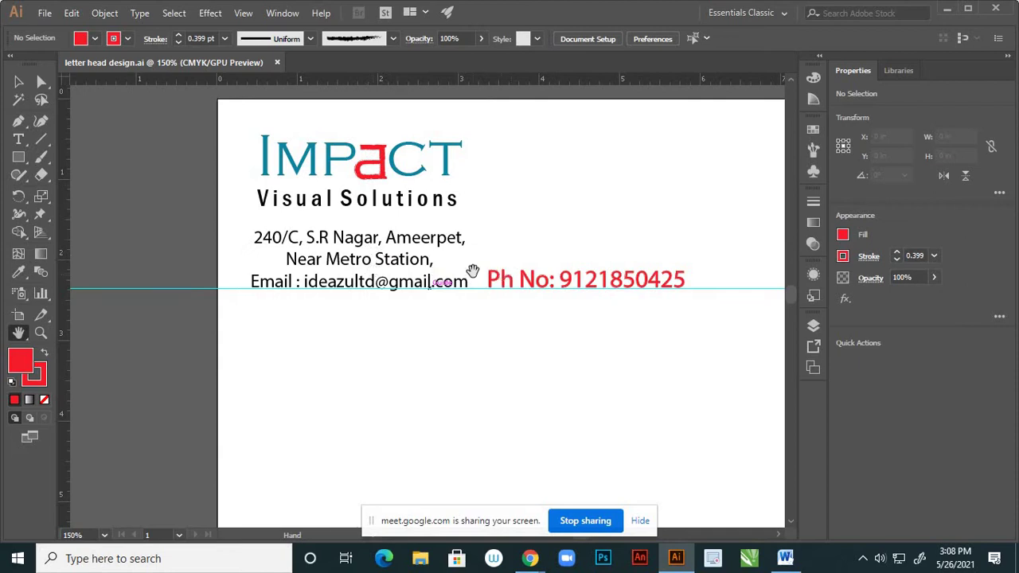
pyautogui.scroll(-4, 470, 270)
pyautogui.scroll(-1, 549, 327)
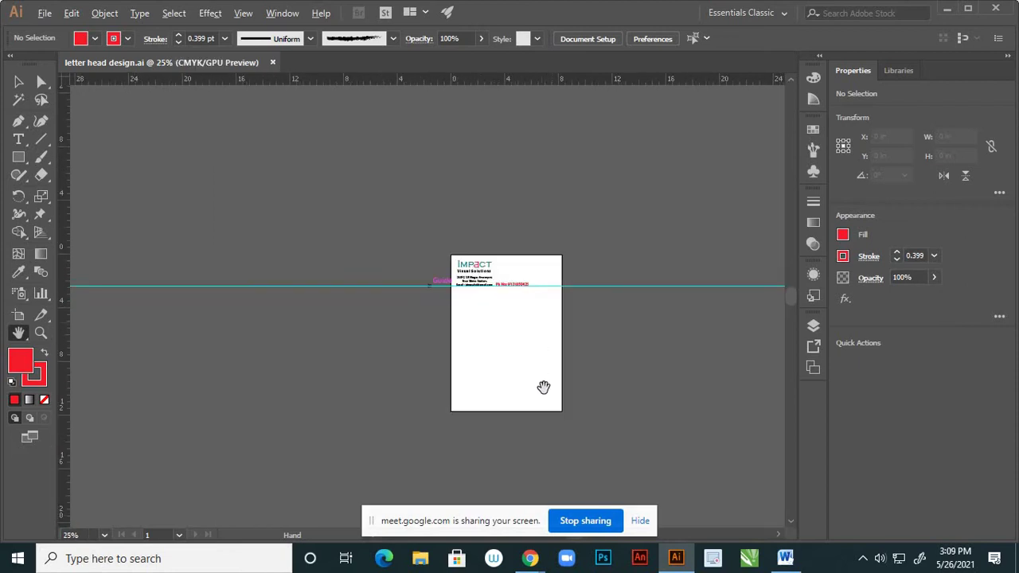
pyautogui.scroll(2, 546, 350)
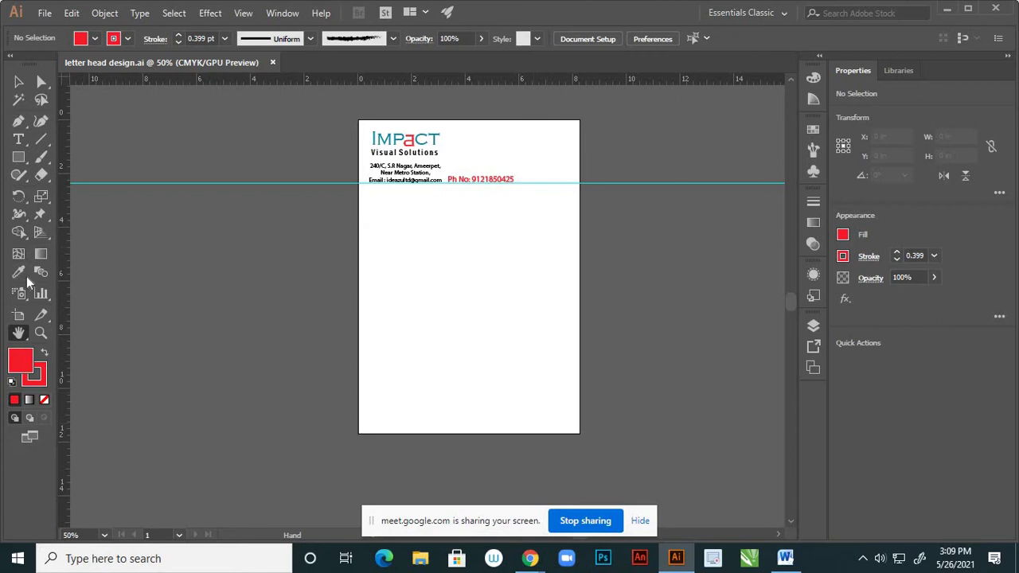
pyautogui.click(18, 157)
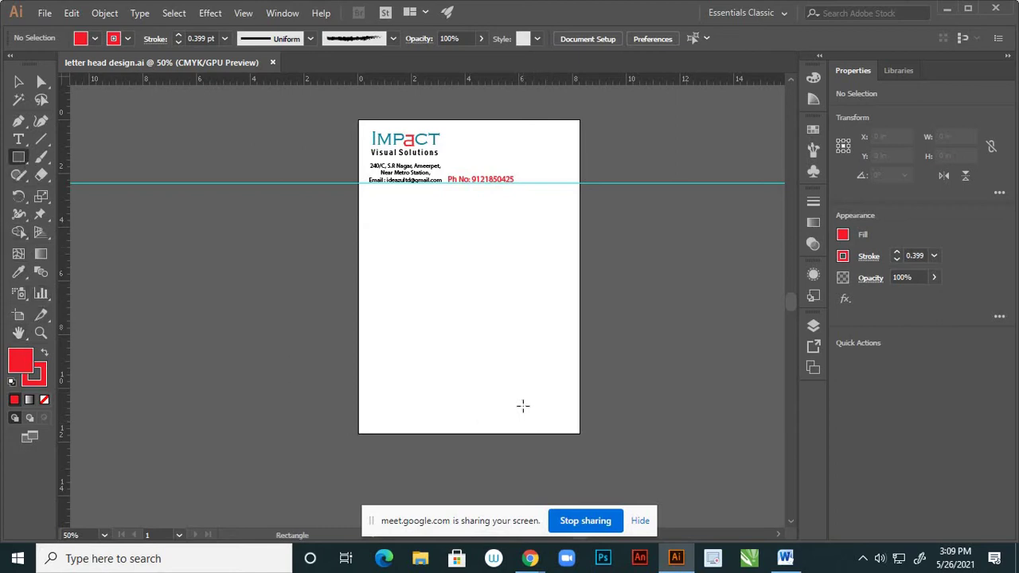
pyautogui.moveTo(527, 402); pyautogui.dragTo(581, 434)
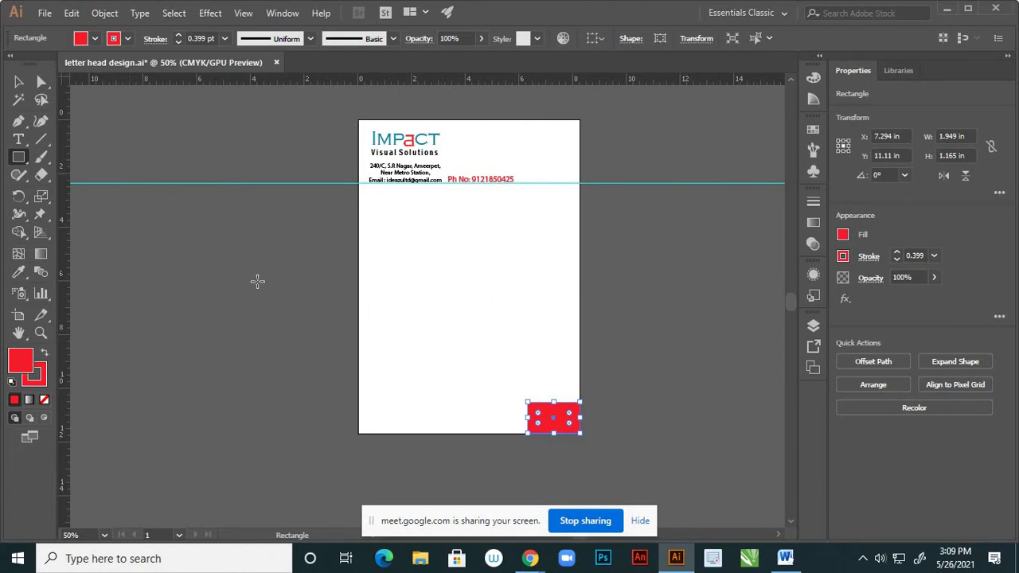
# - Scale the red corner rectangle down proportionally to about 1.7 in by 1.02 in, keeping it flush with the page's lower-right corner
pyautogui.press('v')
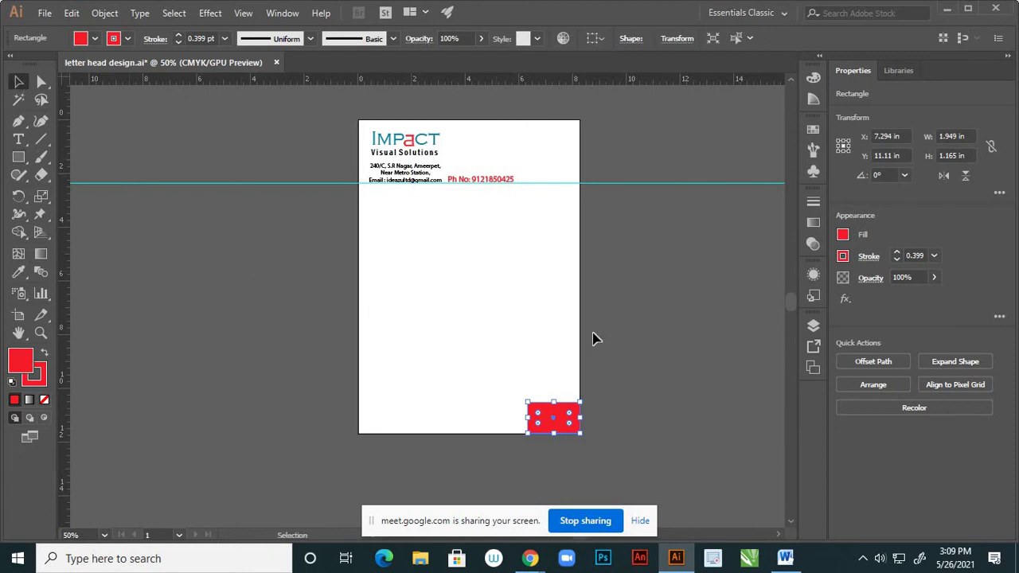
pyautogui.click(596, 379)
pyautogui.scroll(1, 560, 445)
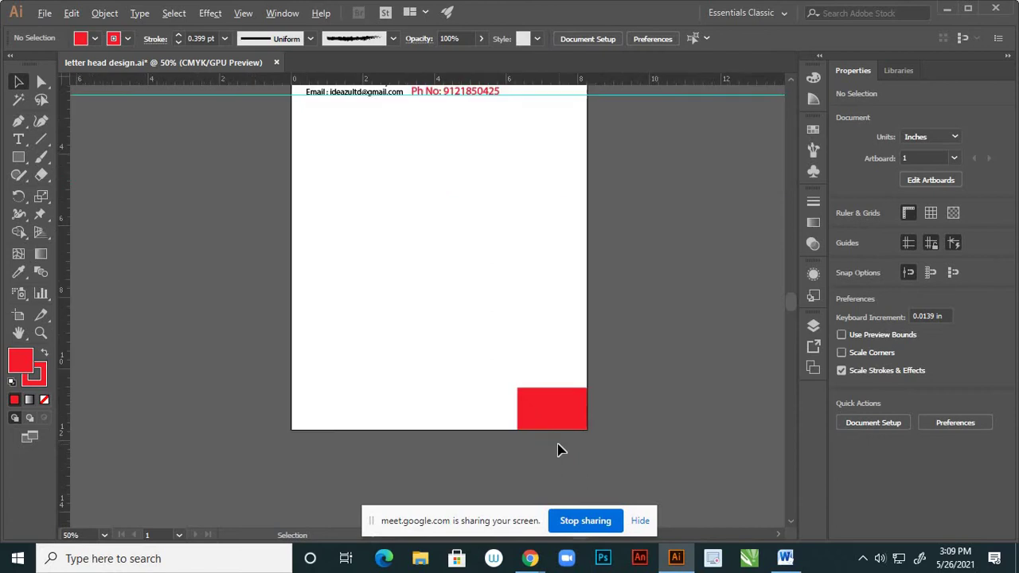
pyautogui.scroll(3, 560, 446)
pyautogui.click(530, 324)
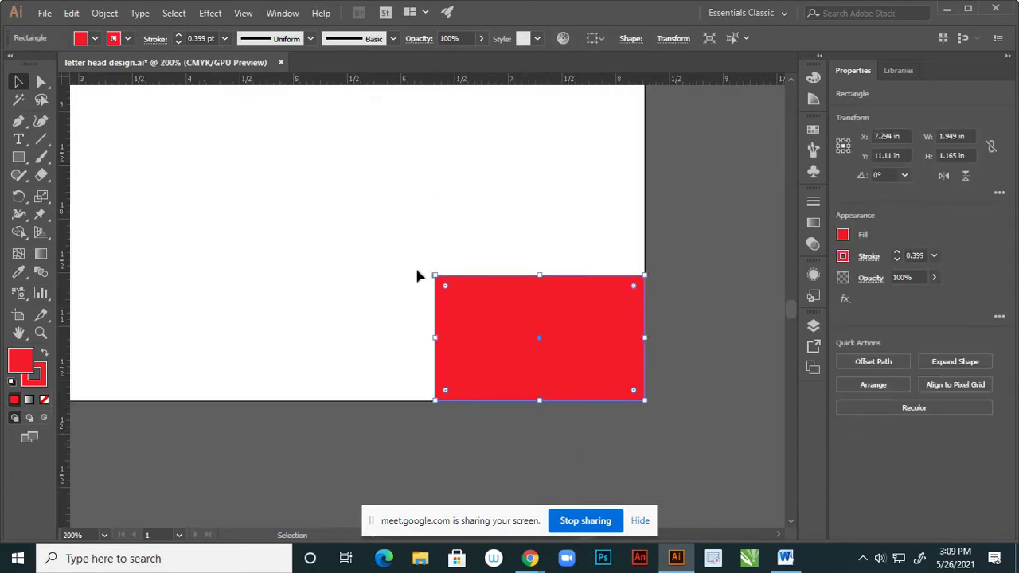
pyautogui.moveTo(436, 276); pyautogui.dragTo(461, 291)
pyautogui.click(443, 317)
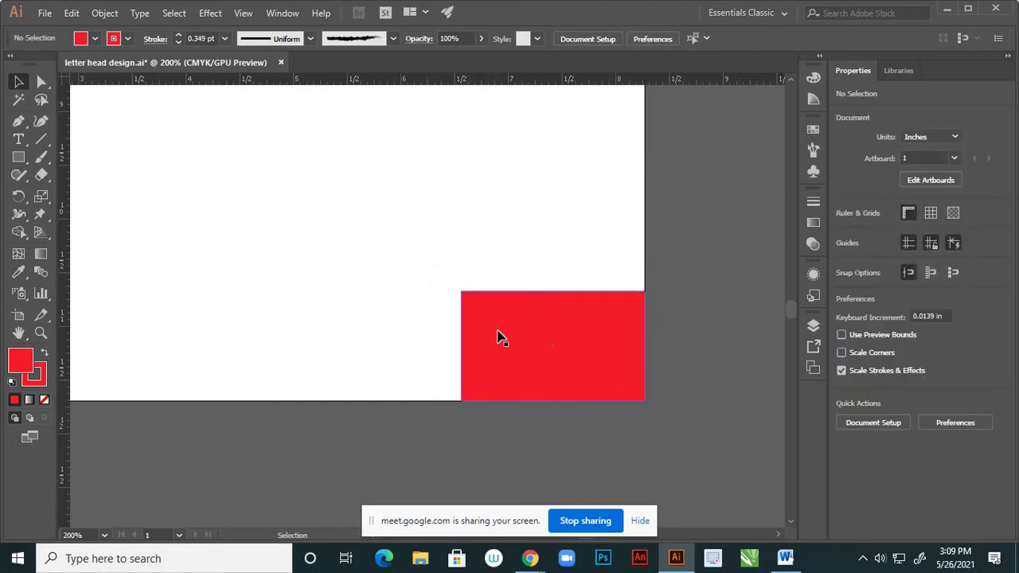
# - Change the corner rectangle's fill to light gray D8D8D8
pyautogui.scroll(-6, 498, 337)
pyautogui.scroll(3, 541, 289)
pyautogui.scroll(1, 542, 293)
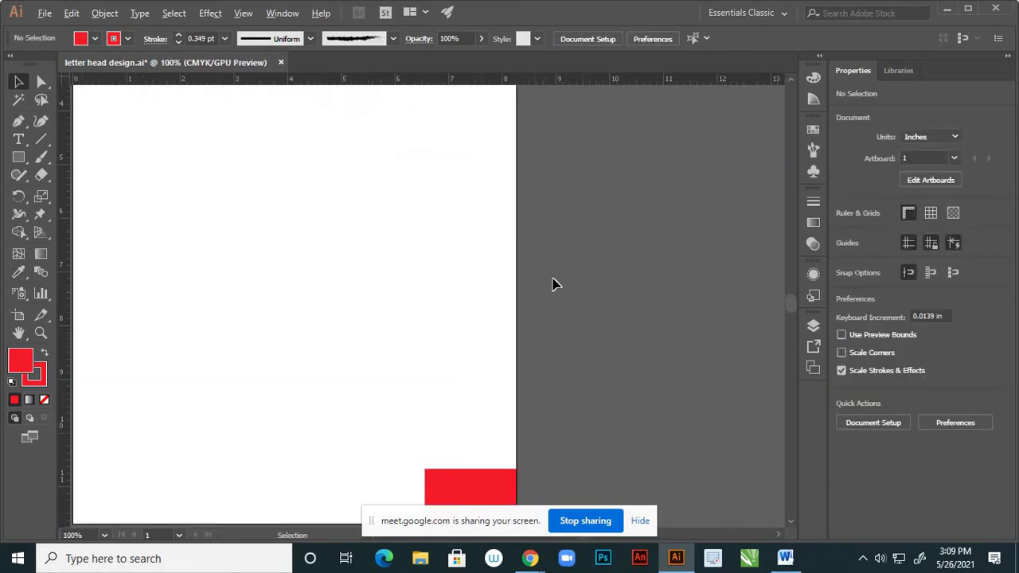
pyautogui.scroll(-1, 553, 284)
pyautogui.scroll(1, 495, 429)
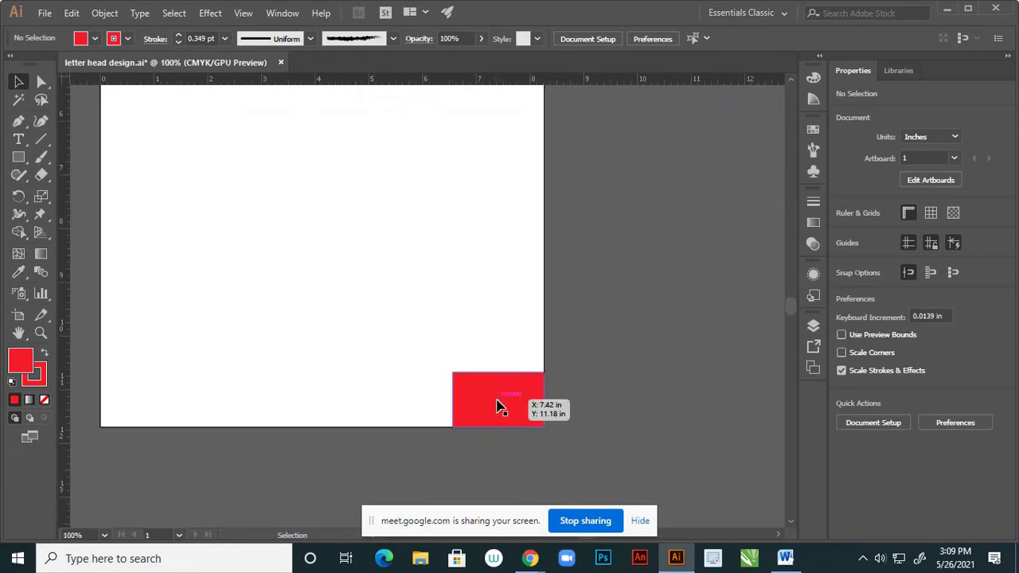
pyautogui.scroll(-4, 628, 371)
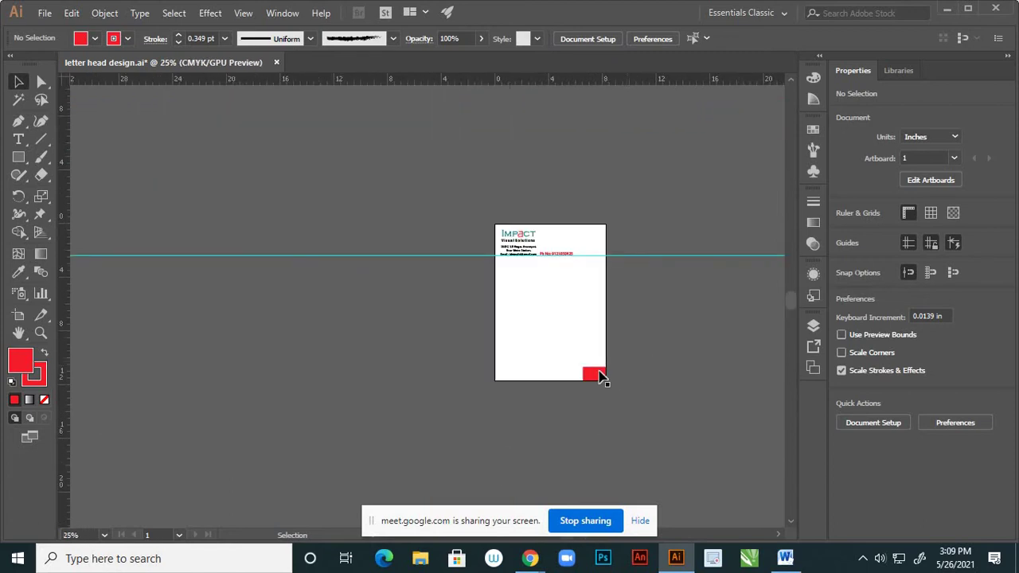
pyautogui.scroll(5, 600, 377)
pyautogui.click(523, 346)
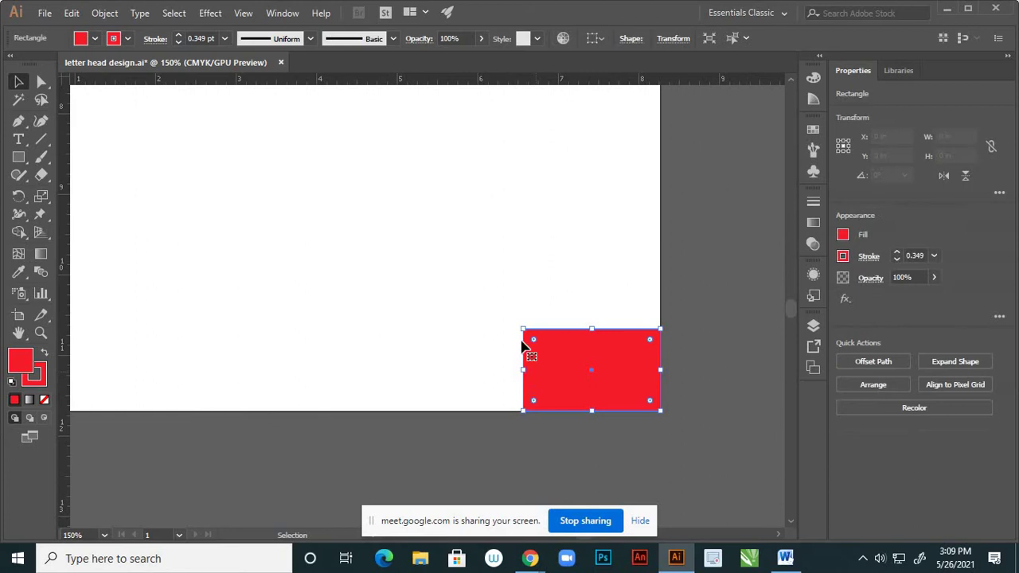
pyautogui.doubleClick(19, 363)
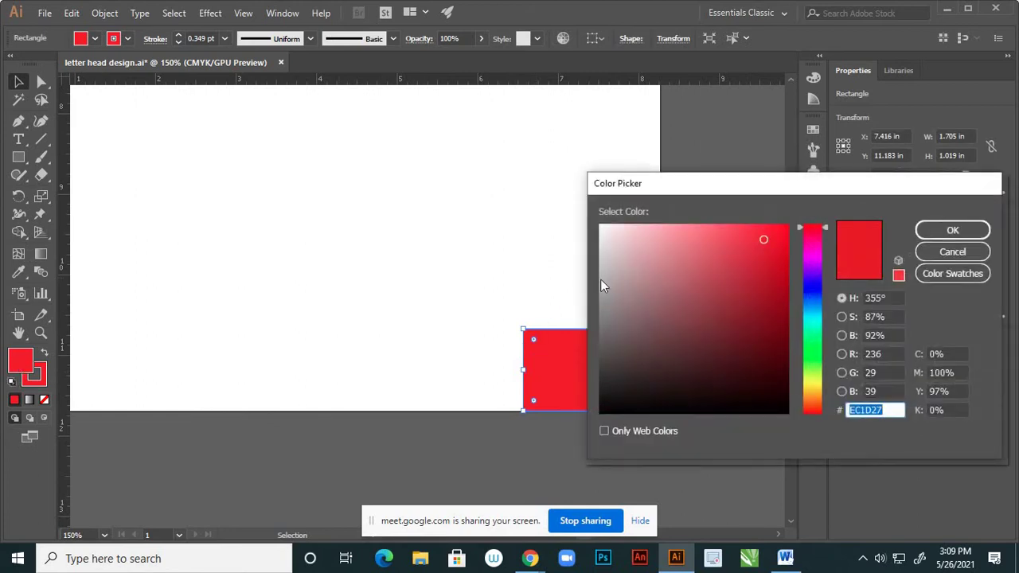
pyautogui.moveTo(602, 277); pyautogui.dragTo(593, 252)
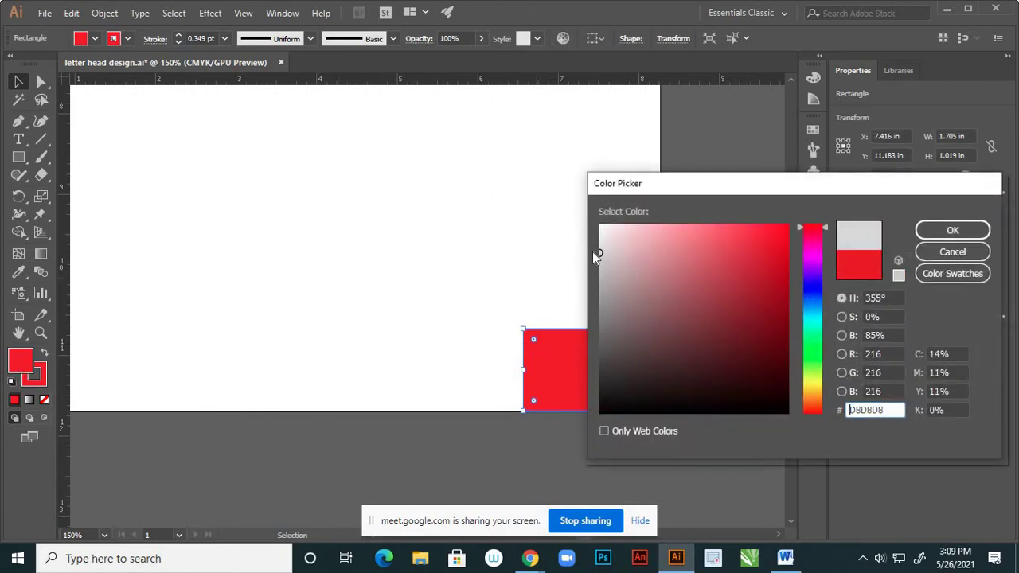
pyautogui.click(975, 233)
pyautogui.click(617, 310)
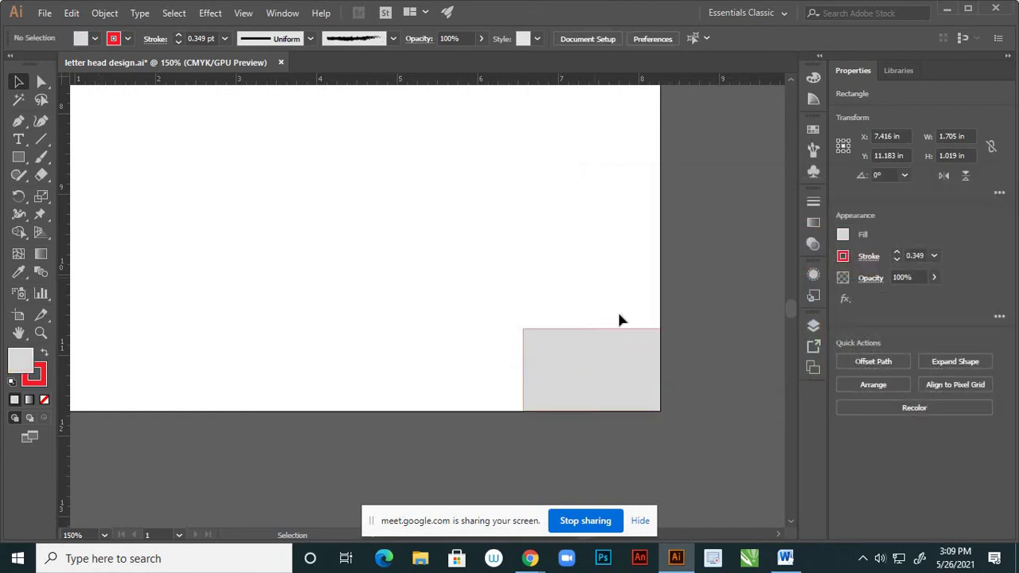
# - Save the letterhead document and delete the horizontal guide under the contact lines
pyautogui.scroll(-4, 629, 350)
pyautogui.scroll(-3, 641, 370)
pyautogui.scroll(3, 673, 360)
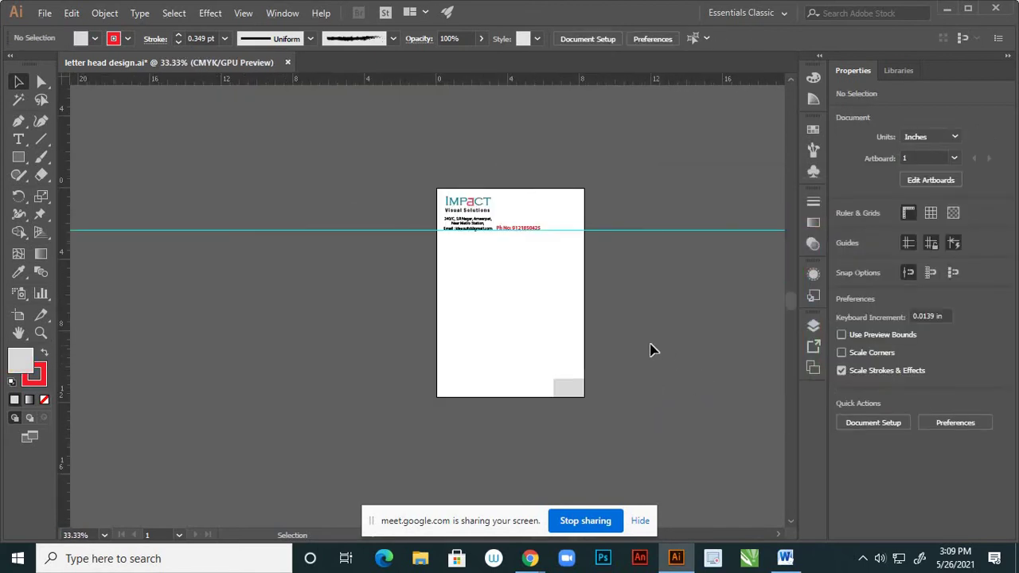
pyautogui.scroll(-2, 529, 343)
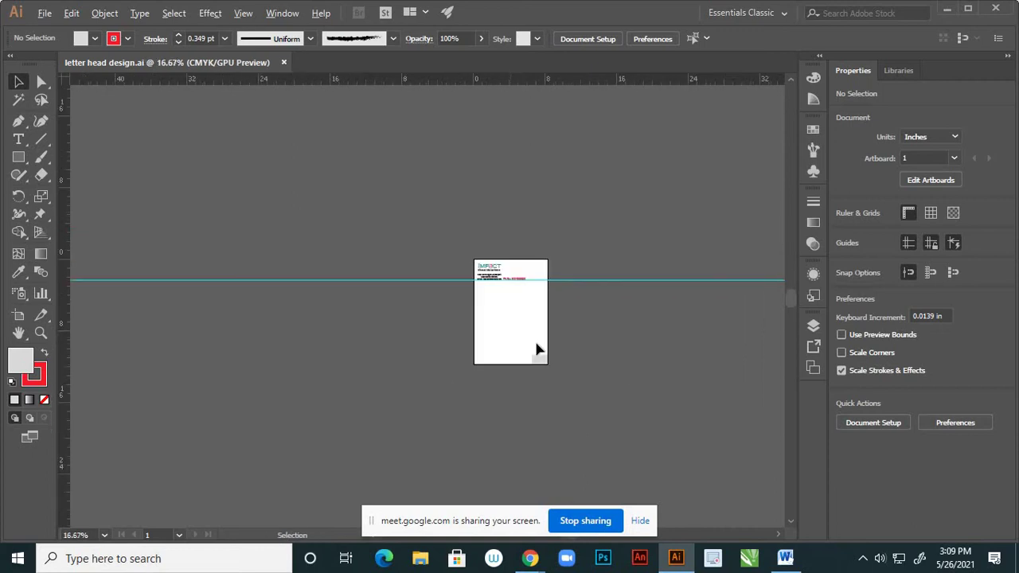
pyautogui.click(414, 280)
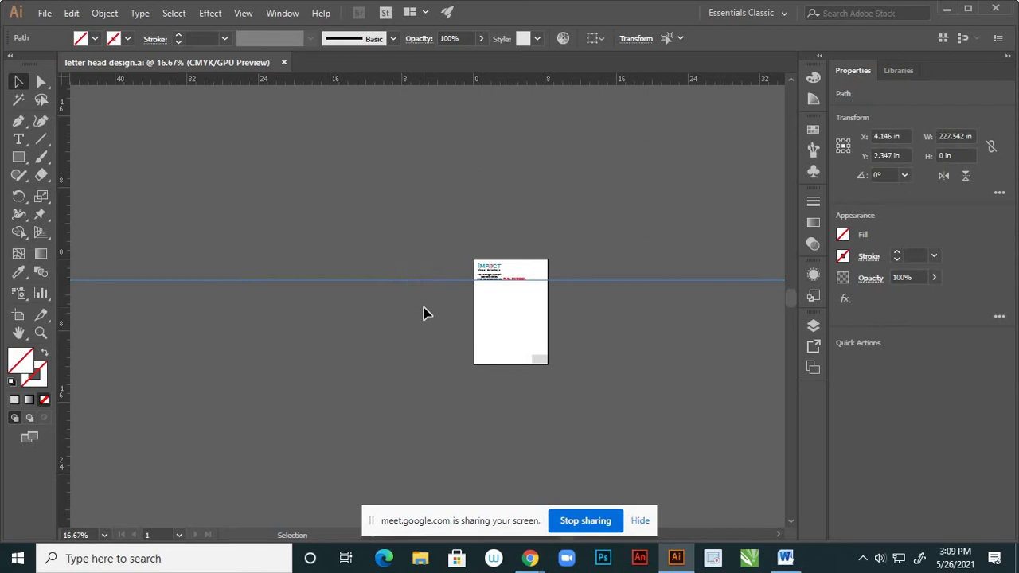
pyautogui.press('Delete')
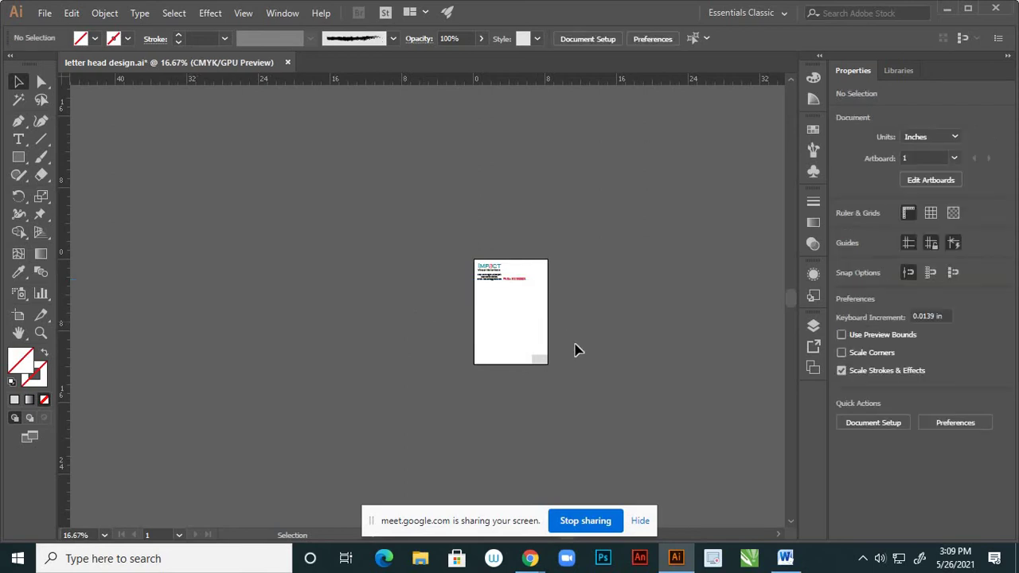
# - Duplicate the artboard with its artwork beside the original, level with it at about X 13.13 in
pyautogui.scroll(3, 577, 345)
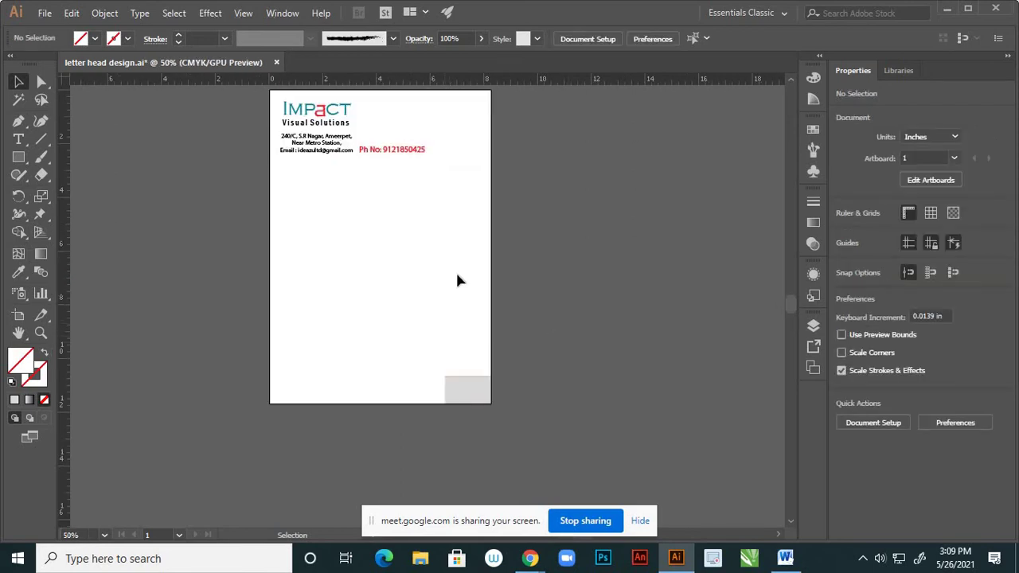
pyautogui.click(19, 318)
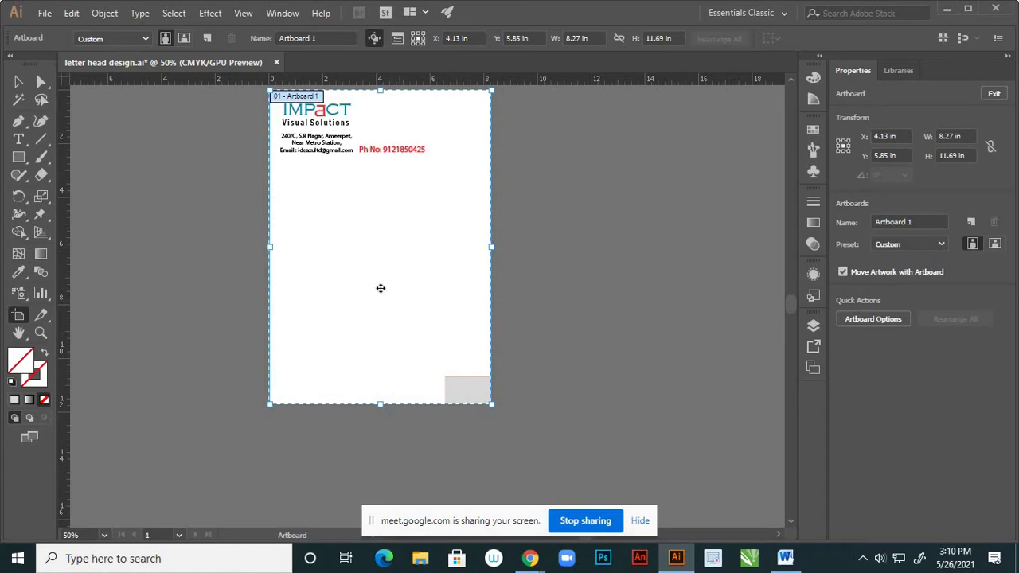
pyautogui.moveTo(380, 288); pyautogui.dragTo(623, 290)
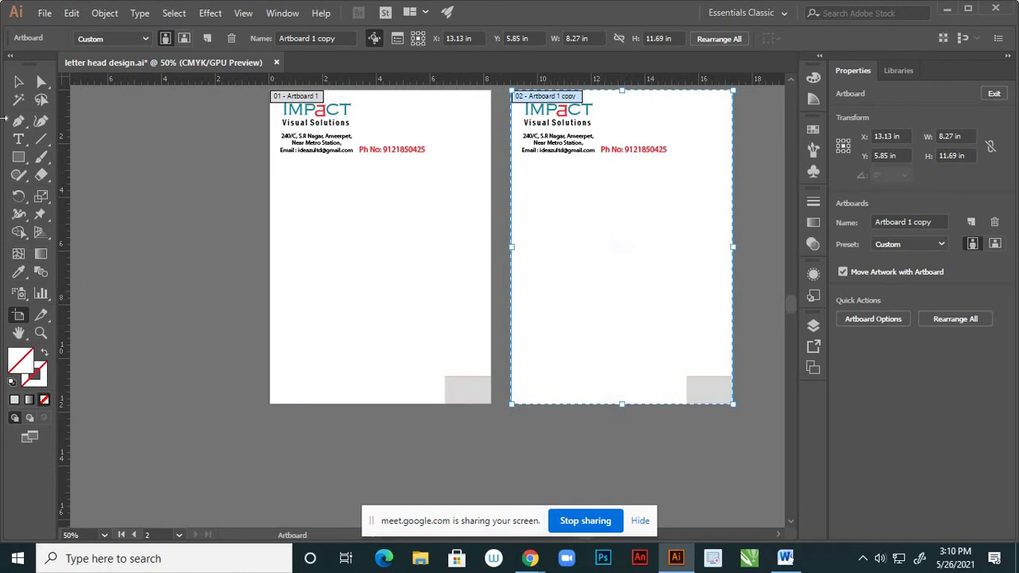
pyautogui.click(19, 83)
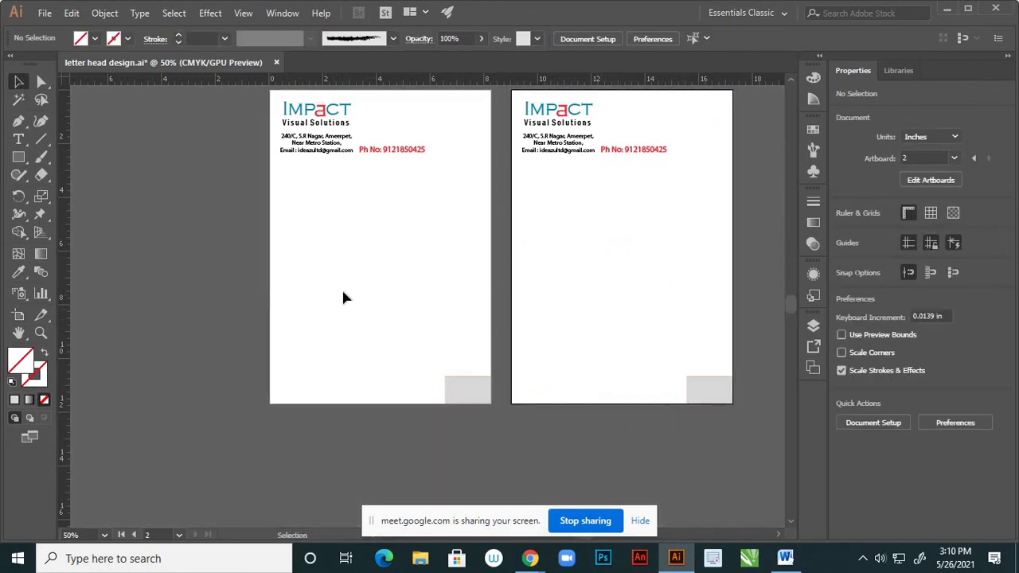
# - Examine both artboards and the objects in Layer 1, toggling the layer's visibility off and on
pyautogui.scroll(-4, 344, 297)
pyautogui.scroll(4, 465, 271)
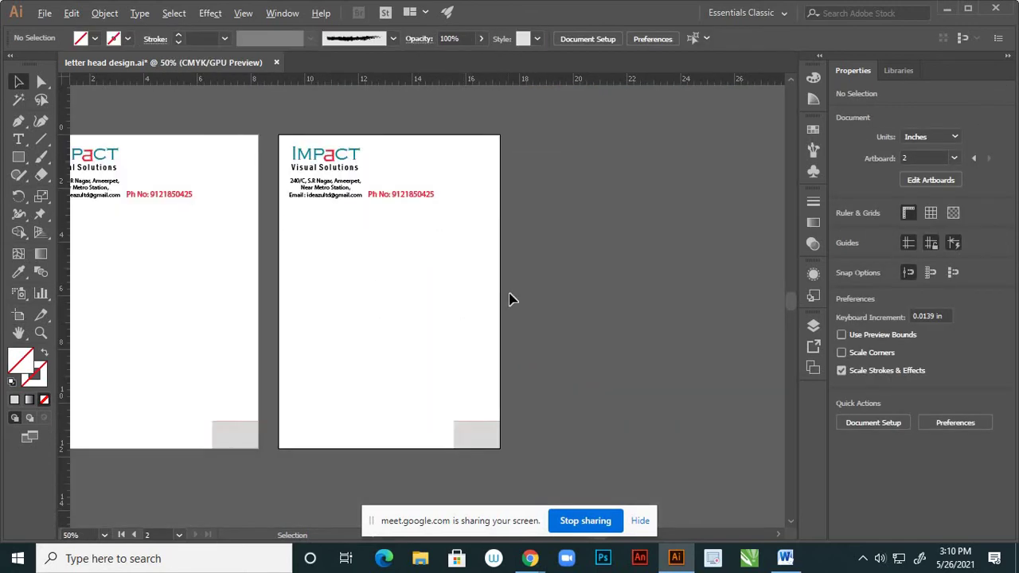
pyautogui.scroll(-2, 511, 299)
pyautogui.click(813, 325)
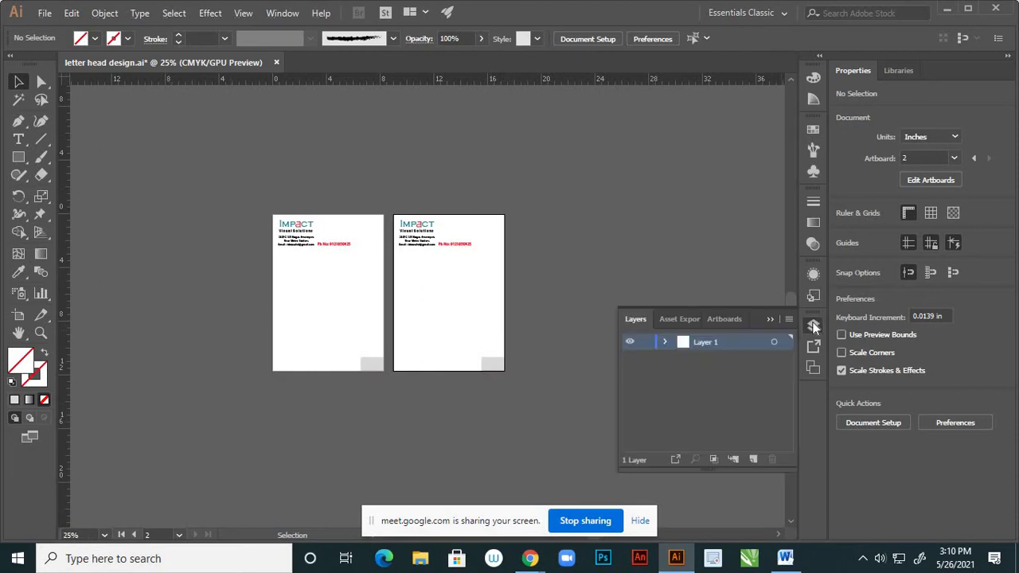
pyautogui.click(665, 342)
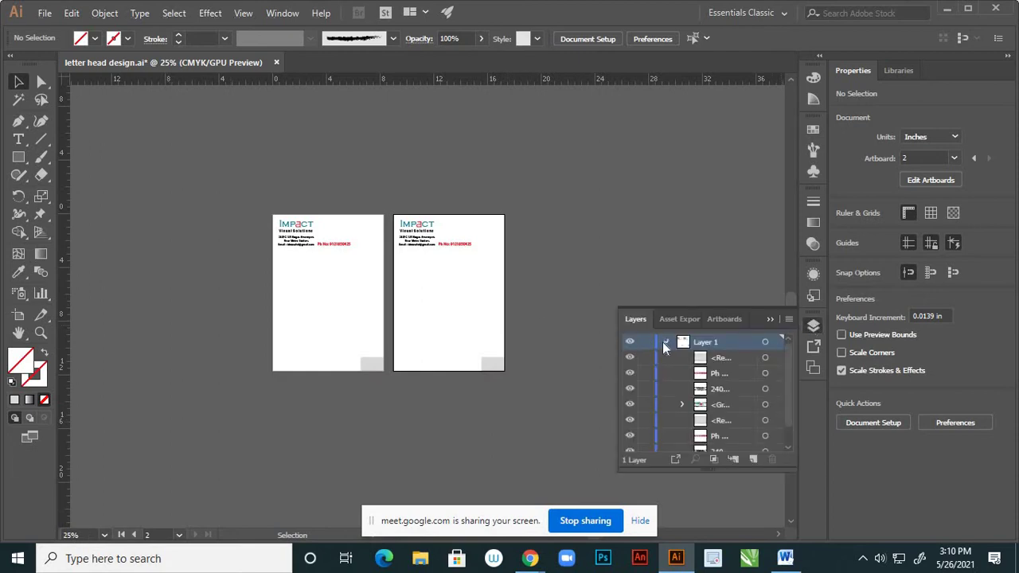
pyautogui.click(665, 343)
pyautogui.click(629, 342)
pyautogui.click(629, 342)
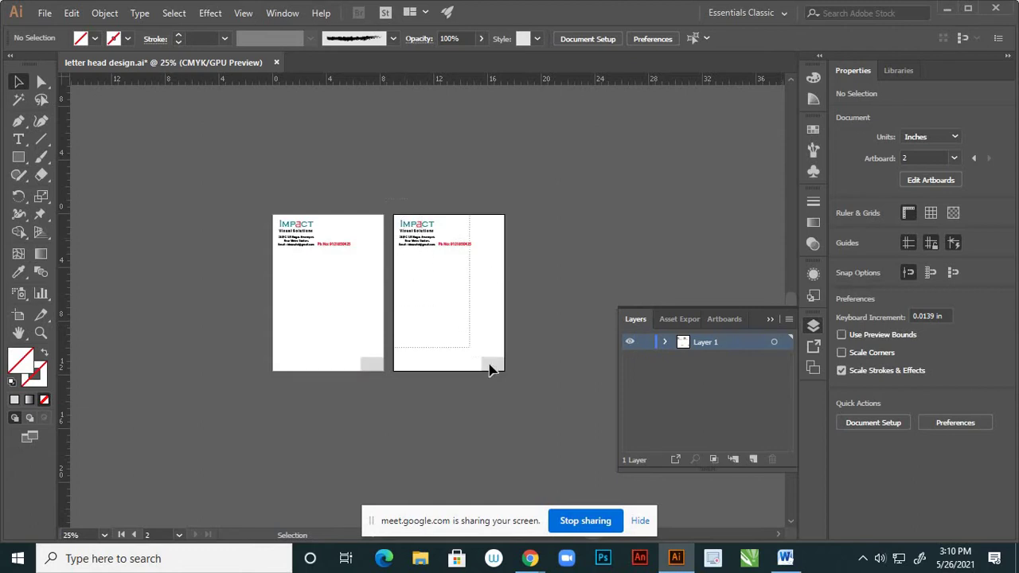
# - Select all the artwork on the second artboard and cut it
pyautogui.moveTo(387, 198); pyautogui.dragTo(526, 383)
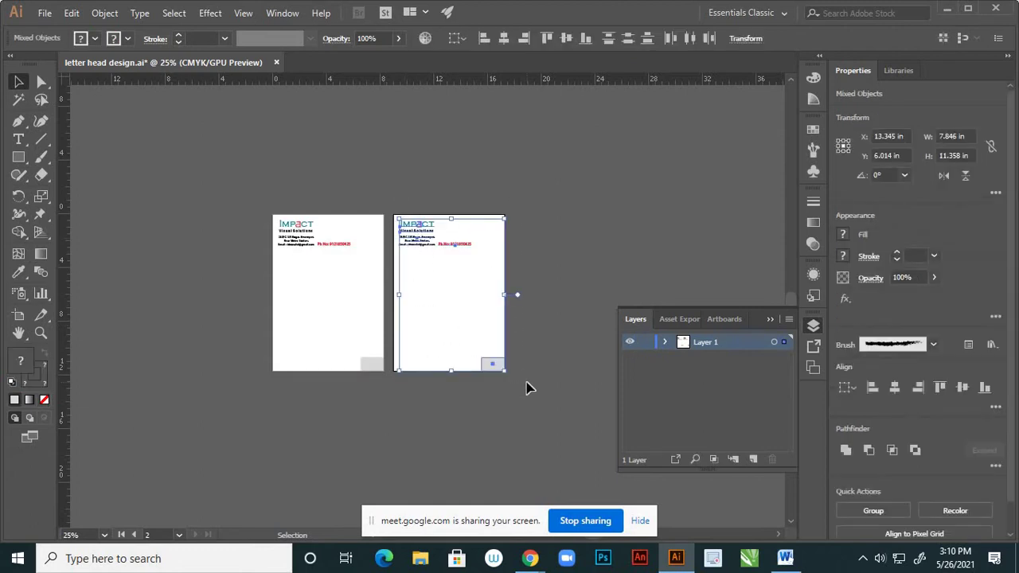
pyautogui.press('a')
pyautogui.press('Delete')
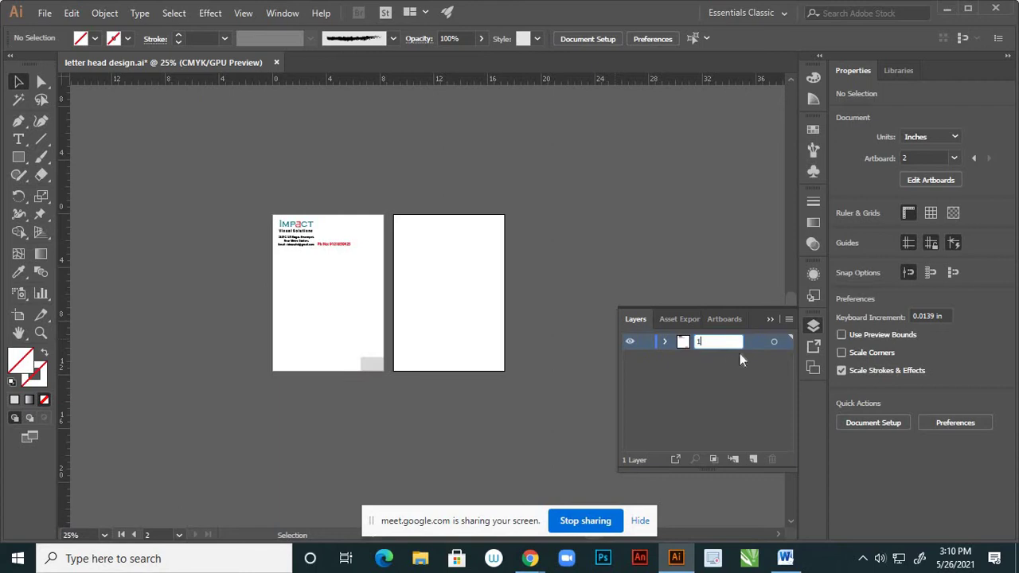
# - Rename Layer 1 as 1 and lock it
pyautogui.click(752, 345)
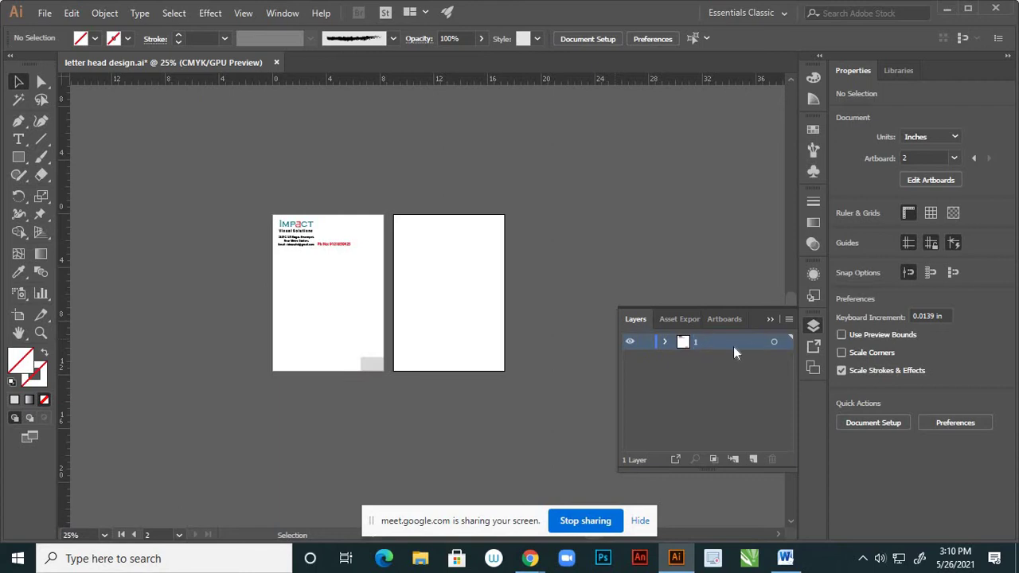
pyautogui.click(645, 342)
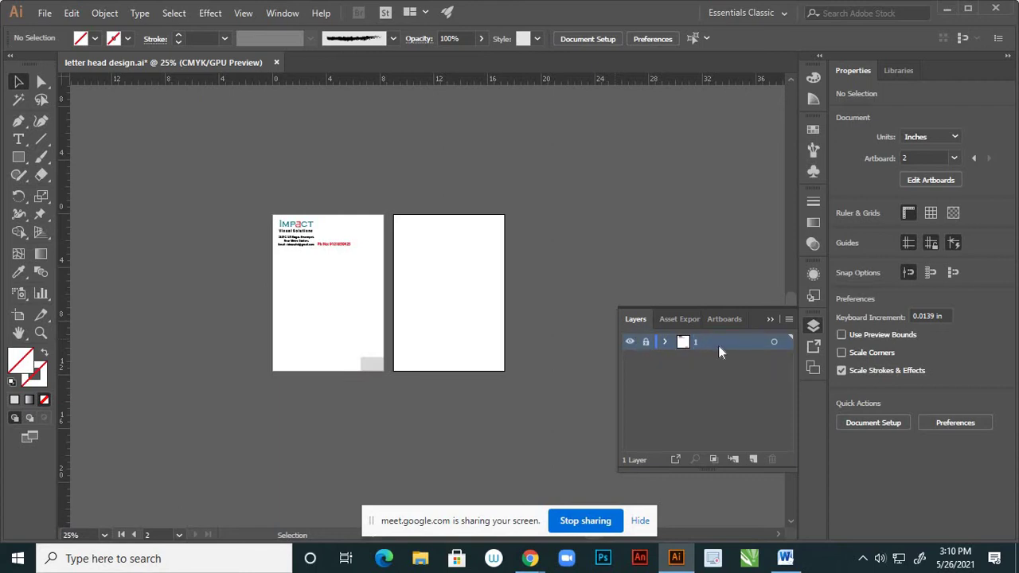
# - Create a new layer, paste the cut artwork in place on the second artboard, and check the layer by toggling its visibility
pyautogui.click(753, 460)
pyautogui.hotkey('ctrl', 'shift', 'v')
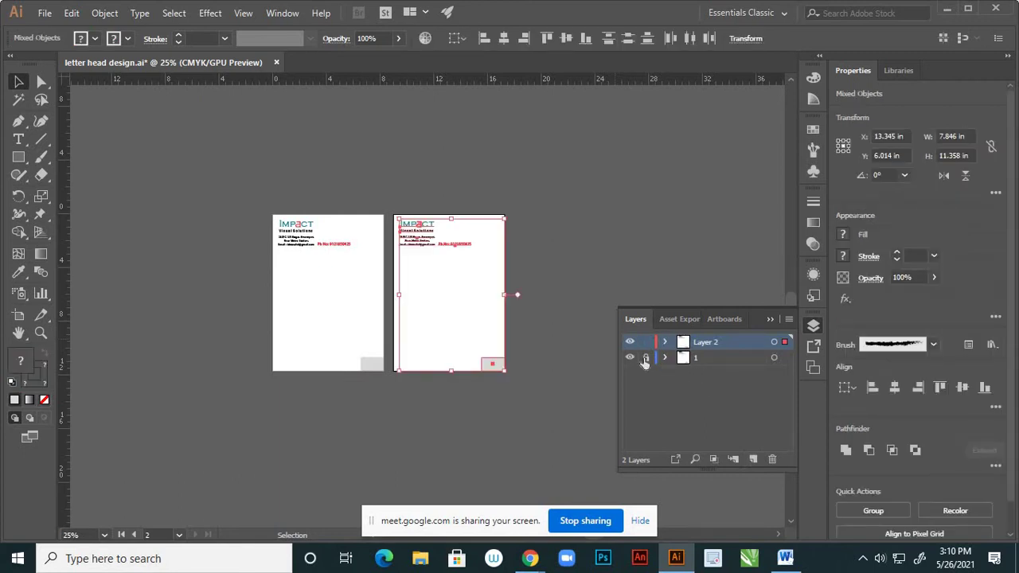
pyautogui.click(630, 342)
pyautogui.click(630, 343)
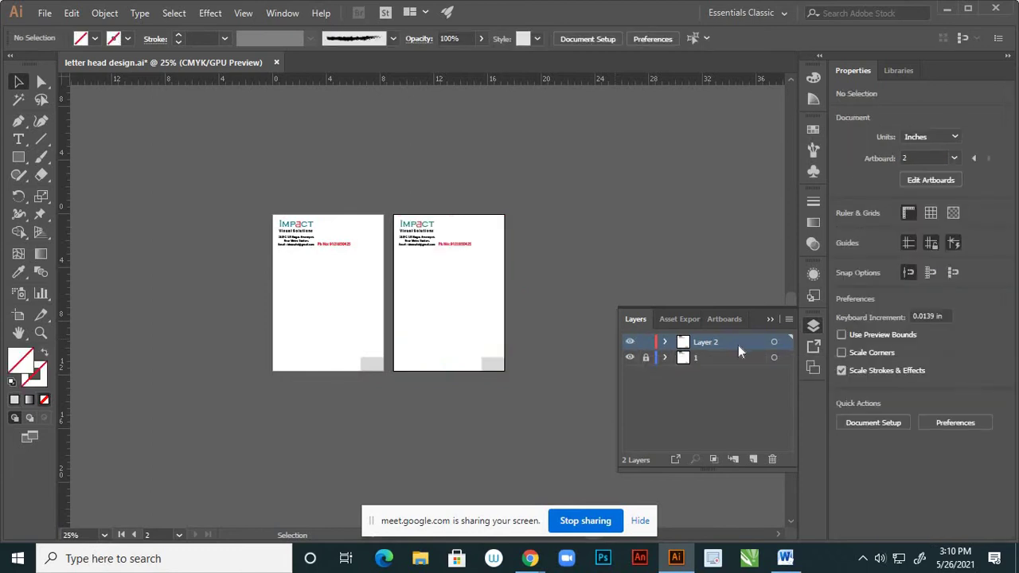
pyautogui.click(645, 305)
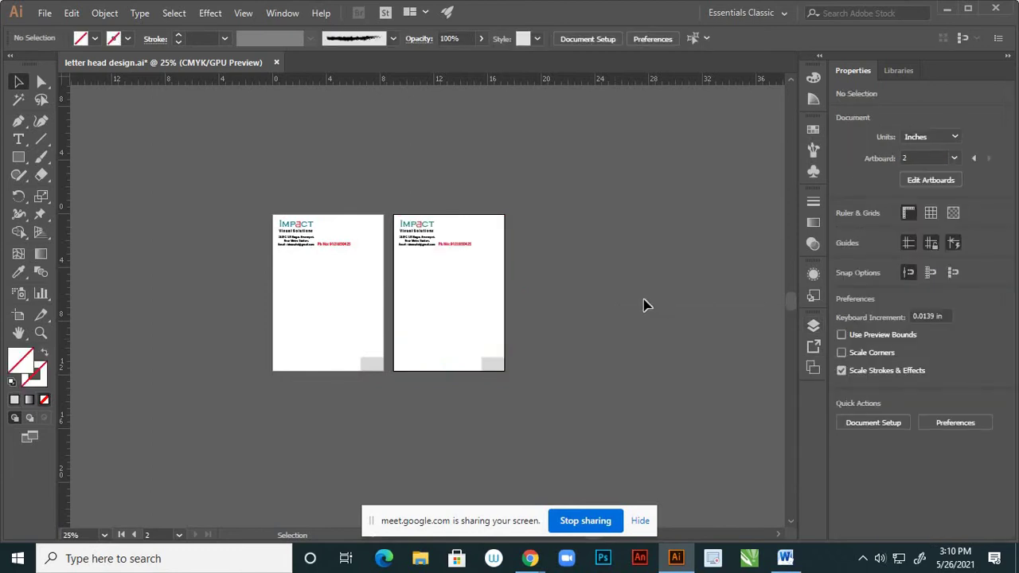
# - Delete the gray corner rectangle from the second artboard
pyautogui.scroll(1, 464, 318)
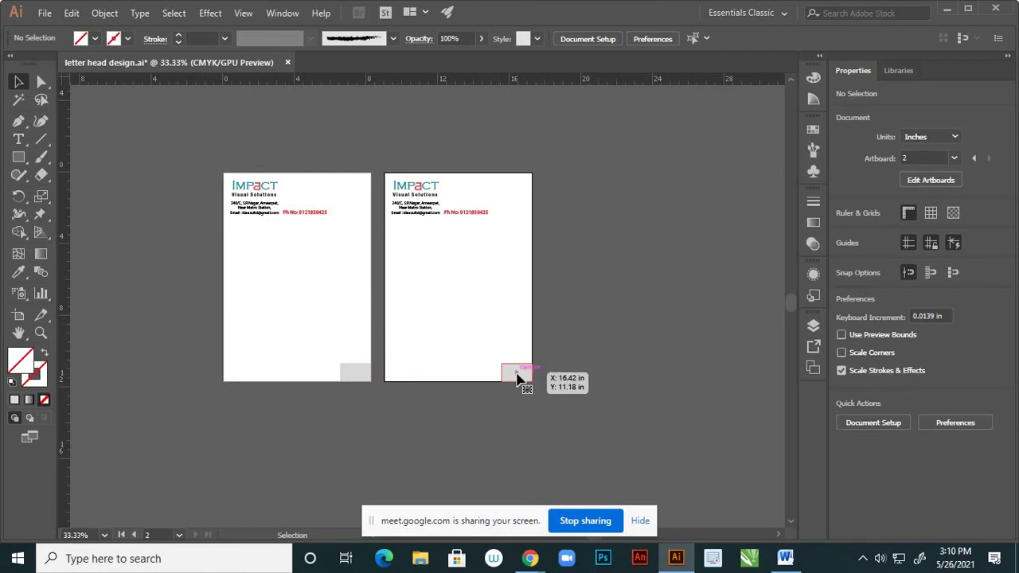
pyautogui.click(518, 379)
pyautogui.press('Delete')
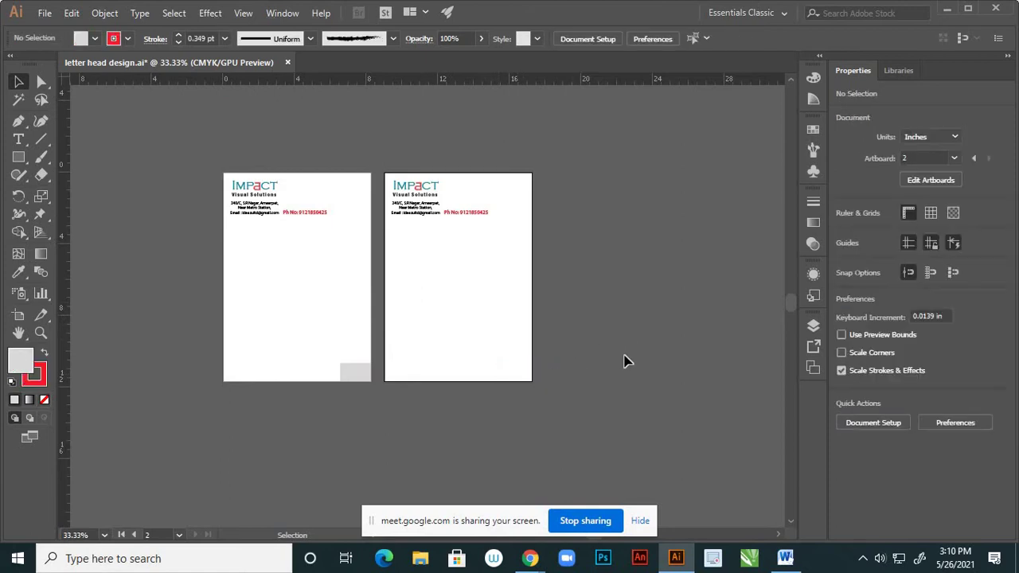
# - Move the red phone number text away from the address block to the middle of the second artboard
pyautogui.scroll(1, 548, 318)
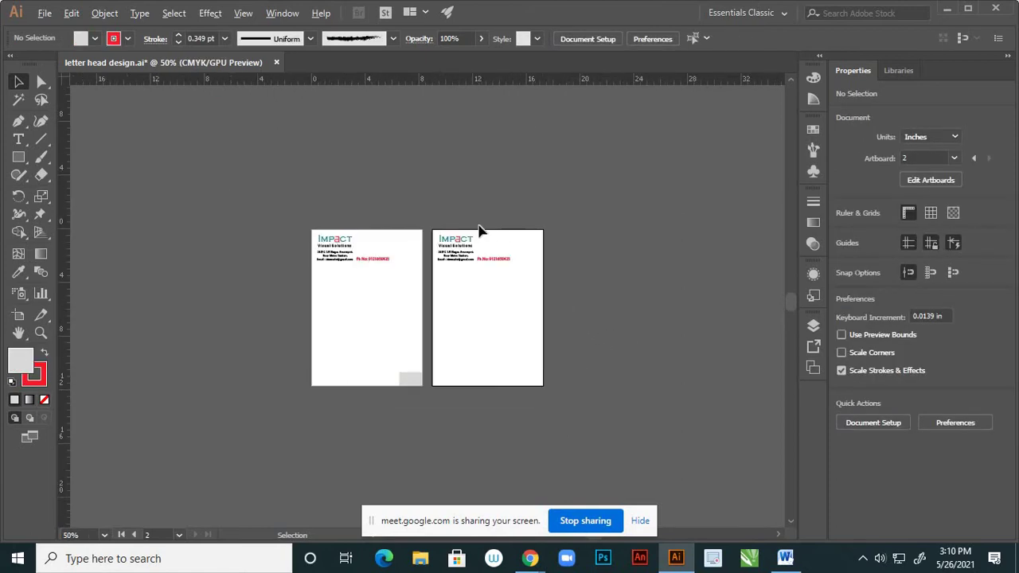
pyautogui.scroll(1, 480, 231)
pyautogui.scroll(1, 477, 266)
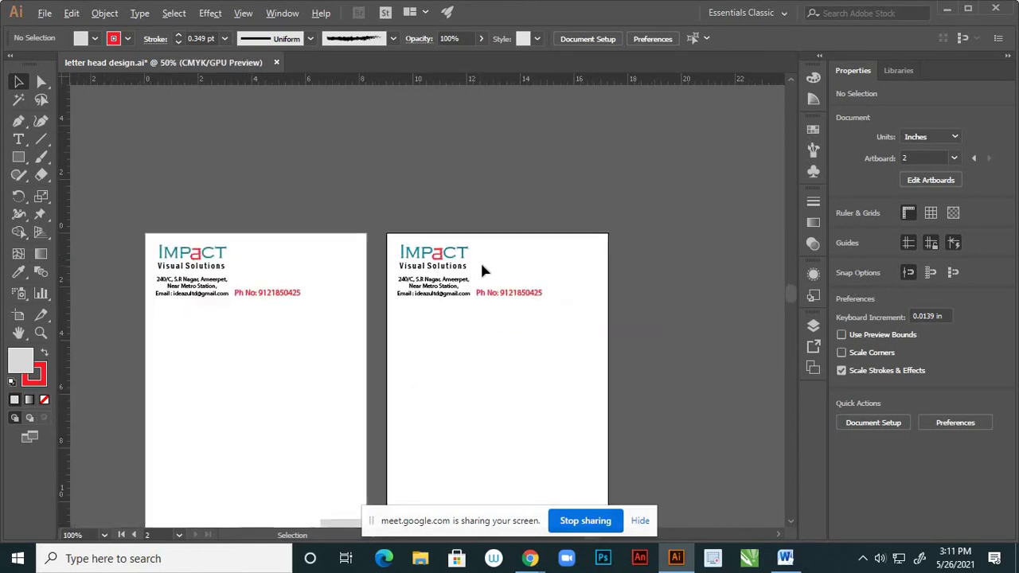
pyautogui.click(510, 296)
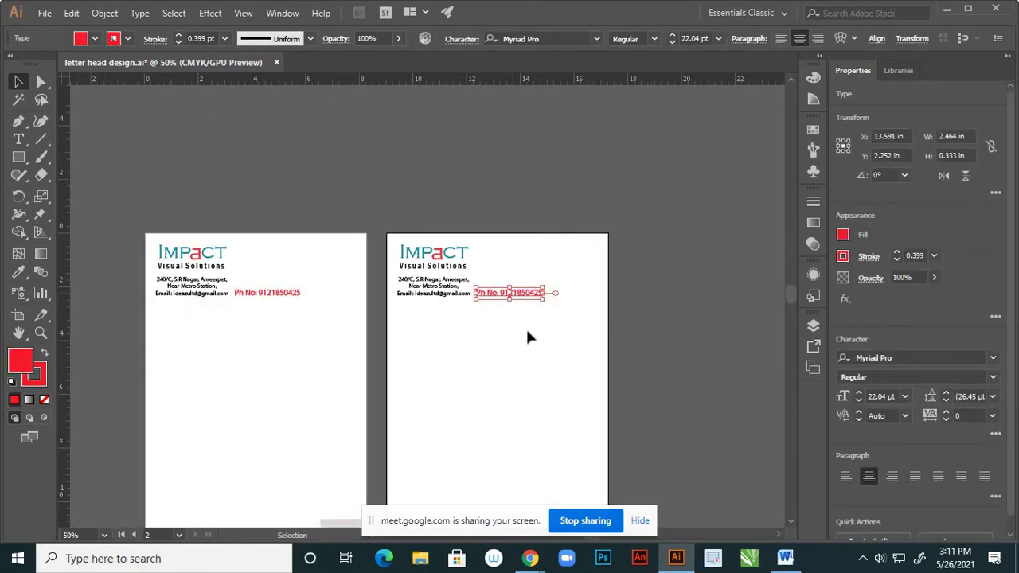
pyautogui.moveTo(514, 293); pyautogui.dragTo(536, 403)
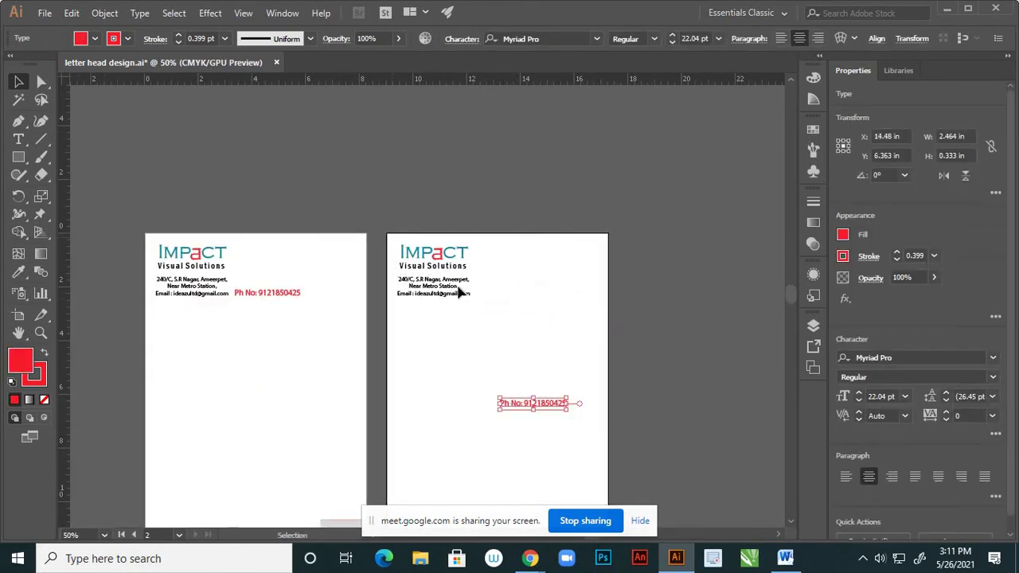
# - Move the logo and address block together to the top centre of the second artboard
pyautogui.moveTo(390, 238); pyautogui.dragTo(508, 317)
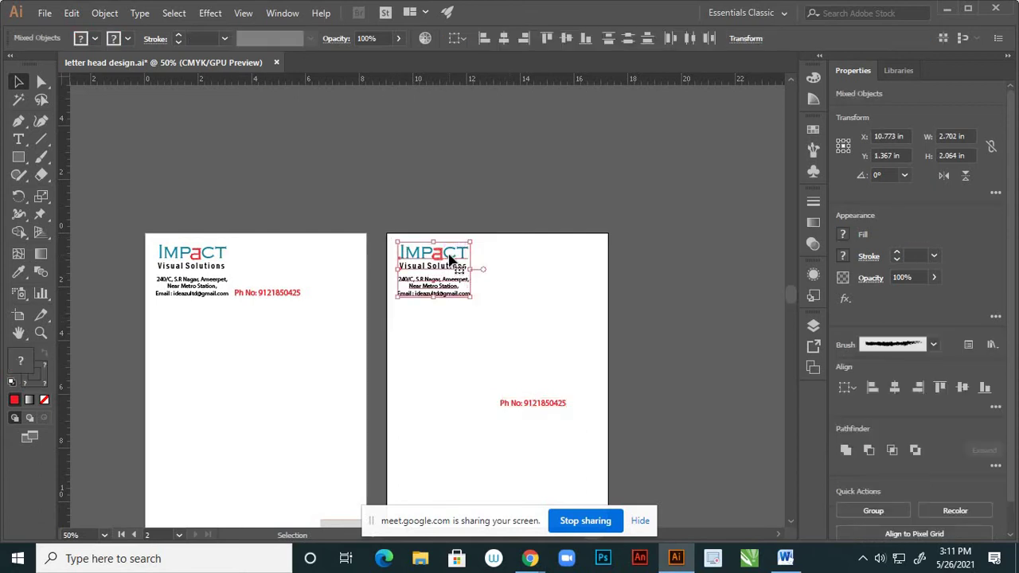
pyautogui.moveTo(450, 259); pyautogui.dragTo(505, 262)
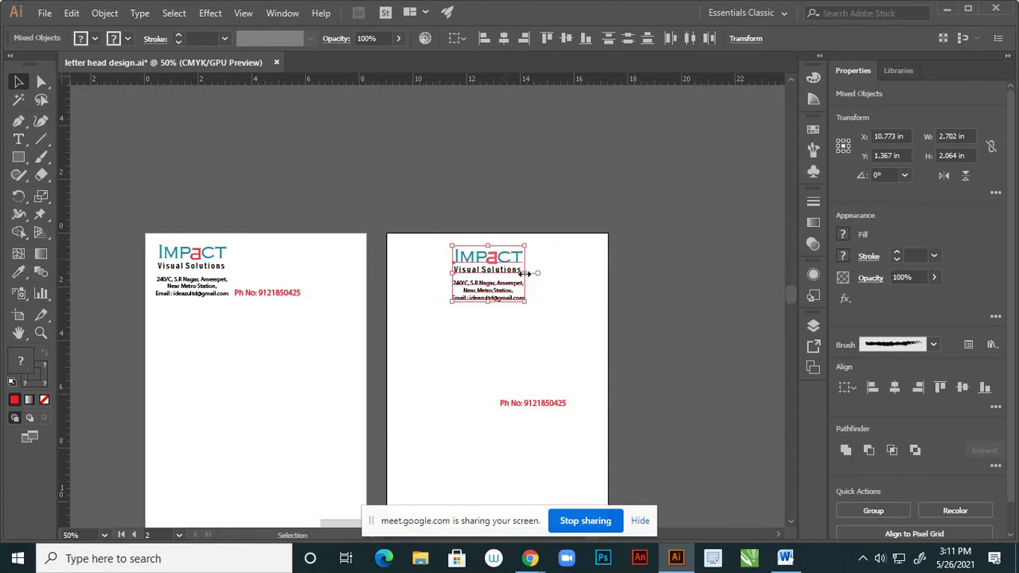
pyautogui.click(552, 295)
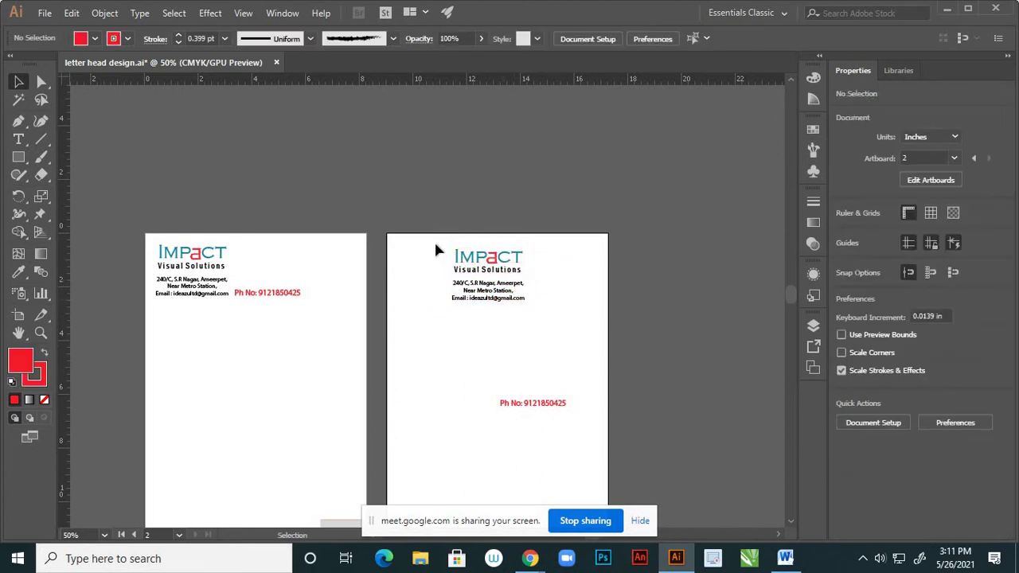
pyautogui.moveTo(545, 319); pyautogui.dragTo(546, 319)
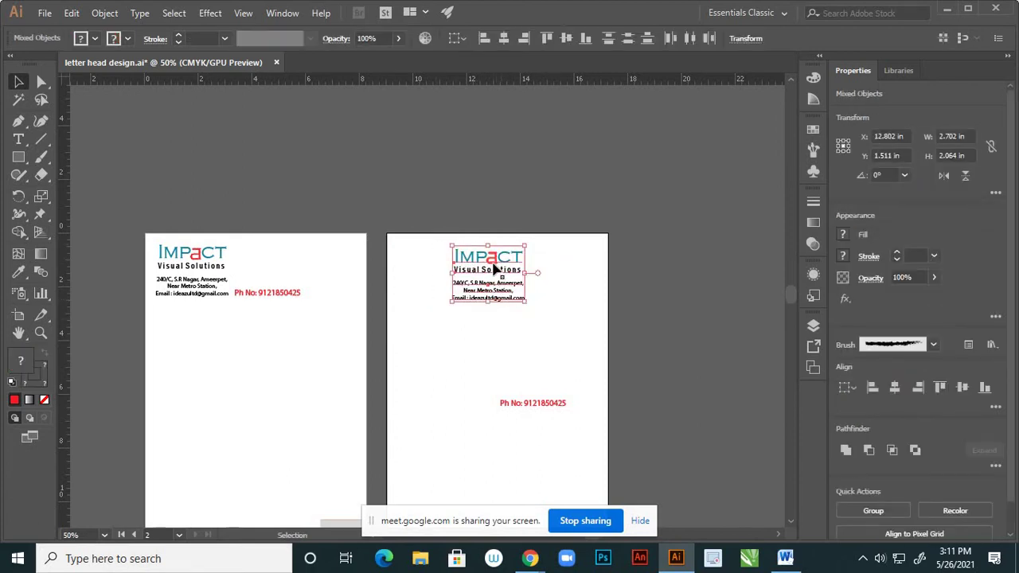
pyautogui.moveTo(494, 260)
pyautogui.mouseDown()
pyautogui.moveTo(508, 265)
pyautogui.moveTo(490, 260)
pyautogui.moveTo(499, 262)
pyautogui.mouseUp()
pyautogui.click(453, 326)
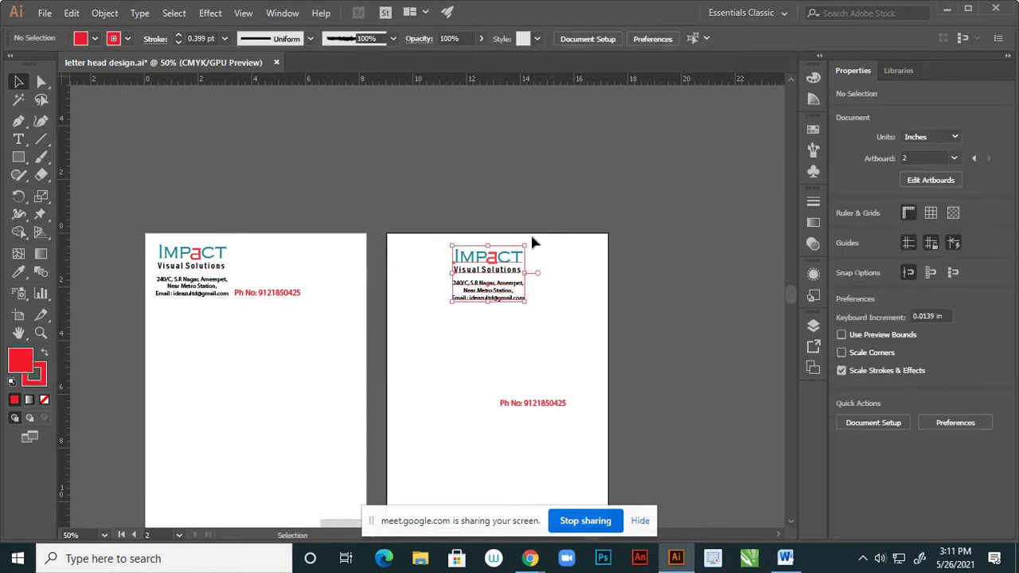
# - Fine-tune the horizontal centring of the logo and address block on the second artboard with small shifts
pyautogui.scroll(1, 490, 287)
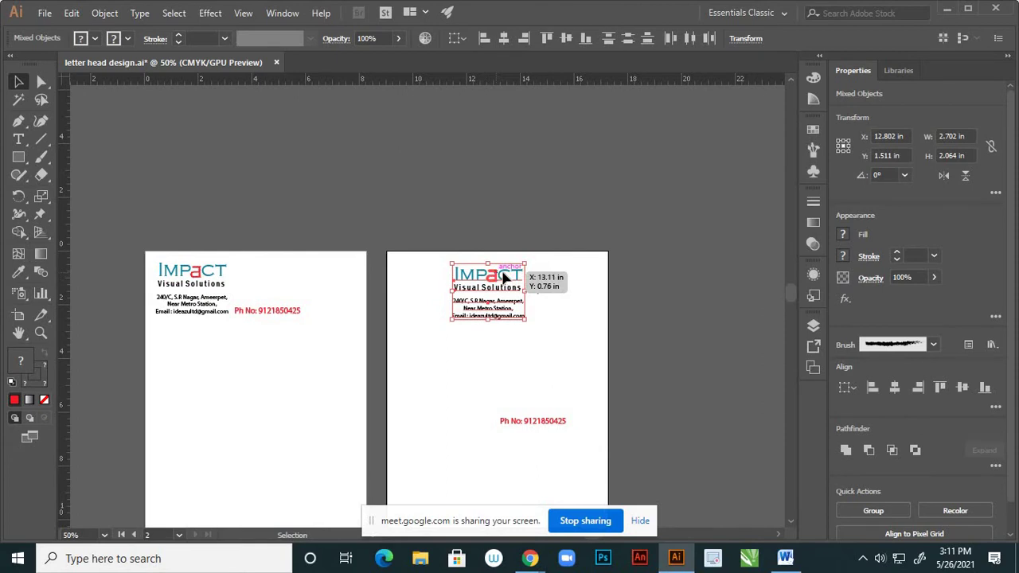
pyautogui.moveTo(503, 275)
pyautogui.mouseDown()
pyautogui.moveTo(536, 281)
pyautogui.moveTo(484, 269)
pyautogui.moveTo(495, 273)
pyautogui.mouseUp()
pyautogui.click(554, 342)
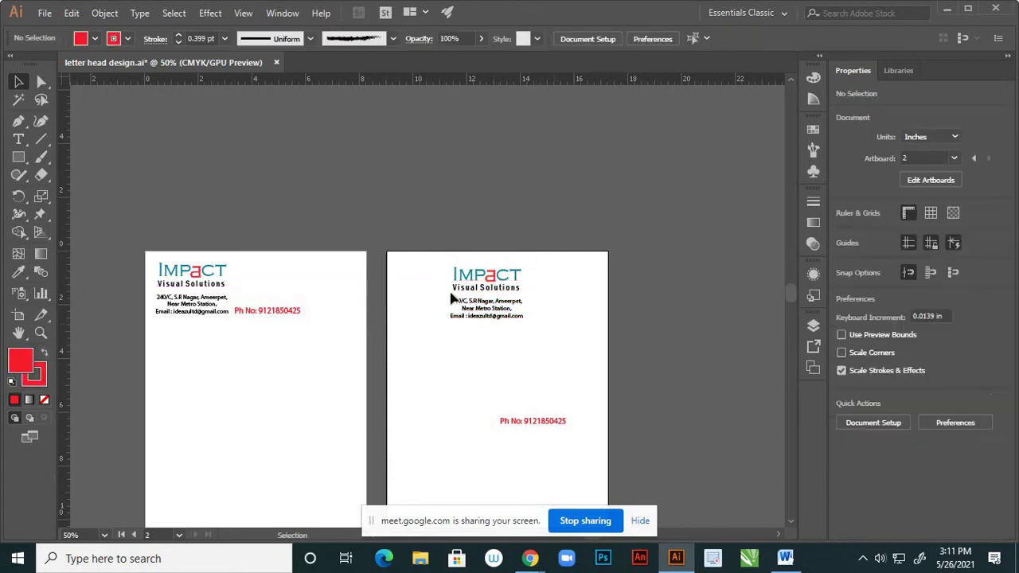
pyautogui.click(500, 314)
pyautogui.scroll(3, 506, 312)
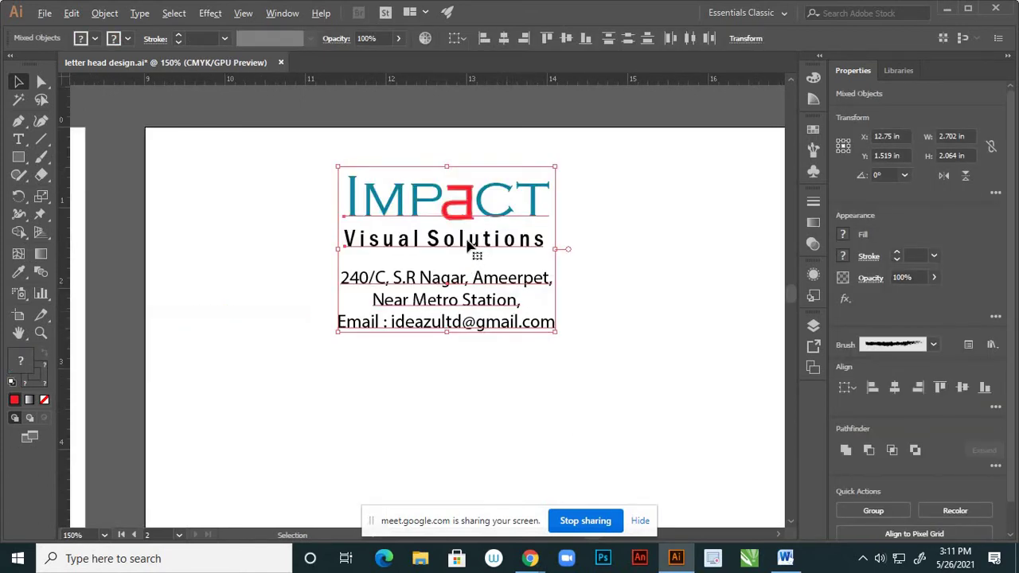
pyautogui.moveTo(477, 217); pyautogui.dragTo(482, 217)
pyautogui.click(629, 315)
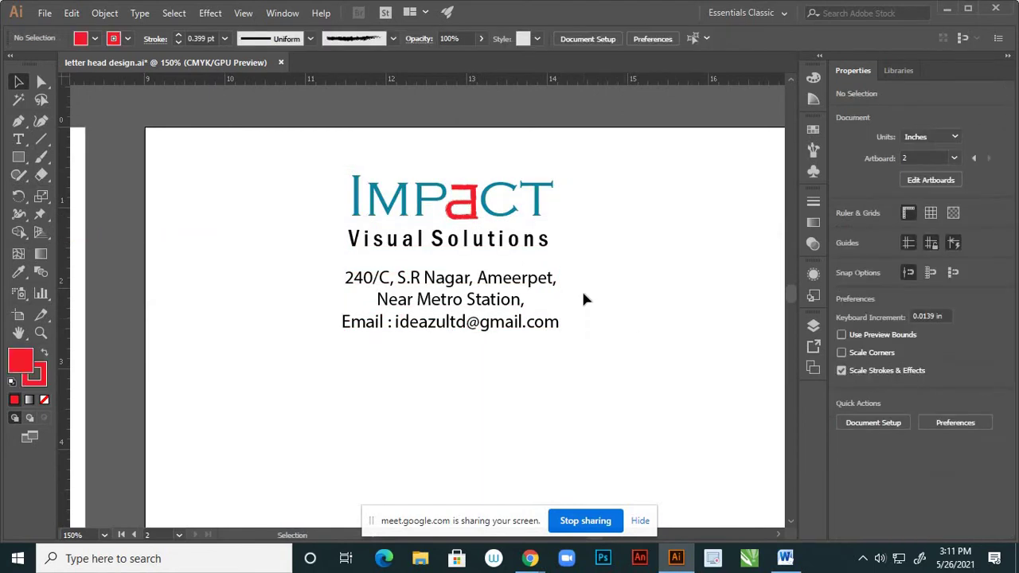
# - Enlarge the address text to about 27 pt and move it to the lower part of the second artboard, with the phone number beneath it
pyautogui.scroll(-5, 580, 287)
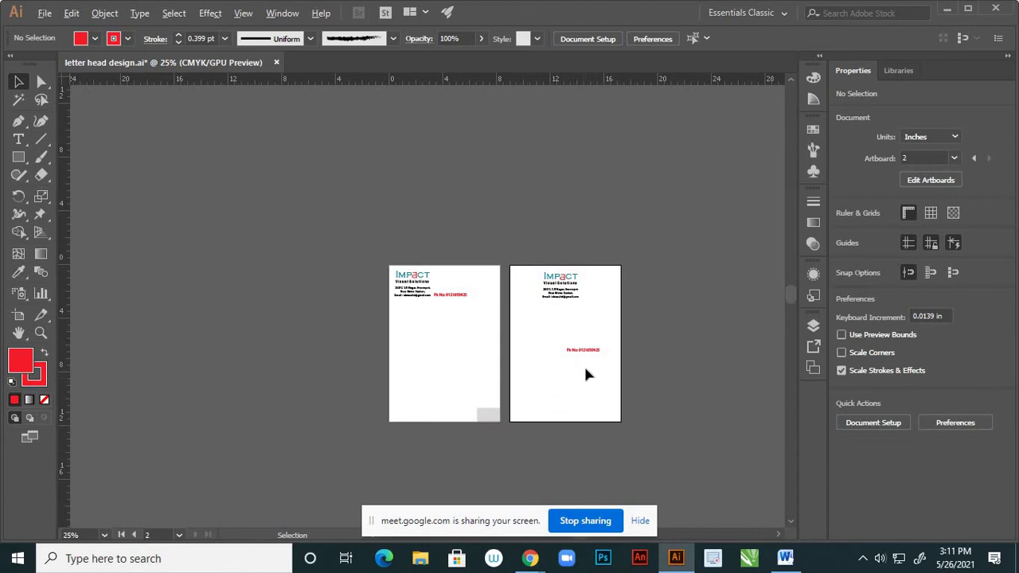
pyautogui.scroll(1, 583, 364)
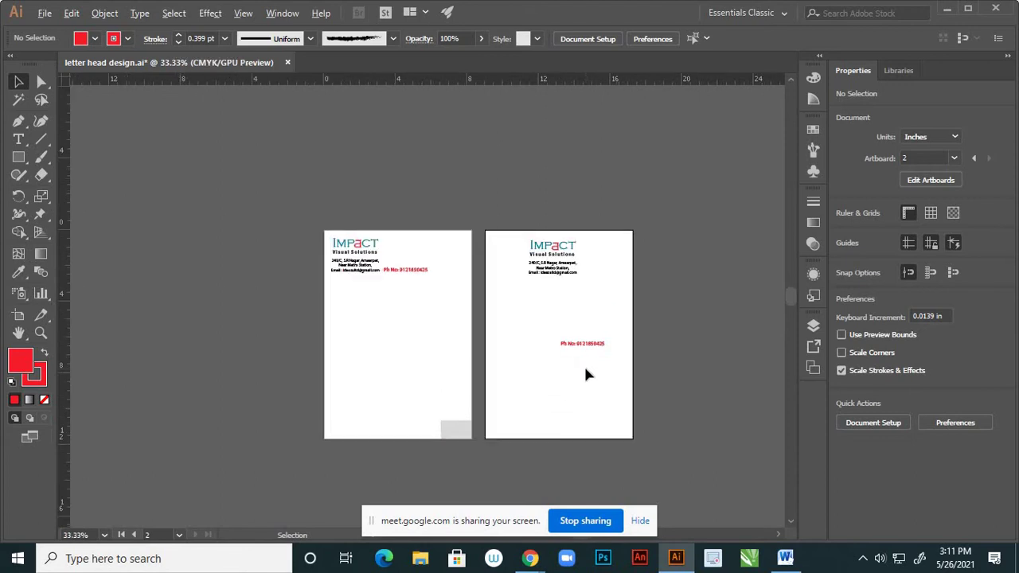
pyautogui.click(561, 269)
pyautogui.moveTo(537, 422); pyautogui.dragTo(538, 422)
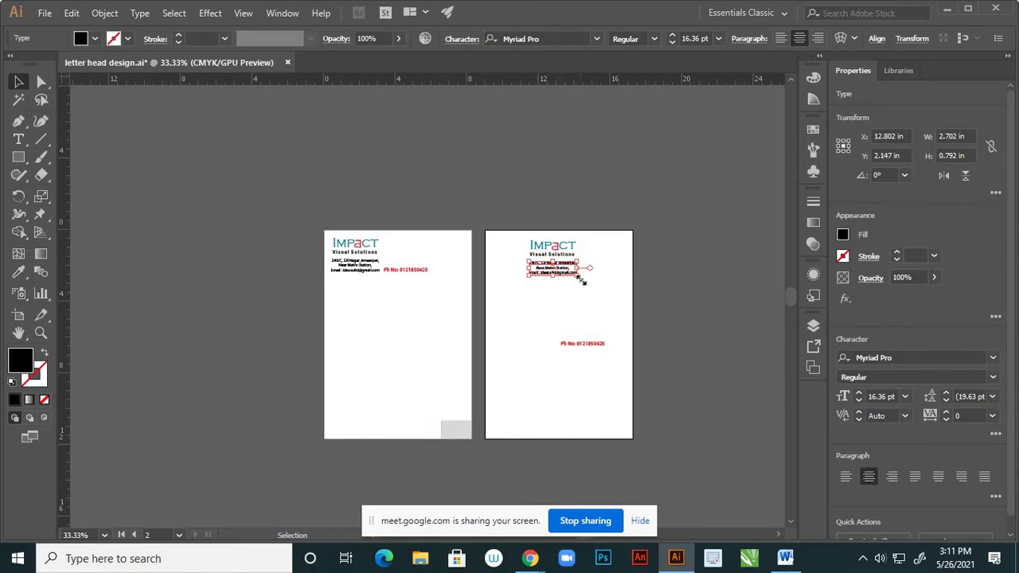
pyautogui.moveTo(584, 281); pyautogui.dragTo(564, 390)
pyautogui.click(595, 309)
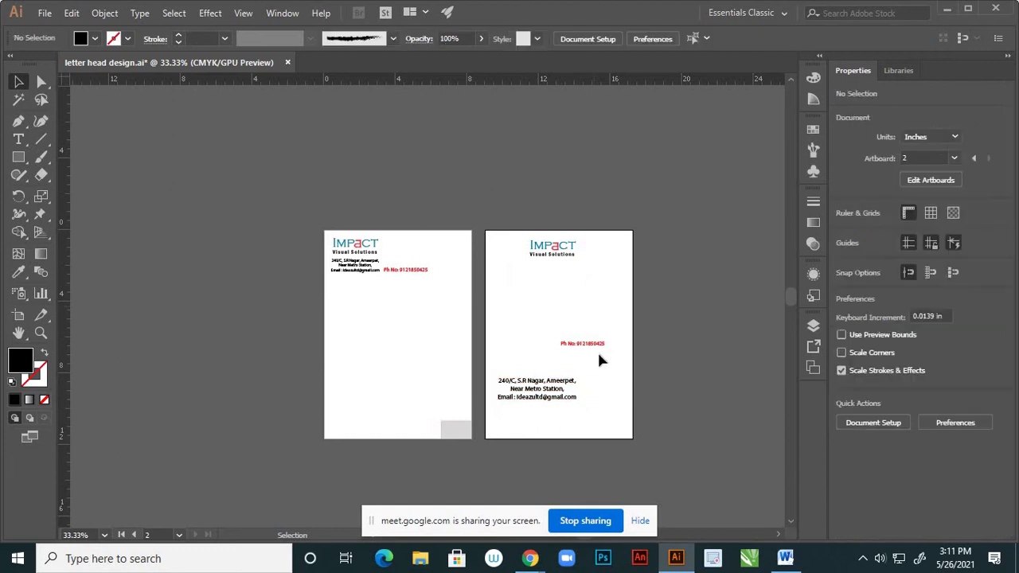
pyautogui.moveTo(597, 344); pyautogui.dragTo(560, 413)
# - Join the first two lines of the enlarged address text into a single line
pyautogui.scroll(2, 539, 426)
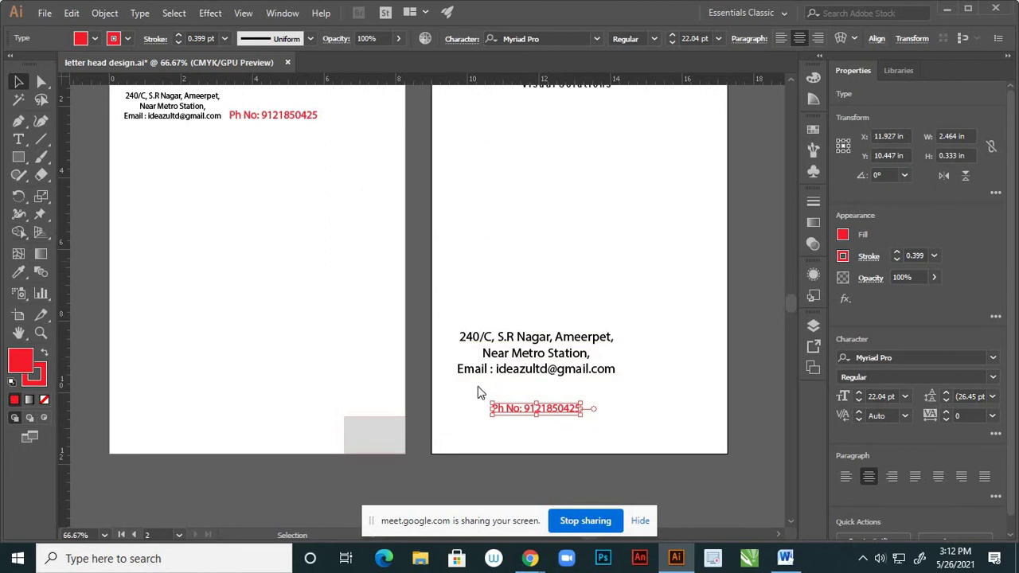
pyautogui.click(18, 139)
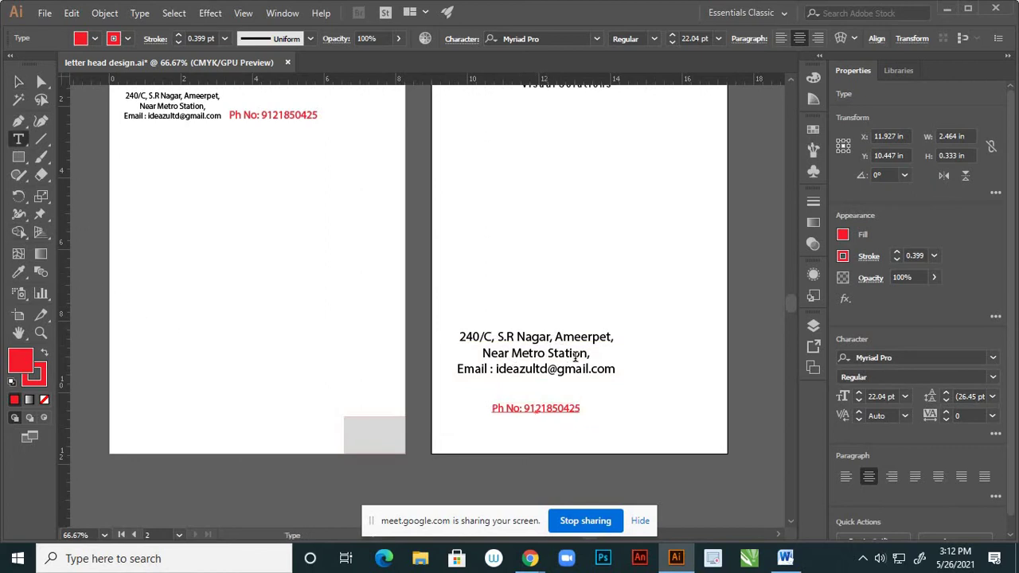
pyautogui.click(483, 353)
pyautogui.press('BackSpace')
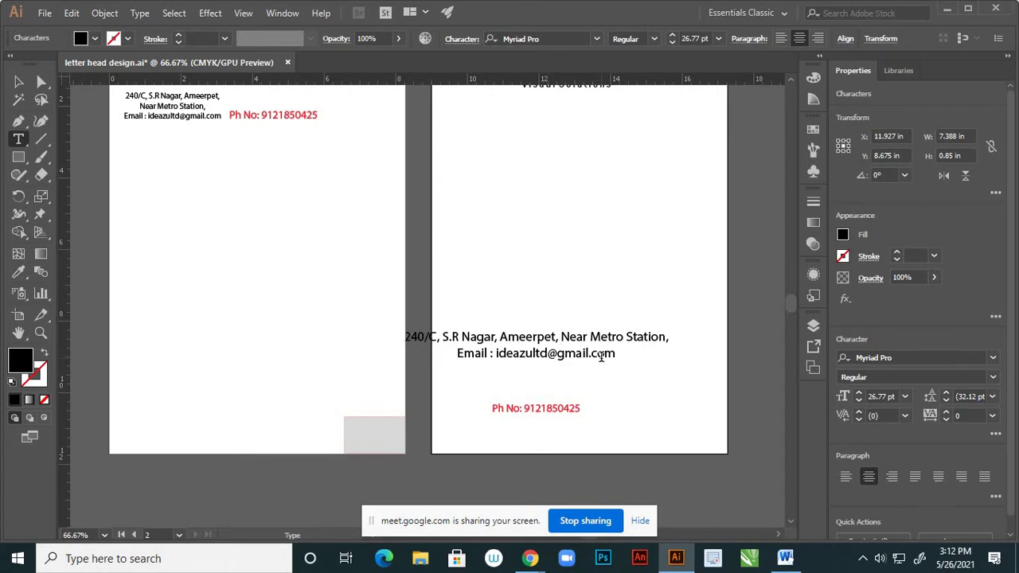
pyautogui.click(18, 82)
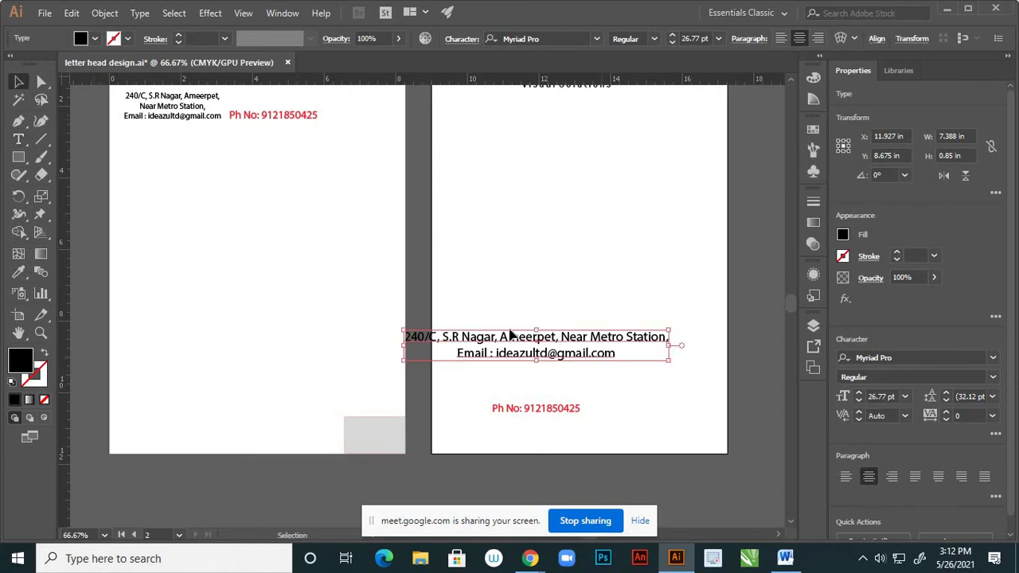
# - Move the address text inside the second artboard near its bottom edge and place the phone number below the email line
pyautogui.moveTo(574, 342); pyautogui.dragTo(621, 393)
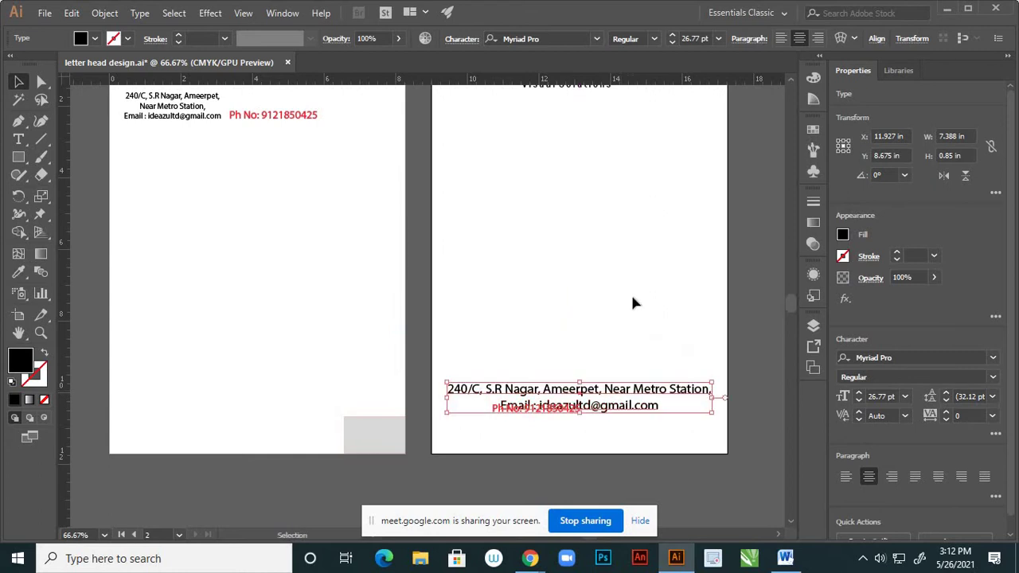
pyautogui.click(567, 430)
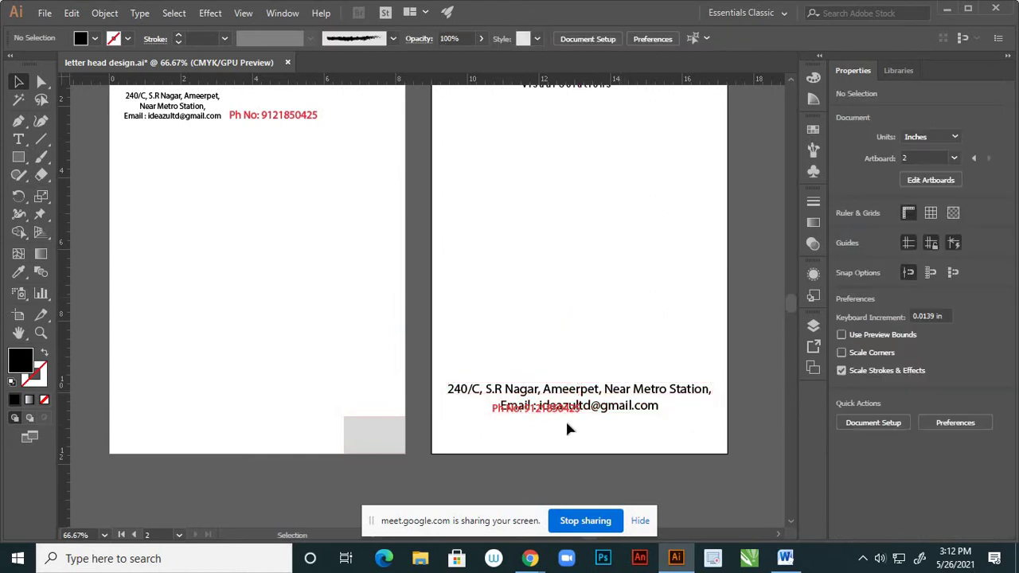
pyautogui.click(498, 412)
pyautogui.moveTo(498, 416); pyautogui.dragTo(530, 444)
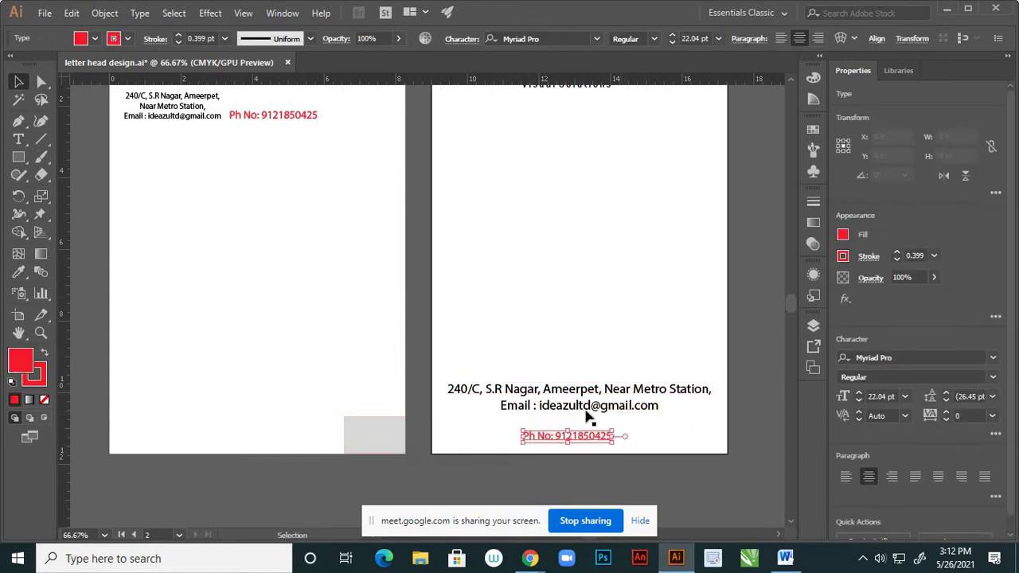
# - Try to join the email line to the address line, and restore the line break between them
pyautogui.click(598, 406)
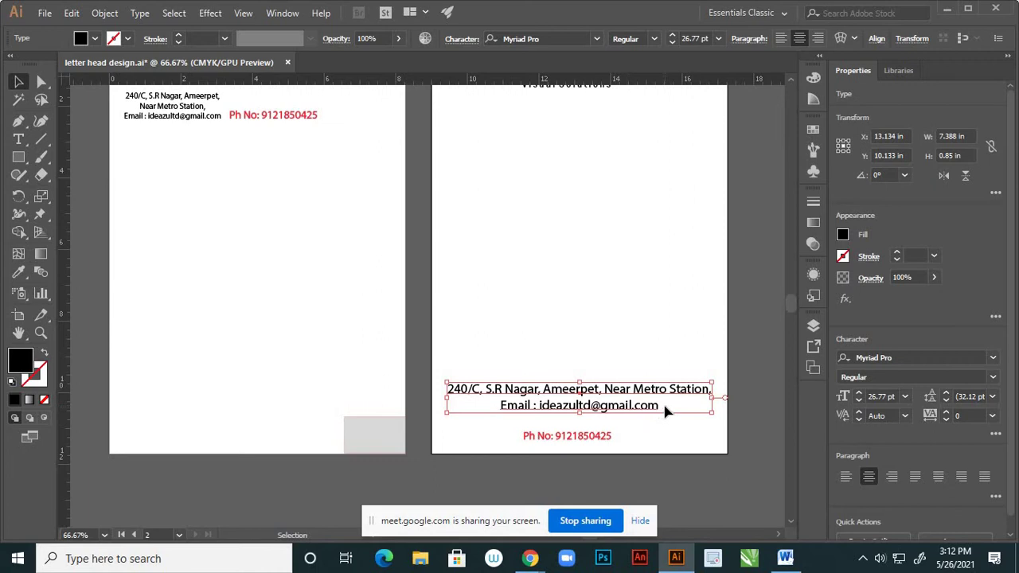
pyautogui.click(41, 139)
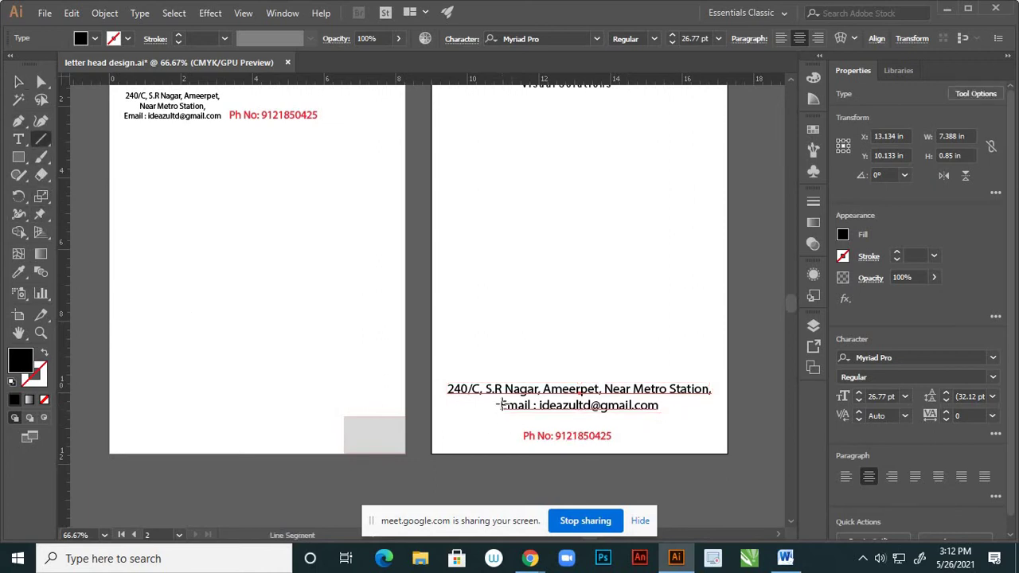
pyautogui.scroll(3, 507, 419)
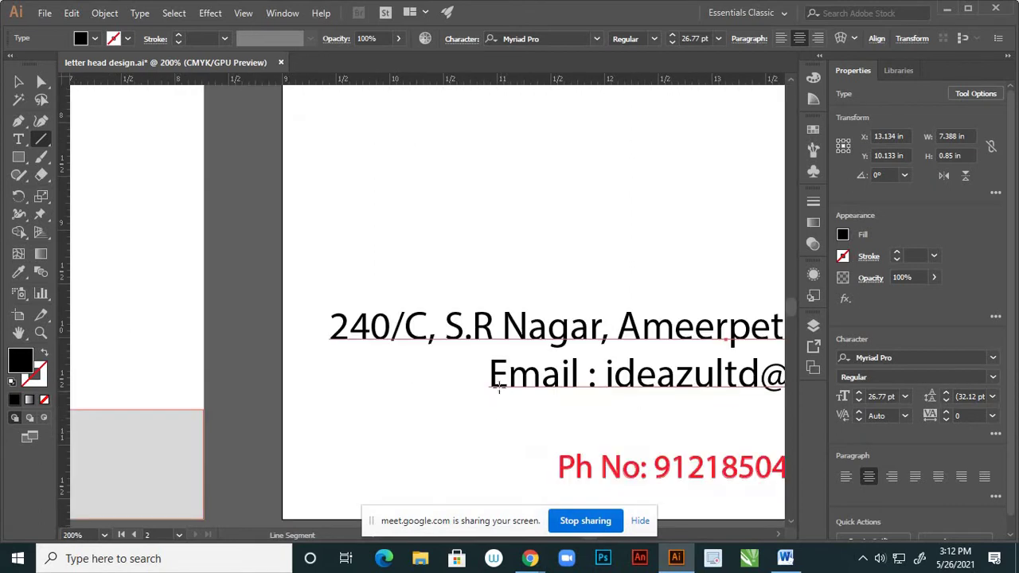
pyautogui.click(18, 139)
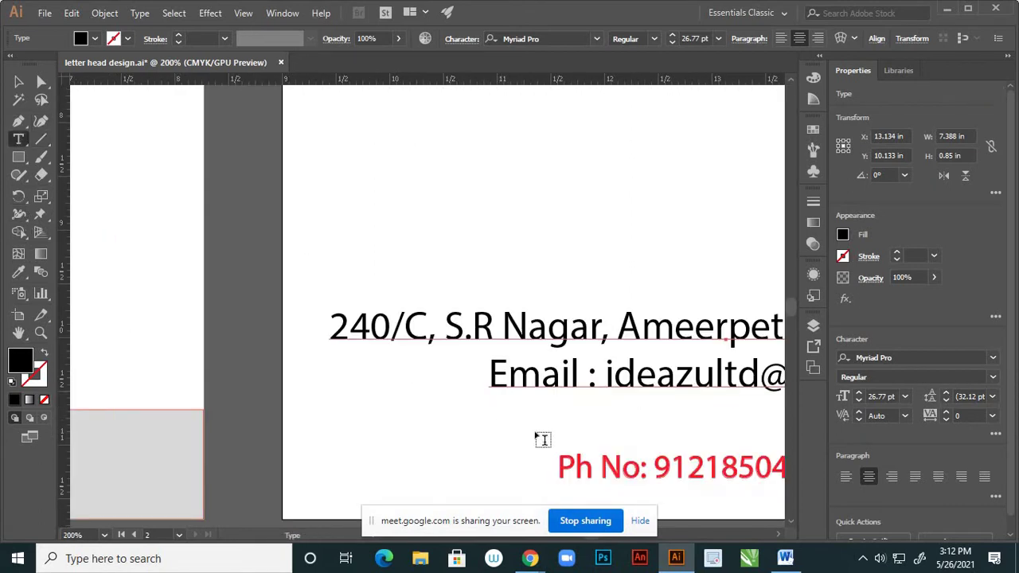
pyautogui.click(492, 374)
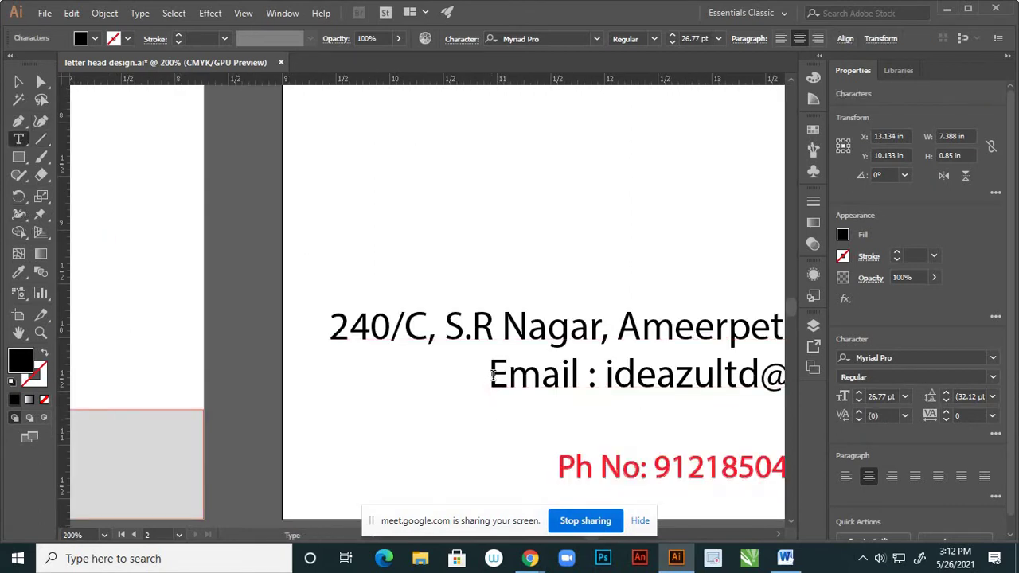
pyautogui.press('BackSpace')
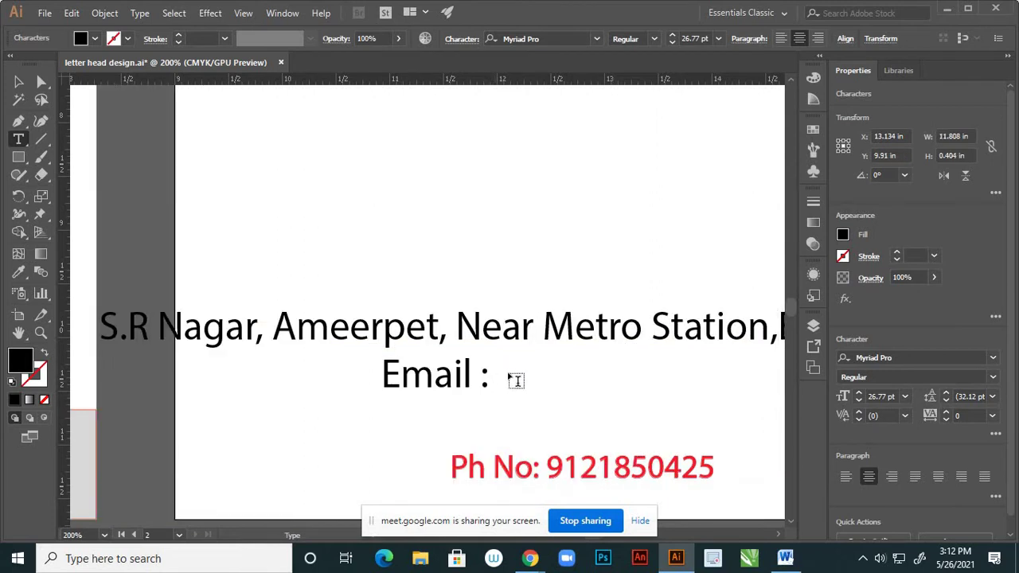
pyautogui.hotkey('ctrl', '1')
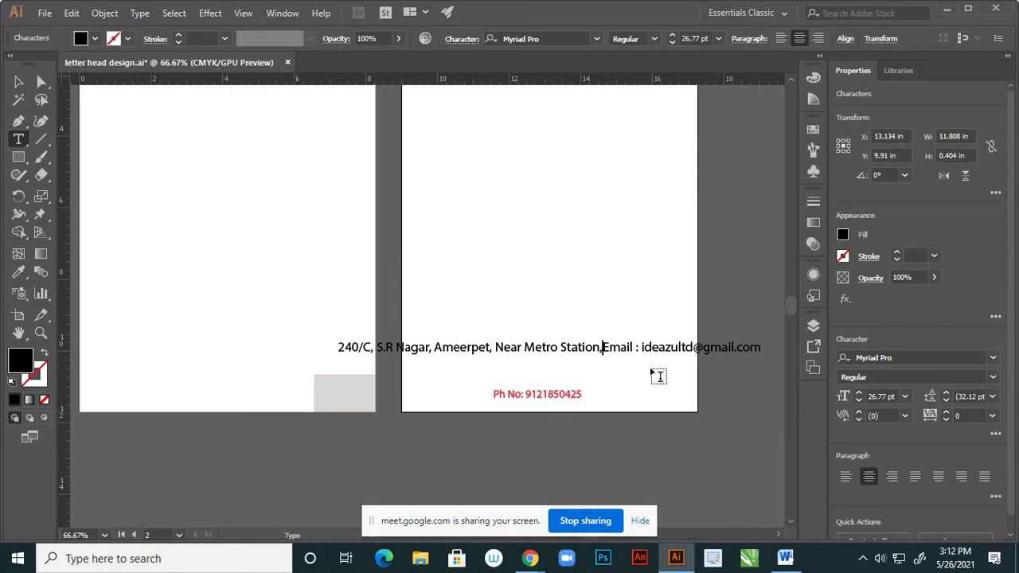
pyautogui.press('Return')
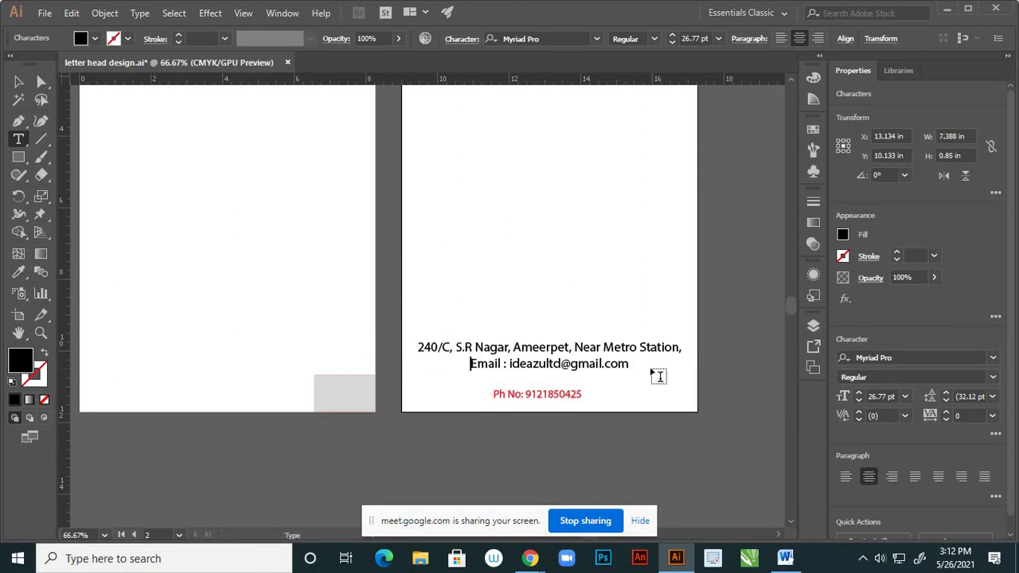
pyautogui.click(20, 82)
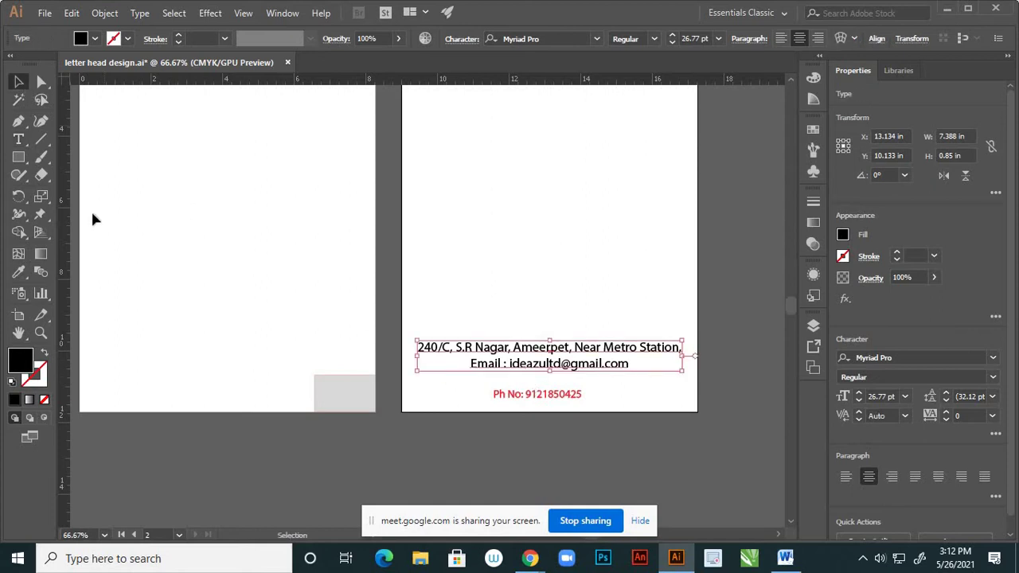
# - Cut the email line out of the address text, paste it as separate text, and place it directly beneath the address line, left edges aligned
pyautogui.click(20, 140)
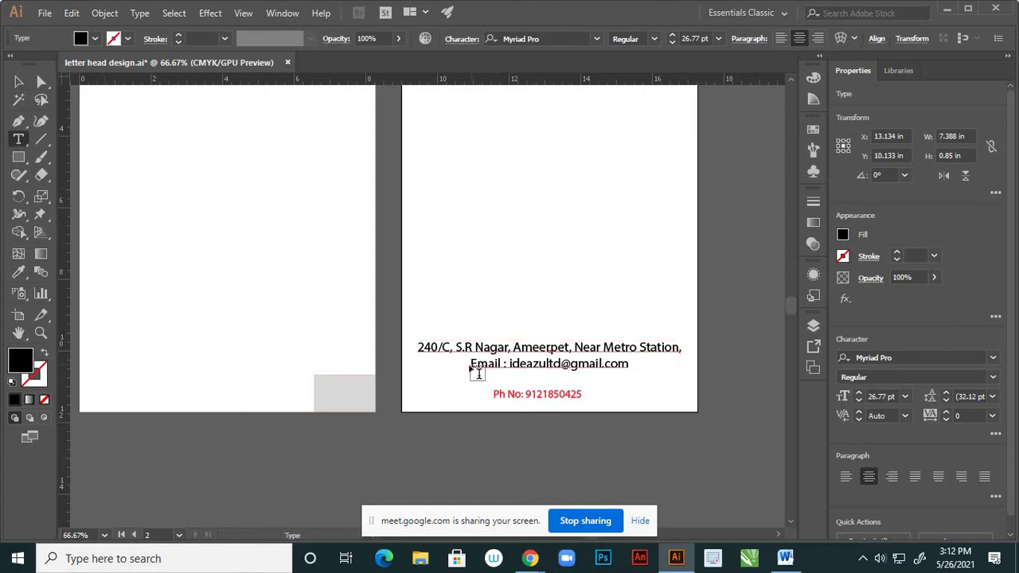
pyautogui.moveTo(471, 366); pyautogui.dragTo(637, 381)
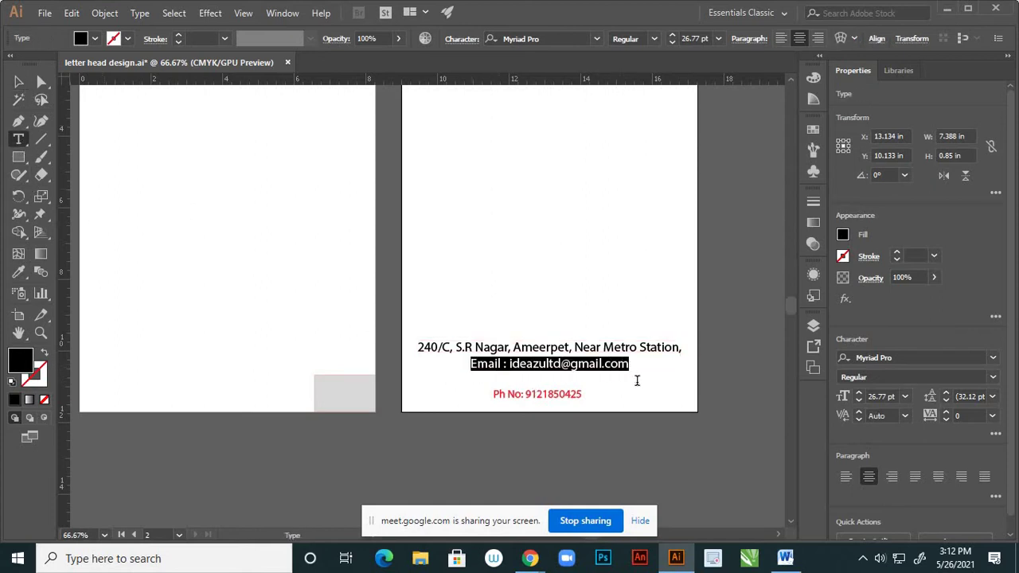
pyautogui.press('BackSpace')
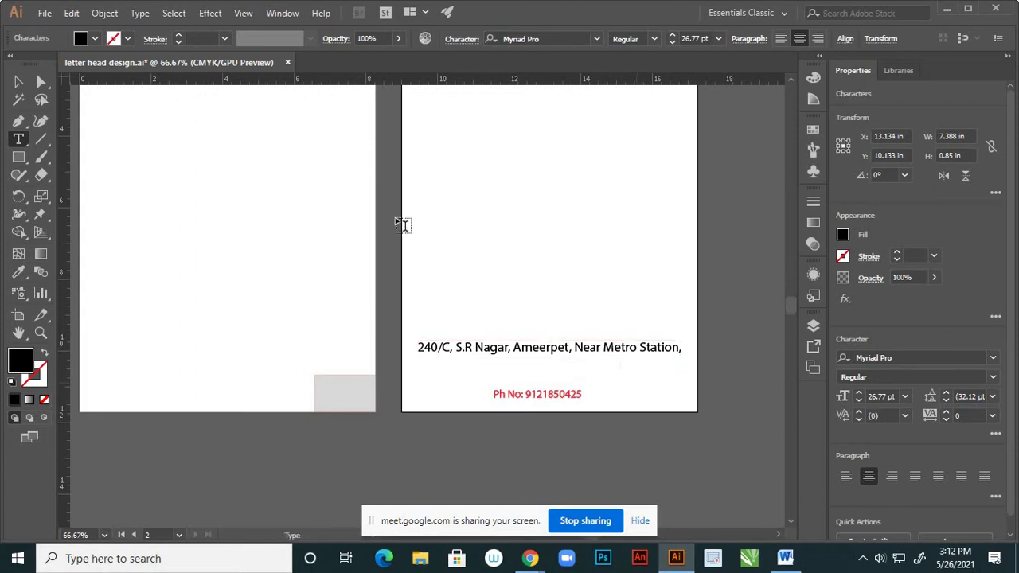
pyautogui.click(20, 83)
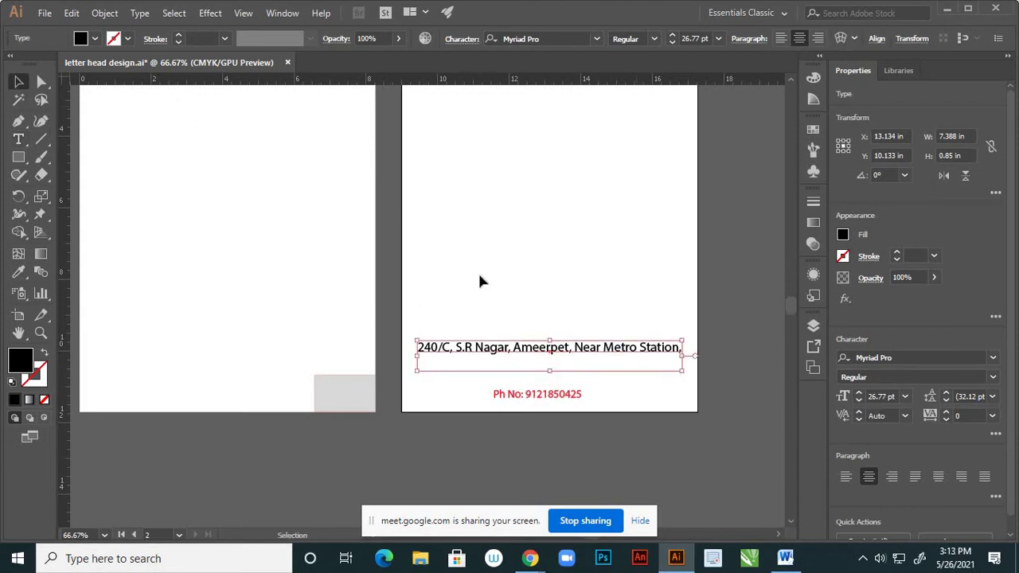
pyautogui.click(479, 276)
pyautogui.hotkey('ctrl', 'z')
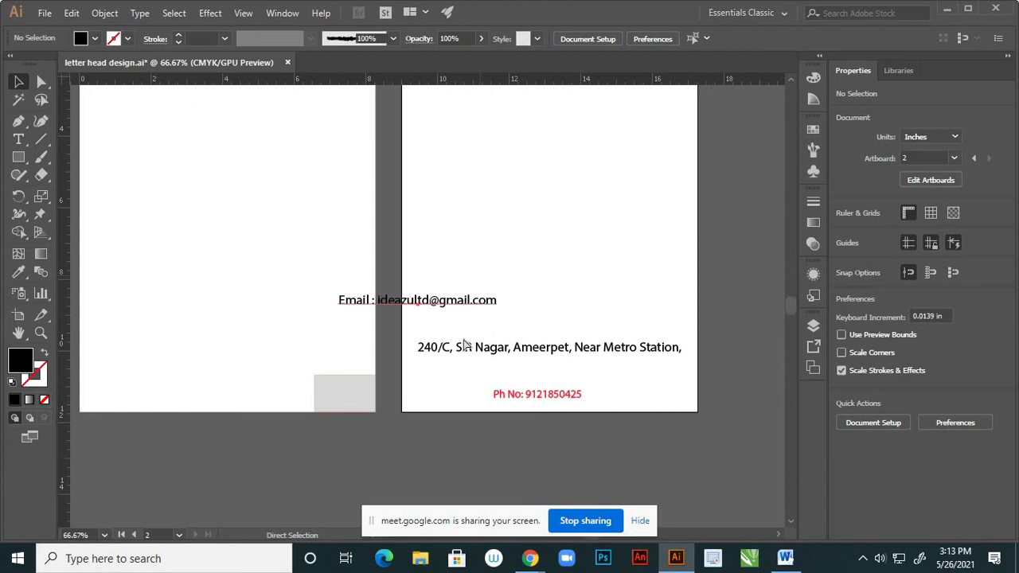
pyautogui.moveTo(478, 306); pyautogui.dragTo(559, 372)
pyautogui.click(510, 411)
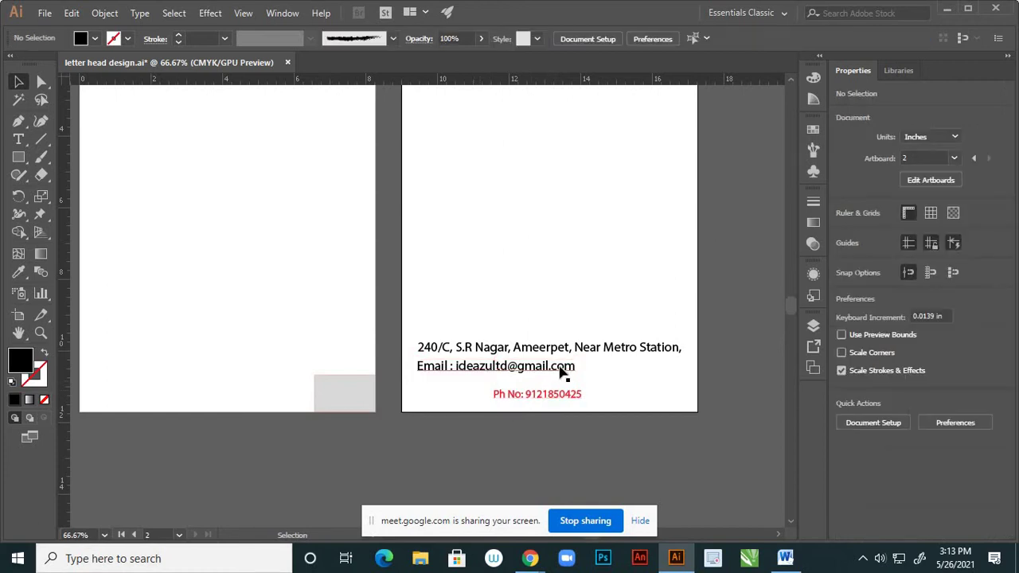
# - Set the font size of the separate email line to 27 pt
pyautogui.click(567, 369)
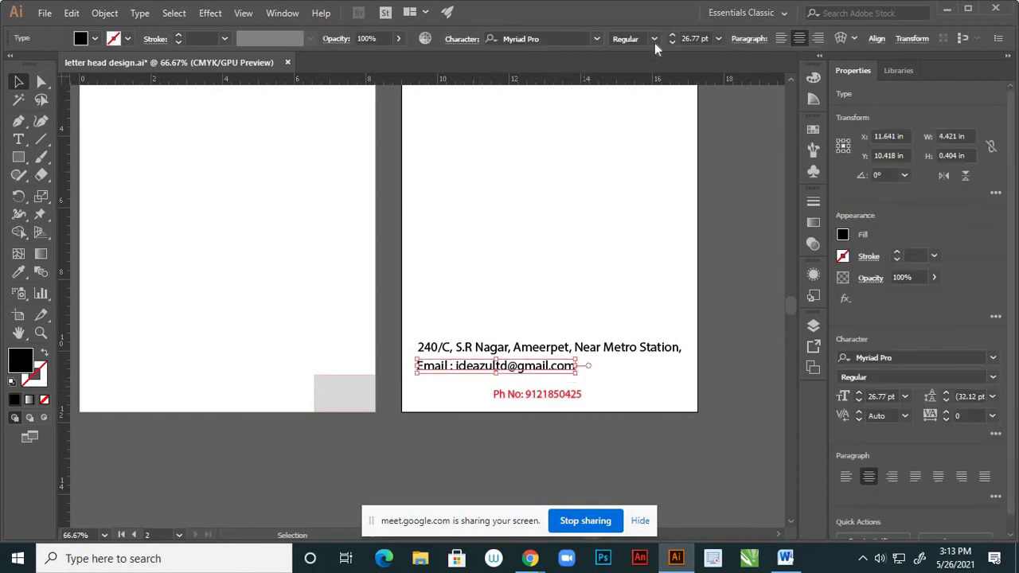
pyautogui.click(718, 39)
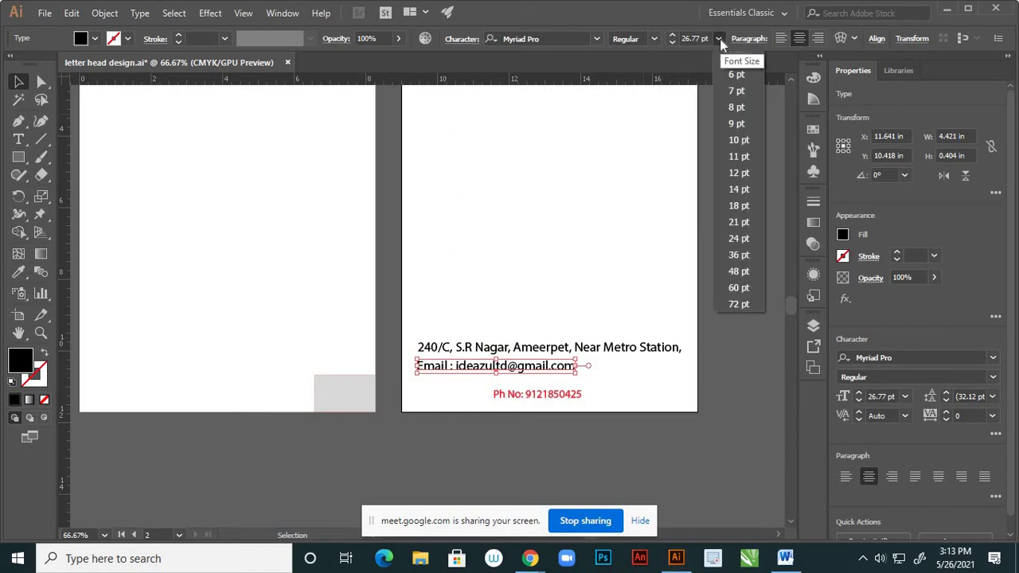
pyautogui.click(720, 40)
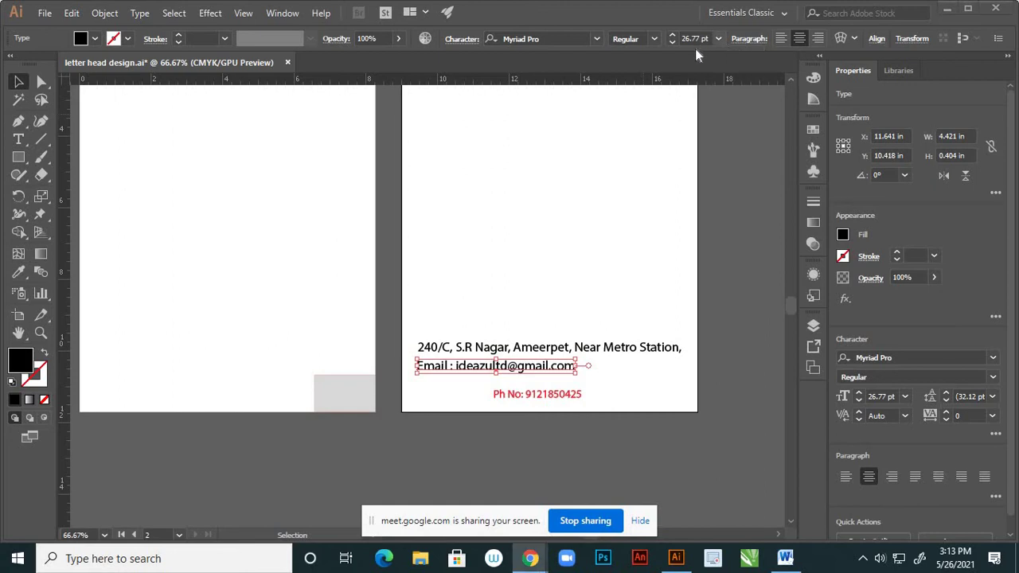
pyautogui.click(686, 39)
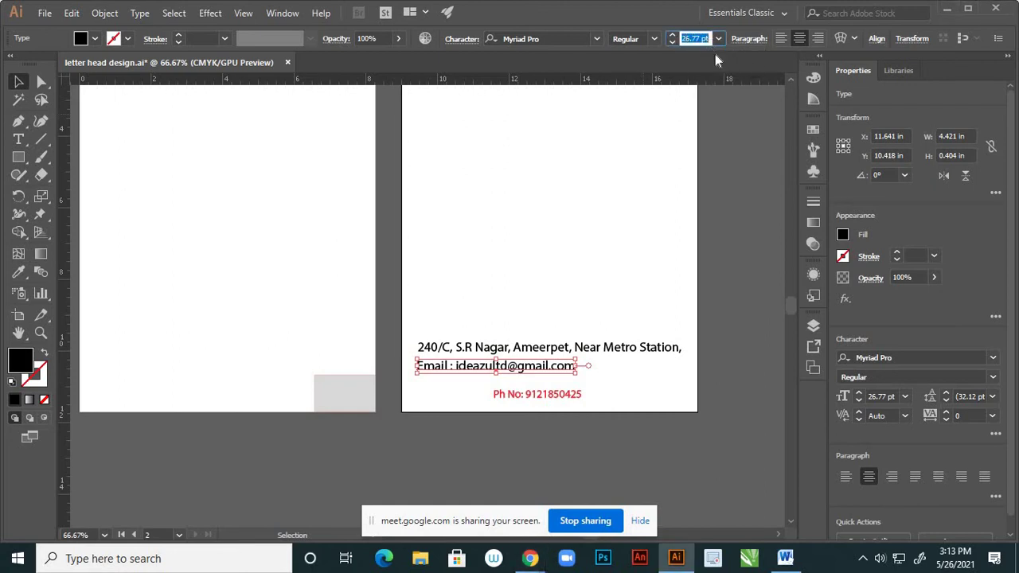
pyautogui.write('27')
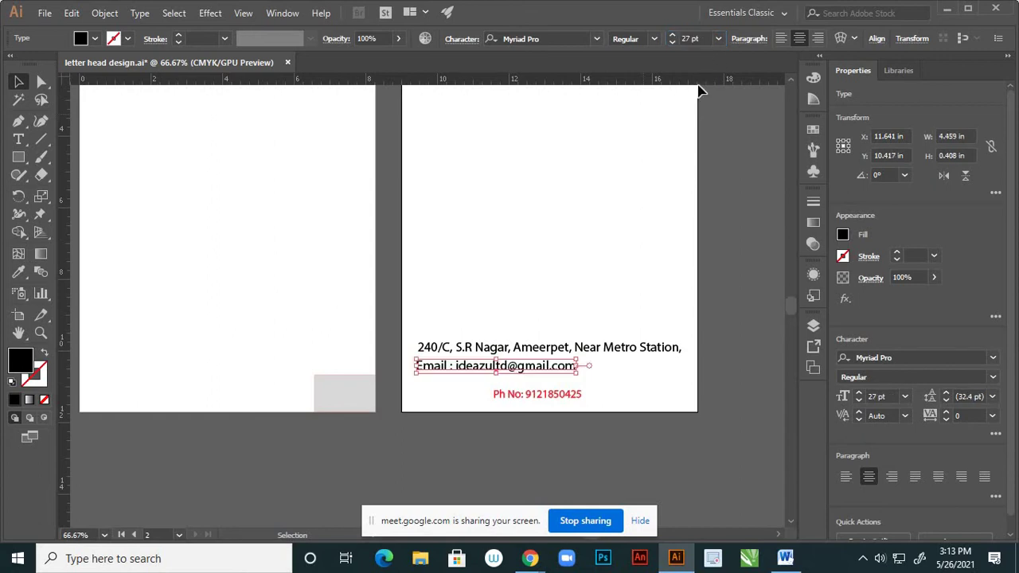
pyautogui.click(677, 135)
# - Set the font size of the address line on the second artboard to 27 pt
pyautogui.click(621, 352)
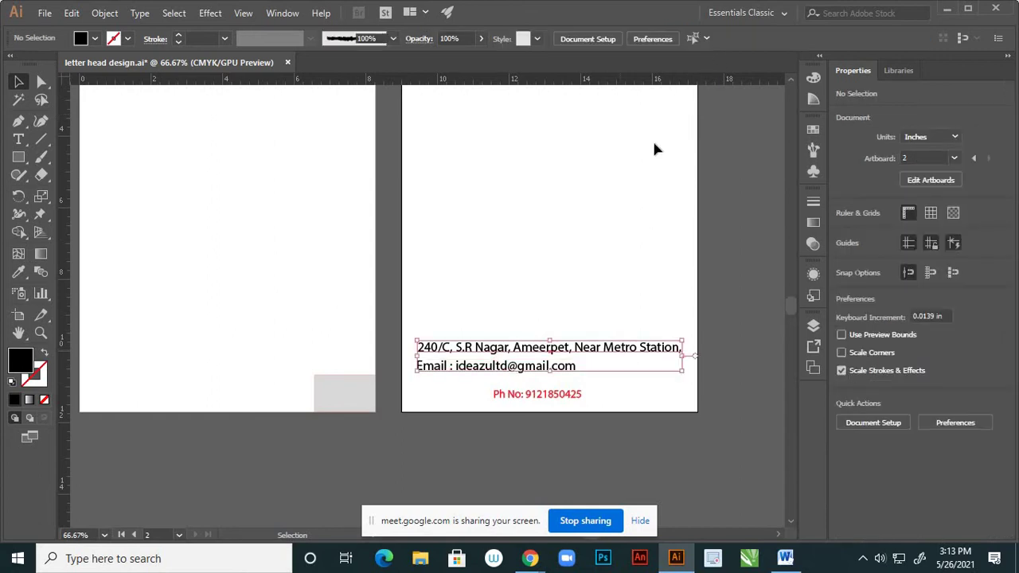
pyautogui.moveTo(703, 37); pyautogui.dragTo(682, 37)
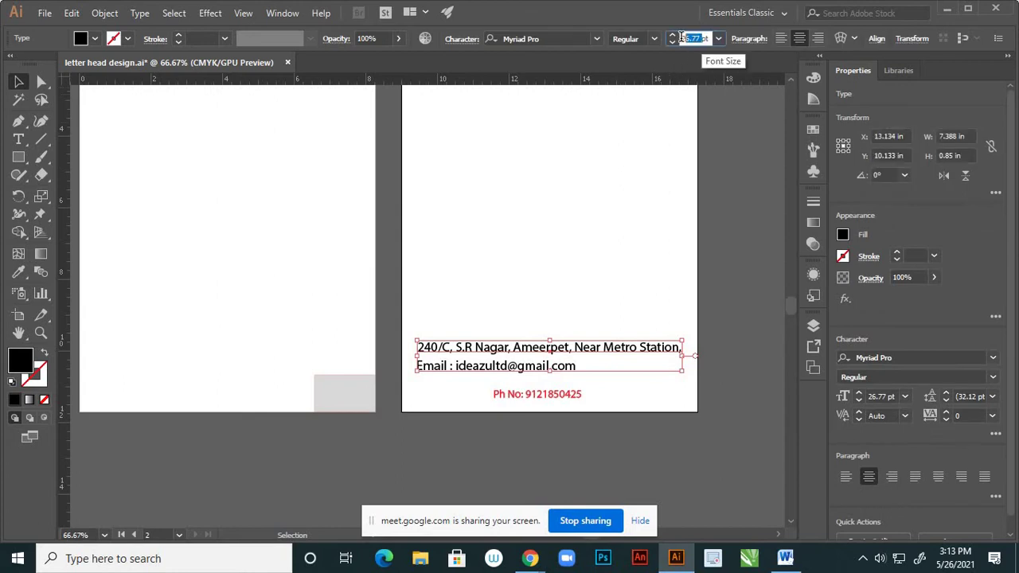
pyautogui.write('27')
pyautogui.press('Return')
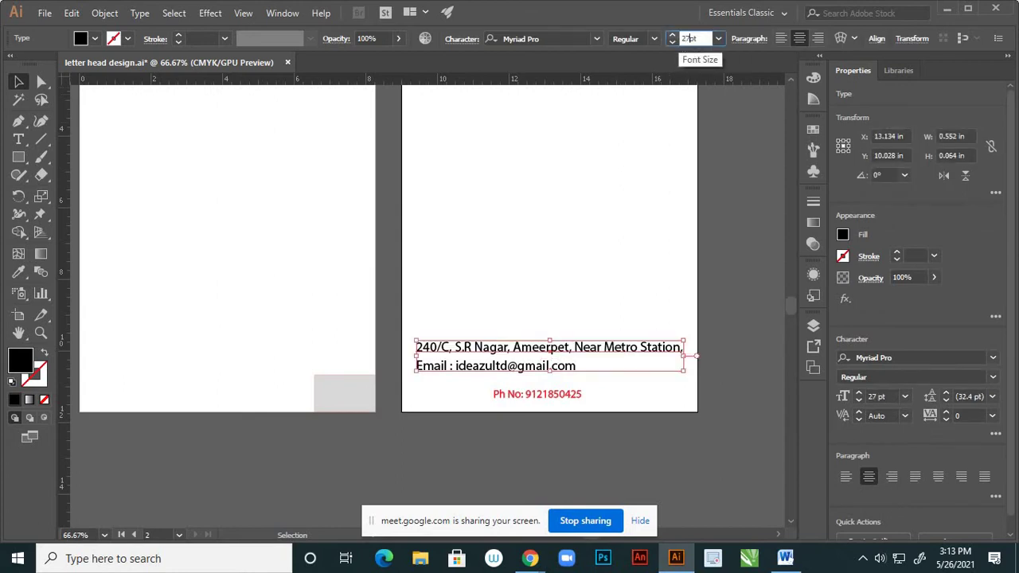
pyautogui.click(627, 159)
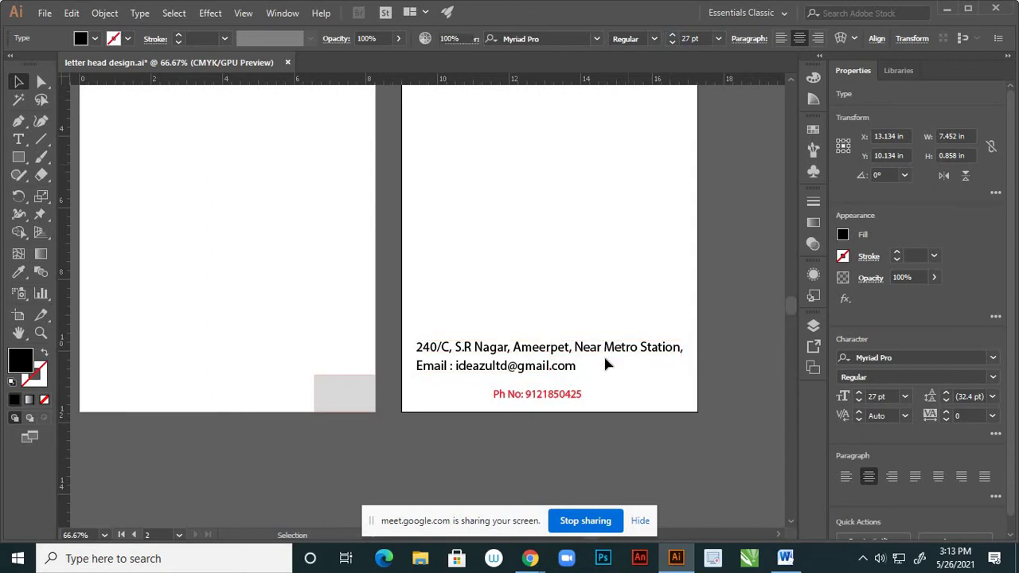
pyautogui.click(577, 400)
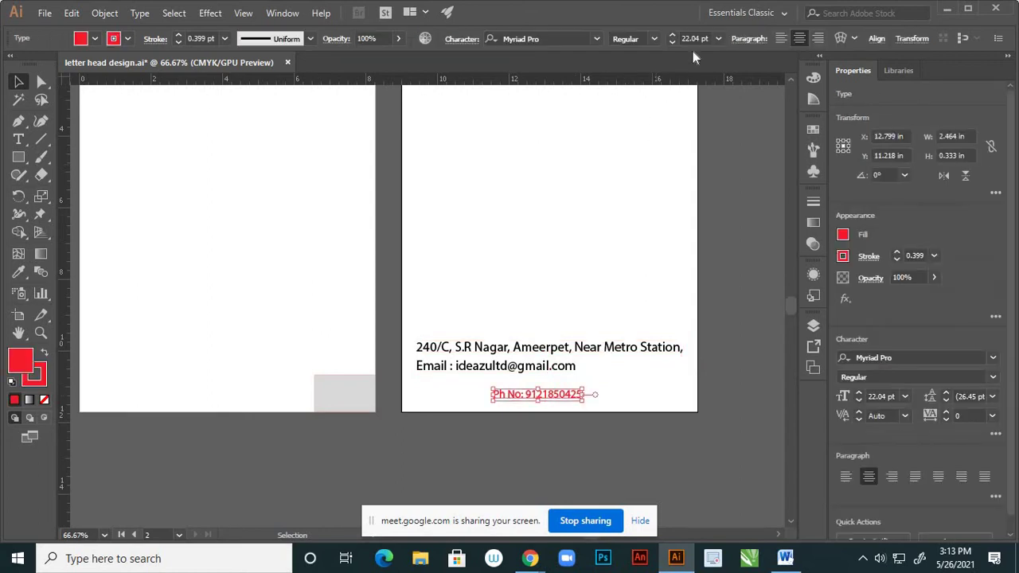
pyautogui.click(718, 36)
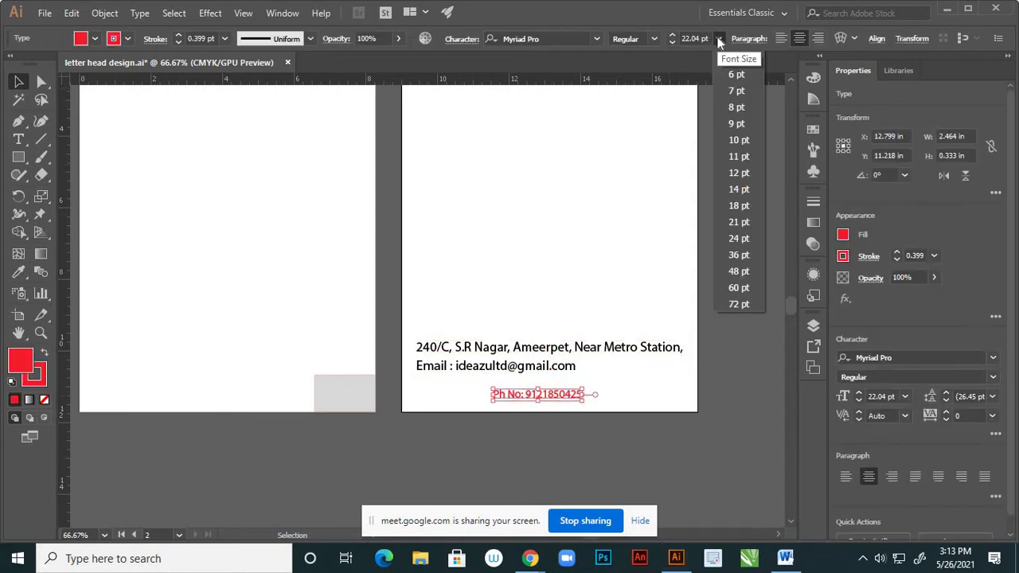
pyautogui.click(704, 38)
pyautogui.moveTo(704, 37); pyautogui.dragTo(671, 37)
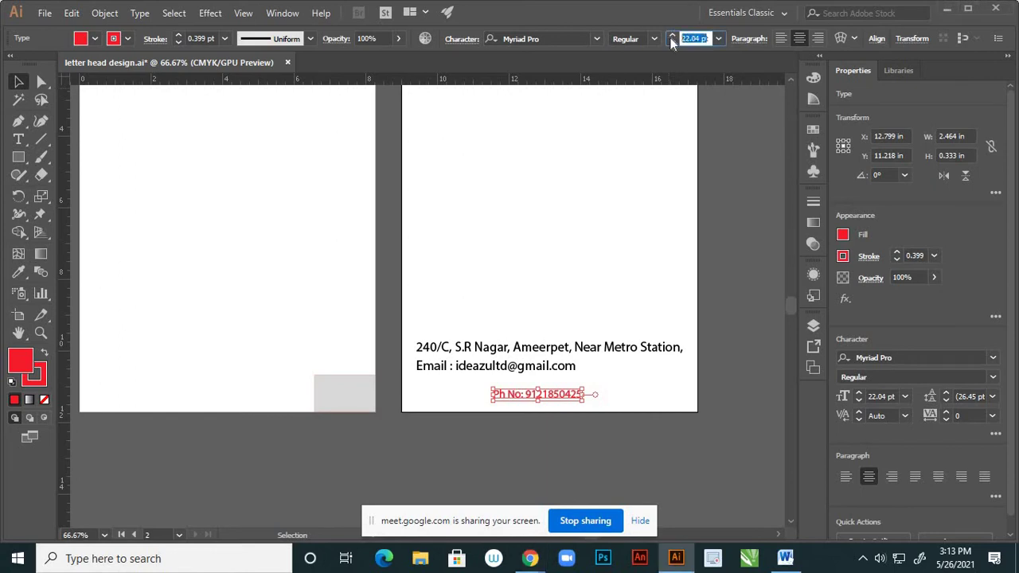
pyautogui.write('2')
pyautogui.press('Escape')
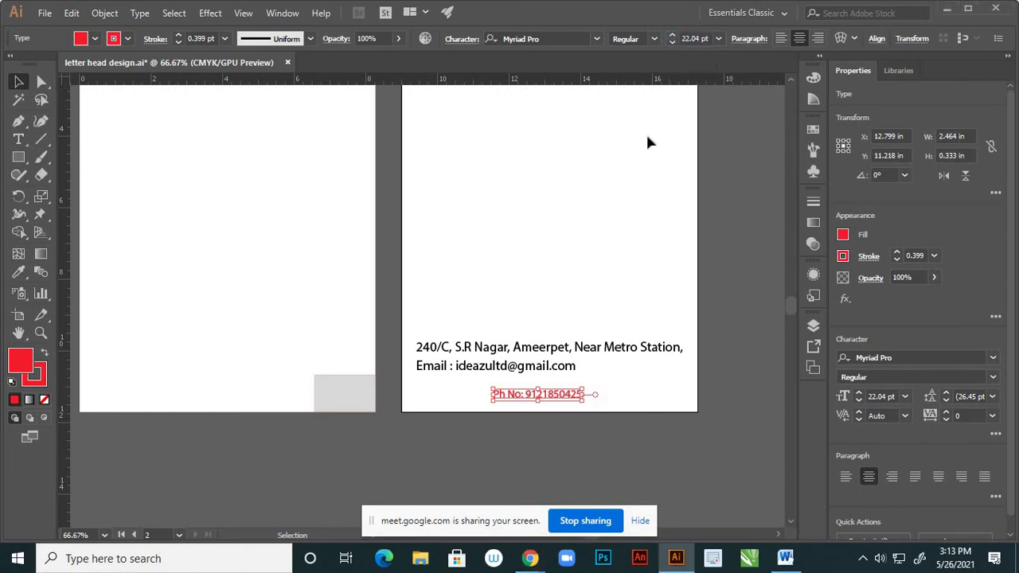
pyautogui.click(614, 224)
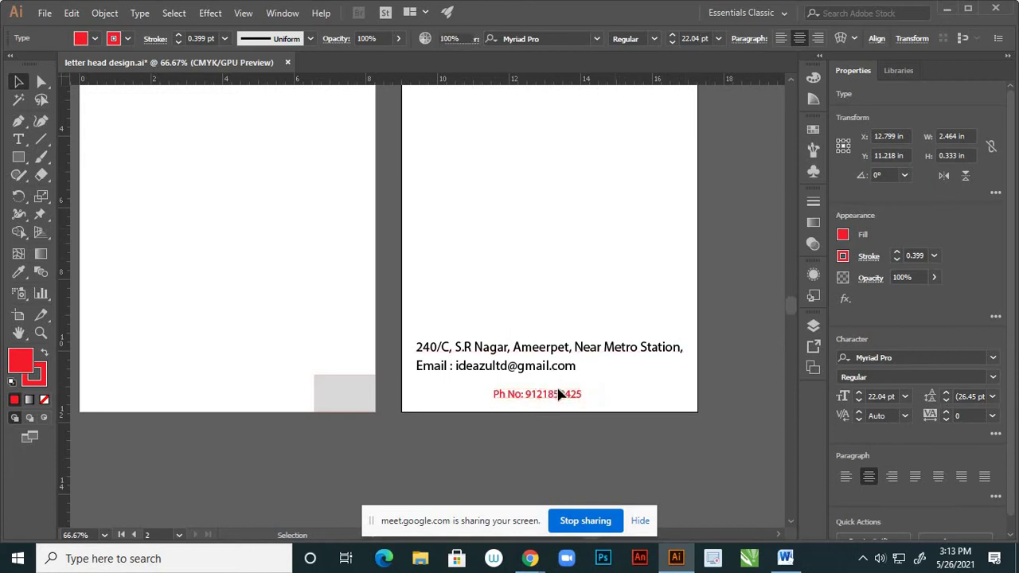
# - Set the red phone number text to 27 pt and move it to the end of the email line
pyautogui.click(560, 394)
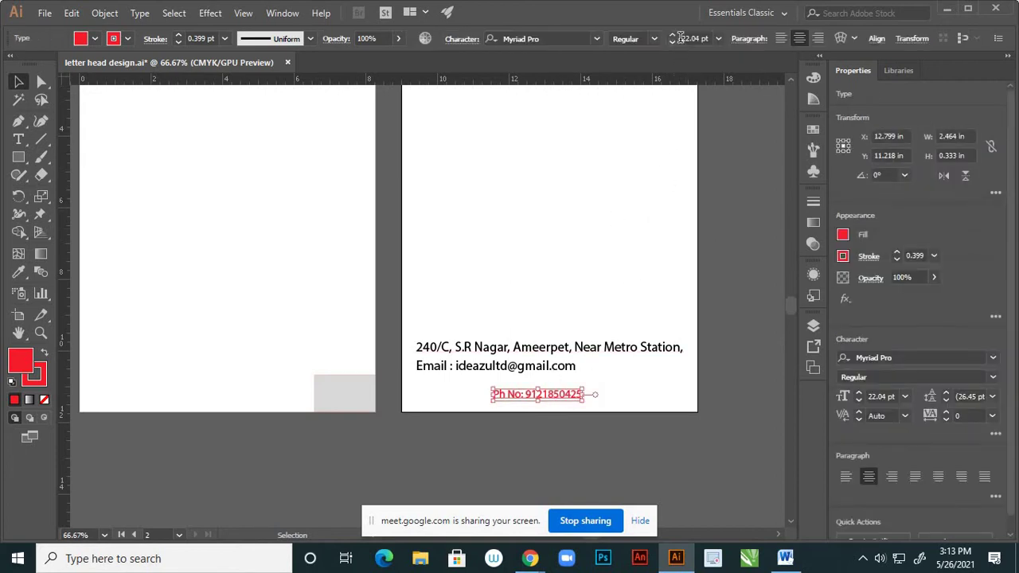
pyautogui.moveTo(682, 38); pyautogui.dragTo(693, 40)
pyautogui.write('27')
pyautogui.press('Return')
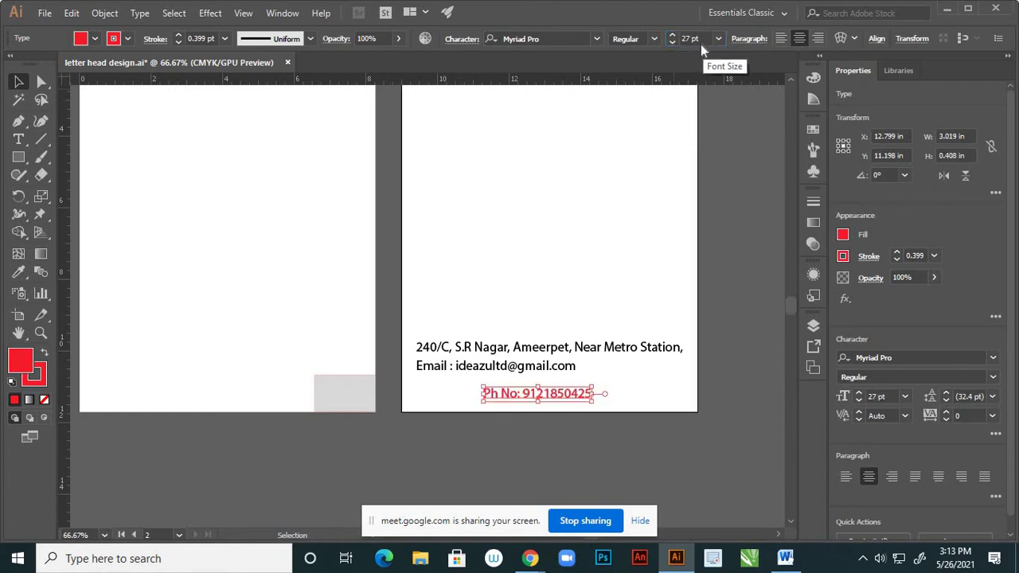
pyautogui.click(613, 155)
pyautogui.moveTo(581, 404); pyautogui.dragTo(680, 366)
pyautogui.click(643, 402)
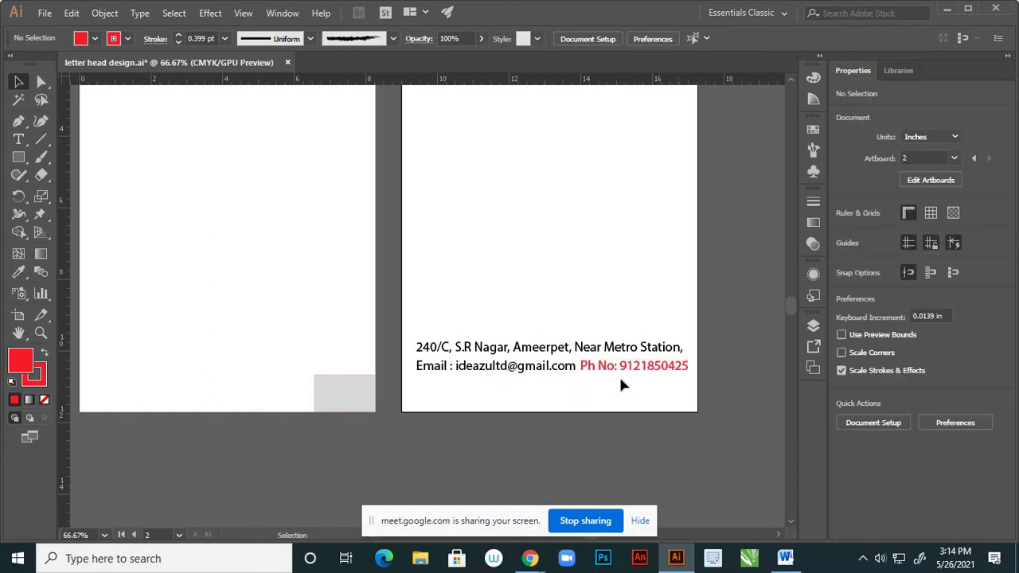
# - Try to scale the address and email lines down together to 26.5 pt, and undo the resize
pyautogui.scroll(-2, 621, 379)
pyautogui.scroll(3, 605, 371)
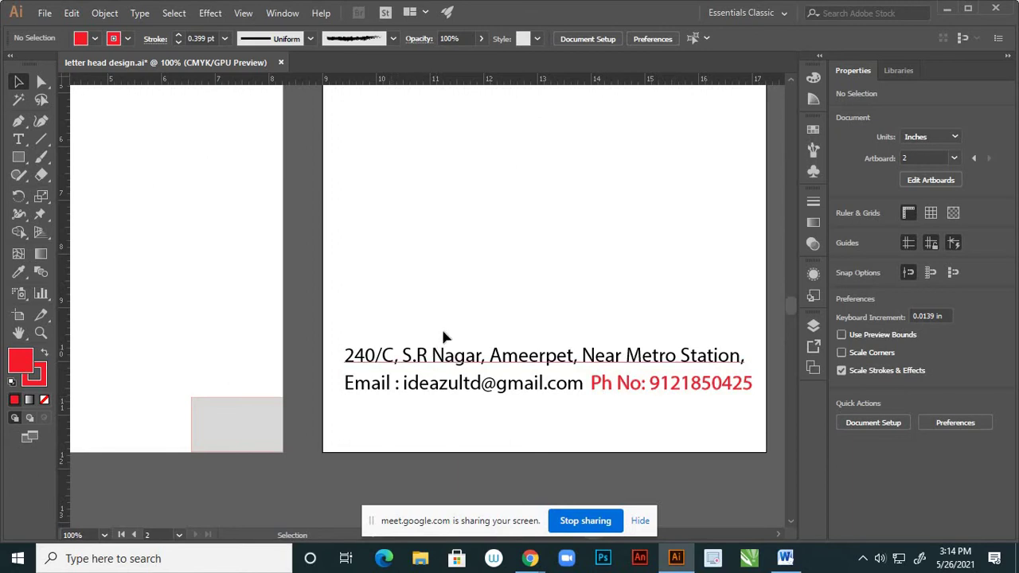
pyautogui.moveTo(444, 334); pyautogui.dragTo(537, 429)
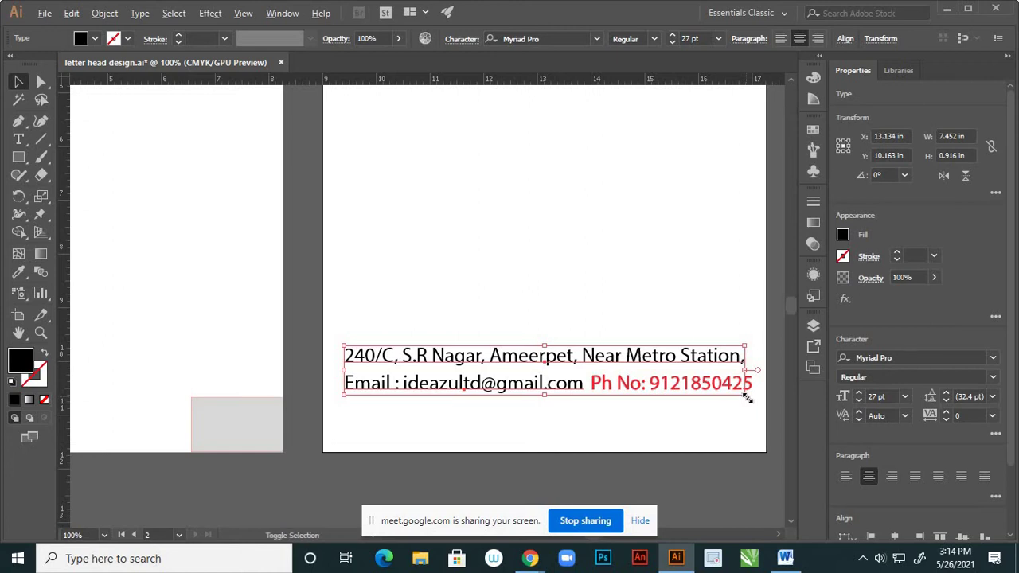
pyautogui.moveTo(744, 398); pyautogui.dragTo(739, 396)
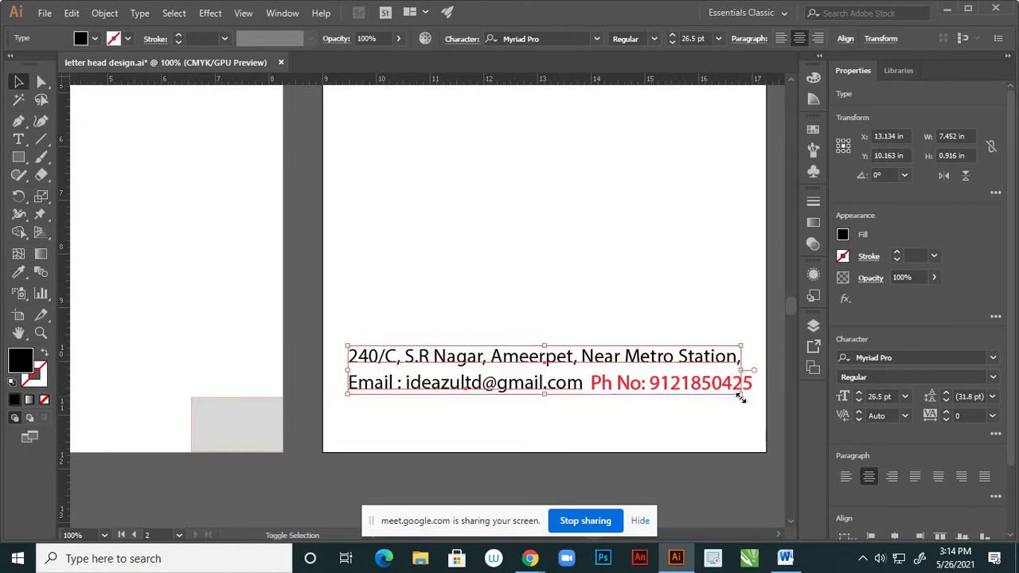
pyautogui.click(711, 303)
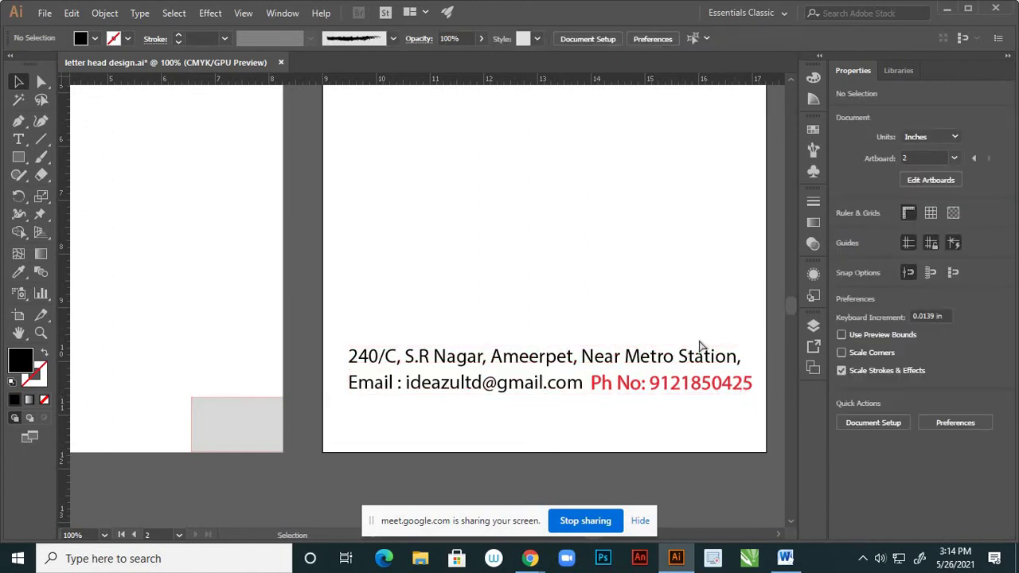
pyautogui.hotkey('ctrl', 'z')
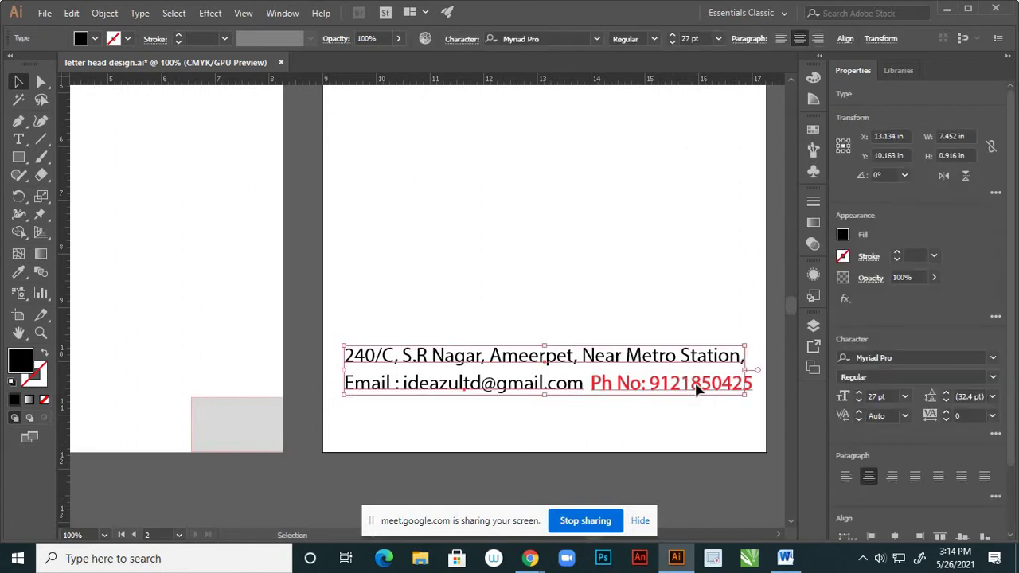
# - Select the phone number, email and address lines together and scale them down proportionally about their centre to about 24.8 pt
pyautogui.click(697, 387)
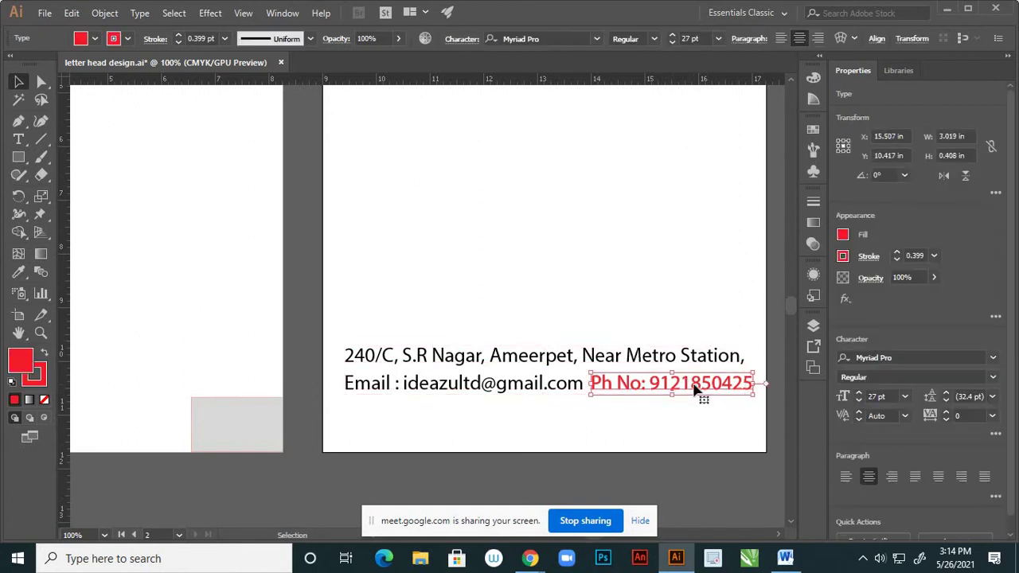
pyautogui.keyDown('shift'); pyautogui.click(568, 385); pyautogui.keyUp('shift')
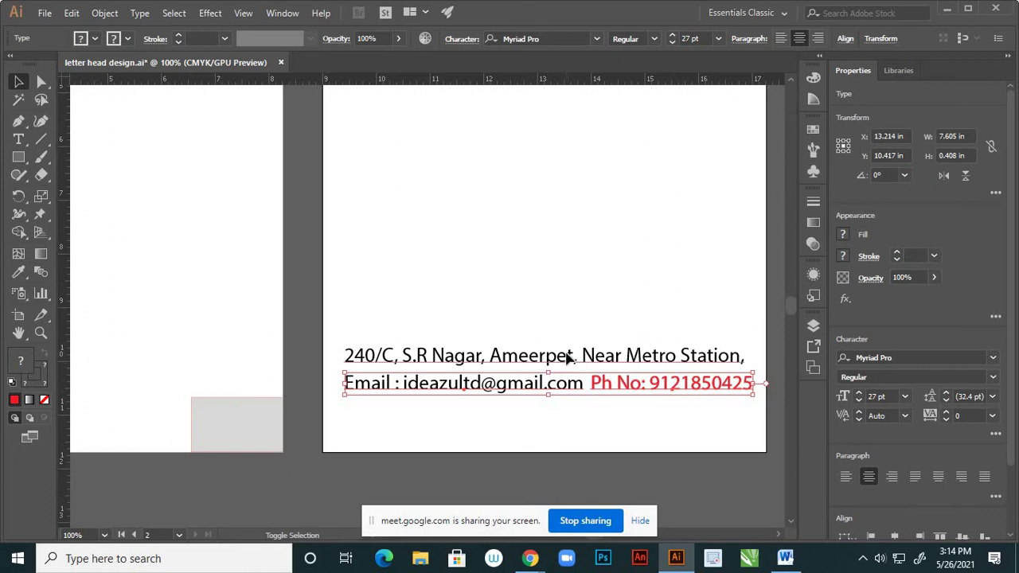
pyautogui.keyDown('shift'); pyautogui.click(569, 358); pyautogui.keyUp('shift')
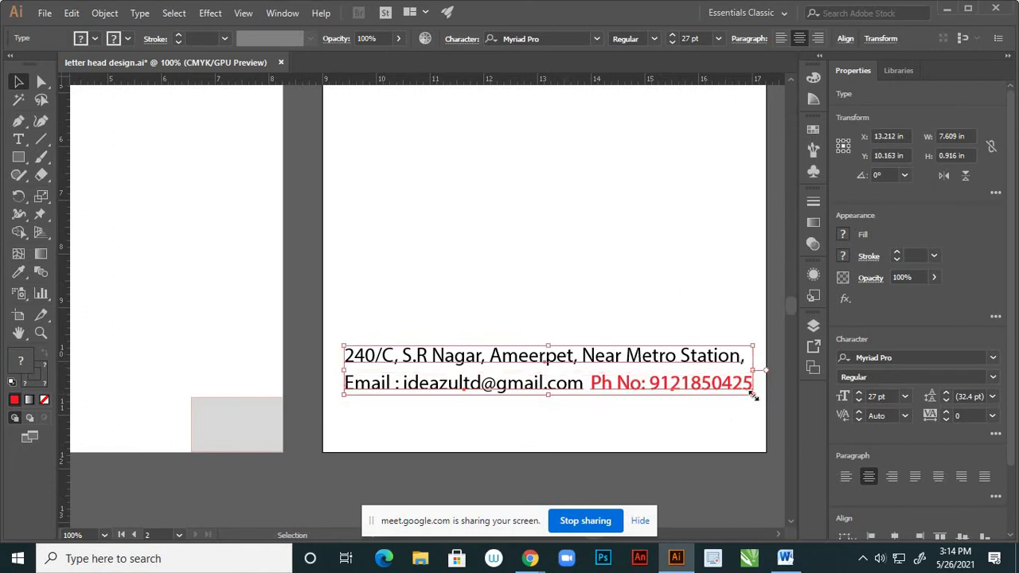
pyautogui.moveTo(752, 396)
pyautogui.mouseDown()
pyautogui.moveTo(747, 385)
pyautogui.moveTo(751, 394)
pyautogui.mouseUp()
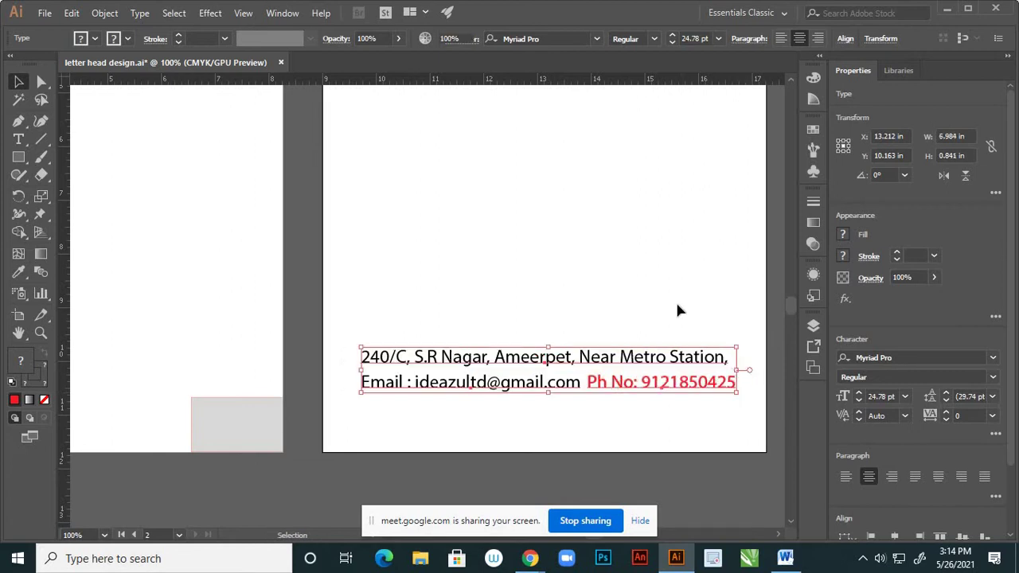
pyautogui.click(675, 309)
# - Move the whole contact details block down, closer to the second artboard's bottom edge
pyautogui.scroll(-1, 609, 263)
pyautogui.scroll(-1, 603, 276)
pyautogui.scroll(1, 595, 283)
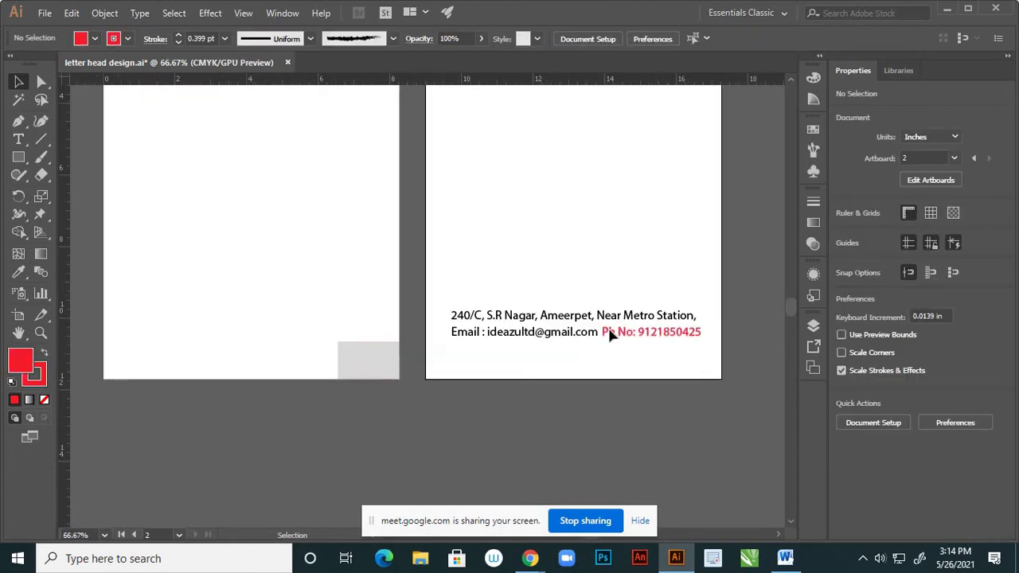
pyautogui.click(623, 337)
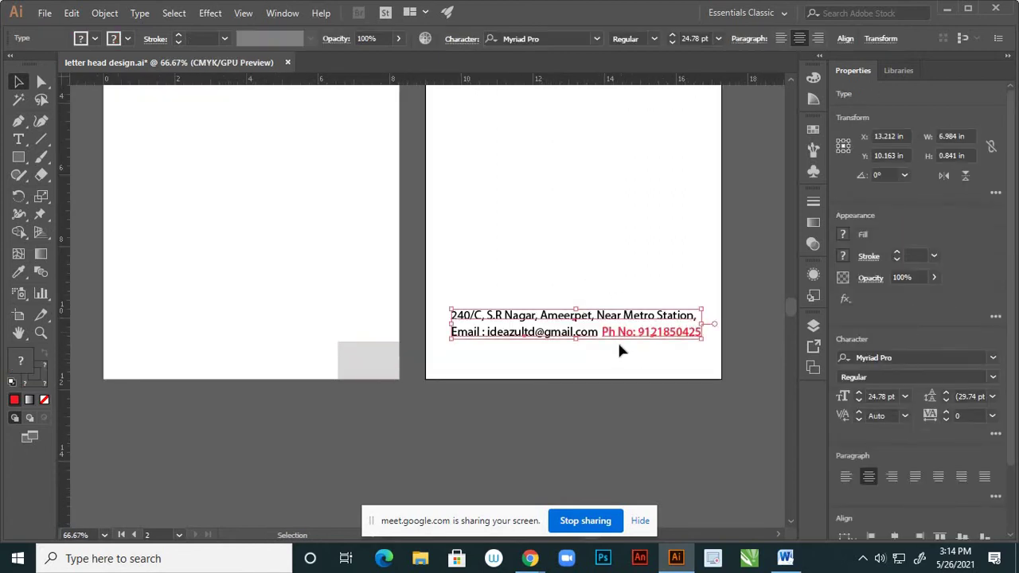
pyautogui.moveTo(619, 343); pyautogui.dragTo(614, 347)
pyautogui.click(603, 294)
pyautogui.scroll(-2, 605, 321)
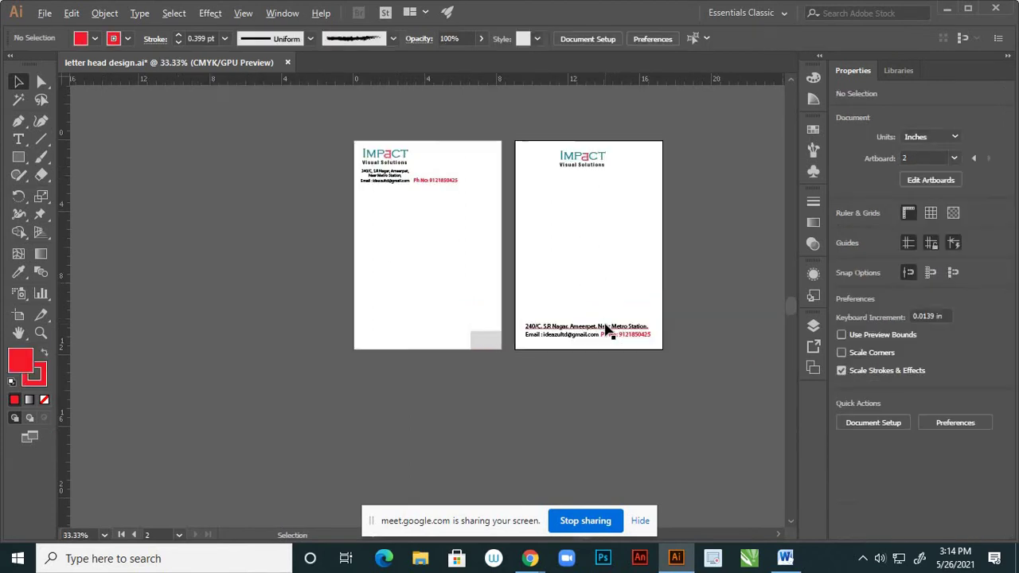
# - Align the logo, address, email and phone texts on the second artboard to their common horizontal centre, and save the document
pyautogui.scroll(1, 602, 177)
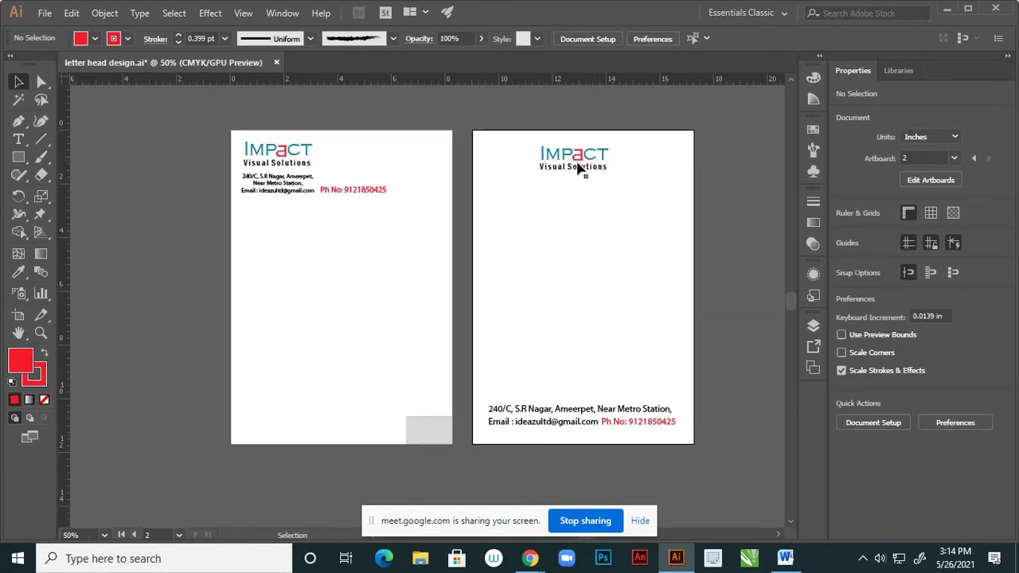
pyautogui.moveTo(528, 133); pyautogui.dragTo(618, 178)
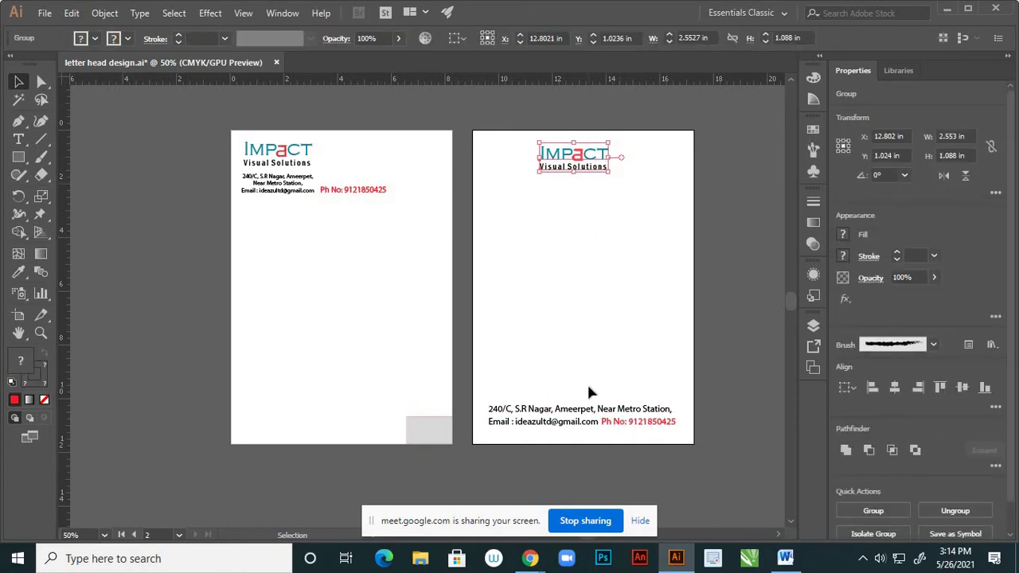
pyautogui.moveTo(593, 387); pyautogui.dragTo(638, 432)
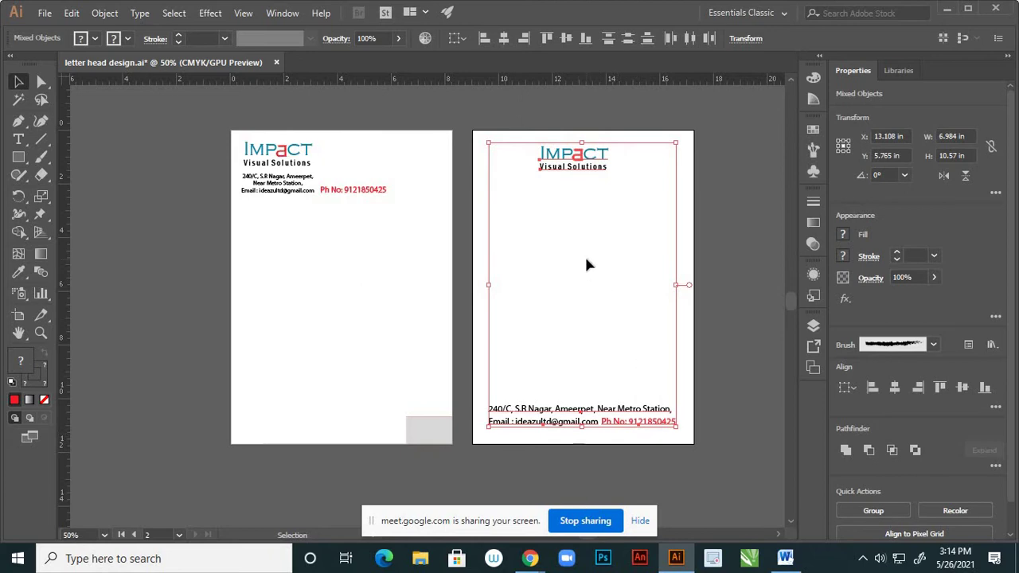
pyautogui.click(505, 45)
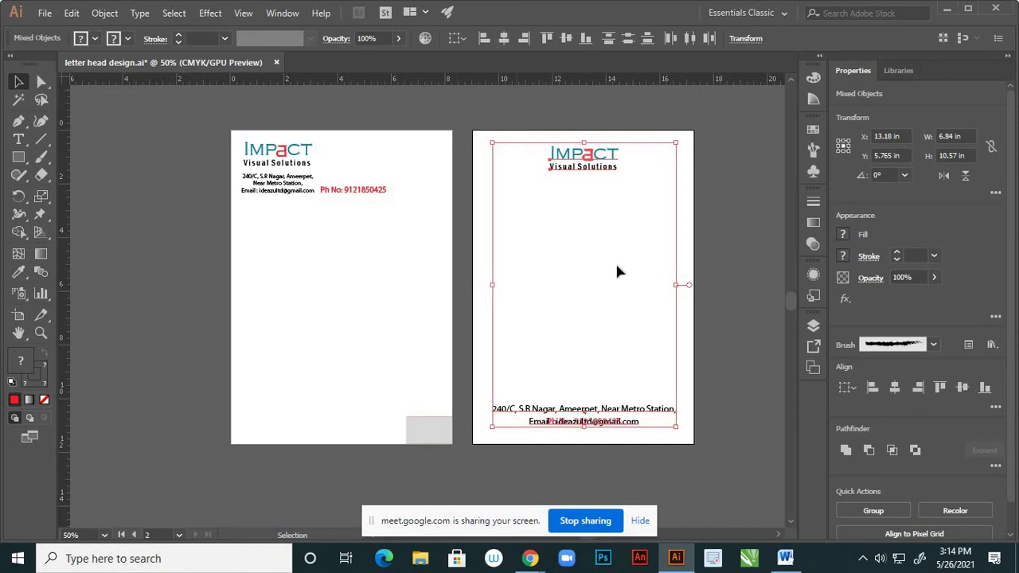
pyautogui.click(574, 293)
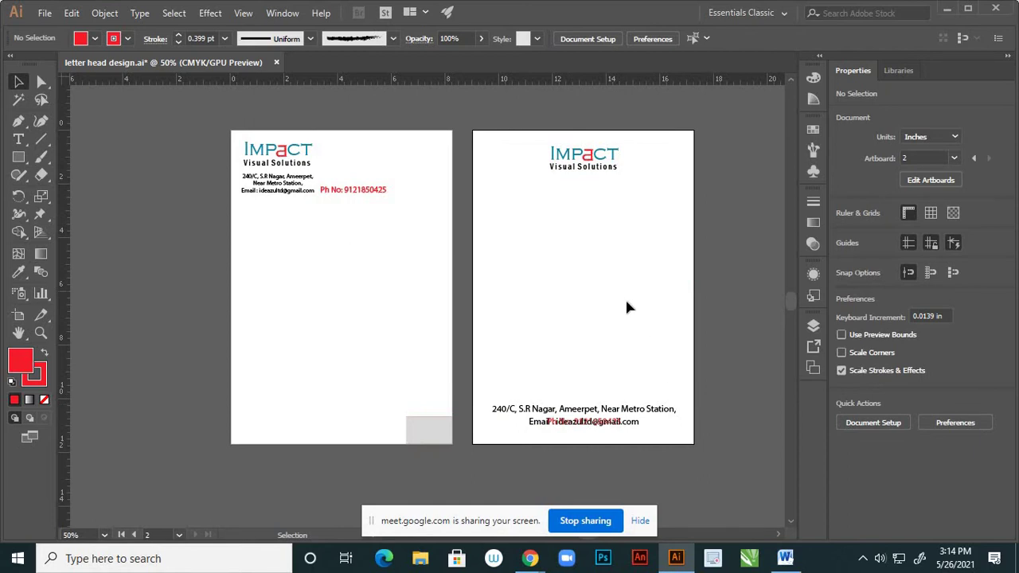
pyautogui.press('a')
pyautogui.hotkey('ctrl', 's')
# - Nudge the email line left until it starts slightly before the address line above it
pyautogui.scroll(3, 587, 450)
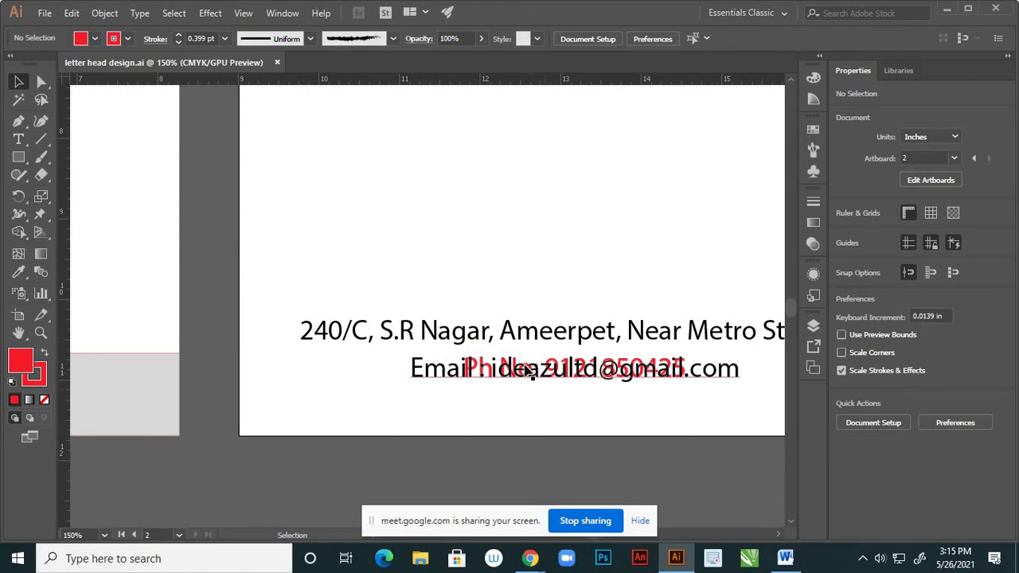
pyautogui.scroll(-2, 545, 390)
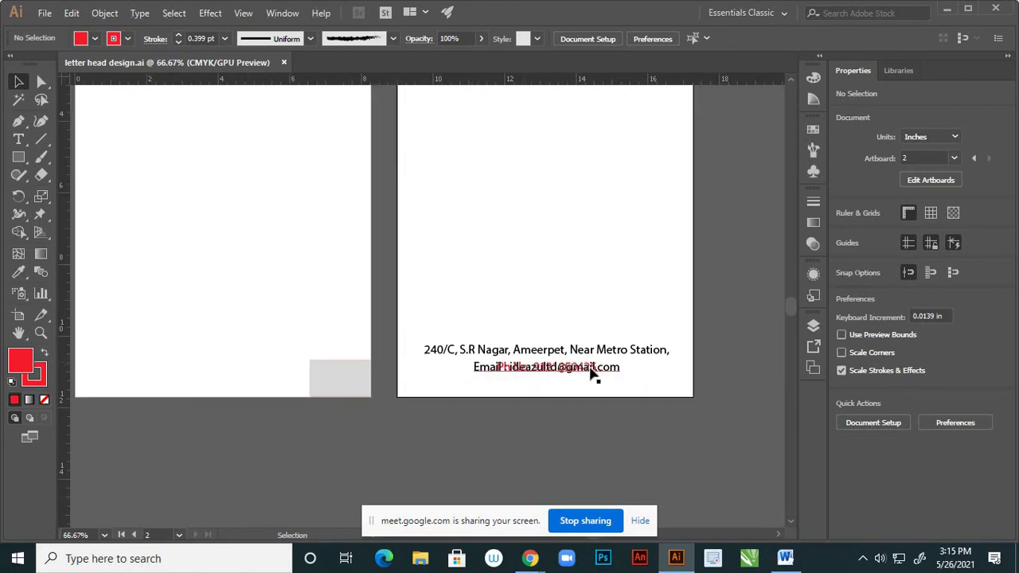
pyautogui.scroll(2, 605, 378)
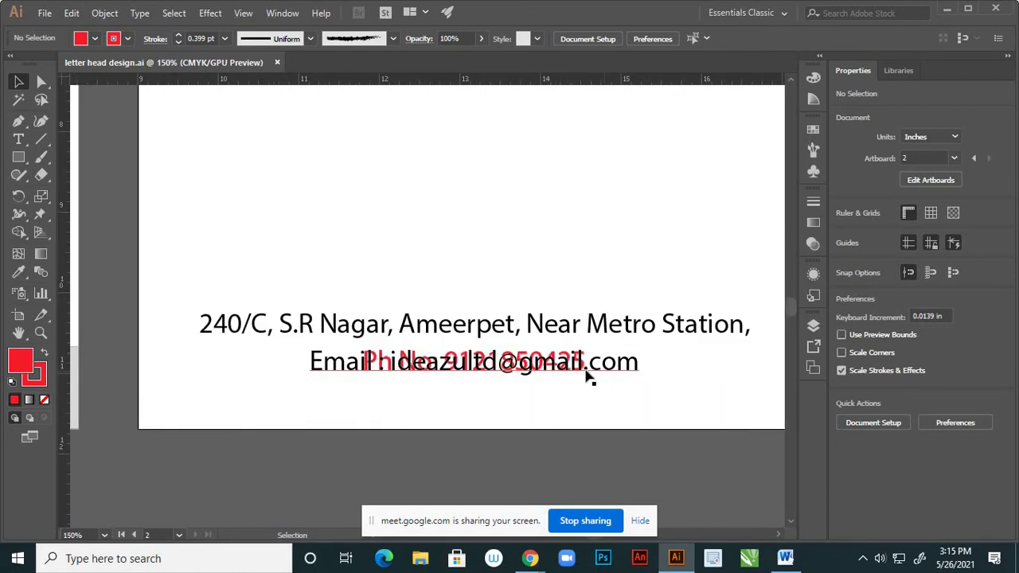
pyautogui.click(632, 363)
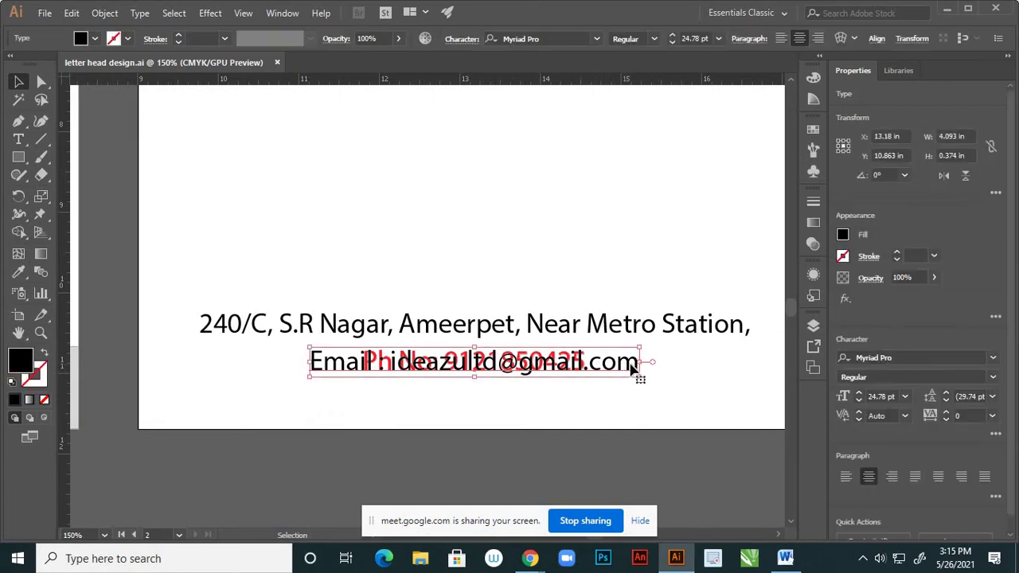
pyautogui.press('Left')
pyautogui.press('Left')
pyautogui.press('Left')
pyautogui.press('Left')
pyautogui.press('Left')
pyautogui.press('Left')
pyautogui.press('Left')
pyautogui.press('Left')
pyautogui.press('Left')
pyautogui.press('Left')
pyautogui.press('Left')
pyautogui.press('Left')
pyautogui.press('Left')
pyautogui.press('Left')
pyautogui.press('Left')
pyautogui.press('Left')
pyautogui.press('Left')
pyautogui.press('Left')
pyautogui.press('Left')
pyautogui.press('Left')
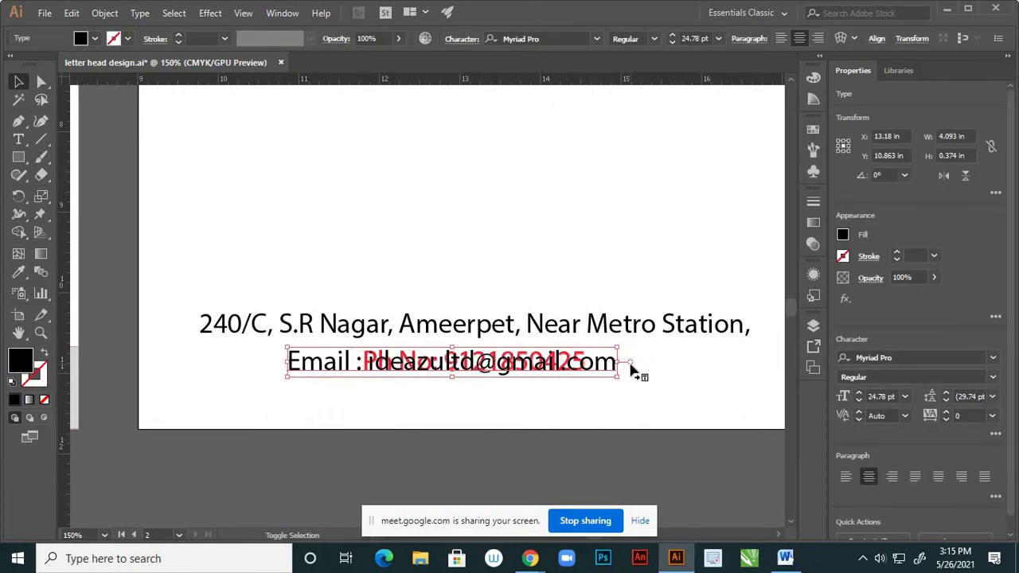
pyautogui.hotkey('shift', 'Left')
pyautogui.hotkey('shift', 'Left')
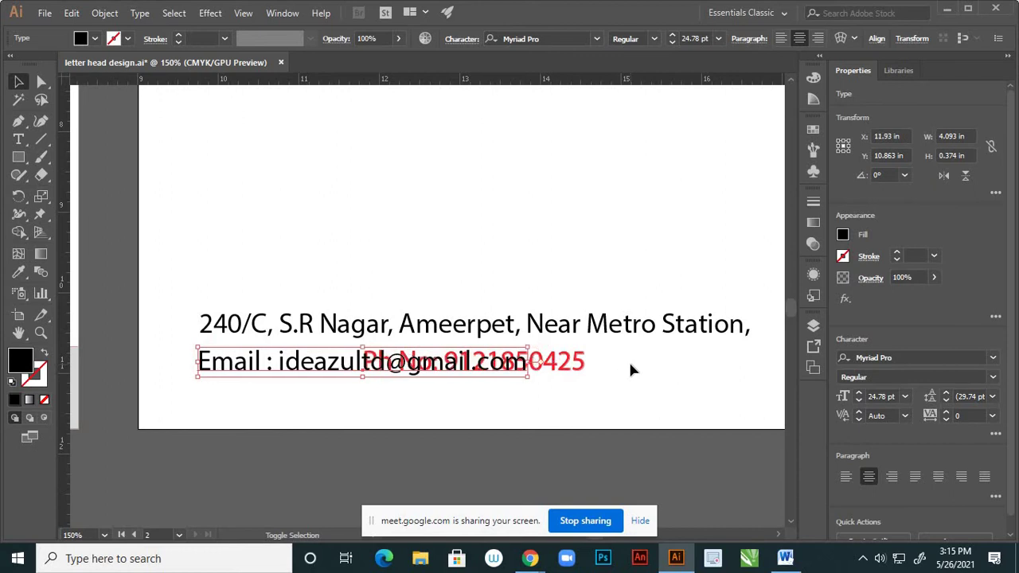
# - Nudge the red phone number text right until it sits directly after the end of the email line
pyautogui.click(587, 363)
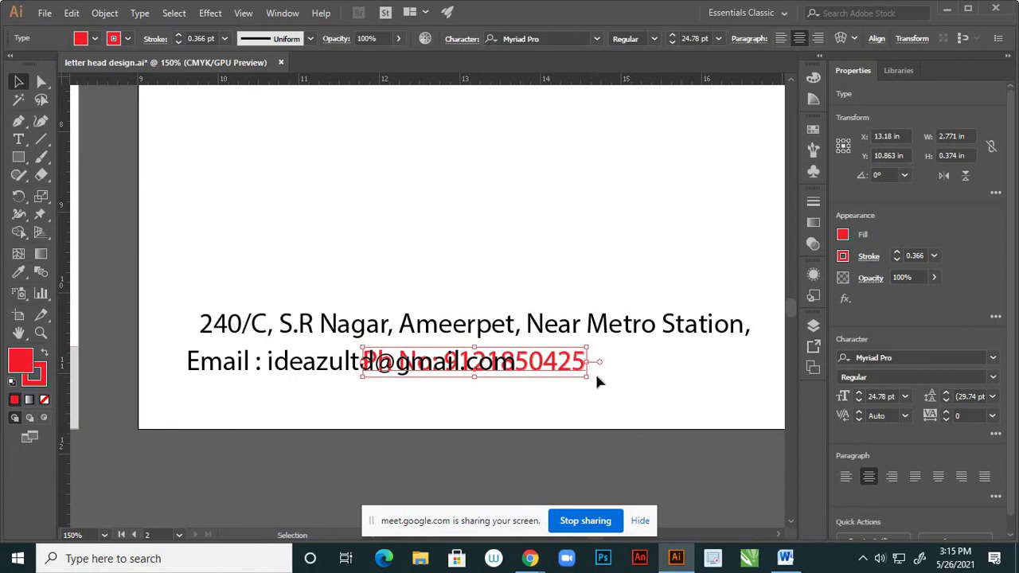
pyautogui.hotkey('shift', 'Right')
pyautogui.hotkey('shift', 'Right')
pyautogui.hotkey('shift', 'Right')
pyautogui.hotkey('shift', 'Right')
pyautogui.hotkey('shift', 'Right')
pyautogui.hotkey('shift', 'Right')
pyautogui.hotkey('shift', 'Right')
pyautogui.hotkey('shift', 'Right')
pyautogui.hotkey('shift', 'Right')
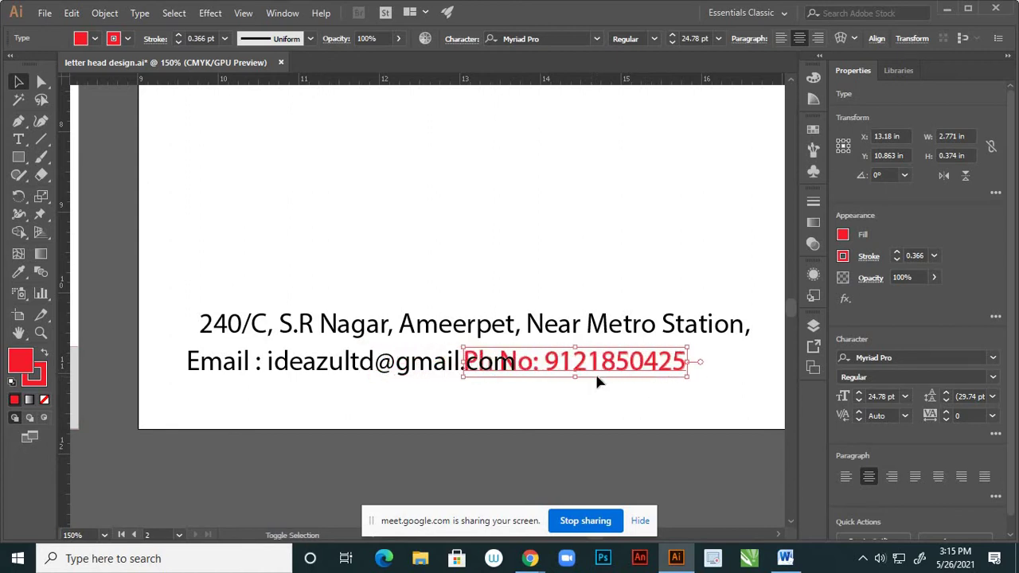
pyautogui.hotkey('shift', 'Right')
pyautogui.hotkey('shift', 'Right')
pyautogui.hotkey('shift', 'Right')
pyautogui.hotkey('shift', 'Right')
pyautogui.hotkey('shift', 'Right')
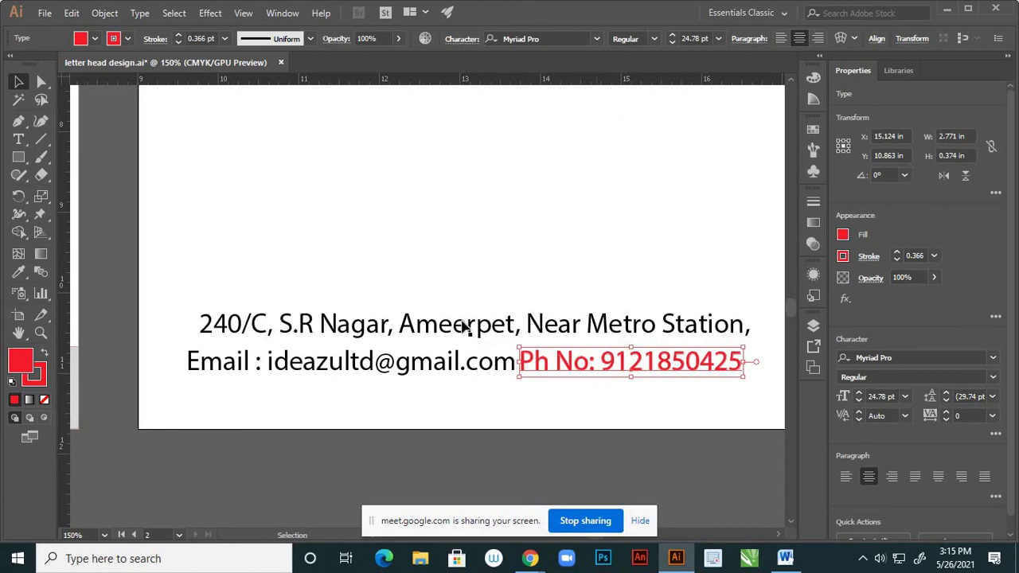
# - Group the email line and the red phone number text at the second artboard's bottom
pyautogui.click(503, 363)
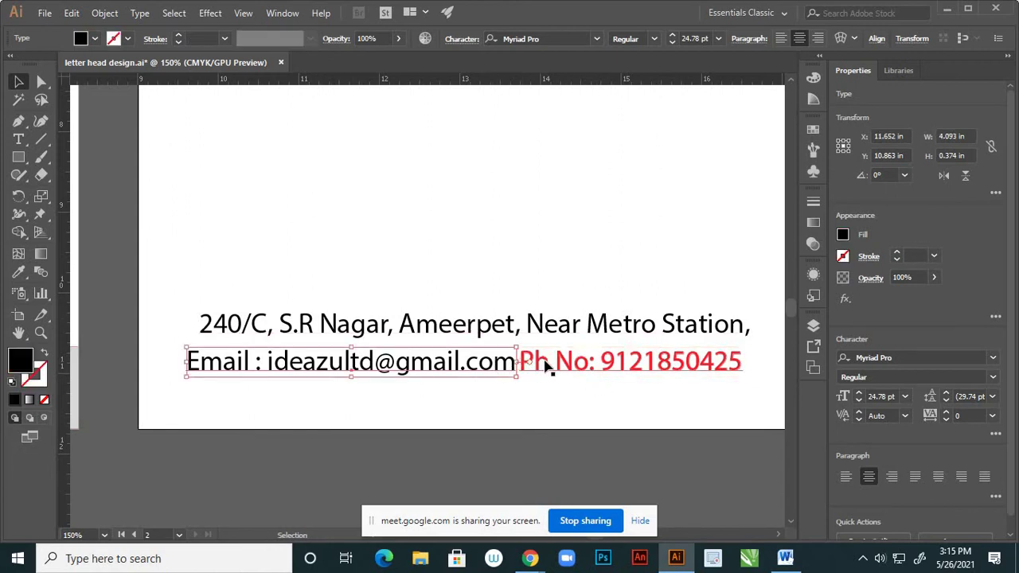
pyautogui.keyDown('shift'); pyautogui.click(549, 363); pyautogui.keyUp('shift')
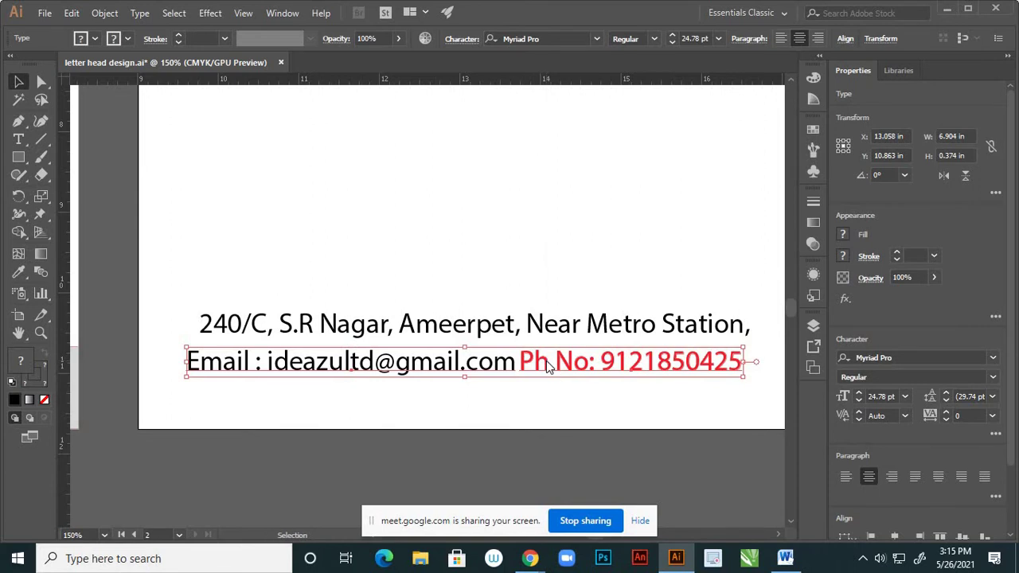
pyautogui.rightClick(548, 365)
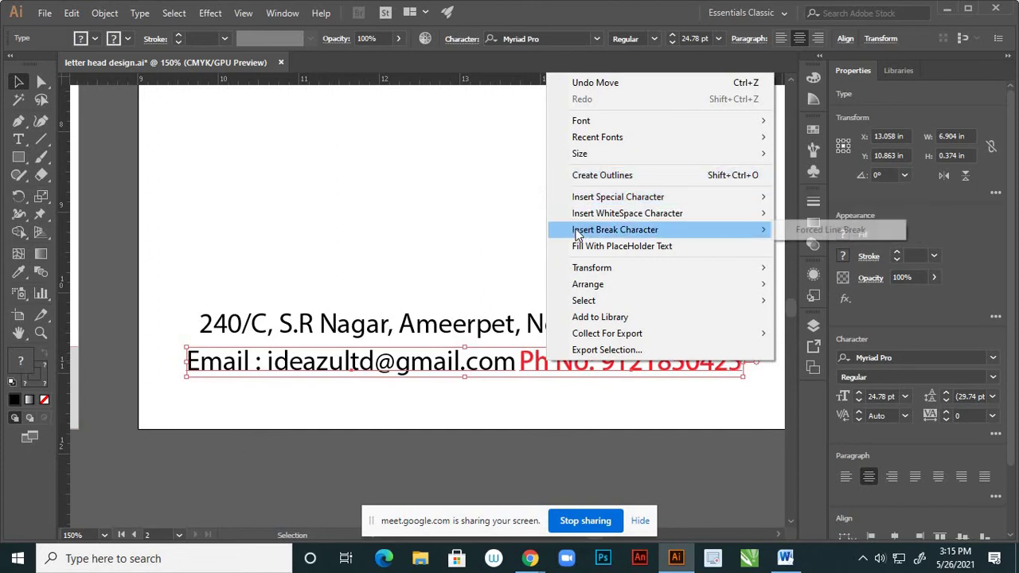
pyautogui.click(117, 14)
pyautogui.click(117, 15)
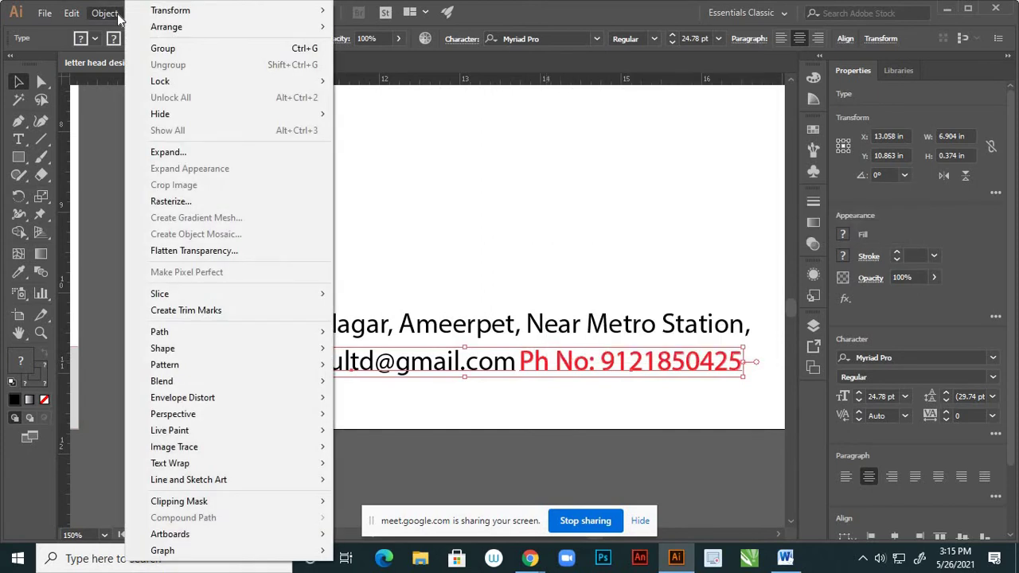
pyautogui.click(162, 49)
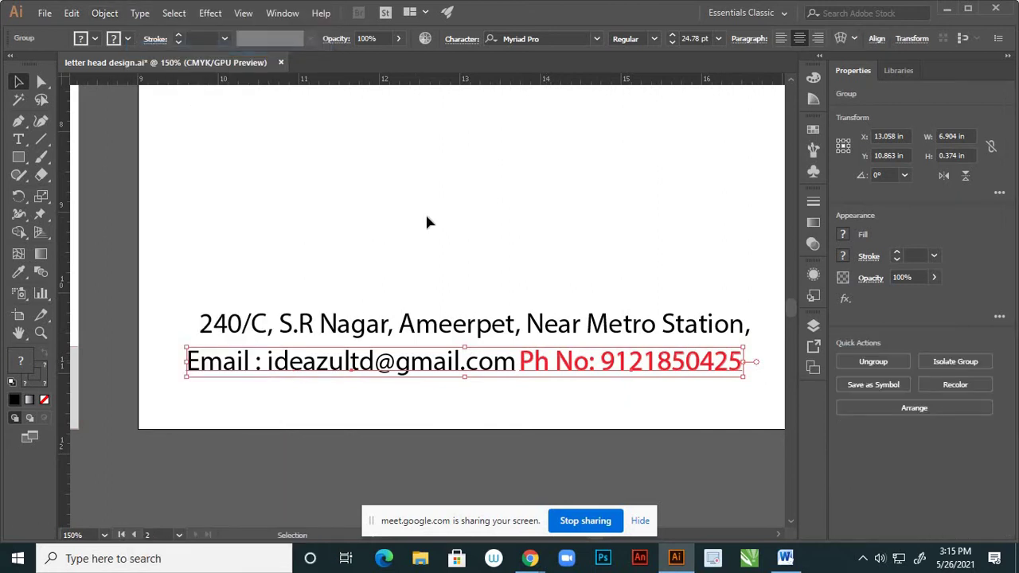
# - Align the logo, the address line and the grouped email and phone line to a common horizontal centre
pyautogui.hotkey('ctrl', '-')
pyautogui.hotkey('ctrl', '-')
pyautogui.hotkey('ctrl', '-')
pyautogui.hotkey('ctrl', '-')
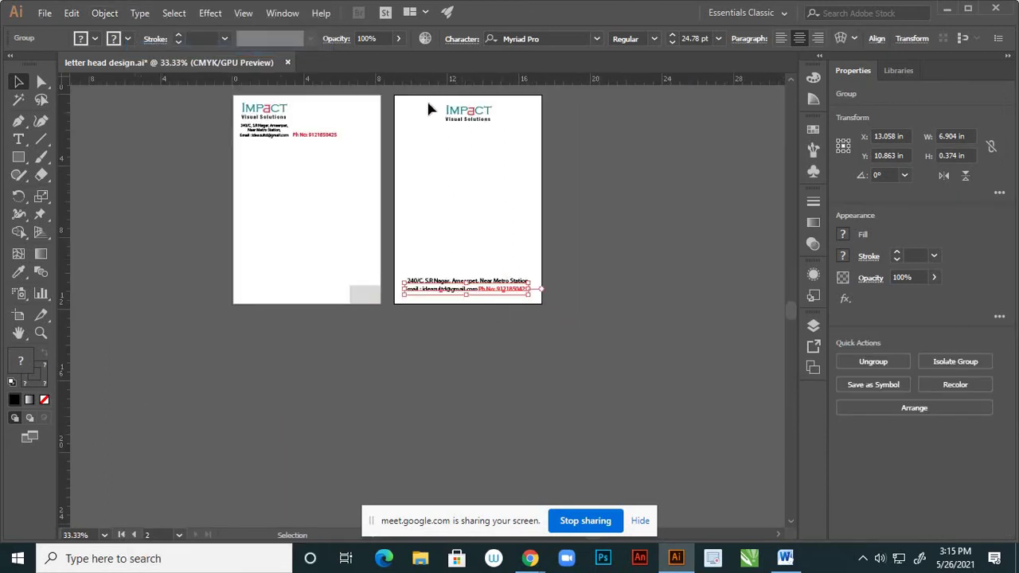
pyautogui.moveTo(476, 241); pyautogui.dragTo(501, 307)
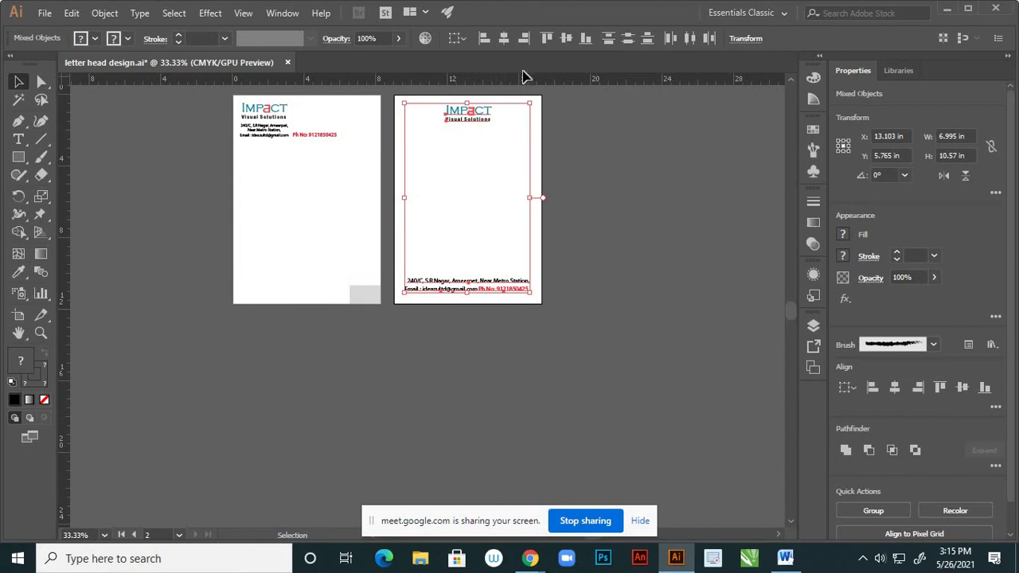
pyautogui.click(505, 40)
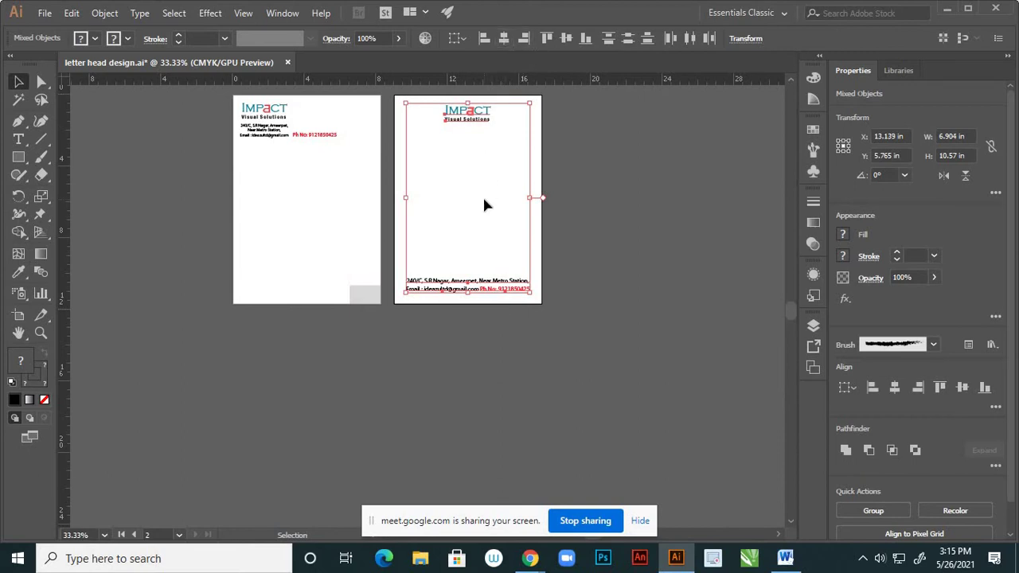
pyautogui.click(500, 307)
# - Insert a space before the red phone number text to separate it from the email address
pyautogui.scroll(2, 430, 315)
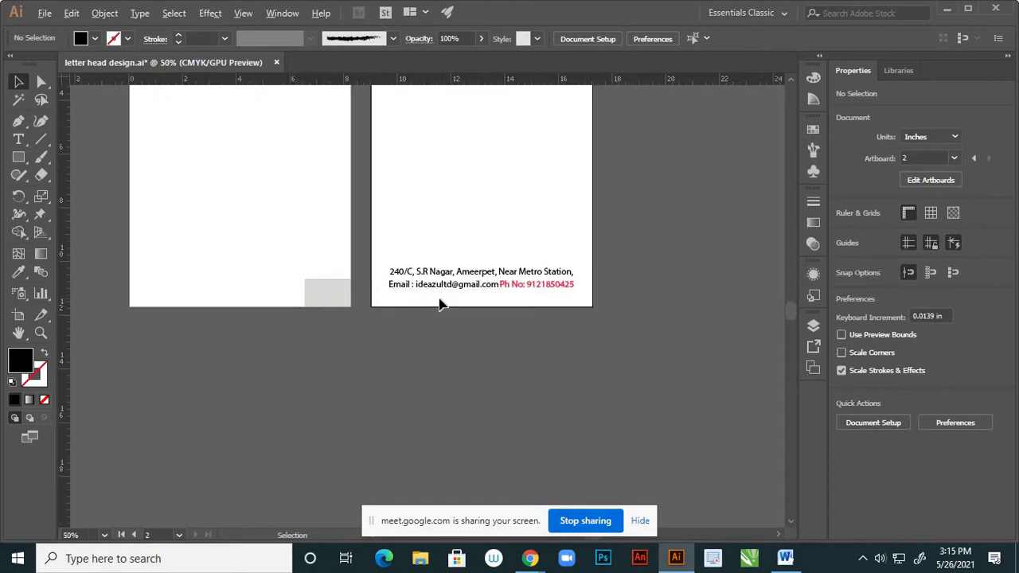
pyautogui.scroll(1, 516, 291)
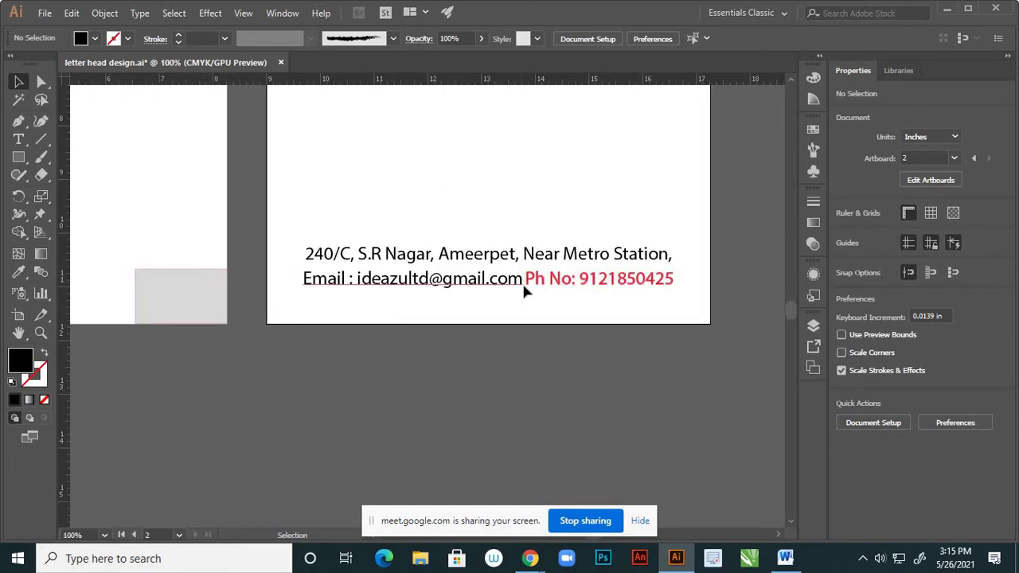
pyautogui.click(19, 140)
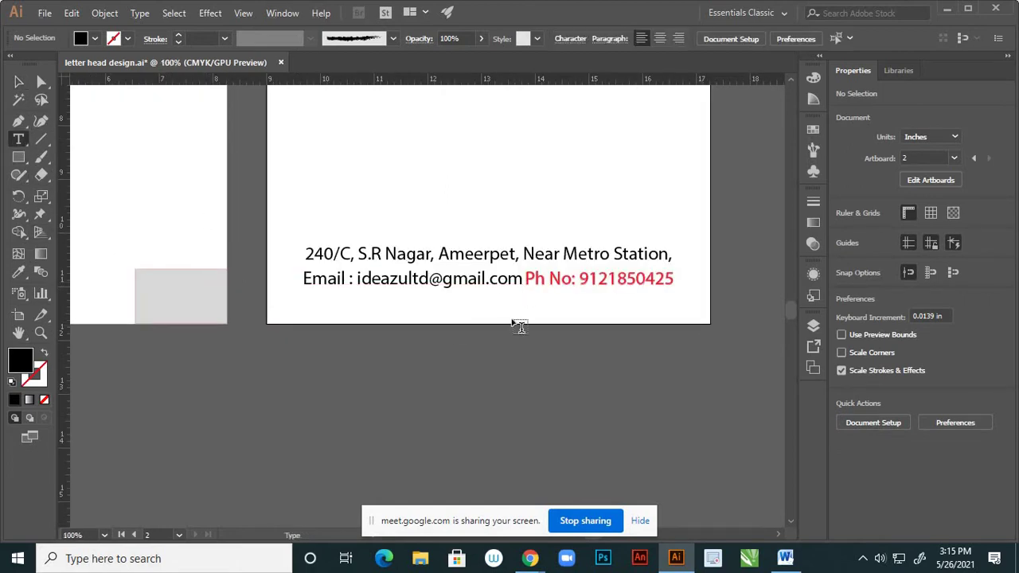
pyautogui.click(526, 281)
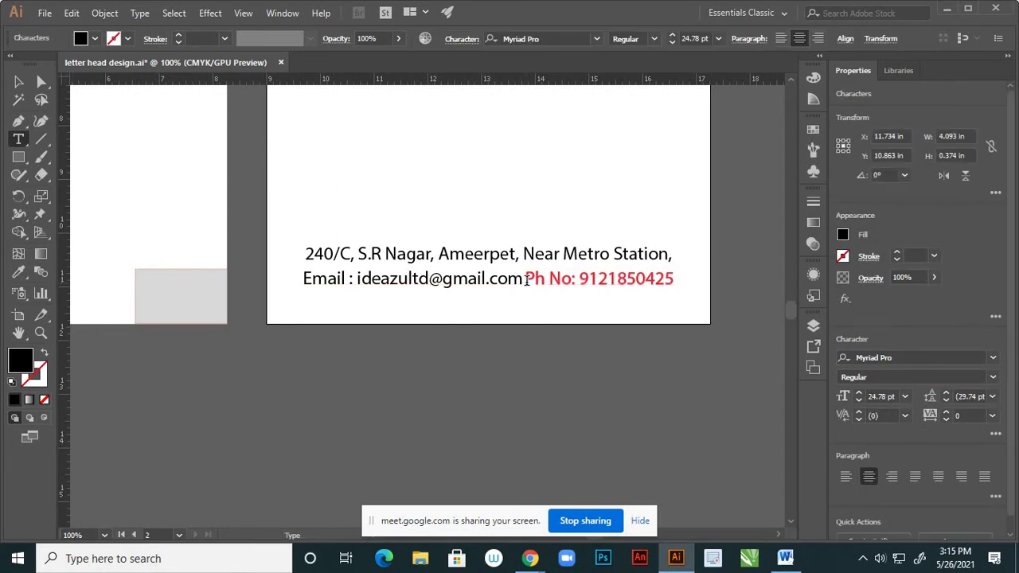
pyautogui.click(527, 283)
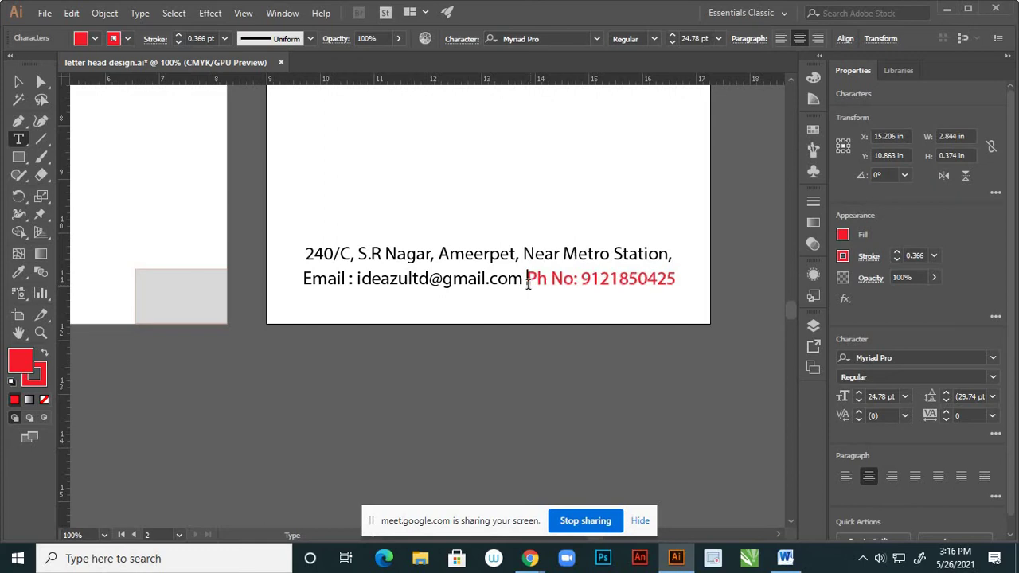
pyautogui.click(18, 81)
pyautogui.click(619, 380)
# - Enlarge the logo at the second artboard's top proportionally about its centre
pyautogui.keyDown('alt'); pyautogui.scroll(-3, 623, 380); pyautogui.keyUp('alt')
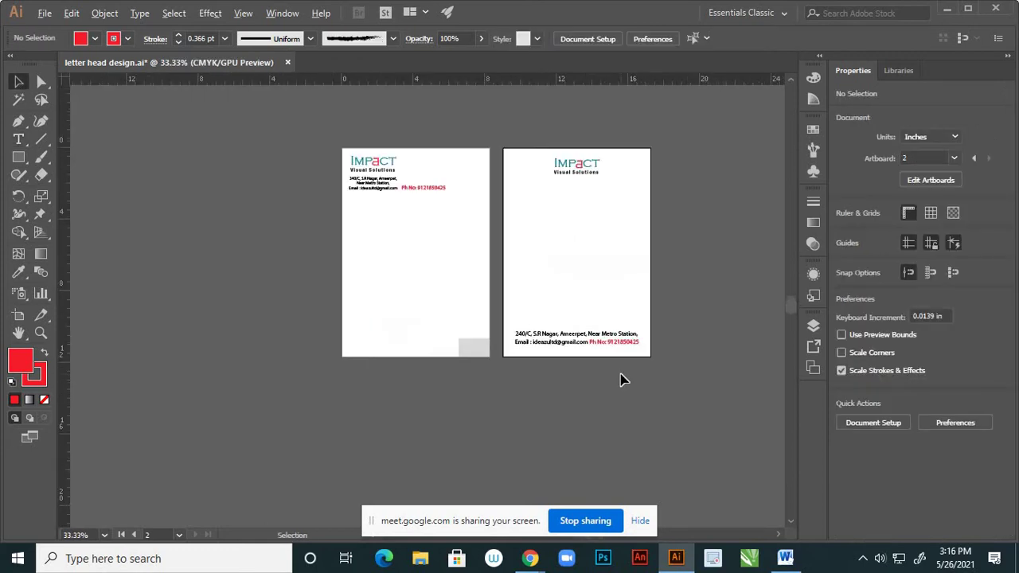
pyautogui.scroll(-1, 607, 366)
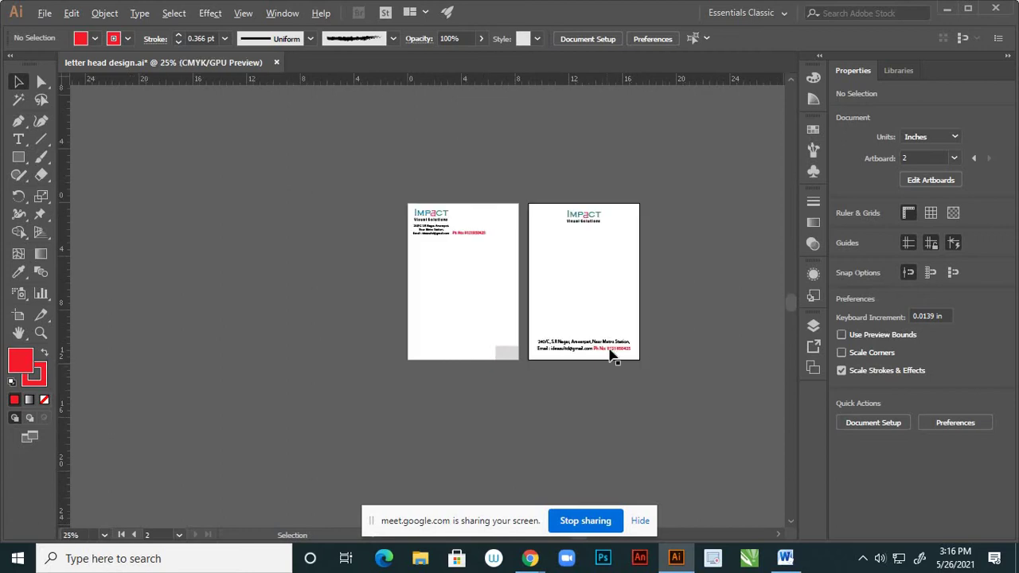
pyautogui.scroll(1, 644, 342)
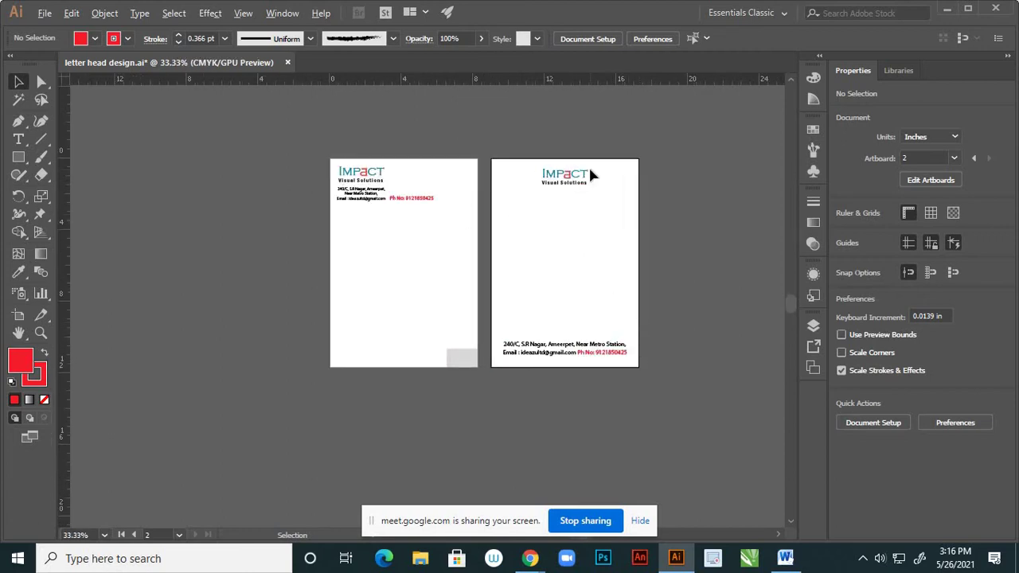
pyautogui.scroll(2, 588, 165)
pyautogui.scroll(-3, 578, 209)
pyautogui.scroll(3, 582, 191)
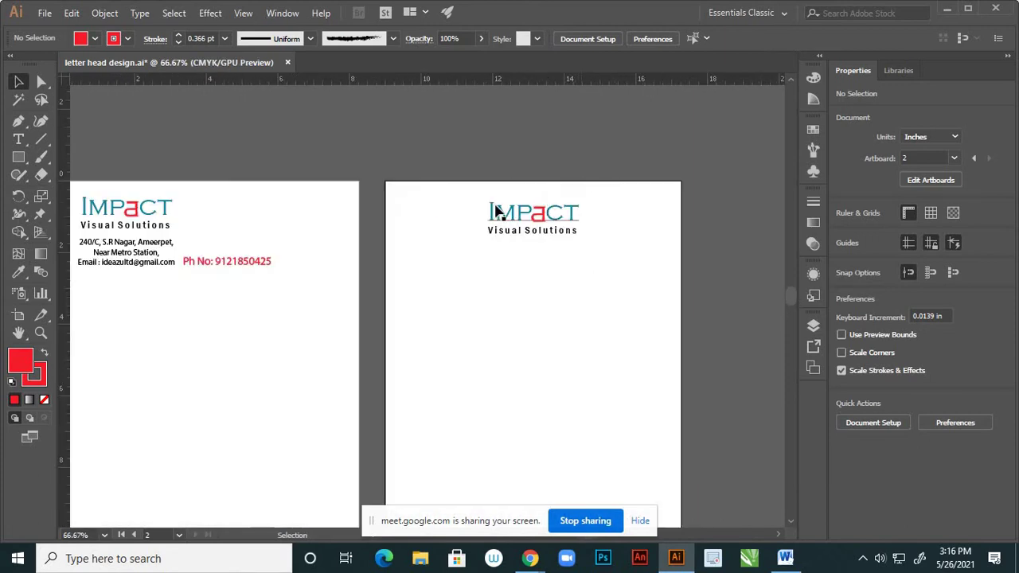
pyautogui.moveTo(480, 200); pyautogui.dragTo(598, 271)
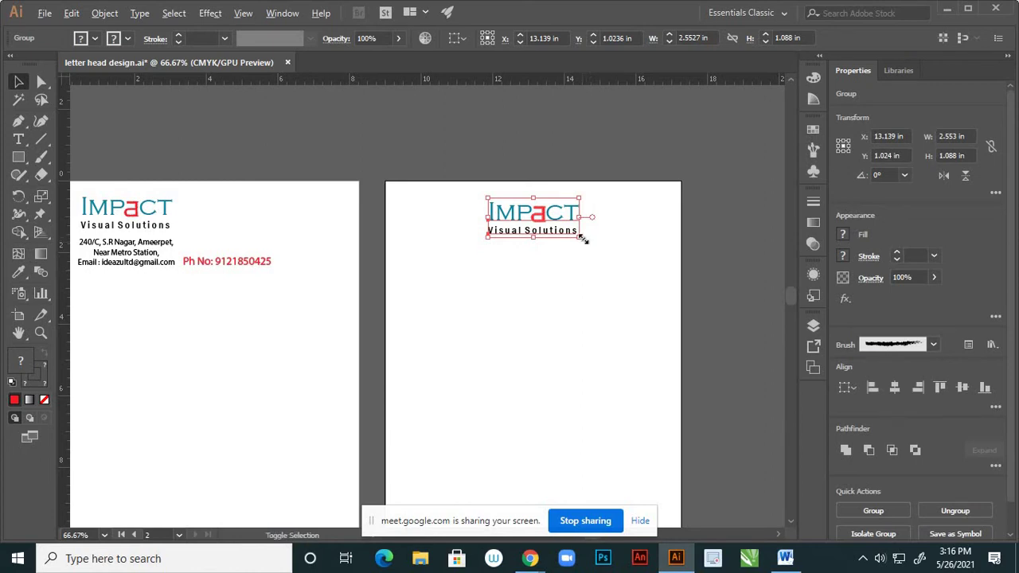
pyautogui.moveTo(580, 236); pyautogui.dragTo(597, 248)
pyautogui.click(597, 300)
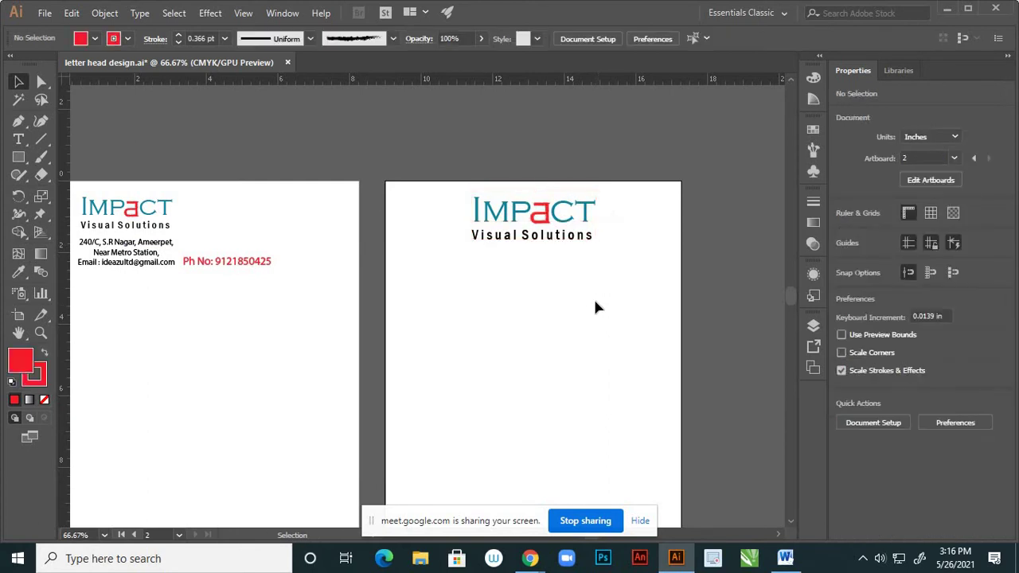
pyautogui.hotkey('ctrl', '-')
pyautogui.keyDown('alt'); pyautogui.scroll(-3, 589, 314); pyautogui.keyUp('alt')
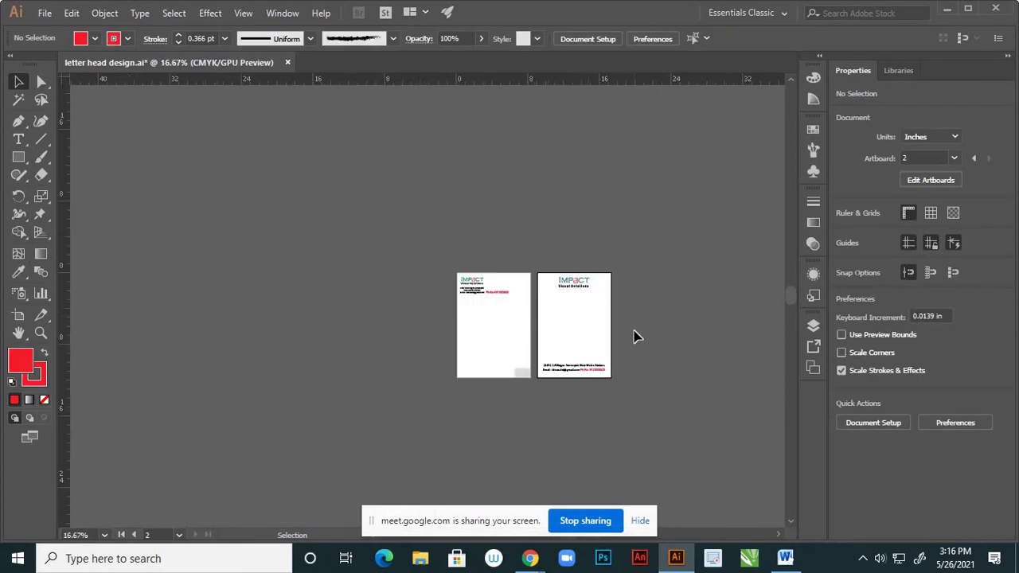
pyautogui.scroll(2, 624, 359)
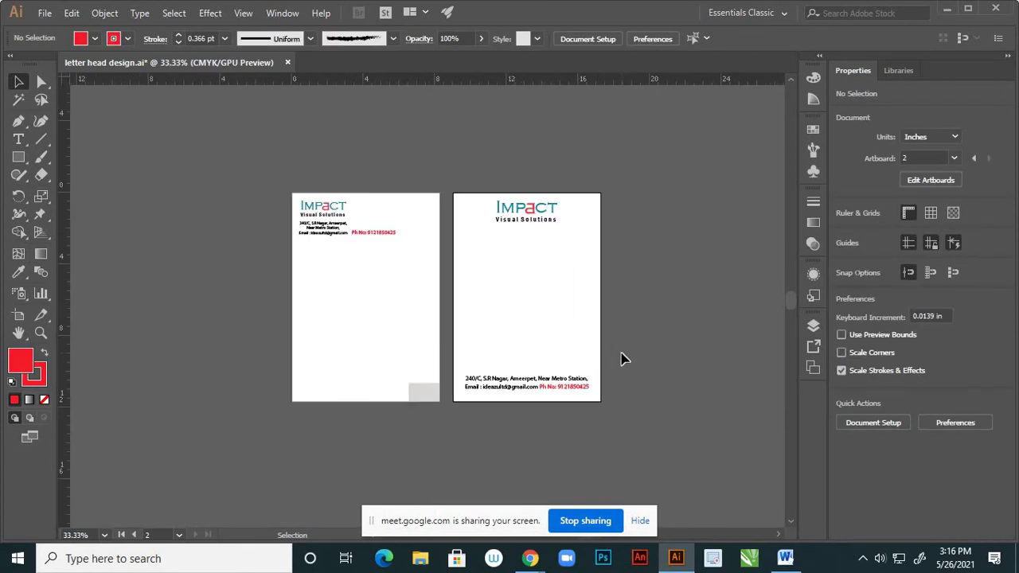
# - Save the letterhead document
pyautogui.press('ctrl')
pyautogui.hotkey('ctrl', 's')
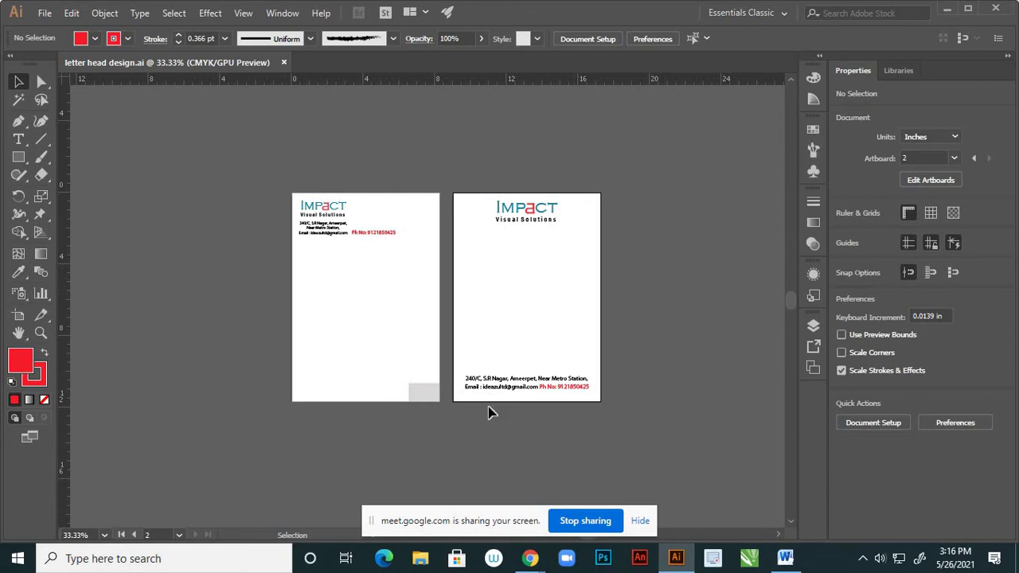
# - Unlock layer 1 and set the fill of the grey rectangle in the first artboard's bottom-right corner to BFBEBE
pyautogui.click(422, 398)
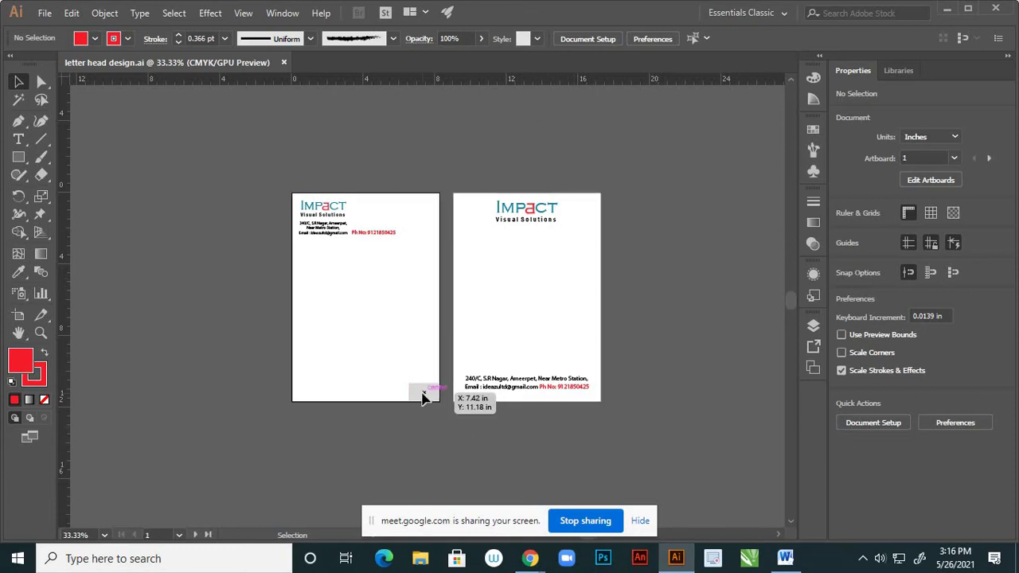
pyautogui.click(814, 325)
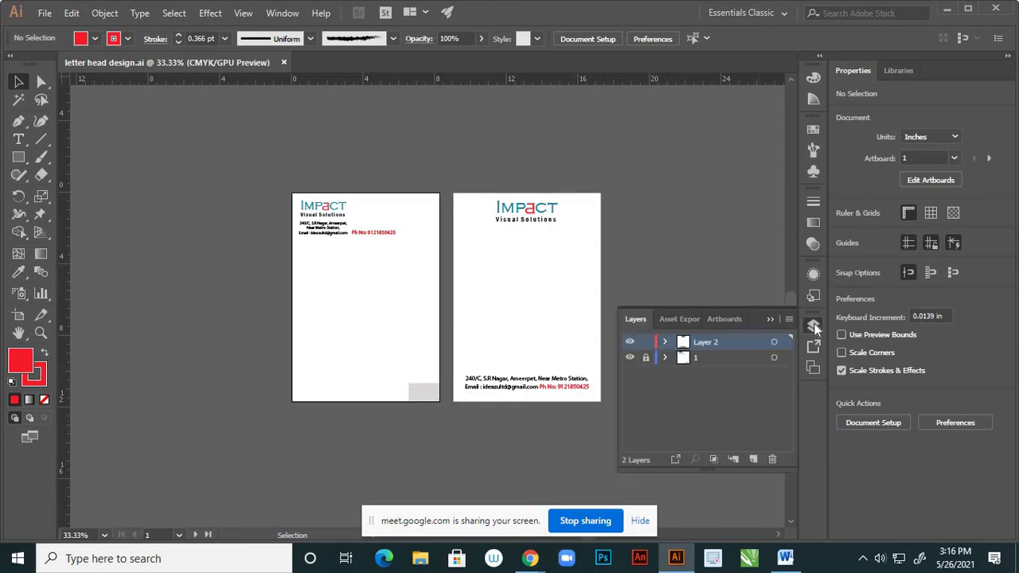
pyautogui.click(646, 358)
pyautogui.scroll(1, 434, 423)
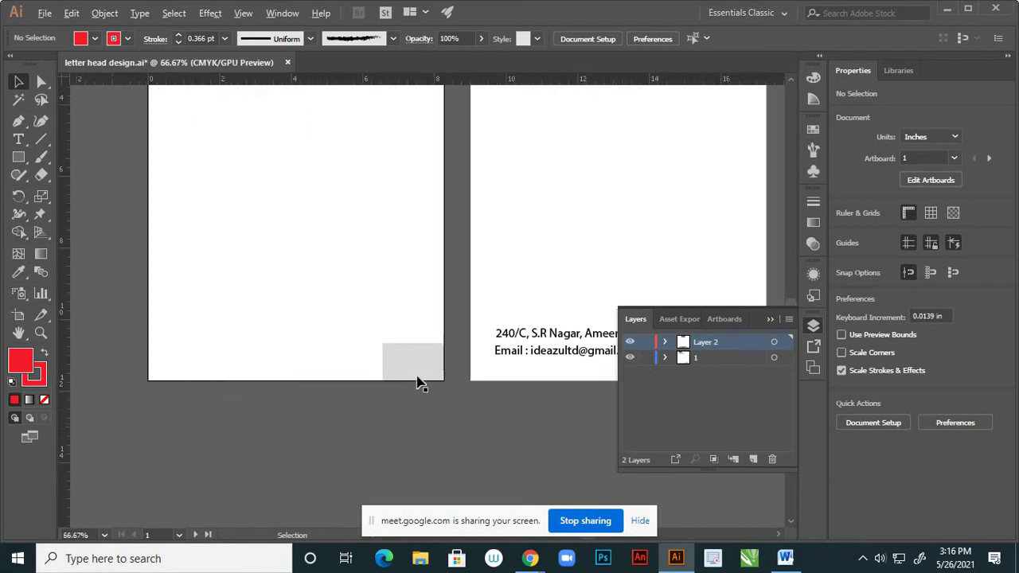
pyautogui.click(415, 360)
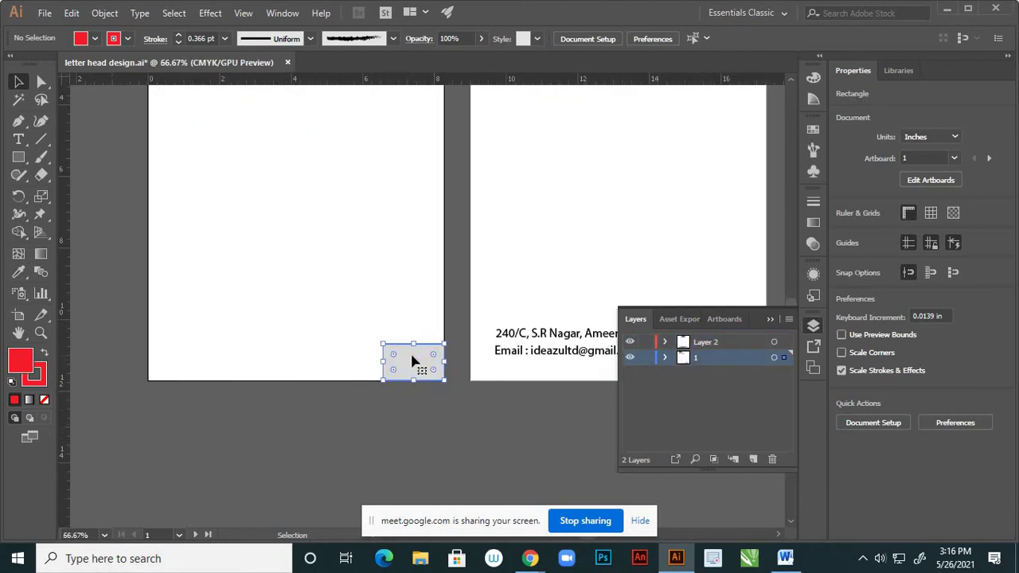
pyautogui.doubleClick(20, 362)
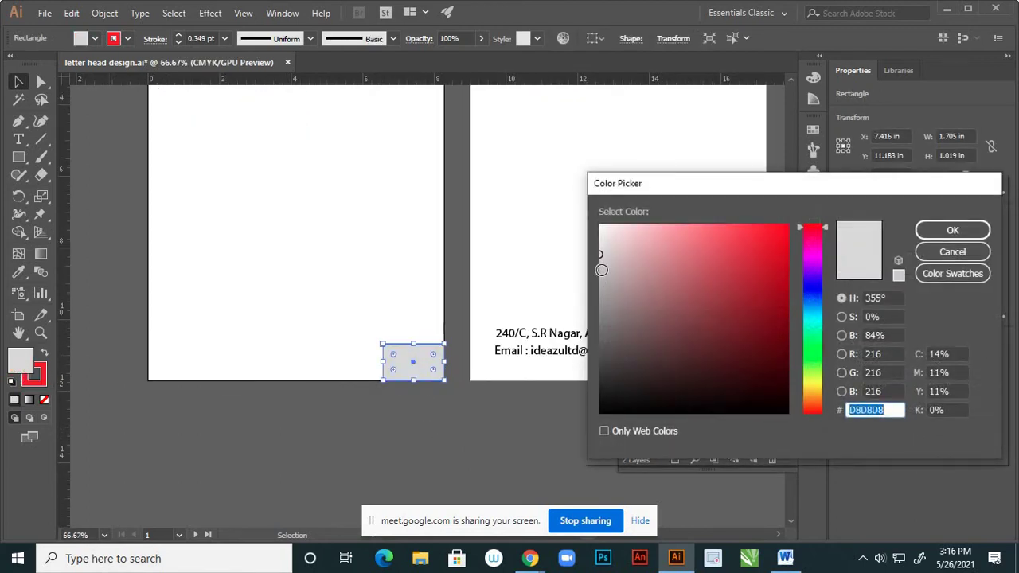
pyautogui.click(952, 230)
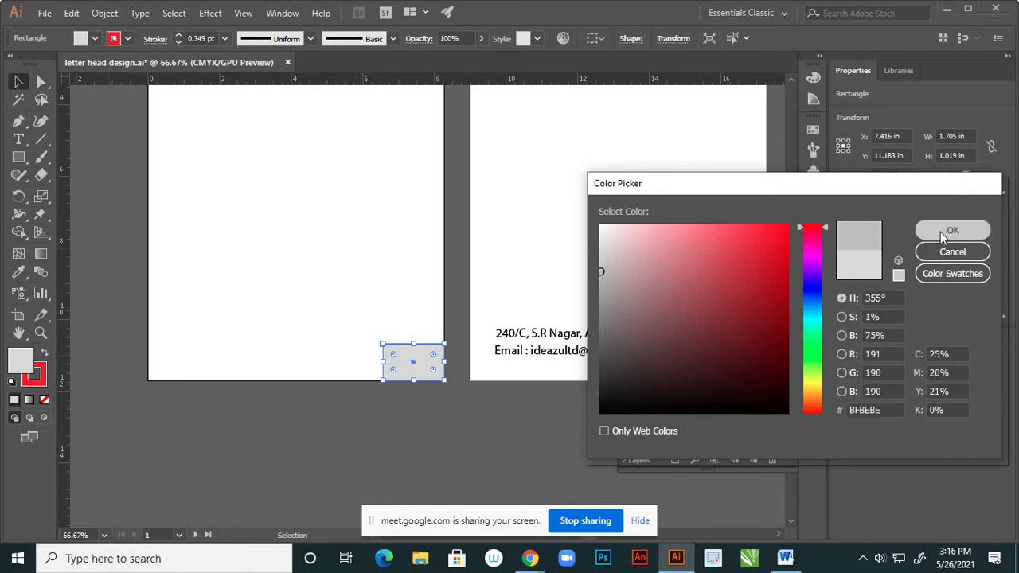
# - Lock layer 1 again and save the document
pyautogui.click(646, 357)
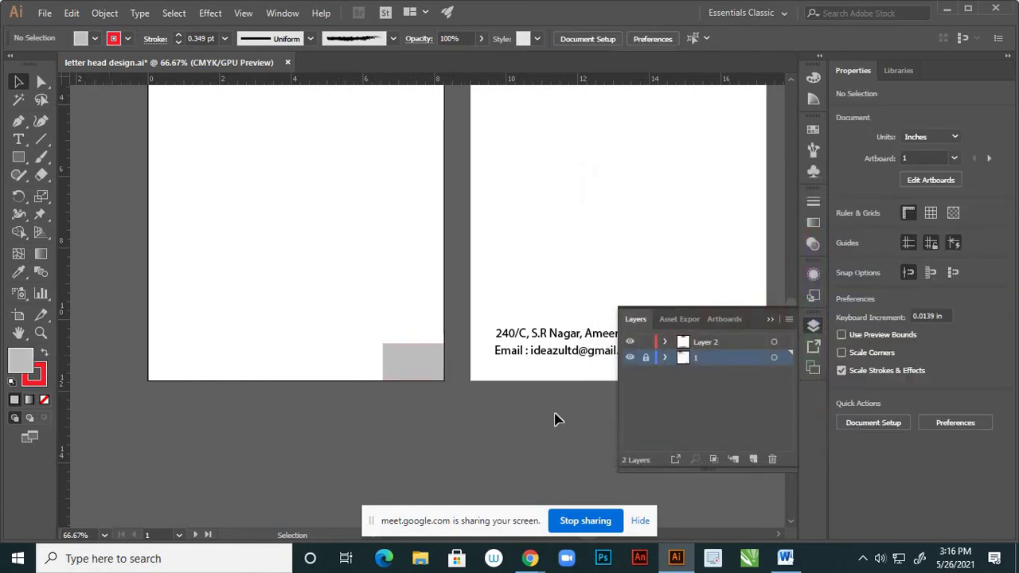
pyautogui.click(769, 321)
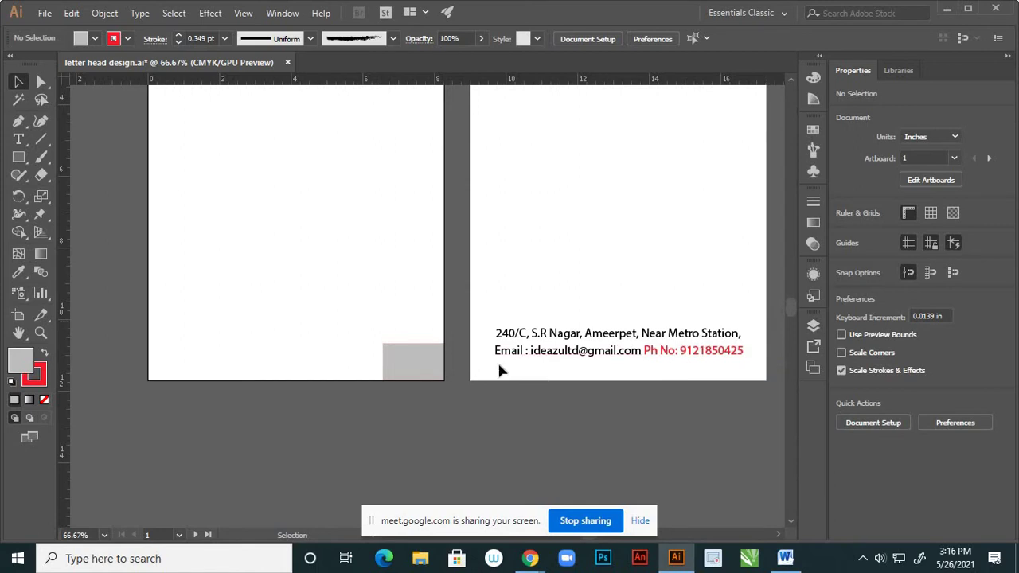
pyautogui.scroll(-4, 473, 374)
pyautogui.scroll(1, 542, 394)
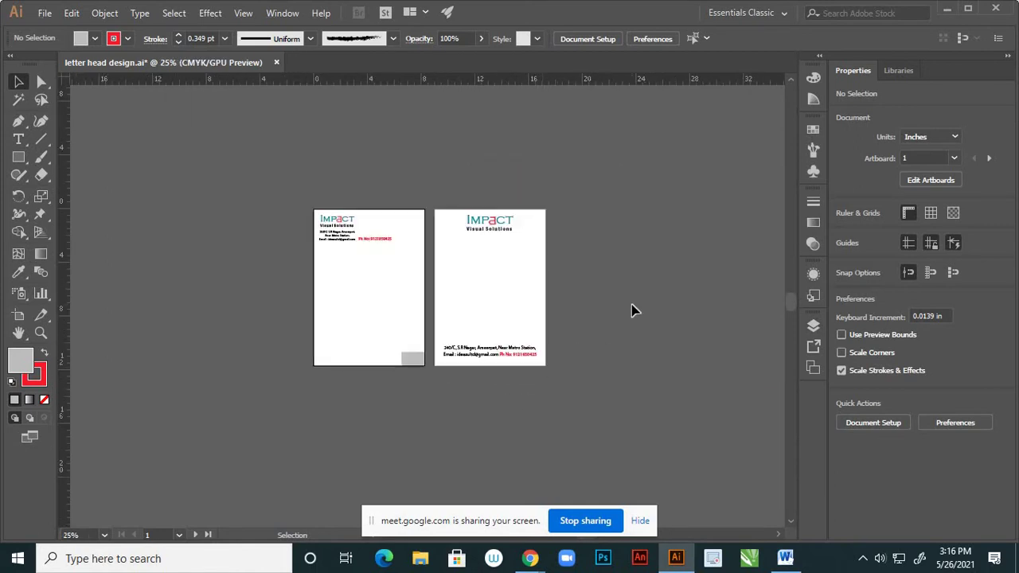
pyautogui.press('a')
pyautogui.hotkey('ctrl', 's')
pyautogui.press('v')
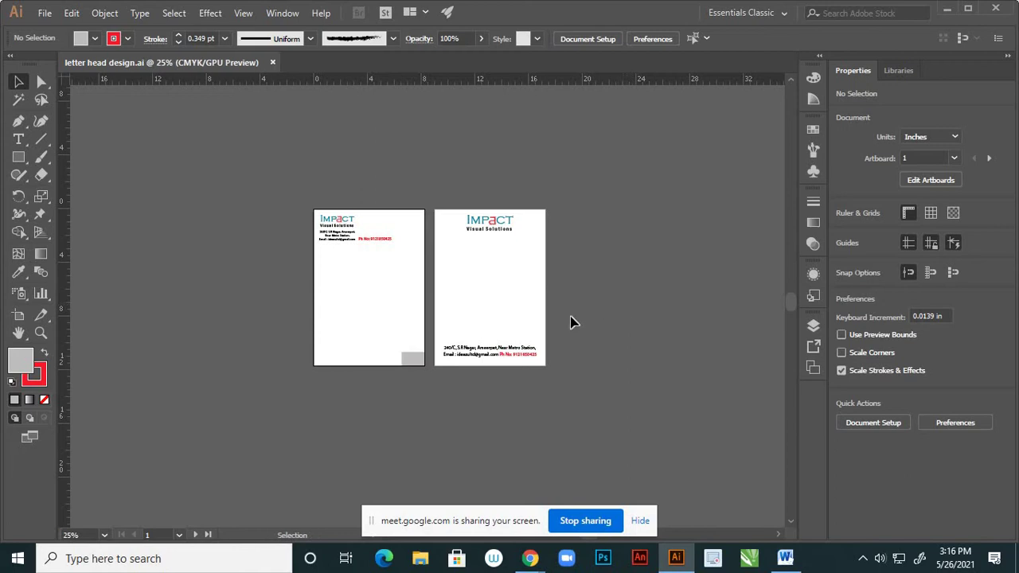
# - Duplicate the second artboard together with its artwork to its right using the Artboard tool
pyautogui.scroll(2, 553, 331)
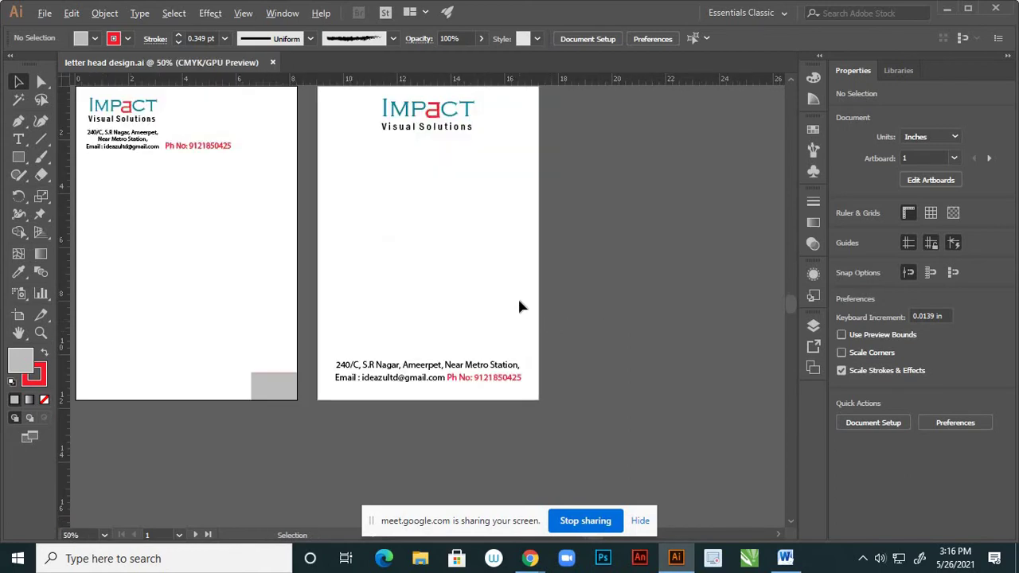
pyautogui.scroll(-1, 519, 306)
pyautogui.scroll(1, 519, 307)
pyautogui.click(474, 255)
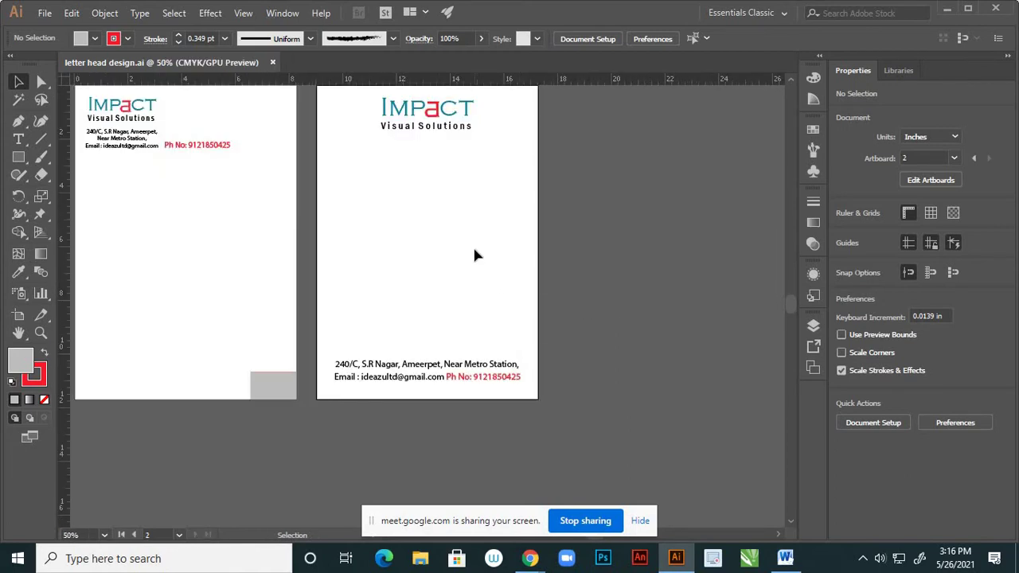
pyautogui.click(23, 317)
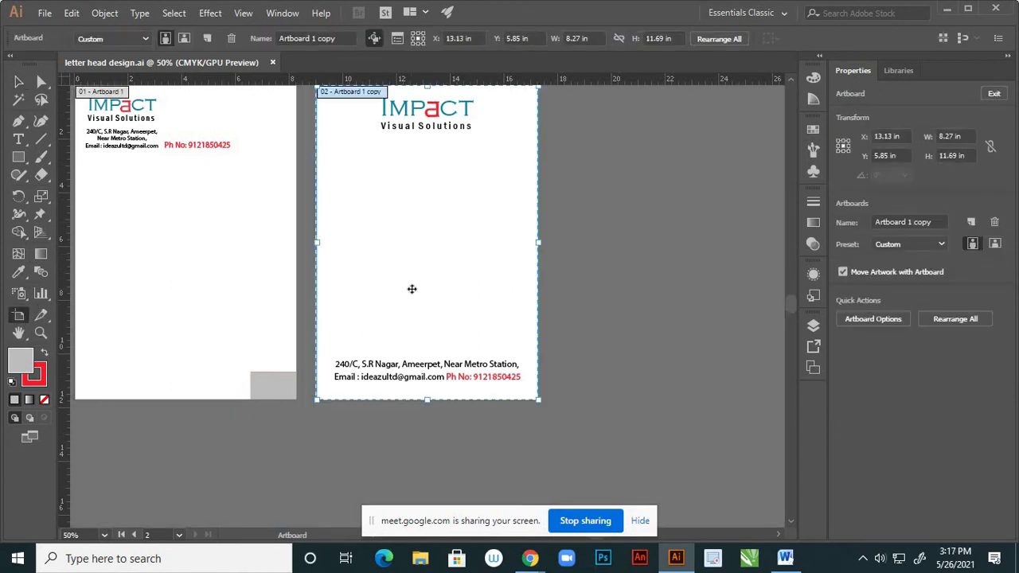
pyautogui.moveTo(423, 268); pyautogui.dragTo(664, 264)
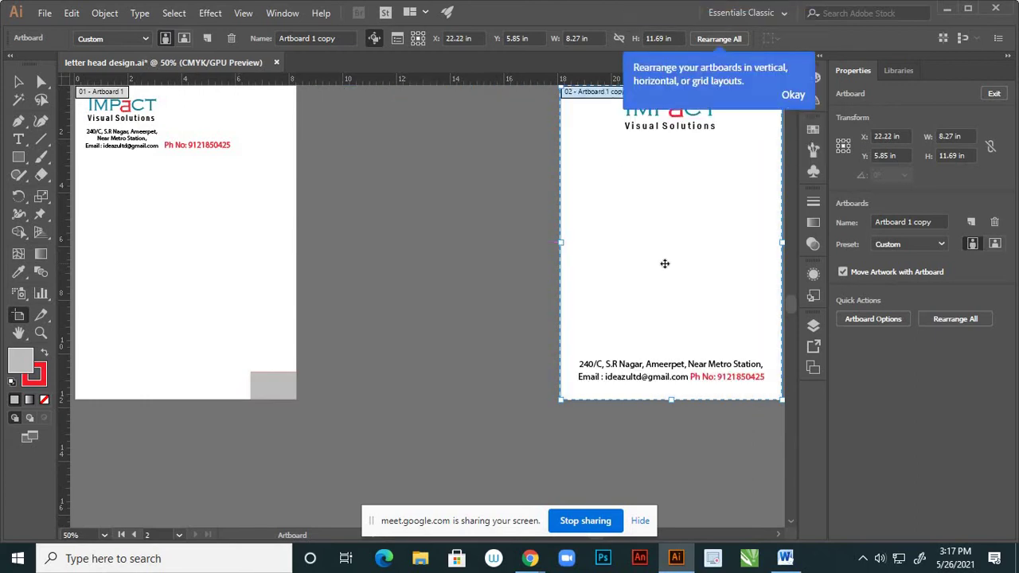
pyautogui.hotkey('ctrl', 'z')
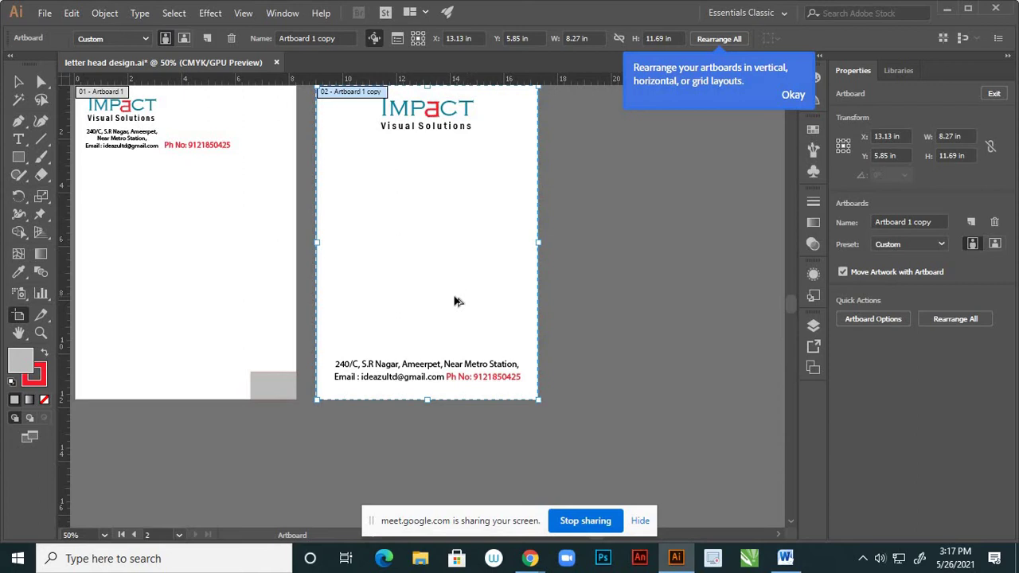
pyautogui.moveTo(485, 298); pyautogui.dragTo(698, 299)
pyautogui.click(484, 453)
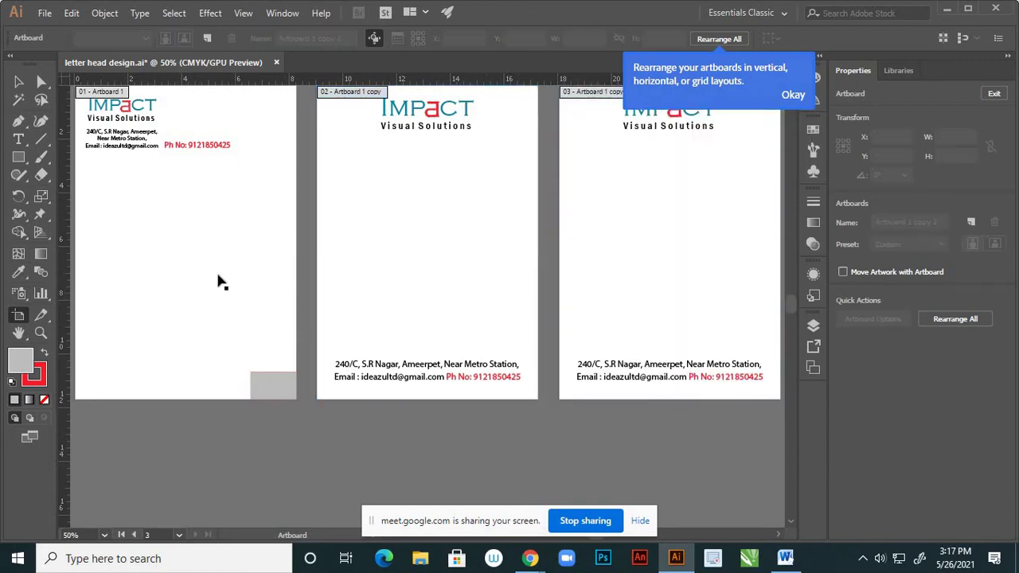
pyautogui.click(18, 81)
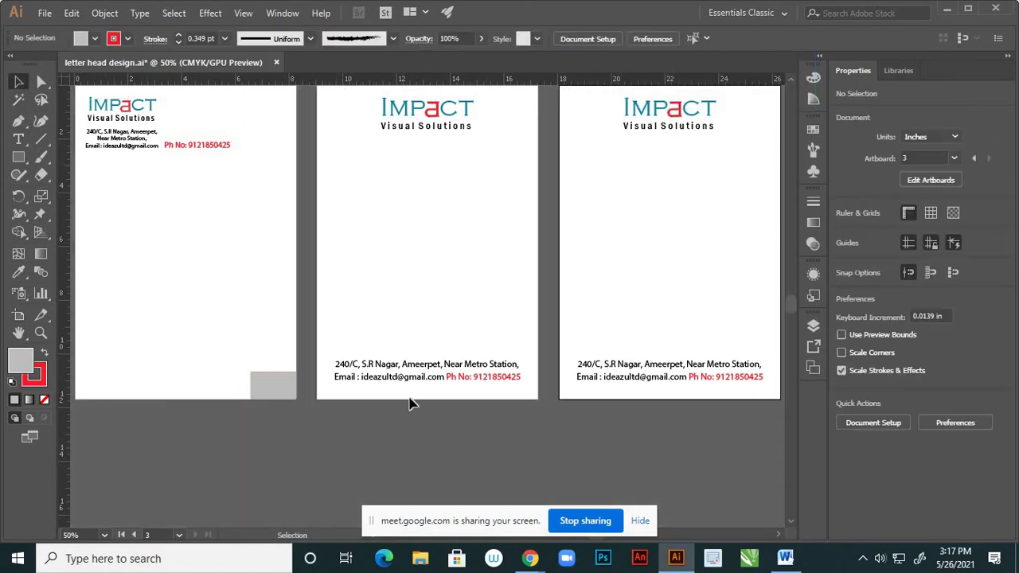
pyautogui.hotkey('ctrl', '-')
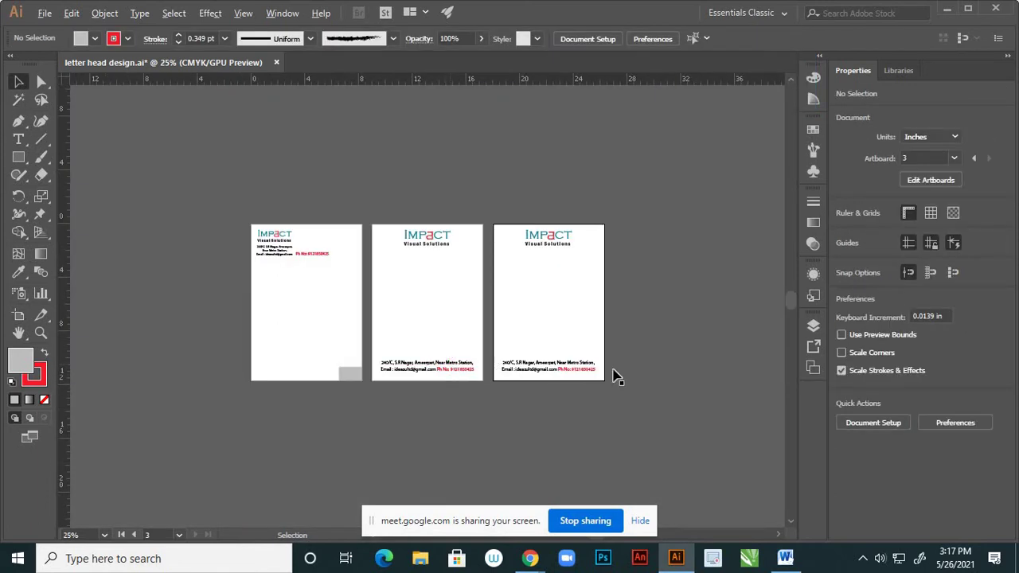
# - Identify what each layer holds by toggling its visibility, and cut all artwork from the third artboard
pyautogui.click(813, 327)
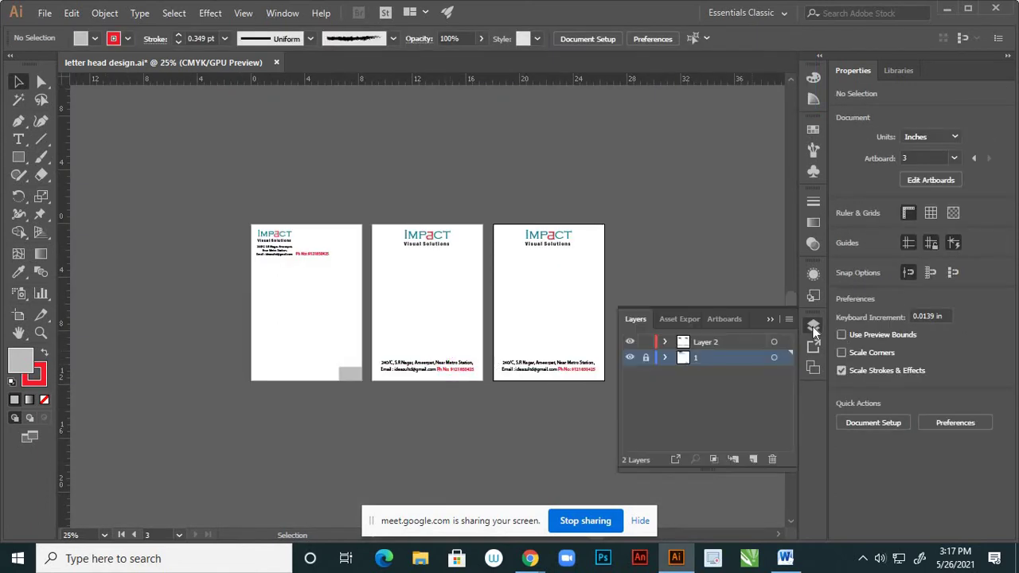
pyautogui.click(631, 357)
pyautogui.click(630, 357)
pyautogui.click(630, 342)
pyautogui.click(630, 342)
pyautogui.hotkey('ctrl', 'alt', 'a')
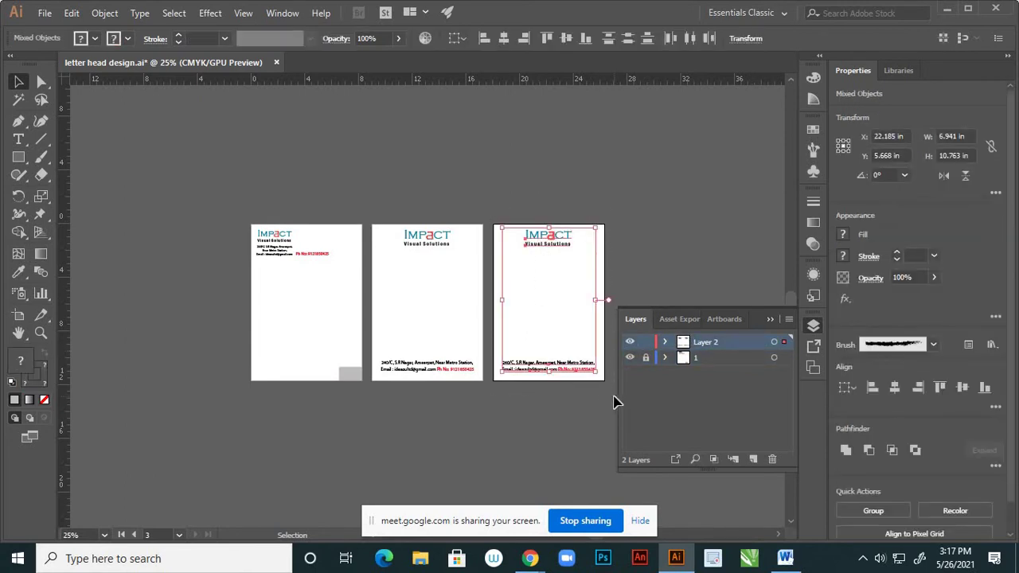
pyautogui.hotkey('ctrl', 'x')
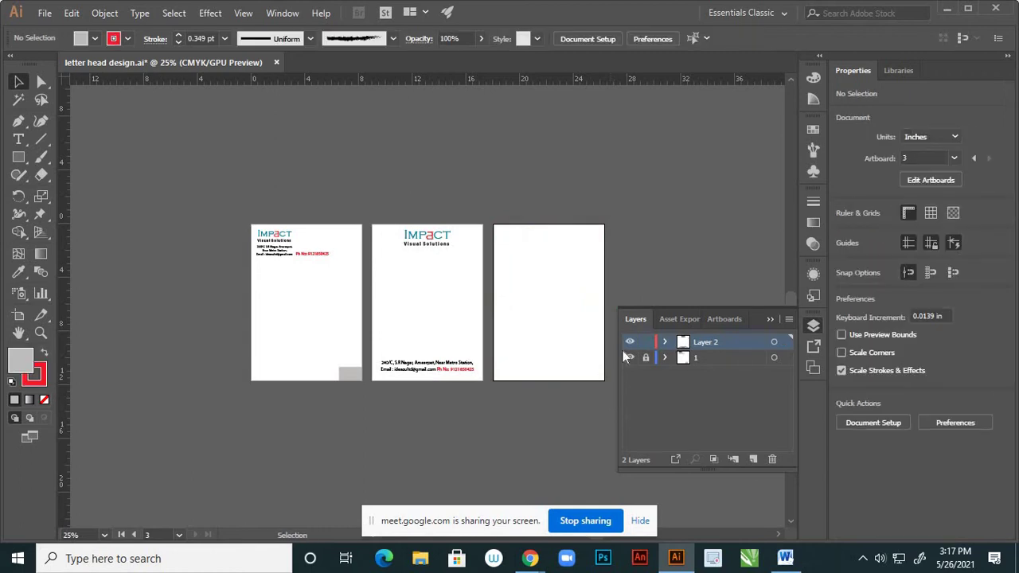
# - Lock Layer 2 and rename it 2
pyautogui.click(645, 343)
pyautogui.doubleClick(700, 341)
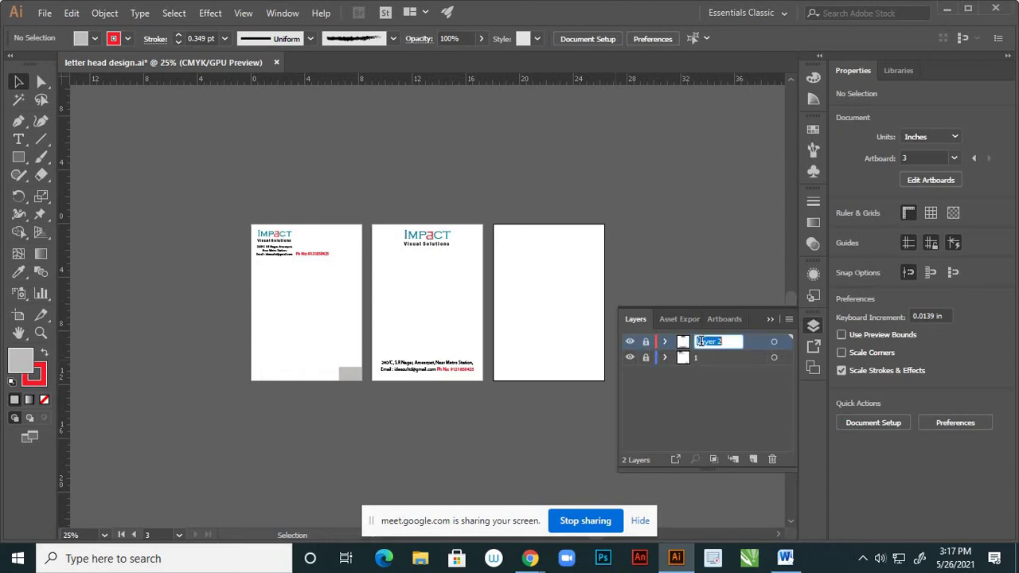
pyautogui.write('2')
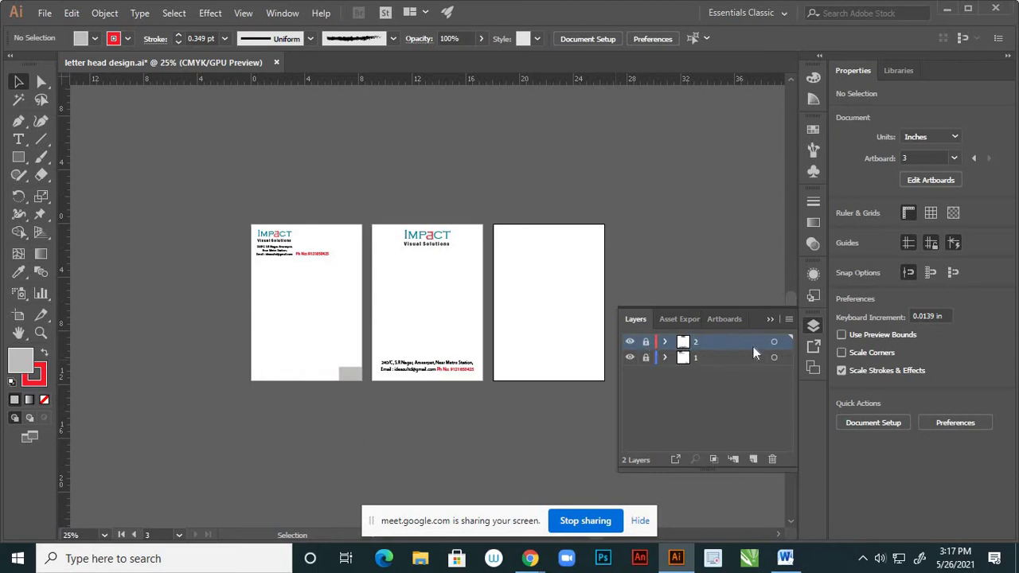
pyautogui.press('Return')
# - Create a new layer above layer 2 and paste the cut artwork in place on the third artboard
pyautogui.click(752, 460)
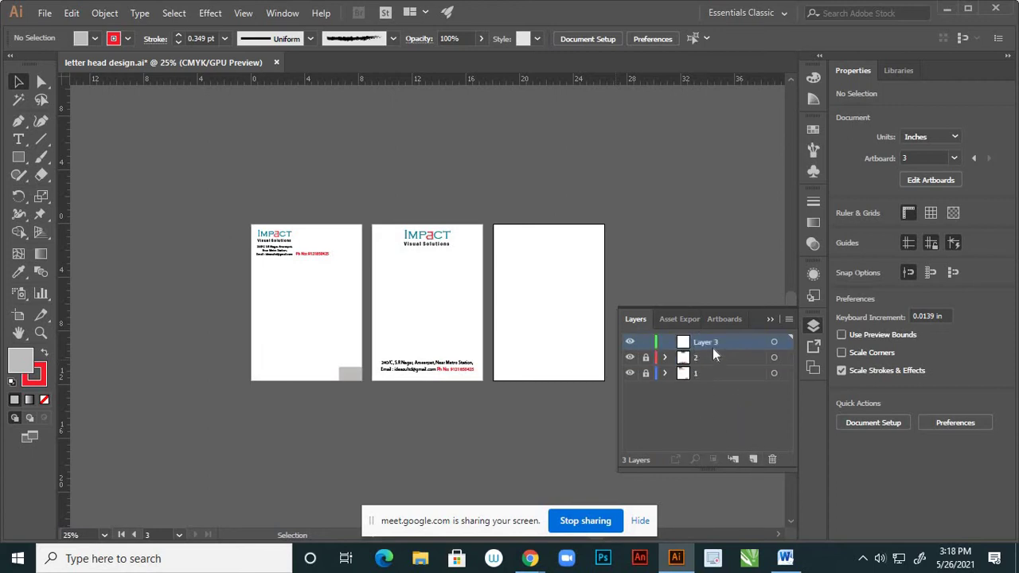
pyautogui.hotkey('ctrl', 'shift', 'v')
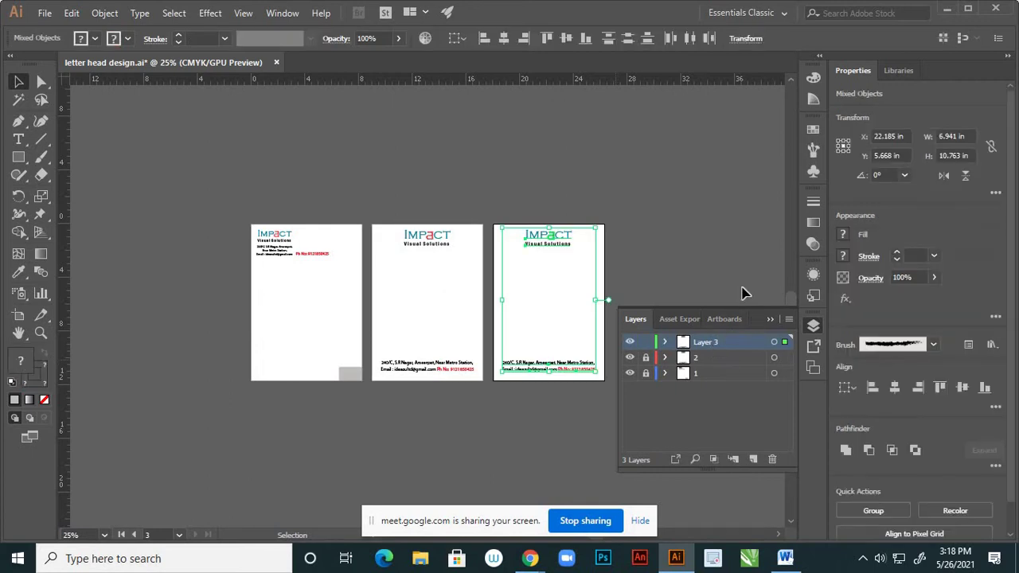
pyautogui.click(740, 286)
pyautogui.click(769, 321)
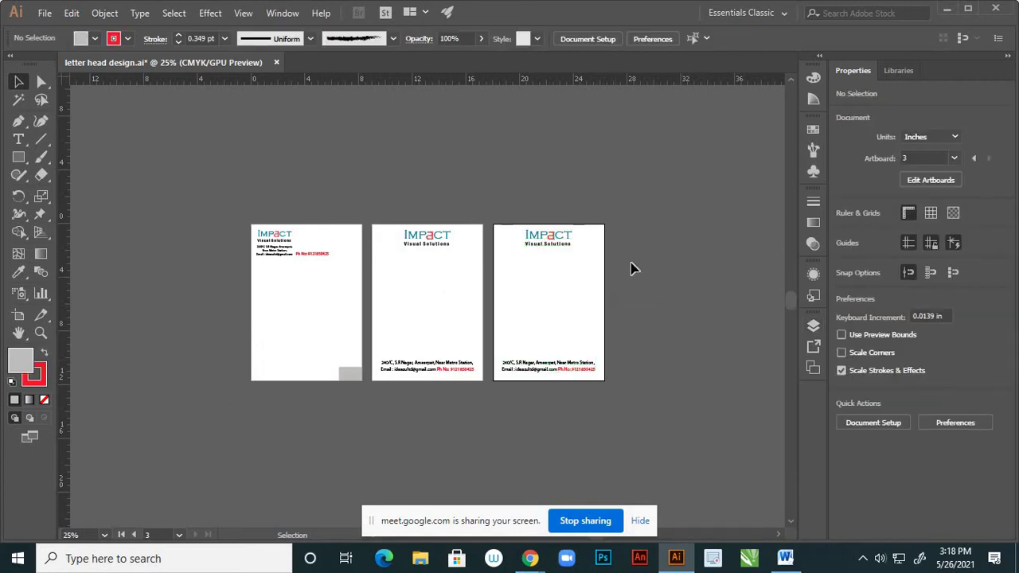
# - Enlarge the logo on the third artboard proportionally about its centre to about 4.84 in wide
pyautogui.scroll(1, 570, 261)
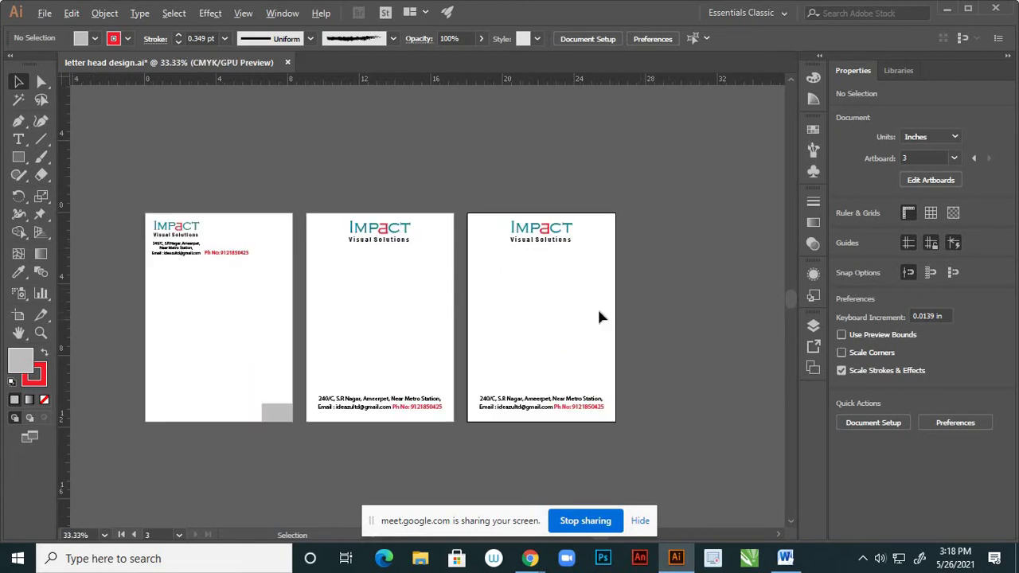
pyautogui.scroll(2, 608, 293)
pyautogui.scroll(-2, 613, 303)
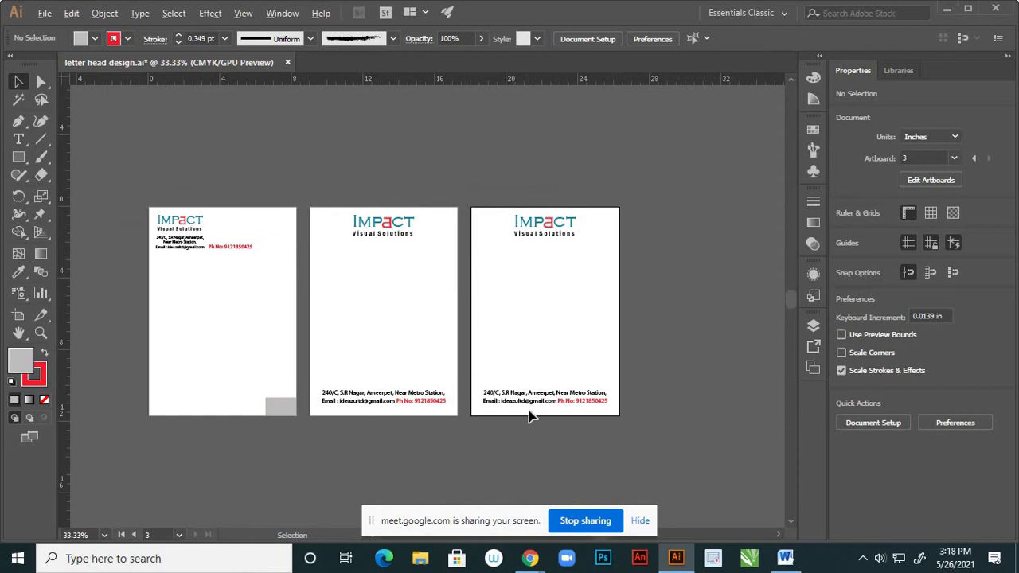
pyautogui.scroll(1, 530, 414)
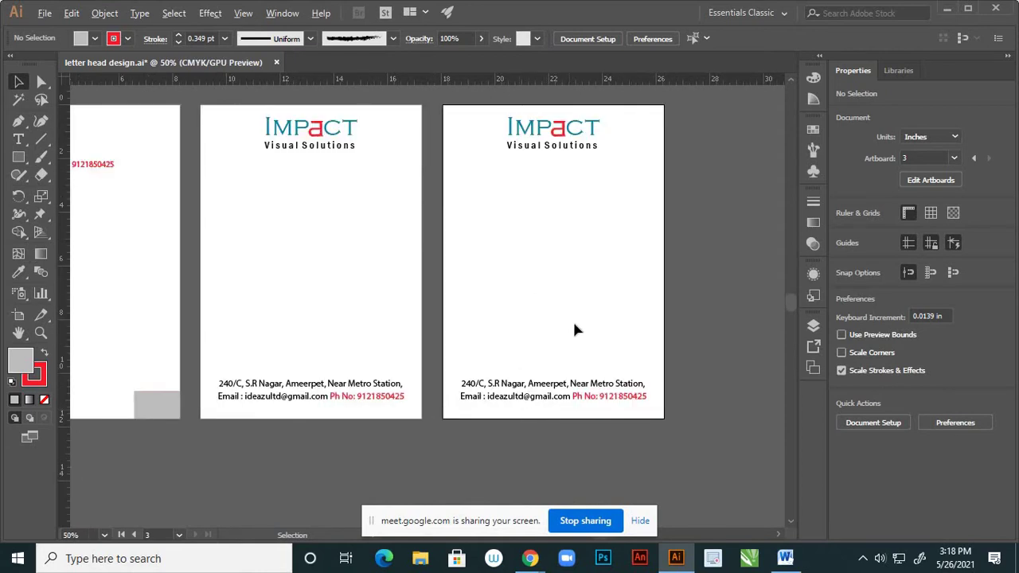
pyautogui.scroll(-1, 576, 329)
pyautogui.scroll(1, 575, 188)
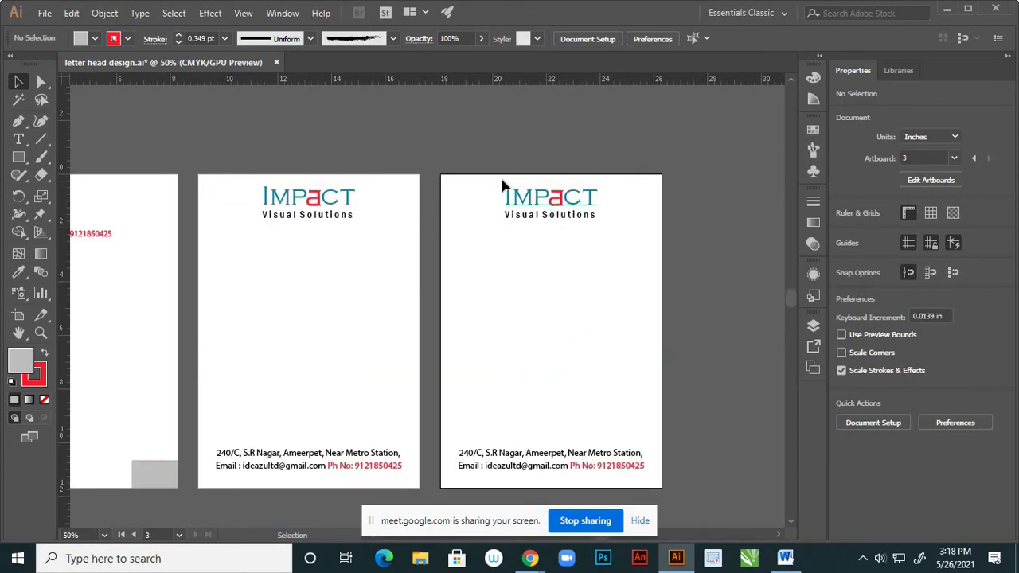
pyautogui.moveTo(502, 185); pyautogui.dragTo(613, 245)
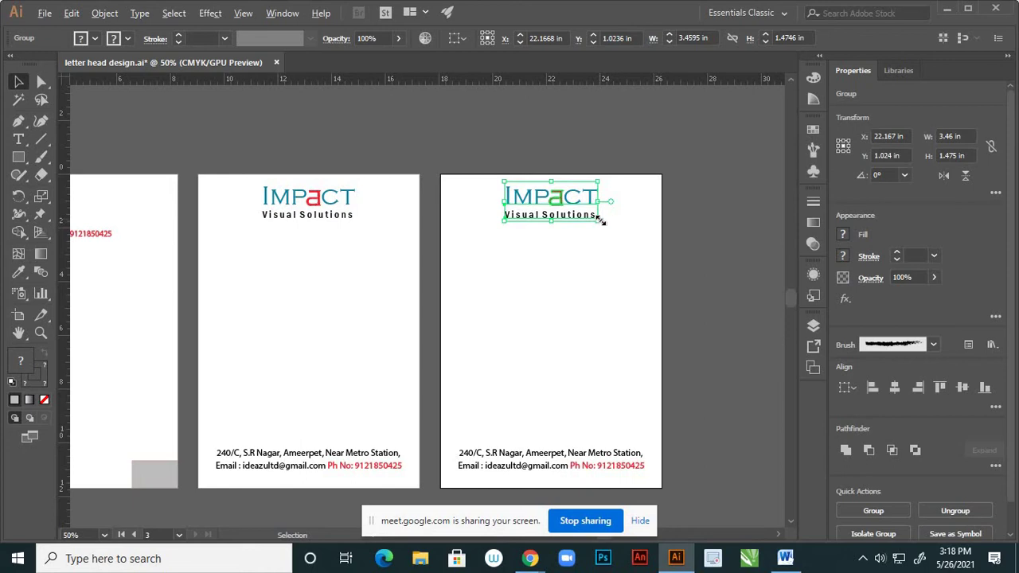
pyautogui.moveTo(612, 225); pyautogui.dragTo(617, 230)
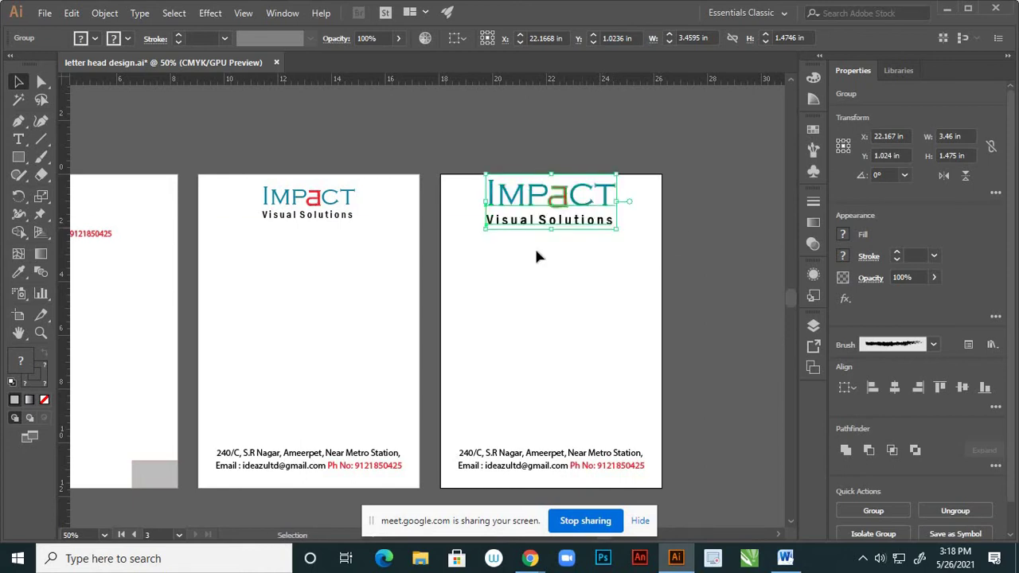
# - Move the enlarged logo to the third artboard's upper-left corner, centred at about X 20.96 in, Y 1.49 in
pyautogui.scroll(-3, 536, 257)
pyautogui.scroll(2, 549, 238)
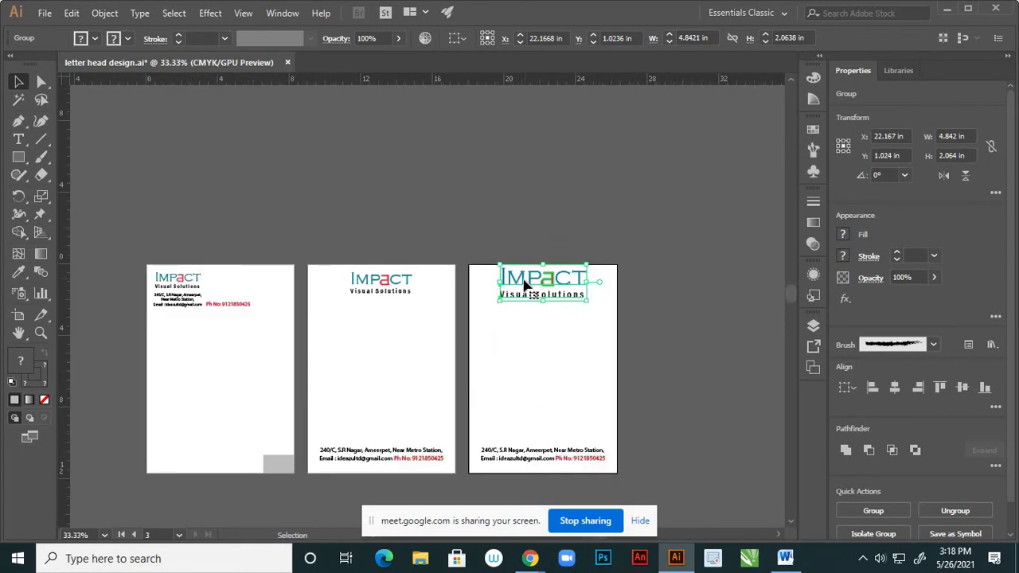
pyautogui.moveTo(525, 285); pyautogui.dragTo(504, 302)
pyautogui.scroll(2, 504, 295)
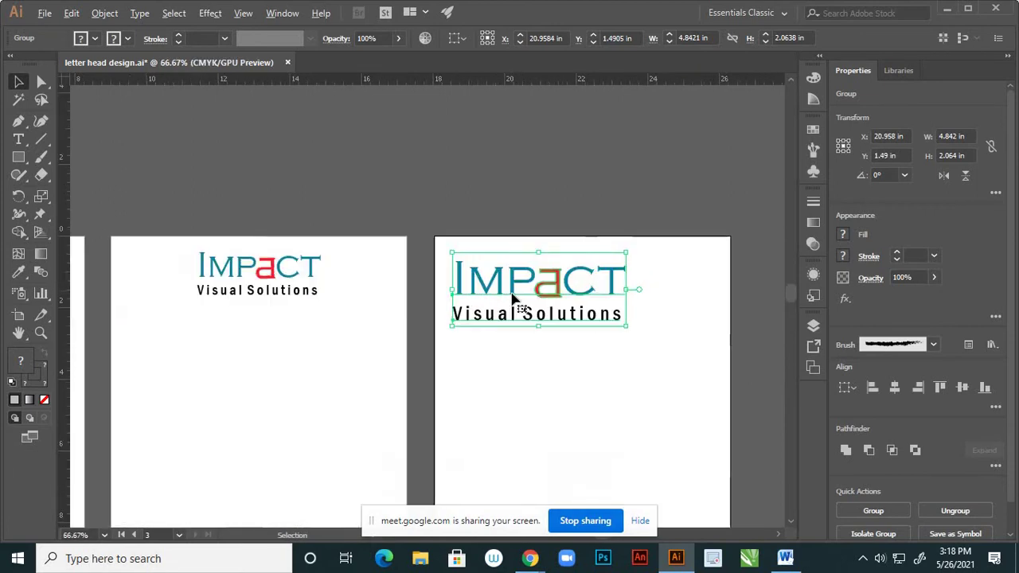
# - Nudge the third artboard's logo up and left so its centre sits at about X 20.83 in, Y 1.34 in
pyautogui.press('Up')
pyautogui.press('Up')
pyautogui.press('Up')
pyautogui.press('Up')
pyautogui.press('Up')
pyautogui.press('Up')
pyautogui.press('Up')
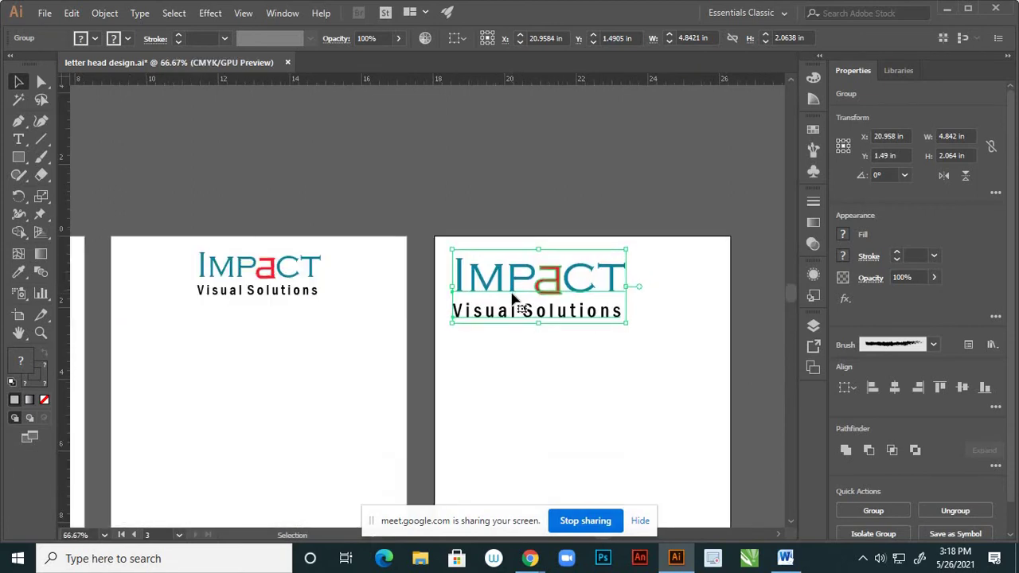
pyautogui.press('Left')
pyautogui.press('Left')
pyautogui.press('Left')
pyautogui.press('Left')
pyautogui.press('Left')
pyautogui.press('Left')
pyautogui.press('Left')
pyautogui.press('Left')
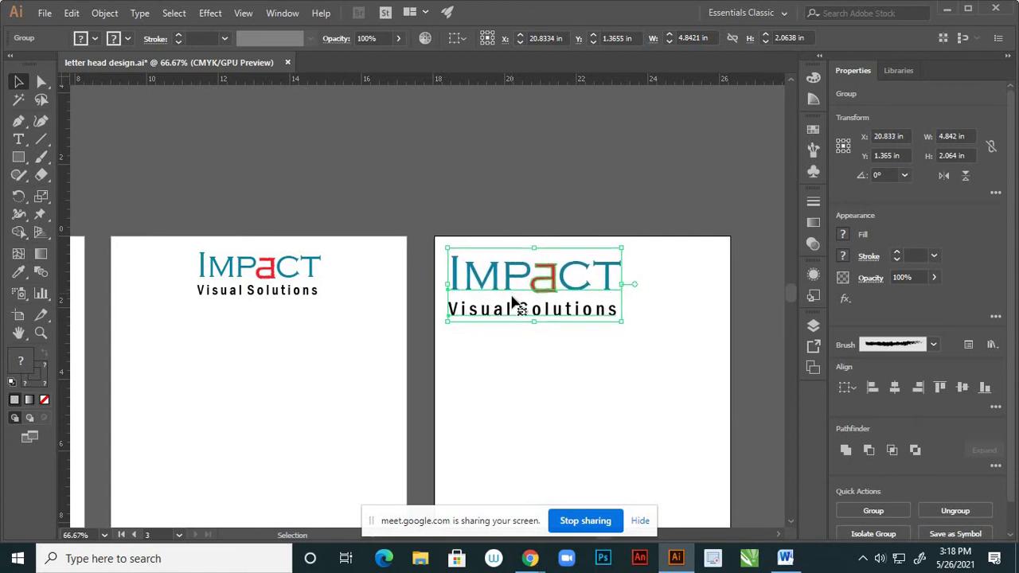
pyautogui.click(519, 343)
pyautogui.scroll(-3, 548, 295)
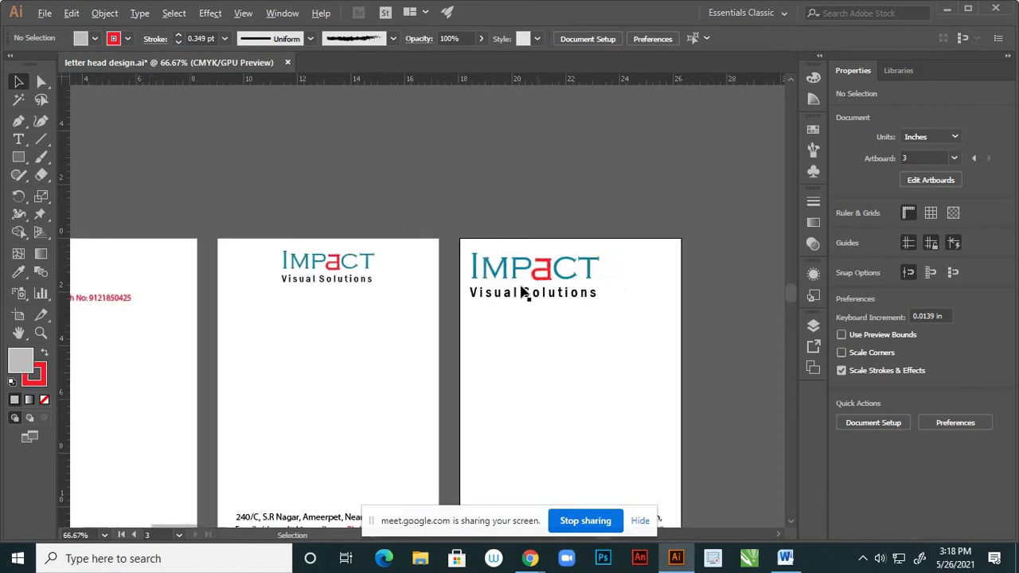
pyautogui.scroll(2, 571, 293)
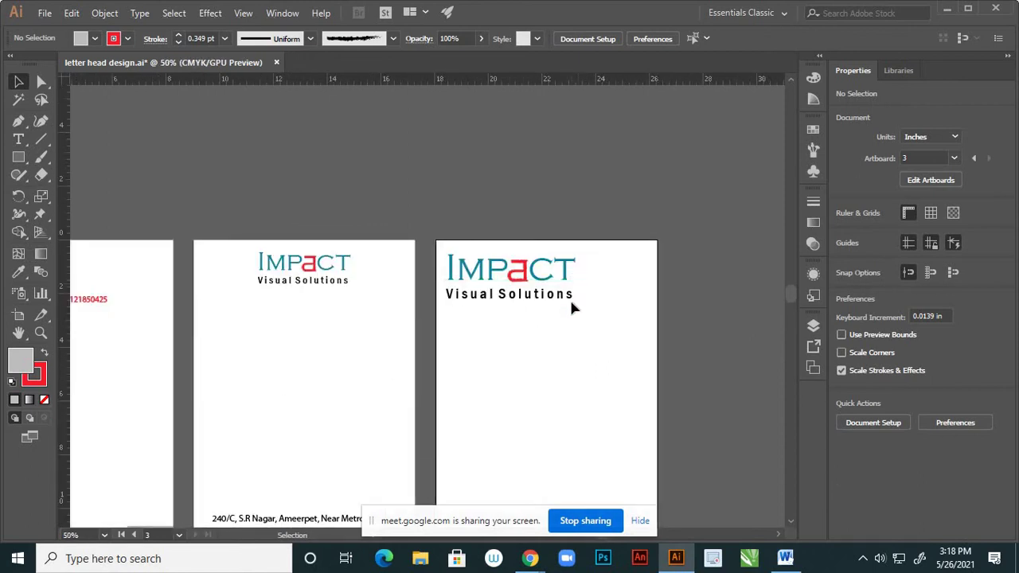
# - Scale the third artboard's logo down slightly, keeping its upper-left corner in place
pyautogui.click(571, 301)
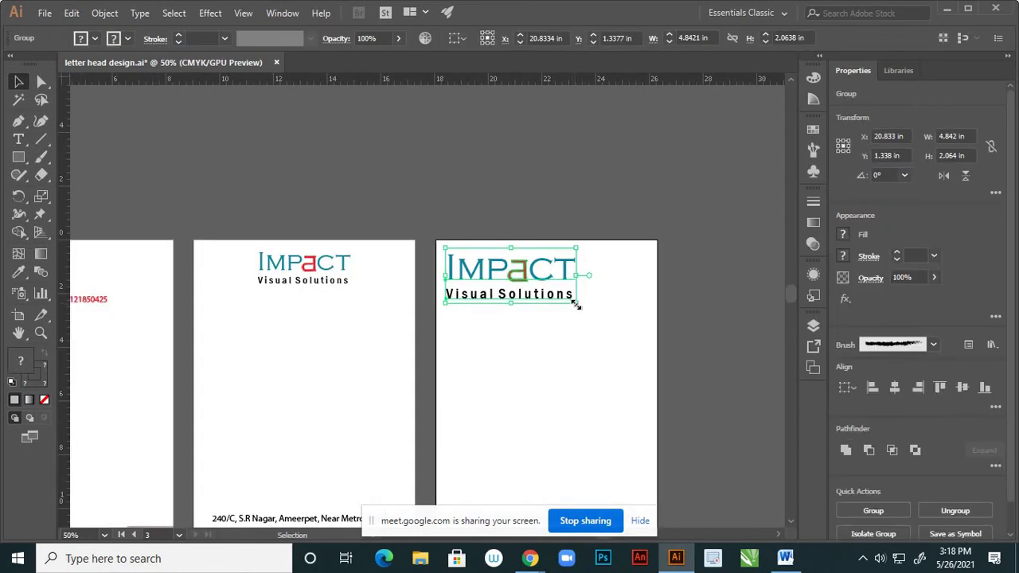
pyautogui.moveTo(576, 305); pyautogui.dragTo(562, 296)
pyautogui.click(572, 303)
pyautogui.scroll(-1, 551, 293)
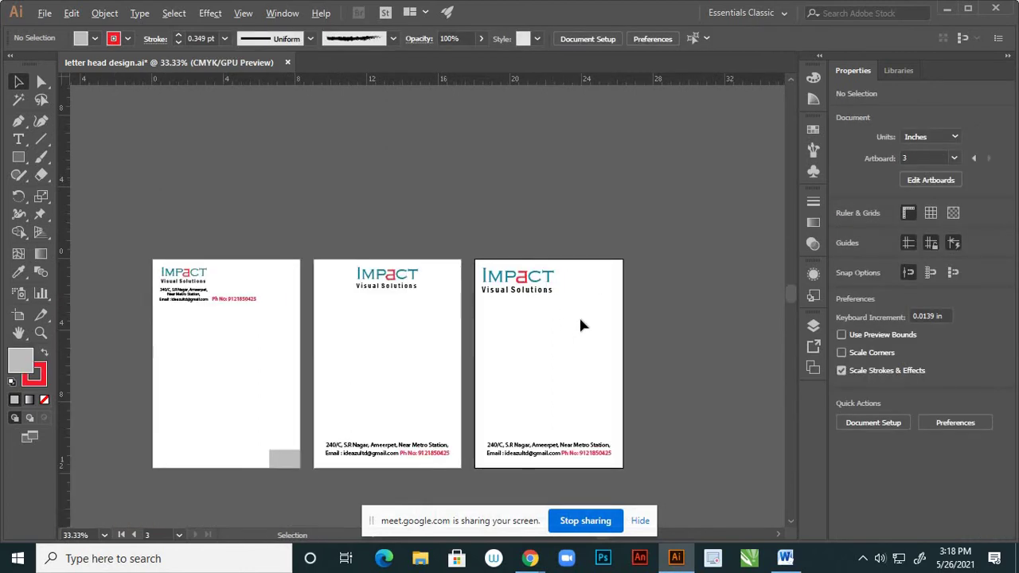
pyautogui.scroll(-1, 581, 324)
pyautogui.scroll(1, 552, 432)
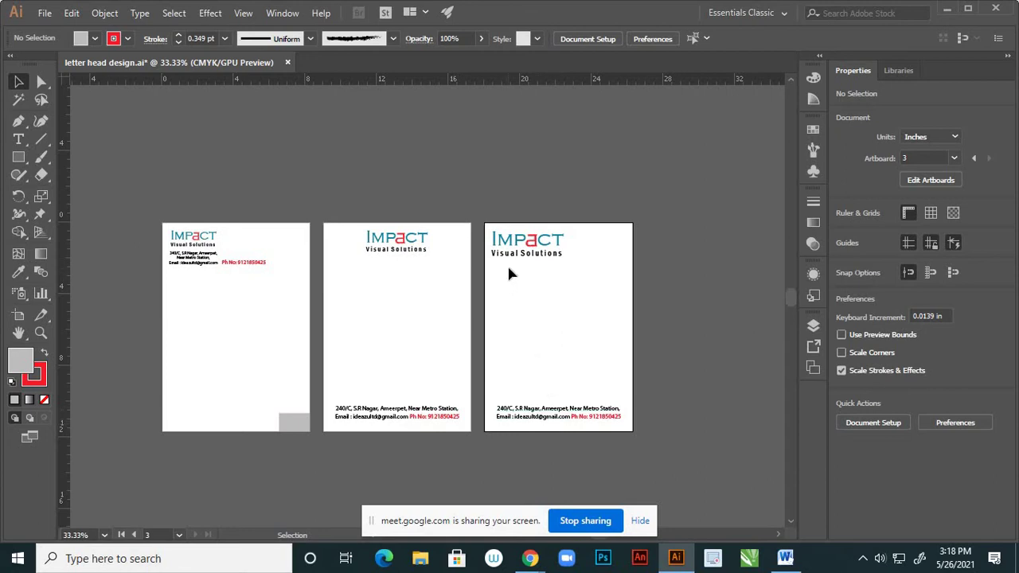
pyautogui.scroll(2, 562, 262)
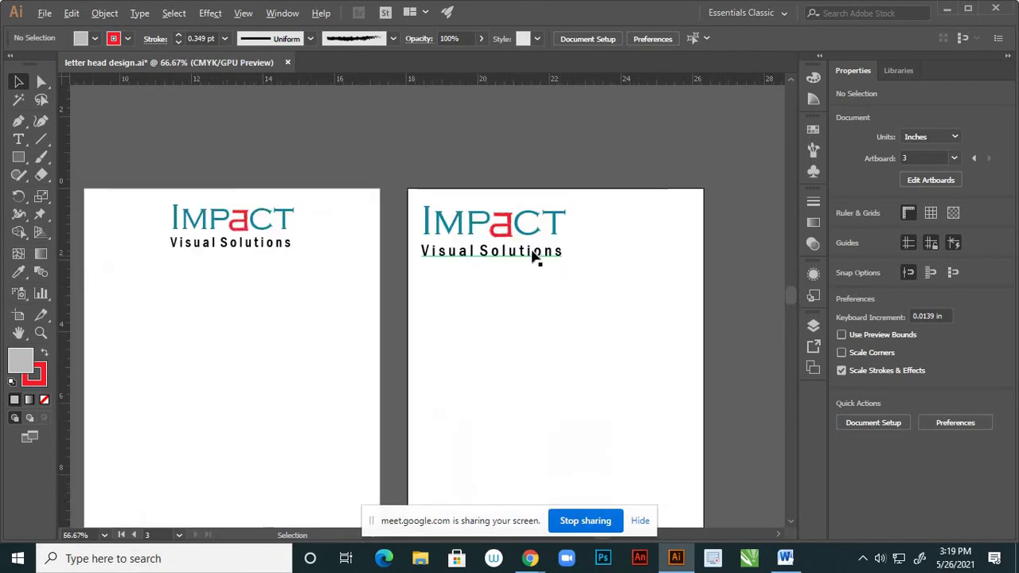
# - Draw a 1 pt red horizontal line about 7.88 in long below the third artboard's logo, at about Y 2.34 in
pyautogui.click(44, 139)
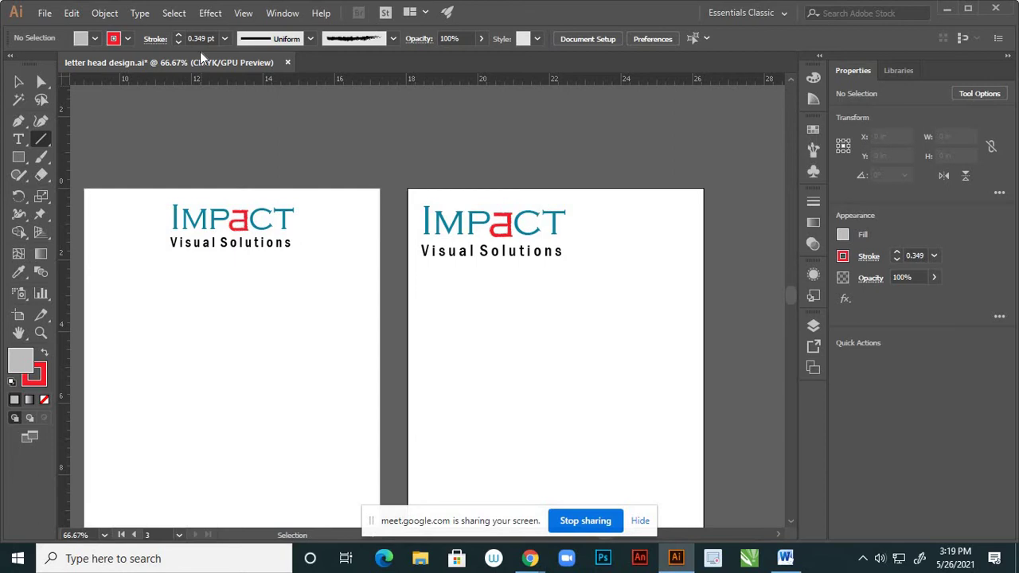
pyautogui.click(224, 39)
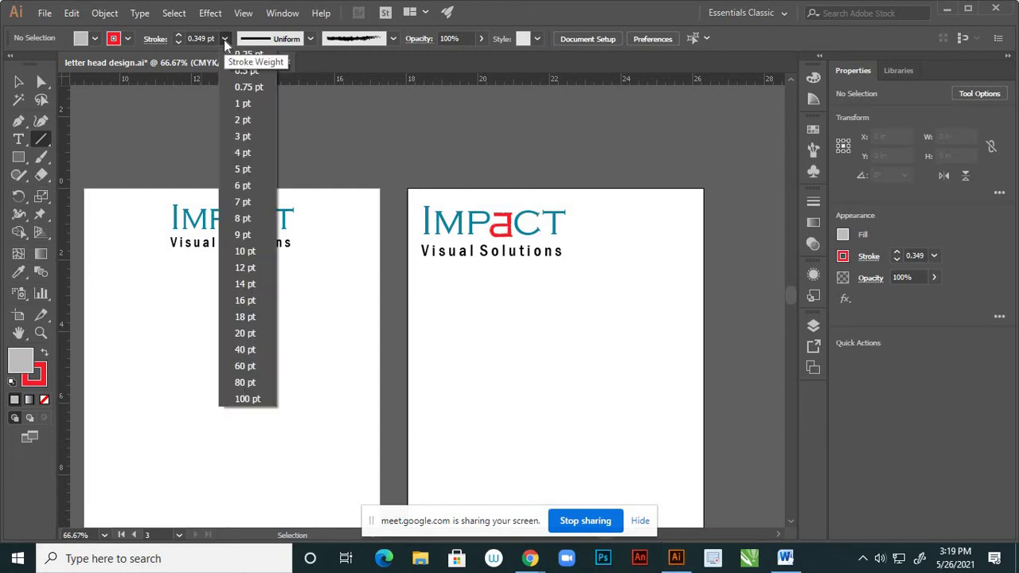
pyautogui.click(240, 105)
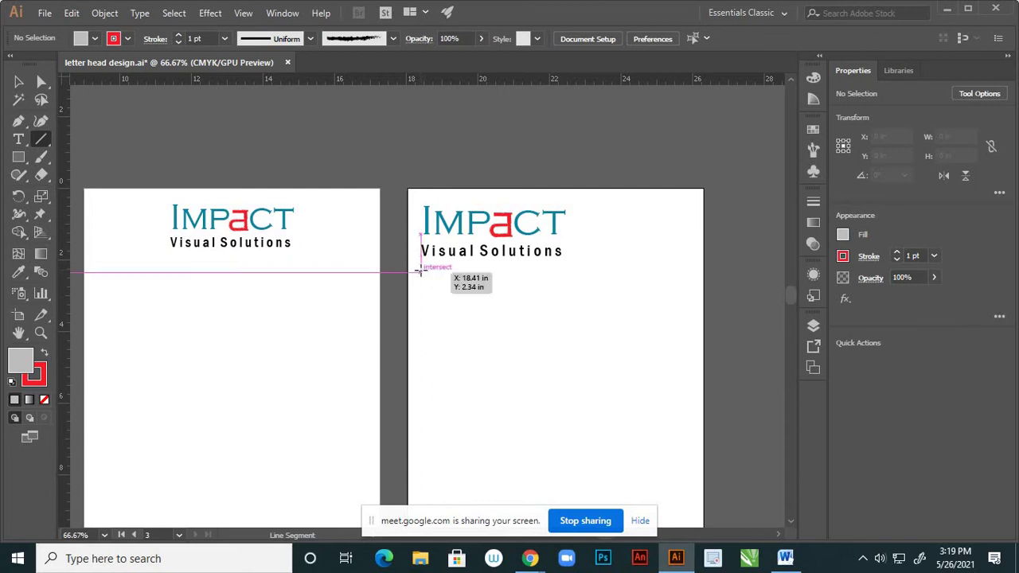
pyautogui.moveTo(419, 272); pyautogui.dragTo(704, 273)
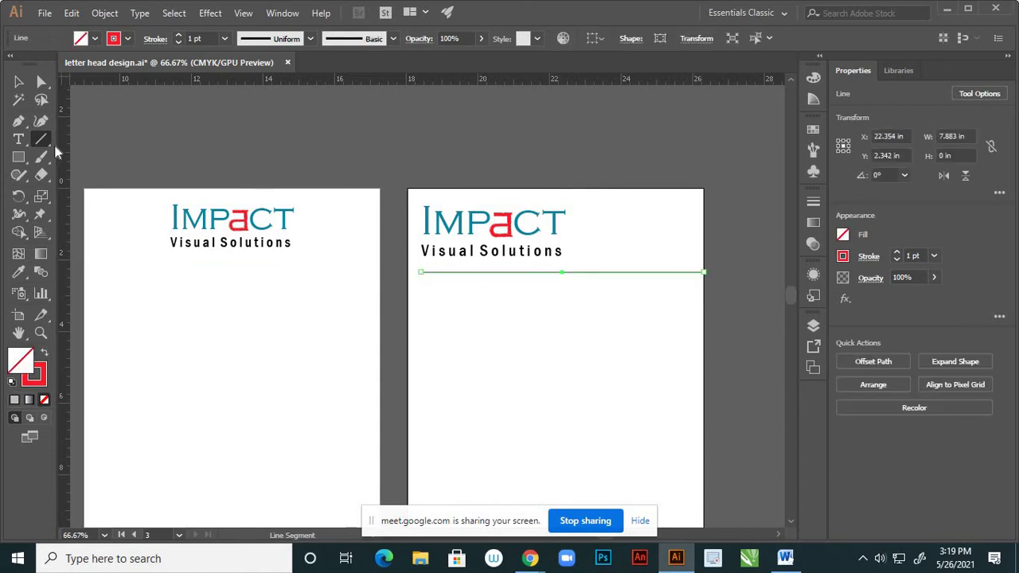
pyautogui.click(19, 82)
pyautogui.click(319, 370)
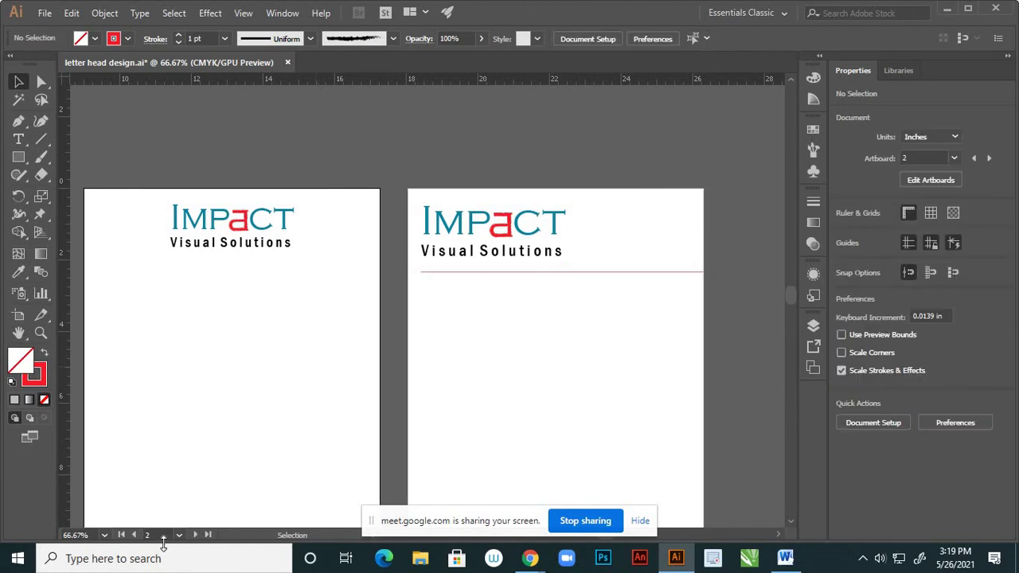
pyautogui.scroll(-2, 536, 390)
pyautogui.scroll(2, 510, 348)
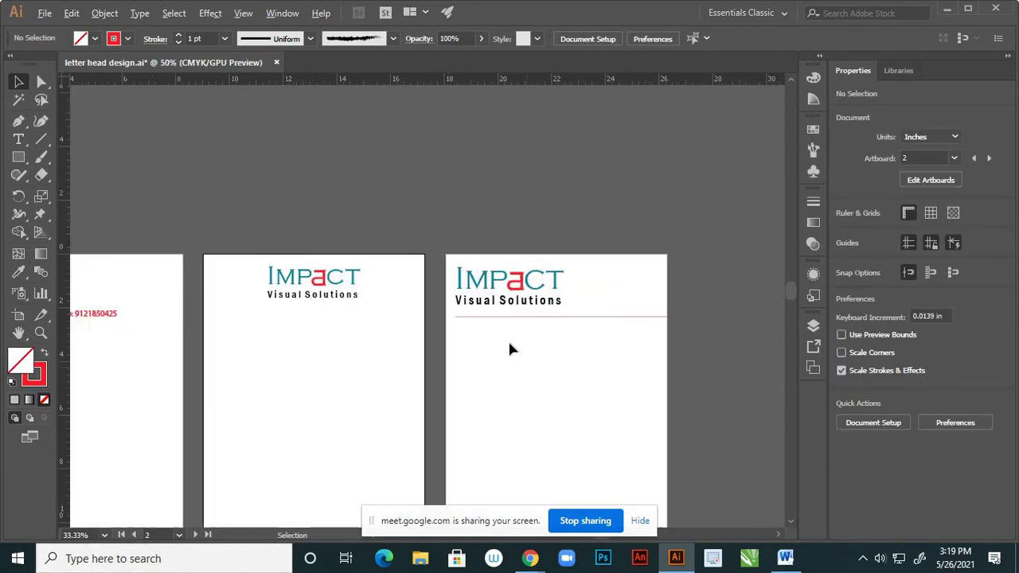
pyautogui.scroll(-2, 458, 296)
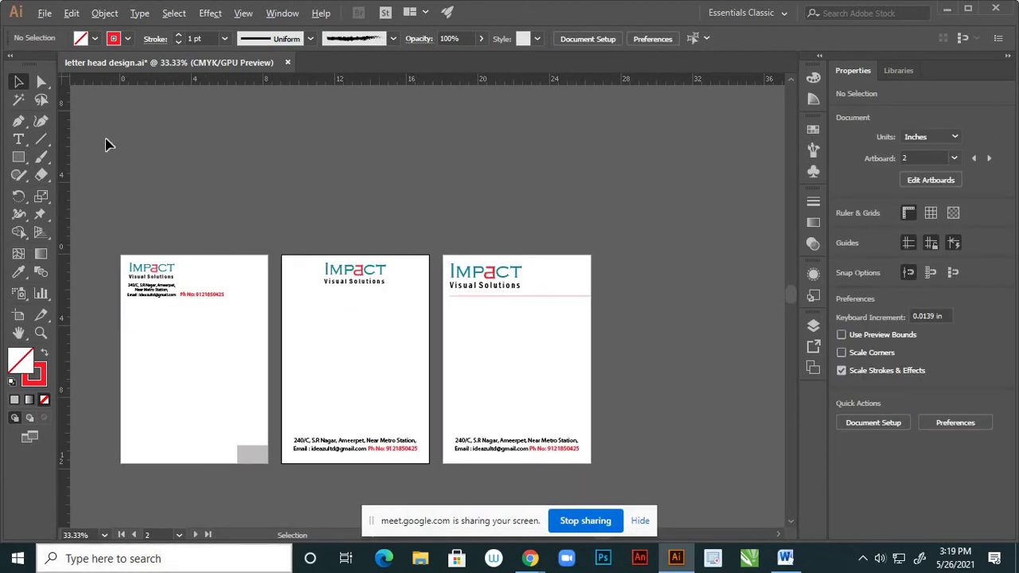
# - View the artwork at actual size and set the stroke weight of the line below the third logo to 2 pt
pyautogui.click(243, 14)
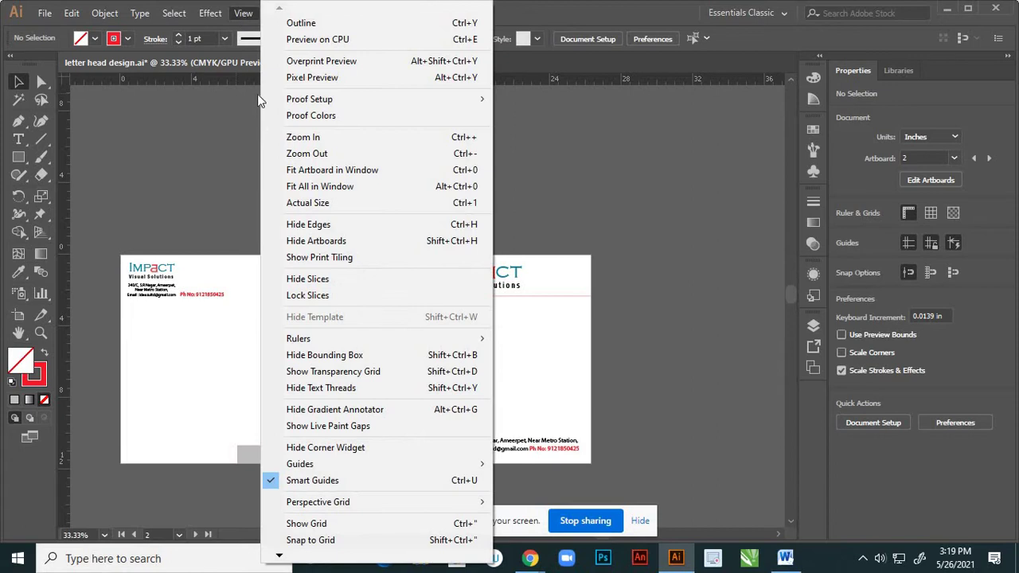
pyautogui.click(299, 204)
pyautogui.press('h')
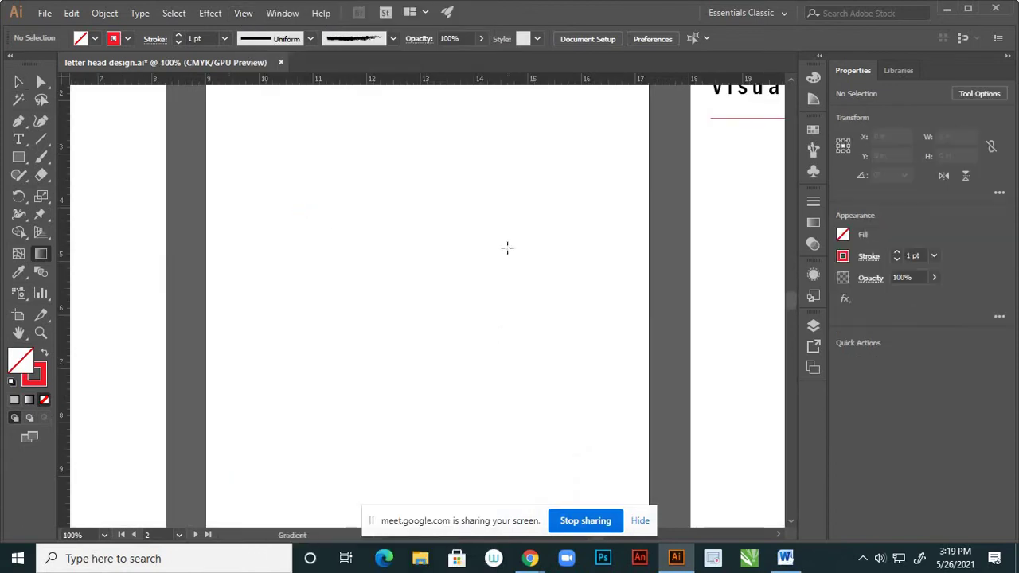
pyautogui.moveTo(573, 247); pyautogui.dragTo(190, 363)
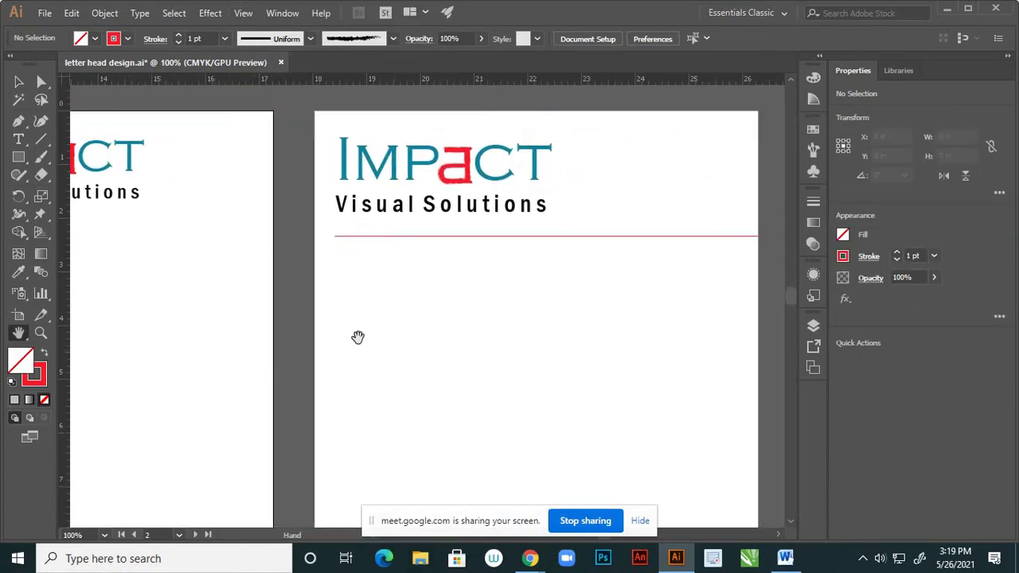
pyautogui.moveTo(357, 337); pyautogui.dragTo(321, 362)
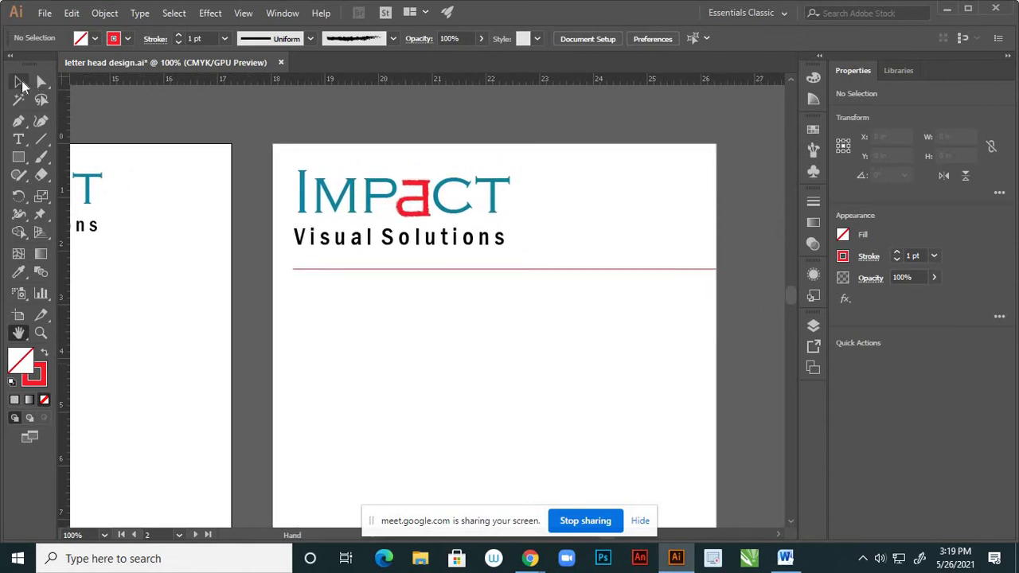
pyautogui.click(19, 82)
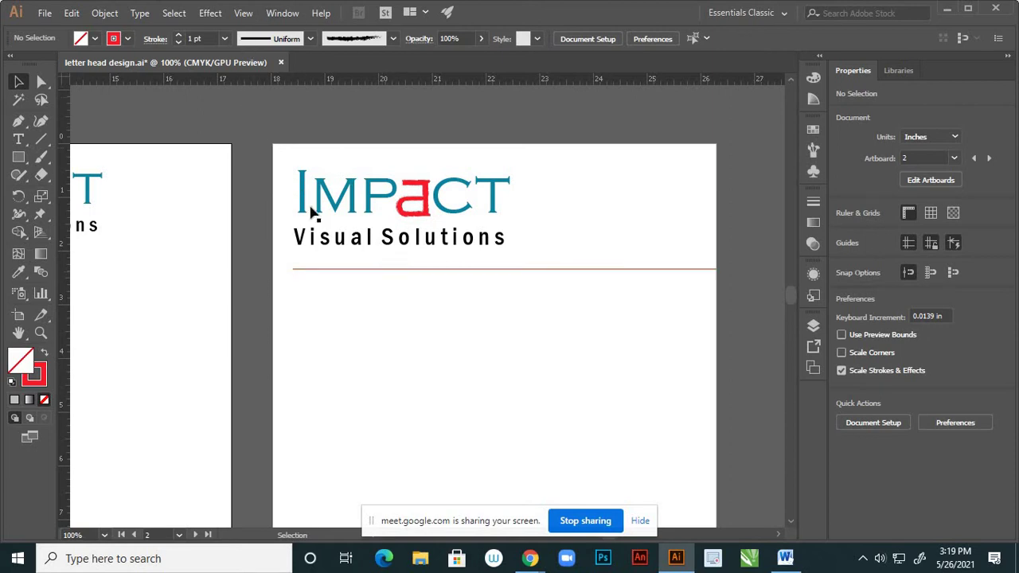
pyautogui.click(330, 269)
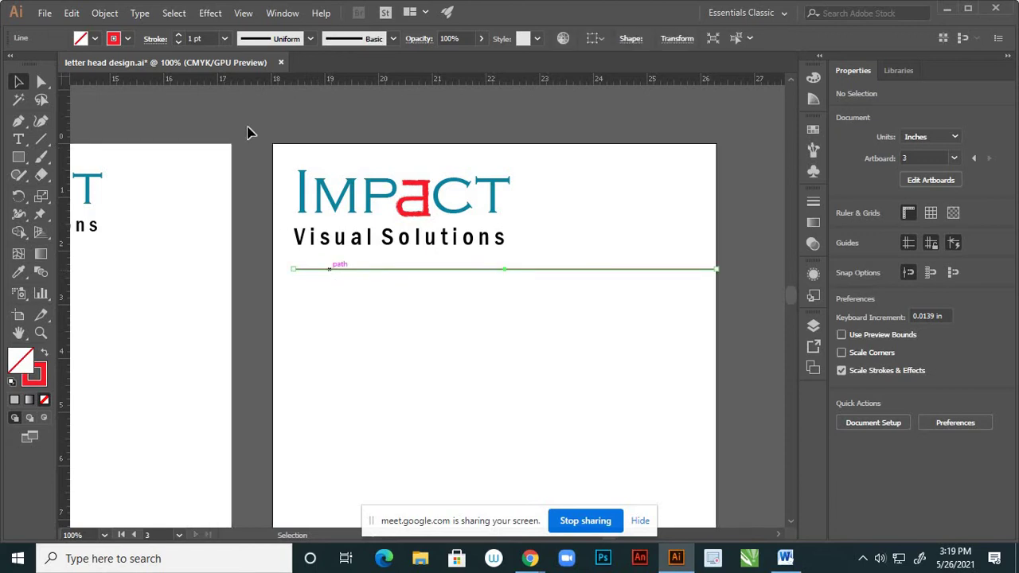
pyautogui.click(224, 38)
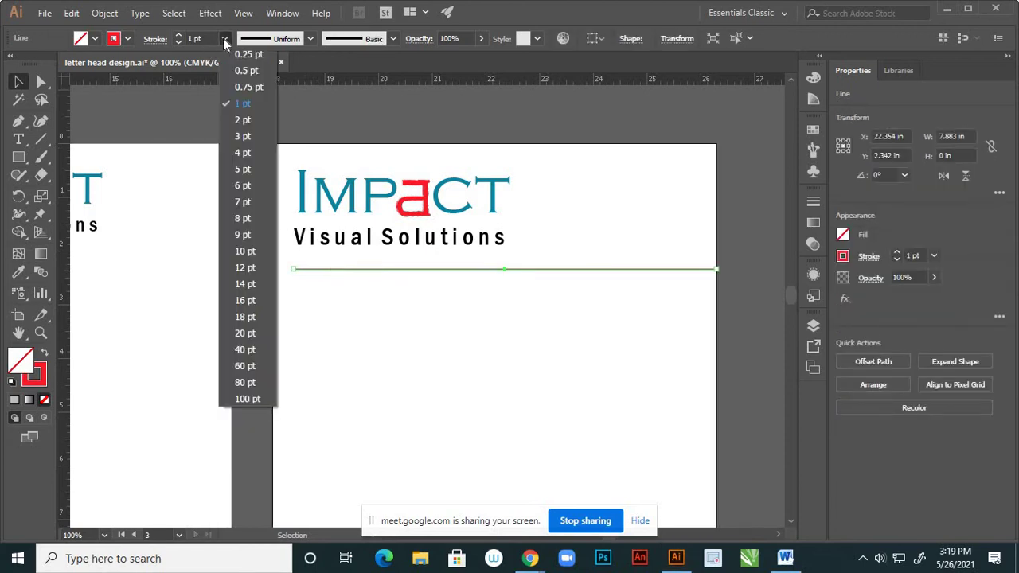
pyautogui.click(240, 119)
pyautogui.click(562, 306)
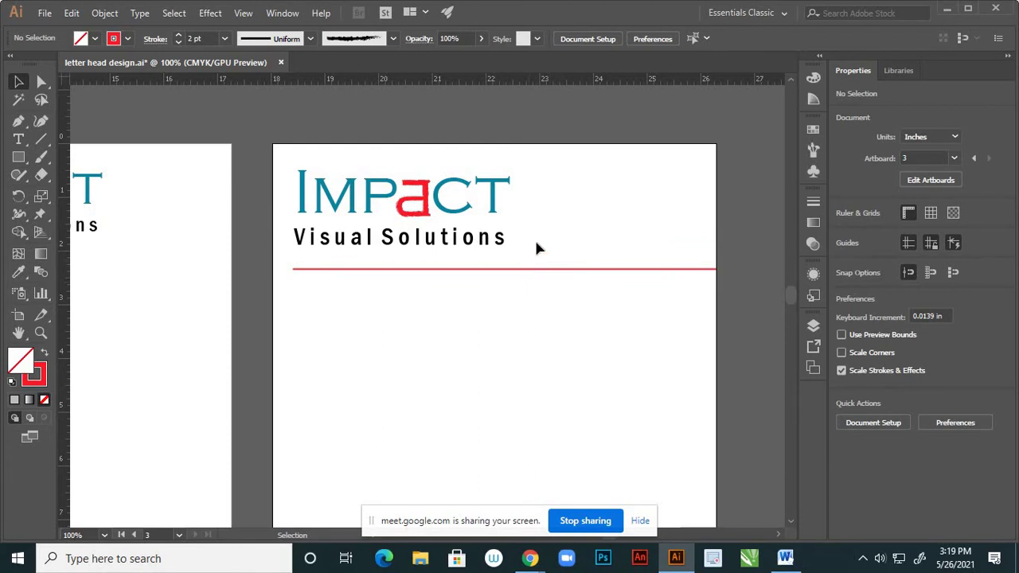
# - Move the red line up close beneath the third logo's tagline, to about Y 2.03 in
pyautogui.scroll(-2, 557, 255)
pyautogui.scroll(-1, 573, 251)
pyautogui.scroll(1, 554, 256)
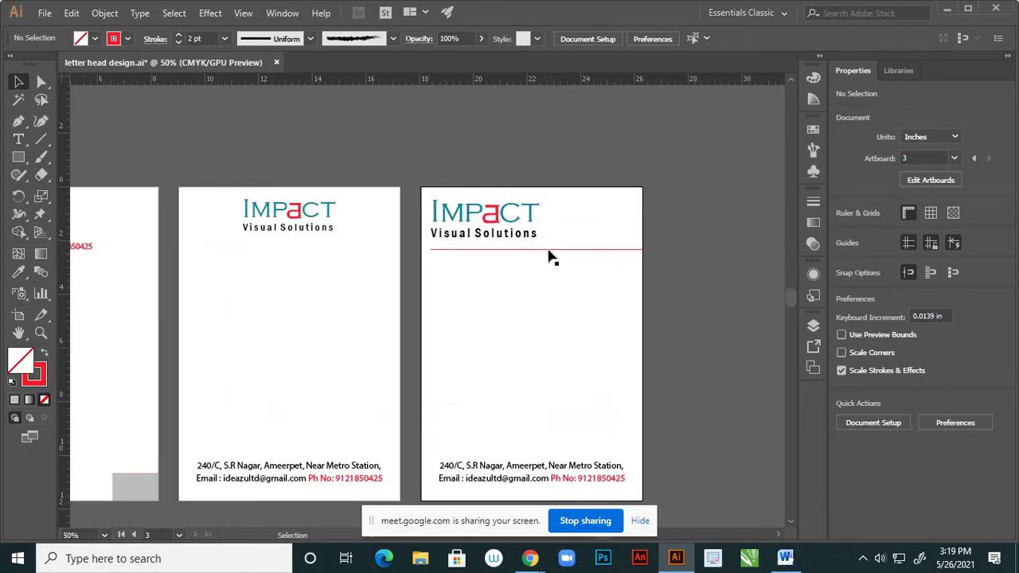
pyautogui.click(557, 250)
pyautogui.scroll(2, 557, 250)
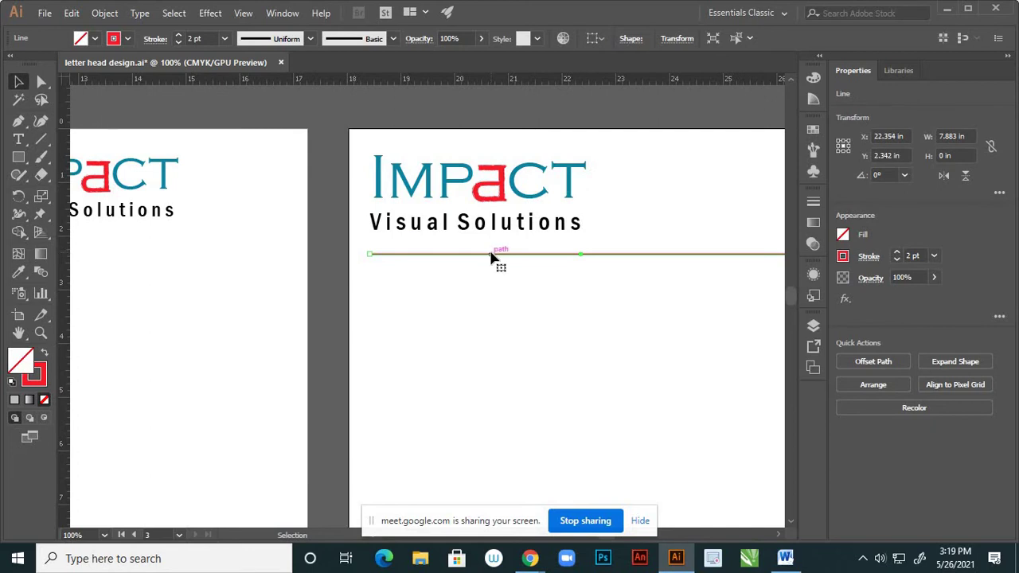
pyautogui.moveTo(492, 253)
pyautogui.mouseDown()
pyautogui.moveTo(496, 238)
pyautogui.moveTo(494, 250)
pyautogui.mouseUp()
pyautogui.click(435, 307)
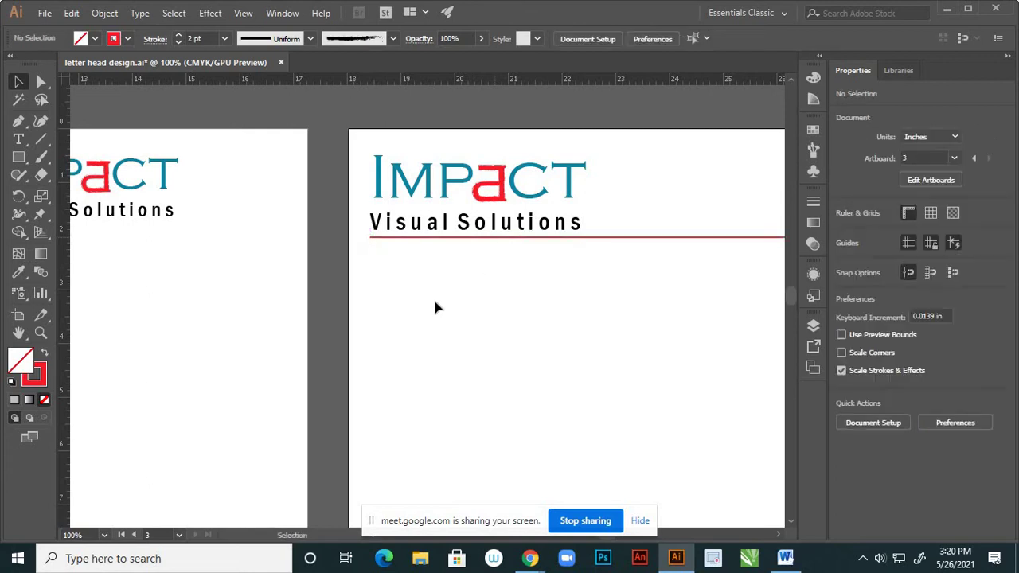
pyautogui.hotkey('ctrl', '-')
pyautogui.hotkey('ctrl', '-')
pyautogui.scroll(4, 613, 275)
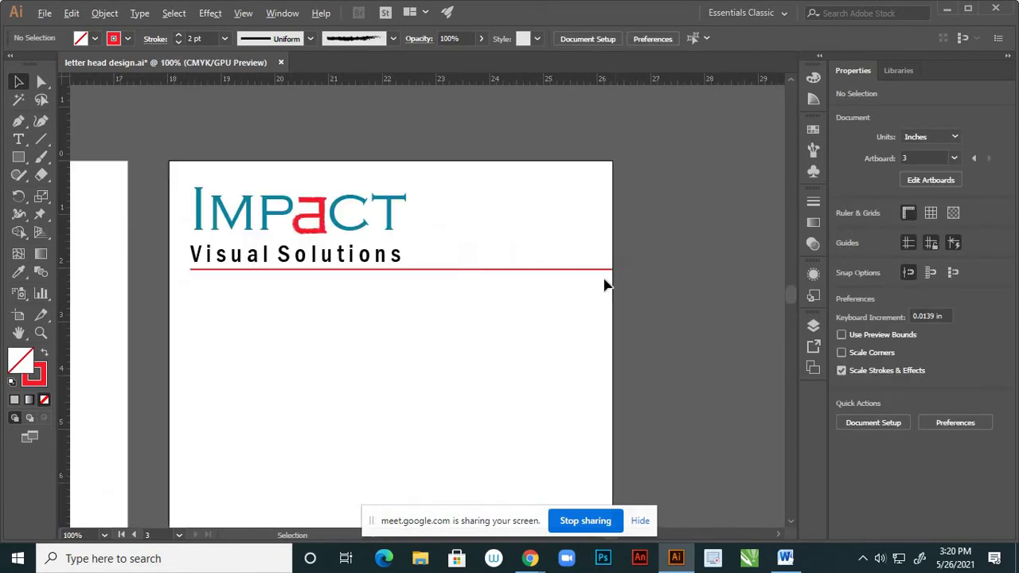
# - Pull the red line's right end just inside the artboard edge, making the line about 7.80 in long
pyautogui.click(615, 260)
pyautogui.scroll(5, 629, 255)
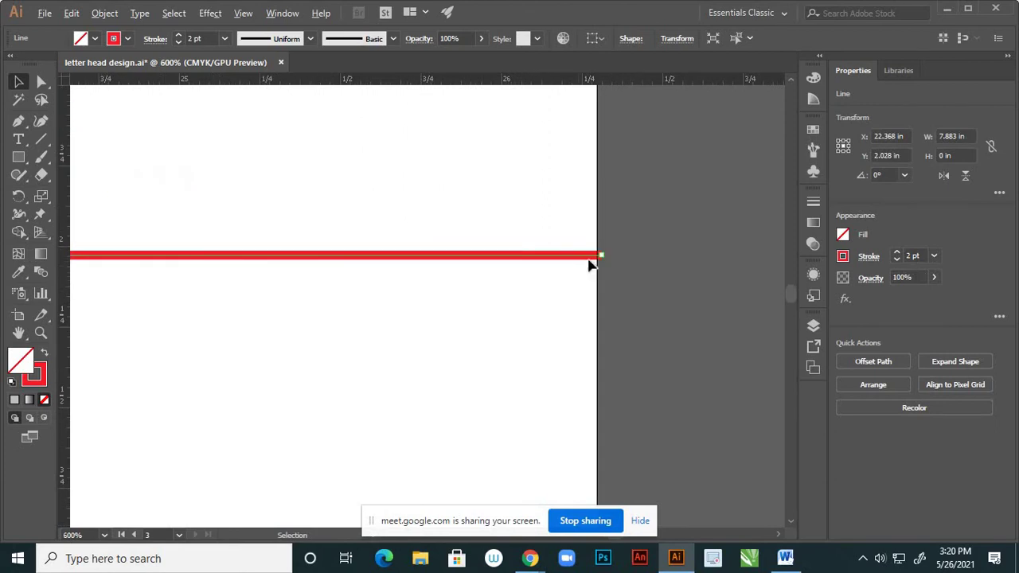
pyautogui.moveTo(625, 243); pyautogui.dragTo(596, 244)
pyautogui.click(626, 273)
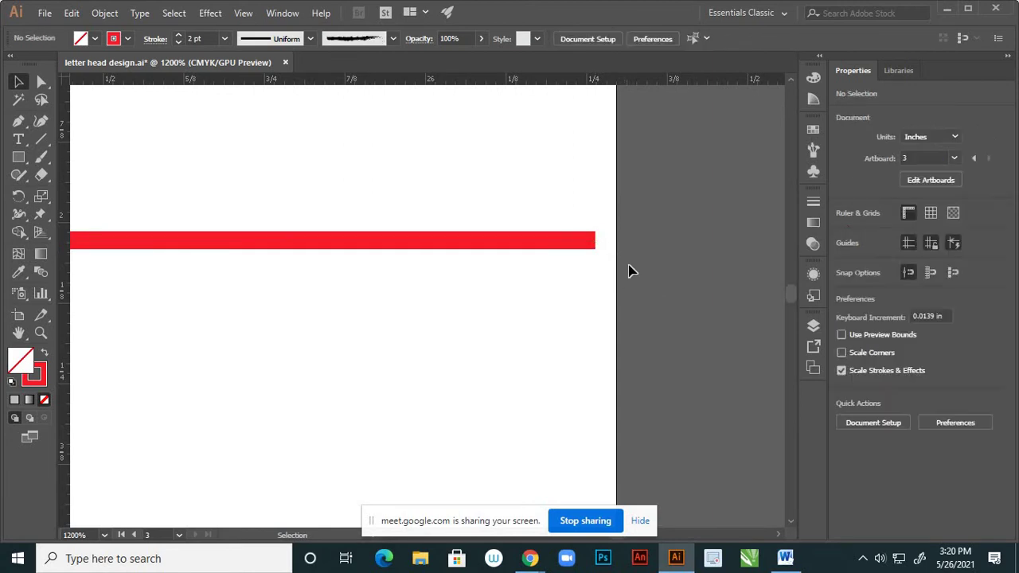
pyautogui.scroll(-10, 633, 267)
pyautogui.scroll(7, 641, 260)
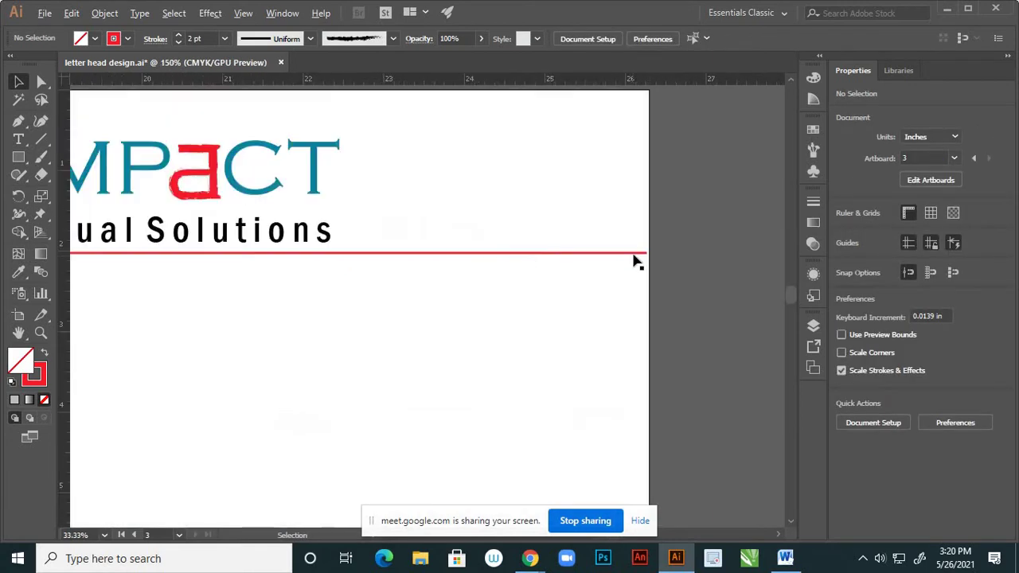
pyautogui.click(660, 253)
pyautogui.scroll(3, 661, 257)
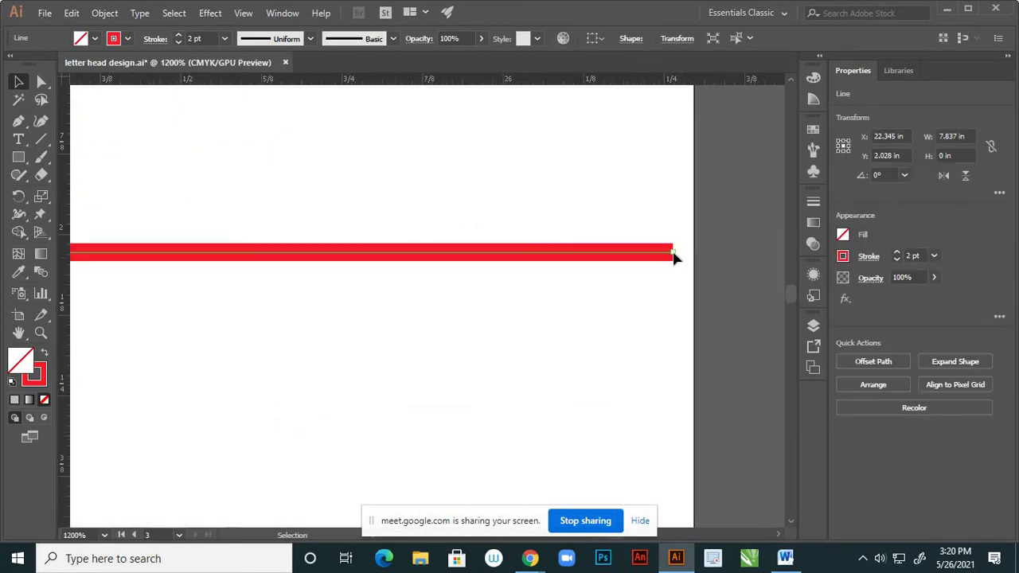
pyautogui.moveTo(673, 254); pyautogui.dragTo(648, 254)
pyautogui.scroll(-6, 643, 291)
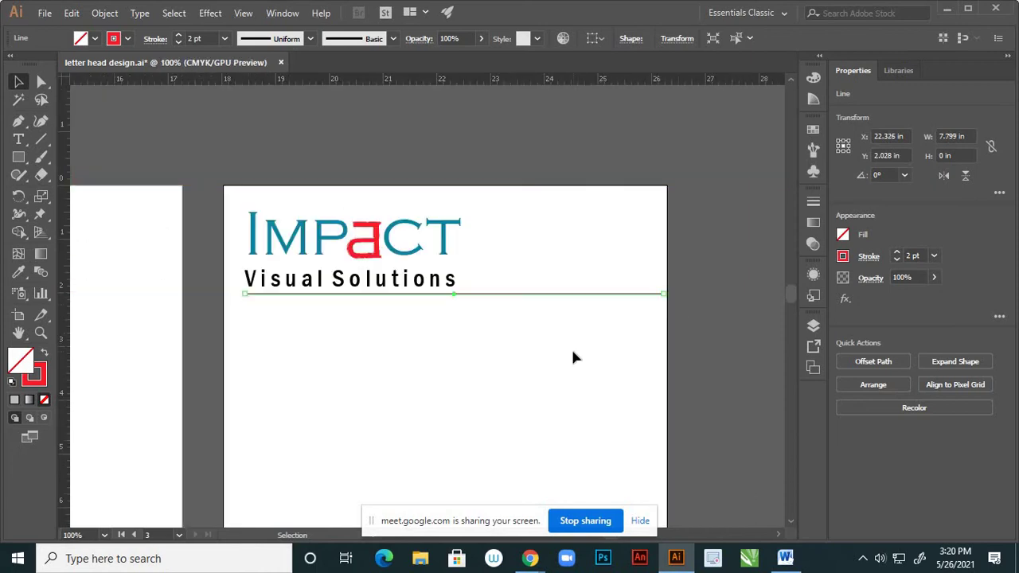
# - Shorten the red line from its right end to about 7.35 in, leaving a margin at the artboard's right edge
pyautogui.moveTo(665, 298); pyautogui.dragTo(639, 295)
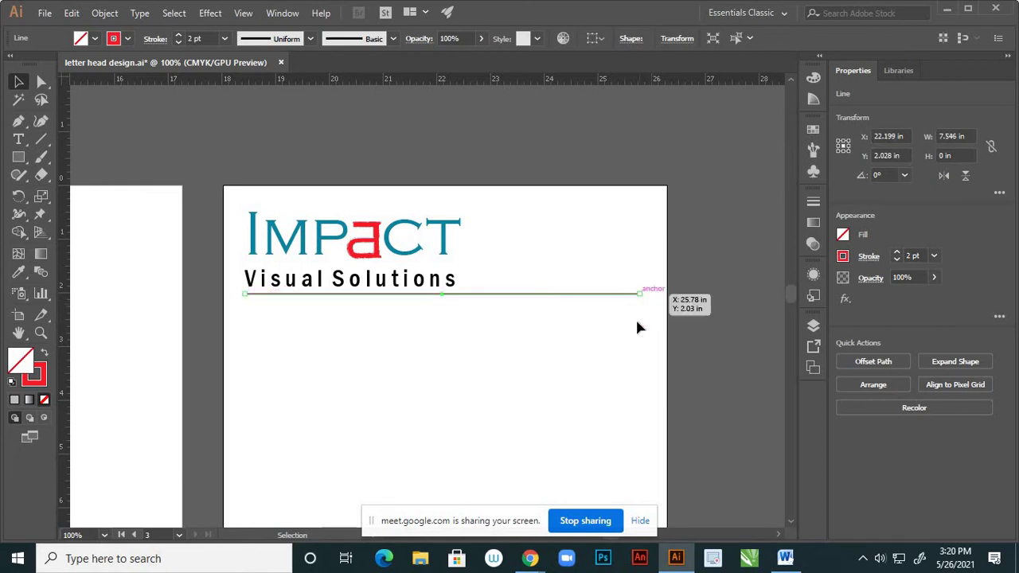
pyautogui.click(637, 311)
pyautogui.scroll(-4, 637, 309)
pyautogui.scroll(-1, 641, 323)
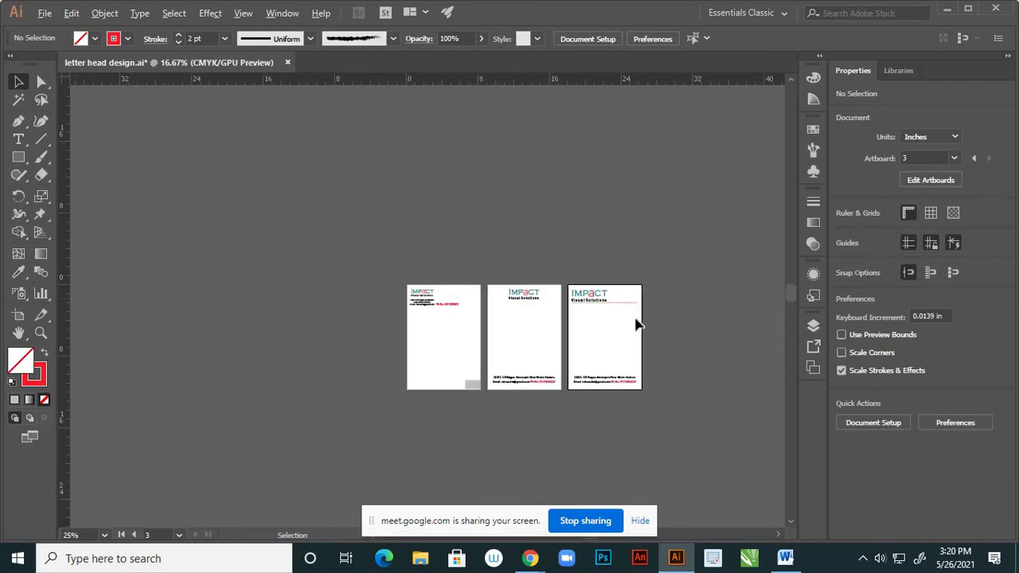
pyautogui.scroll(3, 637, 321)
pyautogui.scroll(1, 548, 275)
pyautogui.click(556, 261)
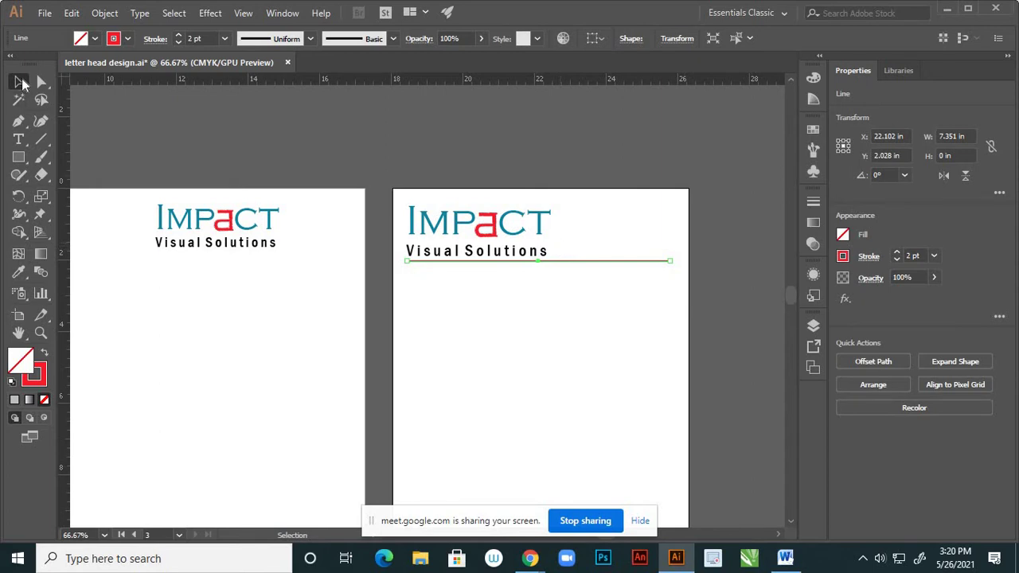
# - Nudge the red line beneath the third logo slightly down, to about Y 2.04 in
pyautogui.press('Down')
pyautogui.press('Down')
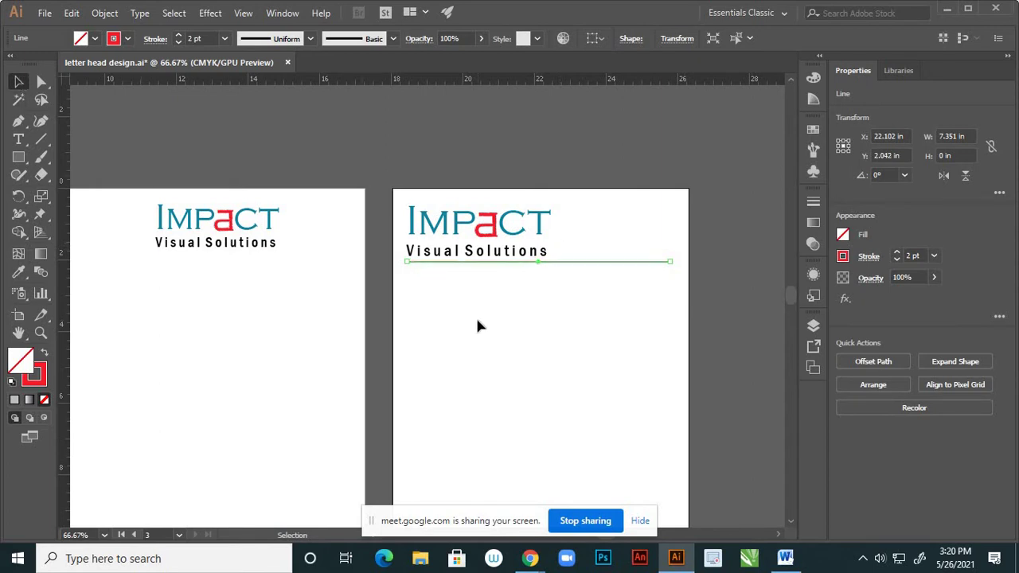
pyautogui.click(477, 321)
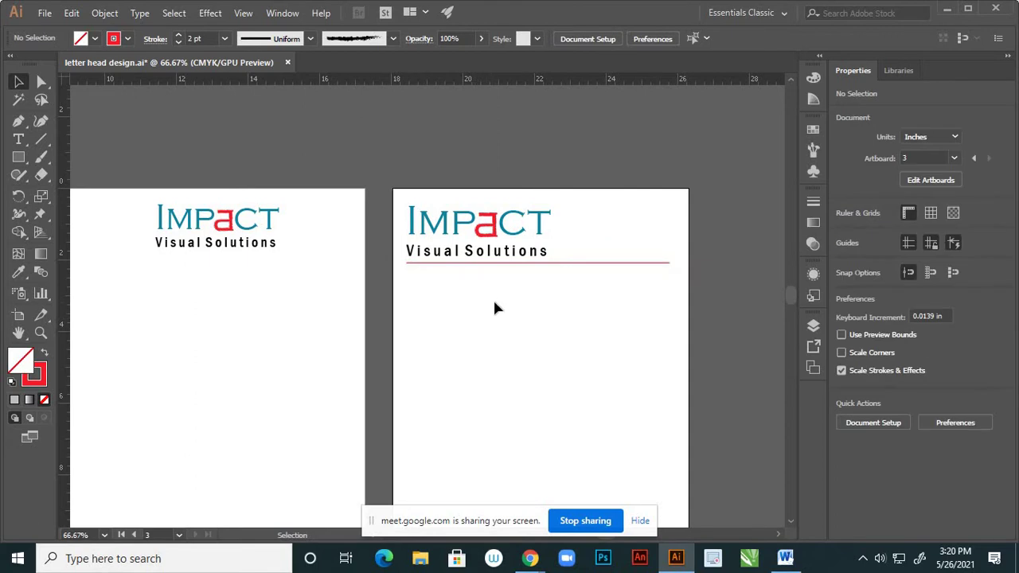
# - Ungroup the e-mail and phone number line at the bottom of the third artboard
pyautogui.scroll(-1, 493, 302)
pyautogui.scroll(1, 510, 295)
pyautogui.scroll(-2, 523, 299)
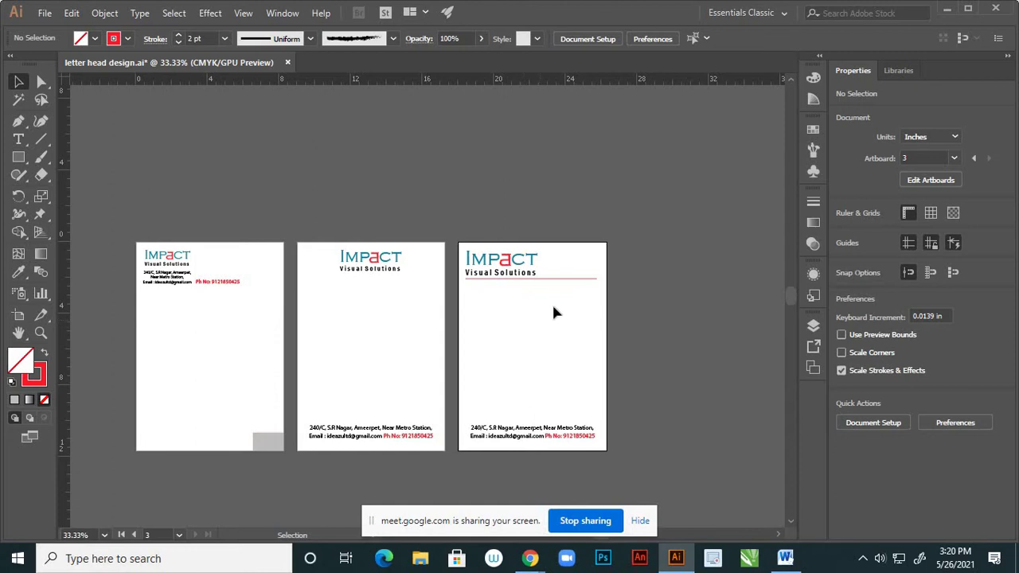
pyautogui.scroll(1, 567, 288)
pyautogui.scroll(-2, 571, 273)
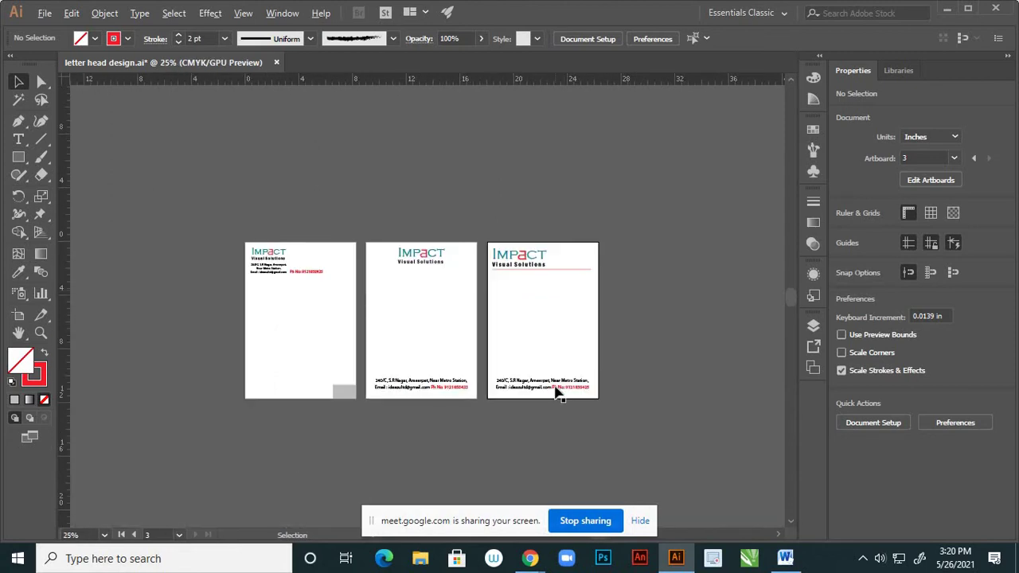
pyautogui.scroll(2, 559, 388)
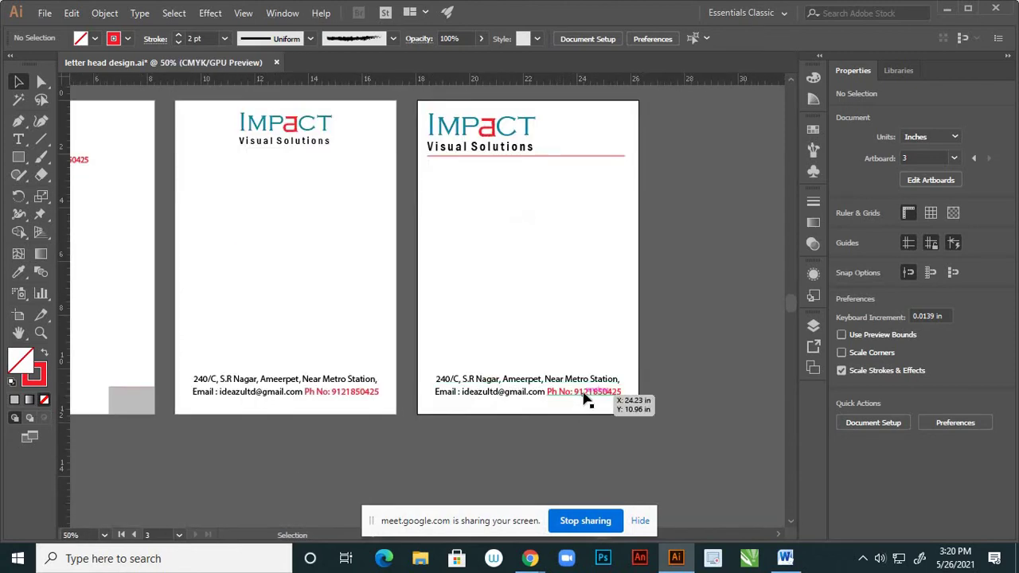
pyautogui.click(585, 398)
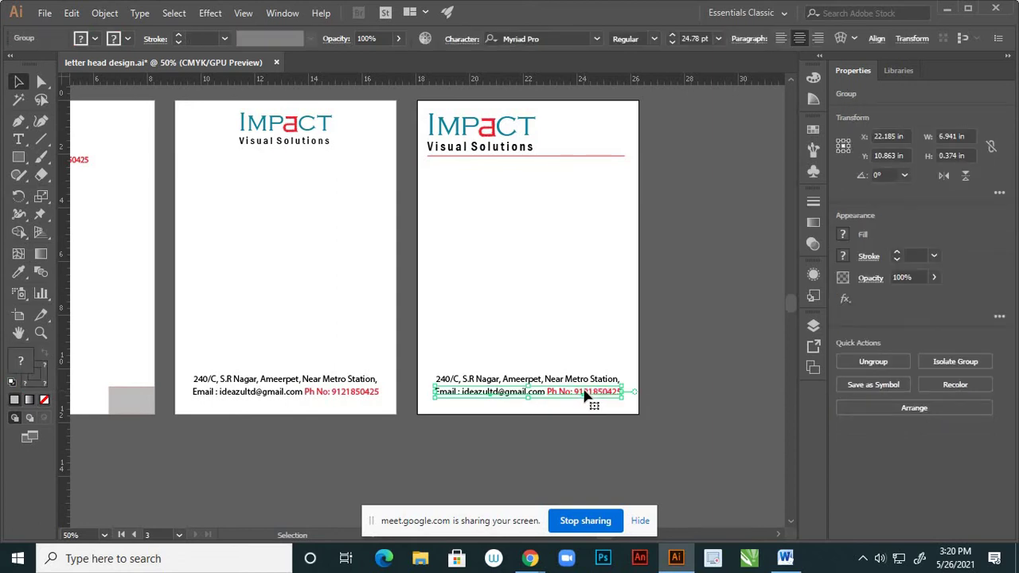
pyautogui.rightClick(585, 397)
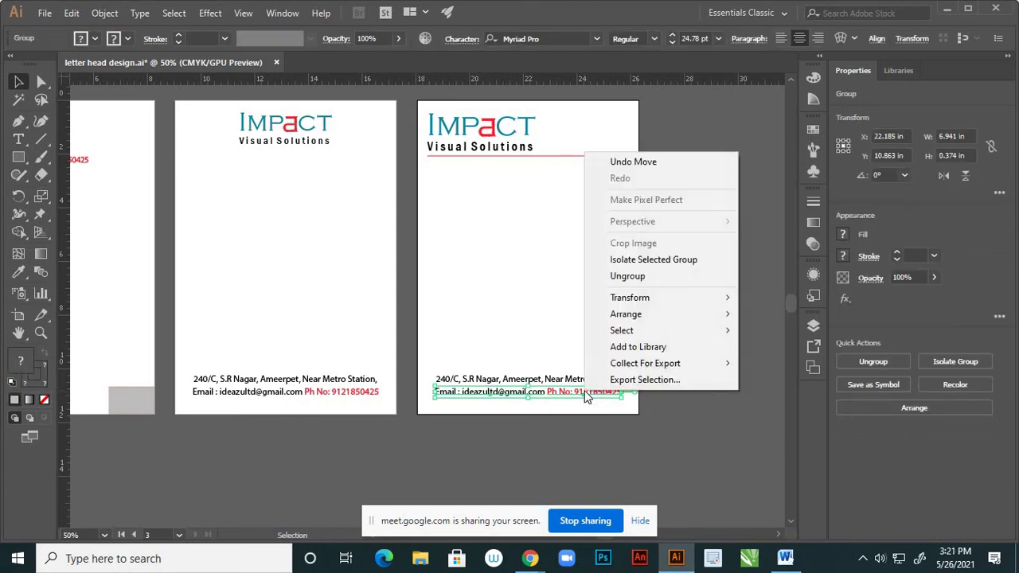
pyautogui.click(628, 276)
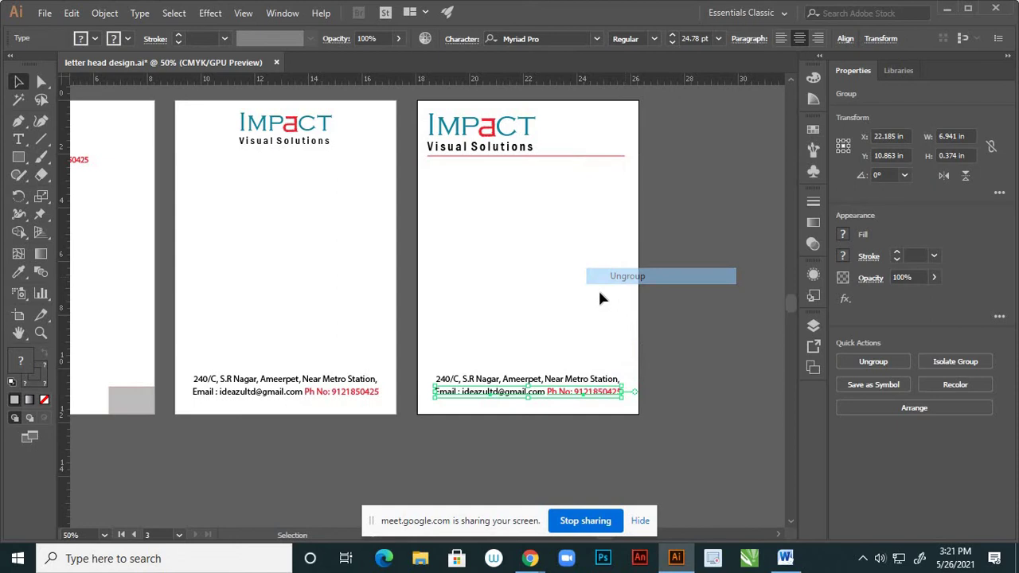
pyautogui.click(564, 321)
# - Move the phone number straight up to the header, beside the third logo's tagline and above the red line
pyautogui.click(593, 398)
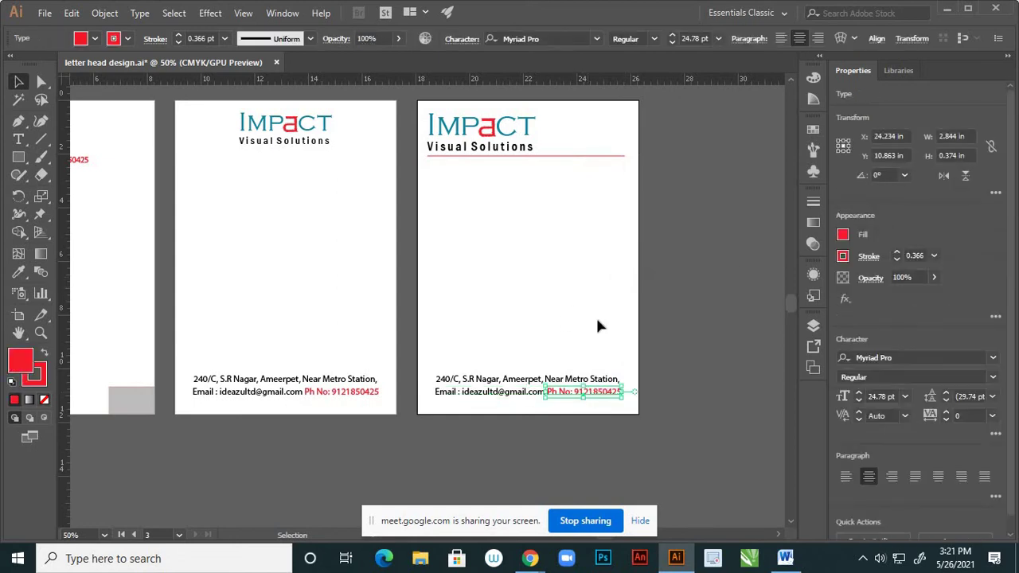
pyautogui.moveTo(589, 393); pyautogui.dragTo(588, 147)
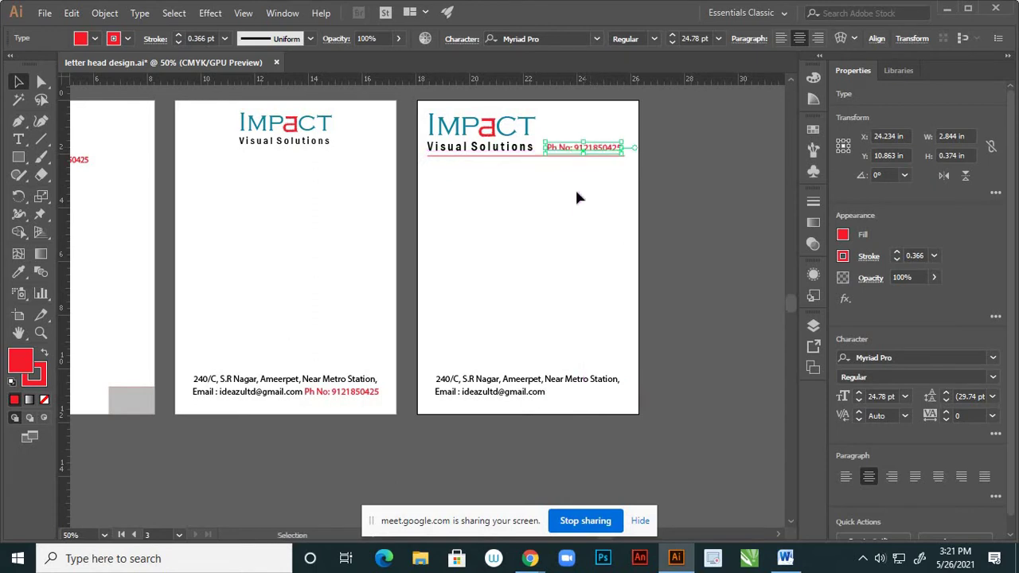
pyautogui.click(560, 267)
pyautogui.scroll(-1, 561, 269)
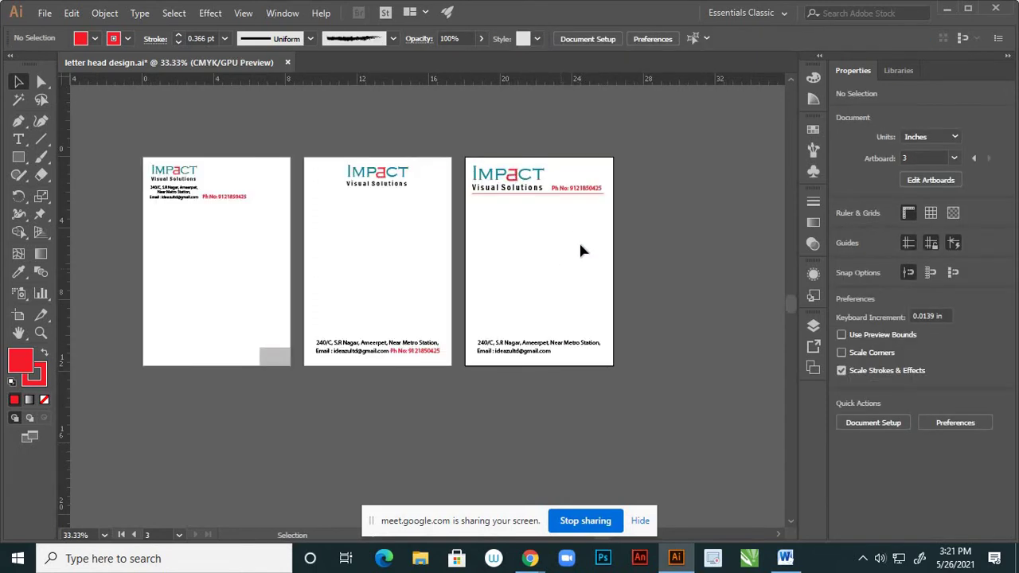
# - Shift the phone number slightly right so it sits closer to the red line's right end
pyautogui.scroll(2, 586, 195)
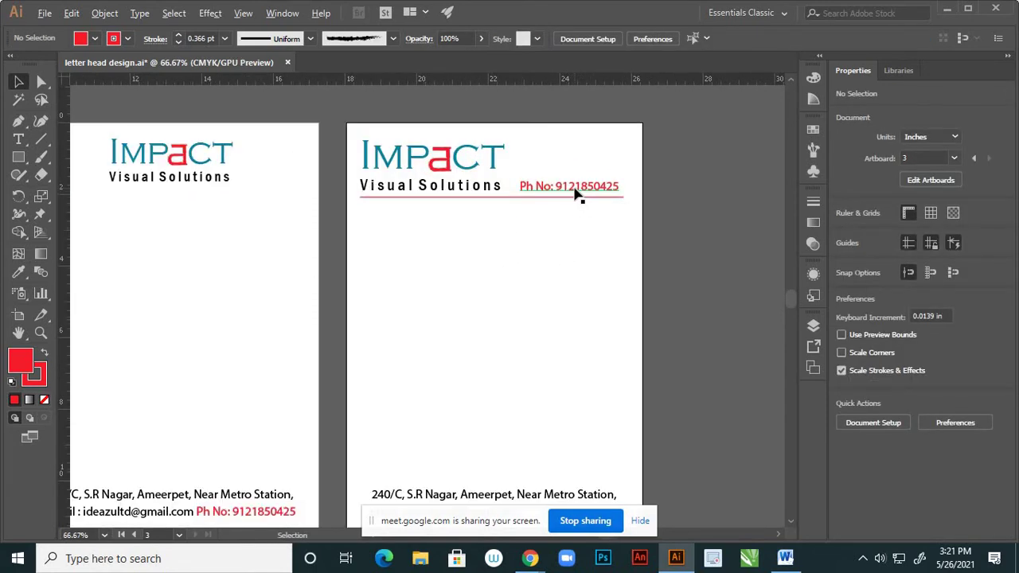
pyautogui.scroll(2, 572, 184)
pyautogui.scroll(-2, 570, 182)
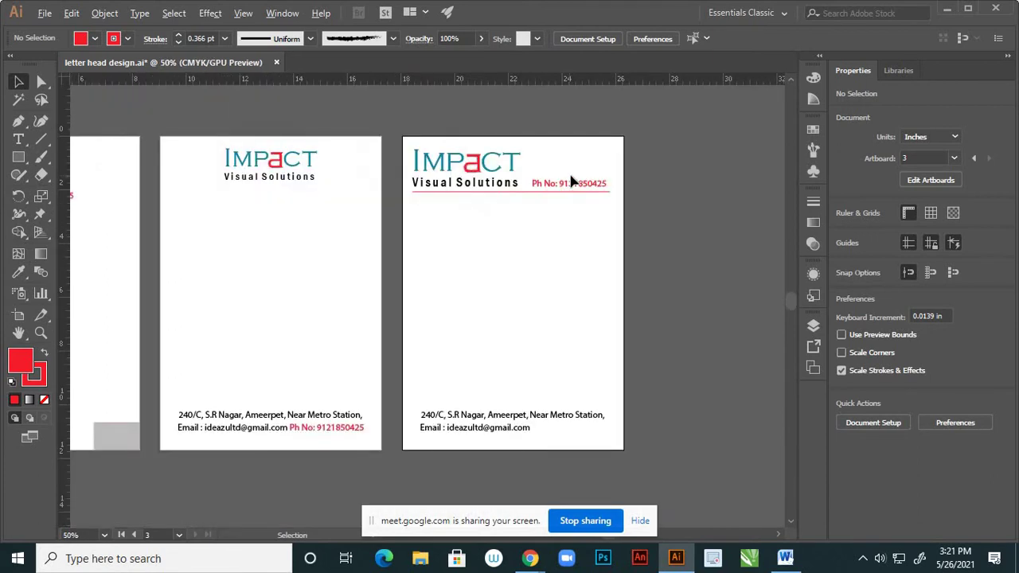
pyautogui.scroll(2, 580, 186)
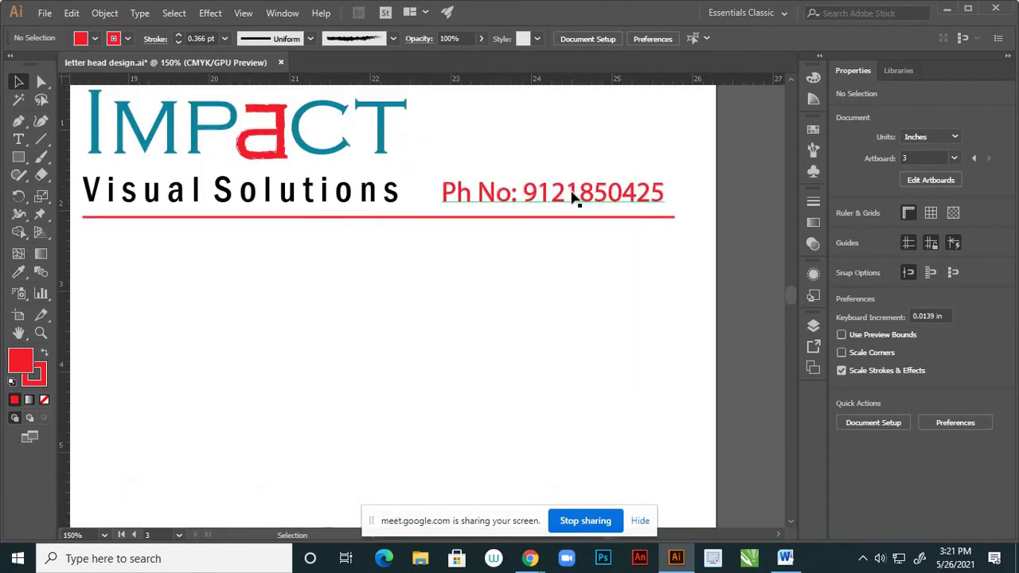
pyautogui.moveTo(574, 197); pyautogui.dragTo(582, 198)
pyautogui.click(583, 276)
pyautogui.scroll(-5, 597, 262)
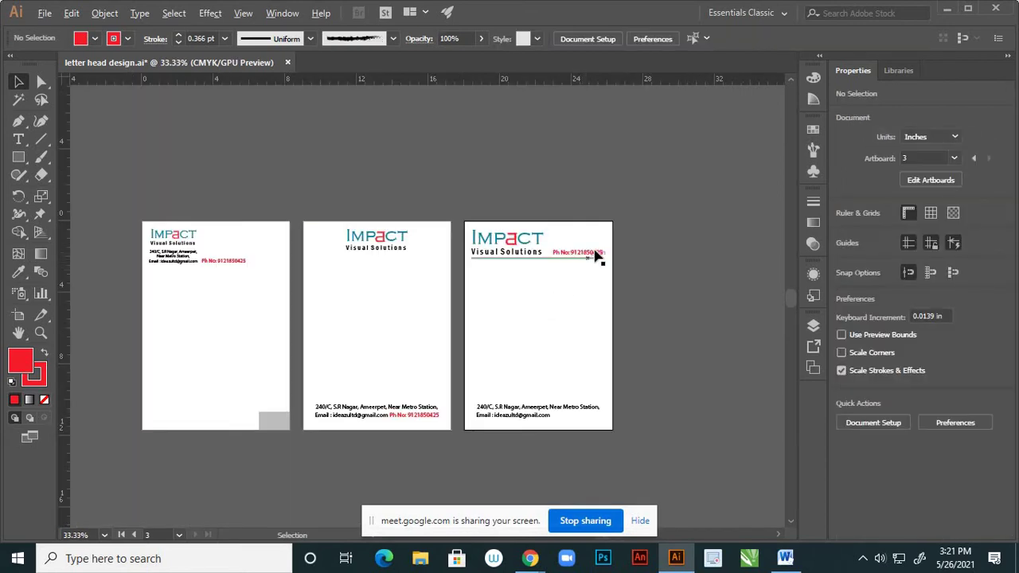
pyautogui.scroll(2, 546, 387)
pyautogui.scroll(-2, 555, 372)
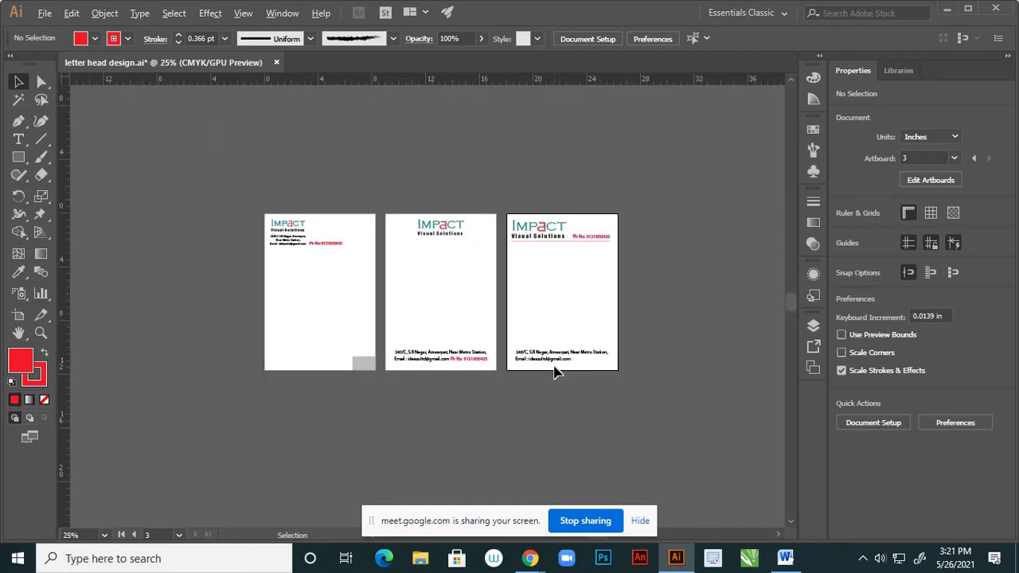
pyautogui.scroll(2, 553, 371)
pyautogui.click(568, 356)
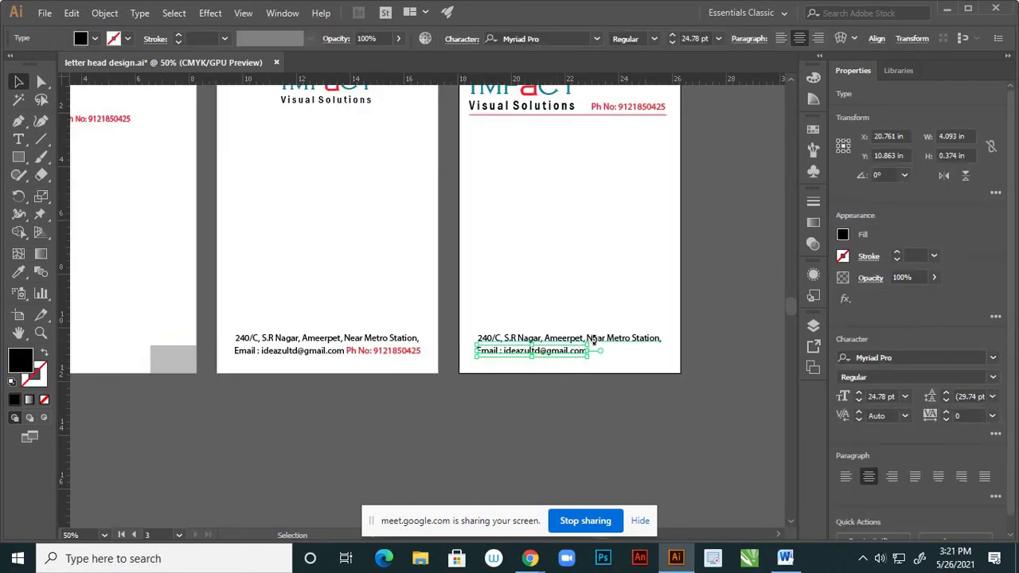
pyautogui.keyDown('shift'); pyautogui.click(602, 341); pyautogui.keyUp('shift')
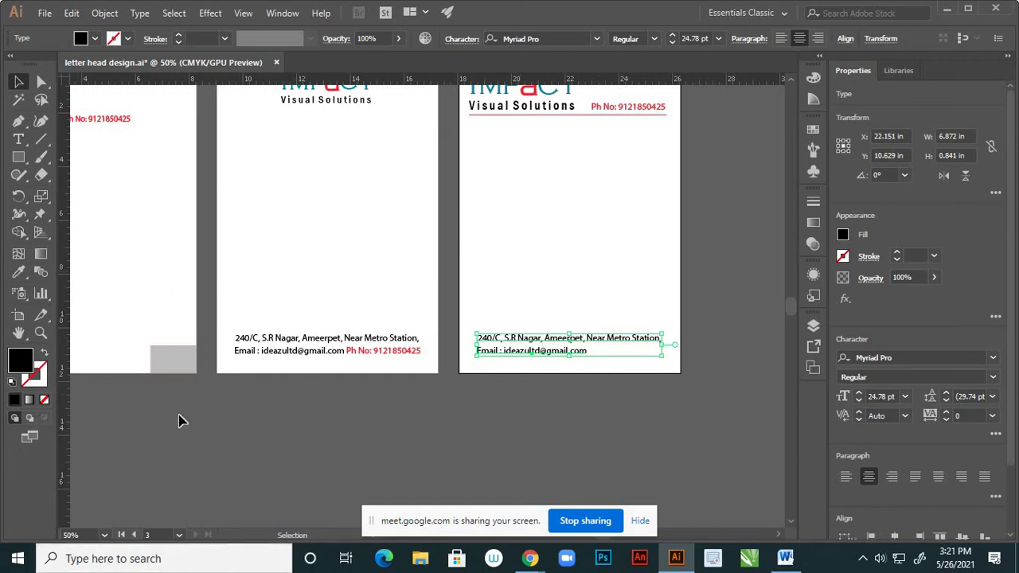
pyautogui.click(563, 379)
pyautogui.click(568, 355)
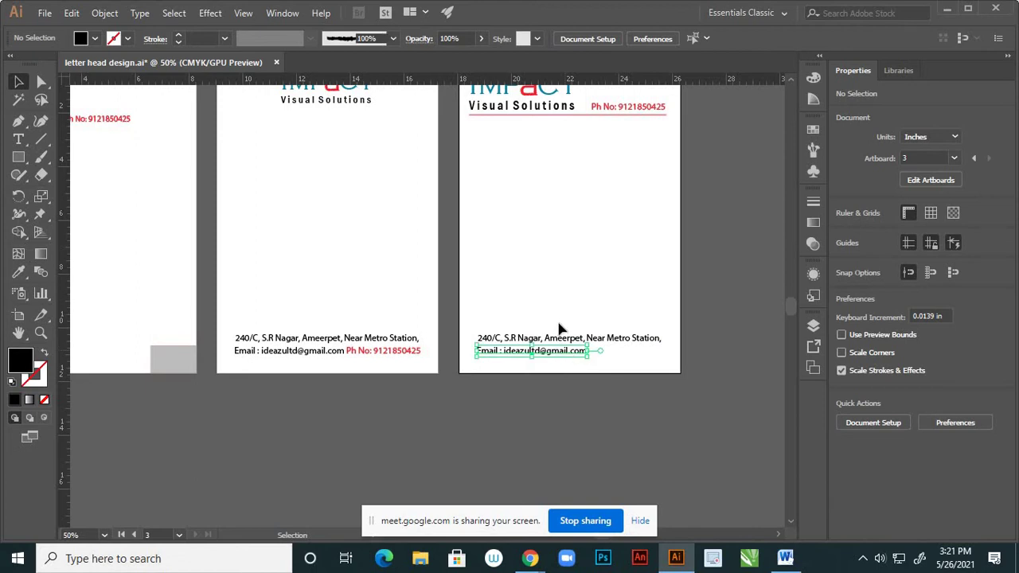
pyautogui.moveTo(559, 322); pyautogui.dragTo(586, 360)
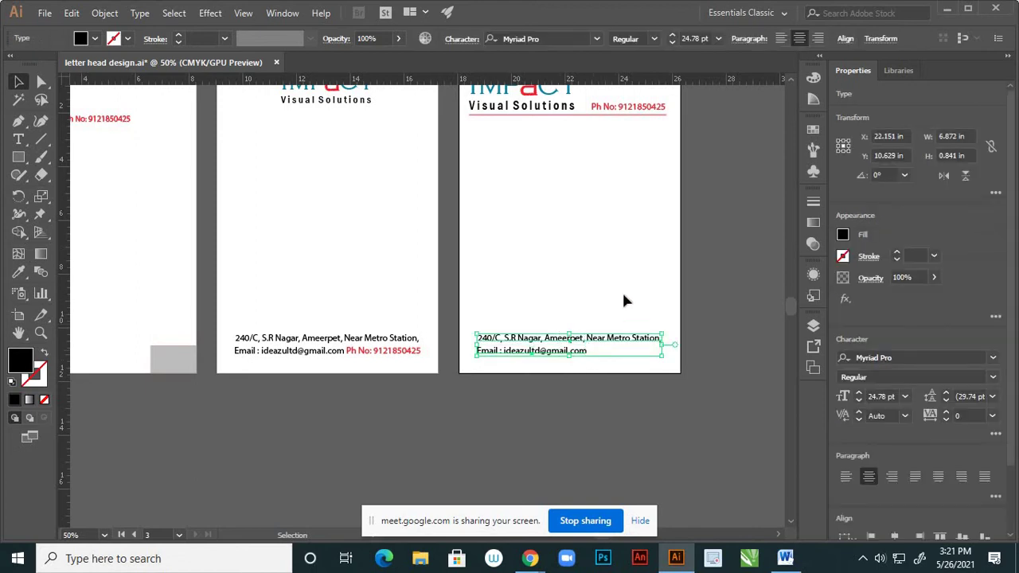
pyautogui.click(625, 301)
# - Try right, centre and left paragraph alignment on the address line at the bottom of the third artboard
pyautogui.click(605, 341)
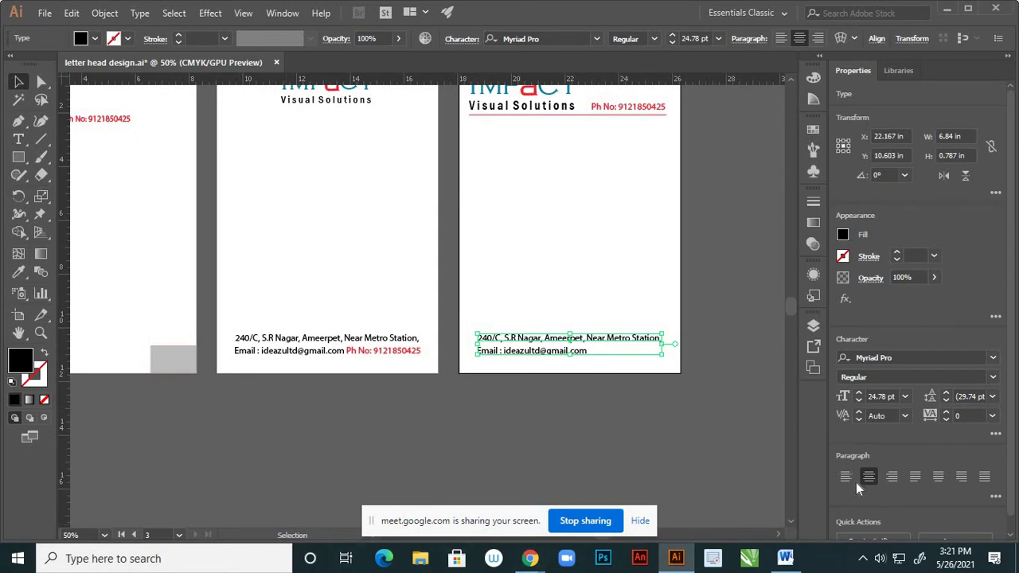
pyautogui.click(881, 479)
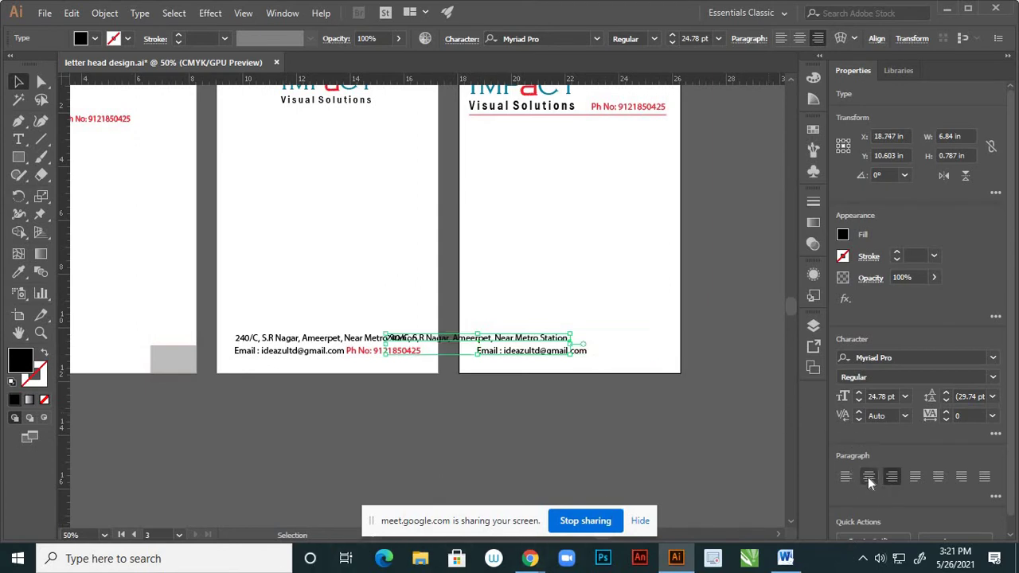
pyautogui.click(870, 478)
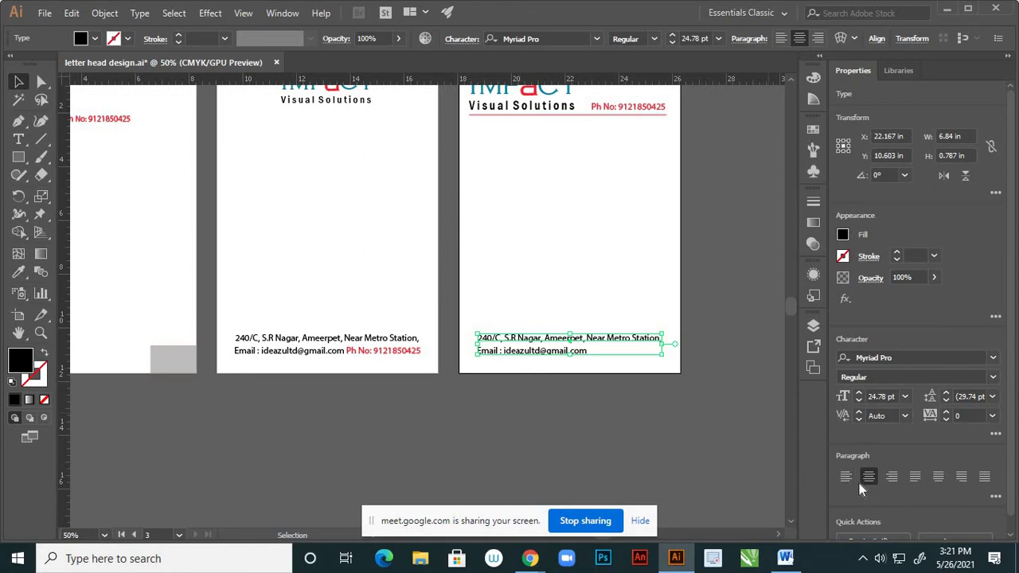
pyautogui.click(847, 477)
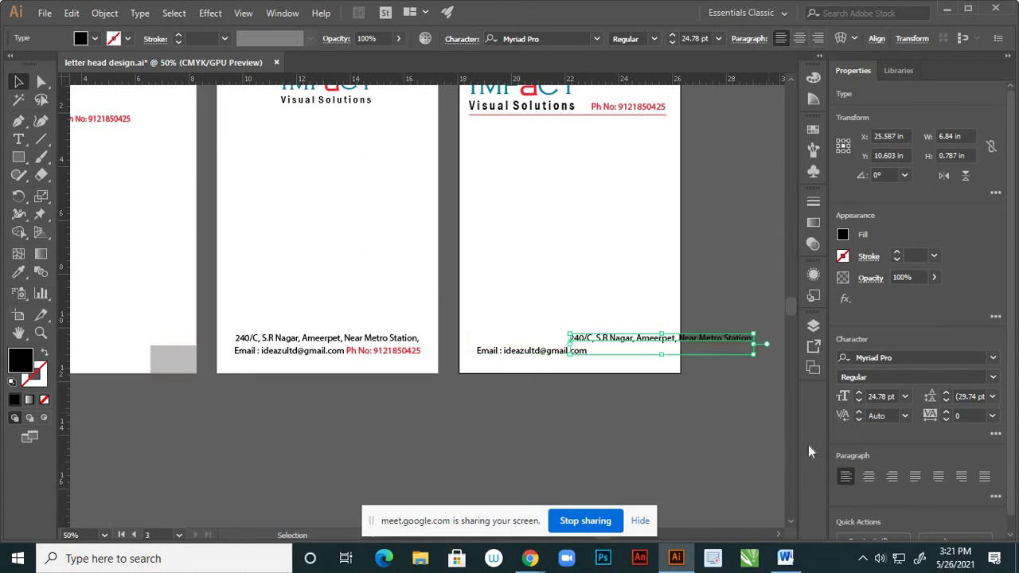
pyautogui.click(595, 346)
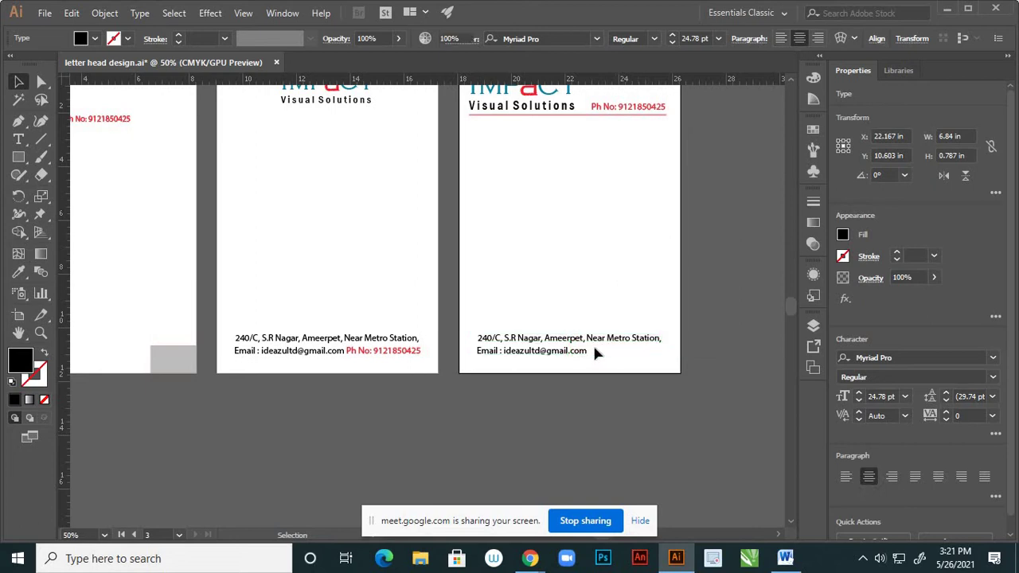
# - Nudge the e-mail line on the third artboard right beneath the address, to about X 21.73 in
pyautogui.click(590, 353)
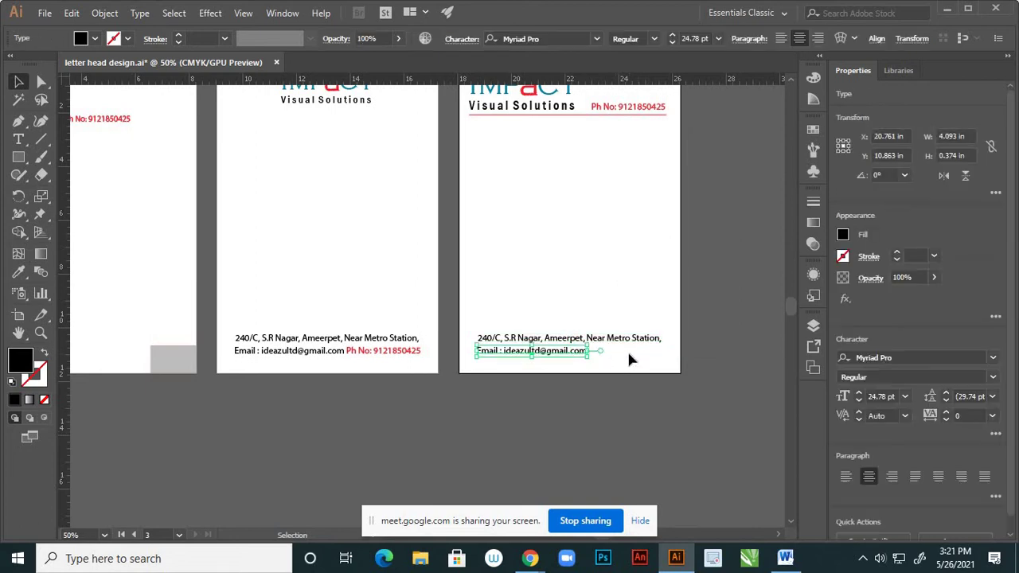
pyautogui.press('Right')
pyautogui.press('Right')
pyautogui.press('Right')
pyautogui.press('Right')
pyautogui.press('Right')
pyautogui.press('Right')
pyautogui.press('Right')
pyautogui.press('Right')
pyautogui.press('Right')
pyautogui.press('Right')
pyautogui.press('Right')
pyautogui.press('Right')
pyautogui.press('Right')
pyautogui.press('Right')
pyautogui.press('Right')
pyautogui.press('Right')
pyautogui.press('Right')
pyautogui.press('Right')
pyautogui.press('Right')
pyautogui.press('Right')
pyautogui.press('Right')
pyautogui.press('Right')
pyautogui.press('Right')
pyautogui.press('Right')
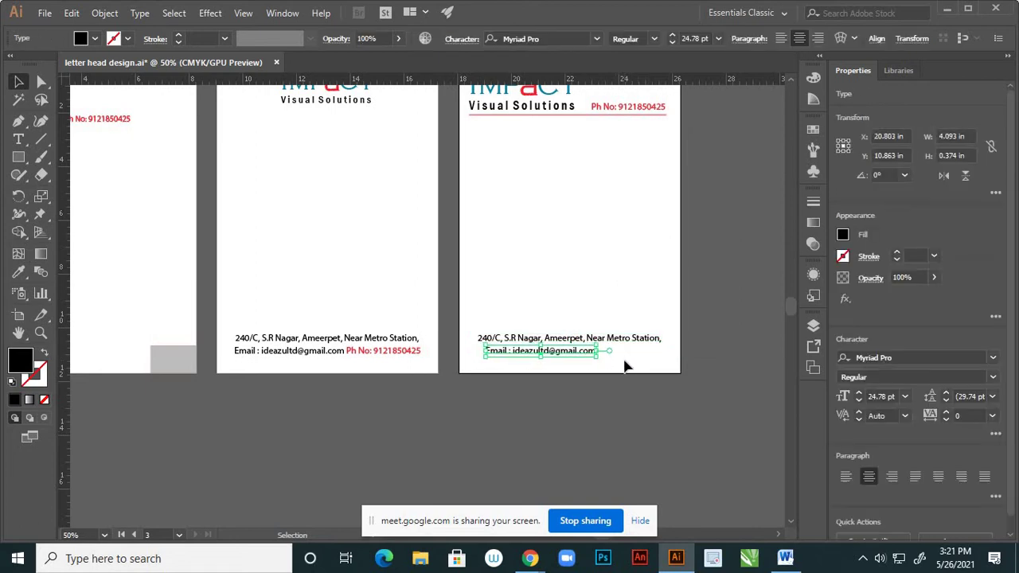
pyautogui.press('Right')
pyautogui.press('Right')
pyautogui.press('Right')
pyautogui.press('Right')
pyautogui.press('Right')
pyautogui.press('Right')
pyautogui.press('Right')
pyautogui.press('Right')
pyautogui.press('Right')
pyautogui.press('Right')
pyautogui.press('Right')
pyautogui.press('Right')
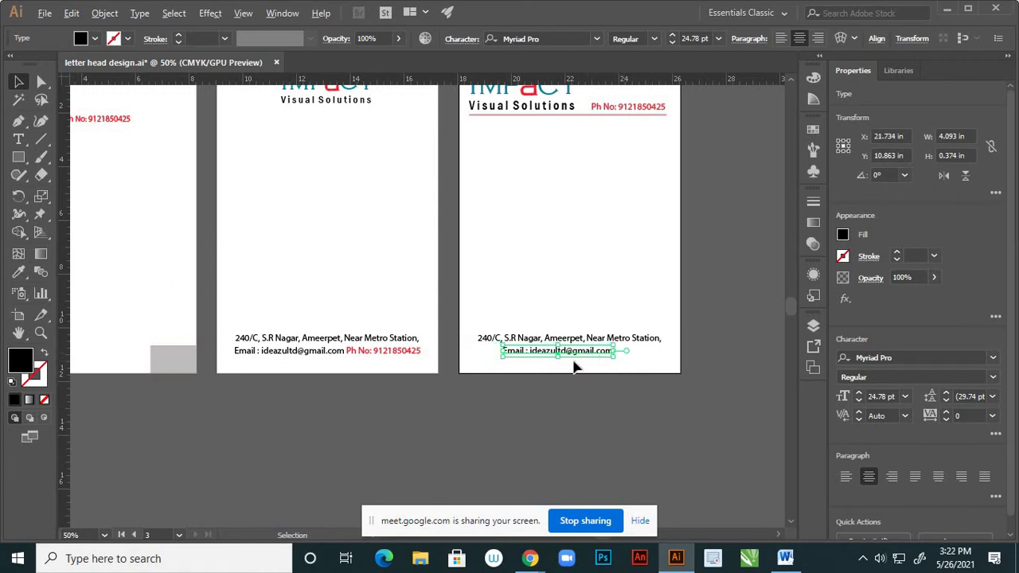
# - Place a vertical ruler guide near the middle of the third artboard, at about X 22.35 in
pyautogui.scroll(2, 572, 355)
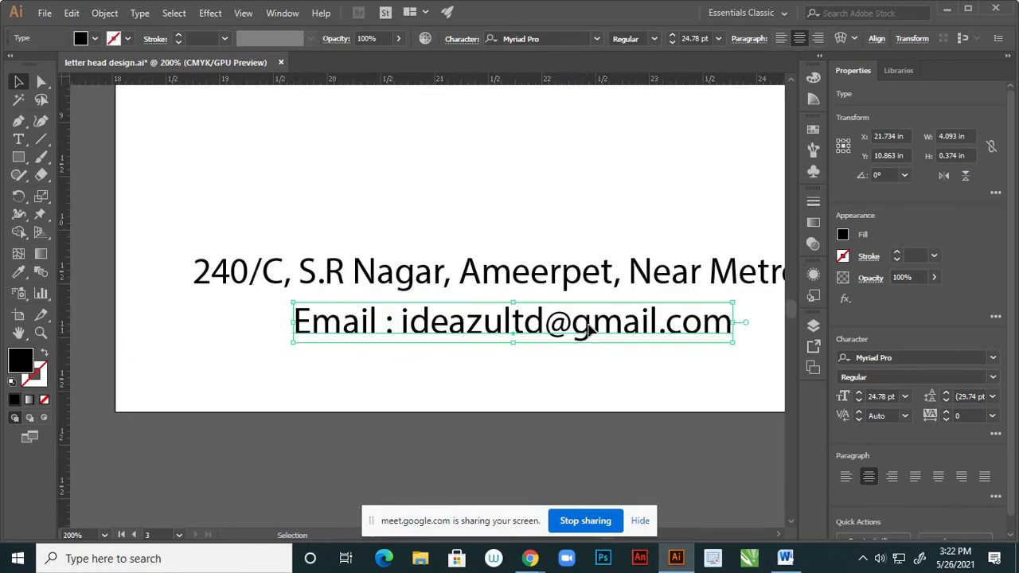
pyautogui.moveTo(595, 330)
pyautogui.mouseDown()
pyautogui.moveTo(644, 332)
pyautogui.moveTo(640, 342)
pyautogui.moveTo(633, 332)
pyautogui.moveTo(586, 341)
pyautogui.mouseUp()
pyautogui.scroll(-2, 587, 341)
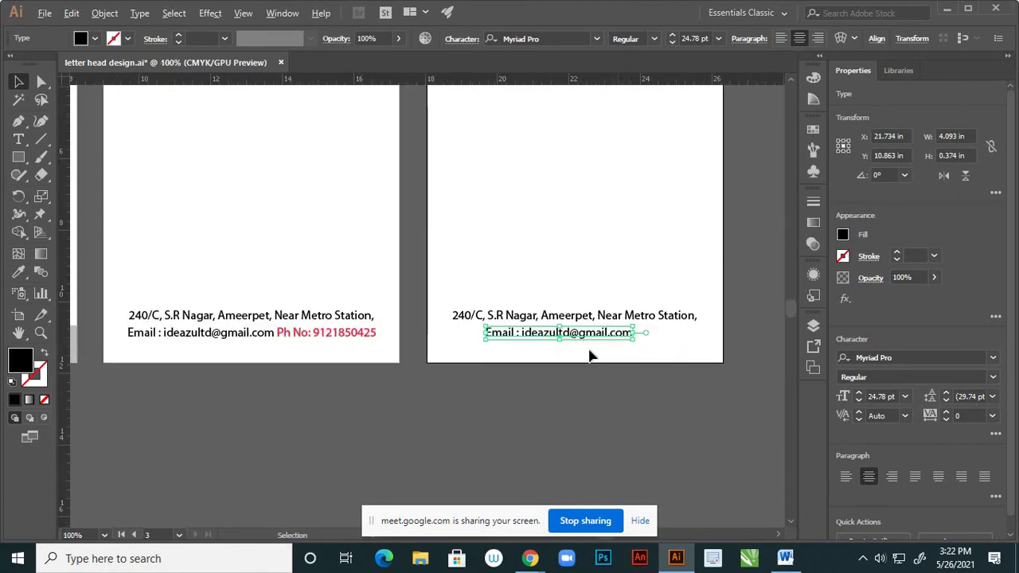
pyautogui.scroll(-1, 589, 350)
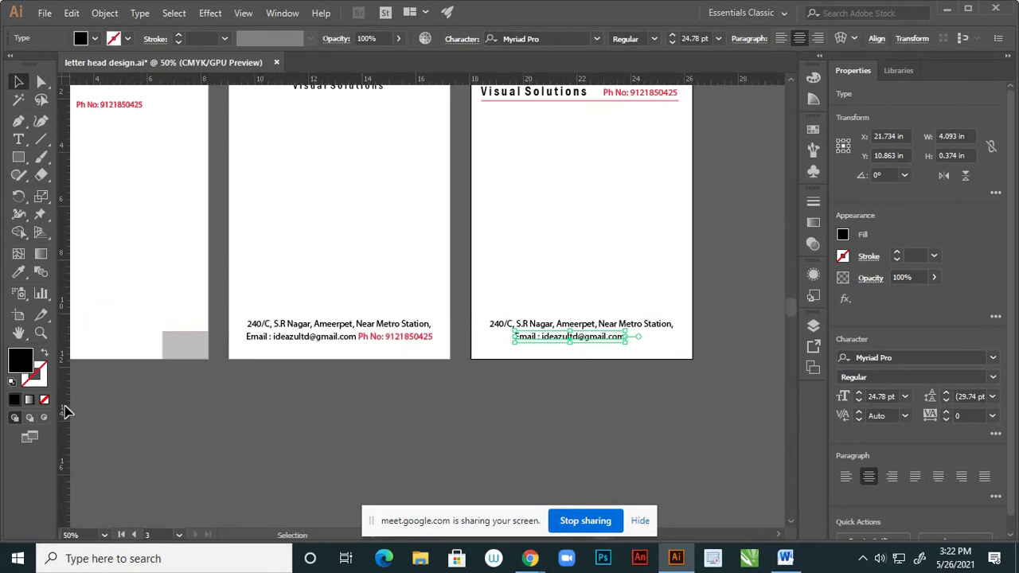
pyautogui.moveTo(63, 411); pyautogui.dragTo(586, 446)
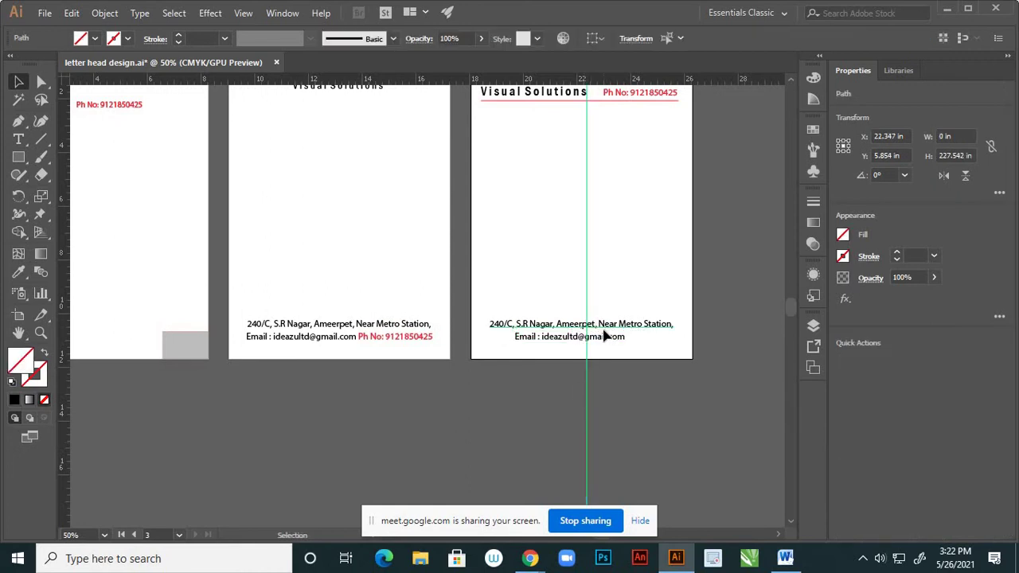
# - Nudge the e-mail line further right to about X 22.16 in, centring it beneath the address line
pyautogui.scroll(2, 607, 356)
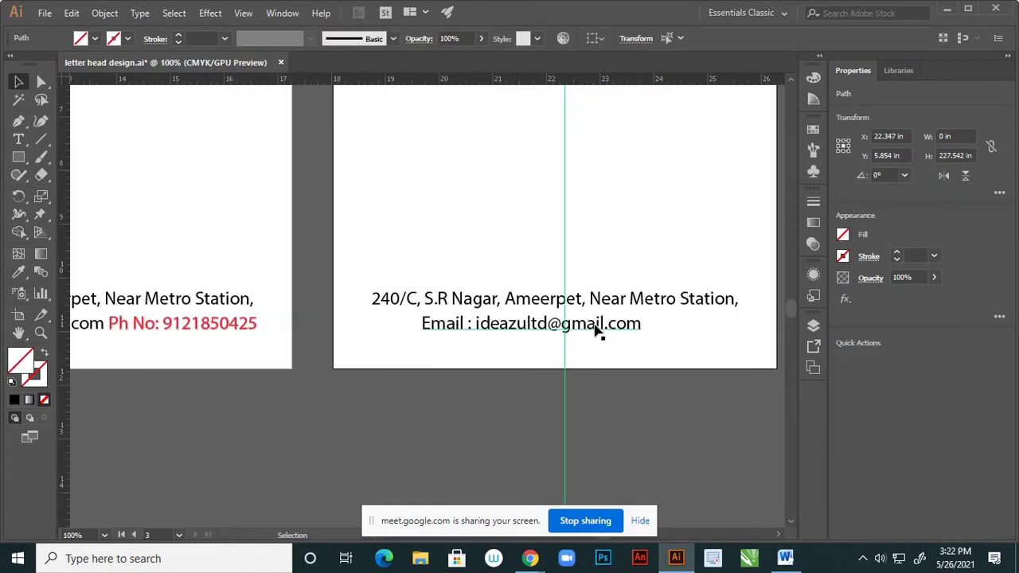
pyautogui.click(604, 333)
pyautogui.press('Right')
pyautogui.press('Right')
pyautogui.press('Right')
pyautogui.press('Right')
pyautogui.press('Right')
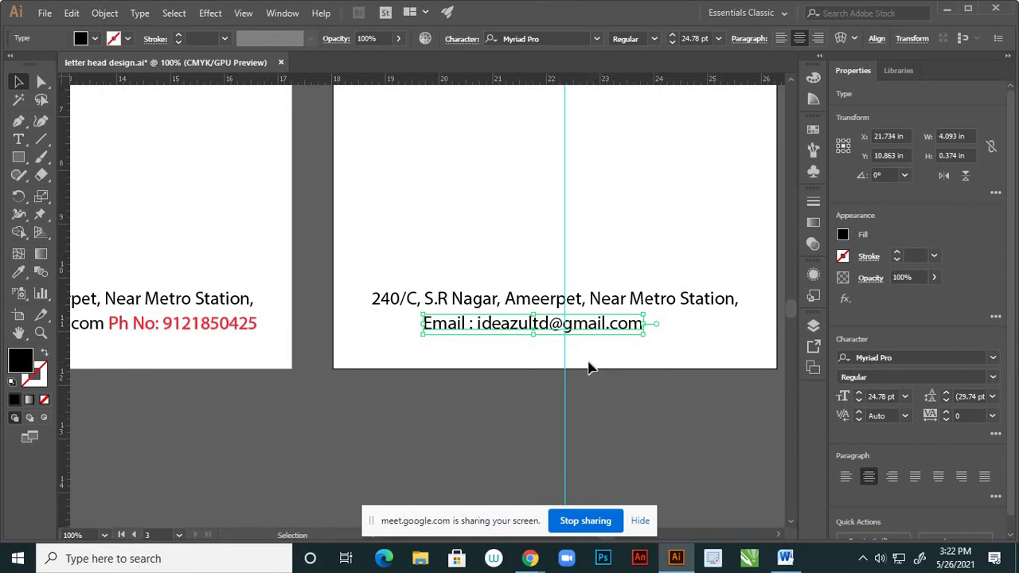
pyautogui.press('Right')
pyautogui.press('Right')
pyautogui.press('Right')
pyautogui.press('Right')
pyautogui.press('Right')
pyautogui.press('Right')
pyautogui.press('Right')
pyautogui.press('Right')
pyautogui.press('Right')
pyautogui.press('Right')
pyautogui.press('Right')
pyautogui.press('Right')
pyautogui.press('Right')
pyautogui.press('Right')
pyautogui.press('Right')
pyautogui.press('Right')
pyautogui.press('Right')
pyautogui.press('Right')
pyautogui.press('Right')
pyautogui.press('Right')
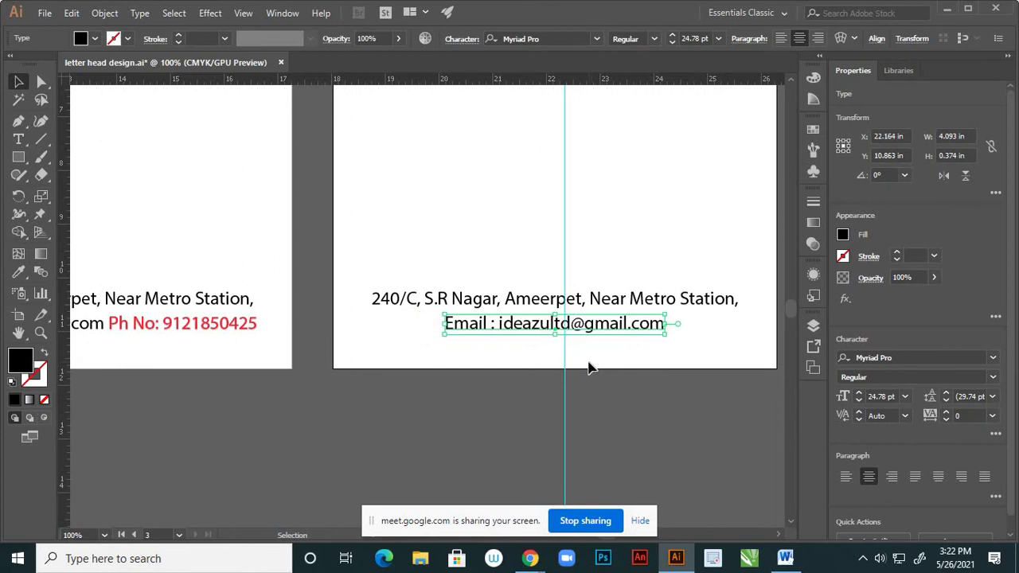
# - Nudge the e-mail line slightly right on the third artboard and delete the vertical centre guide
pyautogui.press('Right')
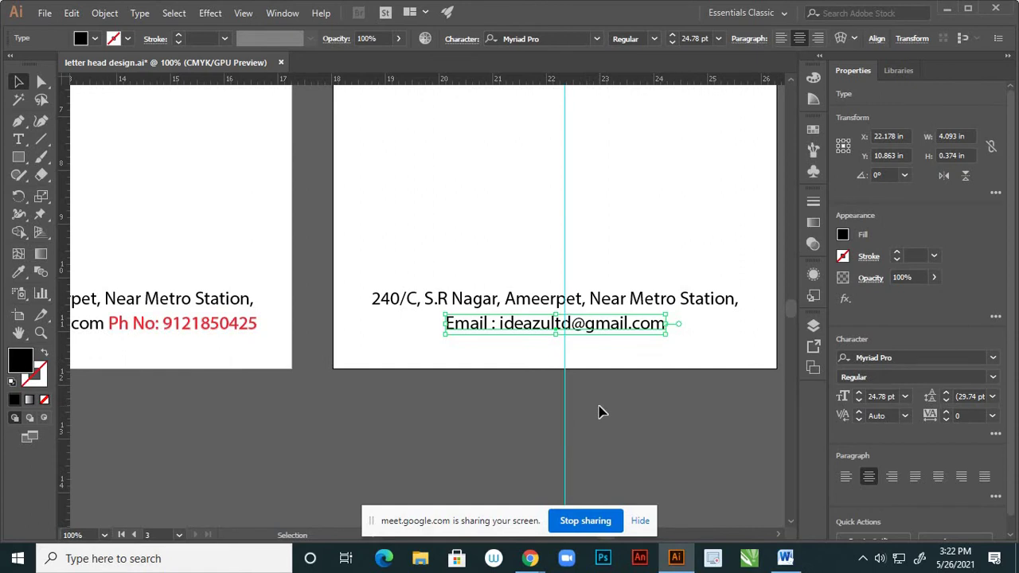
pyautogui.click(593, 401)
pyautogui.scroll(-3, 589, 394)
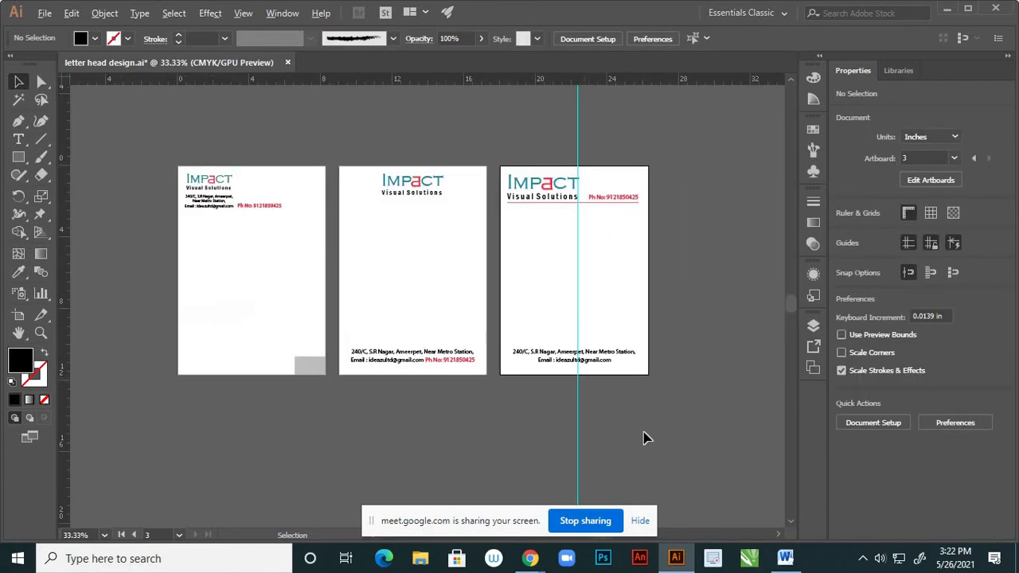
pyautogui.moveTo(643, 431); pyautogui.dragTo(523, 431)
pyautogui.press('Delete')
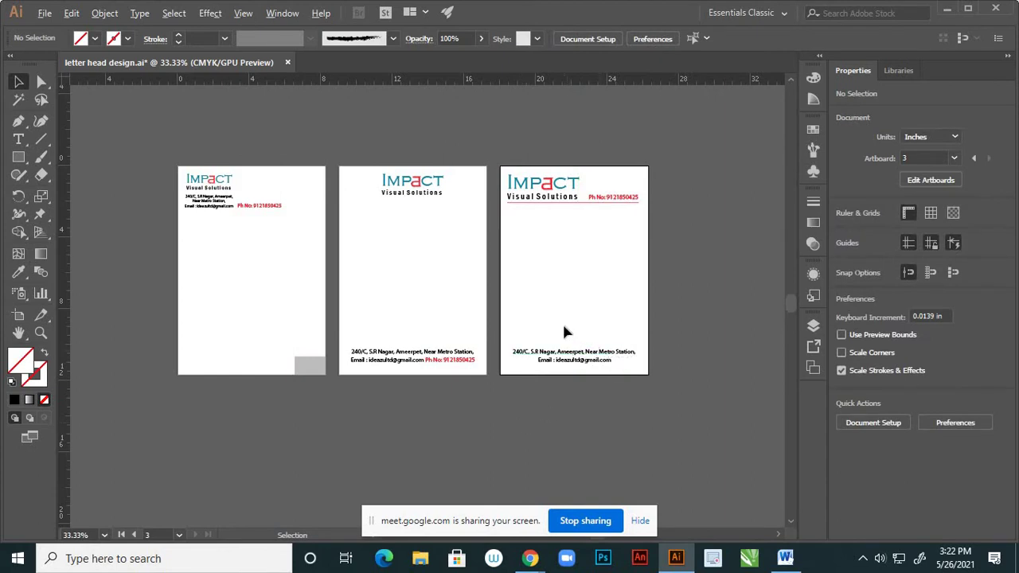
# - Review the three letterhead artboards and save the document
pyautogui.scroll(-2, 564, 331)
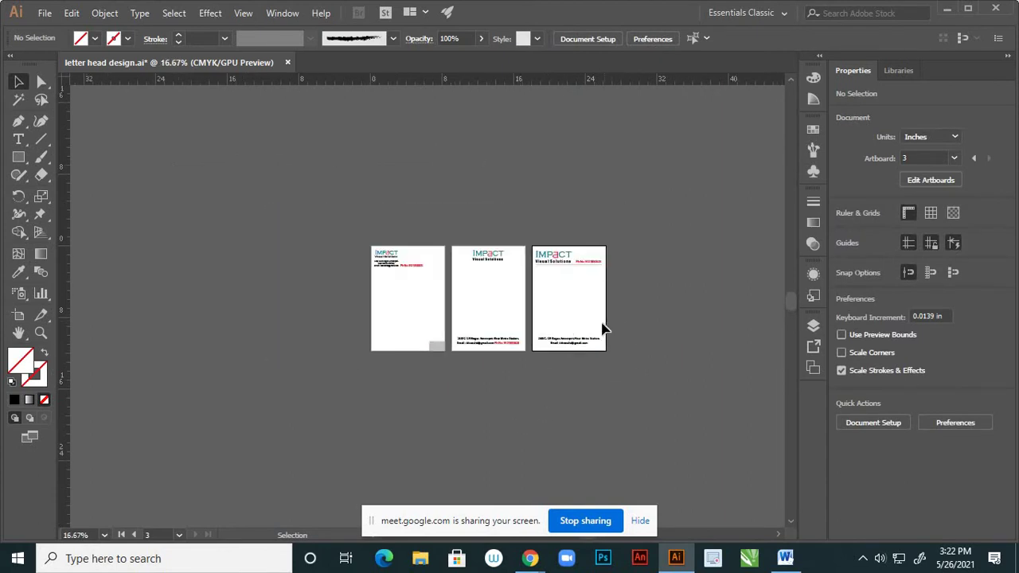
pyautogui.scroll(2, 595, 353)
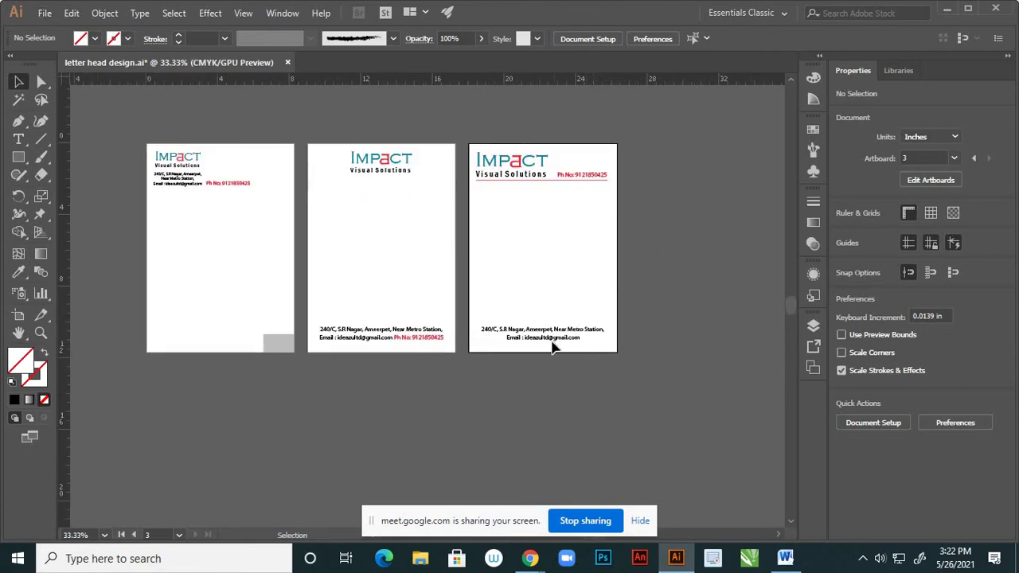
pyautogui.scroll(1, 555, 347)
pyautogui.scroll(-2, 555, 347)
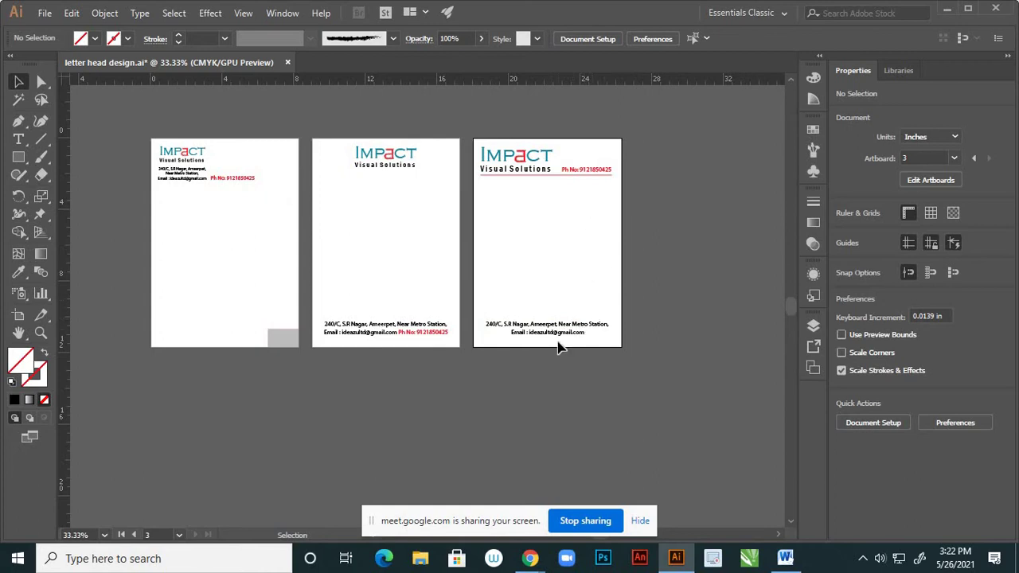
pyautogui.scroll(1, 558, 345)
pyautogui.scroll(-1, 613, 350)
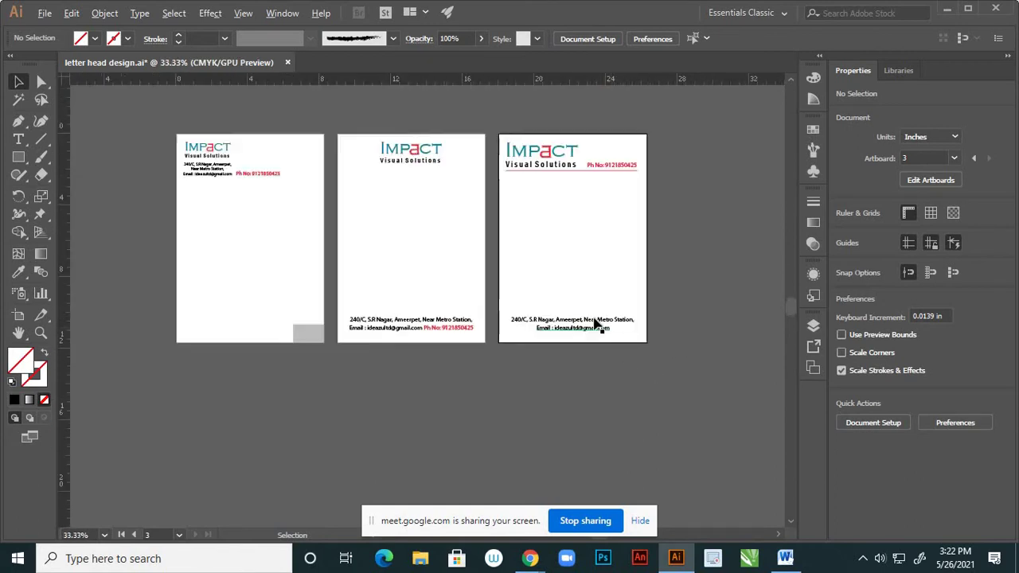
pyautogui.press('ctrl')
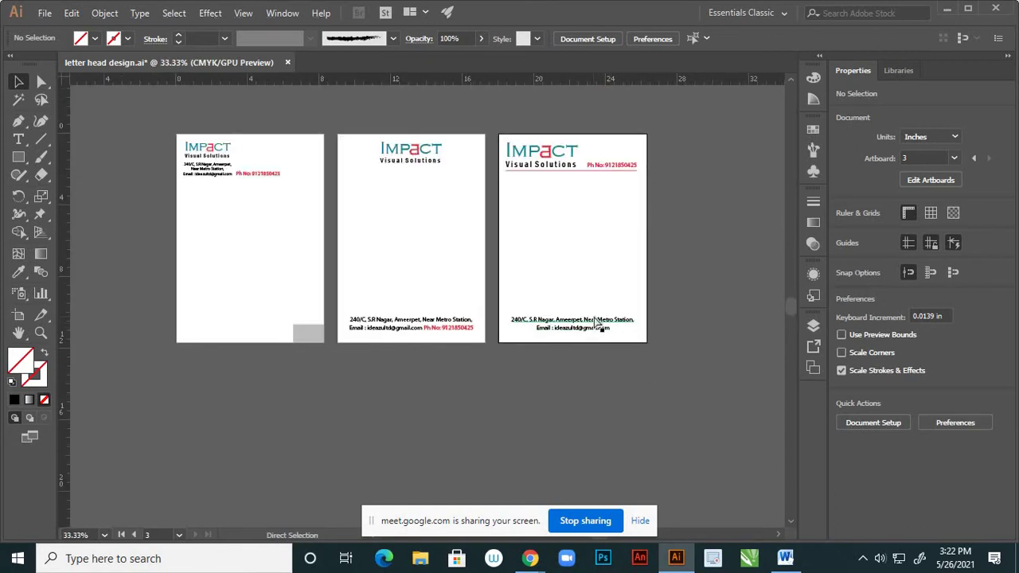
pyautogui.scroll(-1, 517, 321)
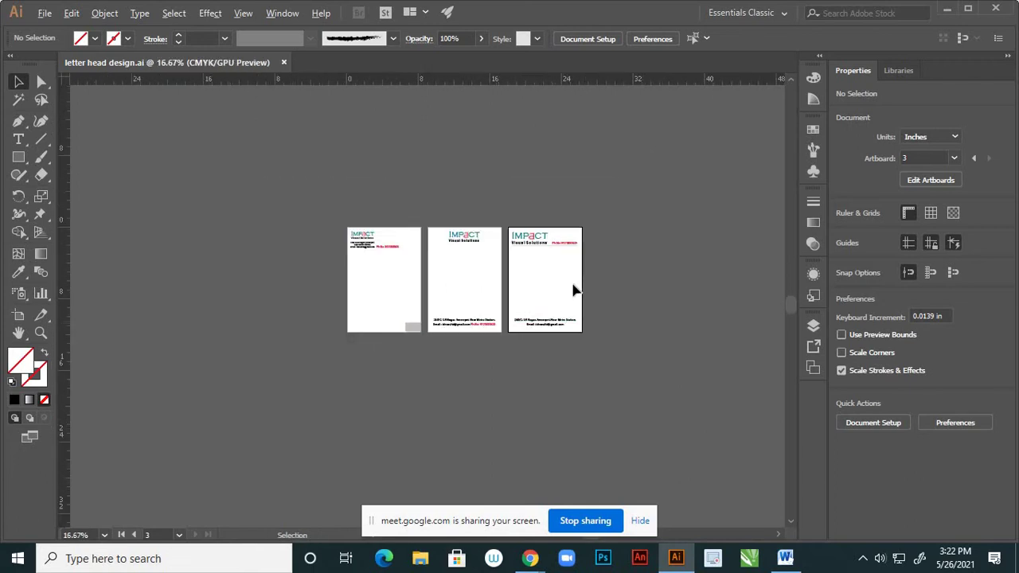
# - Duplicate the third artboard together with its artwork, placing the copy beside it as a fourth artboard
pyautogui.scroll(1, 576, 285)
pyautogui.scroll(-2, 539, 294)
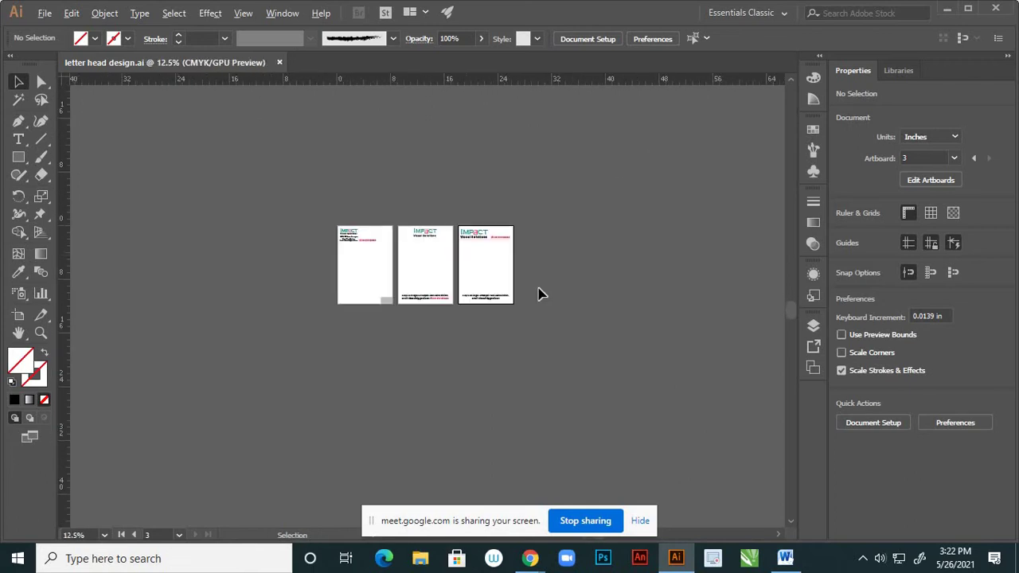
pyautogui.scroll(2, 543, 287)
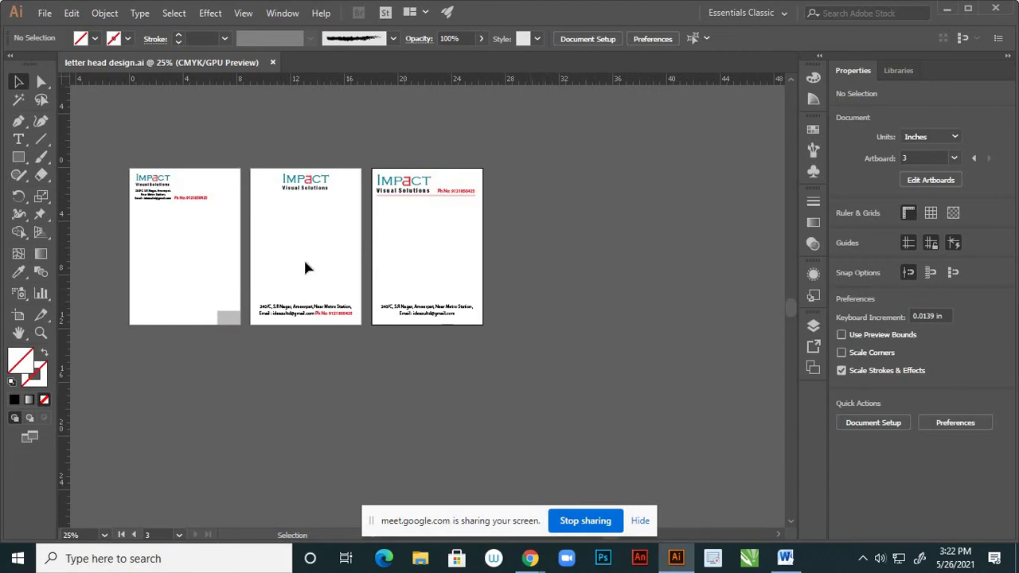
pyautogui.click(23, 316)
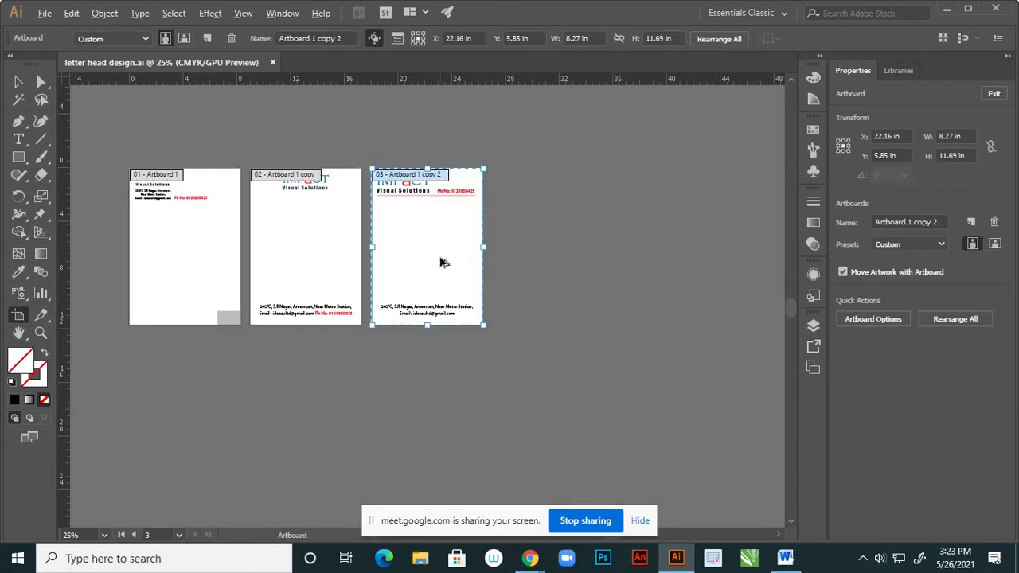
pyautogui.moveTo(443, 262); pyautogui.dragTo(563, 261)
pyautogui.click(18, 80)
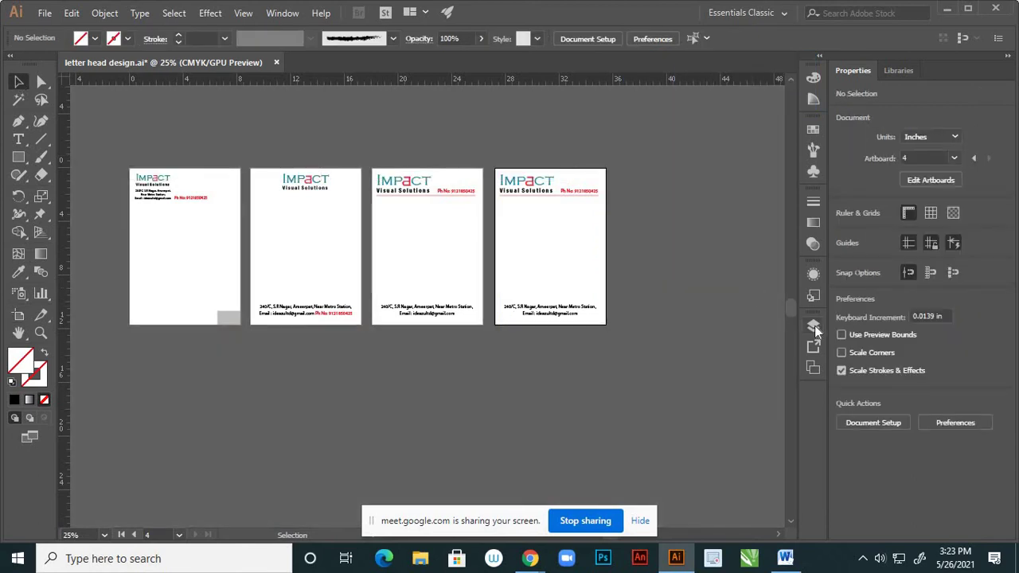
# - Cut all the letterhead artwork from the fourth artboard
pyautogui.click(814, 326)
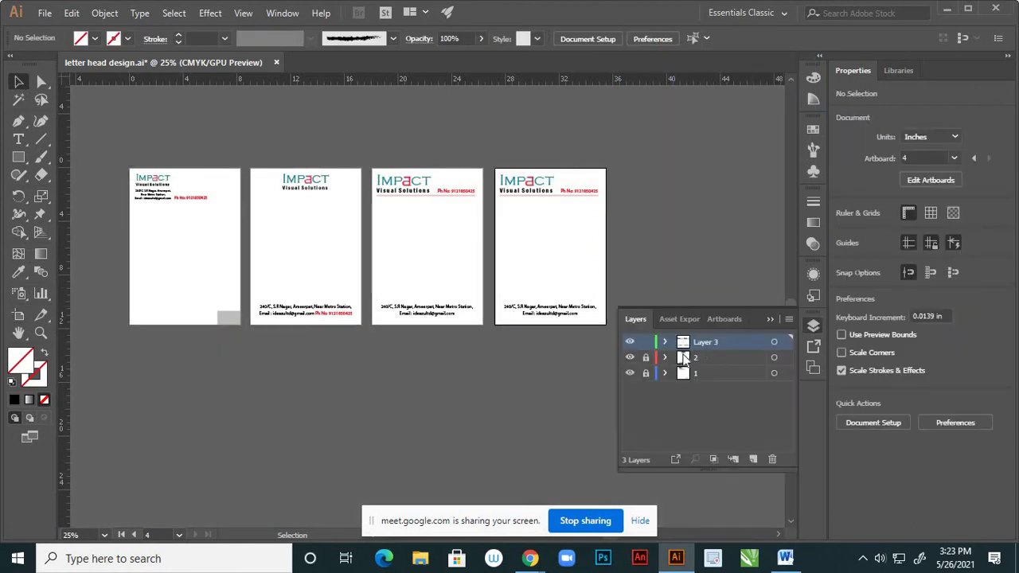
pyautogui.click(630, 343)
pyautogui.click(629, 343)
pyautogui.moveTo(573, 301); pyautogui.dragTo(606, 337)
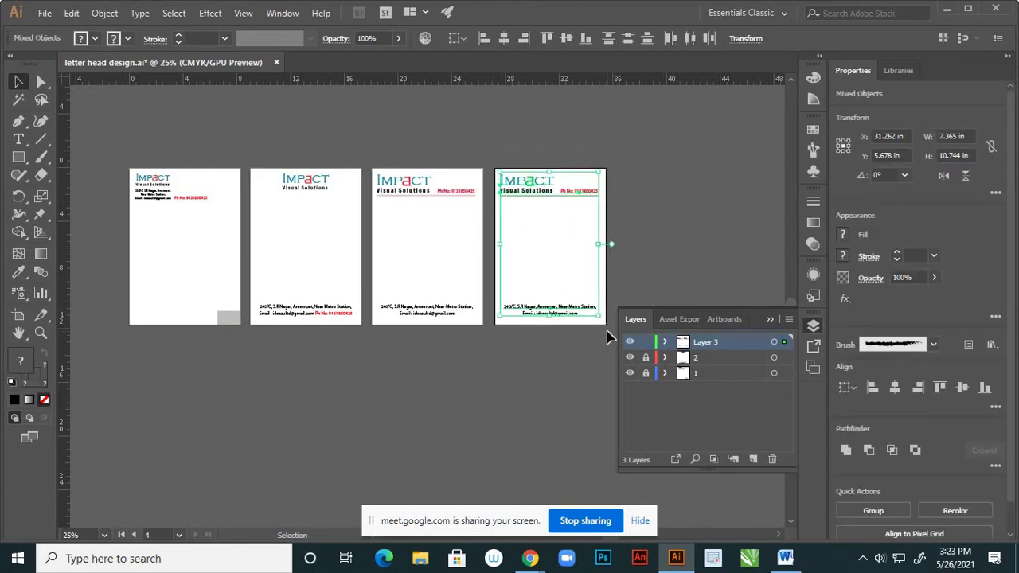
pyautogui.press('Delete')
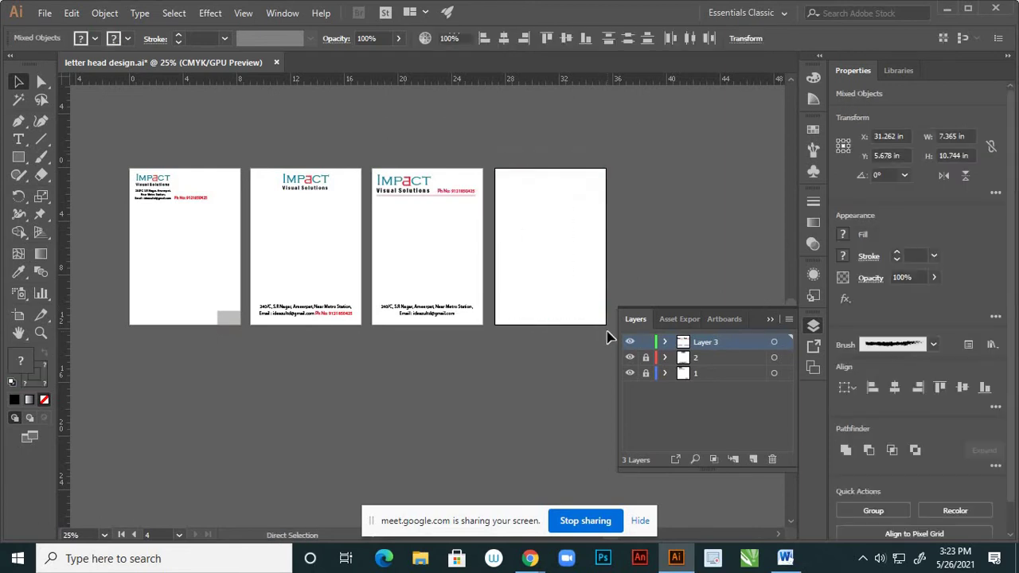
# - Lock Layer 3 and rename it 3
pyautogui.click(646, 343)
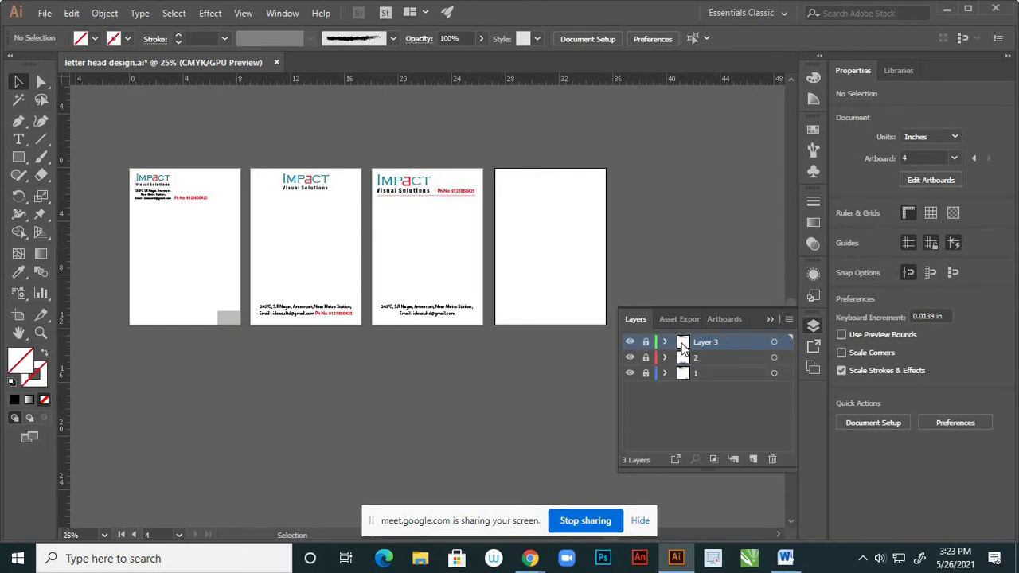
pyautogui.doubleClick(700, 344)
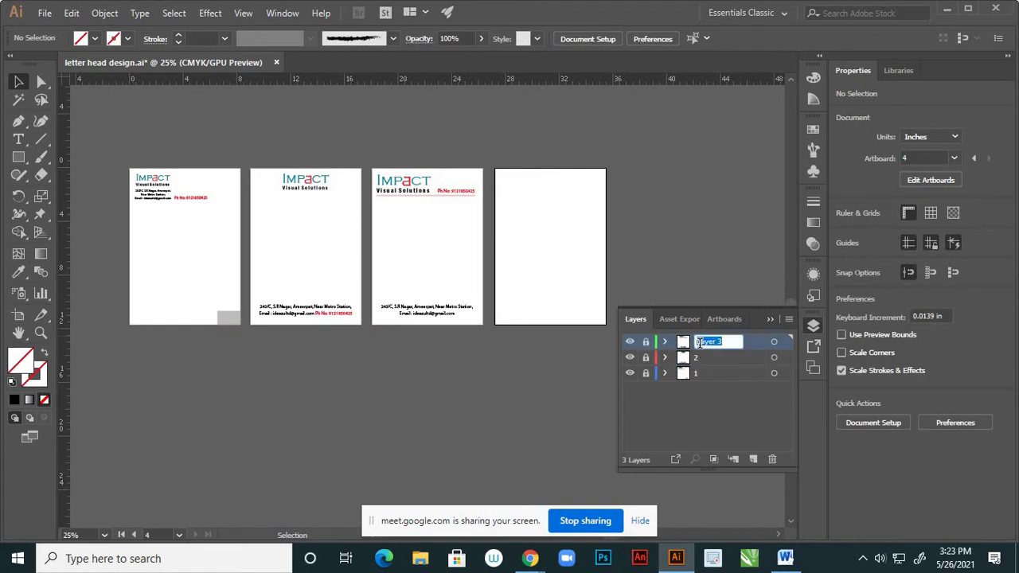
pyautogui.write('3')
pyautogui.press('Return')
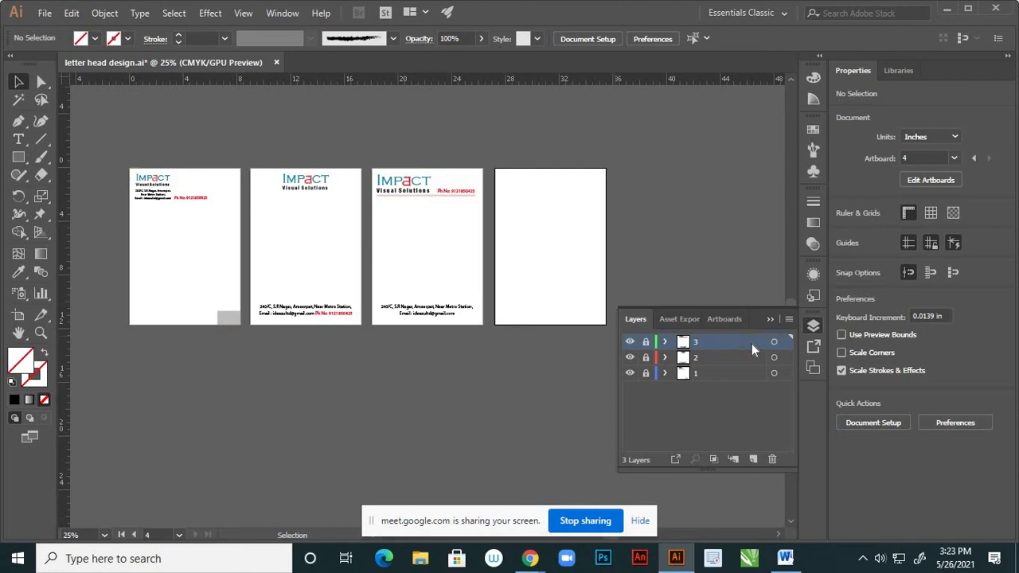
# - Create a new layer above layer 3 and paste the cut artwork in place on the fourth artboard
pyautogui.click(753, 460)
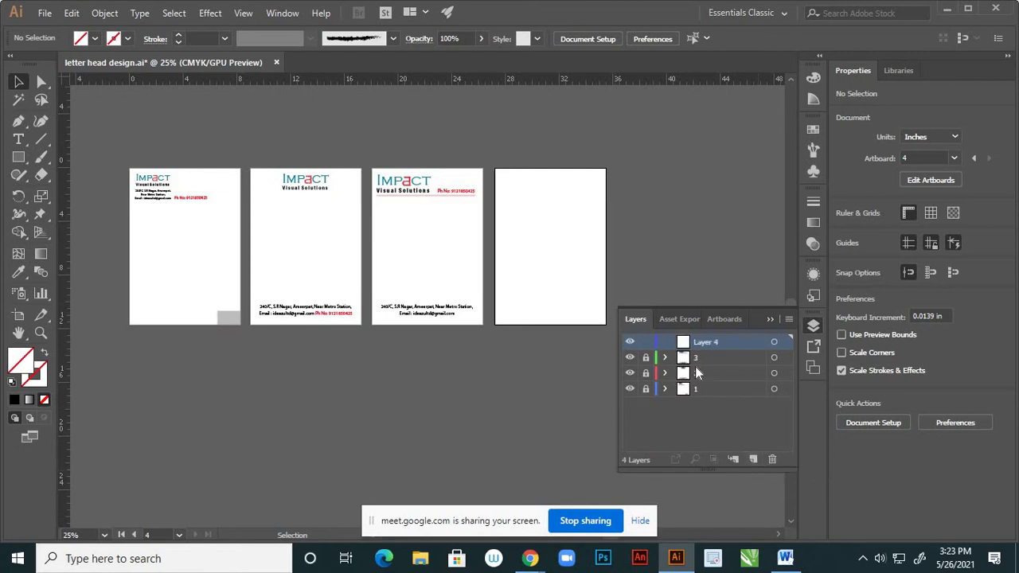
pyautogui.hotkey('ctrl', 'shift', 'v')
pyautogui.click(770, 320)
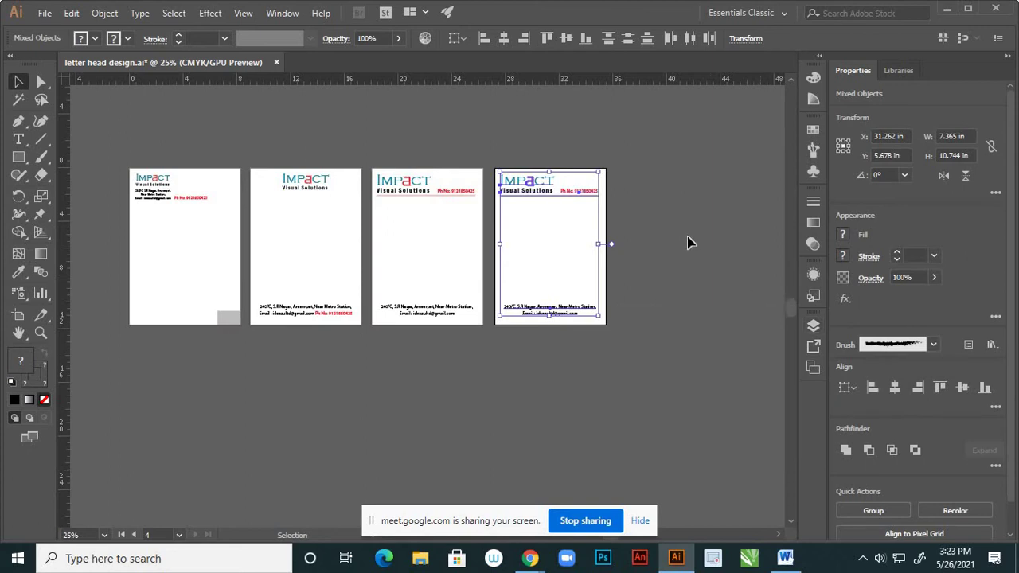
pyautogui.click(689, 238)
# - Move the fourth artboard's red header line down to just above the address block, at about Y 9.97 in
pyautogui.scroll(-2, 593, 307)
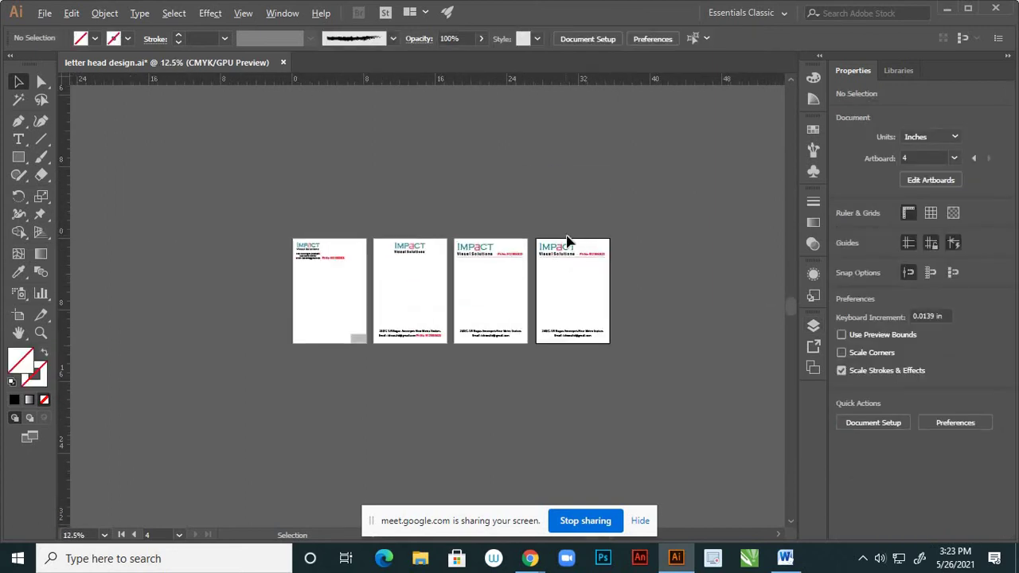
pyautogui.scroll(3, 569, 239)
pyautogui.scroll(1, 595, 296)
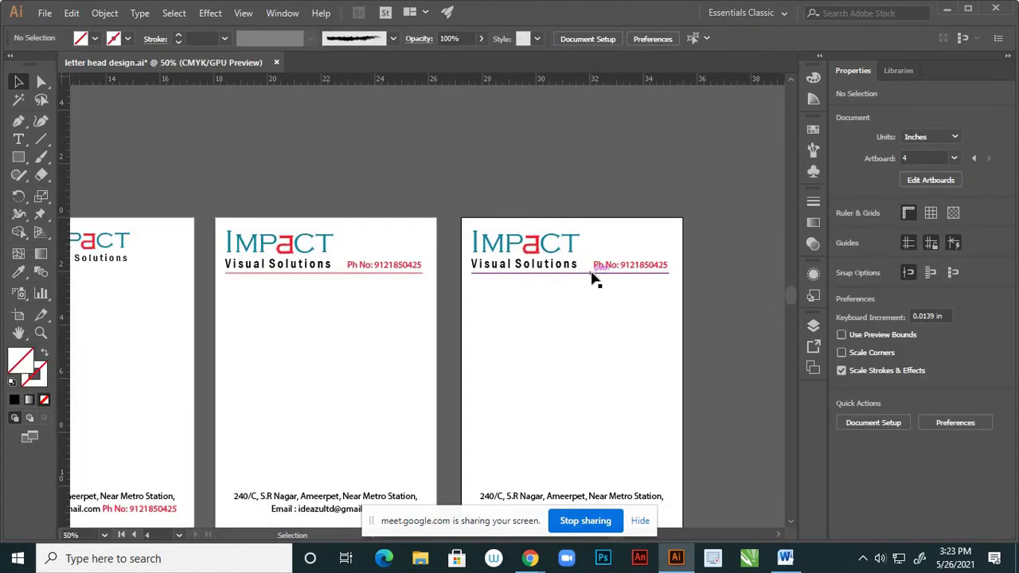
pyautogui.click(596, 274)
pyautogui.scroll(-4, 649, 221)
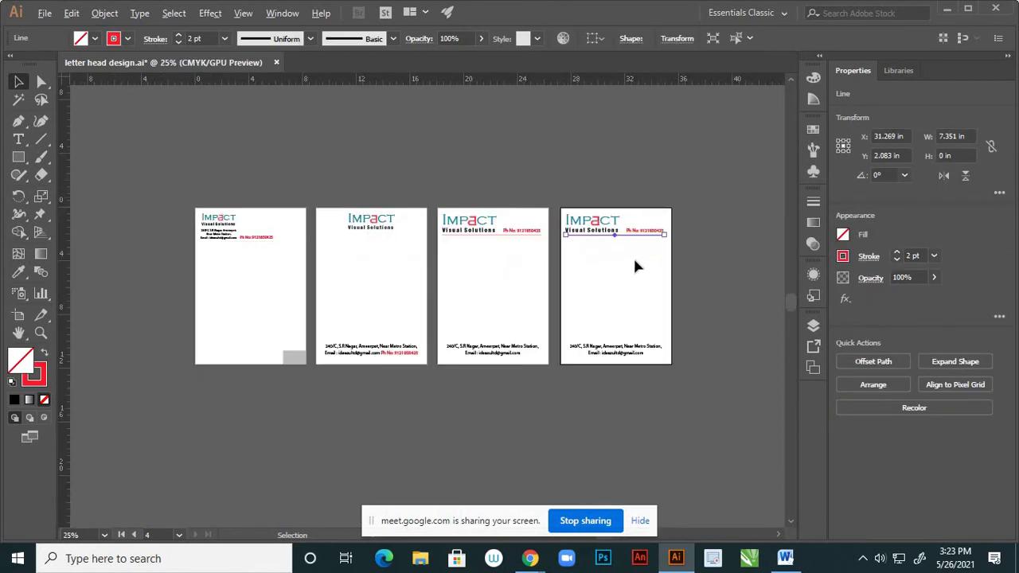
pyautogui.scroll(2, 637, 266)
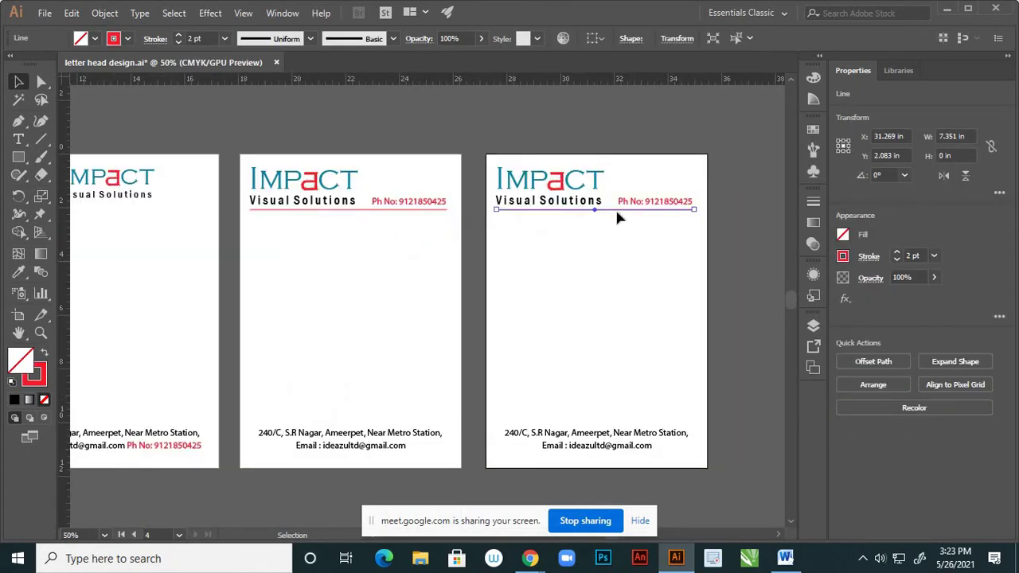
pyautogui.moveTo(621, 239); pyautogui.dragTo(628, 429)
pyautogui.click(624, 344)
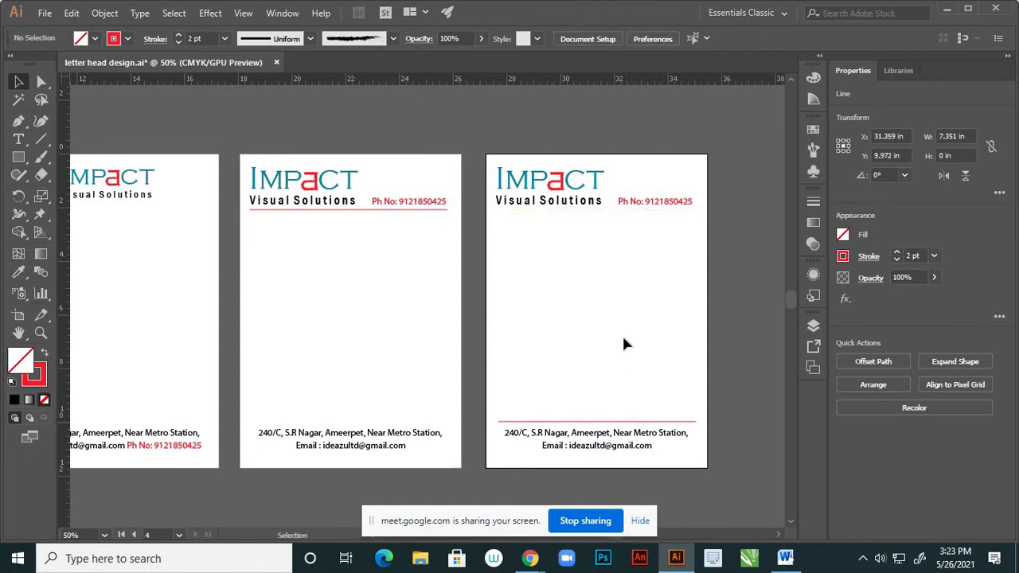
# - Move the red phone number from the fourth artboard's header to just above the relocated red line
pyautogui.scroll(-2, 624, 346)
pyautogui.scroll(2, 634, 343)
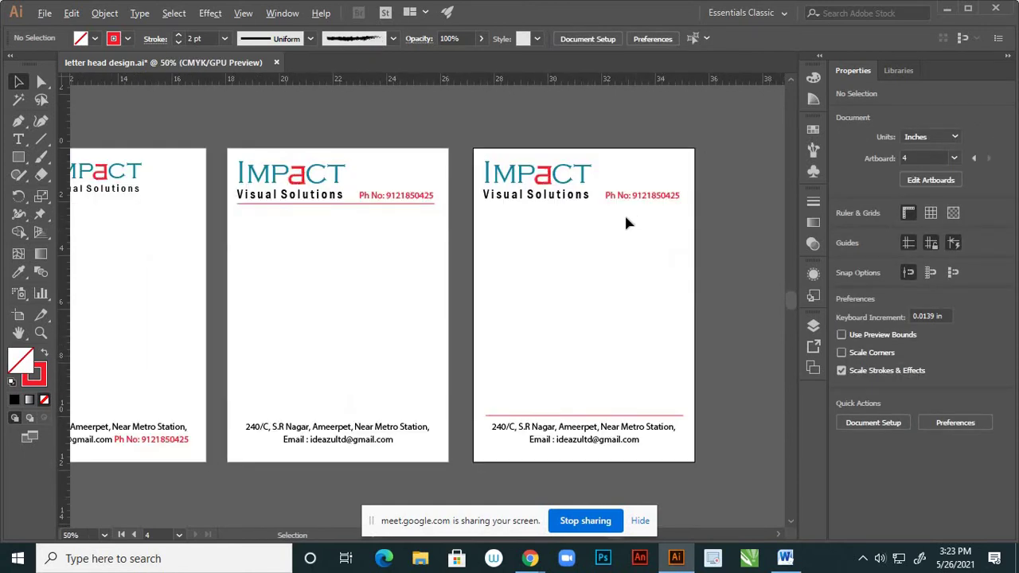
pyautogui.moveTo(633, 200); pyautogui.dragTo(576, 411)
pyautogui.click(608, 324)
# - Nudge the phone number, red line, address and e-mail together down toward the fourth artboard's lower edge
pyautogui.scroll(-2, 622, 367)
pyautogui.scroll(3, 621, 387)
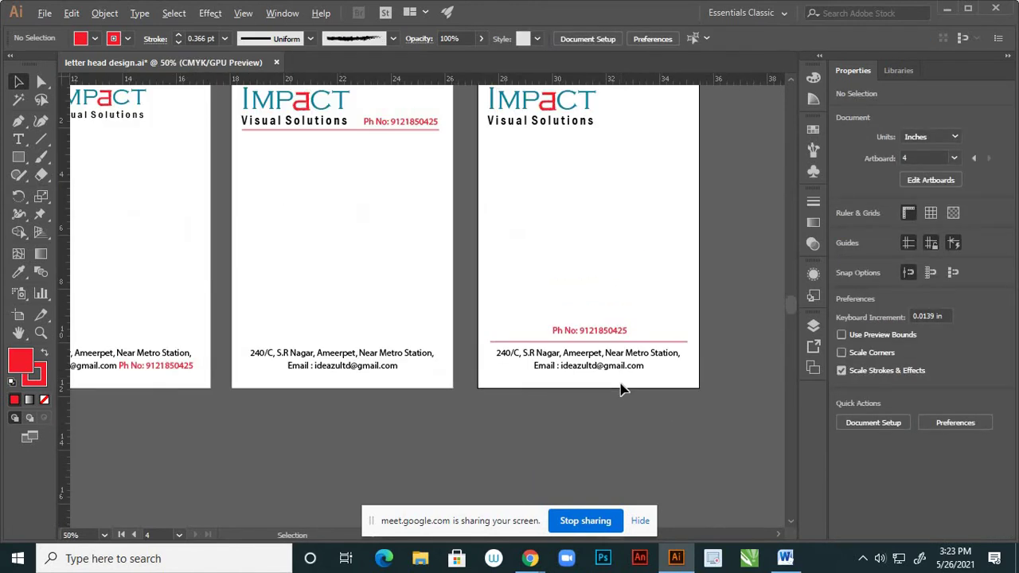
pyautogui.moveTo(594, 295); pyautogui.dragTo(625, 382)
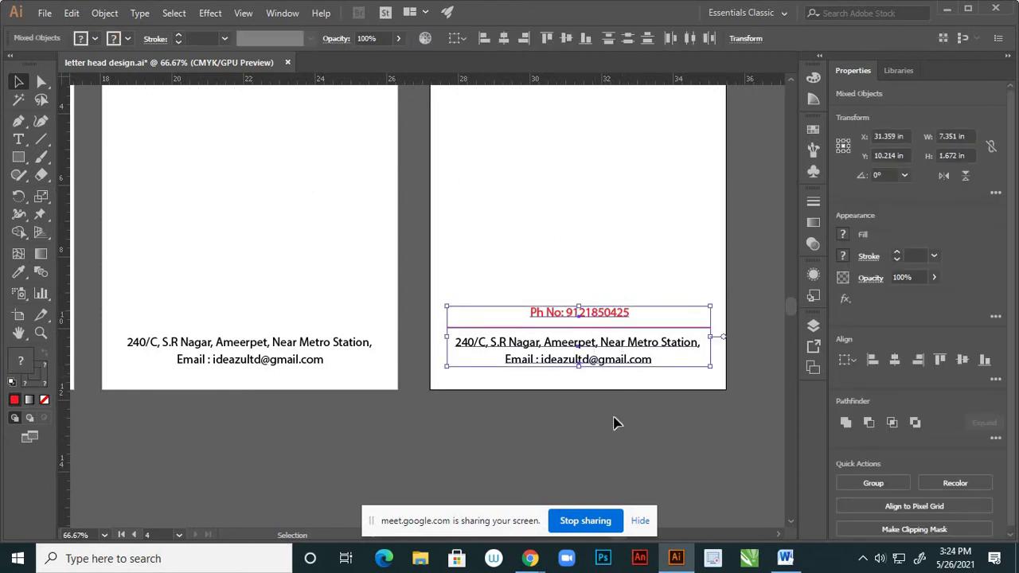
pyautogui.press('Down')
pyautogui.press('Down')
pyautogui.press('Down')
pyautogui.press('Down')
pyautogui.press('Down')
pyautogui.press('Down')
pyautogui.press('Down')
pyautogui.press('Down')
pyautogui.press('Down')
pyautogui.press('Down')
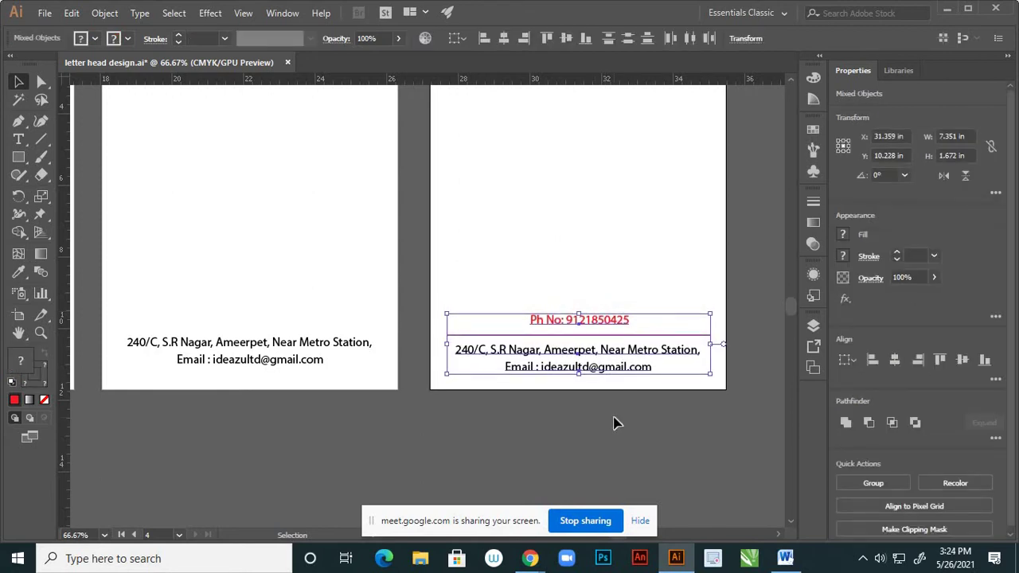
pyautogui.press('Down')
pyautogui.press('Down')
pyautogui.press('Down')
pyautogui.press('Down')
pyautogui.press('Down')
pyautogui.press('Down')
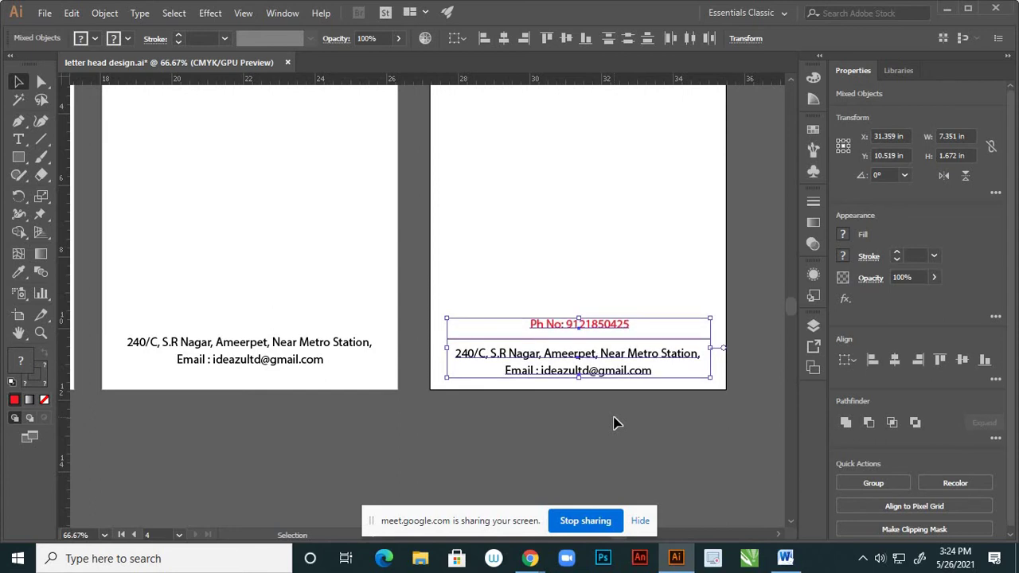
pyautogui.press('Down')
pyautogui.press('Down')
pyautogui.press('Down')
pyautogui.click(613, 424)
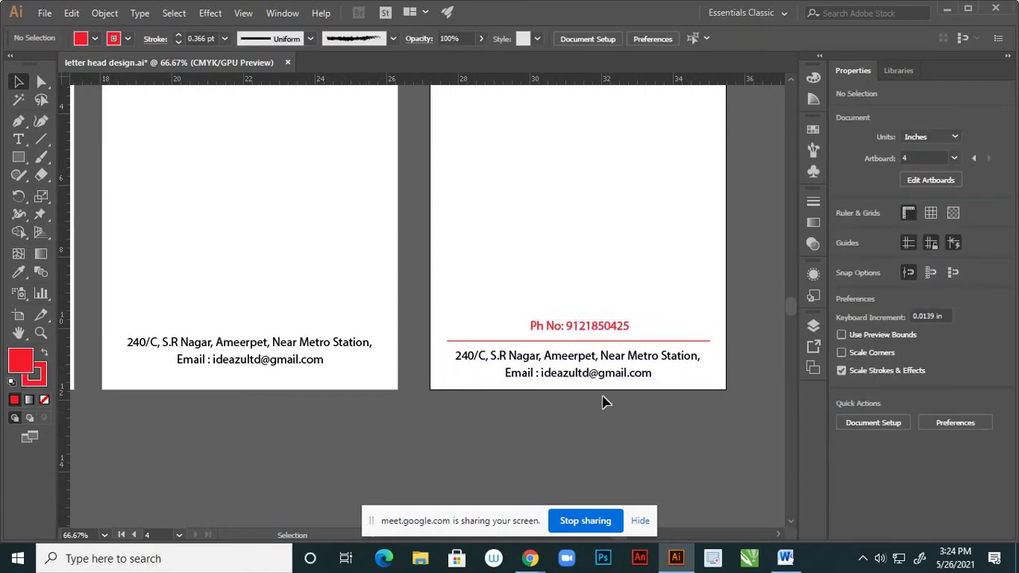
# - Nudge the red line down closer to the address text, to about Y 10.49 in
pyautogui.scroll(3, 592, 386)
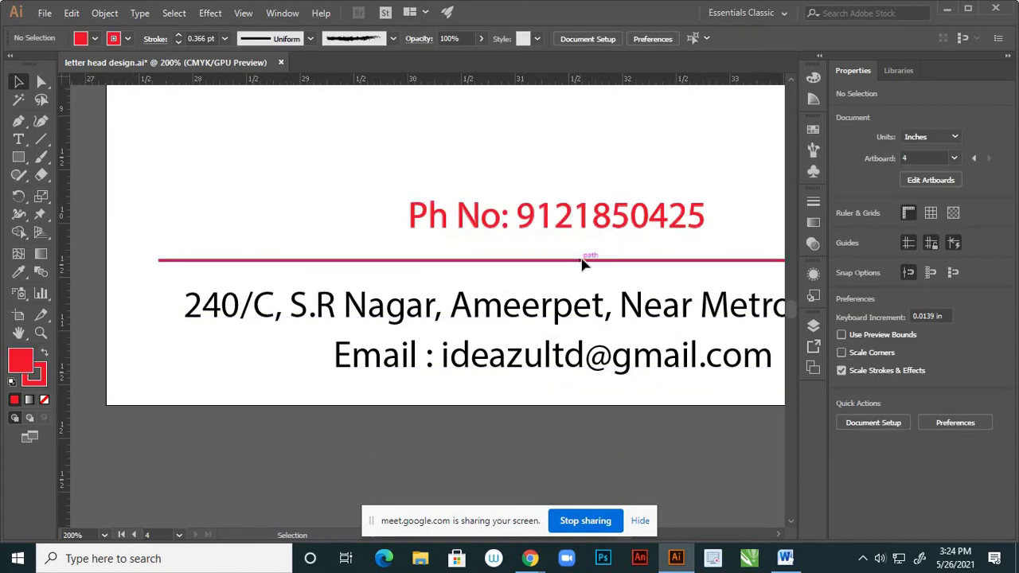
pyautogui.click(585, 262)
pyautogui.moveTo(581, 271); pyautogui.dragTo(568, 312)
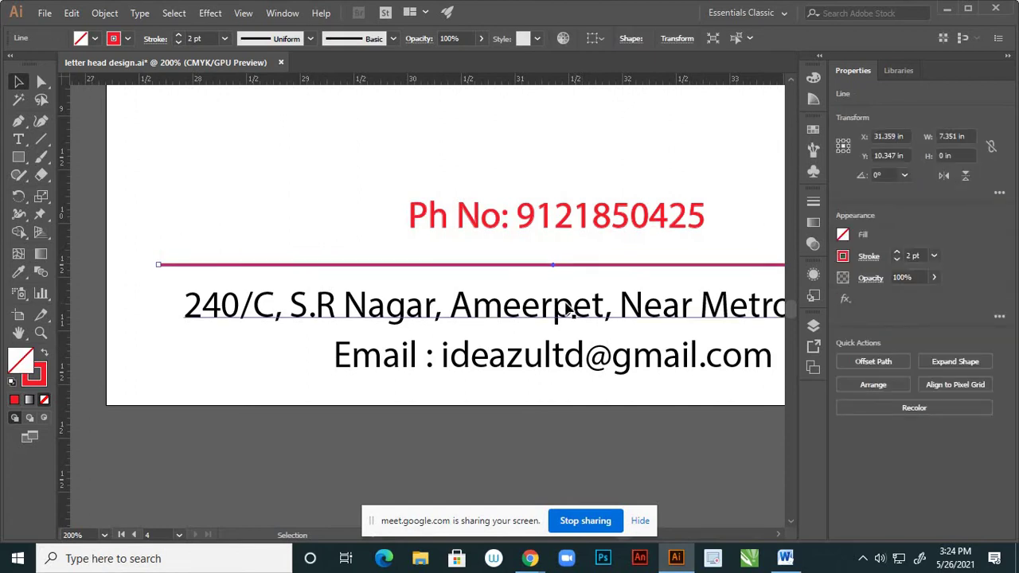
pyautogui.press('Down')
pyautogui.press('Down')
pyautogui.press('Down')
pyautogui.press('Down')
pyautogui.press('Down')
pyautogui.press('Down')
pyautogui.press('Down')
pyautogui.click(583, 449)
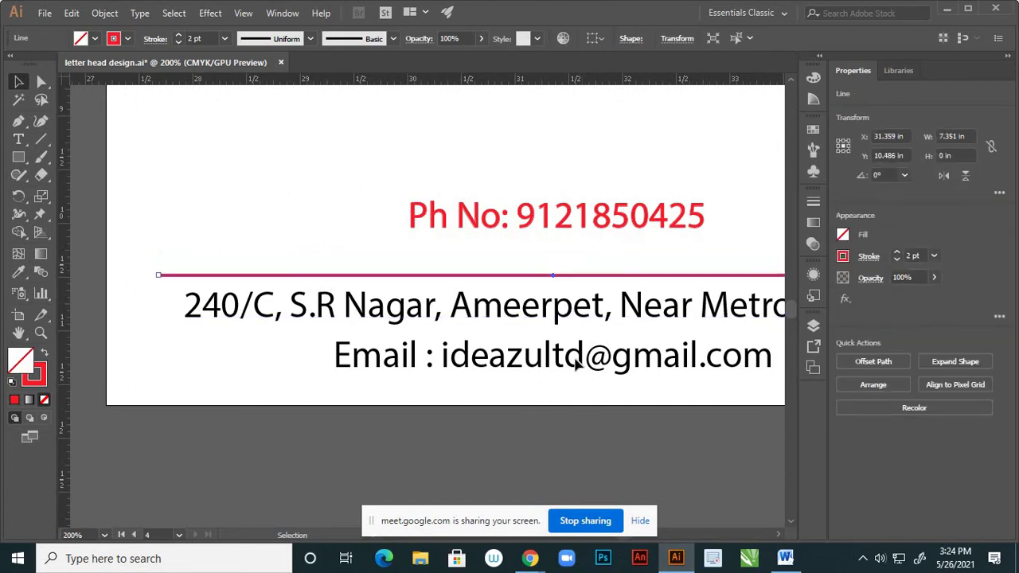
# - Nudge the fourth artboard's red phone number down closer to the red line, to about Y 10.1 in
pyautogui.click(591, 229)
pyautogui.press('Down')
pyautogui.press('Down')
pyautogui.press('Down')
pyautogui.press('Down')
pyautogui.press('Down')
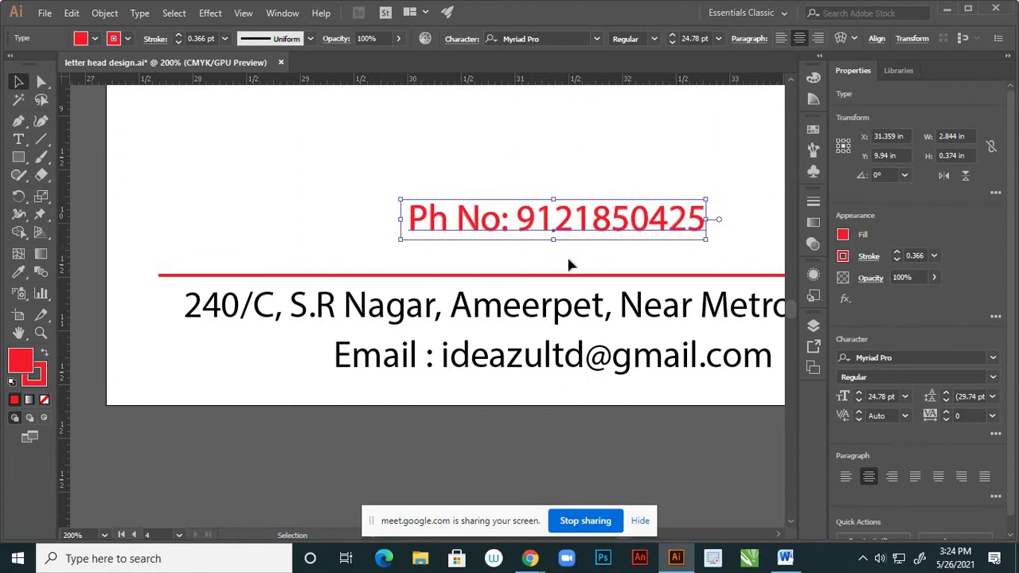
pyautogui.press('Down')
pyautogui.press('Down')
pyautogui.press('Down')
pyautogui.press('Down')
pyautogui.press('Down')
pyautogui.press('Down')
pyautogui.press('Down')
pyautogui.press('Down')
pyautogui.press('Down')
pyautogui.press('Down')
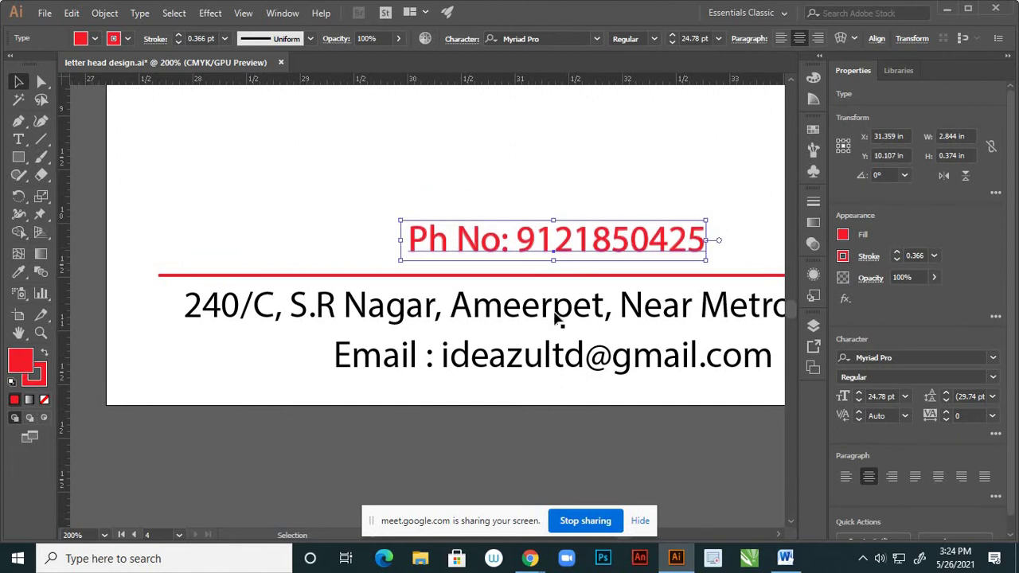
pyautogui.click(549, 436)
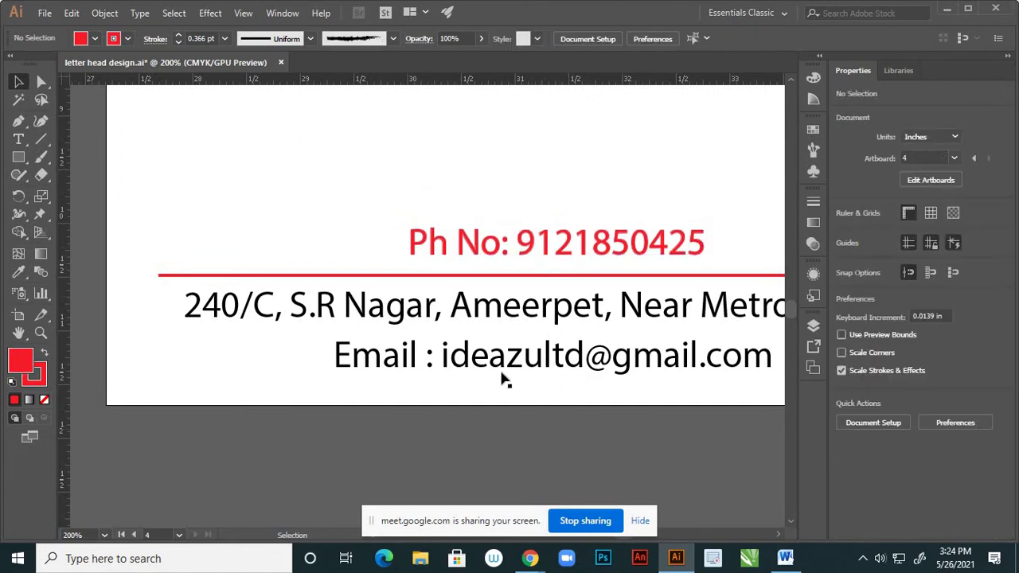
# - Apply the teal of the IMPACT logo lettering to the fourth artboard's footer line with the Eyedropper
pyautogui.scroll(-6, 505, 380)
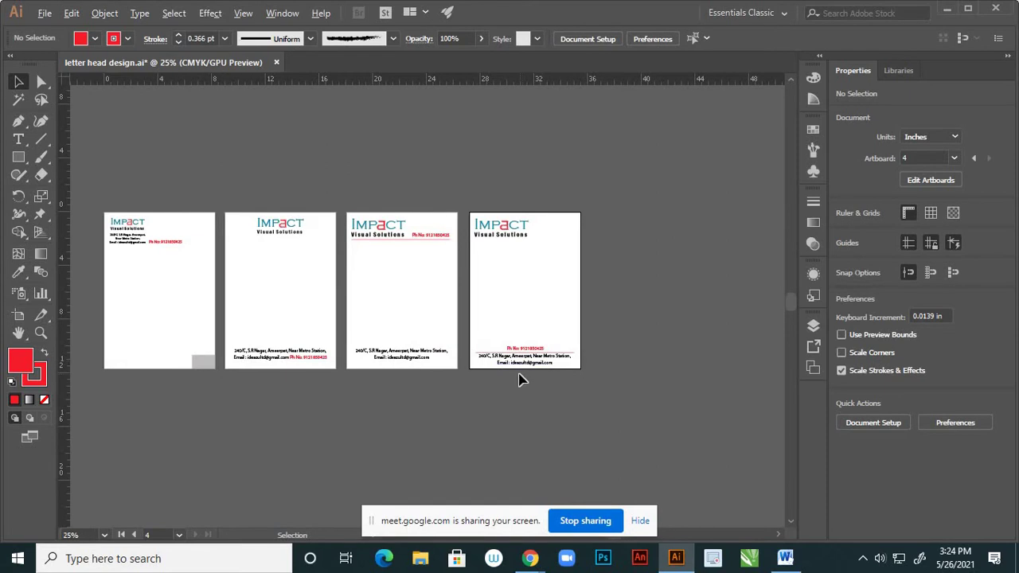
pyautogui.scroll(4, 518, 380)
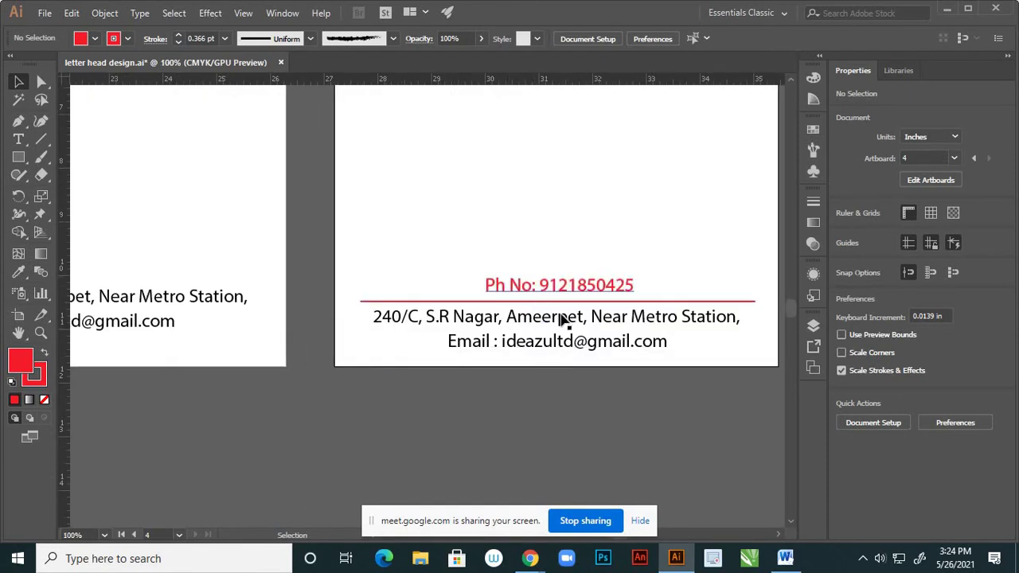
pyautogui.scroll(-2, 613, 325)
pyautogui.scroll(-2, 613, 322)
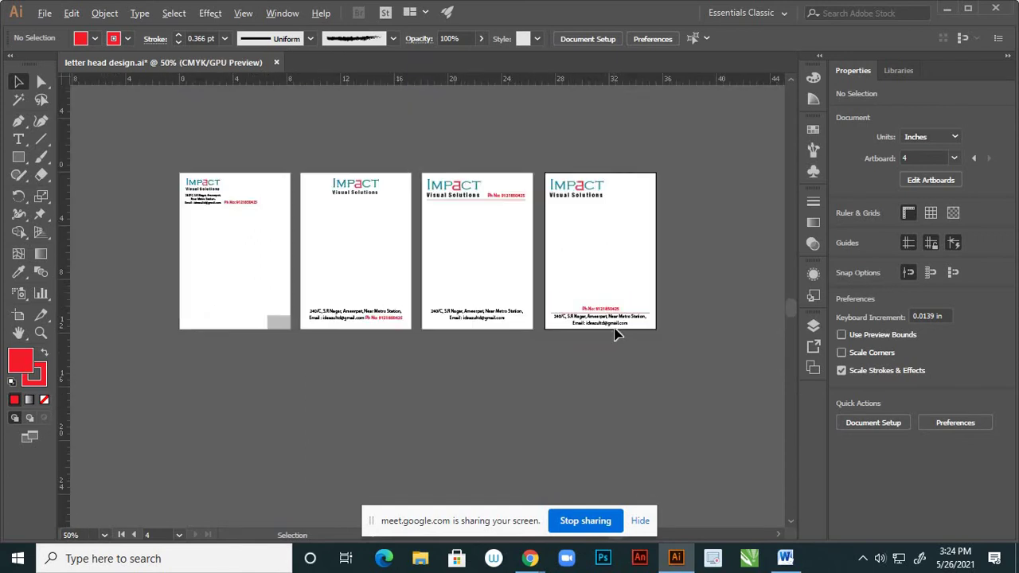
pyautogui.scroll(5, 617, 326)
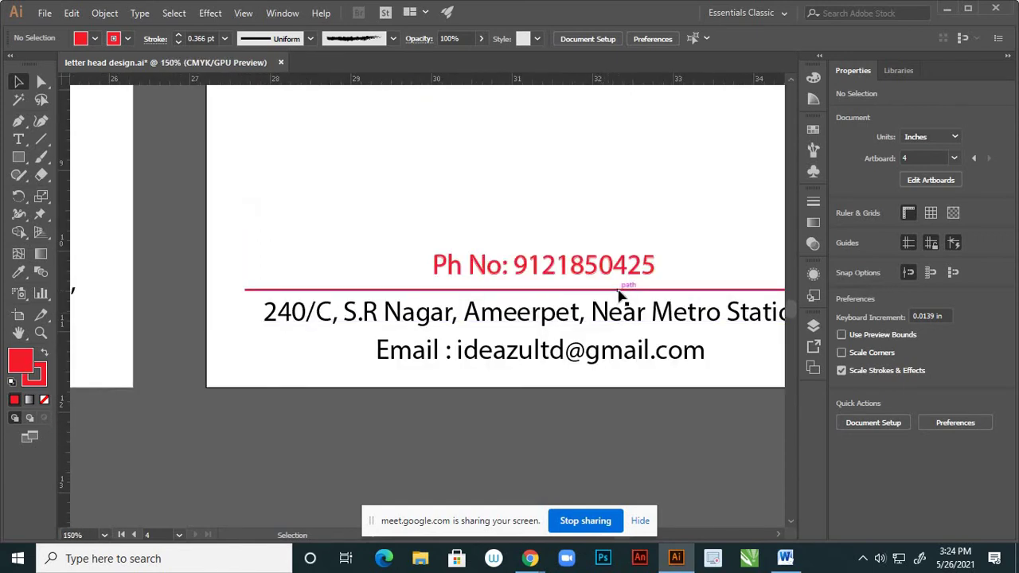
pyautogui.click(619, 292)
pyautogui.scroll(-4, 605, 335)
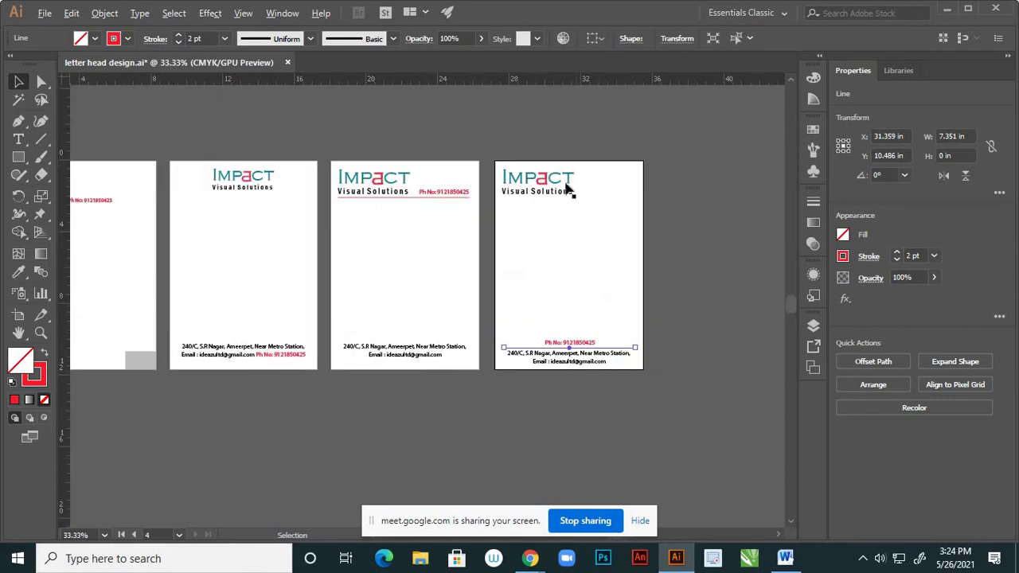
pyautogui.scroll(6, 552, 171)
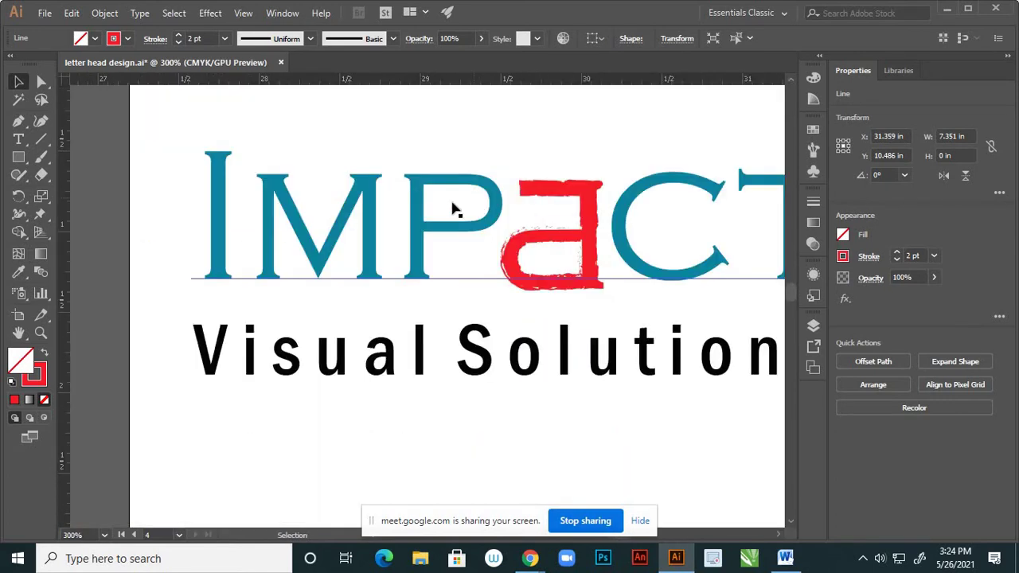
pyautogui.press('i')
pyautogui.click(417, 216)
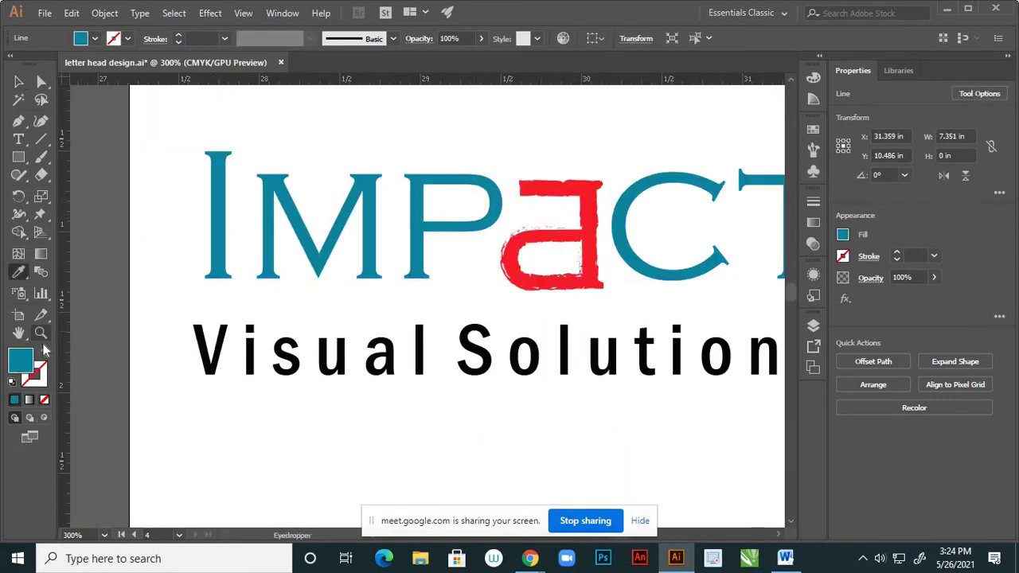
# - Swap the footer line's fill and stroke so teal becomes its stroke colour with no fill
pyautogui.scroll(-6, 411, 252)
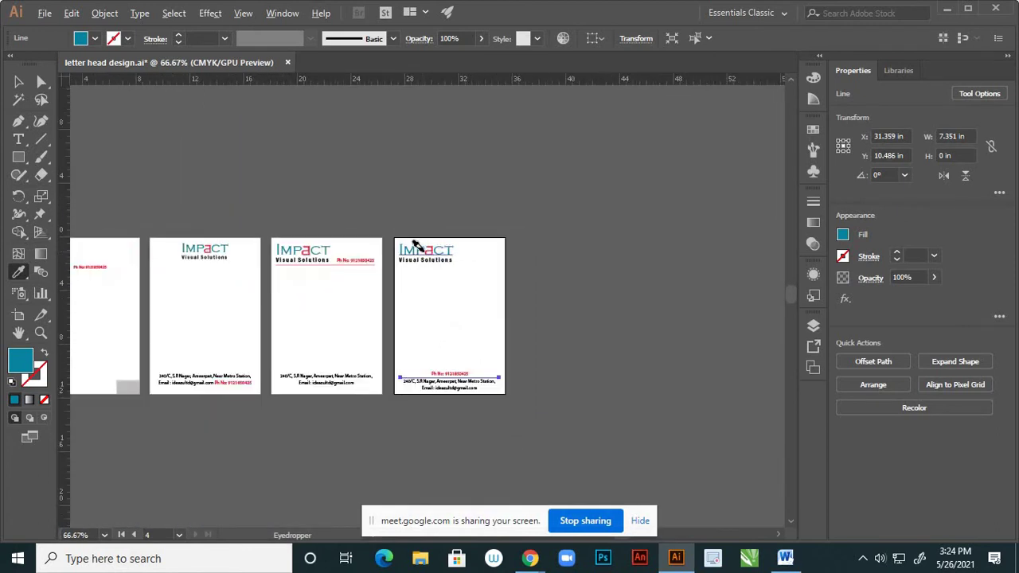
pyautogui.scroll(3, 402, 394)
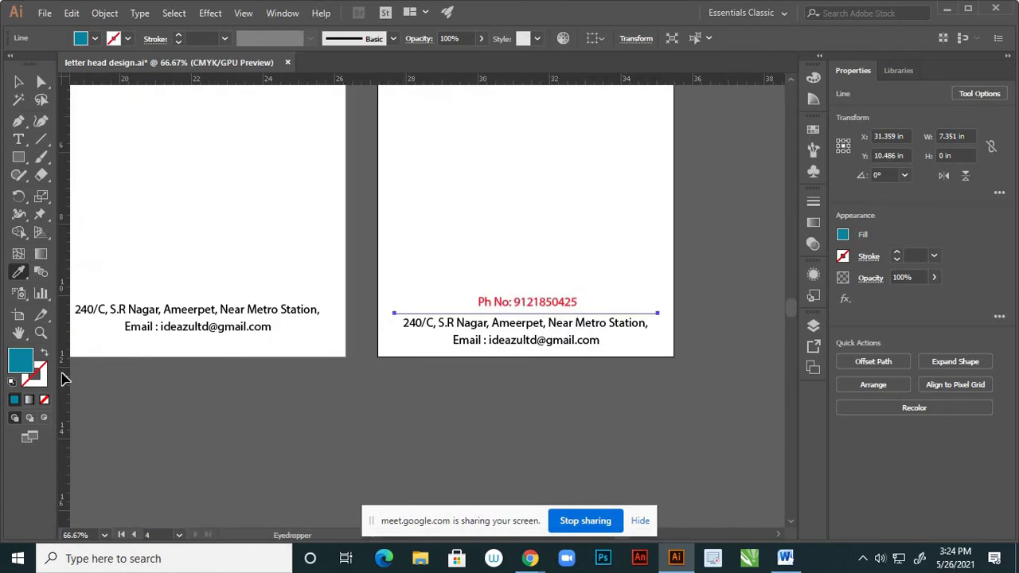
pyautogui.press('v')
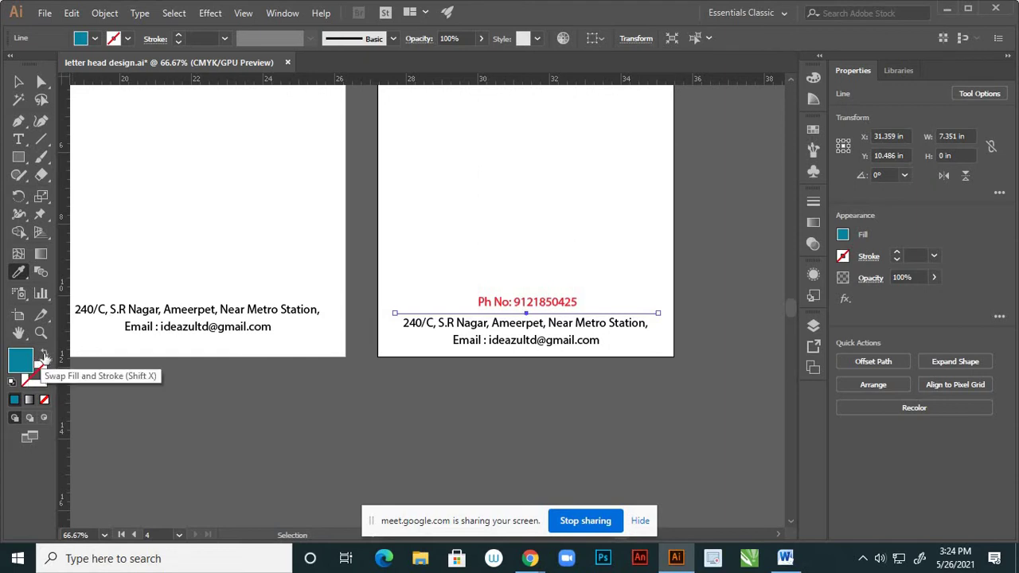
pyautogui.click(44, 356)
pyautogui.press('i')
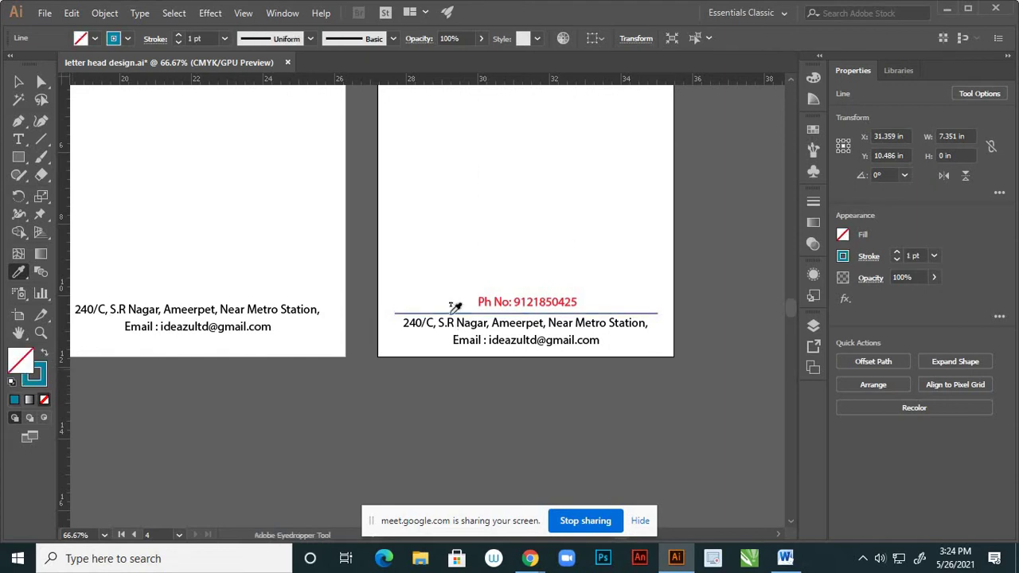
pyautogui.click(18, 82)
pyautogui.click(427, 204)
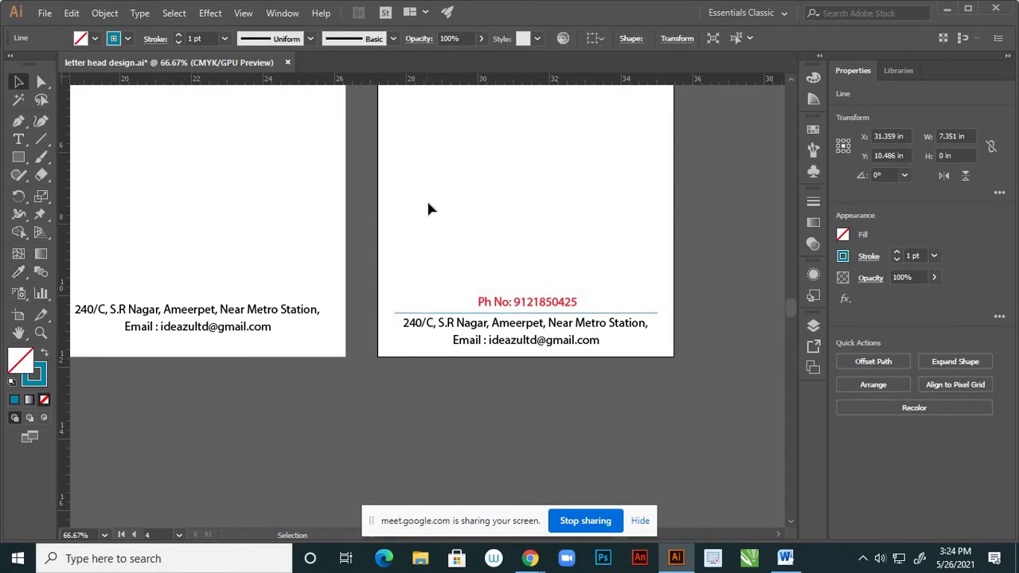
# - Set the teal footer line's stroke weight to 2 pt
pyautogui.scroll(3, 500, 293)
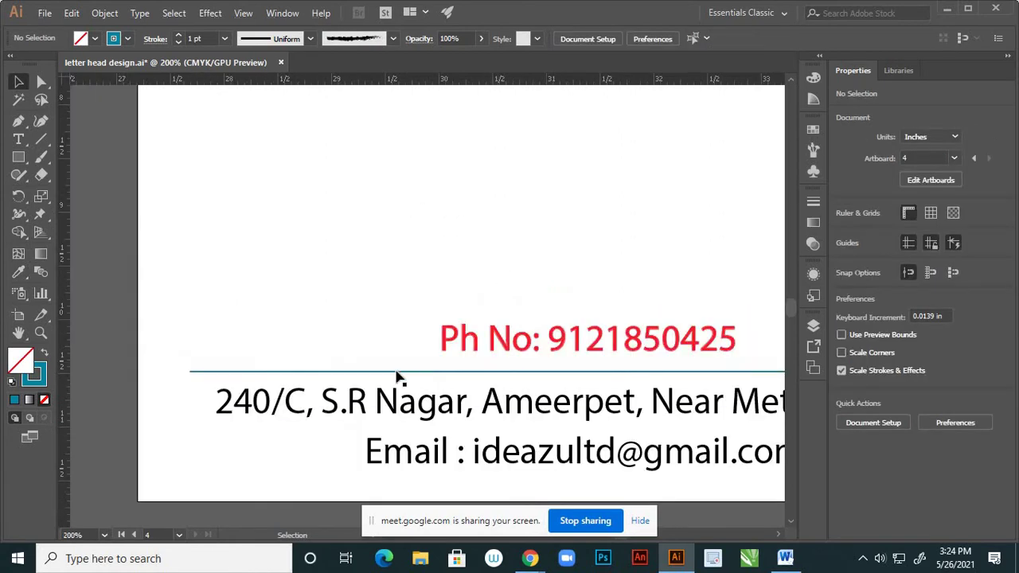
pyautogui.click(397, 372)
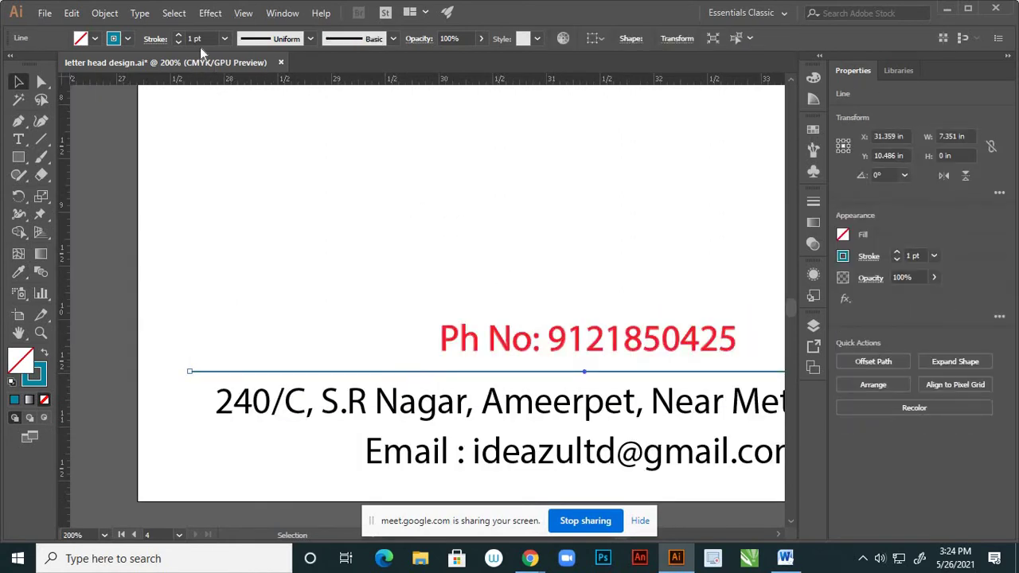
pyautogui.click(225, 38)
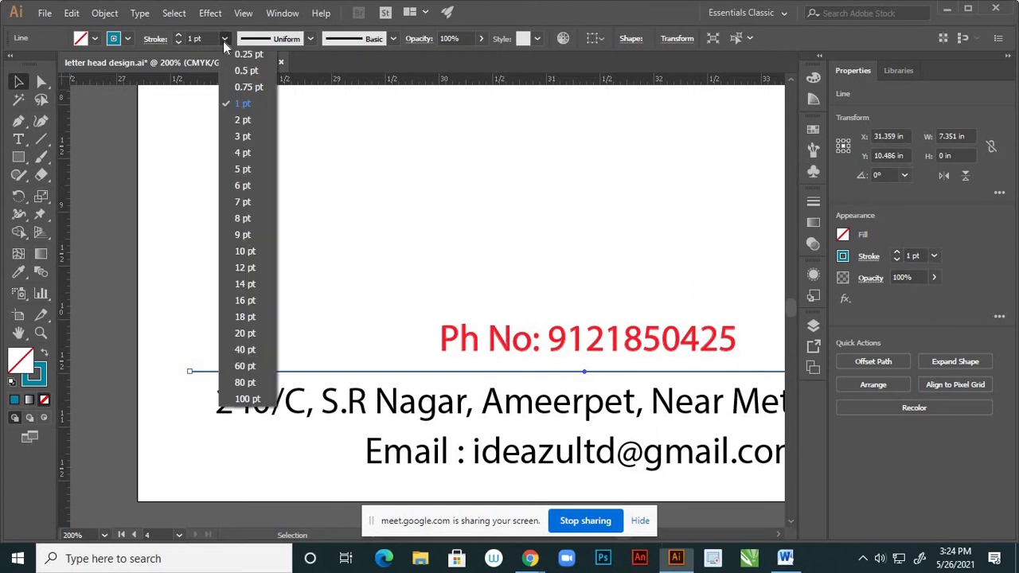
pyautogui.click(230, 123)
pyautogui.click(489, 271)
pyautogui.scroll(-5, 528, 266)
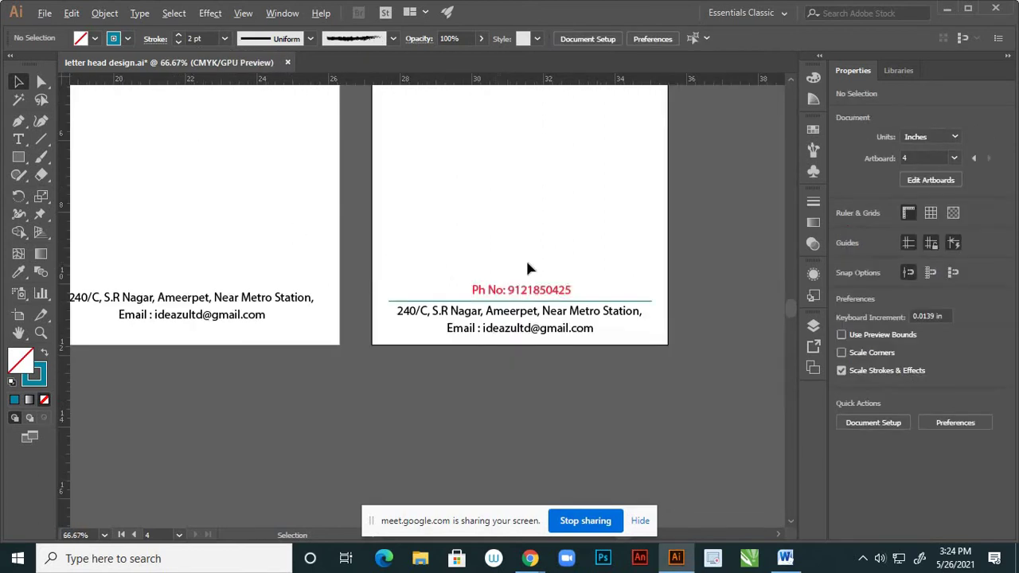
# - Align the fourth artboard's phone number, teal line, address and e-mail to a common horizontal centre
pyautogui.scroll(-2, 613, 335)
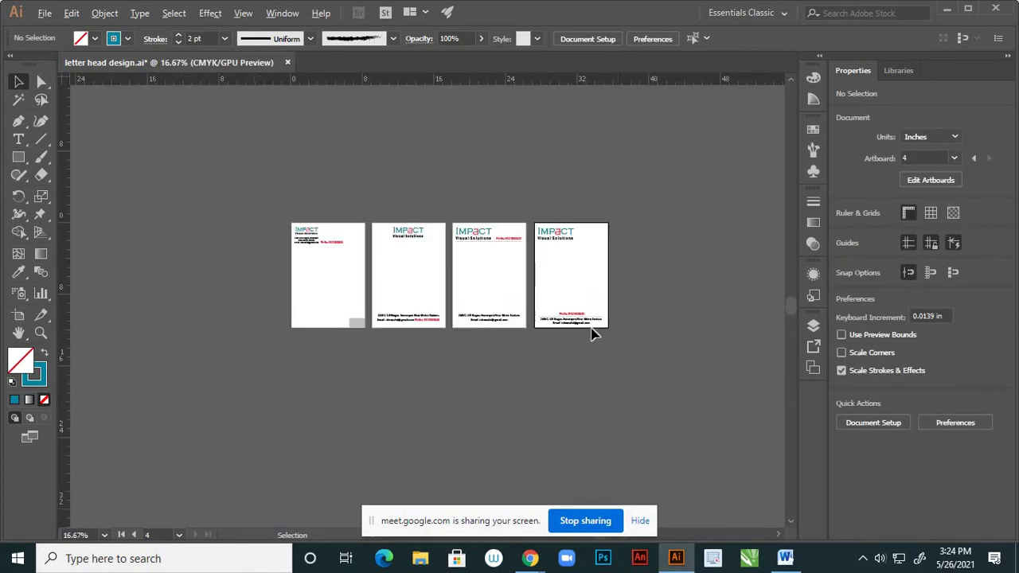
pyautogui.scroll(1, 619, 332)
pyautogui.scroll(-1, 618, 333)
pyautogui.scroll(1, 580, 272)
pyautogui.scroll(1, 586, 350)
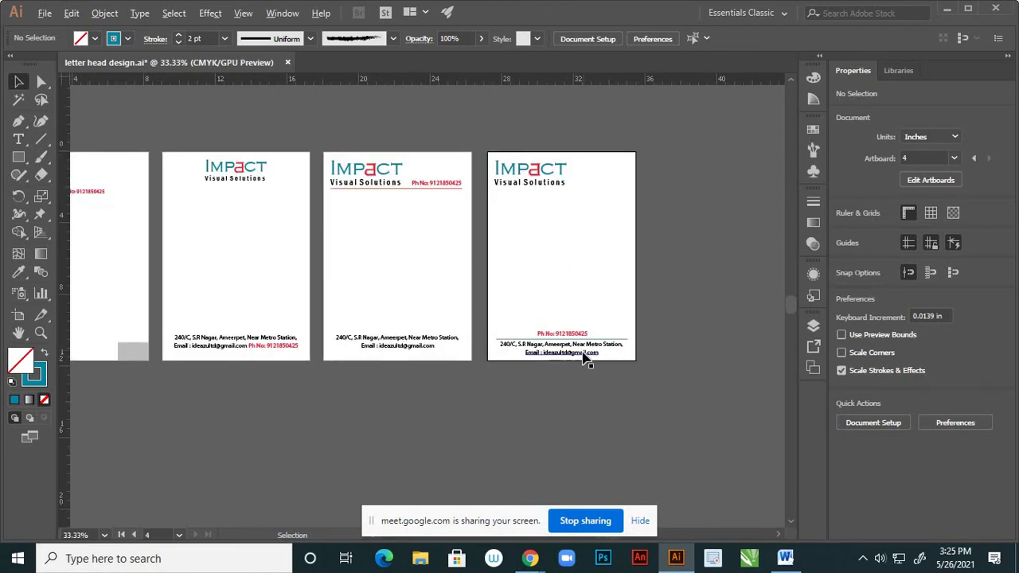
pyautogui.scroll(1, 584, 361)
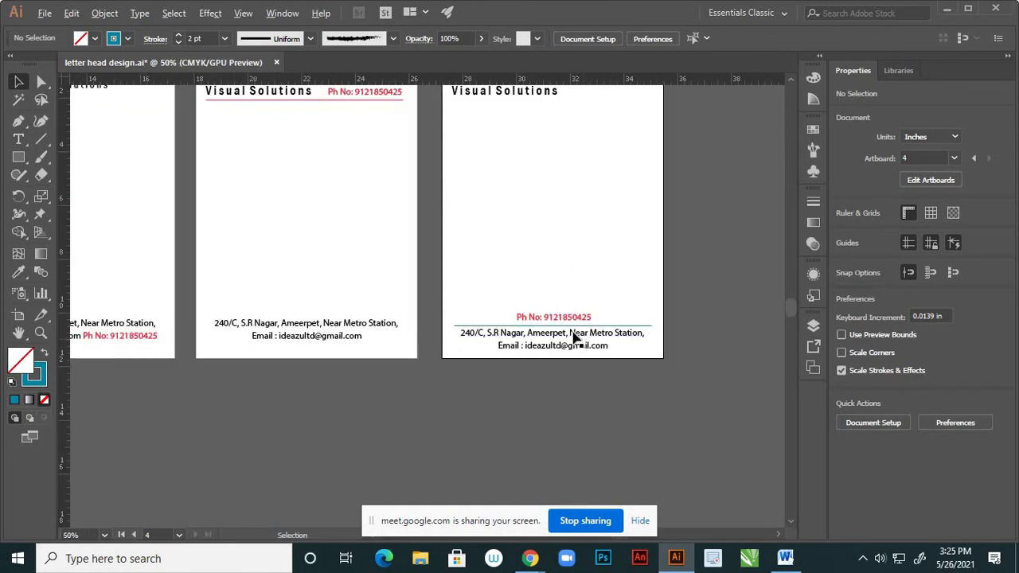
pyautogui.scroll(-1, 584, 346)
pyautogui.scroll(-2, 551, 287)
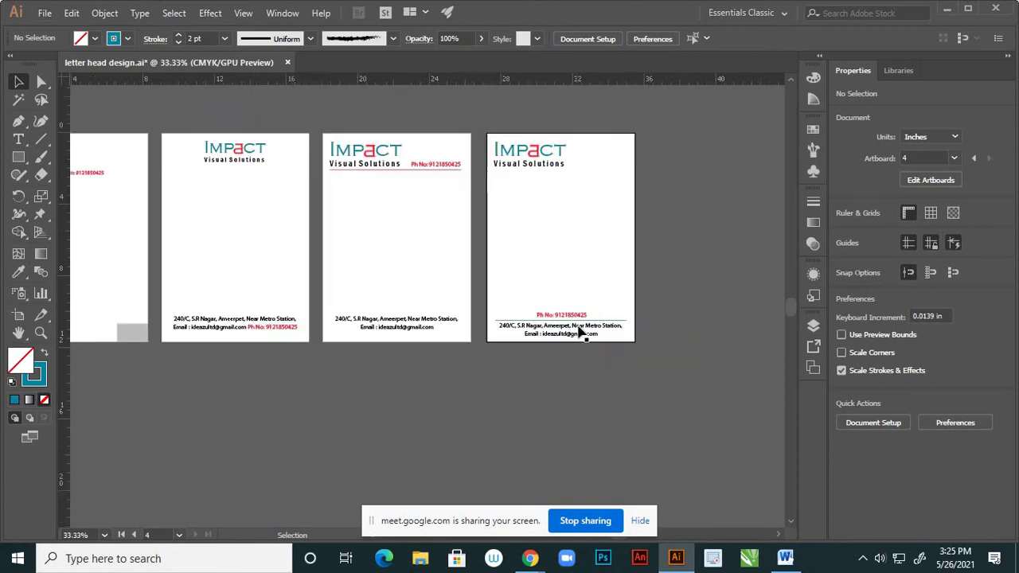
pyautogui.scroll(1, 552, 309)
pyautogui.moveTo(581, 359); pyautogui.dragTo(587, 357)
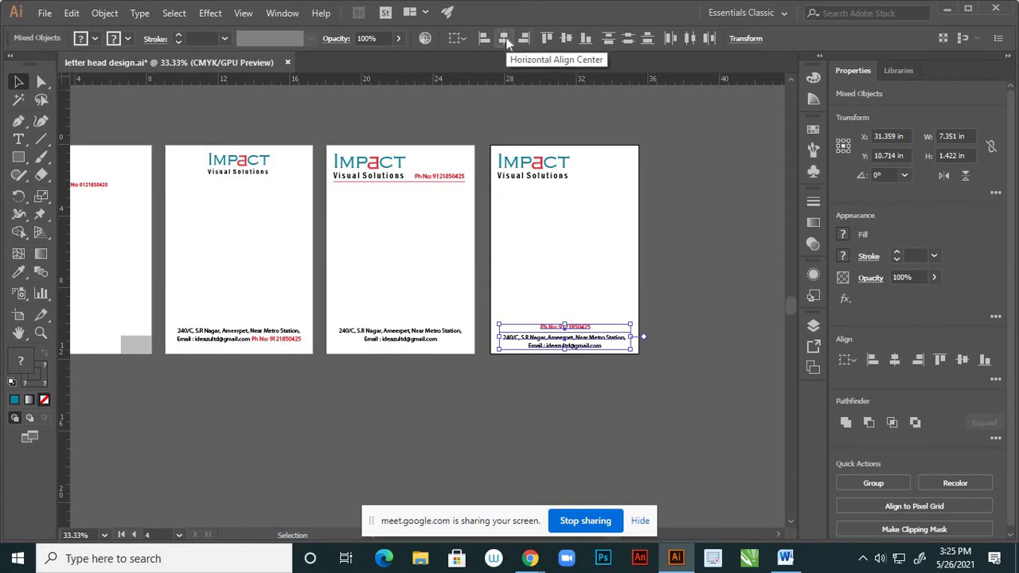
pyautogui.click(506, 39)
pyautogui.click(586, 280)
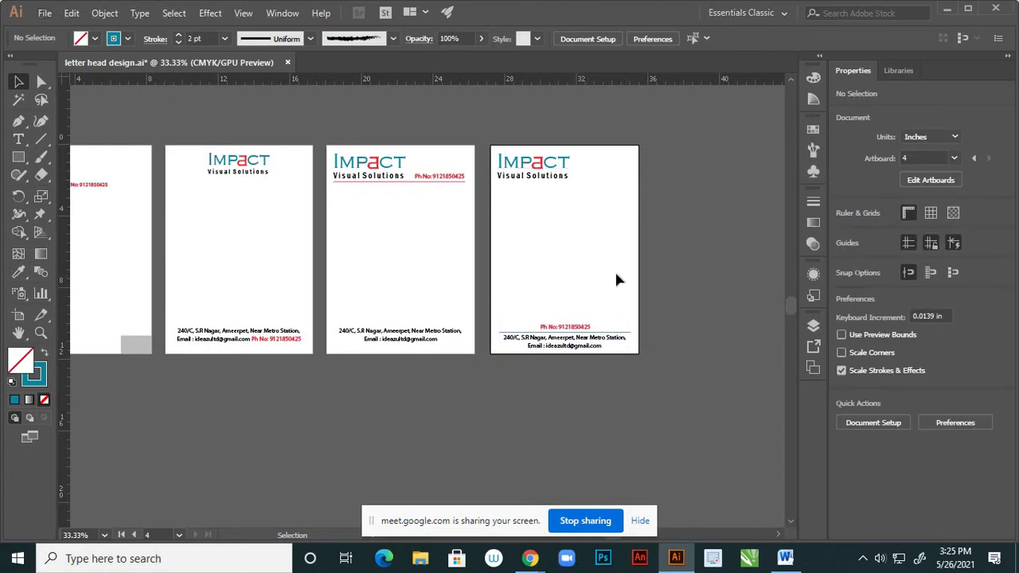
# - Save the letterhead document
pyautogui.scroll(1, 605, 276)
pyautogui.scroll(-1, 580, 278)
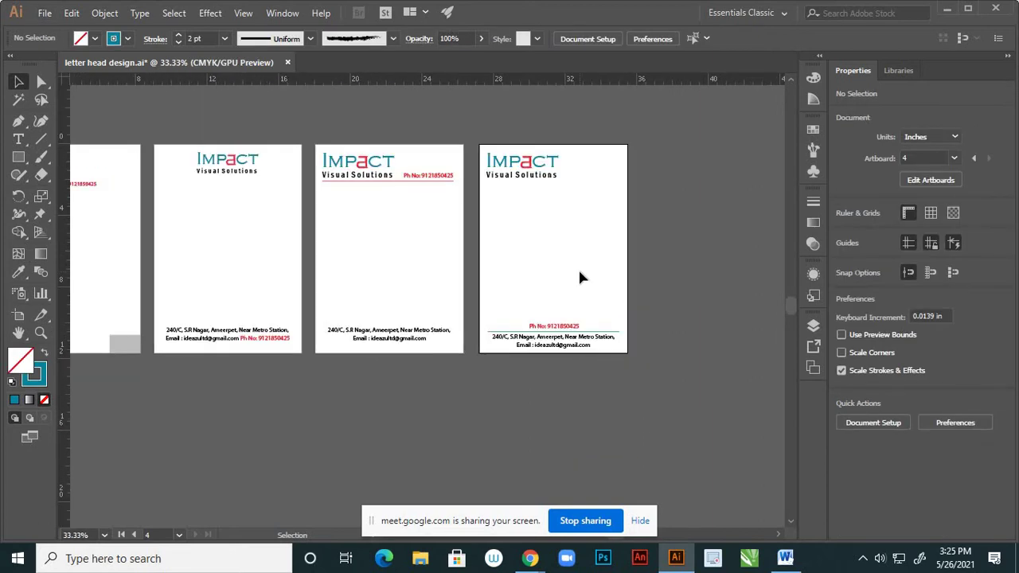
pyautogui.press('a')
pyautogui.press('v')
# - Duplicate the fourth artboard with its artwork to its right as a fifth artboard, at about X 40.74 in
pyautogui.scroll(-3, 491, 301)
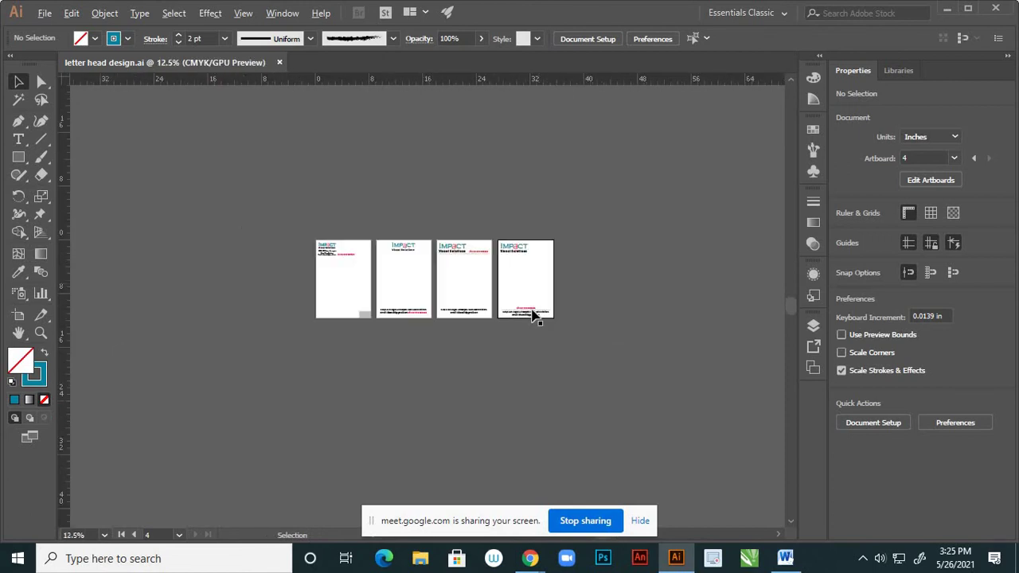
pyautogui.scroll(1, 532, 310)
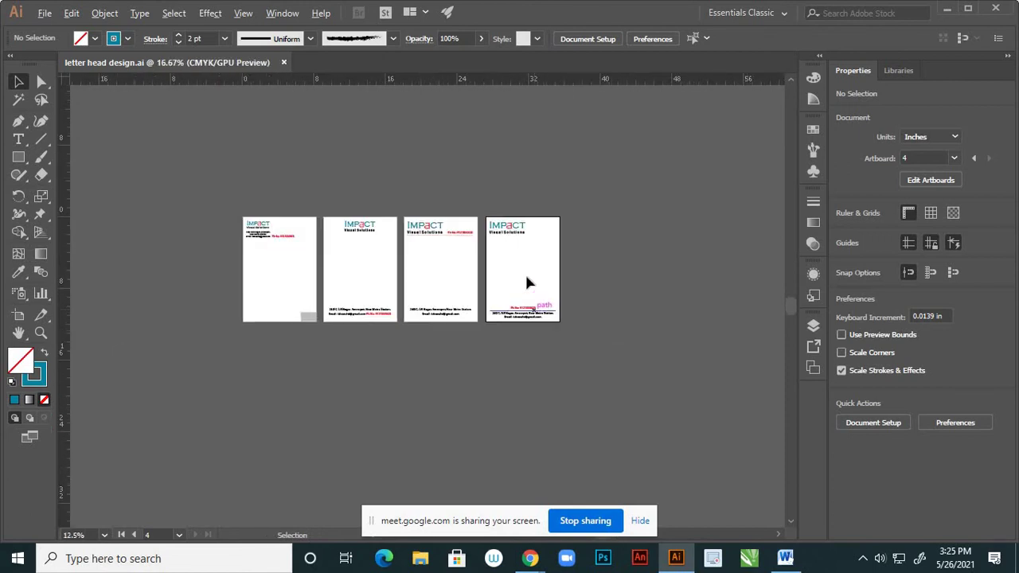
pyautogui.click(18, 314)
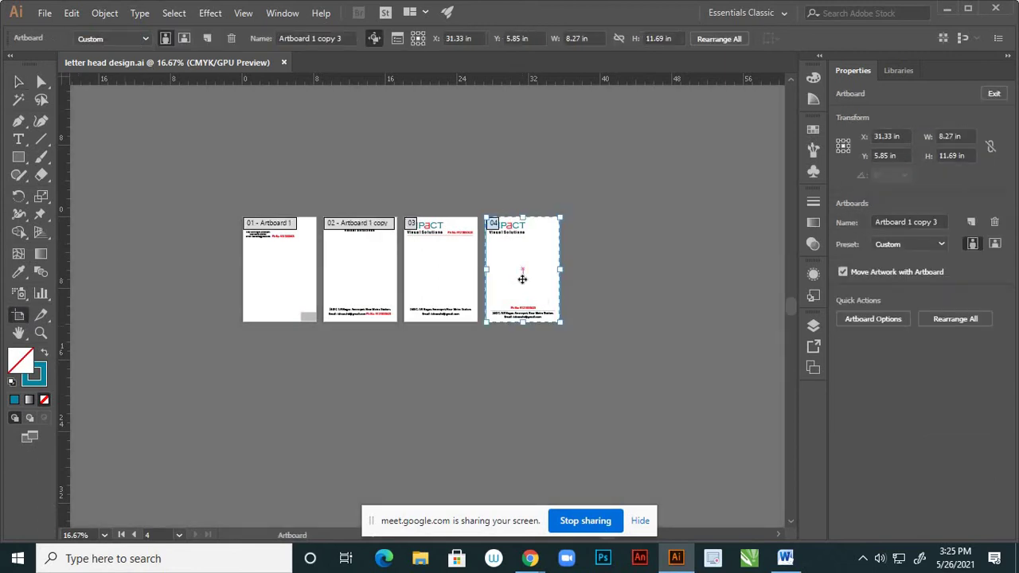
pyautogui.moveTo(533, 285); pyautogui.dragTo(616, 281)
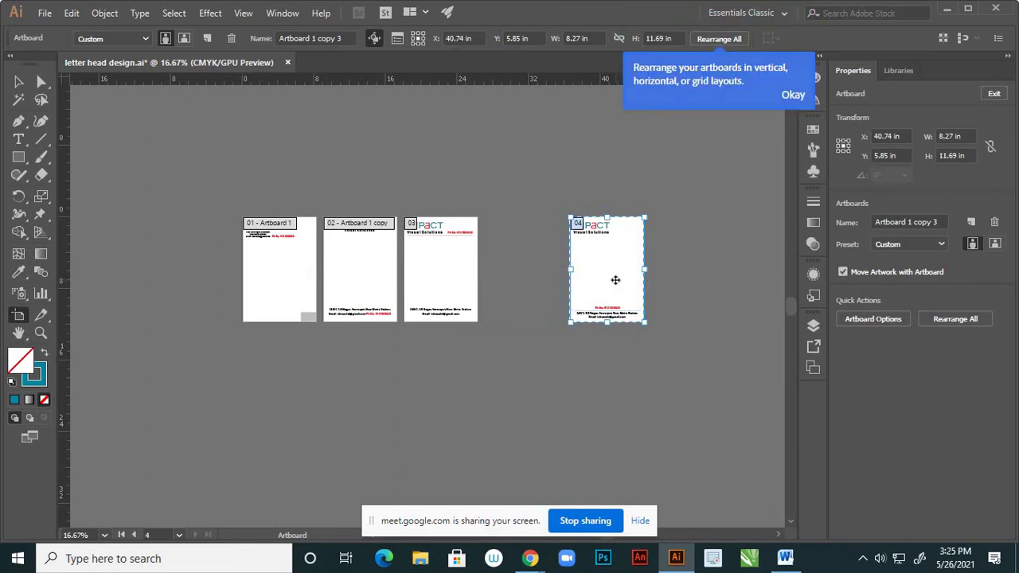
pyautogui.hotkey('ctrl', 'z')
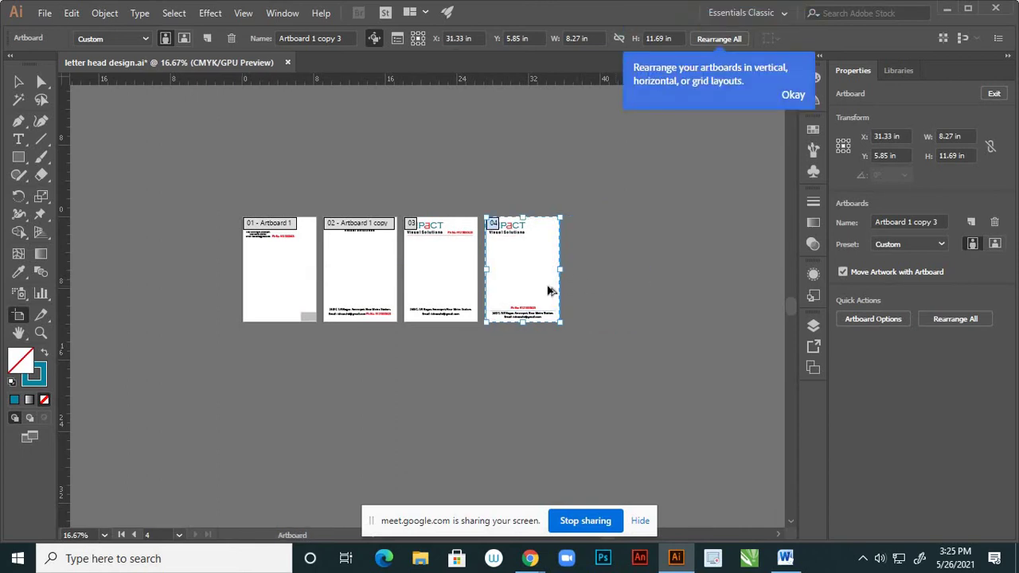
pyautogui.moveTo(540, 286); pyautogui.dragTo(625, 285)
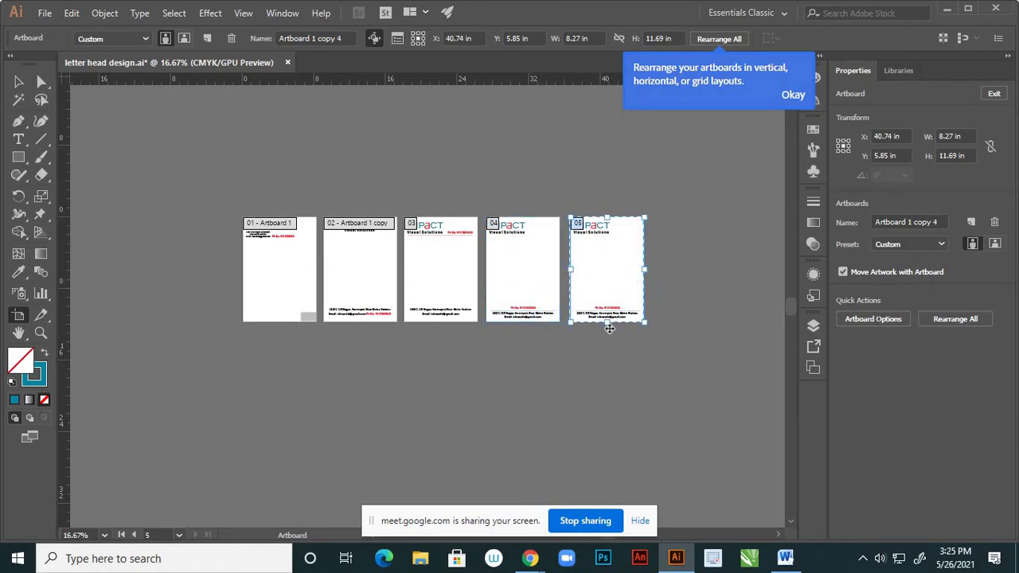
pyautogui.click(18, 81)
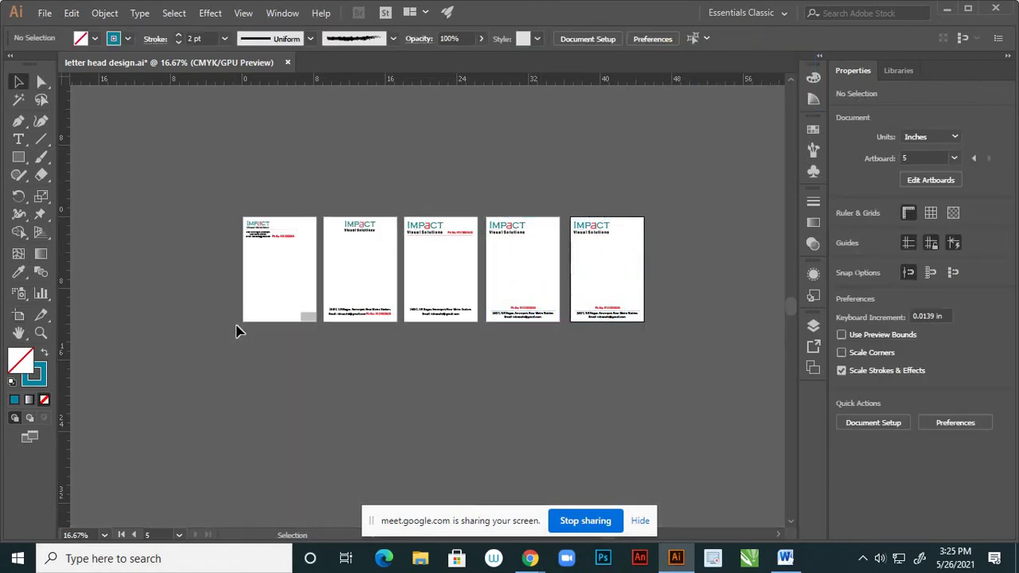
# - Show the document's layer list and detach it as a floating panel below the fifth artboard
pyautogui.click(808, 325)
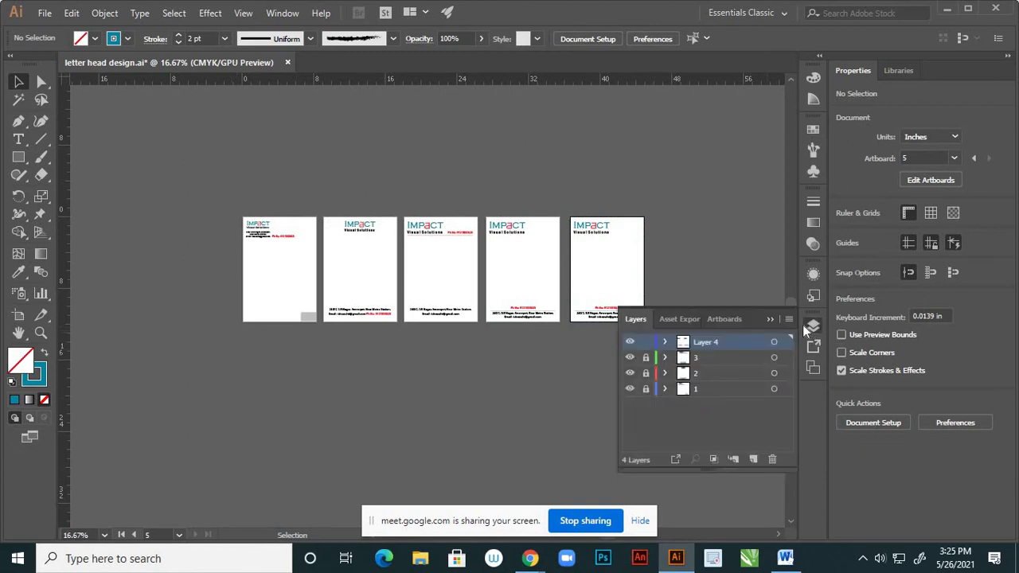
pyautogui.click(629, 342)
pyautogui.moveTo(756, 317); pyautogui.dragTo(810, 389)
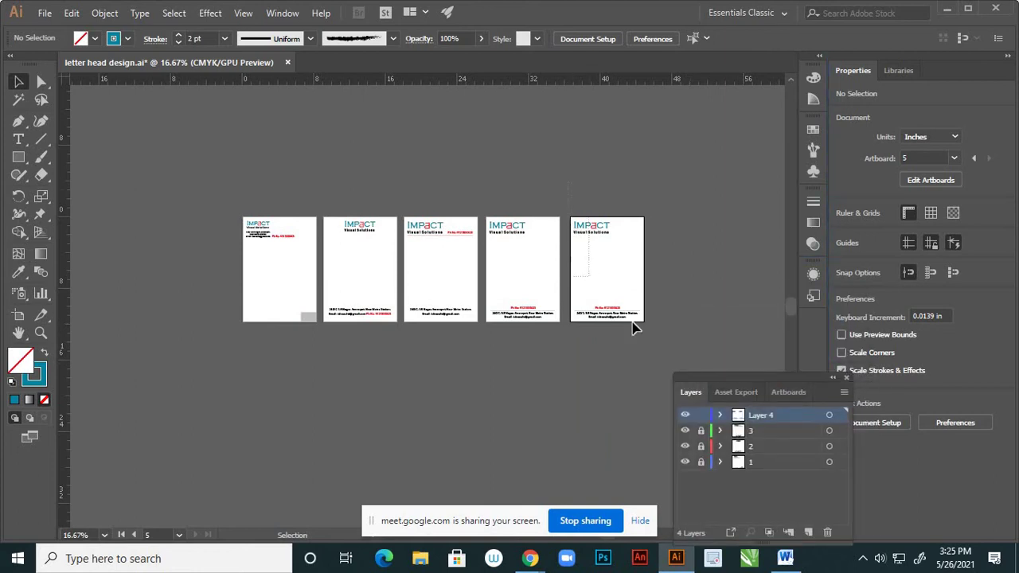
# - Cut the fifth artboard's artwork out of Layer 4, and rename that layer 4 and lock it
pyautogui.hotkey('ctrl', 'a')
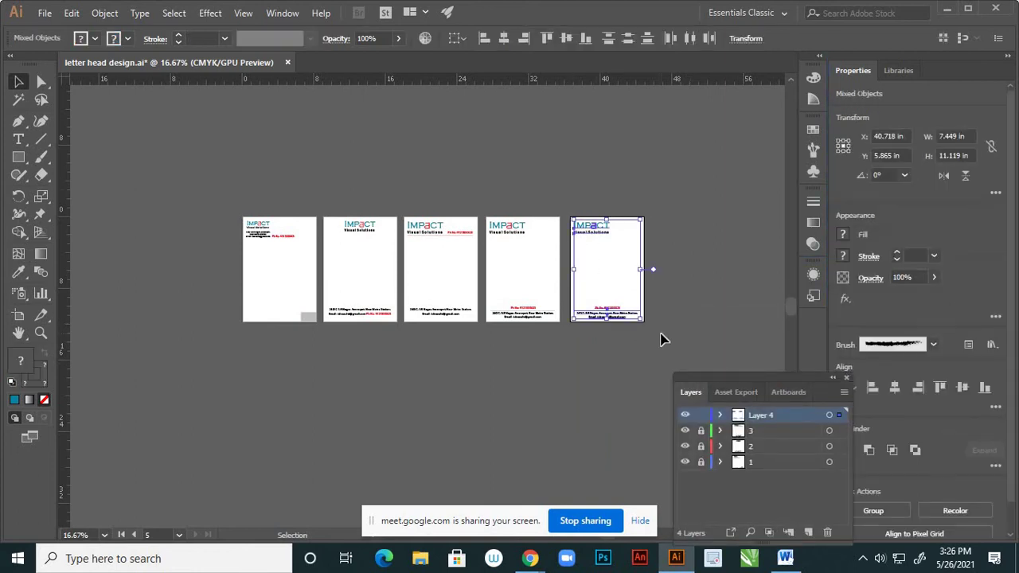
pyautogui.press('Delete')
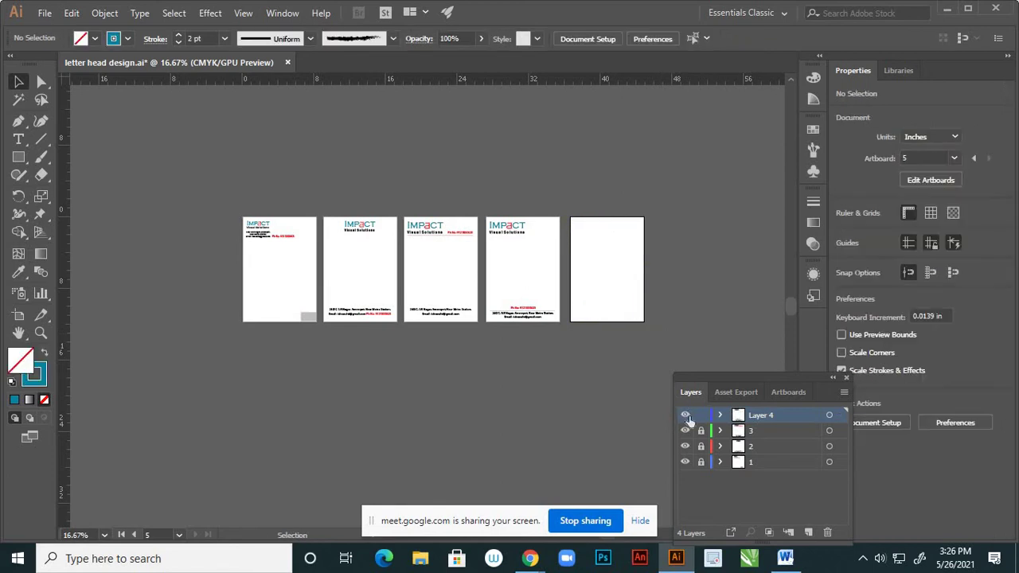
pyautogui.doubleClick(755, 416)
pyautogui.press('Return')
# - Add a new layer above layer 4 and paste the cut artwork in place on it, collapsing the floating layer list
pyautogui.click(809, 532)
pyautogui.hotkey('ctrl', 'shift', 'v')
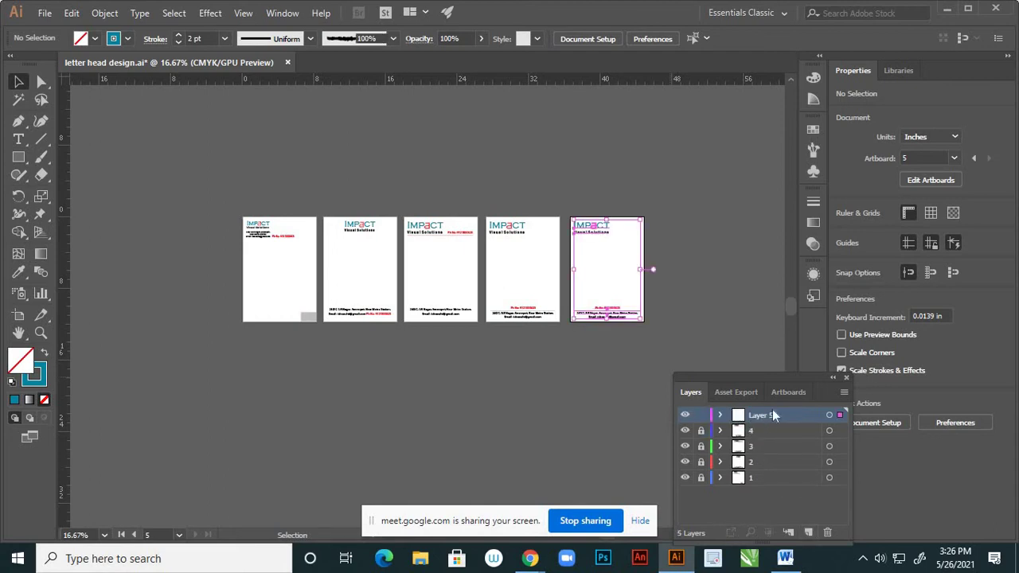
pyautogui.moveTo(801, 375); pyautogui.dragTo(747, 370)
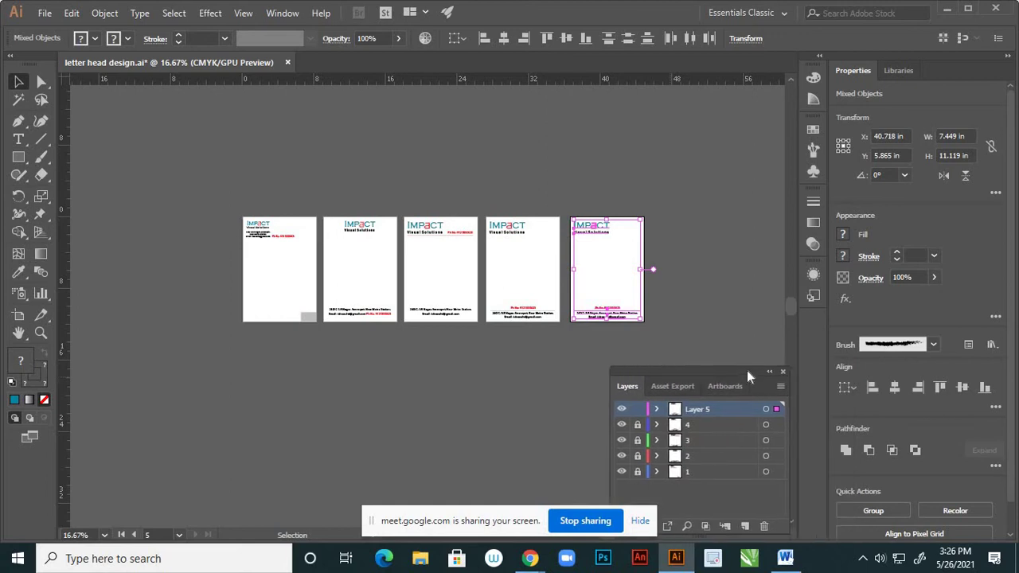
pyautogui.click(766, 372)
pyautogui.click(695, 291)
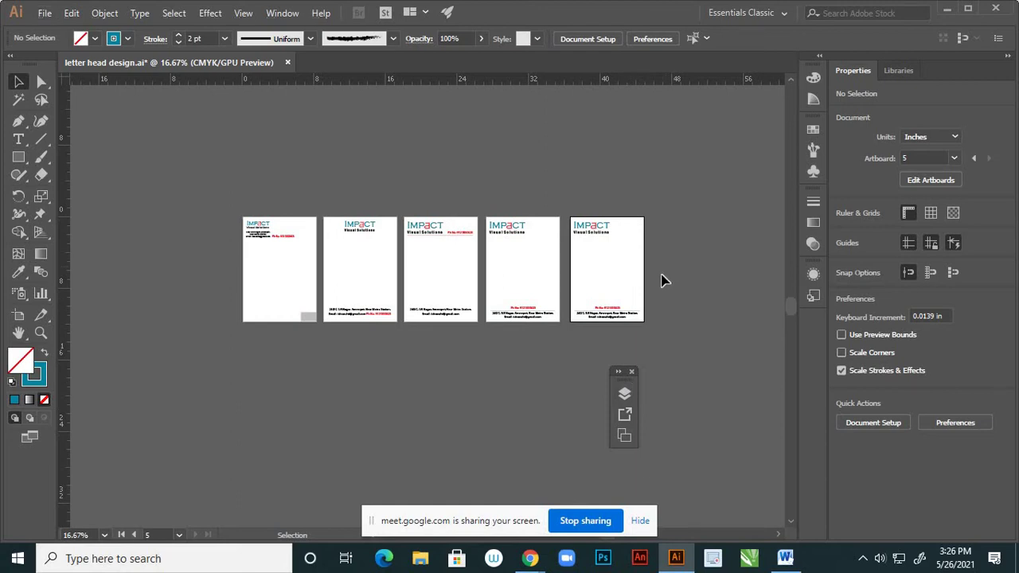
# - Delete the teal line from the footer of the fifth artboard
pyautogui.scroll(3, 644, 253)
pyautogui.scroll(-2, 637, 247)
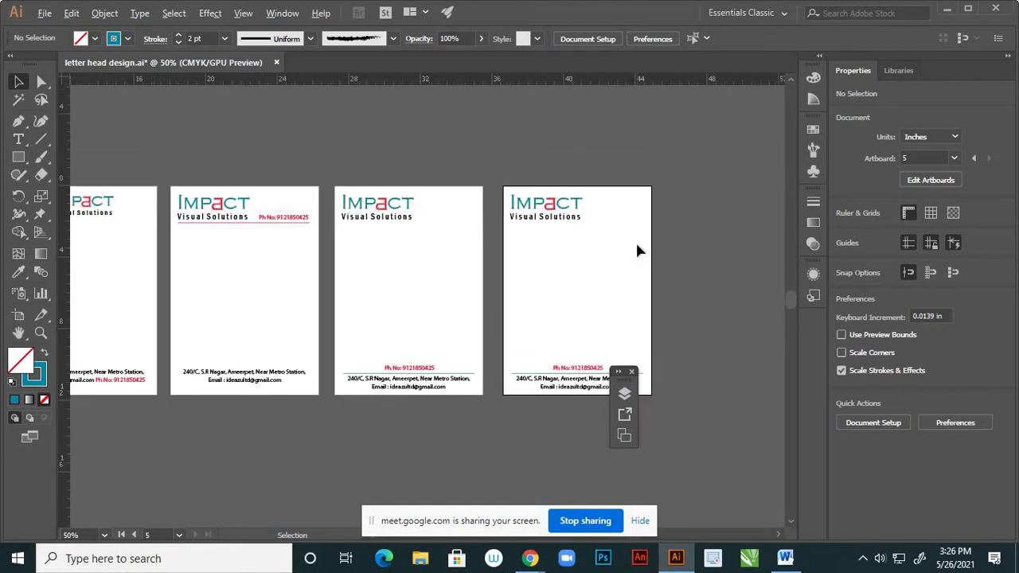
pyautogui.scroll(1, 598, 239)
pyautogui.scroll(-1, 603, 255)
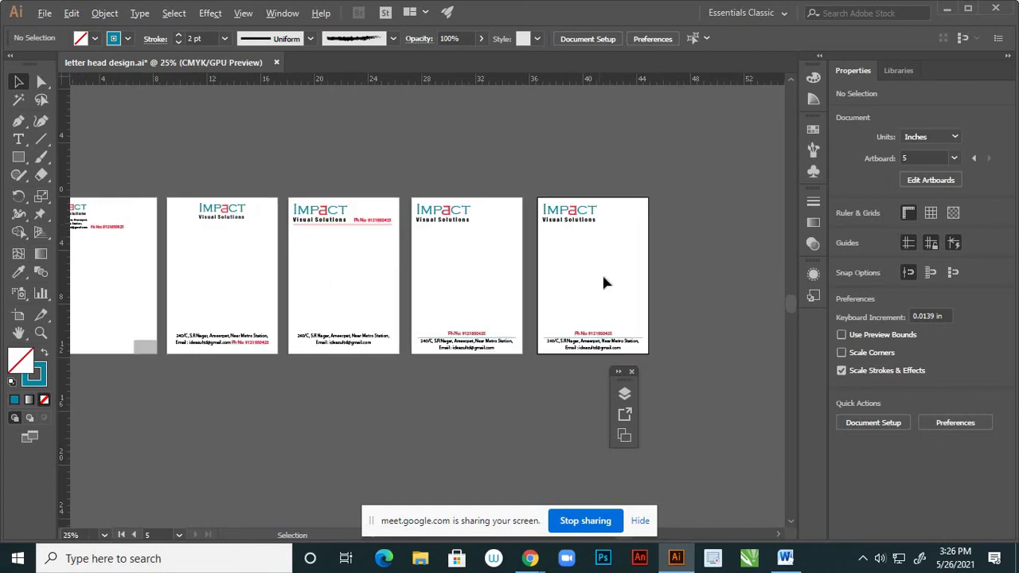
pyautogui.scroll(2, 619, 346)
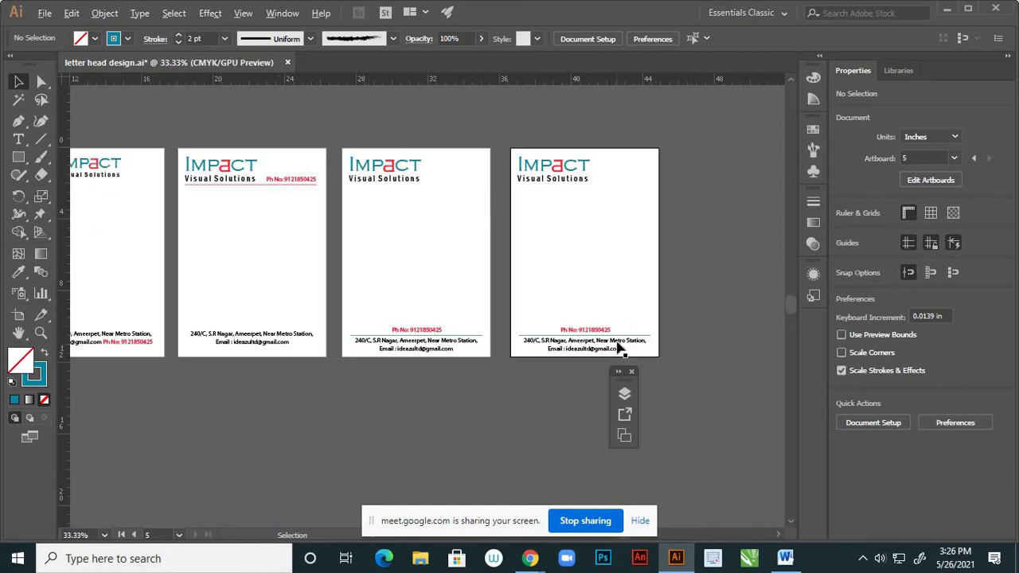
pyautogui.scroll(-1, 621, 338)
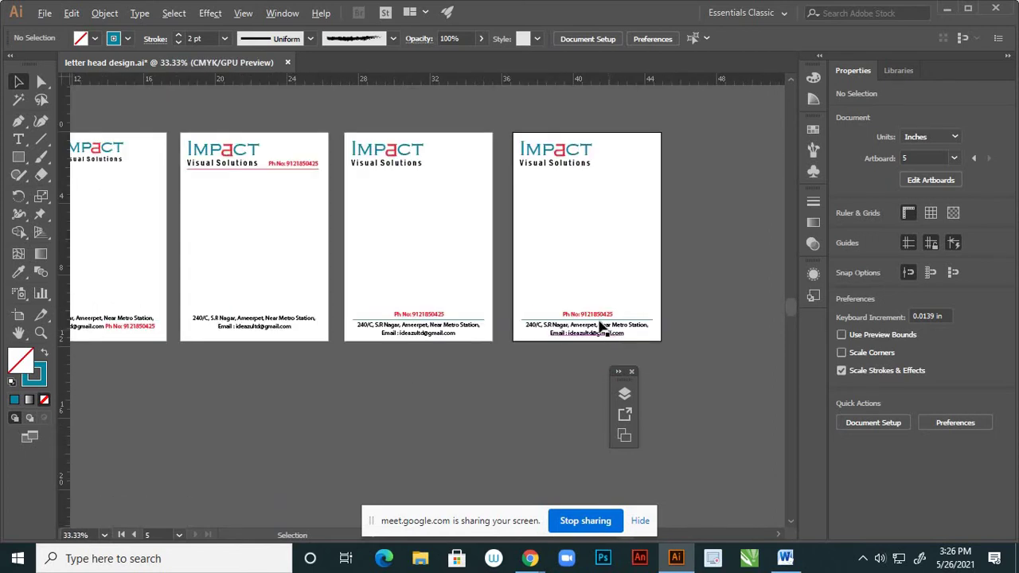
pyautogui.click(642, 330)
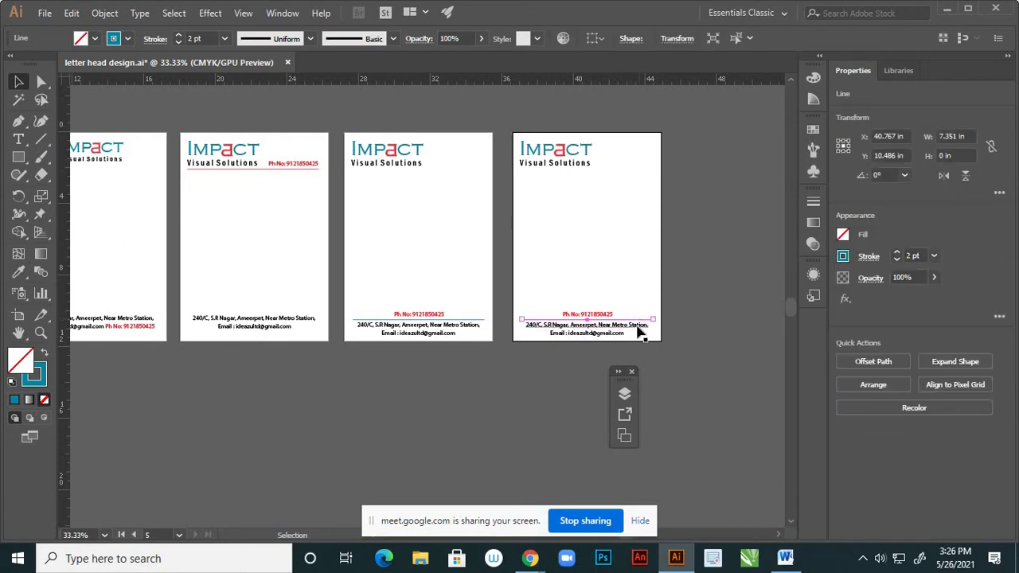
pyautogui.scroll(1, 641, 333)
pyautogui.click(642, 333)
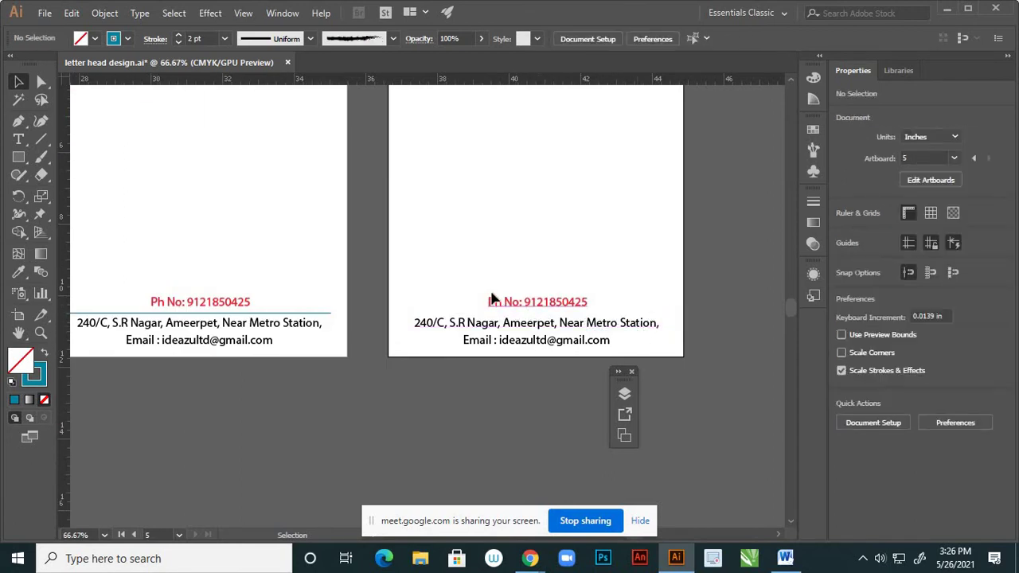
# - Left-align the fifth artboard's phone, address and e-mail text and move the block back inside the page, at about X 40.74 in, Y 10.57 in
pyautogui.click(549, 349)
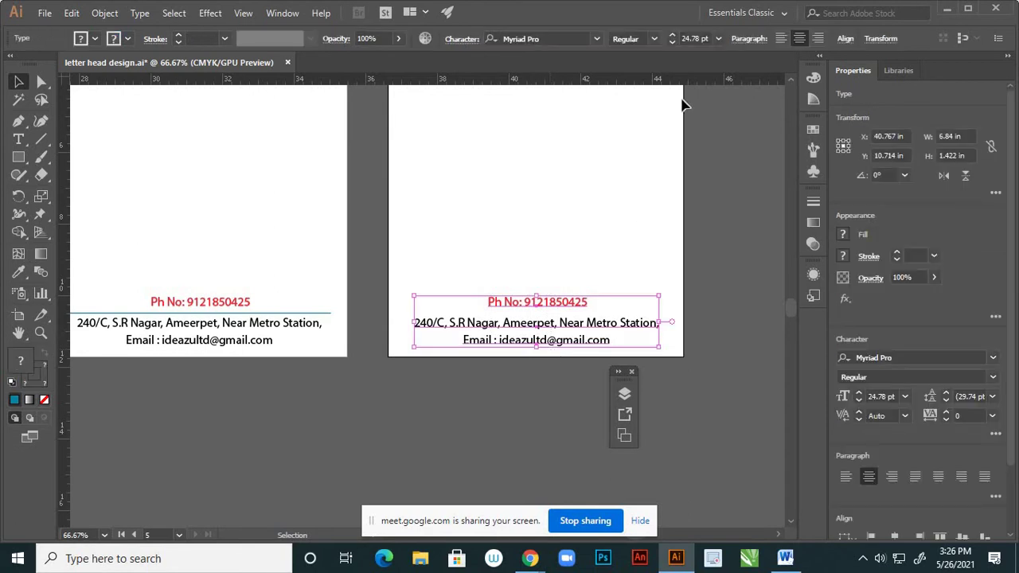
pyautogui.click(780, 39)
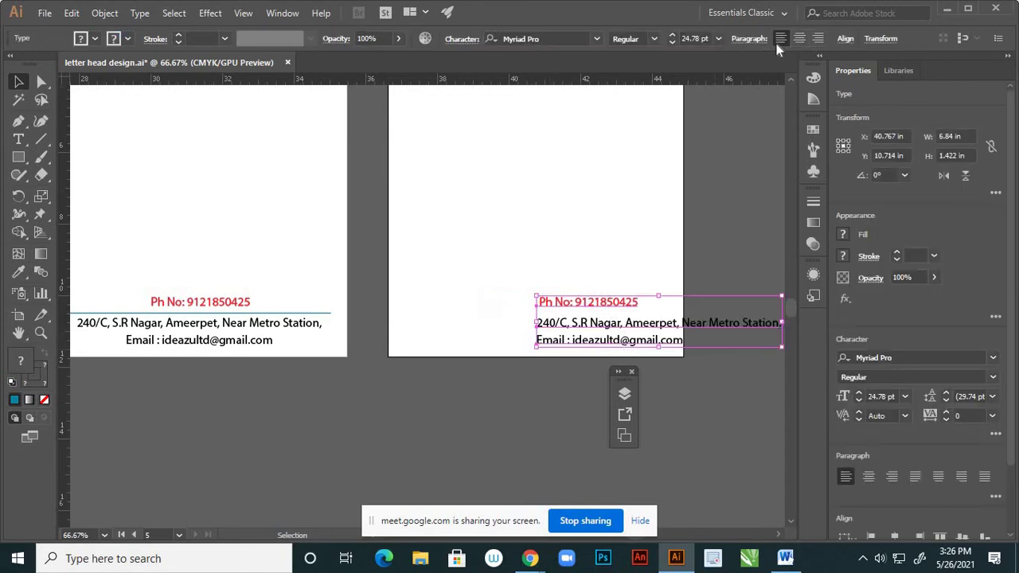
pyautogui.scroll(-3, 607, 307)
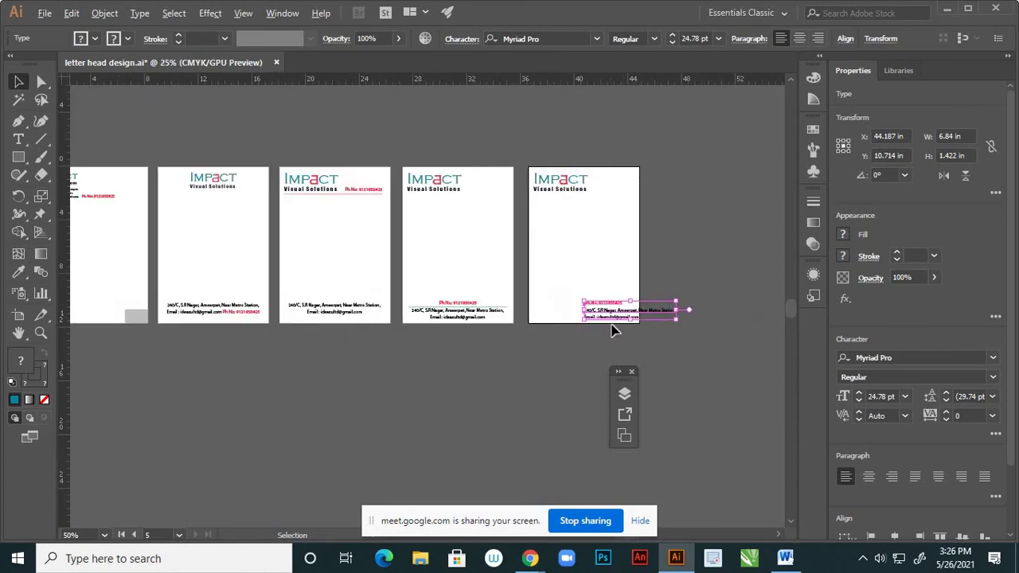
pyautogui.moveTo(584, 302); pyautogui.dragTo(562, 307)
pyautogui.scroll(2, 554, 325)
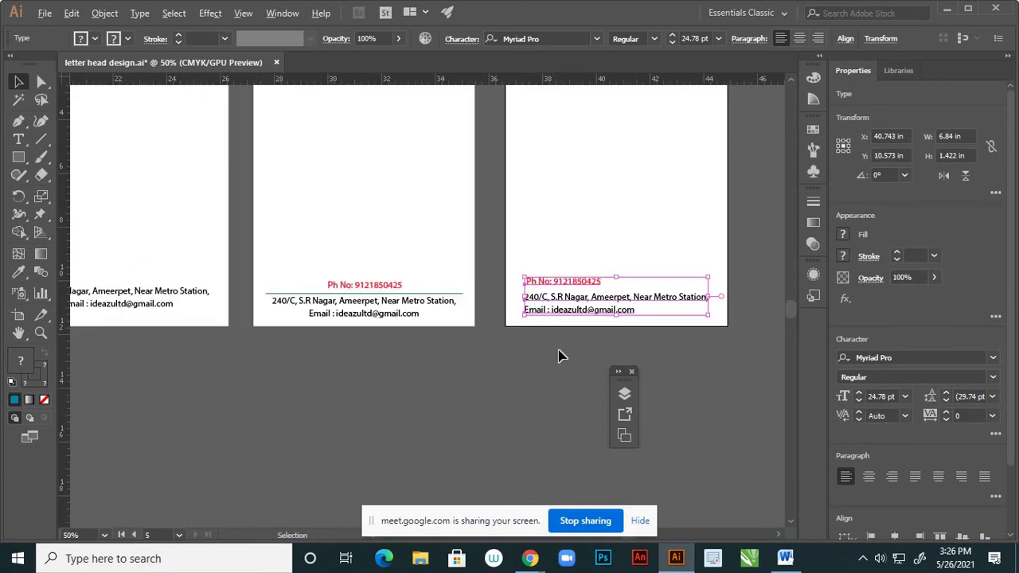
# - Break the fifth artboard's address onto a second line after its third comma
pyautogui.click(611, 337)
pyautogui.scroll(3, 643, 316)
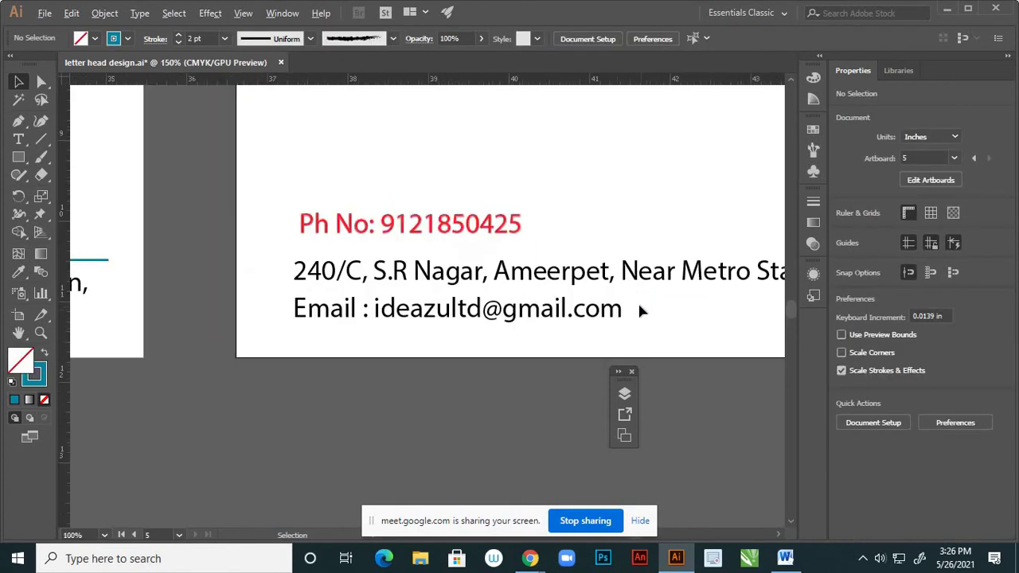
pyautogui.click(18, 139)
pyautogui.click(621, 275)
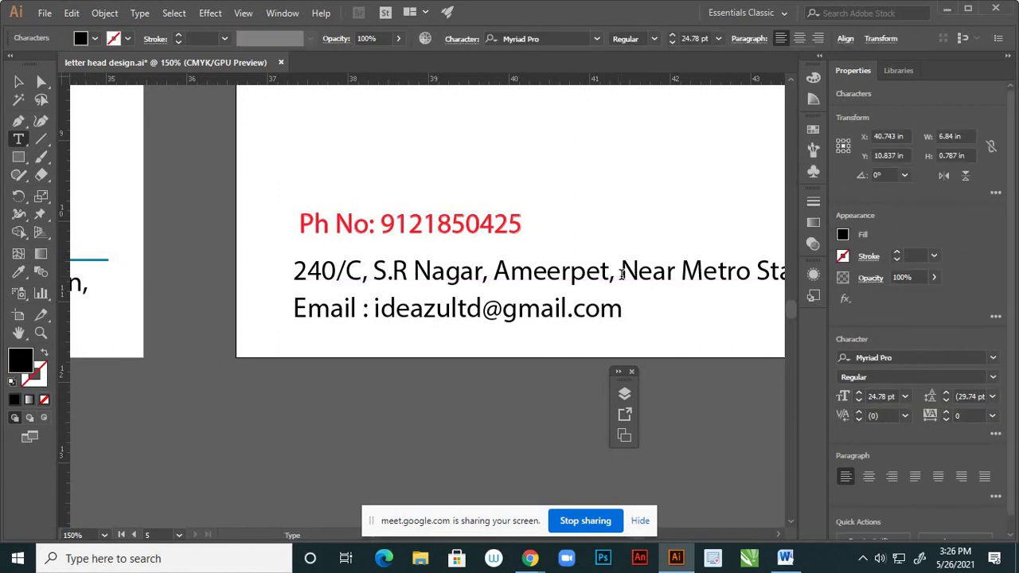
pyautogui.press('Return')
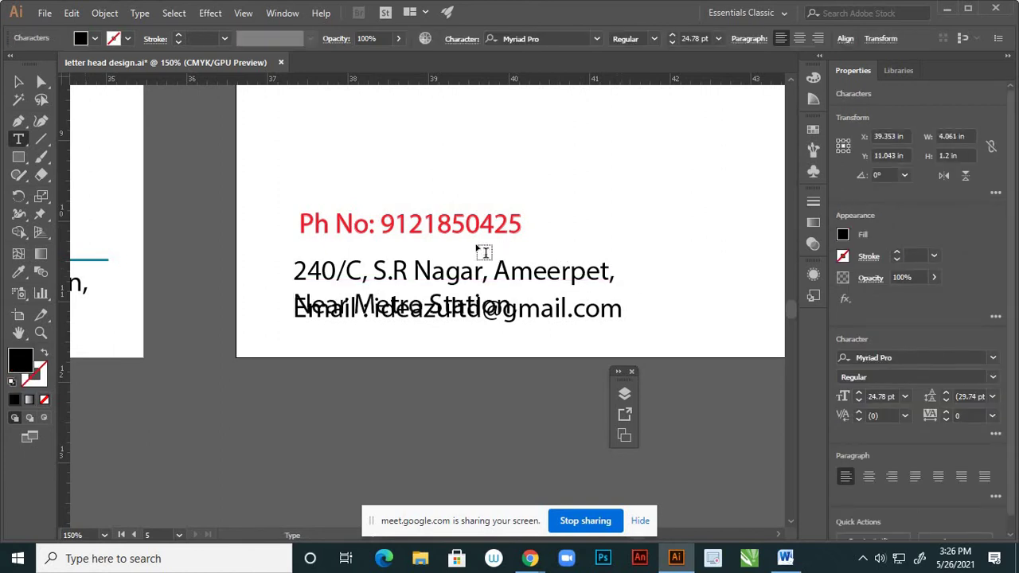
pyautogui.click(18, 82)
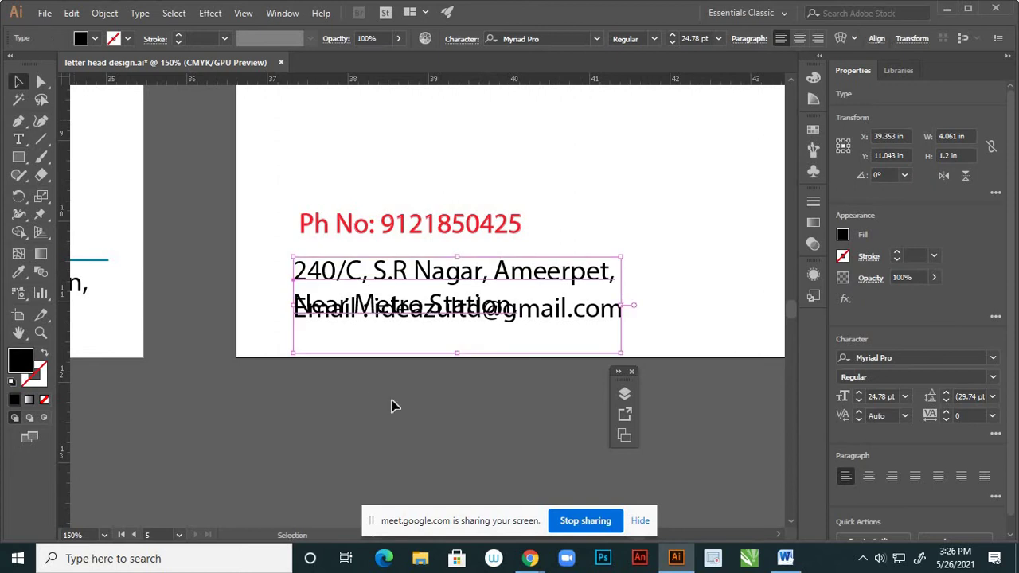
pyautogui.click(566, 384)
# - Move the e-mail line down below the two-line address, to about Y 11.42 in
pyautogui.click(619, 319)
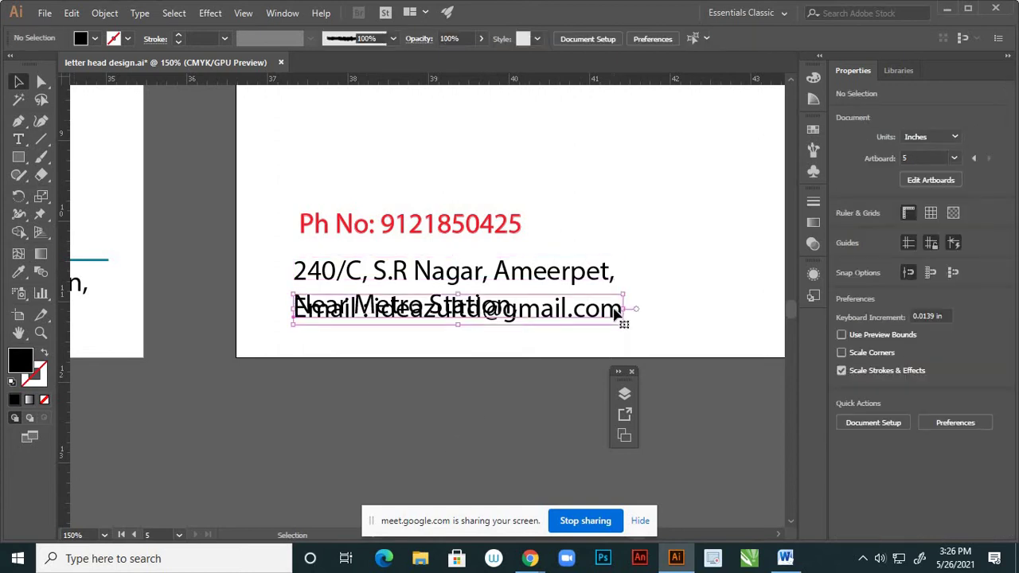
pyautogui.press('Down')
pyautogui.press('Down')
pyautogui.press('Down')
pyautogui.press('Down')
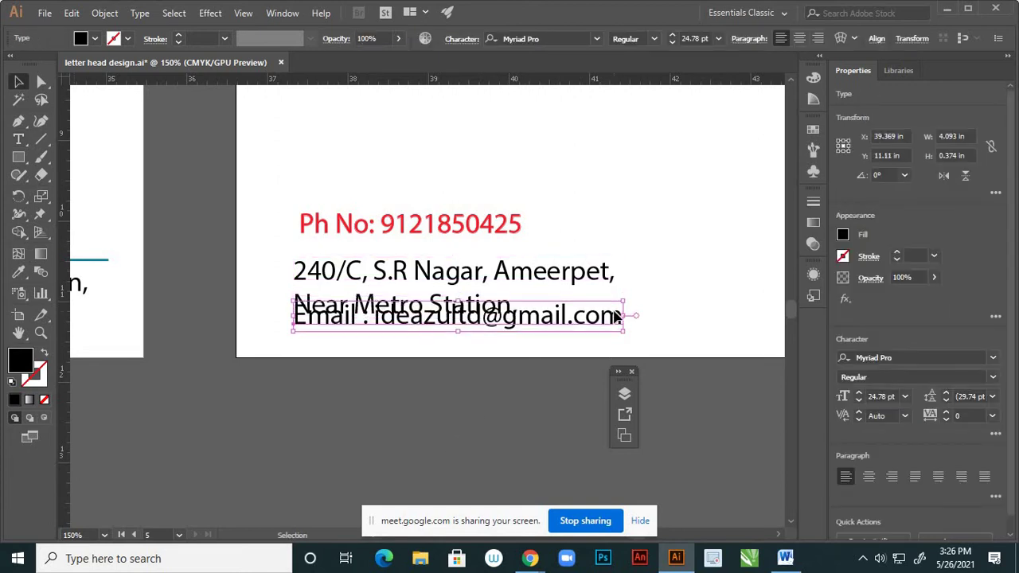
pyautogui.press('Down')
pyautogui.press('Down')
pyautogui.press('Down')
pyautogui.press('Down')
pyautogui.press('Down')
pyautogui.press('Down')
pyautogui.press('Down')
pyautogui.press('Down')
pyautogui.press('Down')
pyautogui.press('Down')
pyautogui.press('Down')
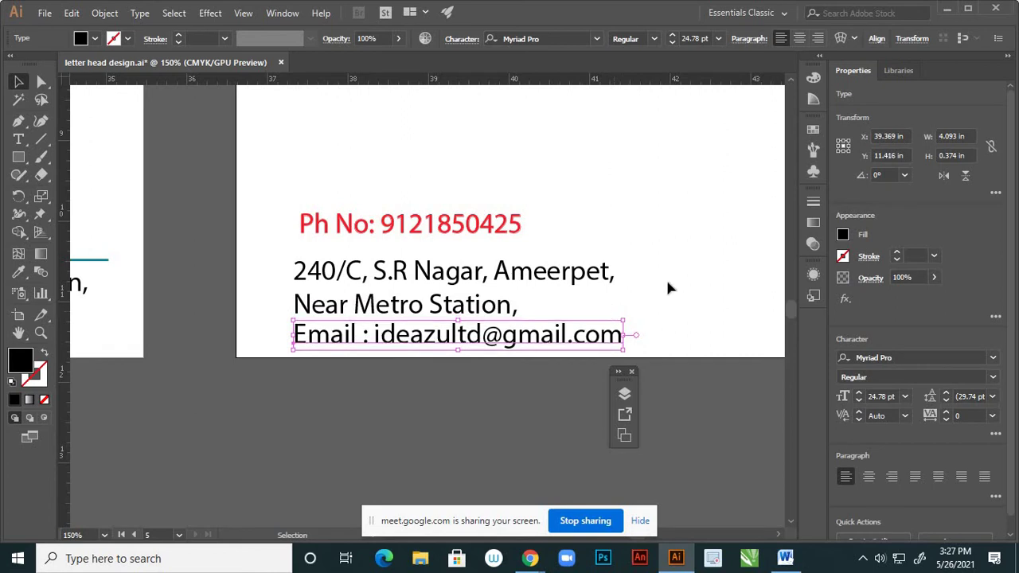
pyautogui.click(665, 279)
# - Nudge the phone, address and e-mail block up and left together, to about X 39.11 in, Y 10.54 in
pyautogui.scroll(-4, 660, 281)
pyautogui.scroll(1, 610, 283)
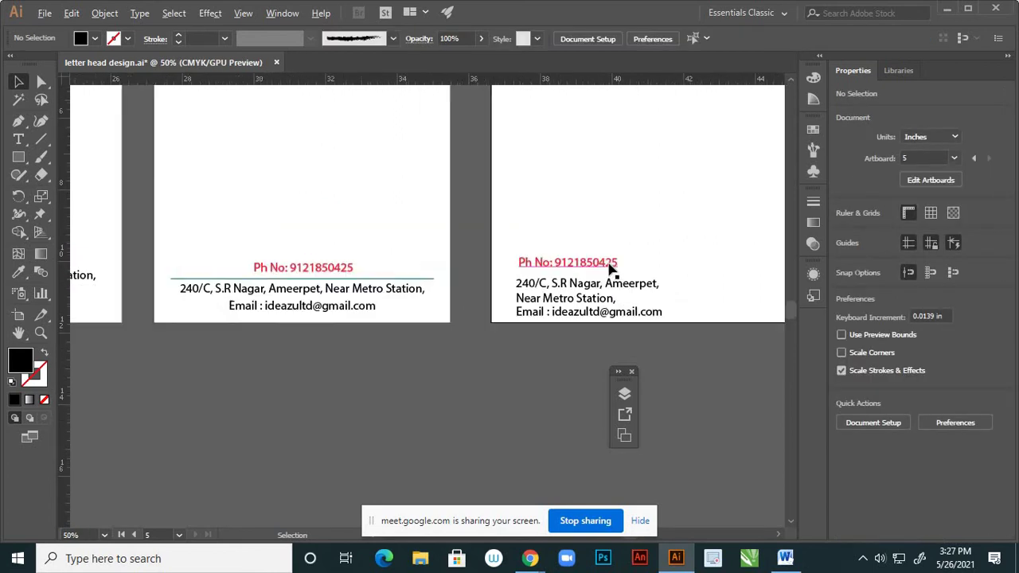
pyautogui.moveTo(518, 238); pyautogui.dragTo(587, 323)
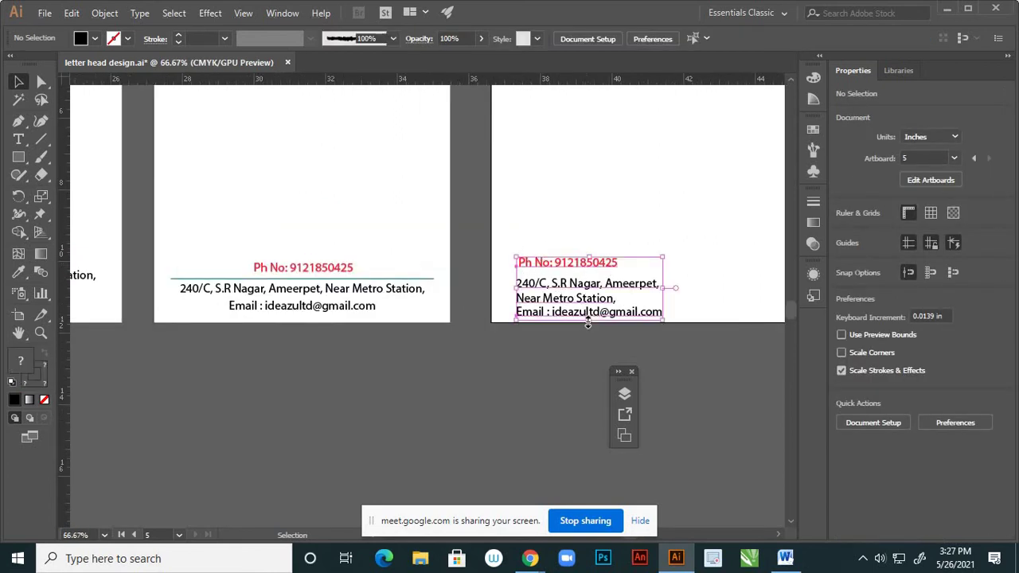
pyautogui.press('Up')
pyautogui.press('Up')
pyautogui.press('Up')
pyautogui.press('Up')
pyautogui.press('Up')
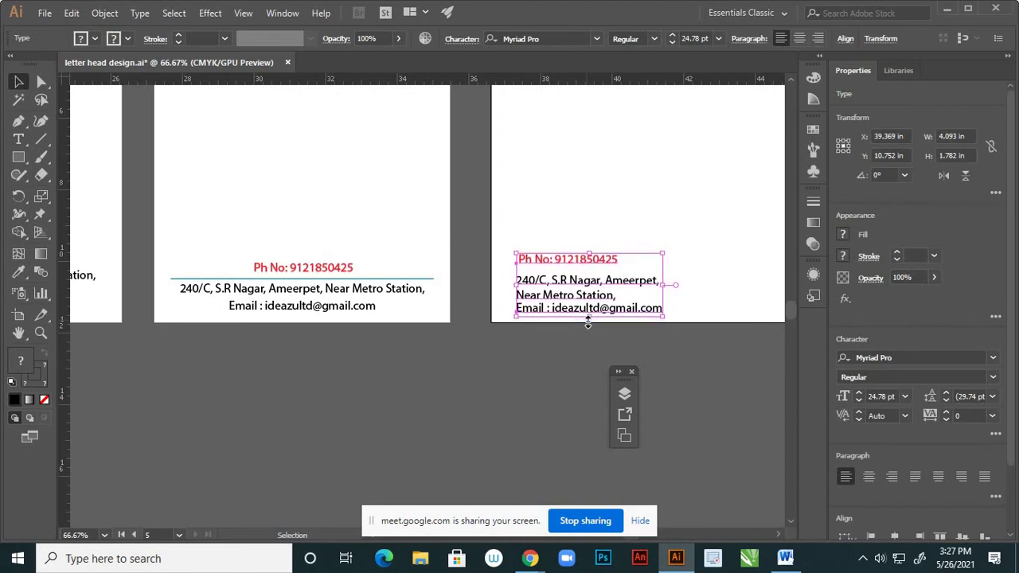
pyautogui.press('Up')
pyautogui.press('Up')
pyautogui.press('Up')
pyautogui.press('Up')
pyautogui.press('Up')
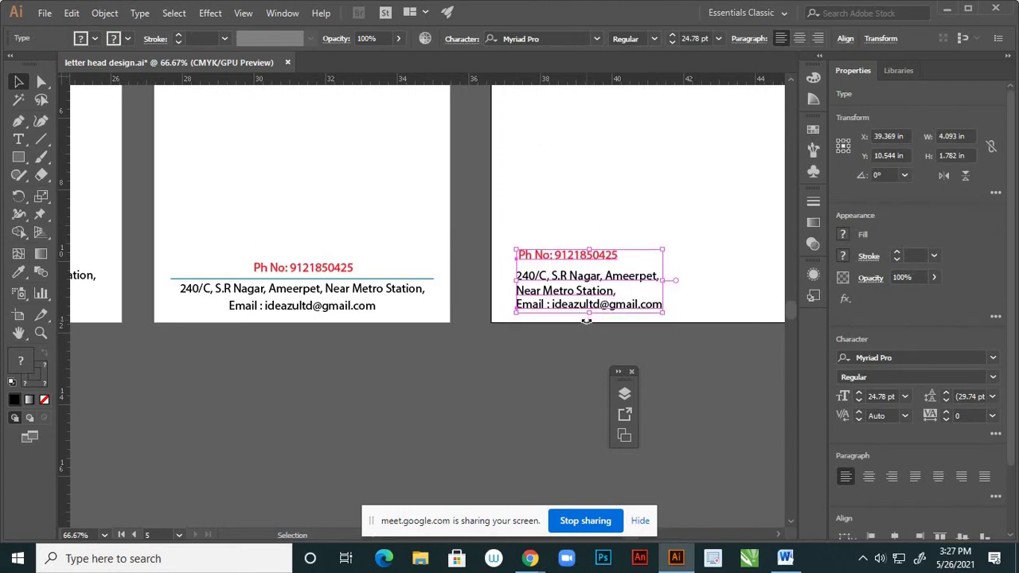
pyautogui.press('Left')
pyautogui.press('Left')
pyautogui.press('Left')
pyautogui.press('Left')
pyautogui.press('Left')
pyautogui.press('Left')
pyautogui.press('Left')
pyautogui.press('Left')
pyautogui.press('Left')
pyautogui.press('Left')
pyautogui.press('Left')
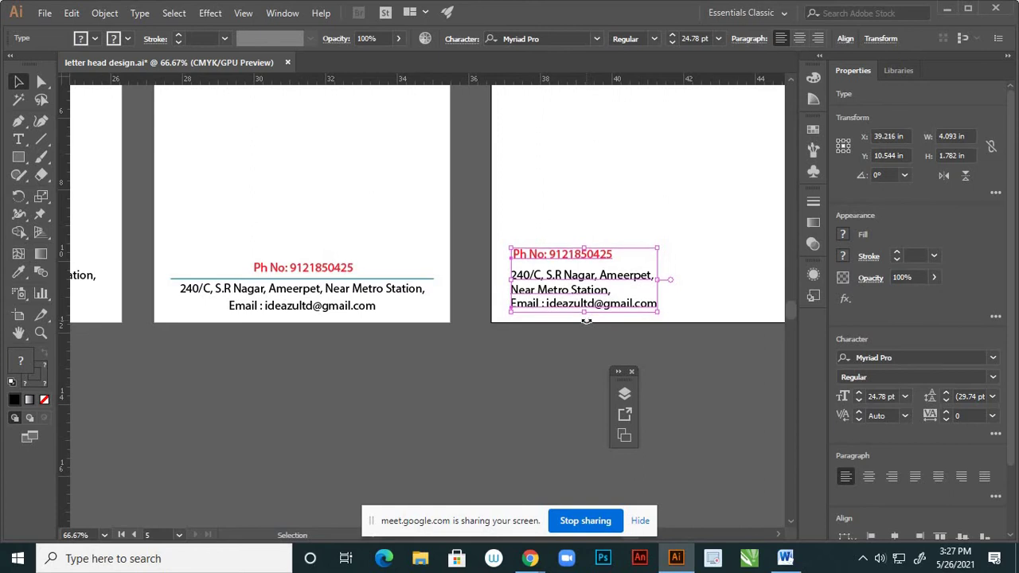
pyautogui.press('Left')
pyautogui.press('Left')
pyautogui.press('Left')
pyautogui.press('Left')
pyautogui.press('Left')
pyautogui.press('Up')
pyautogui.press('Up')
pyautogui.press('Up')
pyautogui.press('Up')
pyautogui.press('Up')
pyautogui.press('Up')
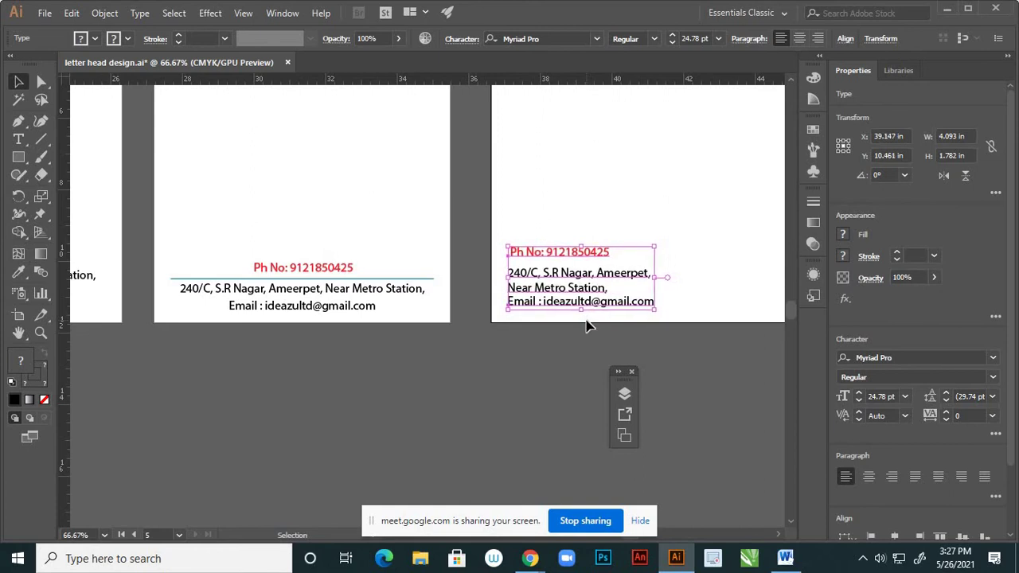
pyautogui.press('Down')
pyautogui.press('Down')
pyautogui.press('Down')
pyautogui.press('Down')
pyautogui.press('Left')
pyautogui.press('Left')
pyautogui.press('Left')
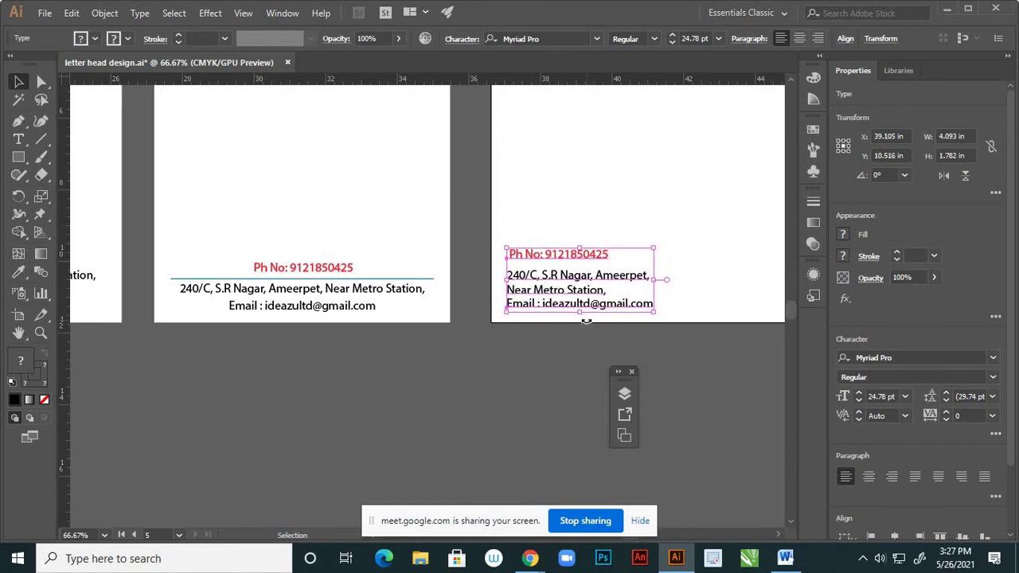
pyautogui.press('Down')
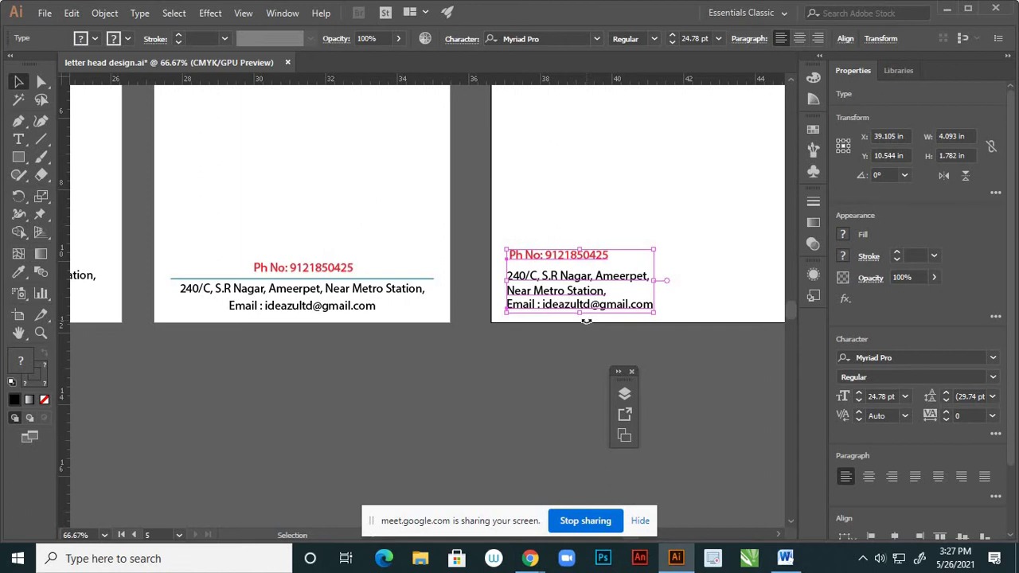
pyautogui.click(634, 207)
# - Lower the fifth artboard's e-mail line slightly, to about Y 11.22 in
pyautogui.scroll(-2, 641, 318)
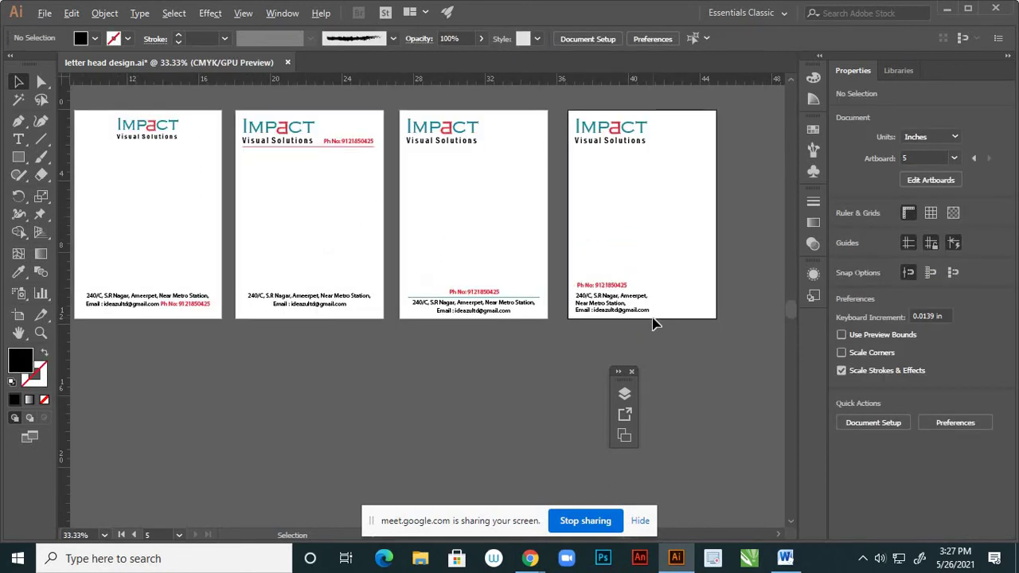
pyautogui.scroll(2, 645, 322)
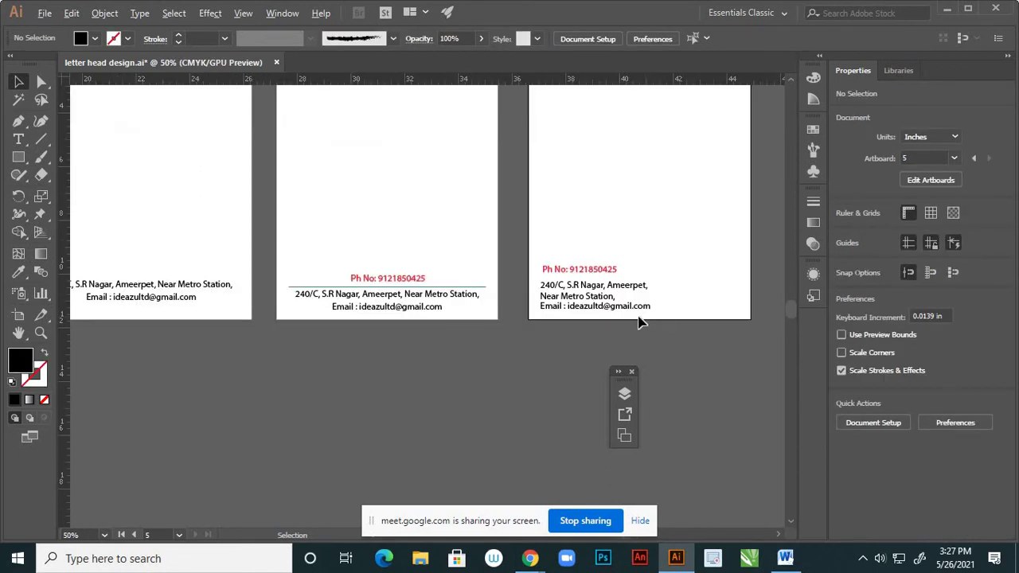
pyautogui.click(677, 289)
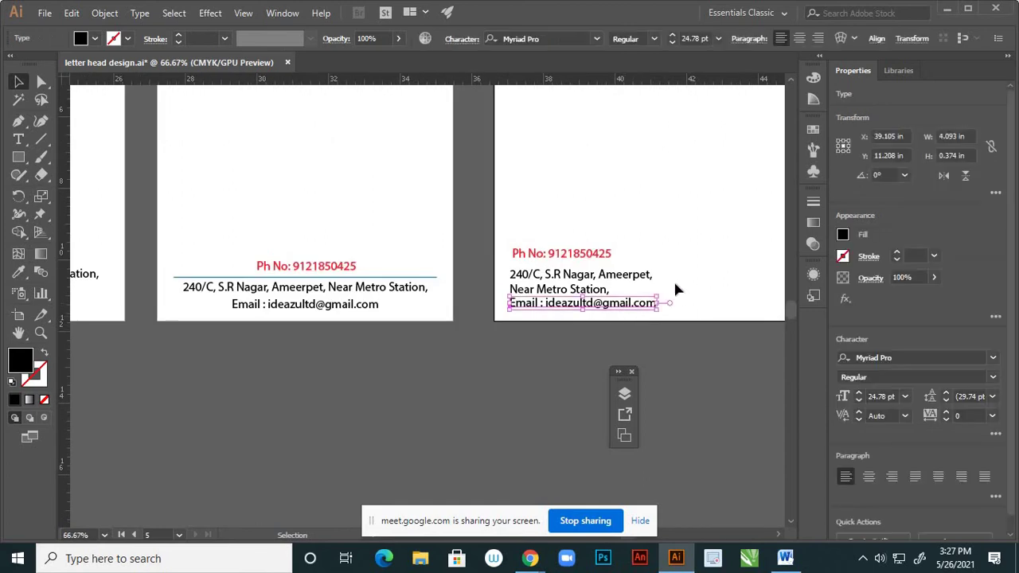
pyautogui.press('Down')
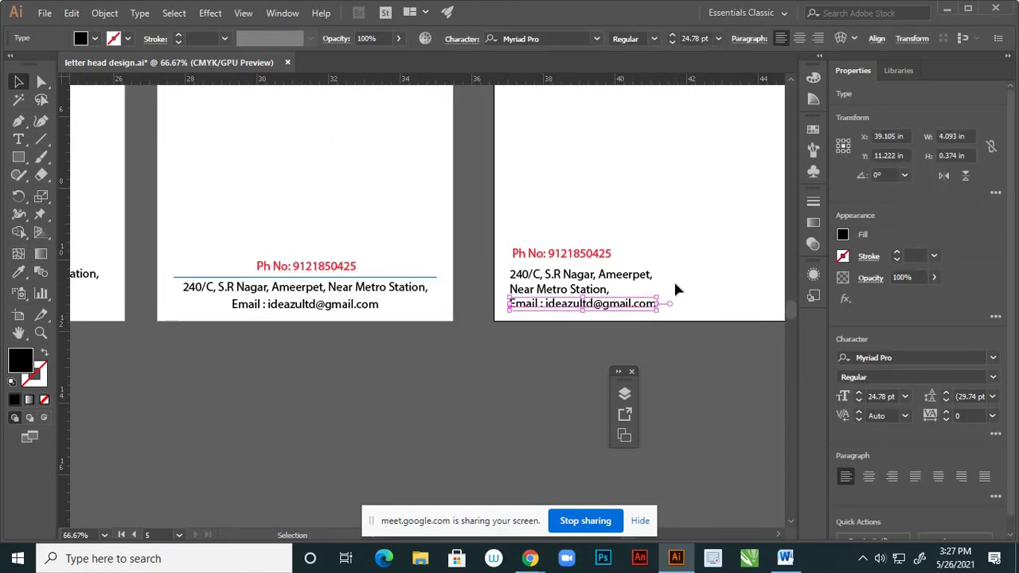
pyautogui.click(484, 273)
pyautogui.scroll(-2, 510, 302)
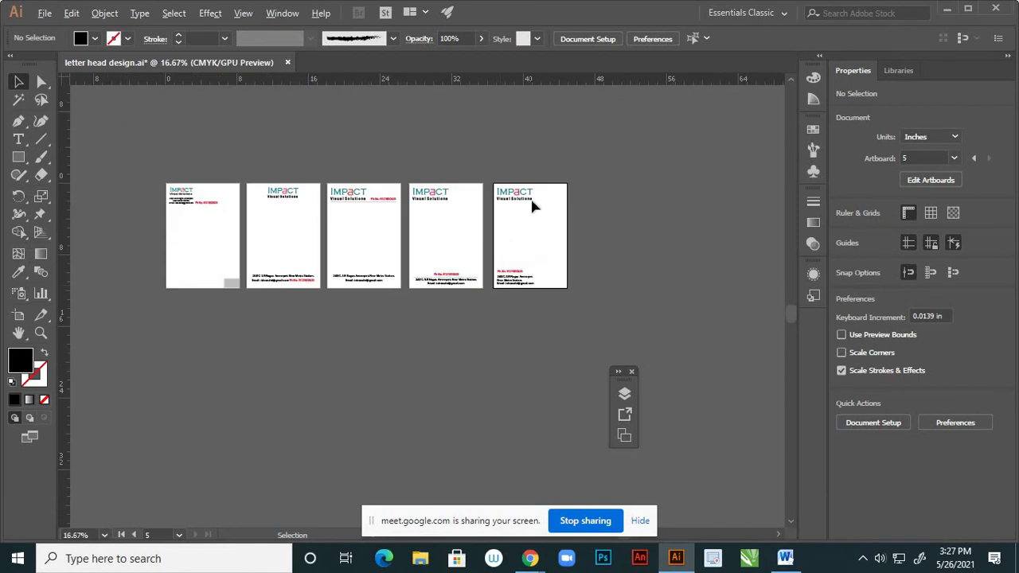
# - Draw a black rectangle about 0.77 in wide and 11.69 in tall along the fifth artboard's right edge
pyautogui.scroll(1, 534, 205)
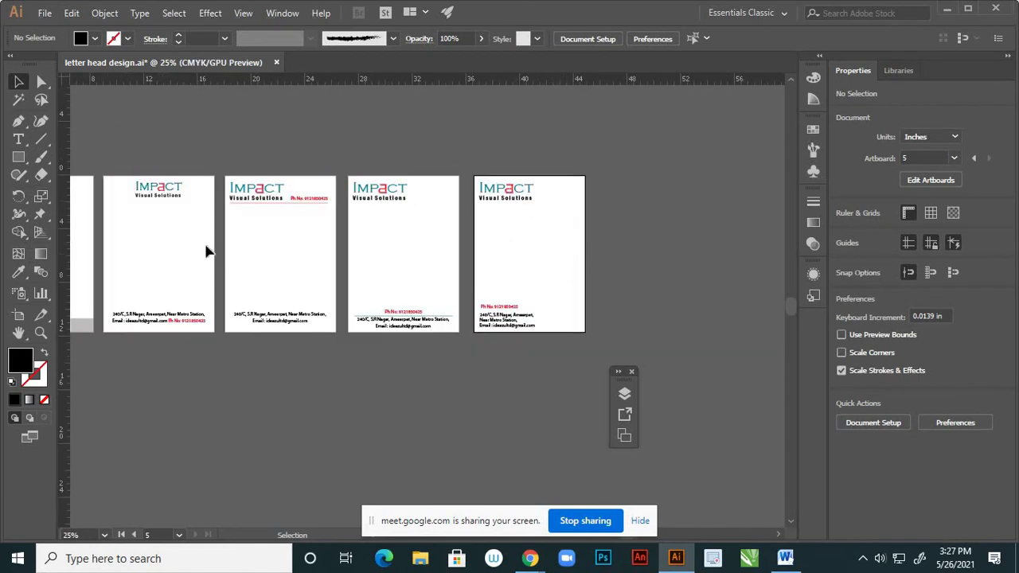
pyautogui.click(19, 157)
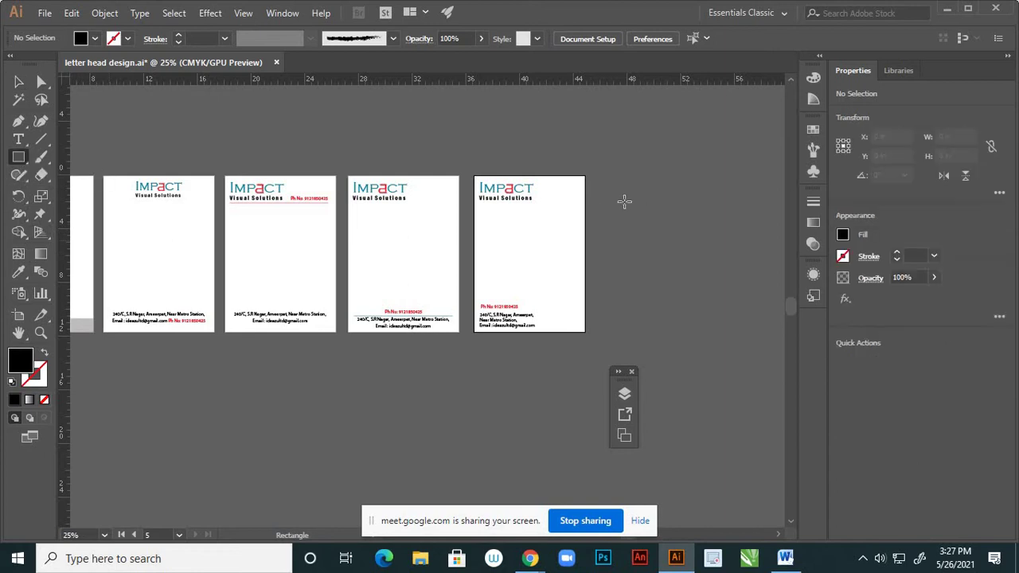
pyautogui.scroll(2, 580, 185)
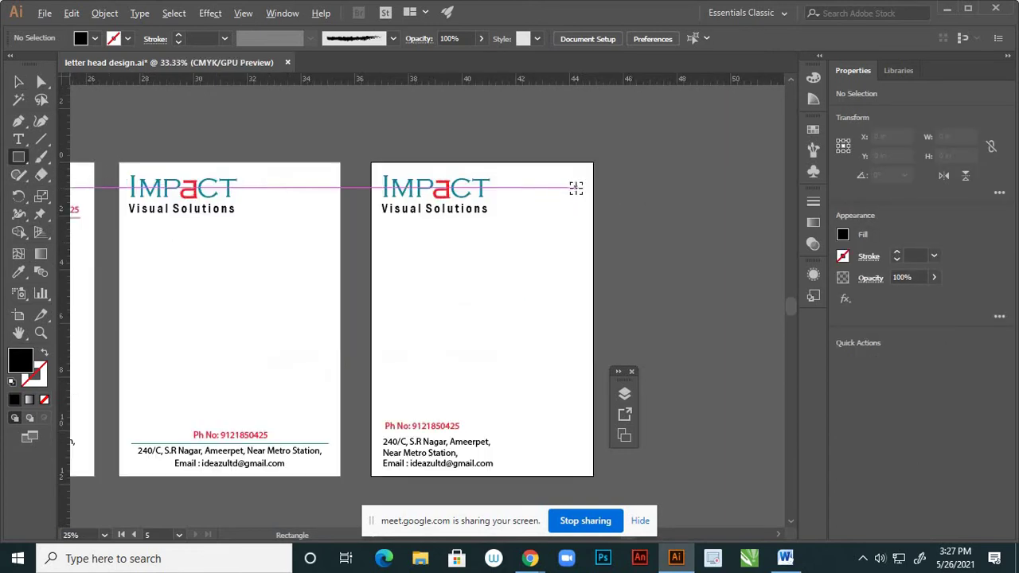
pyautogui.scroll(-1, 585, 164)
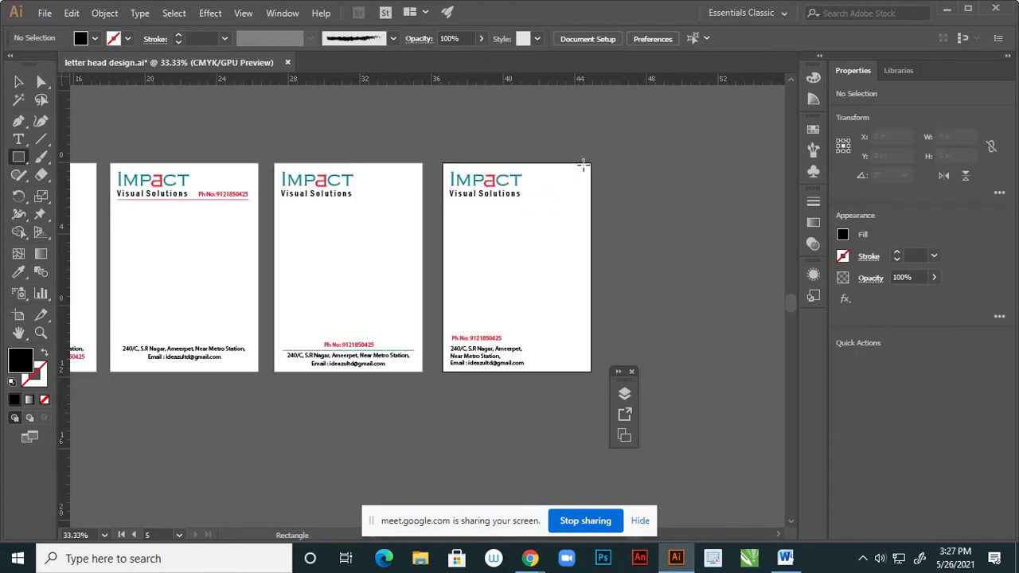
pyautogui.moveTo(590, 213); pyautogui.dragTo(596, 372)
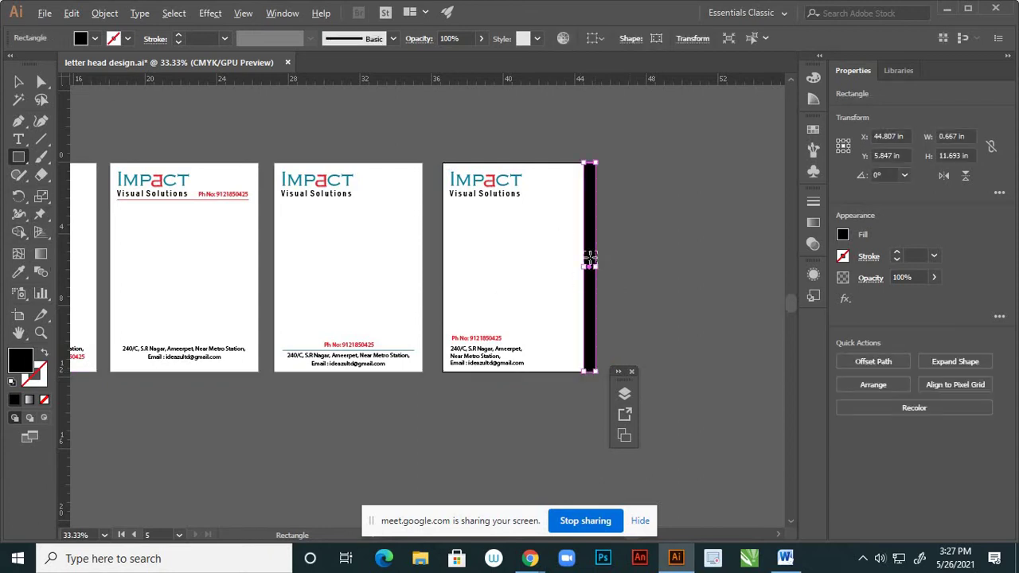
pyautogui.scroll(2, 590, 260)
pyautogui.moveTo(575, 276); pyautogui.dragTo(571, 276)
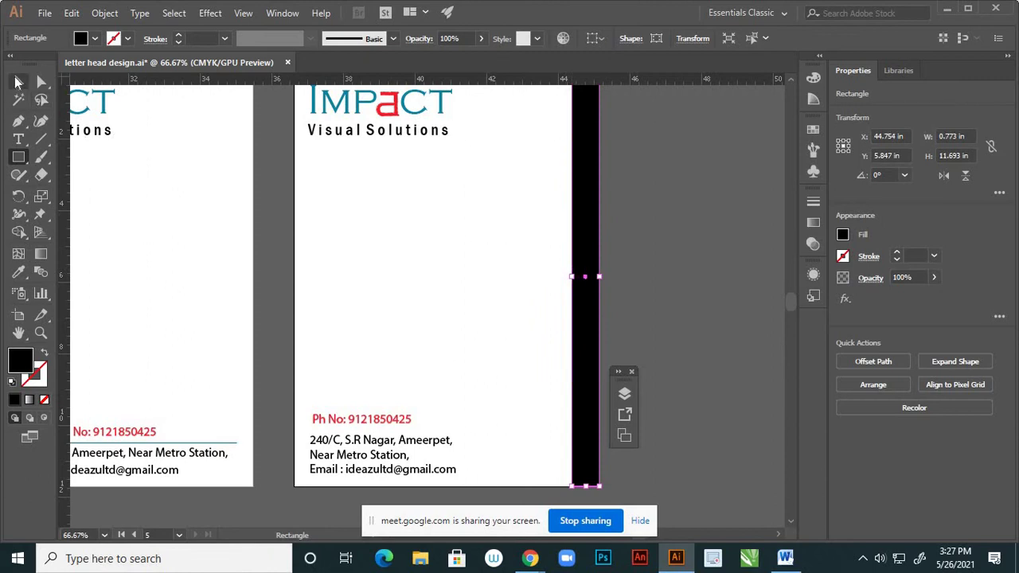
# - Change the vertical strip's fill on the fifth artboard to a light neutral grey
pyautogui.click(18, 82)
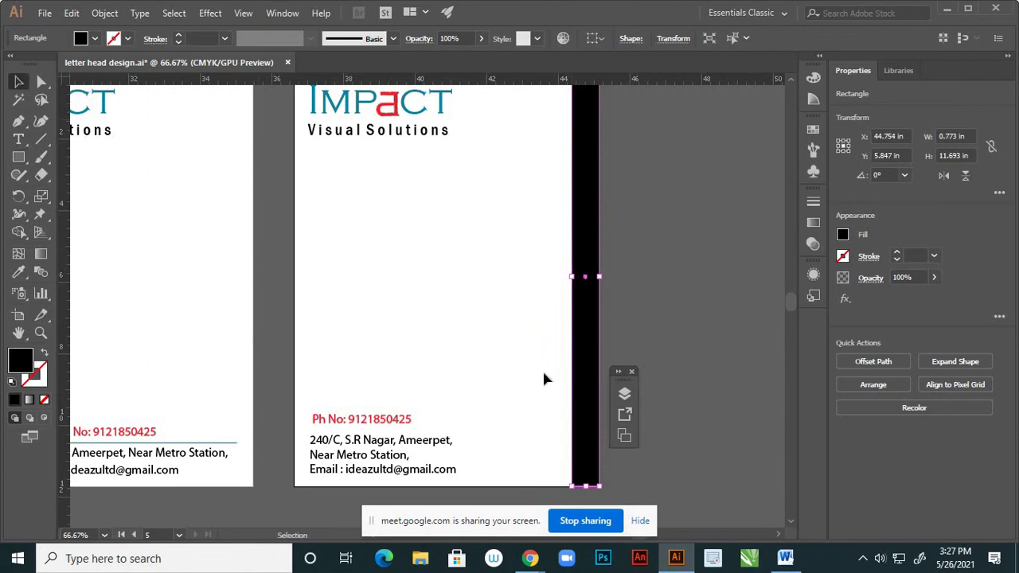
pyautogui.doubleClick(22, 365)
pyautogui.click(603, 292)
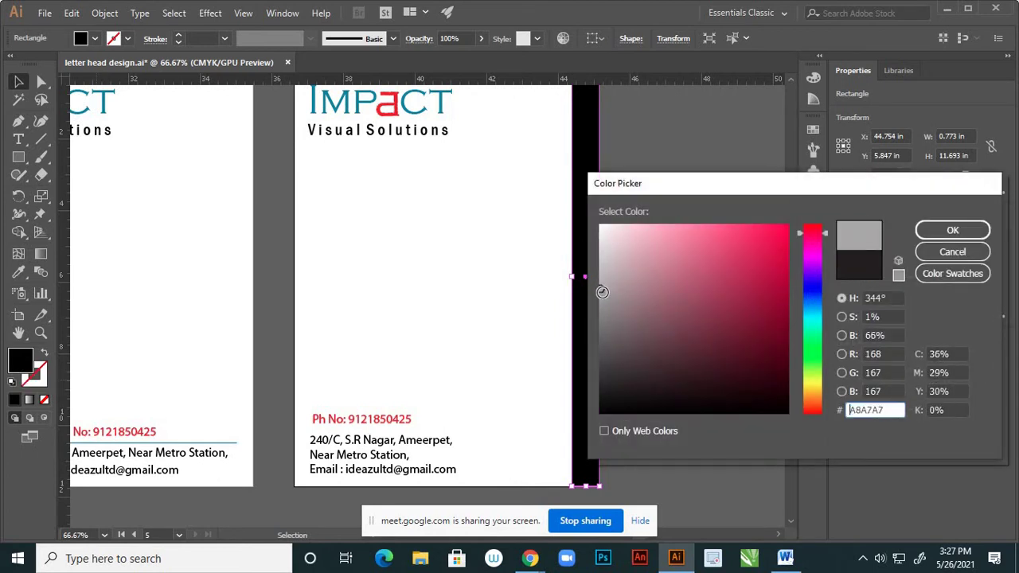
pyautogui.moveTo(603, 292); pyautogui.dragTo(602, 284)
pyautogui.click(948, 231)
pyautogui.click(674, 312)
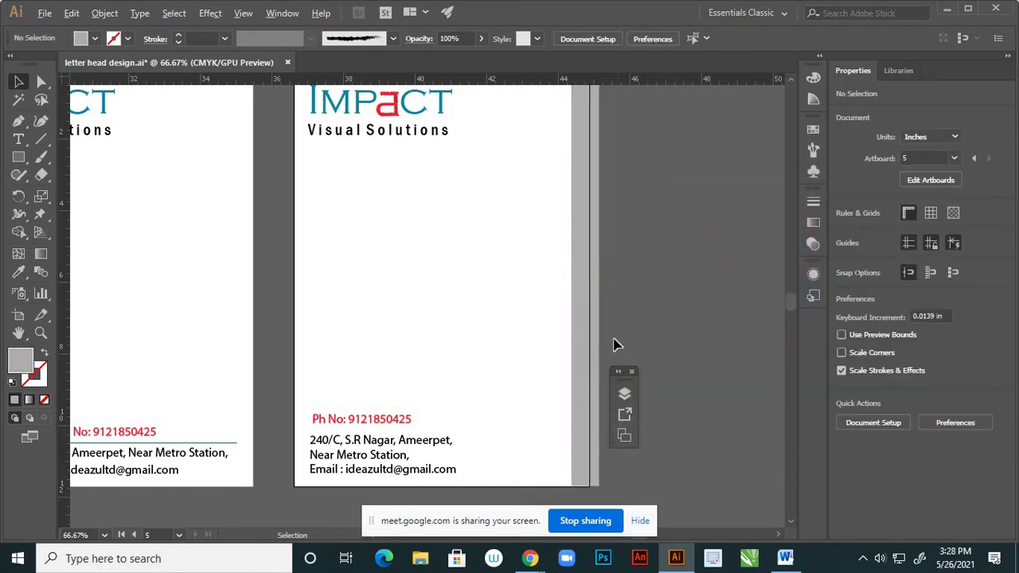
# - Trim the grey strip's overhang back to the artboard's right edge, making it about 0.51 in wide
pyautogui.scroll(-3, 617, 319)
pyautogui.scroll(5, 621, 294)
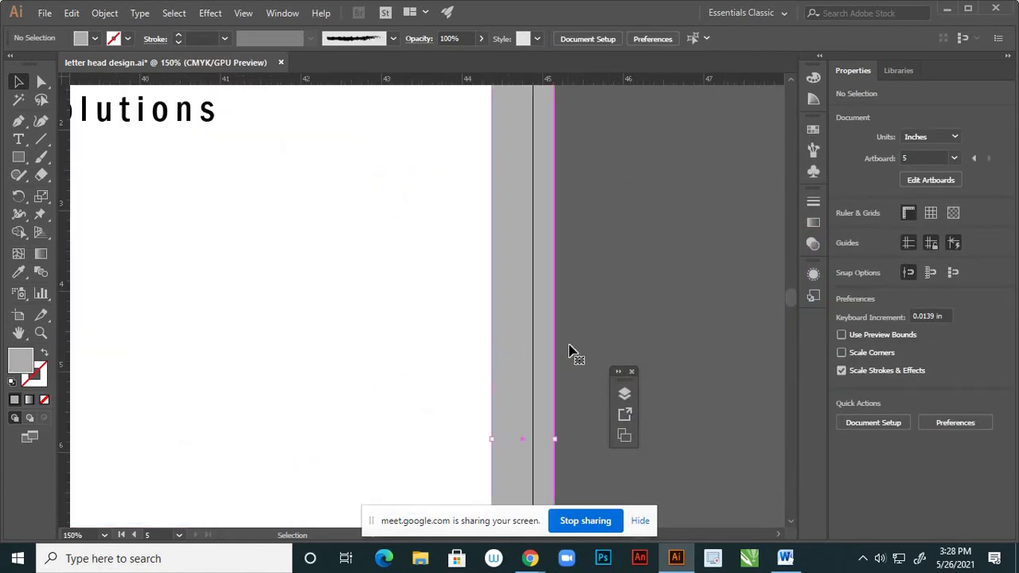
pyautogui.click(537, 473)
pyautogui.scroll(3, 553, 462)
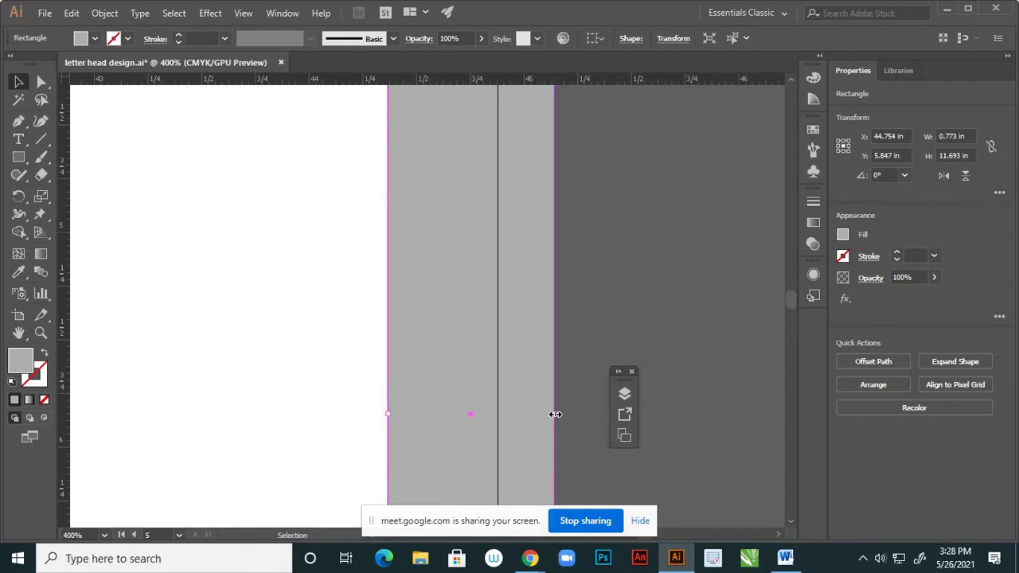
pyautogui.scroll(2, 496, 415)
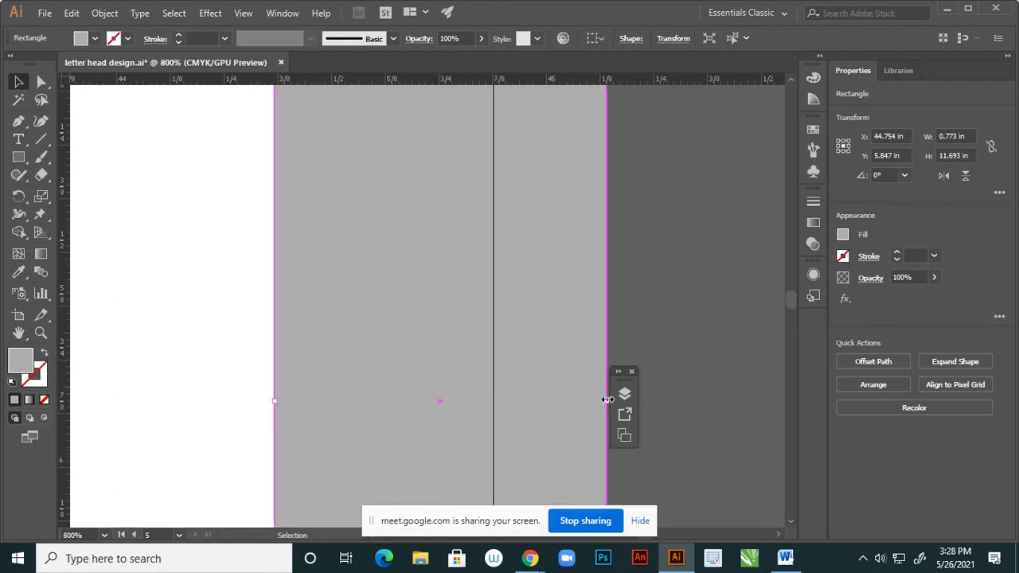
pyautogui.moveTo(605, 399); pyautogui.dragTo(494, 393)
pyautogui.click(571, 320)
pyautogui.scroll(-8, 572, 318)
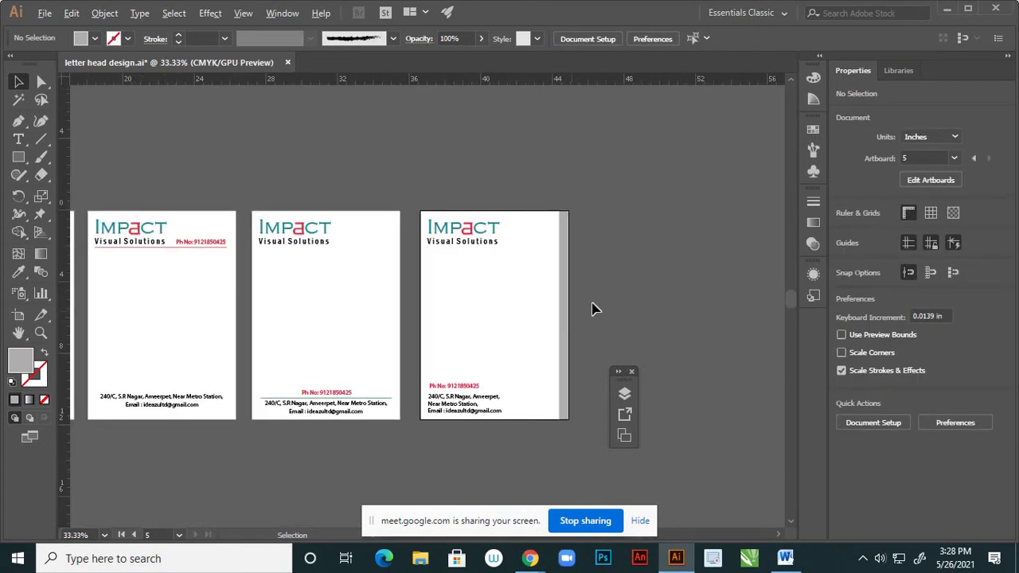
# - Duplicate the grey strip in place and nudge the copy left to about X 44.553 in
pyautogui.scroll(-1, 626, 301)
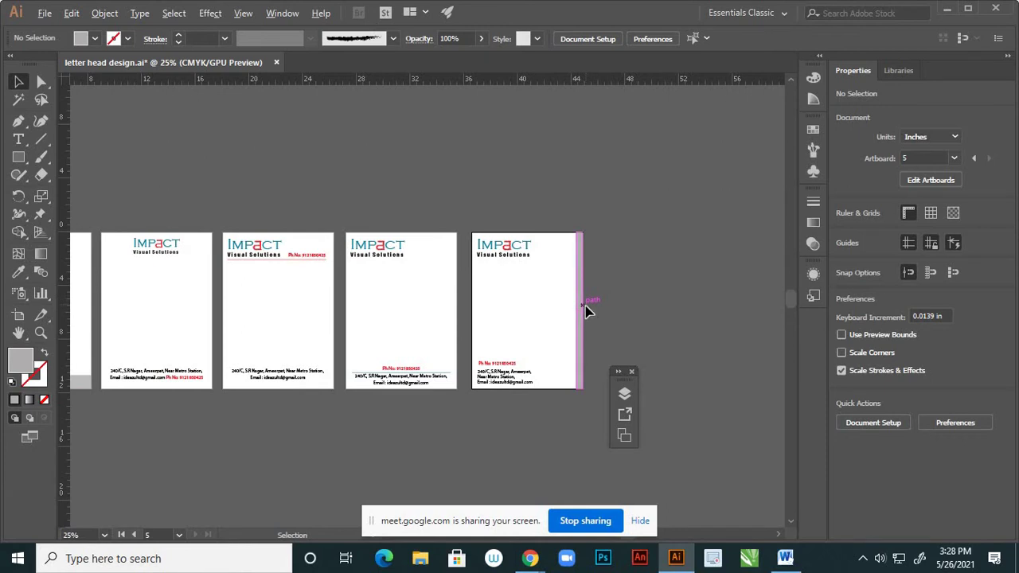
pyautogui.scroll(3, 586, 312)
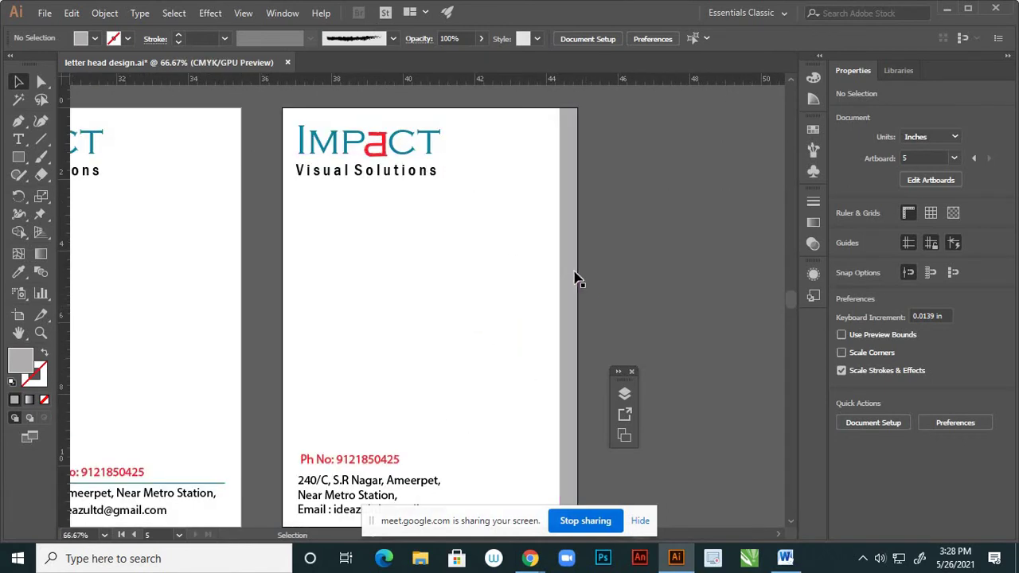
pyautogui.click(570, 279)
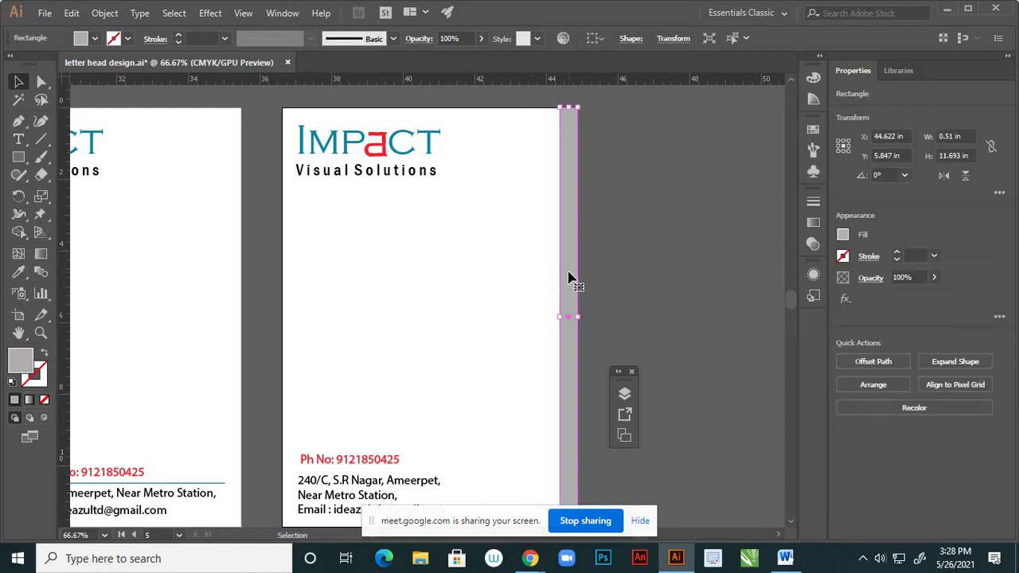
pyautogui.press('a')
pyautogui.press('v')
pyautogui.press('Left')
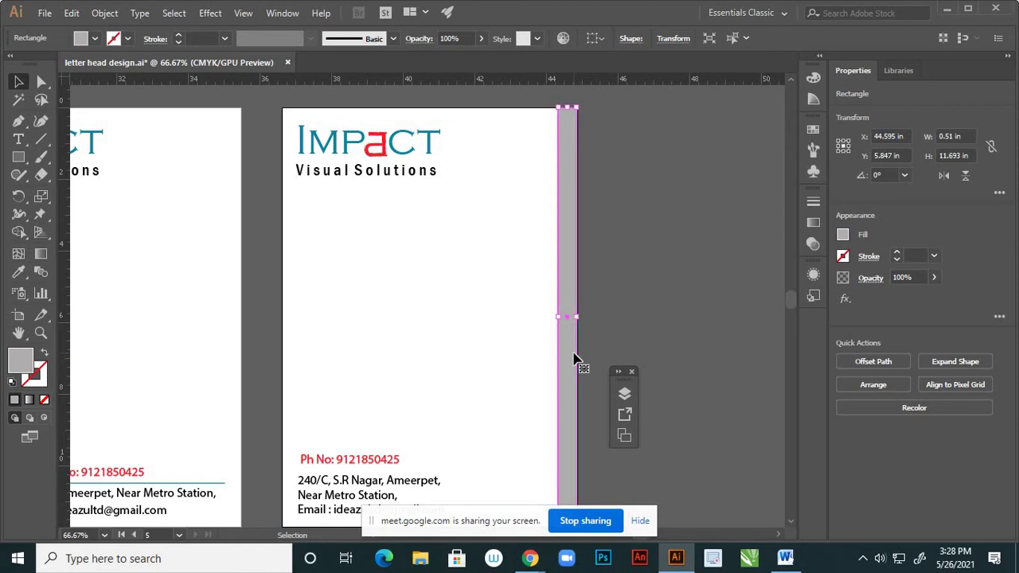
pyautogui.press('Left')
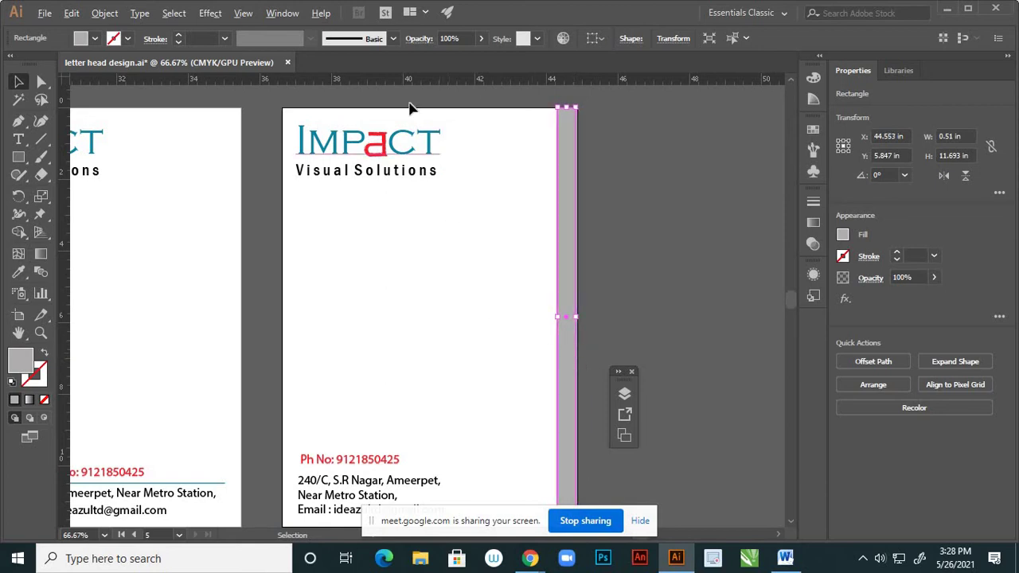
# - Recolour the copied strip with the teal sampled from the letter T of the Impact logo
pyautogui.scroll(3, 426, 119)
pyautogui.scroll(3, 469, 166)
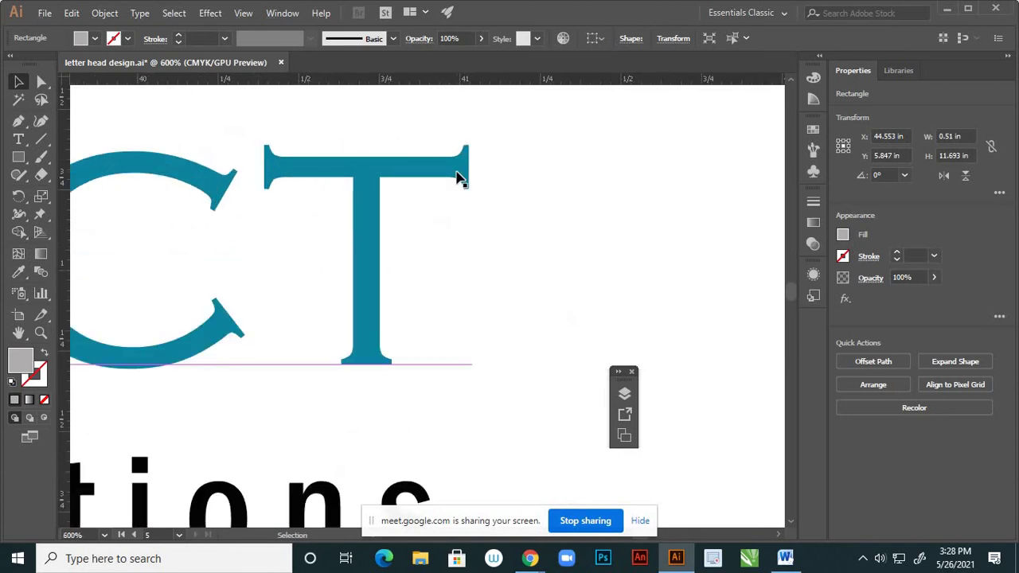
pyautogui.press('i')
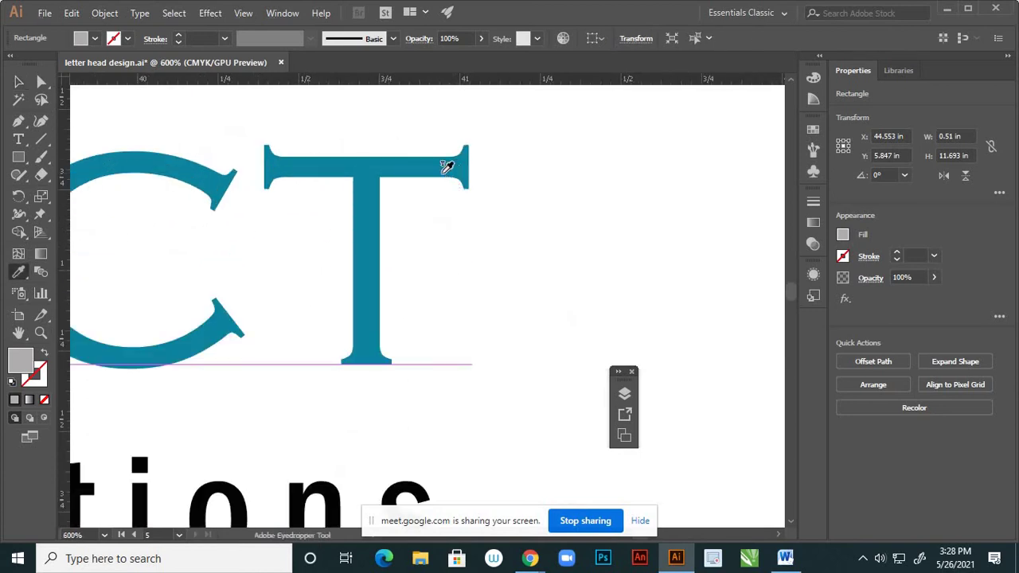
pyautogui.click(444, 165)
pyautogui.press('v')
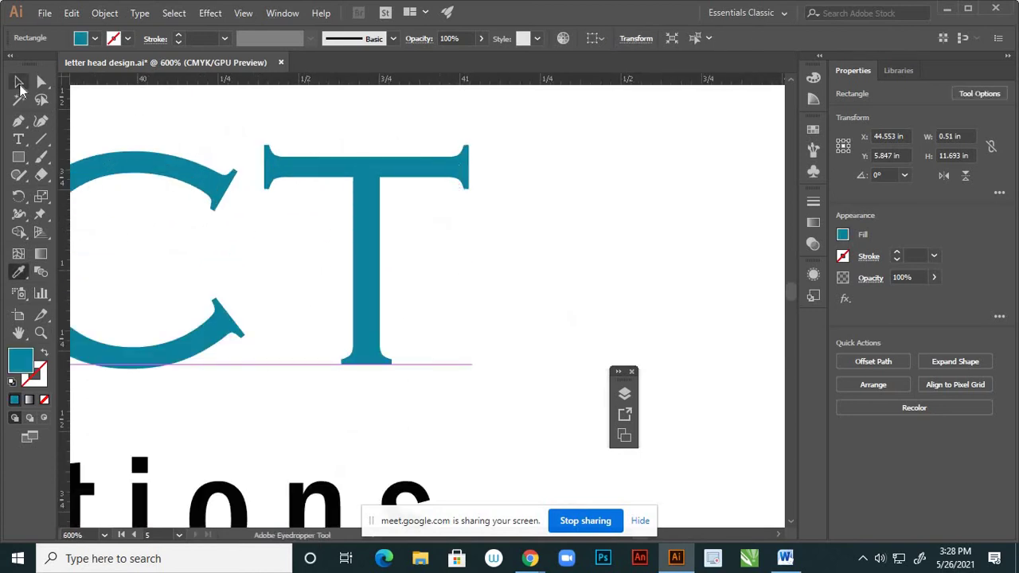
pyautogui.click(527, 328)
pyautogui.scroll(-5, 529, 323)
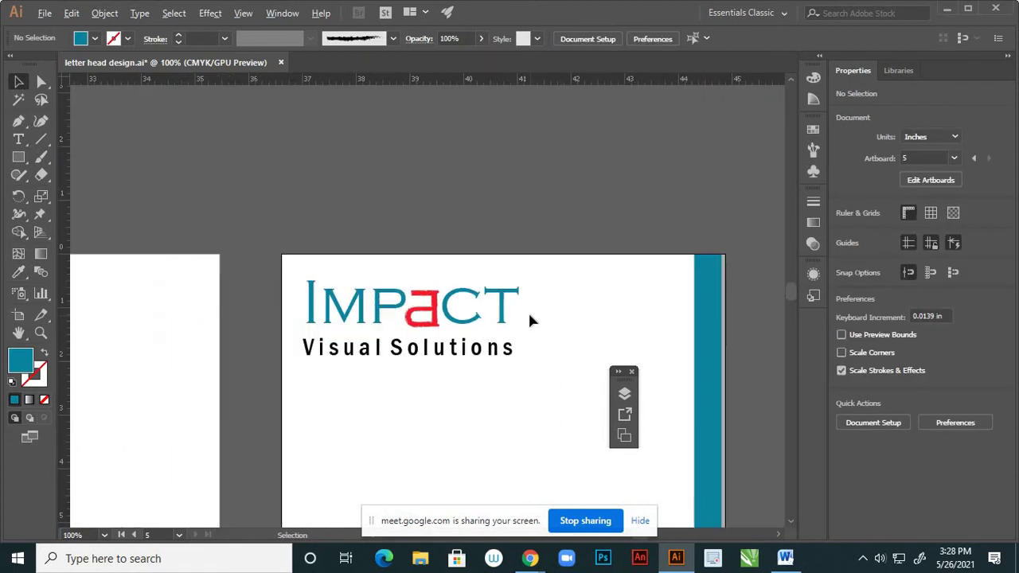
# - Send the teal strip to the back so only a thin teal line shows beside the grey strip
pyautogui.scroll(5, 605, 351)
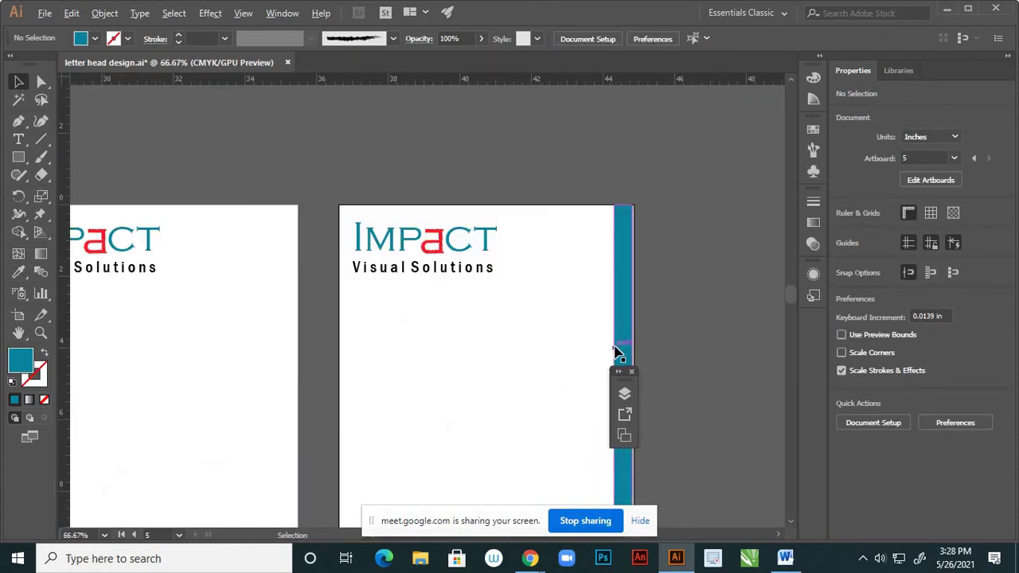
pyautogui.click(623, 289)
pyautogui.rightClick(623, 288)
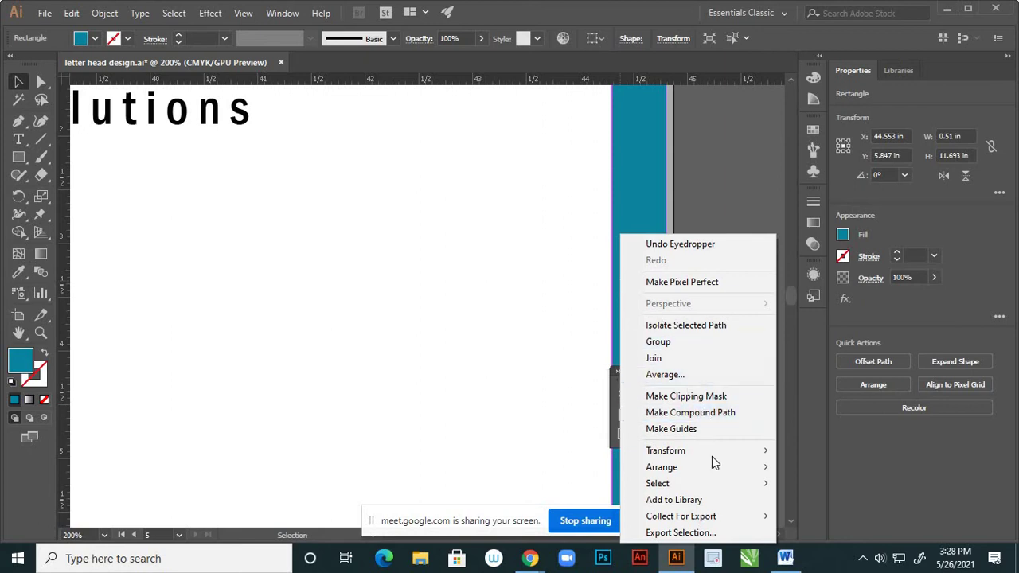
pyautogui.moveTo(714, 458)
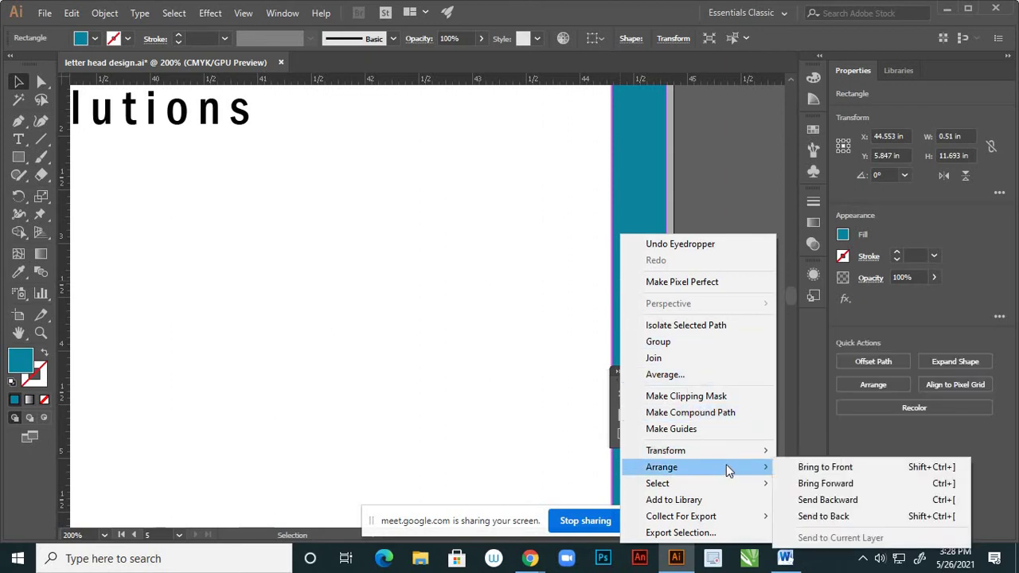
pyautogui.scroll(-5, 787, 435)
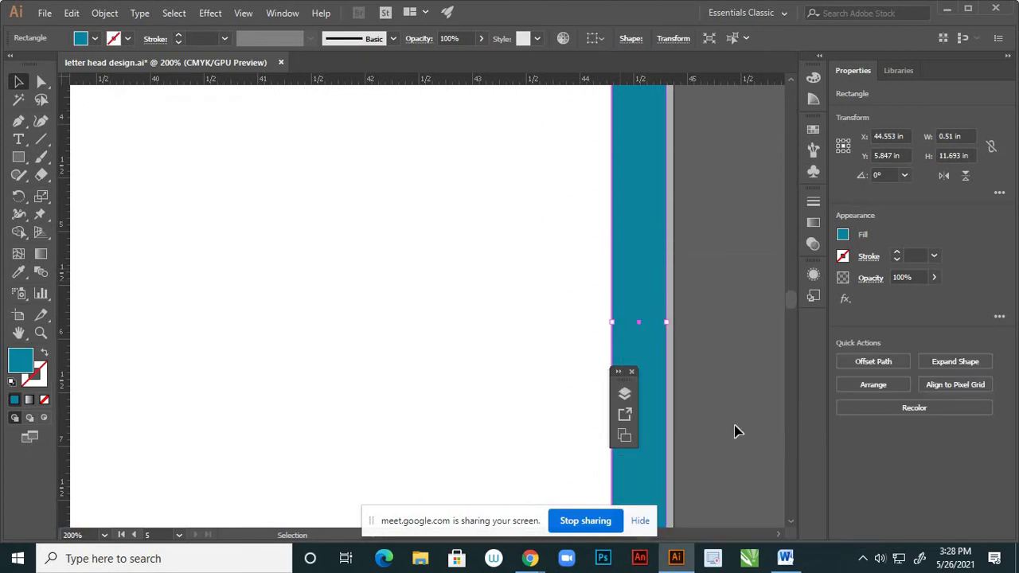
pyautogui.click(108, 14)
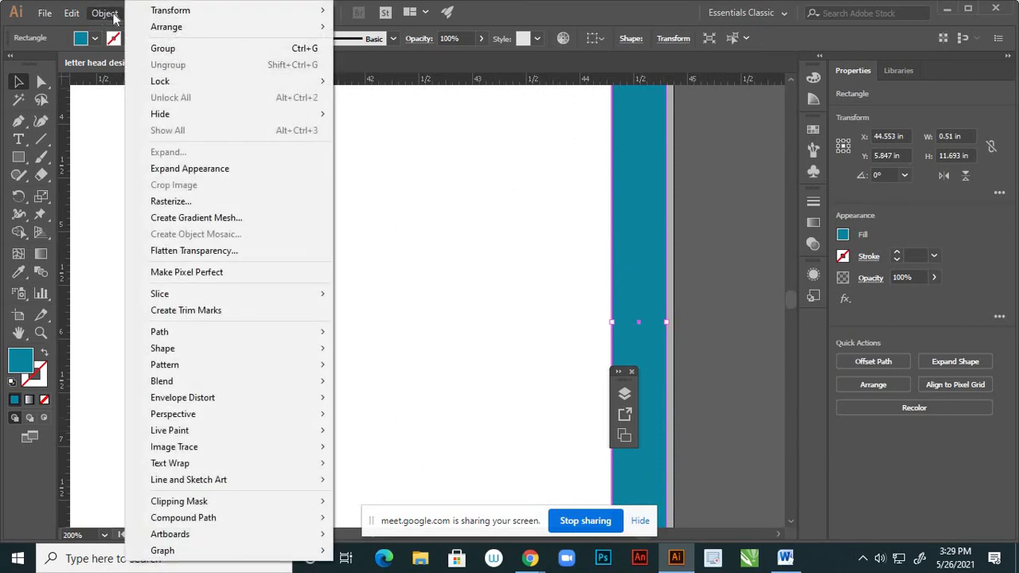
pyautogui.moveTo(278, 30)
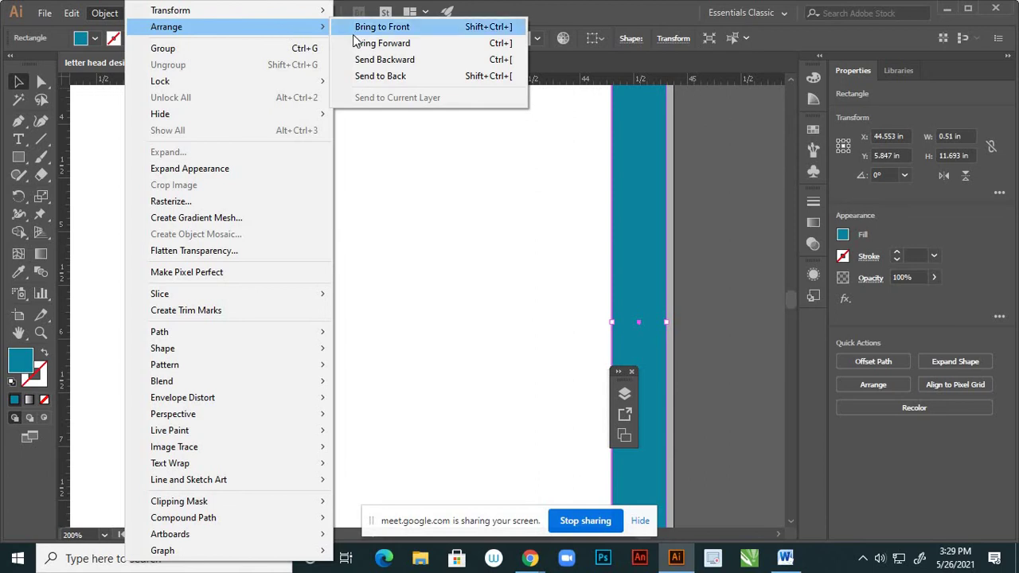
pyautogui.click(373, 77)
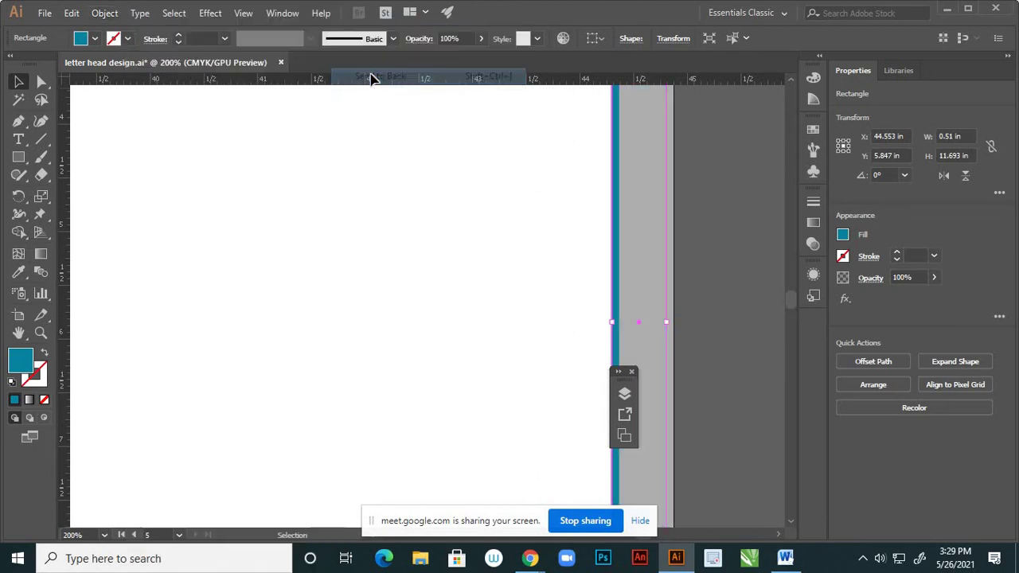
pyautogui.click(467, 291)
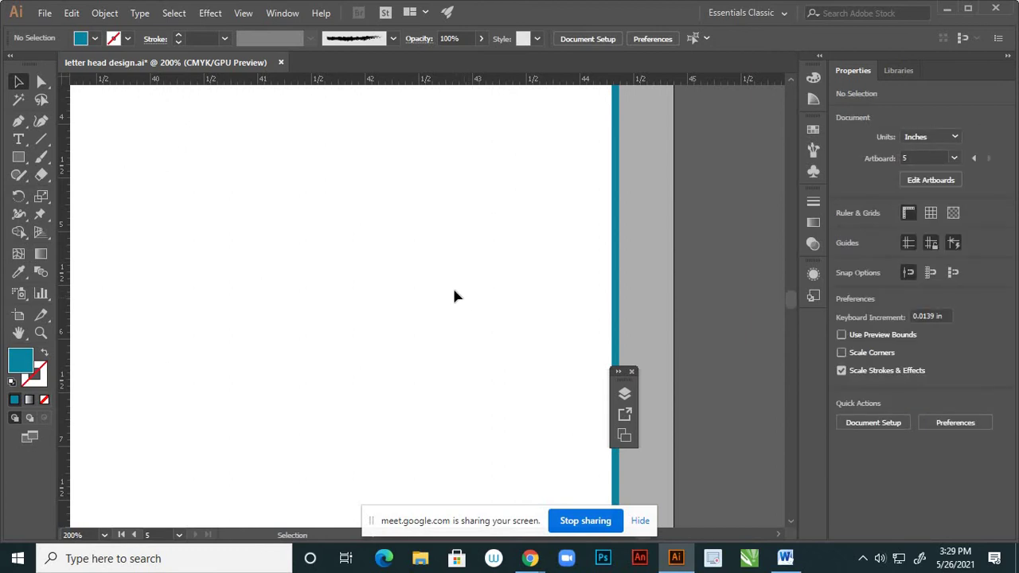
# - Narrow the grey strip slightly from its left edge to expose more of the teal strip behind it
pyautogui.scroll(-5, 454, 298)
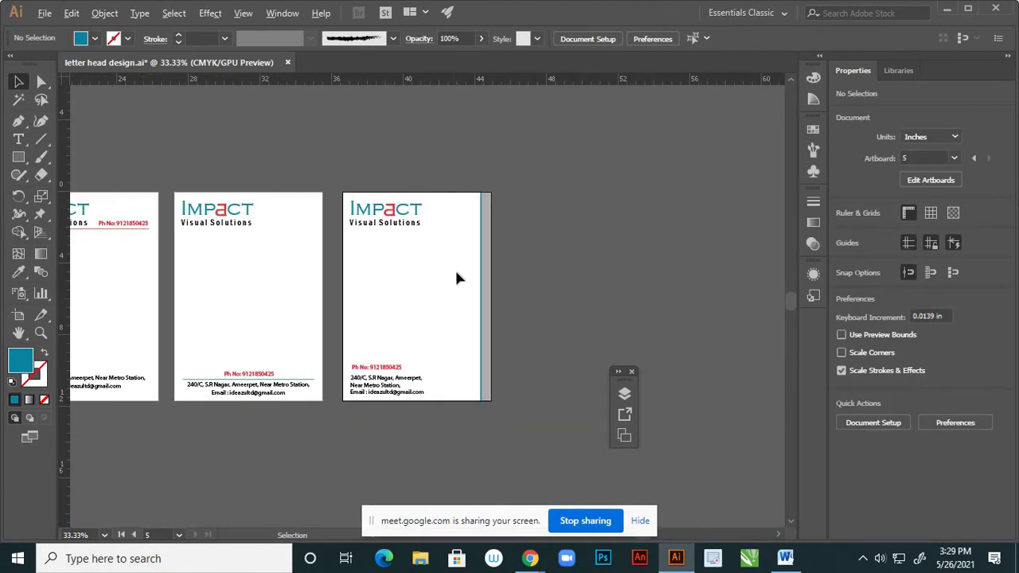
pyautogui.scroll(4, 457, 275)
pyautogui.scroll(-2, 477, 303)
pyautogui.scroll(3, 483, 311)
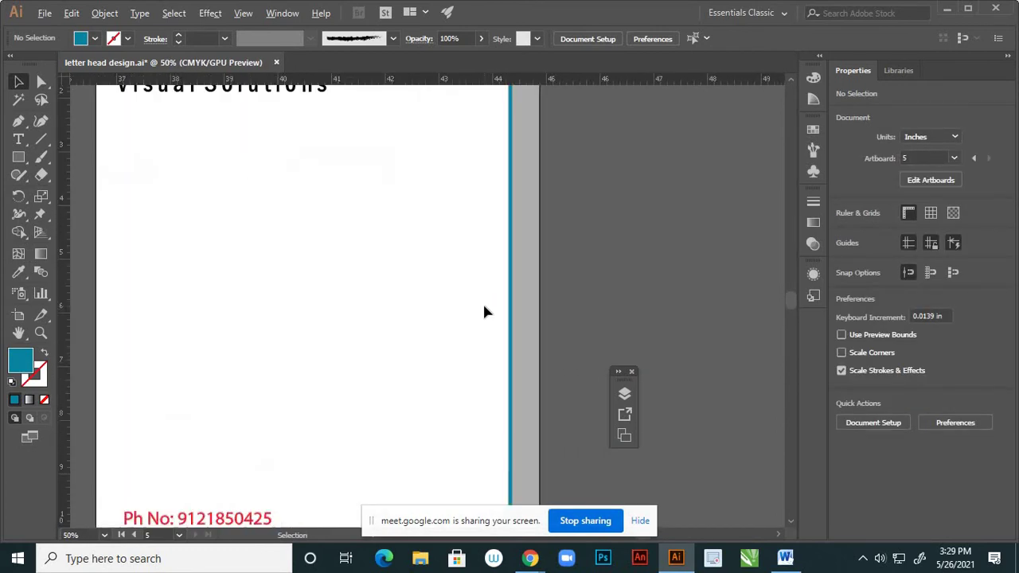
pyautogui.click(543, 318)
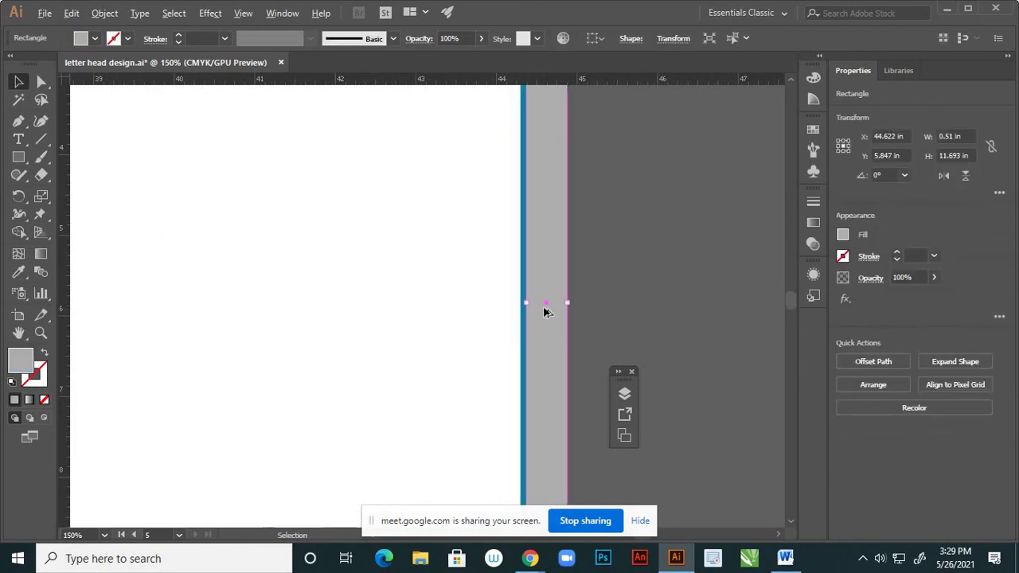
pyautogui.scroll(3, 545, 314)
pyautogui.moveTo(496, 292); pyautogui.dragTo(512, 291)
pyautogui.click(421, 298)
pyautogui.scroll(-5, 558, 296)
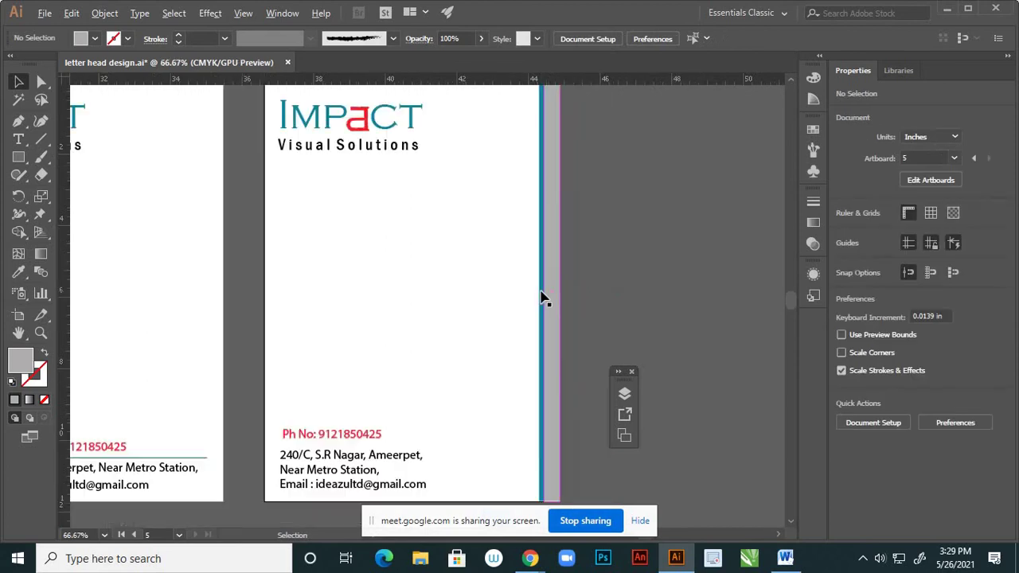
pyautogui.scroll(6, 544, 297)
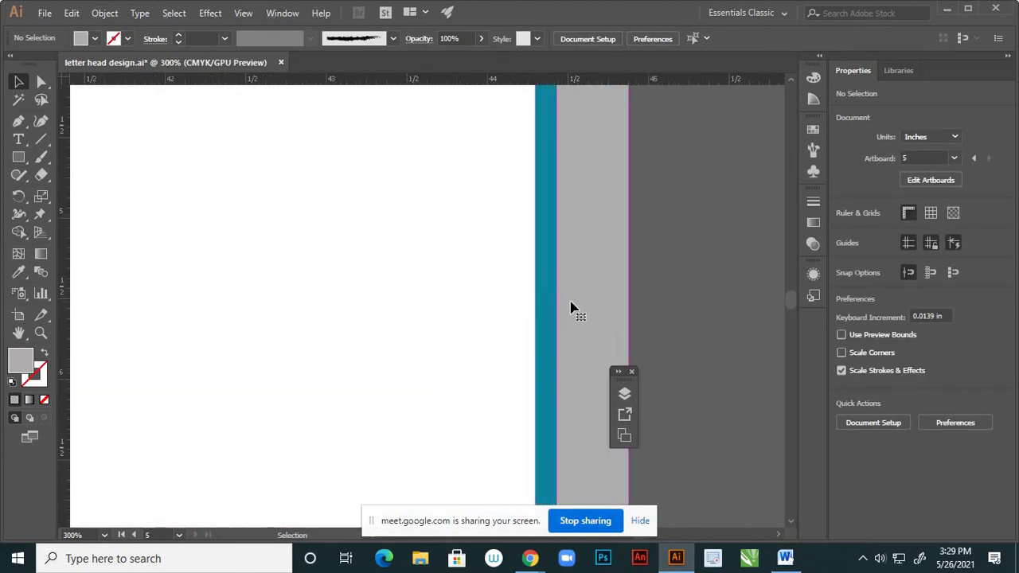
# - Pull the grey strip's left edge further in to widen the visible teal band, and save the document
pyautogui.click(555, 351)
pyautogui.moveTo(556, 354); pyautogui.dragTo(570, 357)
pyautogui.click(468, 318)
pyautogui.scroll(-2, 488, 316)
pyautogui.scroll(-6, 581, 340)
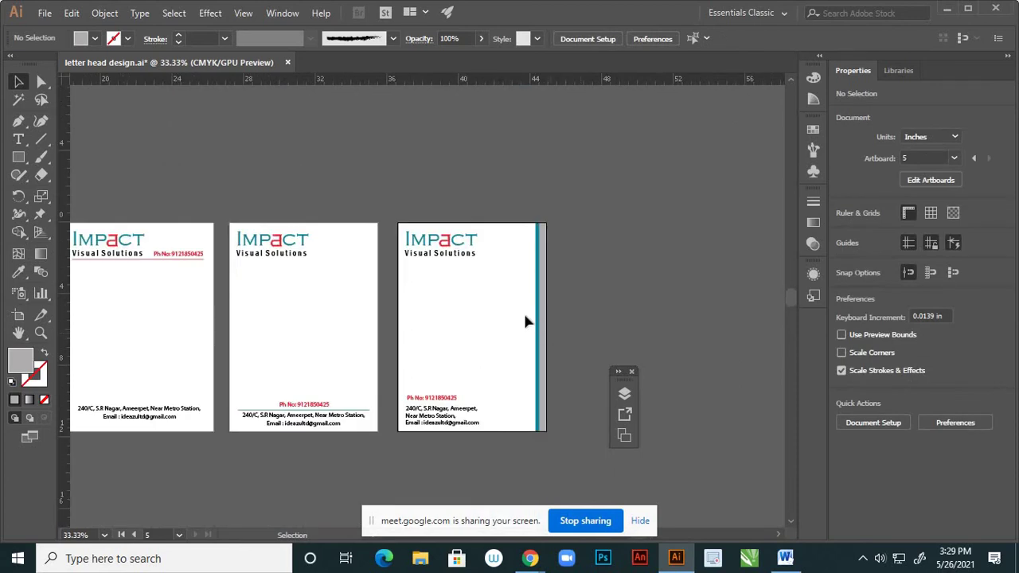
pyautogui.scroll(3, 522, 319)
pyautogui.scroll(-3, 557, 274)
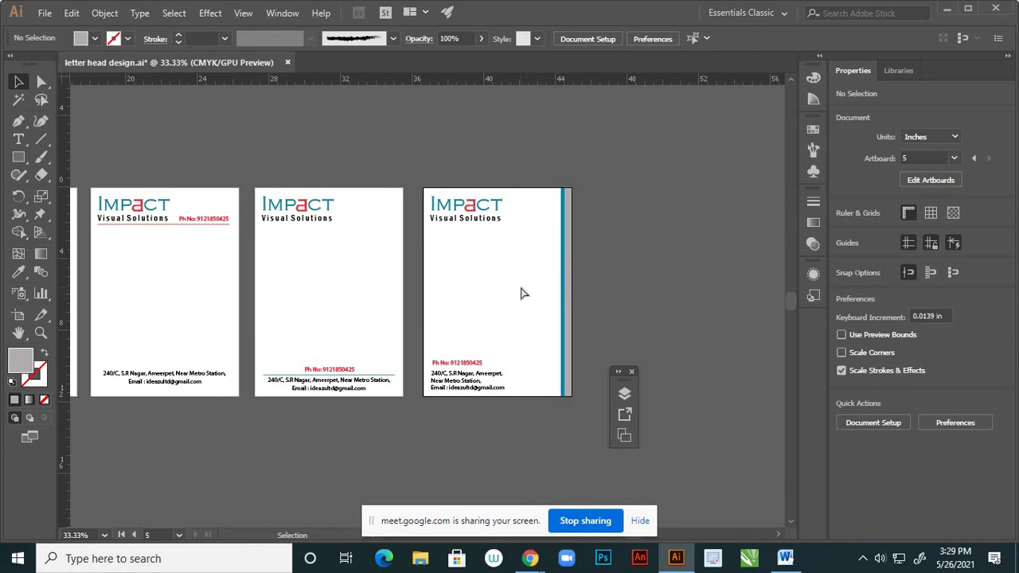
pyautogui.hotkey('ctrl', 's')
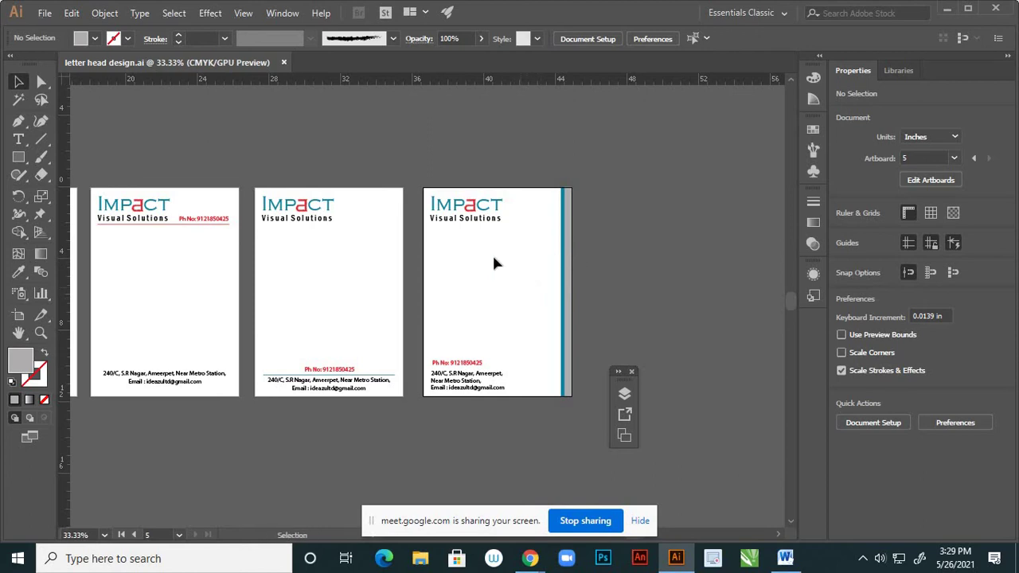
# - Show the expanded layer list and move it clear of the artboards
pyautogui.scroll(1, 484, 231)
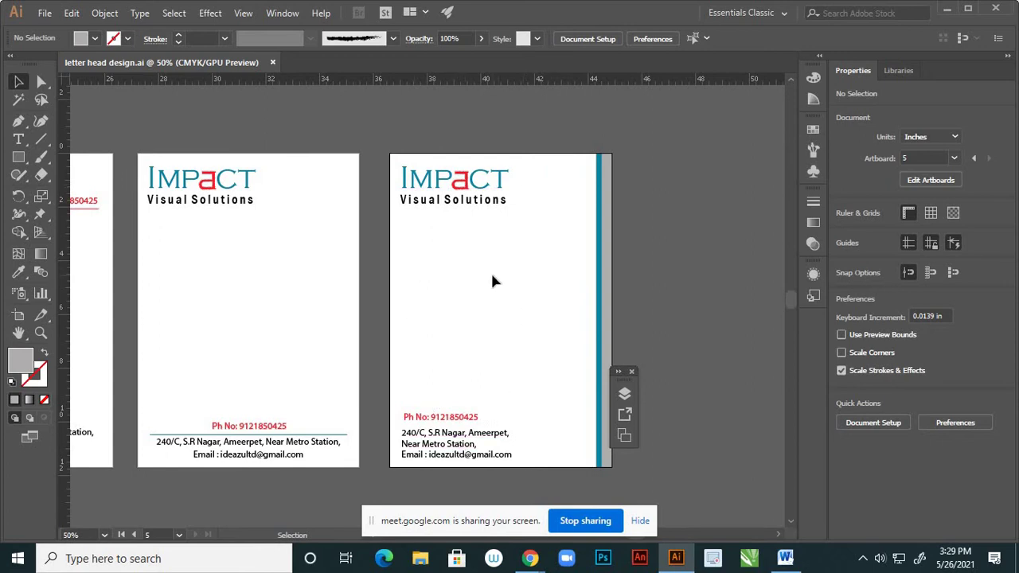
pyautogui.scroll(3, 422, 469)
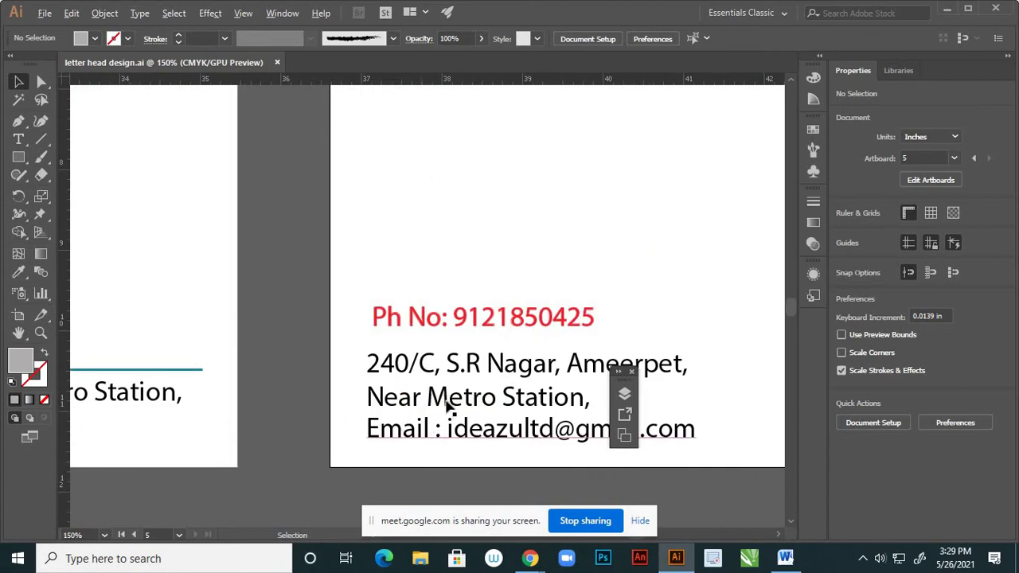
pyautogui.scroll(-5, 446, 406)
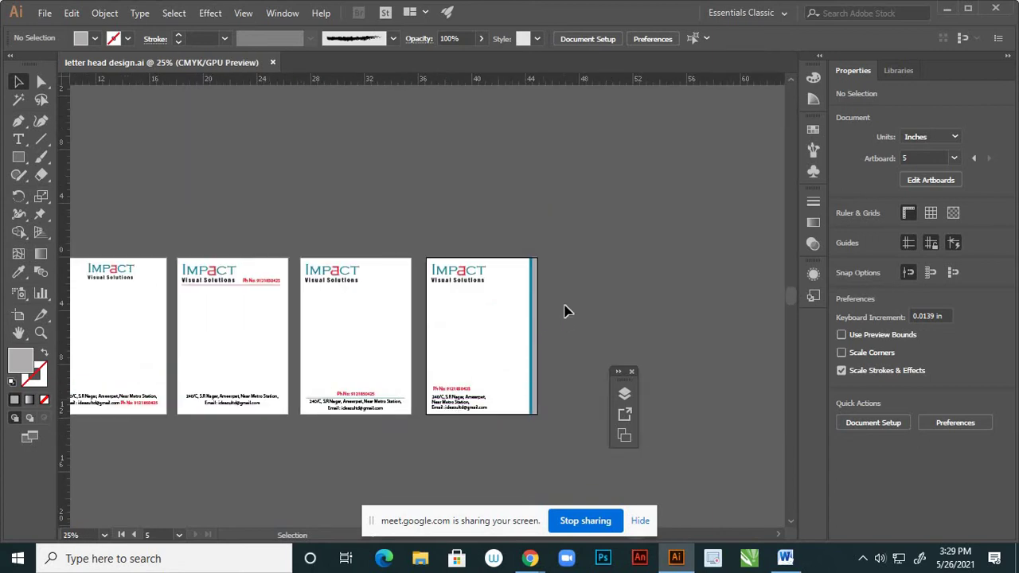
pyautogui.scroll(-2, 569, 310)
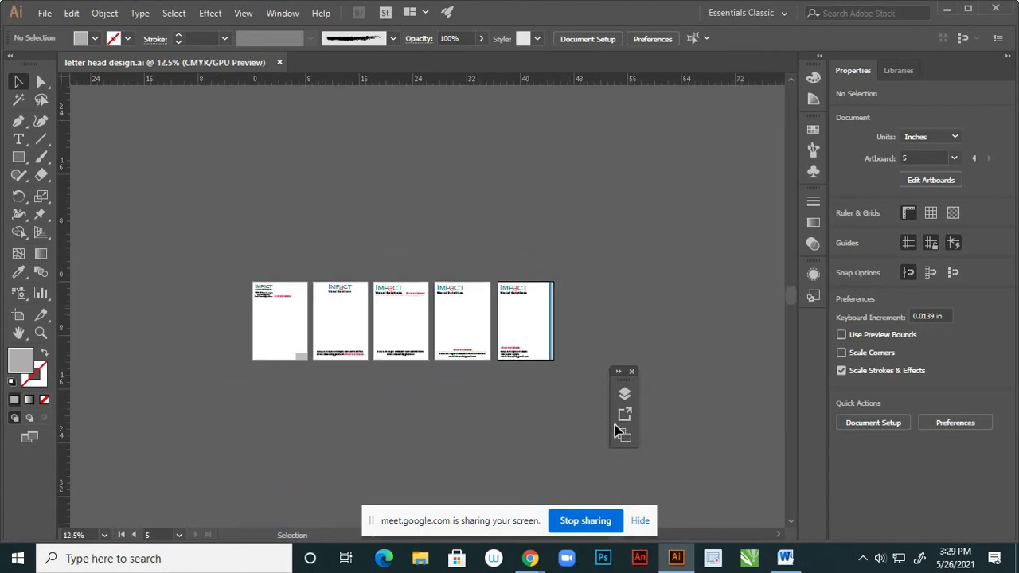
pyautogui.doubleClick(620, 375)
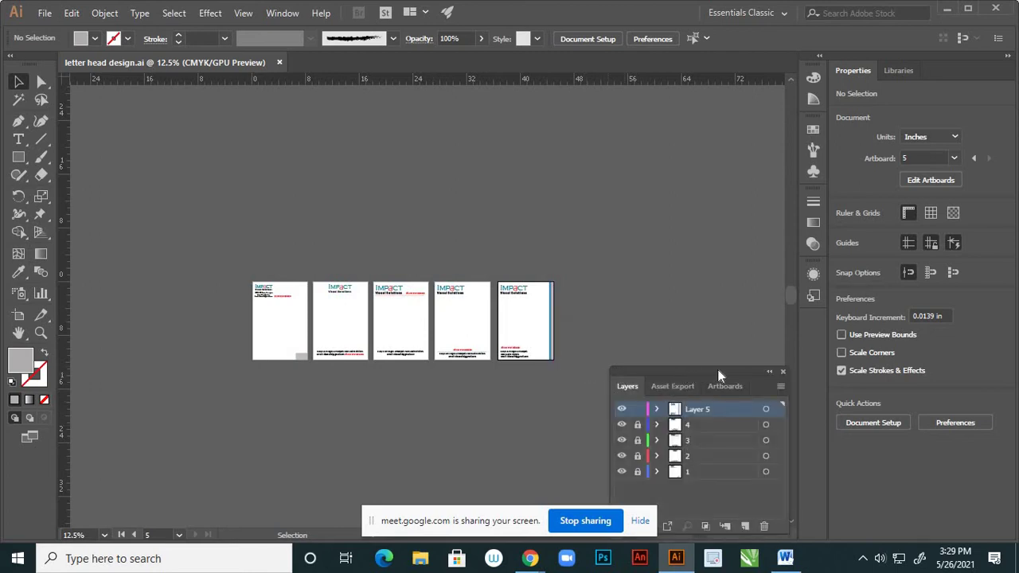
pyautogui.moveTo(718, 369); pyautogui.dragTo(756, 356)
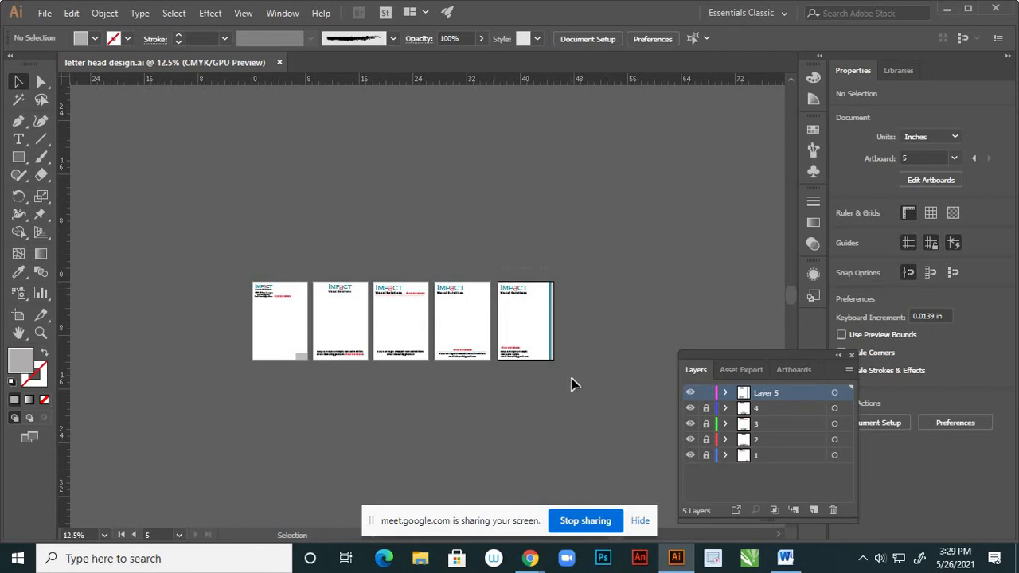
# - Duplicate the fifth artboard with its artwork beside it, centred at about X 50.41 in, as a sixth artboard
pyautogui.moveTo(572, 379); pyautogui.dragTo(571, 378)
pyautogui.click(600, 341)
pyautogui.click(23, 316)
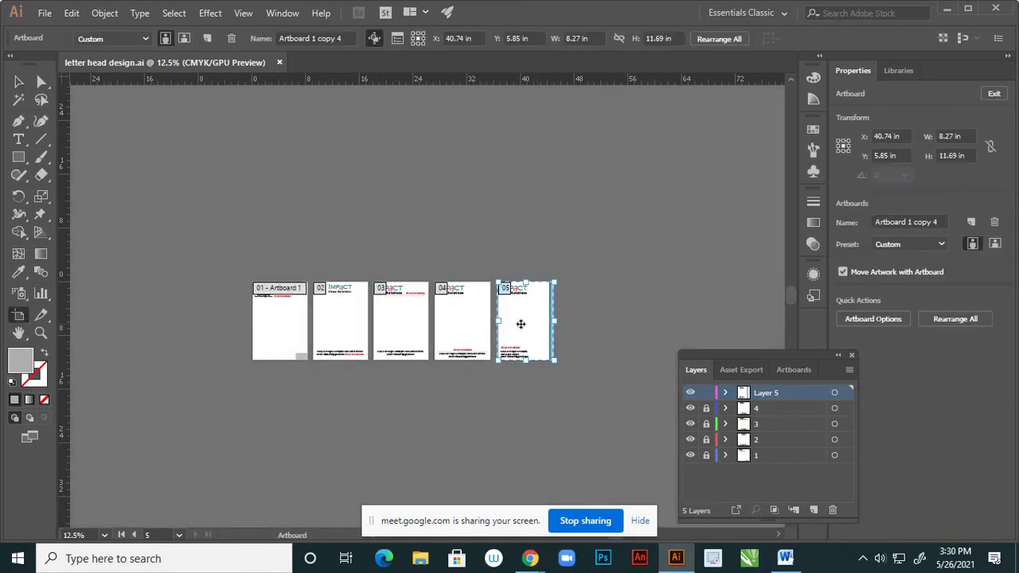
pyautogui.moveTo(527, 330); pyautogui.dragTo(593, 340)
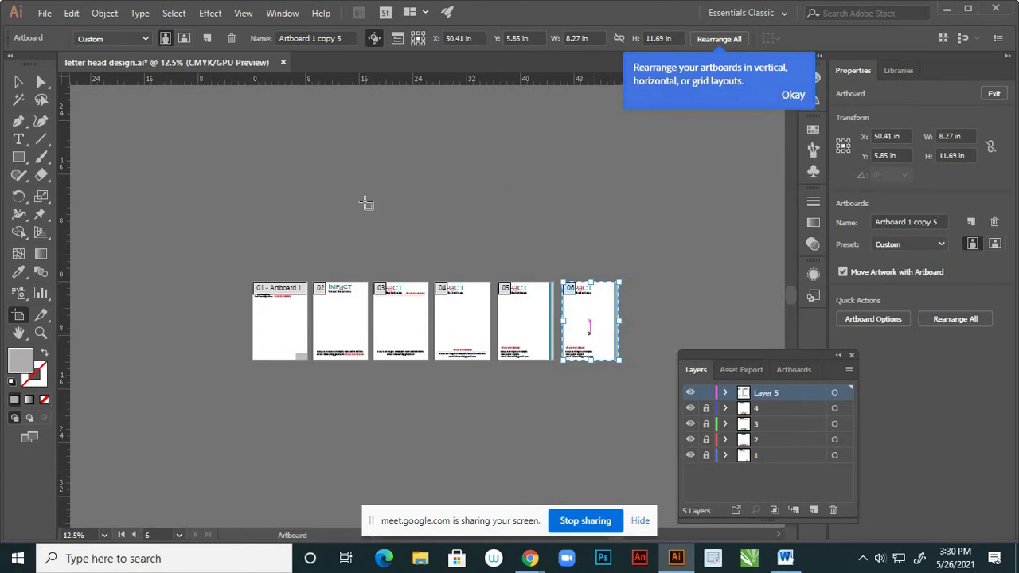
pyautogui.click(23, 85)
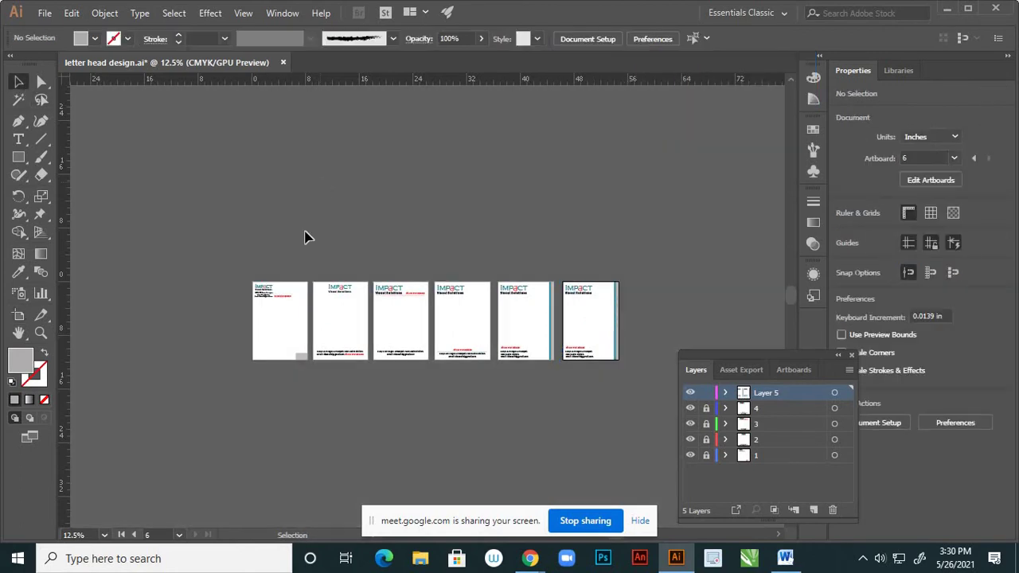
# - Check which artwork belongs to Layer 5 and cut all the artwork from the sixth artboard
pyautogui.click(691, 393)
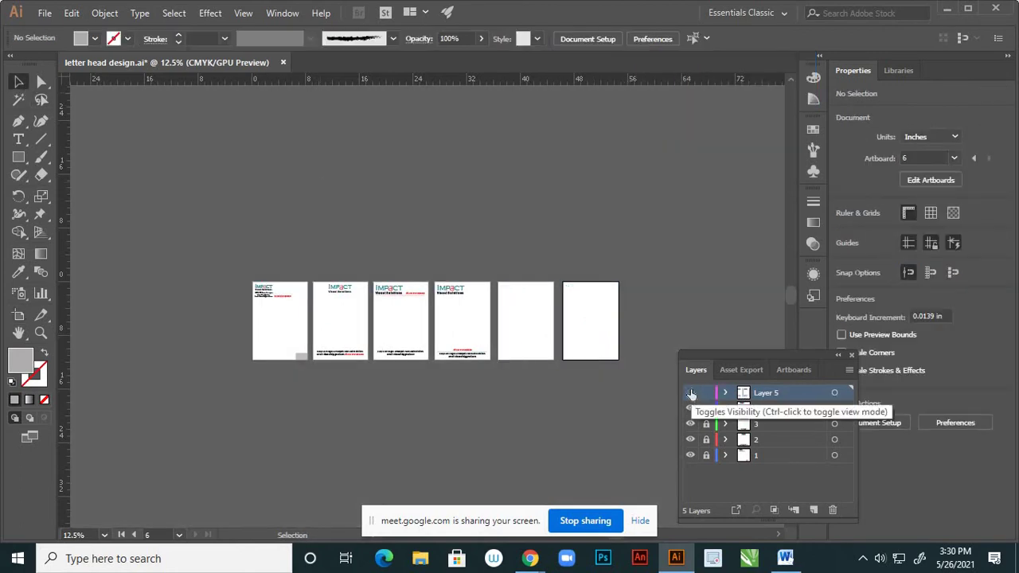
pyautogui.click(692, 393)
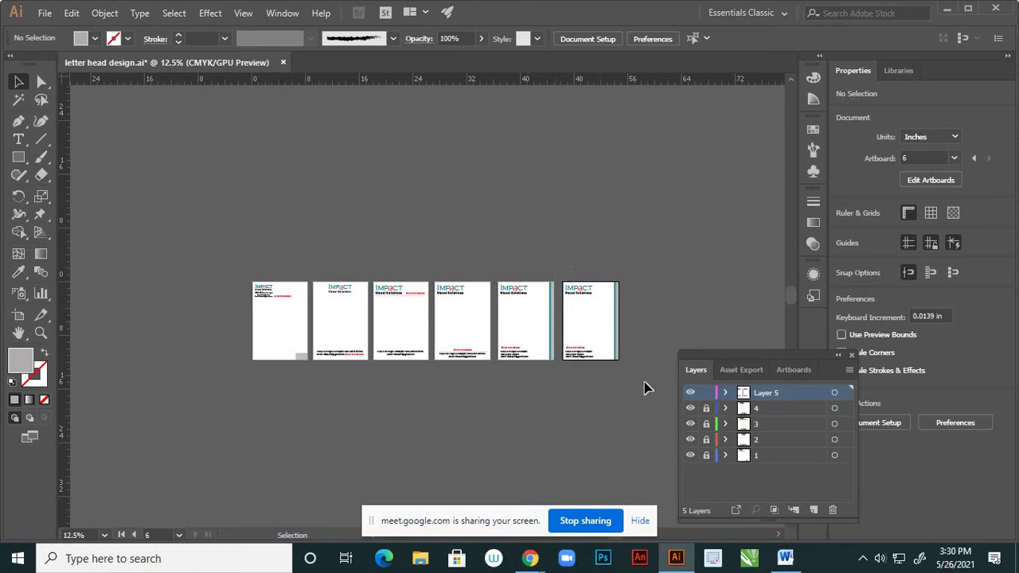
pyautogui.moveTo(556, 266); pyautogui.dragTo(646, 384)
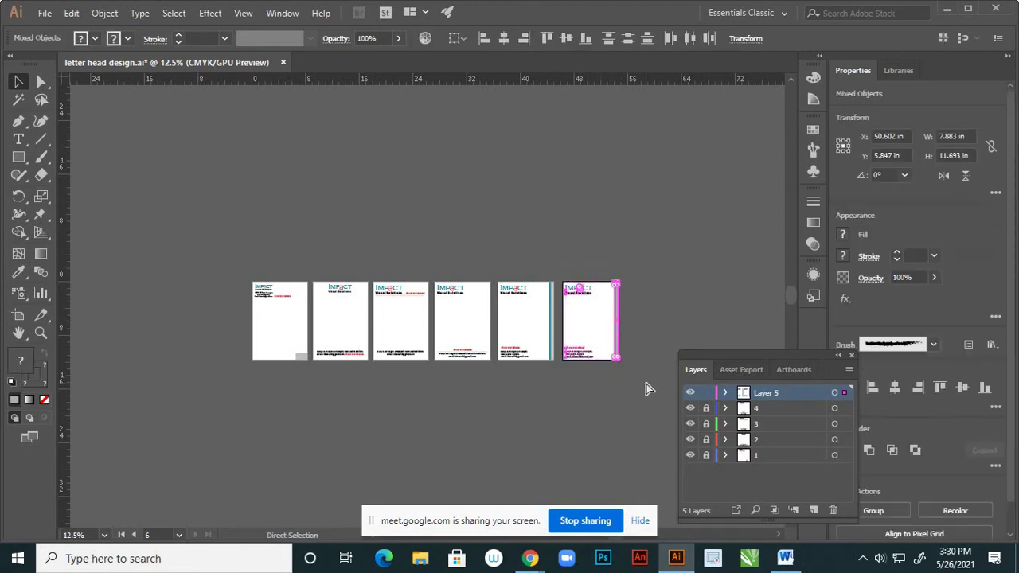
pyautogui.hotkey('ctrl', 'x')
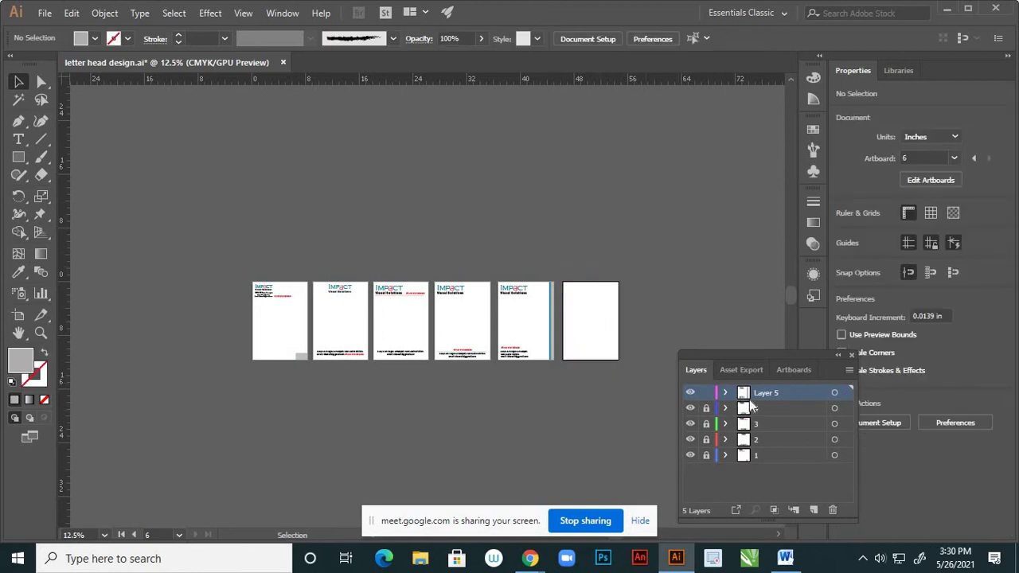
# - Rename Layer 5 as 5 and lock it
pyautogui.doubleClick(766, 393)
pyautogui.write('5')
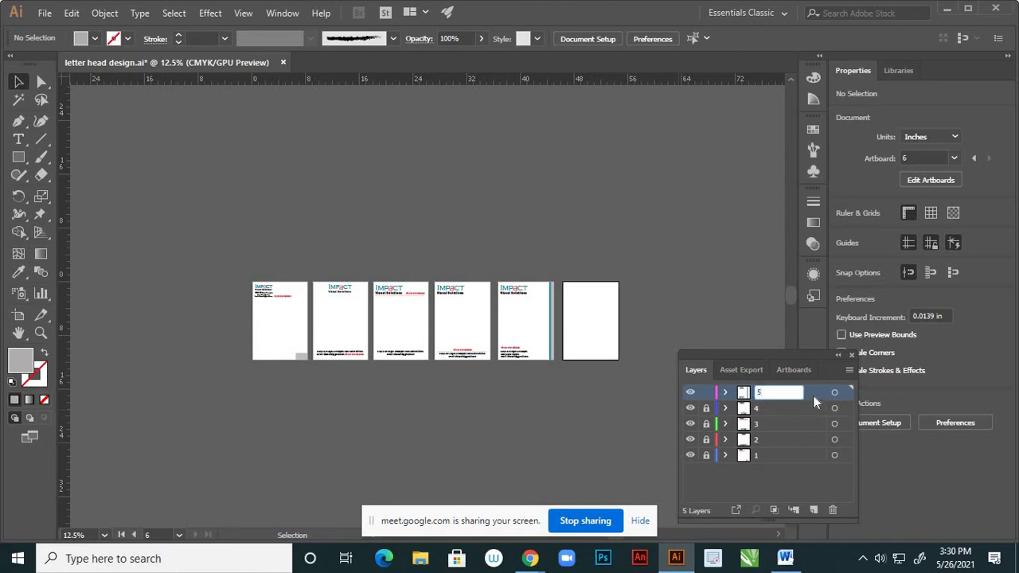
pyautogui.press('Return')
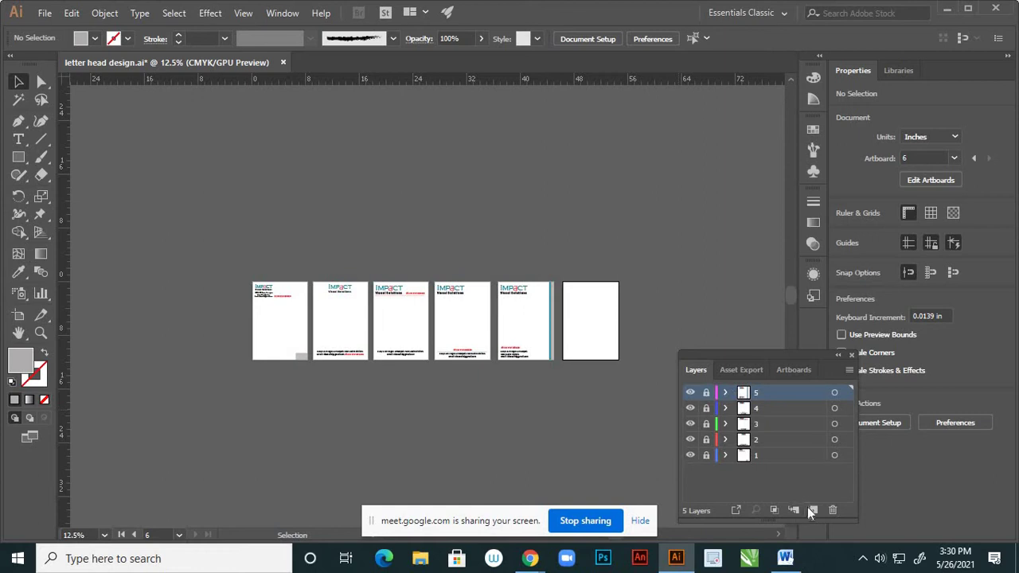
# - Create a new layer above layer 5 and paste the cut letterhead artwork in place on it
pyautogui.click(813, 510)
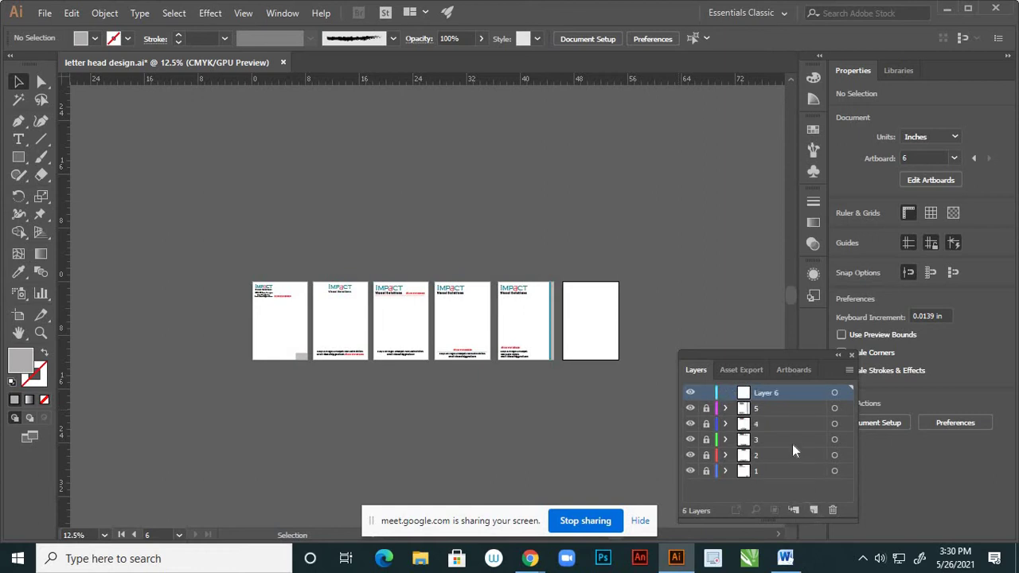
pyautogui.hotkey('ctrl', 'shift', 'v')
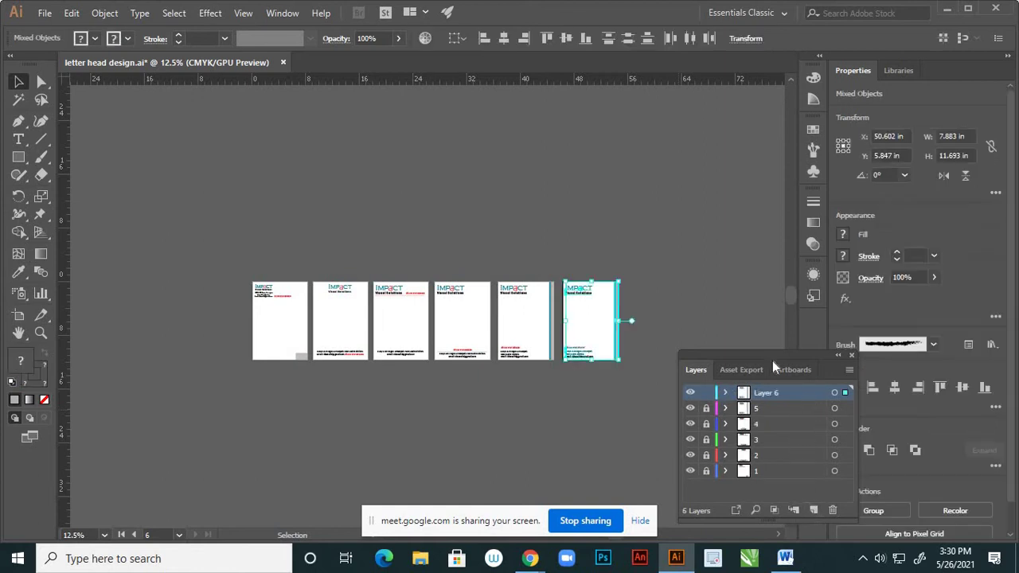
pyautogui.click(695, 297)
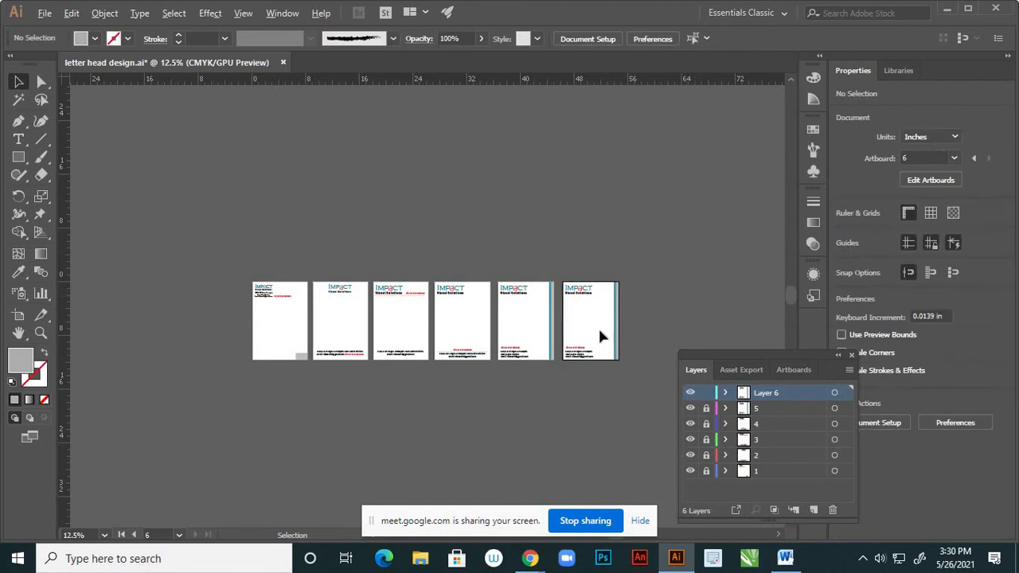
# - Delete the grey and teal side strips from the sixth artboard
pyautogui.scroll(1, 602, 326)
pyautogui.scroll(3, 601, 343)
pyautogui.scroll(-3, 620, 276)
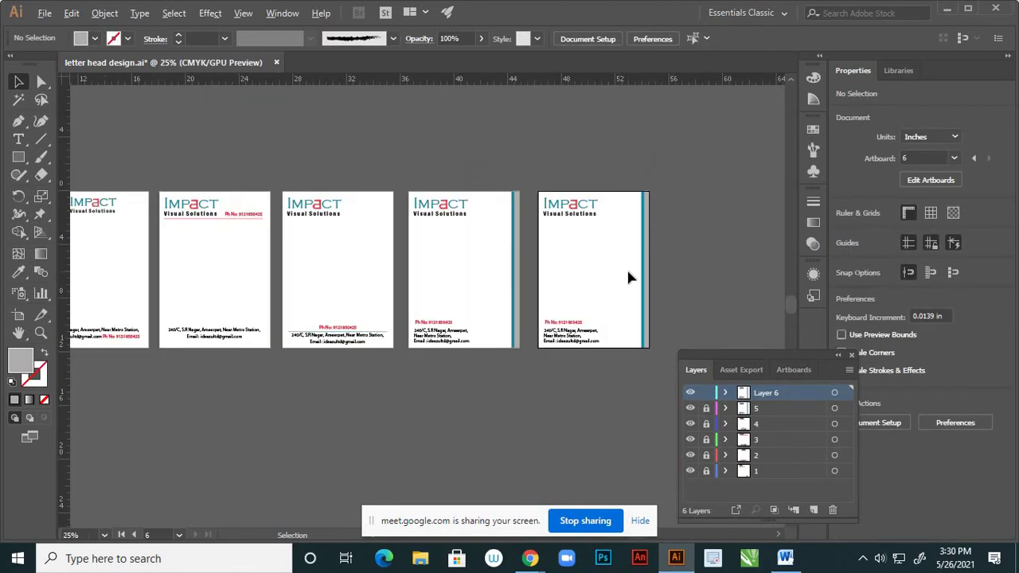
pyautogui.scroll(3, 628, 278)
pyautogui.click(681, 288)
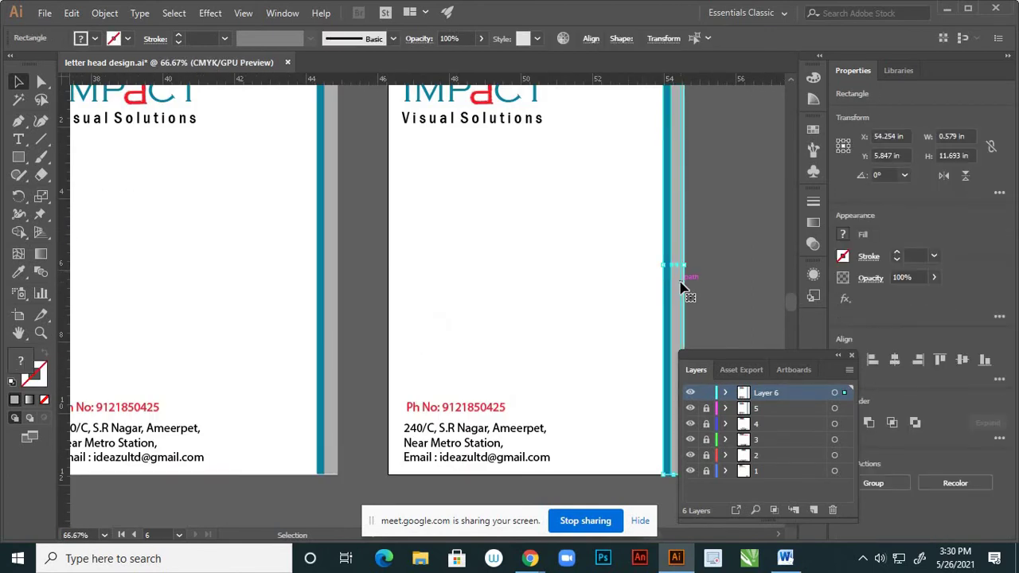
pyautogui.press('Delete')
pyautogui.scroll(-3, 555, 272)
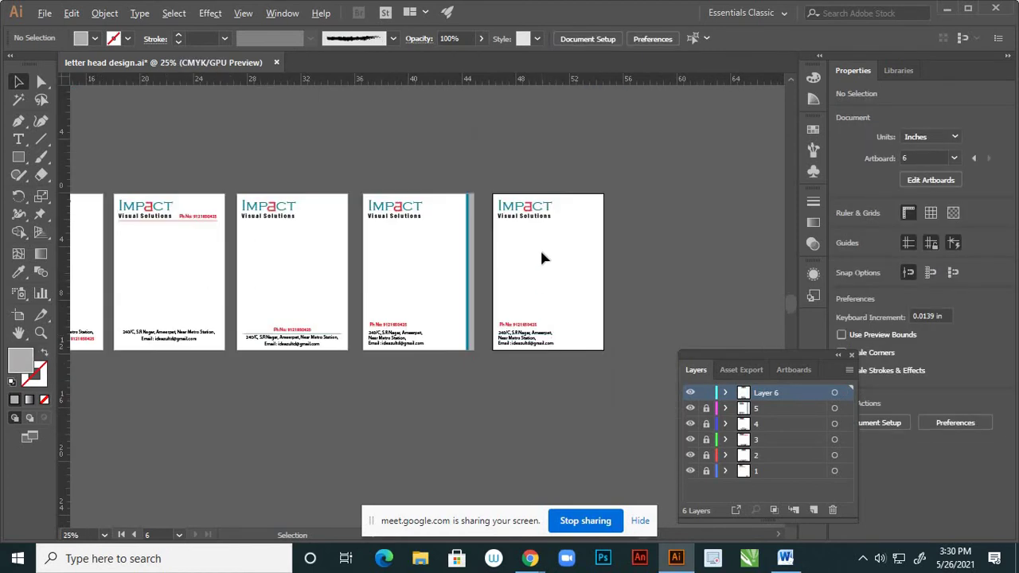
# - Delete the phone number and address text from the foot of the sixth artboard
pyautogui.scroll(1, 537, 239)
pyautogui.scroll(-1, 537, 239)
pyautogui.scroll(1, 537, 341)
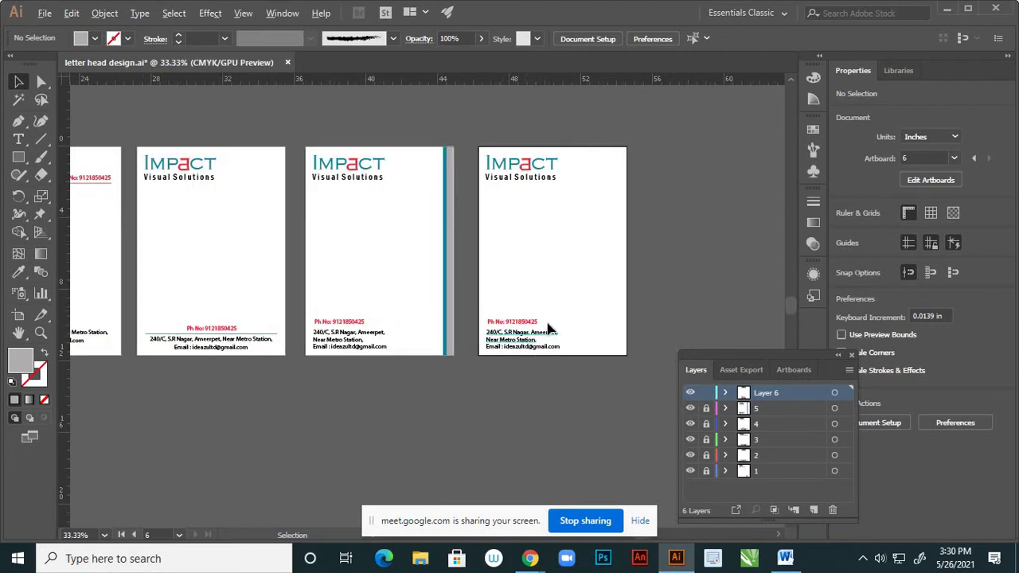
pyautogui.scroll(-2, 557, 322)
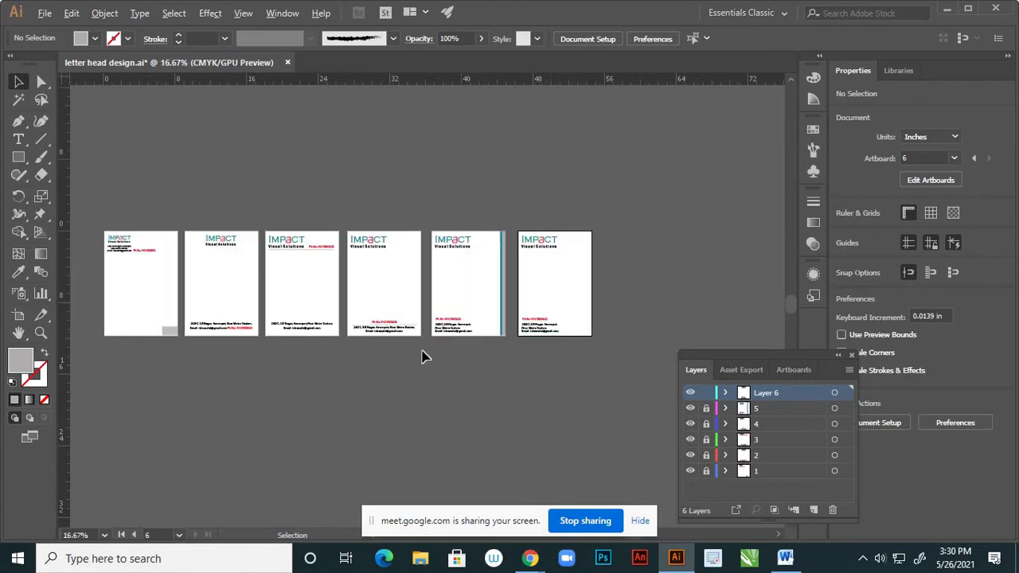
pyautogui.scroll(2, 408, 348)
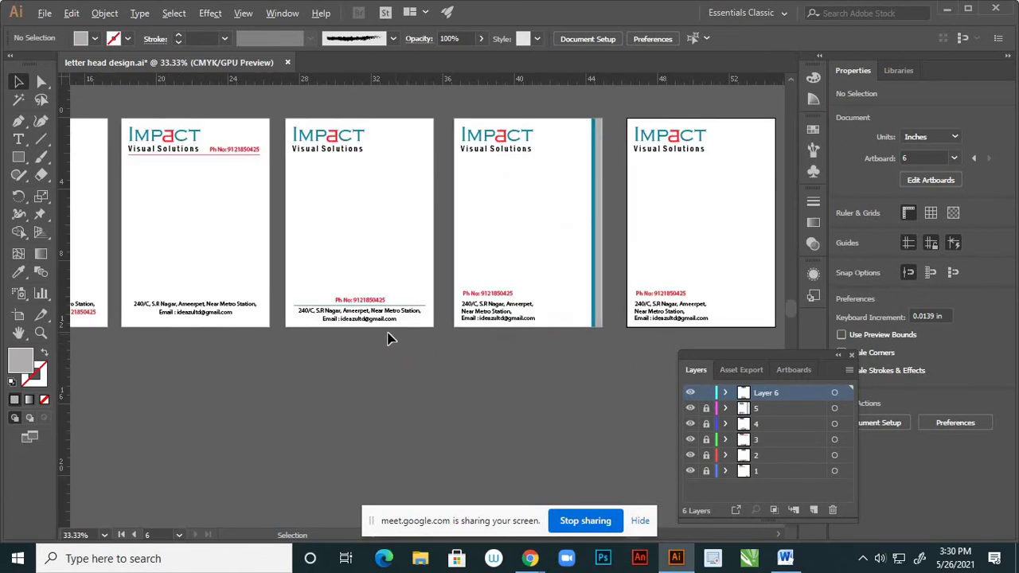
pyautogui.click(671, 320)
pyautogui.press('Delete')
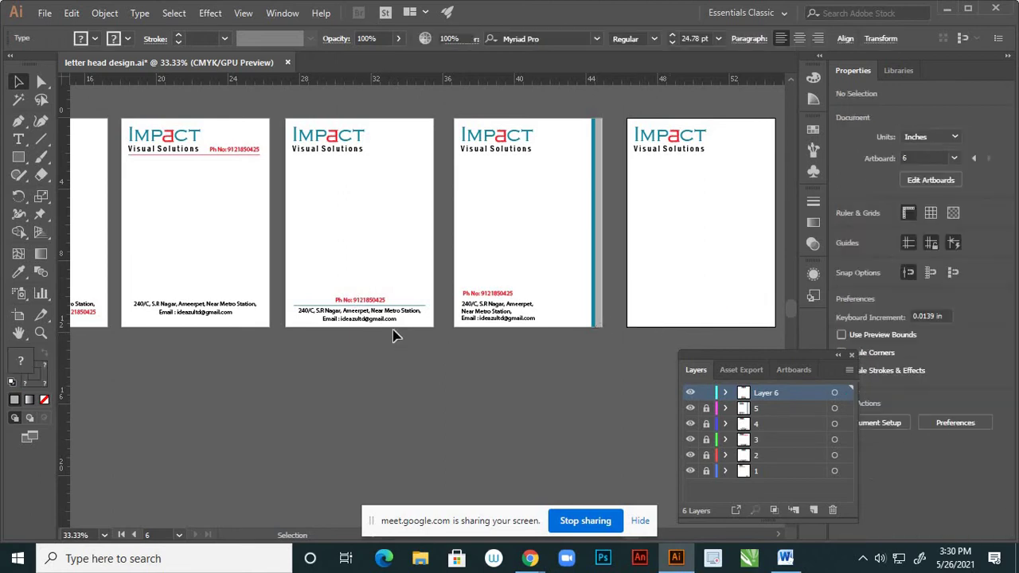
# - Unlock layer 4 and copy the phone number, divider line and centred address block from the foot of the fourth artboard
pyautogui.click(391, 324)
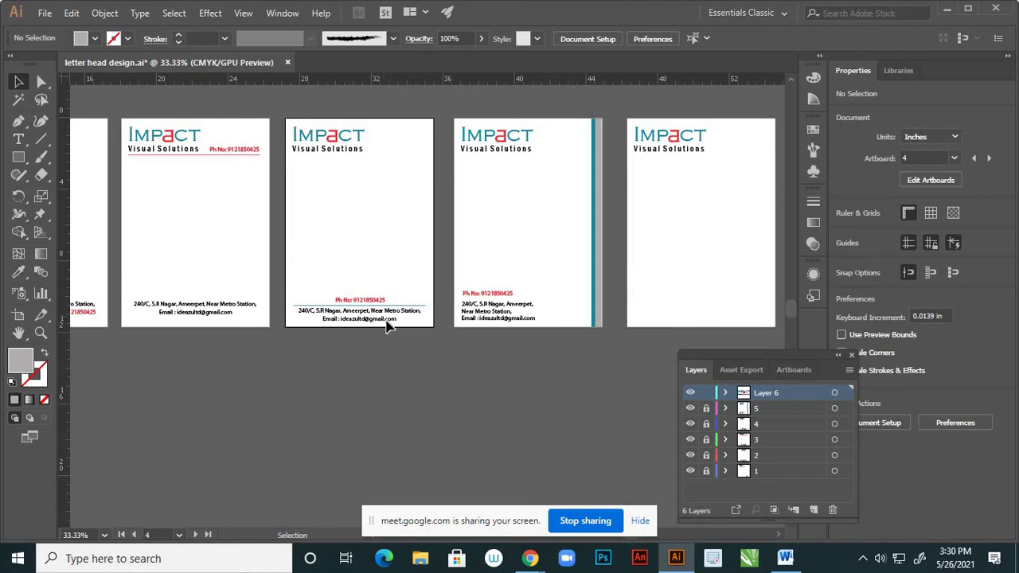
pyautogui.click(690, 438)
pyautogui.click(691, 440)
pyautogui.click(691, 426)
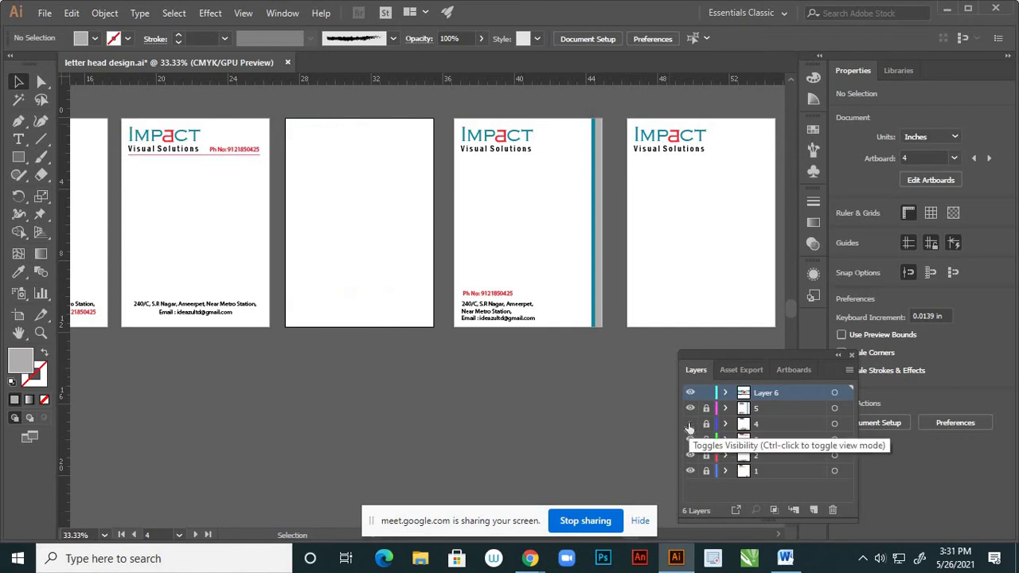
pyautogui.click(691, 424)
pyautogui.click(705, 424)
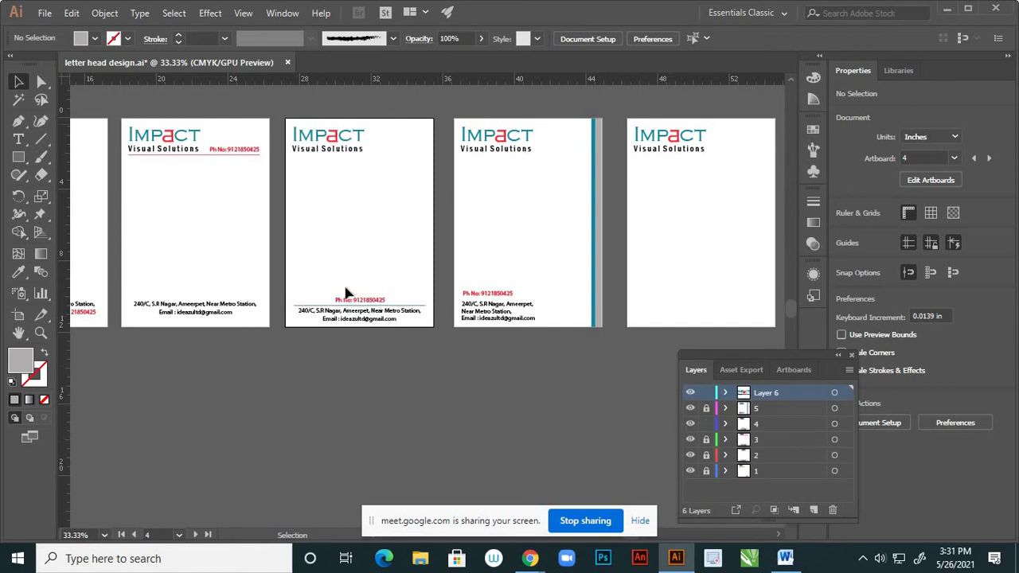
pyautogui.moveTo(347, 285); pyautogui.dragTo(384, 335)
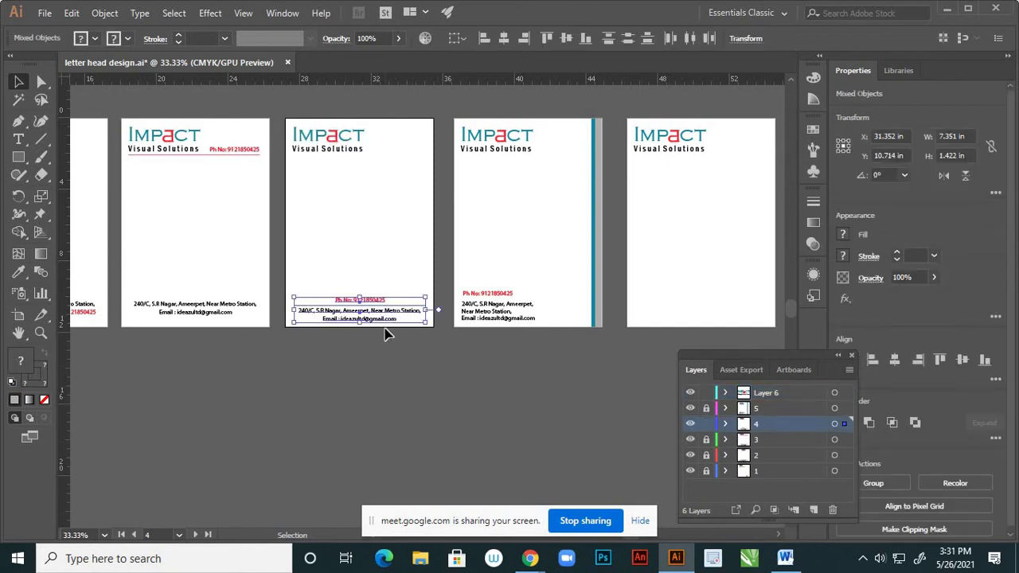
pyautogui.press('a')
# - Lock layer 4 again and make Layer 6 the active layer
pyautogui.click(705, 424)
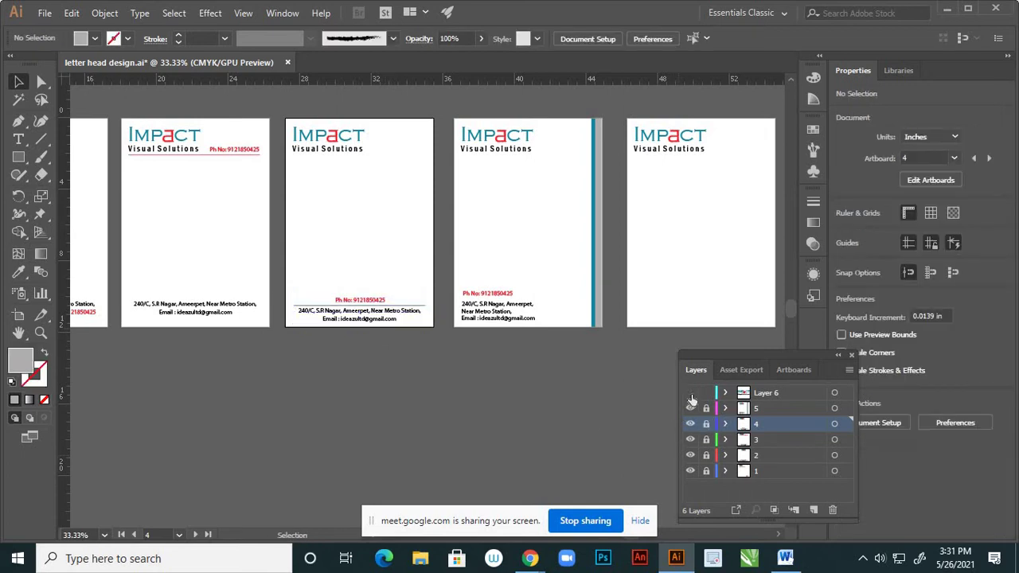
pyautogui.click(691, 394)
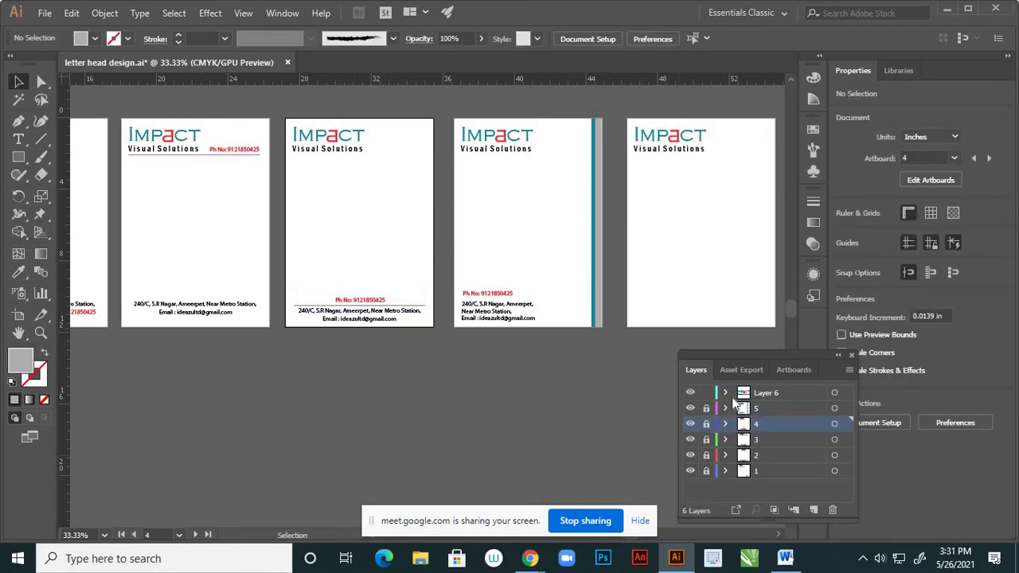
pyautogui.click(794, 395)
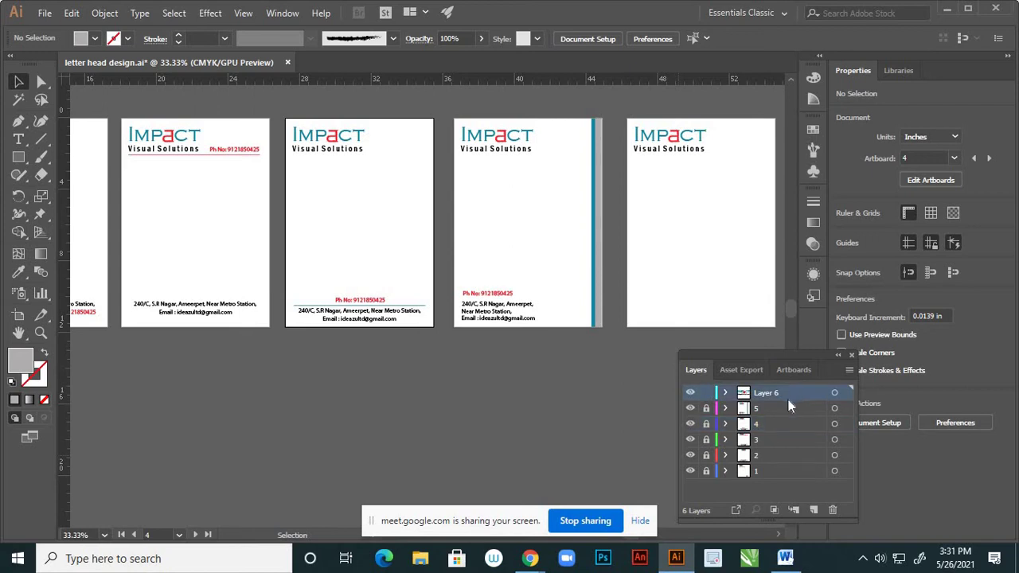
# - Paste the copied contact block in place on Layer 6 and move it horizontally to the foot of the sixth artboard
pyautogui.hotkey('ctrl', 'a')
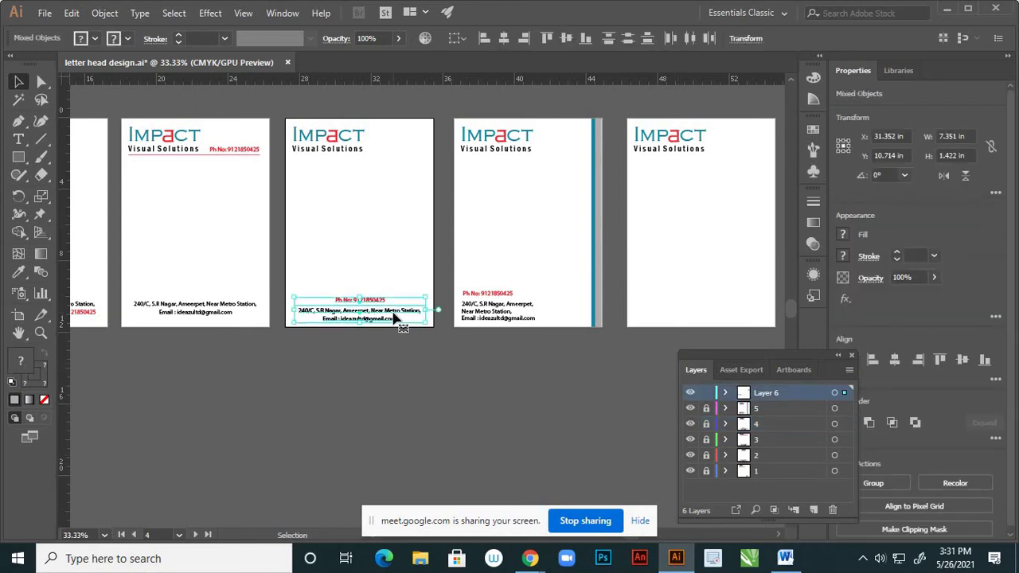
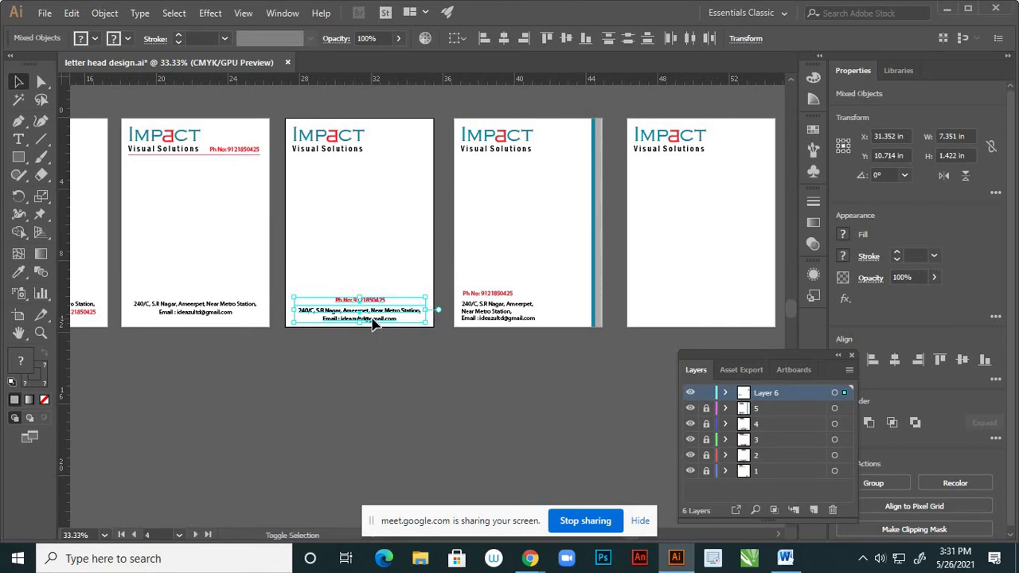
pyautogui.hotkey('alt', 'shift', 'Right')
pyautogui.hotkey('alt', 'shift', 'Right')
pyautogui.hotkey('alt', 'shift', 'Right')
pyautogui.hotkey('alt', 'shift', 'Right')
pyautogui.hotkey('alt', 'shift', 'Right')
pyautogui.hotkey('alt', 'shift', 'Right')
pyautogui.hotkey('alt', 'shift', 'Right')
pyautogui.hotkey('alt', 'shift', 'Right')
pyautogui.hotkey('alt', 'shift', 'Right')
pyautogui.hotkey('alt', 'shift', 'Right')
pyautogui.hotkey('alt', 'shift', 'Right')
pyautogui.hotkey('alt', 'shift', 'Right')
pyautogui.hotkey('alt', 'shift', 'Right')
pyautogui.hotkey('alt', 'shift', 'Right')
pyautogui.hotkey('alt', 'shift', 'Right')
pyautogui.hotkey('alt', 'shift', 'Right')
pyautogui.hotkey('alt', 'shift', 'Right')
pyautogui.hotkey('alt', 'shift', 'Right')
pyautogui.hotkey('alt', 'shift', 'Right')
pyautogui.hotkey('alt', 'shift', 'Right')
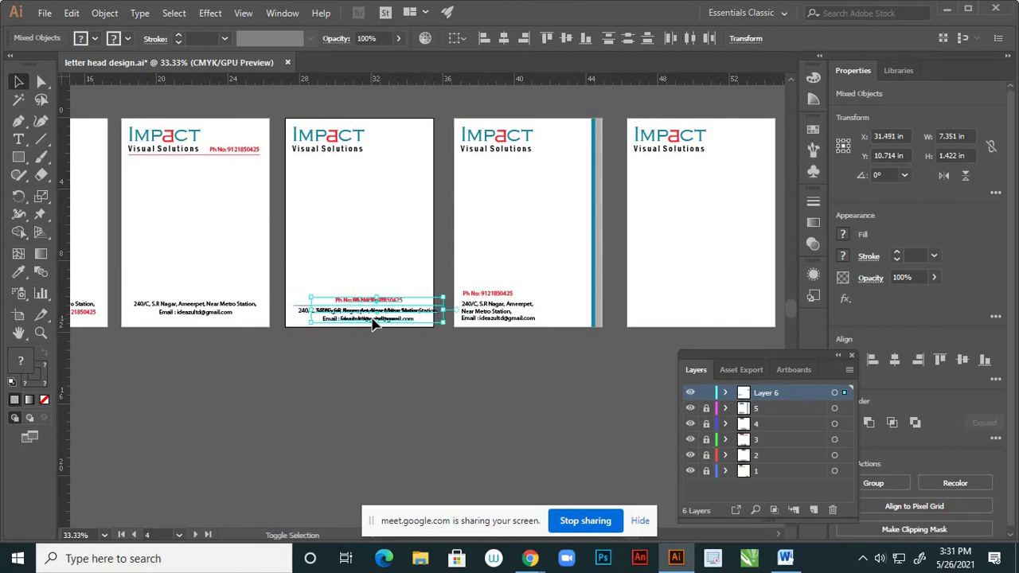
pyautogui.hotkey('shift', 'Right')
pyautogui.hotkey('shift', 'Right')
pyautogui.hotkey('shift', 'Right')
pyautogui.hotkey('shift', 'Right')
pyautogui.hotkey('shift', 'Right')
pyautogui.hotkey('shift', 'Right')
pyautogui.hotkey('shift', 'Right')
pyautogui.hotkey('shift', 'Right')
pyautogui.hotkey('shift', 'Right')
pyautogui.hotkey('shift', 'Right')
pyautogui.hotkey('shift', 'Right')
pyautogui.hotkey('shift', 'Right')
pyautogui.hotkey('shift', 'Right')
pyautogui.hotkey('shift', 'Right')
pyautogui.hotkey('shift', 'Right')
pyautogui.hotkey('shift', 'Right')
pyautogui.hotkey('shift', 'Right')
pyautogui.hotkey('shift', 'Right')
pyautogui.hotkey('shift', 'Right')
pyautogui.hotkey('shift', 'Right')
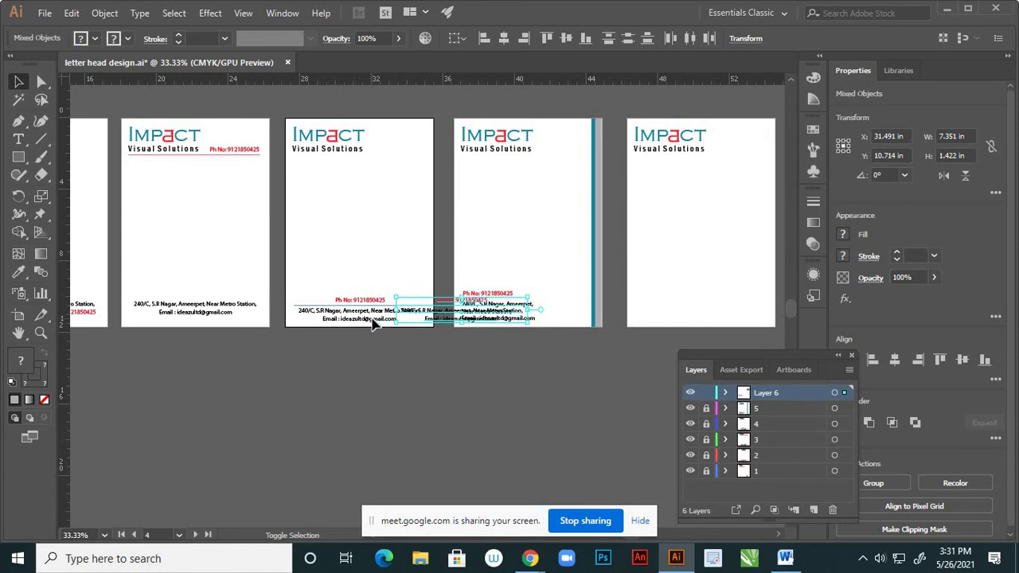
pyautogui.hotkey('shift', 'Right')
pyautogui.hotkey('shift', 'Right')
pyautogui.hotkey('shift', 'Right')
pyautogui.hotkey('shift', 'Right')
pyautogui.hotkey('shift', 'Right')
pyautogui.hotkey('shift', 'Right')
pyautogui.hotkey('shift', 'Right')
pyautogui.hotkey('shift', 'Right')
pyautogui.hotkey('shift', 'Right')
pyautogui.hotkey('shift', 'Right')
pyautogui.hotkey('shift', 'Right')
pyautogui.hotkey('shift', 'Right')
pyautogui.hotkey('shift', 'Right')
pyautogui.hotkey('shift', 'Right')
pyautogui.hotkey('shift', 'Right')
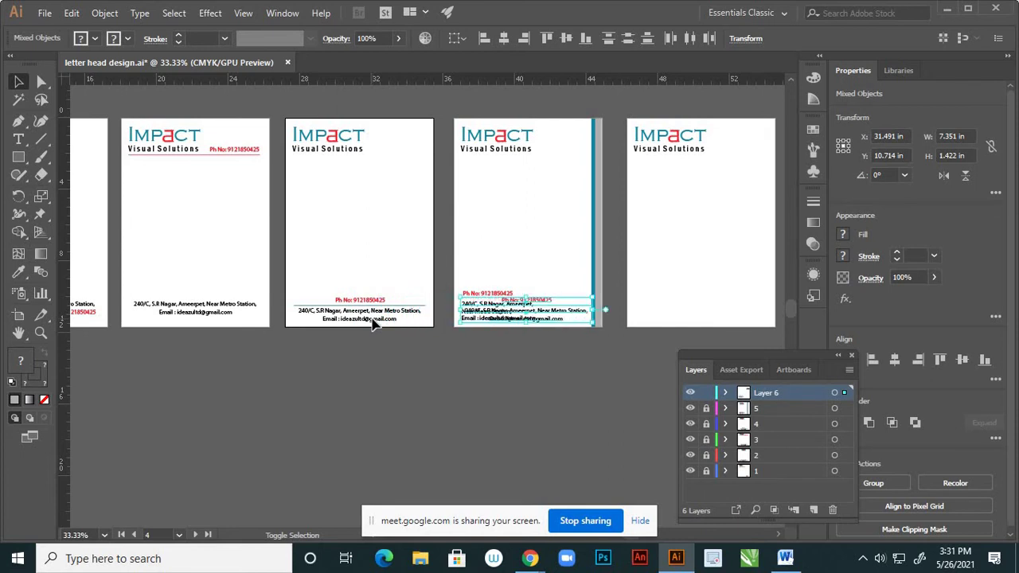
pyautogui.hotkey('shift', 'Right')
pyautogui.hotkey('shift', 'Right')
pyautogui.hotkey('shift', 'Right')
pyautogui.hotkey('shift', 'Right')
pyautogui.hotkey('shift', 'Right')
pyautogui.hotkey('shift', 'Right')
pyautogui.hotkey('shift', 'Right')
pyautogui.hotkey('shift', 'Right')
pyautogui.hotkey('shift', 'Right')
pyautogui.hotkey('shift', 'Right')
pyautogui.hotkey('shift', 'Right')
pyautogui.hotkey('shift', 'Right')
pyautogui.hotkey('shift', 'Right')
pyautogui.hotkey('shift', 'Right')
pyautogui.hotkey('shift', 'Right')
pyautogui.hotkey('shift', 'Right')
pyautogui.hotkey('shift', 'Right')
pyautogui.hotkey('shift', 'Right')
pyautogui.hotkey('shift', 'Right')
pyautogui.hotkey('shift', 'Right')
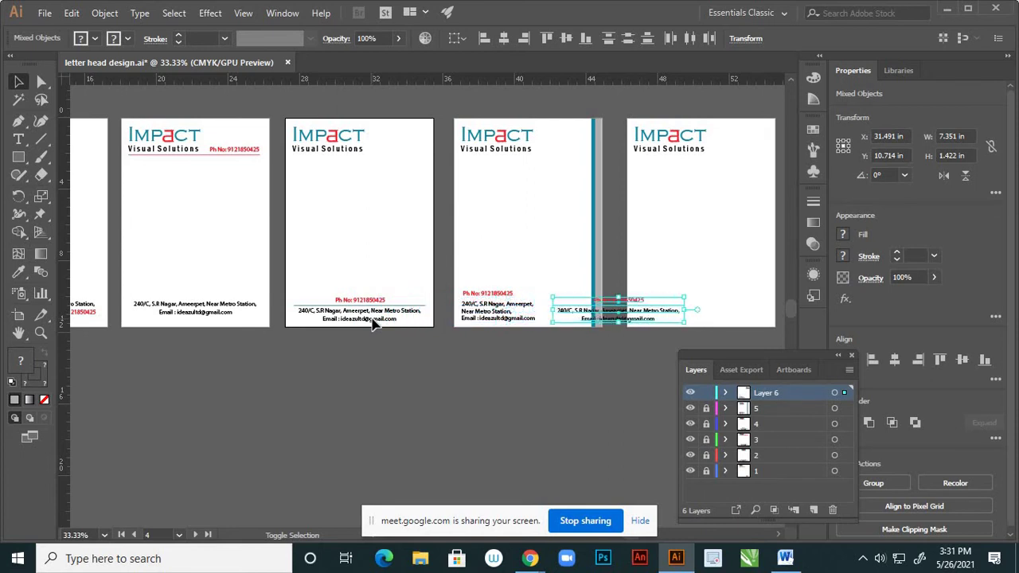
pyautogui.hotkey('shift', 'Right')
pyautogui.hotkey('shift', 'Right')
pyautogui.hotkey('shift', 'Right')
pyautogui.hotkey('shift', 'Right')
pyautogui.hotkey('shift', 'Right')
pyautogui.hotkey('shift', 'Right')
pyautogui.hotkey('shift', 'Right')
pyautogui.hotkey('shift', 'Right')
pyautogui.hotkey('shift', 'Right')
pyautogui.hotkey('shift', 'Right')
pyautogui.hotkey('shift', 'Right')
pyautogui.hotkey('shift', 'Right')
pyautogui.hotkey('shift', 'Right')
pyautogui.hotkey('shift', 'Right')
pyautogui.hotkey('shift', 'Right')
pyautogui.hotkey('shift', 'Right')
pyautogui.hotkey('shift', 'Right')
pyautogui.hotkey('shift', 'Right')
pyautogui.hotkey('shift', 'Right')
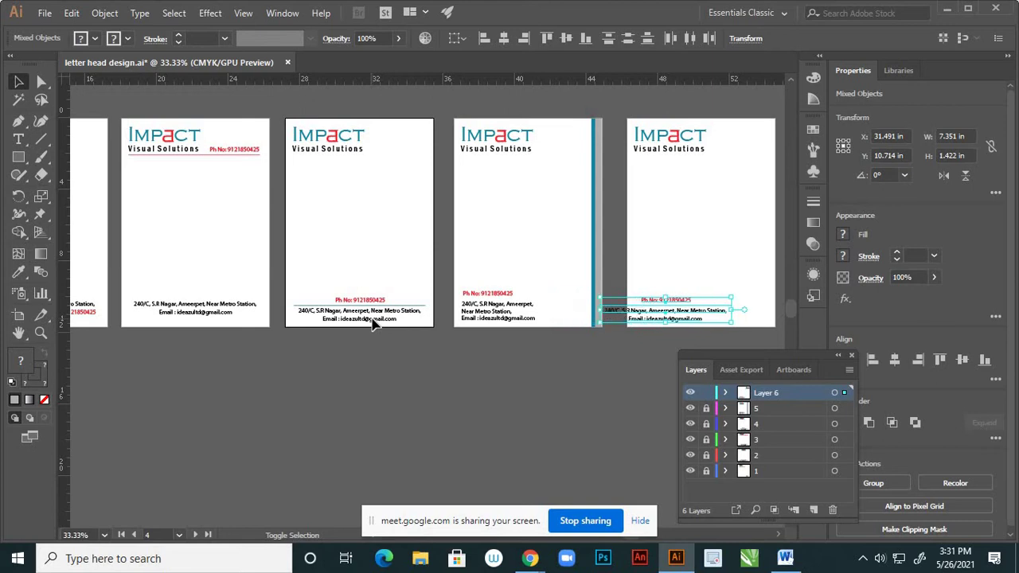
pyautogui.hotkey('shift', 'Right')
pyautogui.hotkey('shift', 'Right')
pyautogui.hotkey('shift', 'Right')
pyautogui.hotkey('shift', 'Right')
pyautogui.hotkey('shift', 'Right')
pyautogui.hotkey('shift', 'Right')
pyautogui.hotkey('shift', 'Right')
pyautogui.hotkey('shift', 'Right')
pyautogui.hotkey('shift', 'Right')
pyautogui.hotkey('shift', 'Right')
pyautogui.hotkey('shift', 'Right')
pyautogui.hotkey('shift', 'Right')
pyautogui.hotkey('shift', 'Right')
pyautogui.hotkey('shift', 'Right')
pyautogui.hotkey('shift', 'Right')
pyautogui.hotkey('shift', 'Right')
pyautogui.hotkey('shift', 'Right')
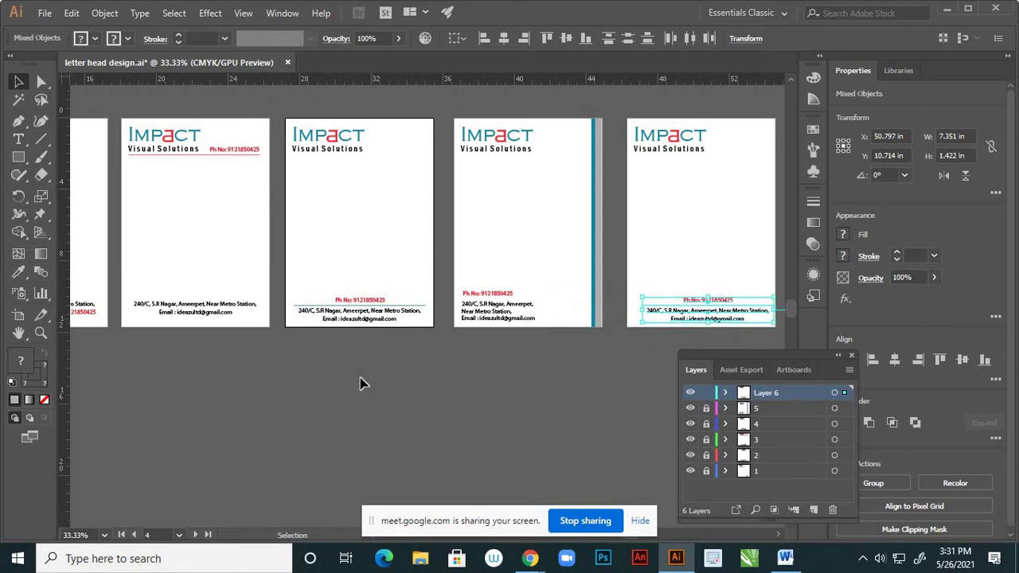
pyautogui.click(514, 401)
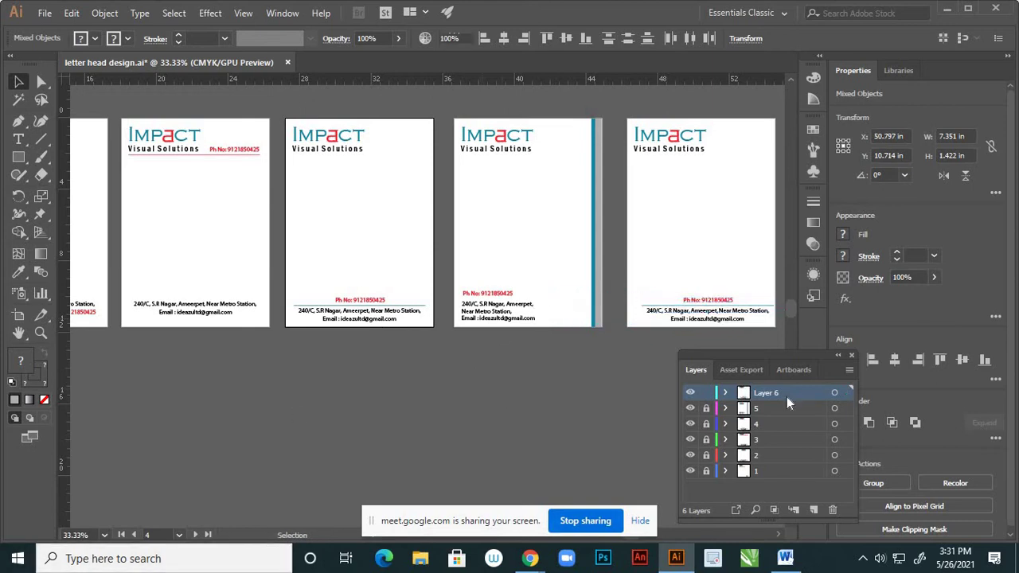
pyautogui.click(838, 355)
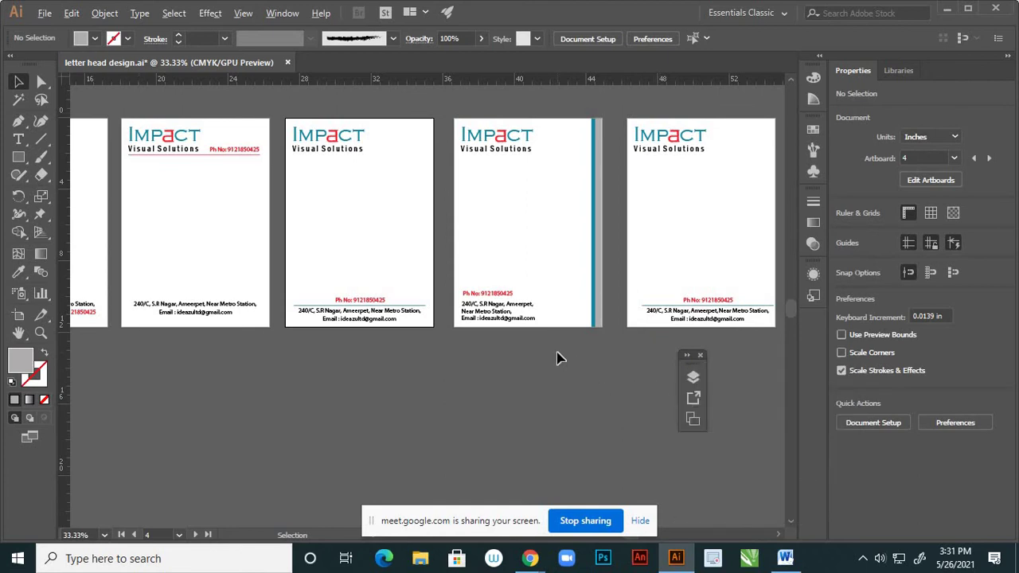
# - Delete the teal divider line between the phone number and address on the sixth artboard
pyautogui.scroll(-2, 557, 358)
pyautogui.scroll(3, 658, 319)
pyautogui.scroll(-1, 645, 307)
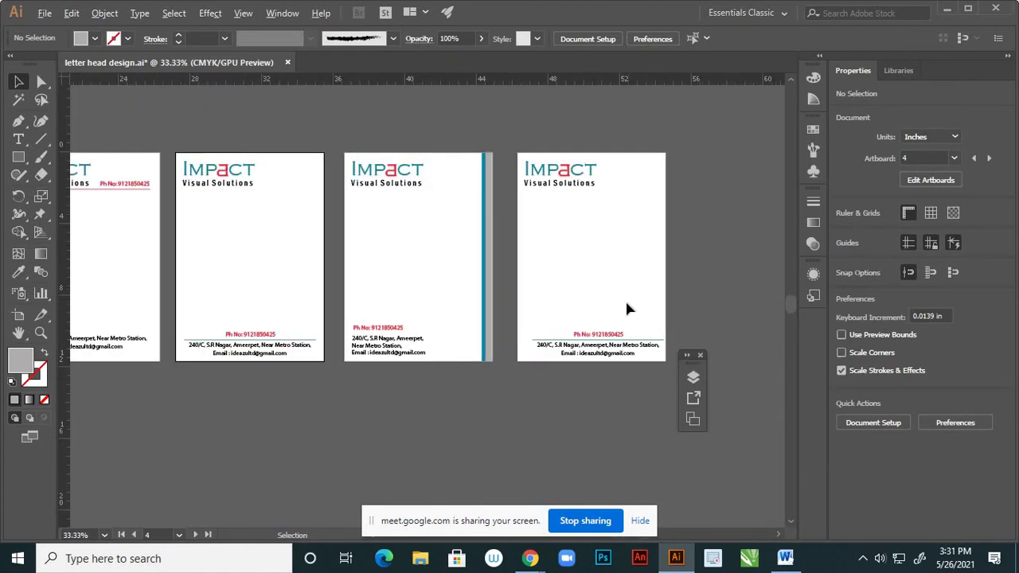
pyautogui.scroll(2, 605, 364)
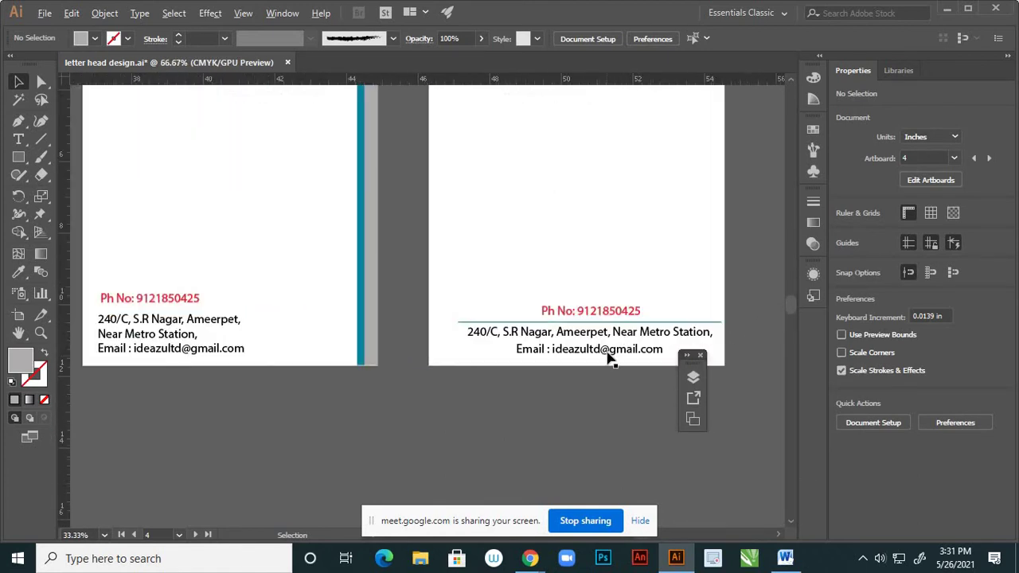
pyautogui.click(659, 322)
pyautogui.click(664, 279)
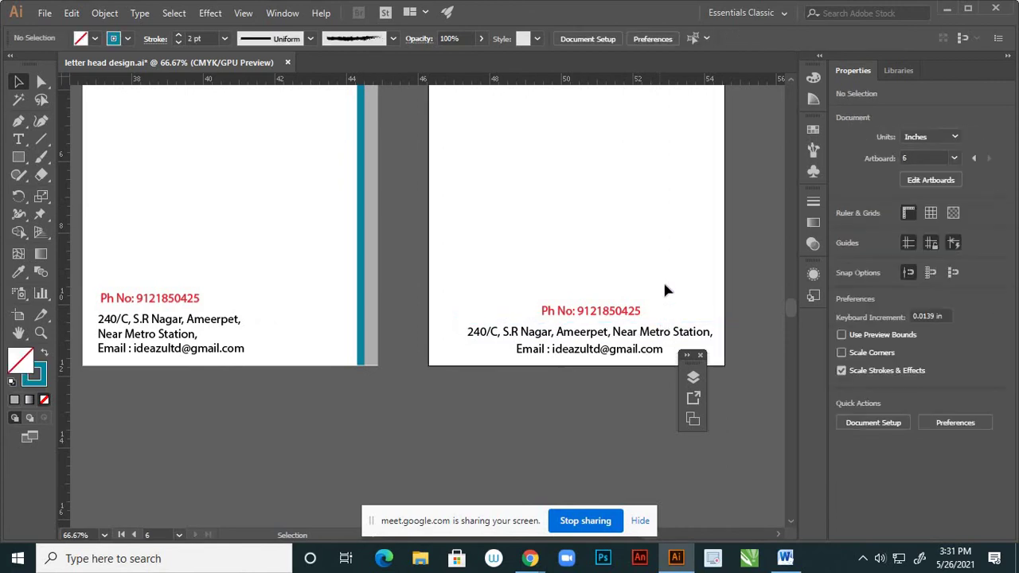
# - Reposition the phone number and address together at the foot of the sixth artboard, centred at about X 50.41 in, Y 10.77 in
pyautogui.scroll(-2, 607, 305)
pyautogui.scroll(-1, 607, 305)
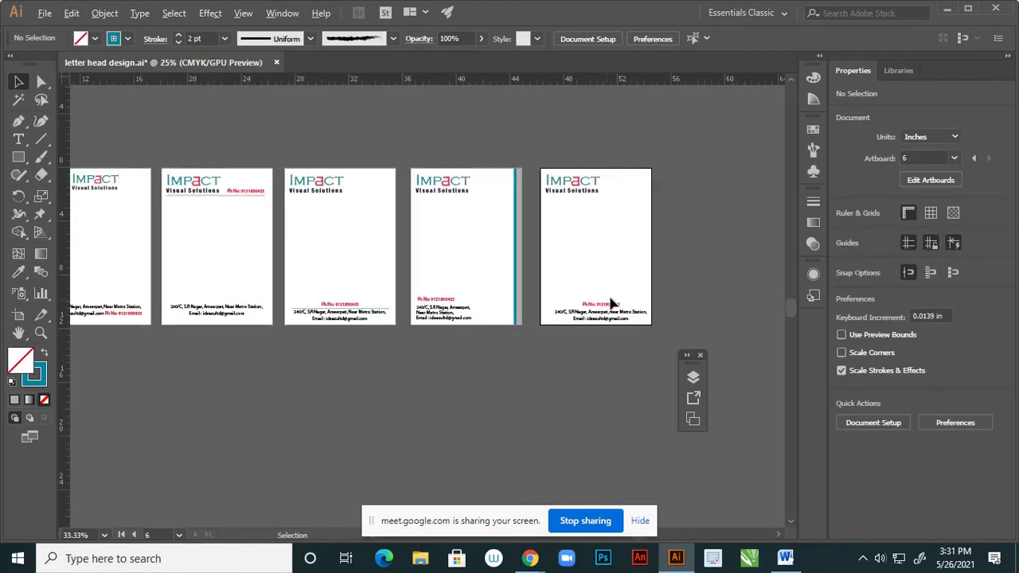
pyautogui.scroll(2, 593, 305)
pyautogui.click(599, 346)
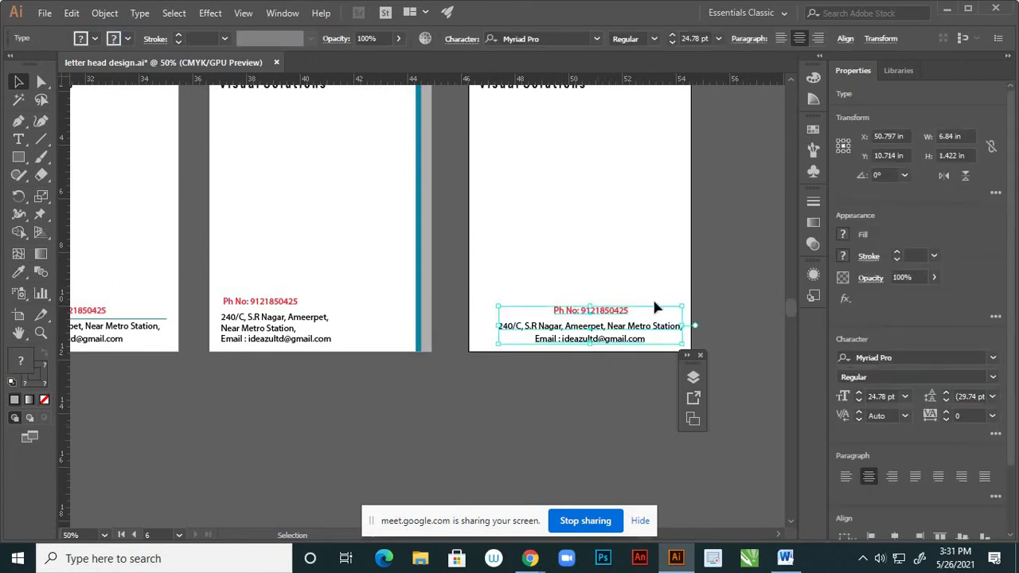
pyautogui.moveTo(617, 312); pyautogui.dragTo(610, 309)
pyautogui.click(635, 280)
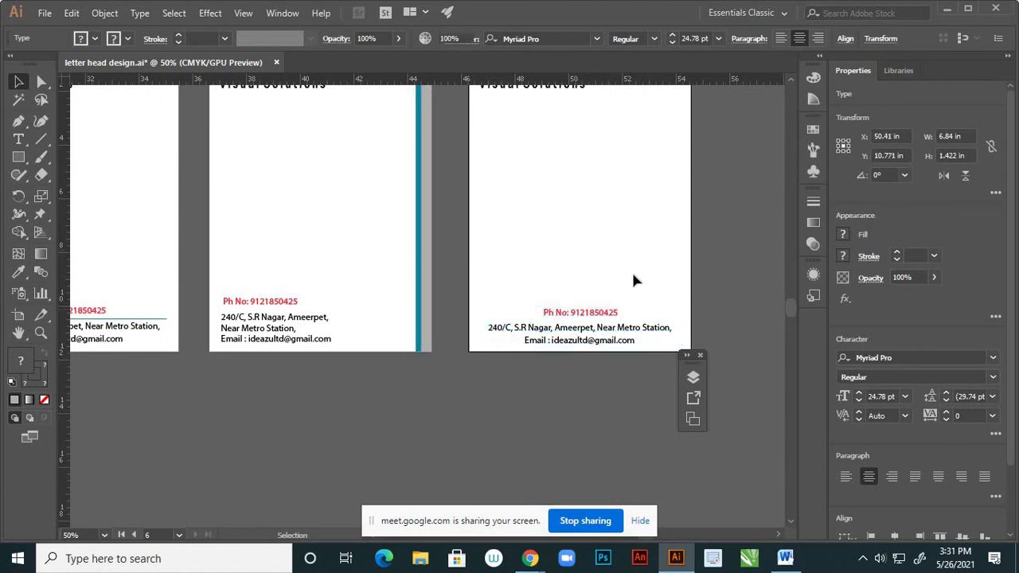
# - Duplicate the sixth artboard's logo into the page's lower right area, at about X 52.13 in, Y 7.13 in
pyautogui.scroll(-3, 557, 344)
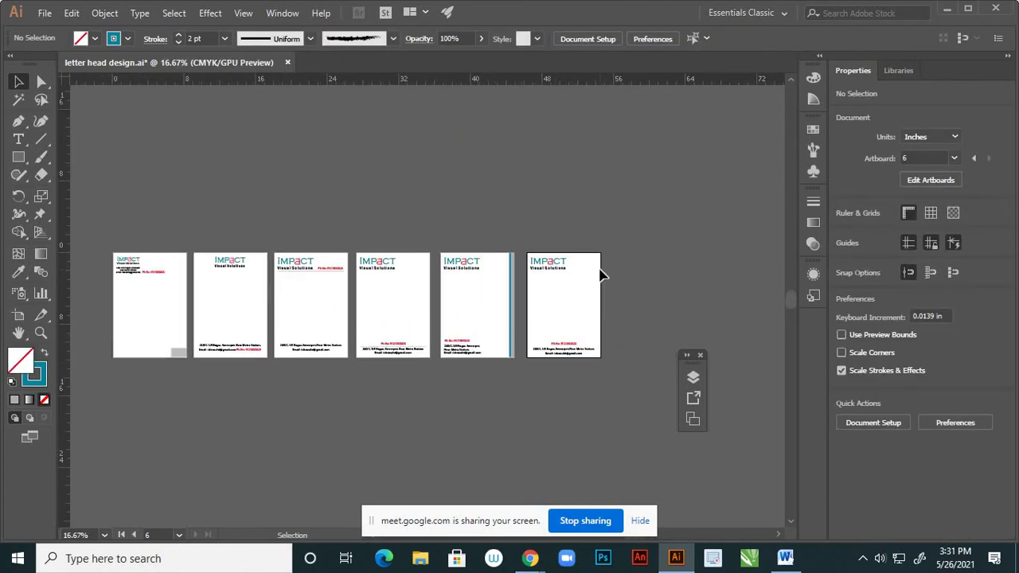
pyautogui.scroll(2, 600, 319)
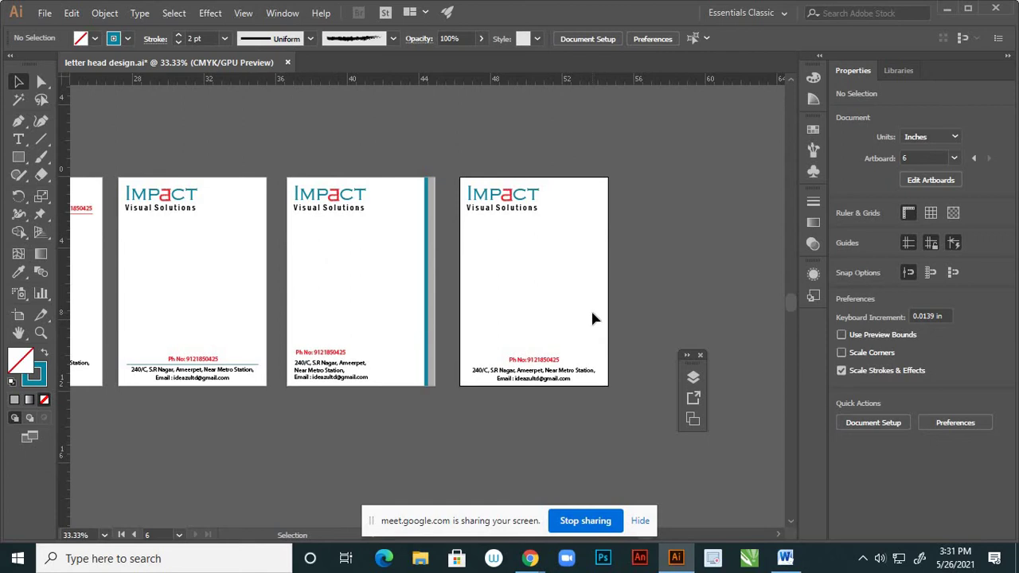
pyautogui.scroll(-2, 566, 267)
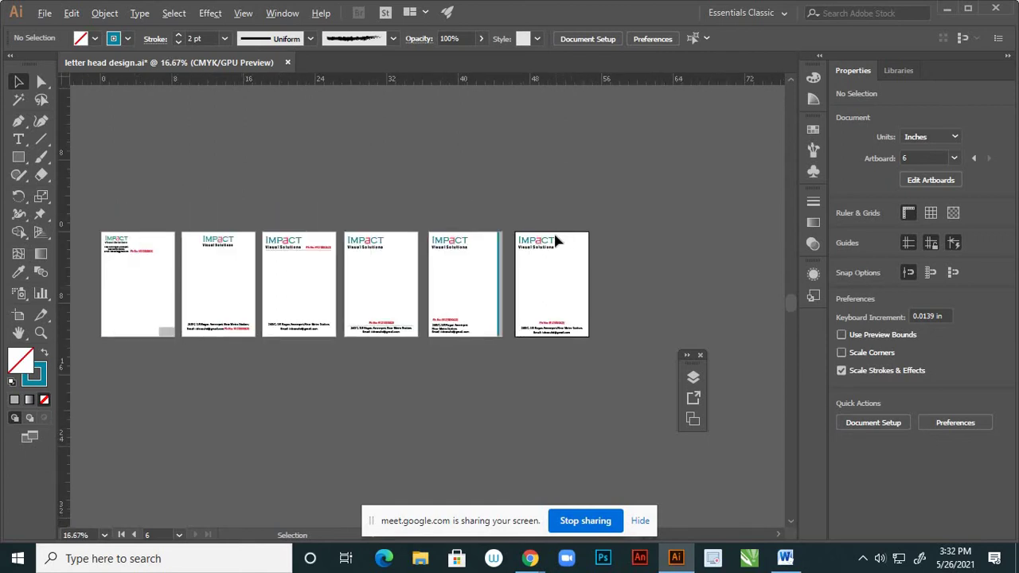
pyautogui.scroll(3, 560, 244)
pyautogui.click(546, 254)
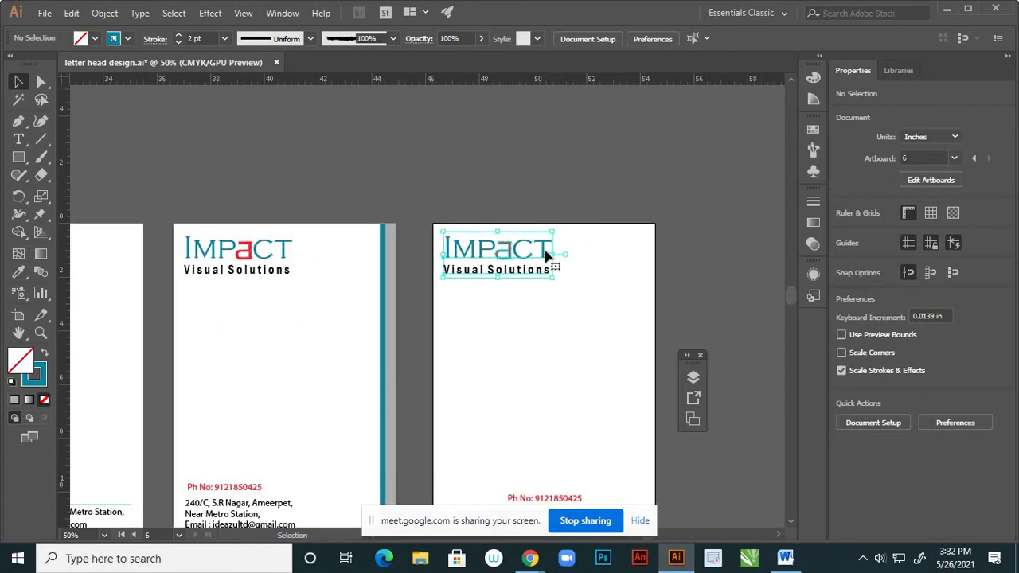
pyautogui.press('ctrl')
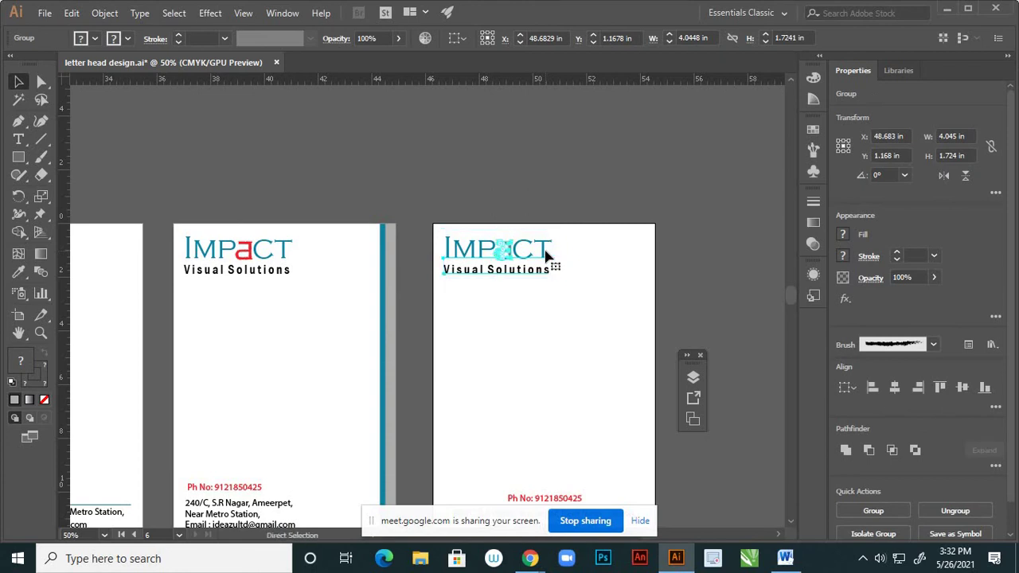
pyautogui.press('ctrl')
pyautogui.moveTo(546, 253); pyautogui.dragTo(638, 413)
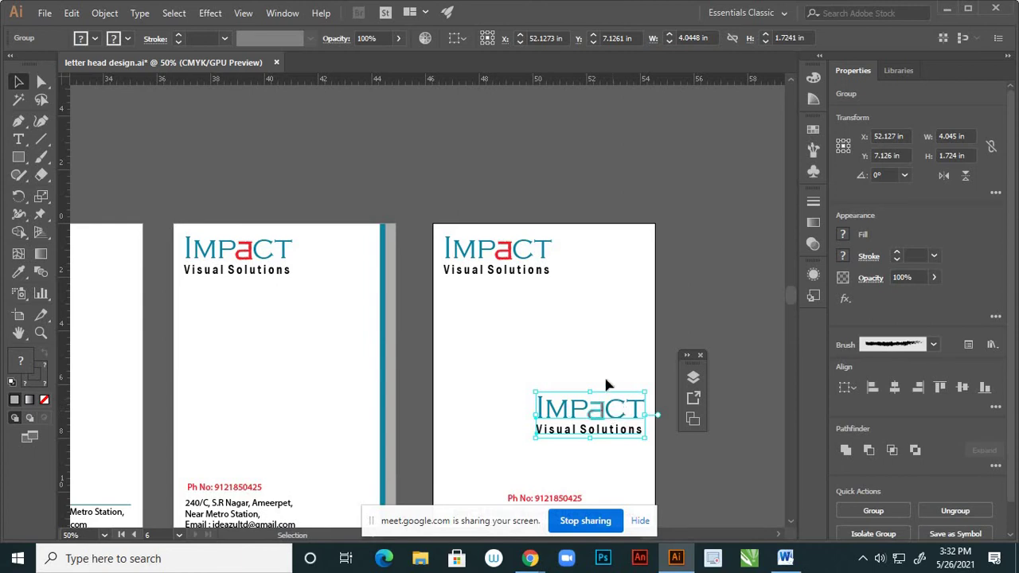
# - Enlarge the duplicated logo proportionally to about 4.56 in wide and shift it slightly inward from the page's right edge
pyautogui.scroll(-2, 567, 305)
pyautogui.scroll(2, 583, 368)
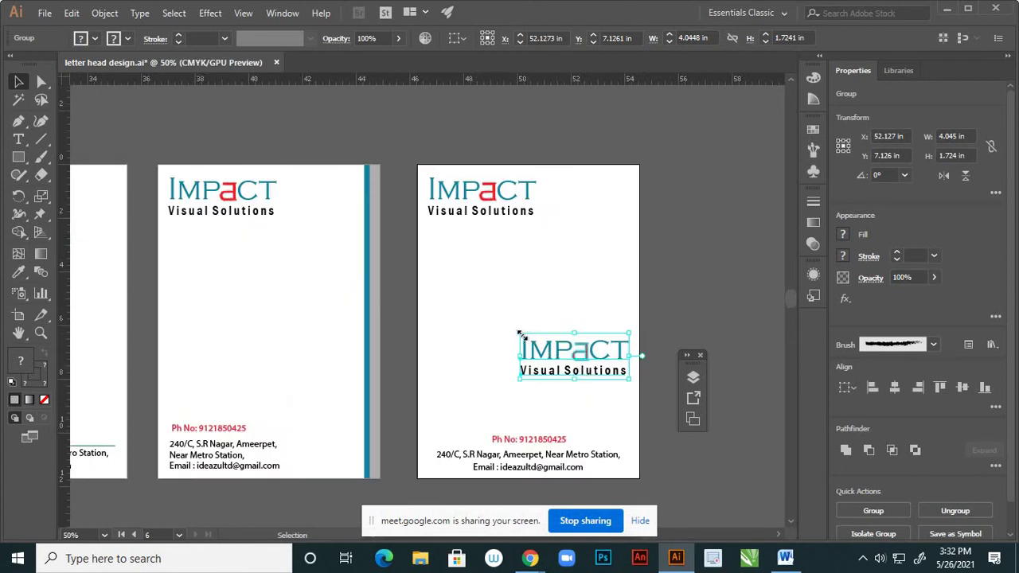
pyautogui.moveTo(520, 334); pyautogui.dragTo(515, 330)
pyautogui.click(593, 304)
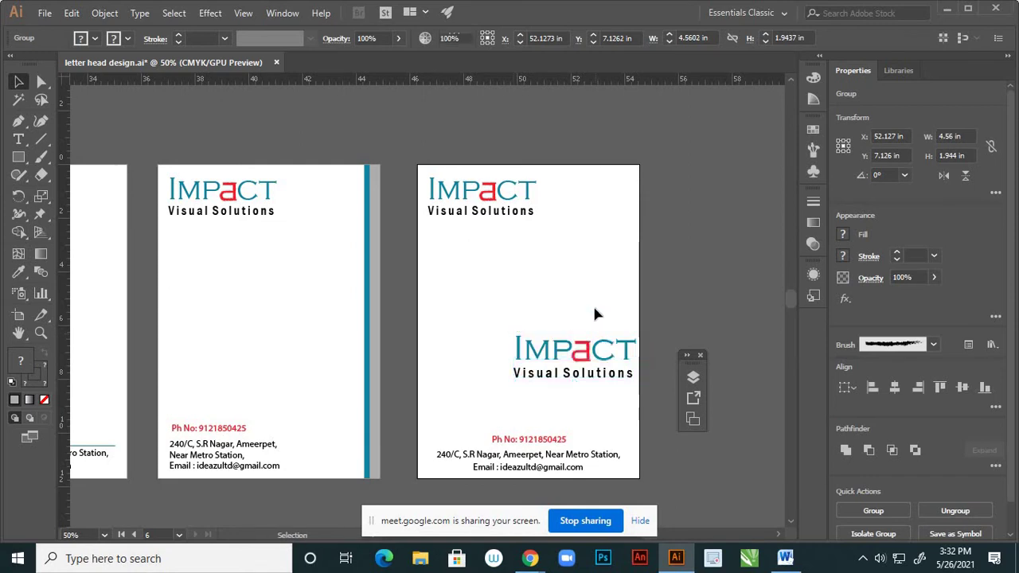
pyautogui.scroll(2, 609, 382)
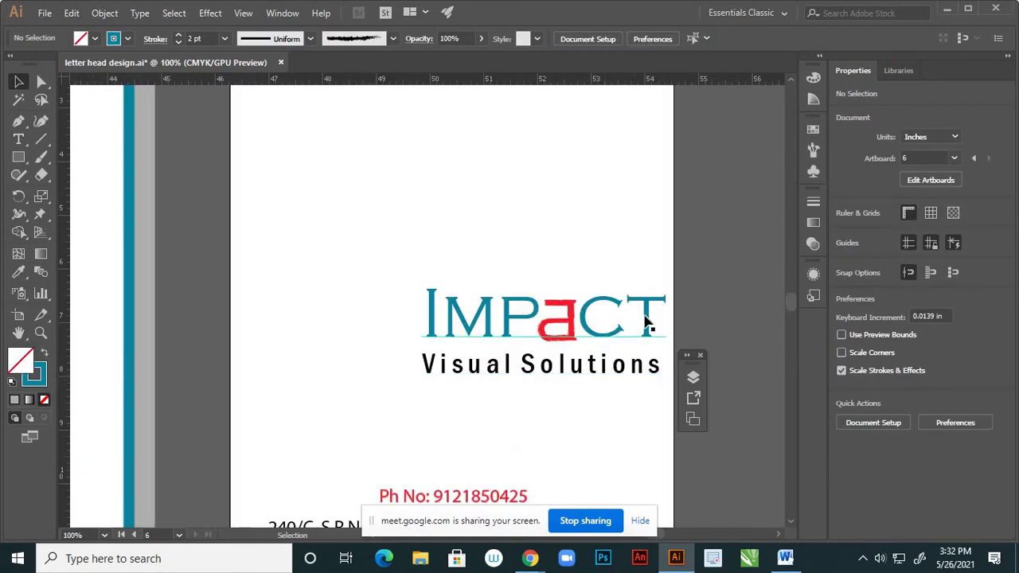
pyautogui.scroll(-1, 635, 322)
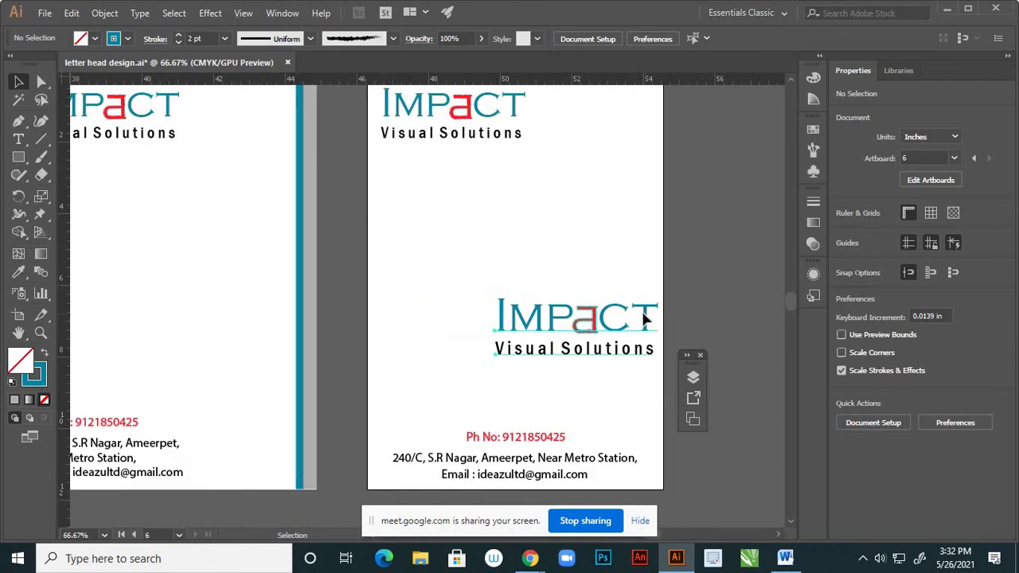
pyautogui.moveTo(649, 319); pyautogui.dragTo(646, 319)
pyautogui.click(603, 249)
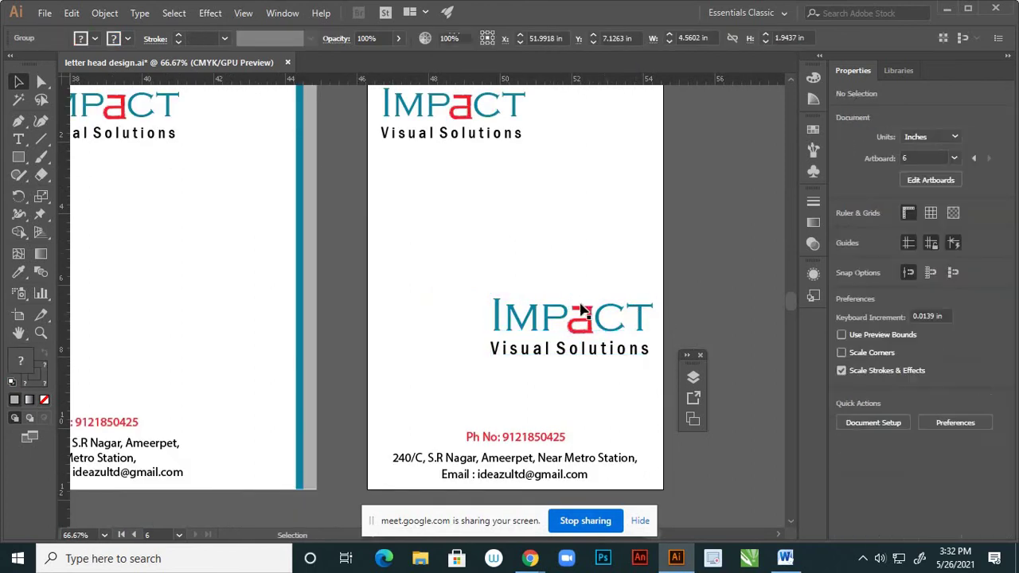
# - Set the duplicated logo's opacity to 30% to make it a faint watermark
pyautogui.click(567, 317)
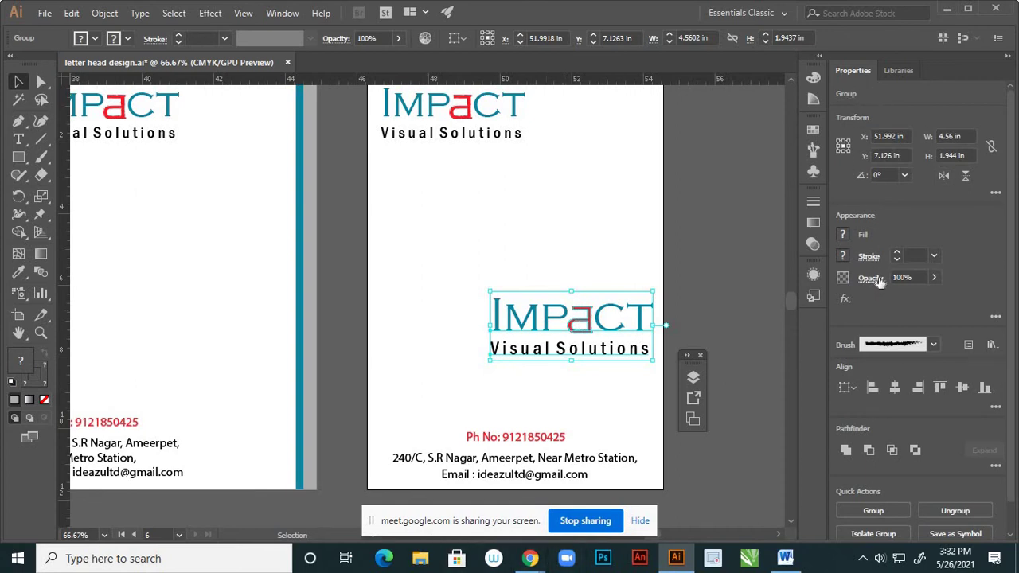
pyautogui.click(934, 278)
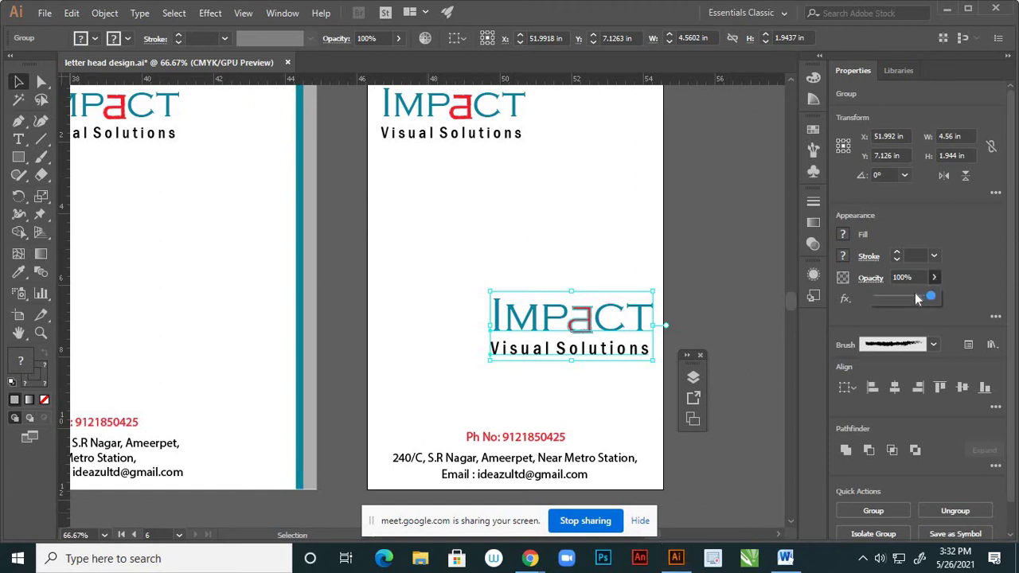
pyautogui.moveTo(916, 298); pyautogui.dragTo(915, 297)
pyautogui.click(899, 297)
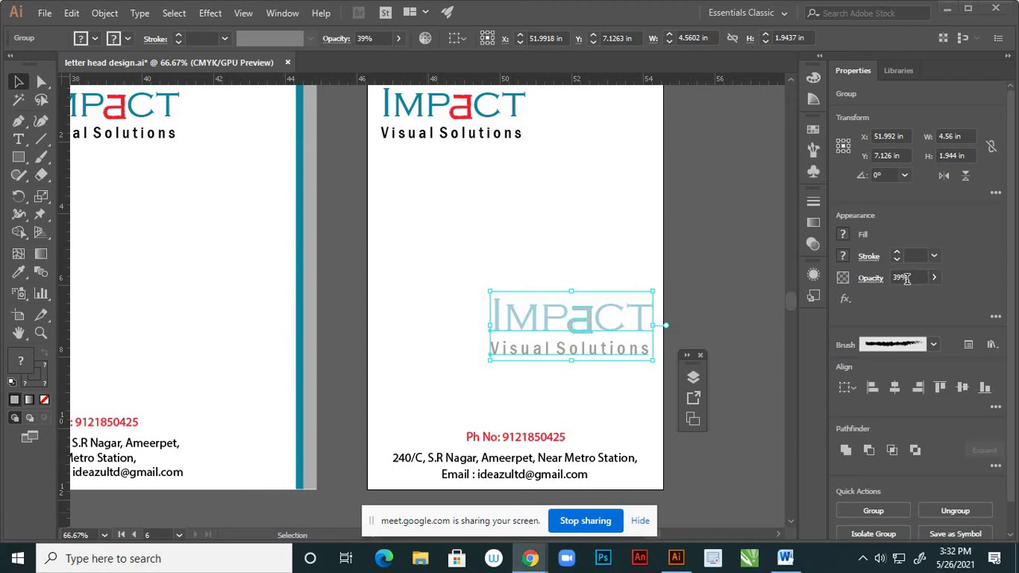
pyautogui.click(908, 277)
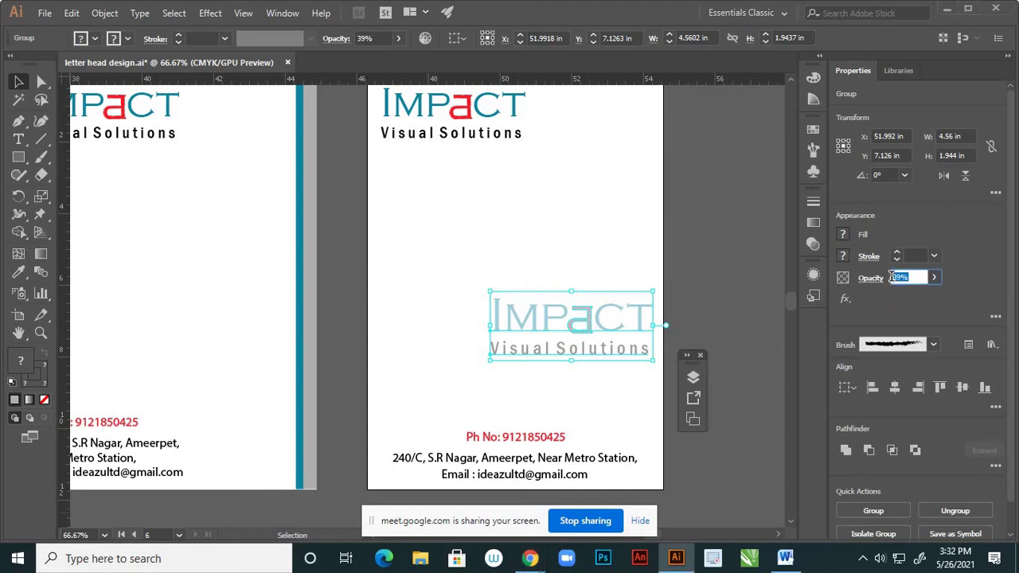
pyautogui.write('30')
pyautogui.press('Return')
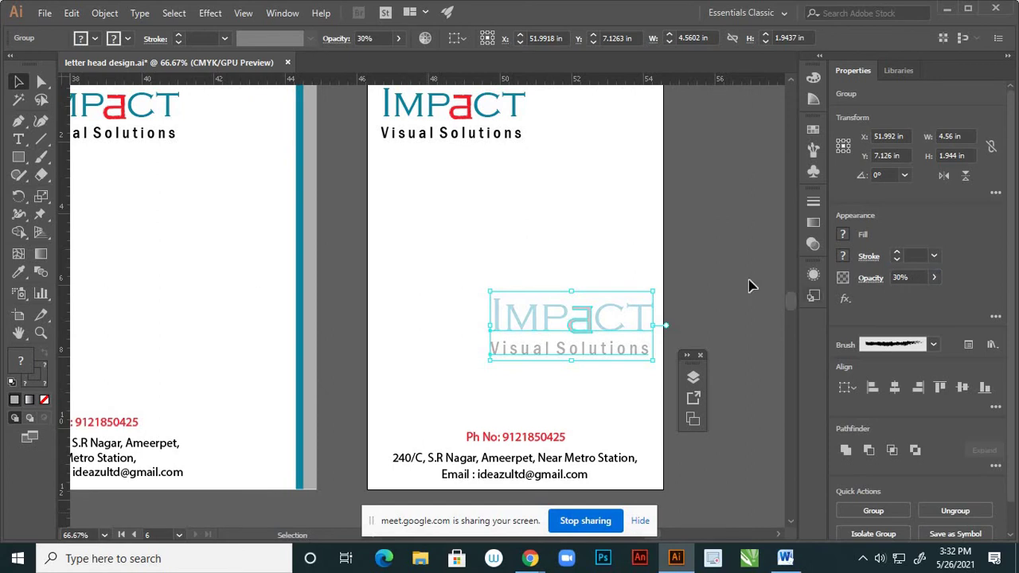
pyautogui.click(644, 288)
pyautogui.scroll(-3, 595, 295)
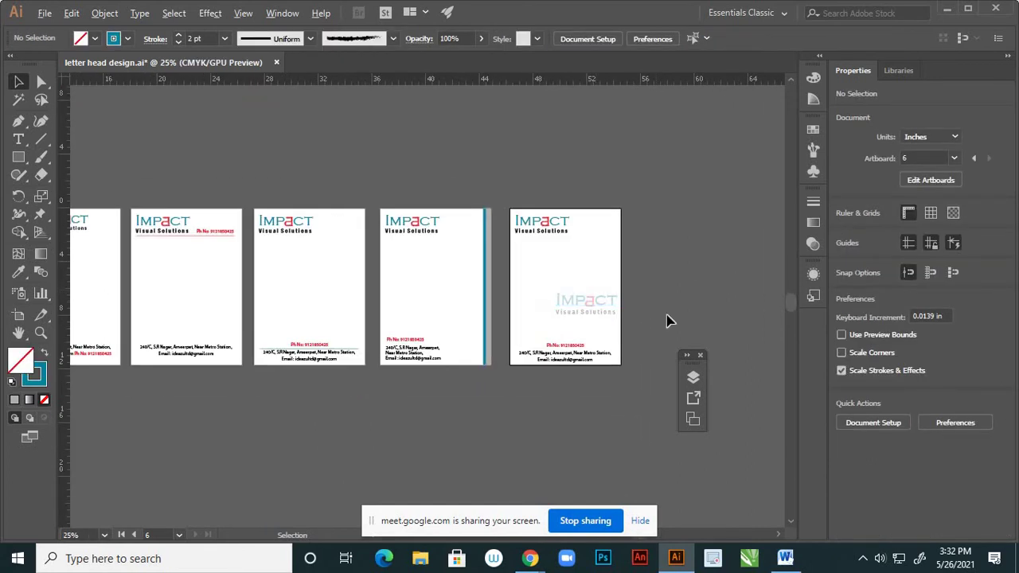
pyautogui.scroll(-1, 677, 323)
pyautogui.scroll(2, 614, 347)
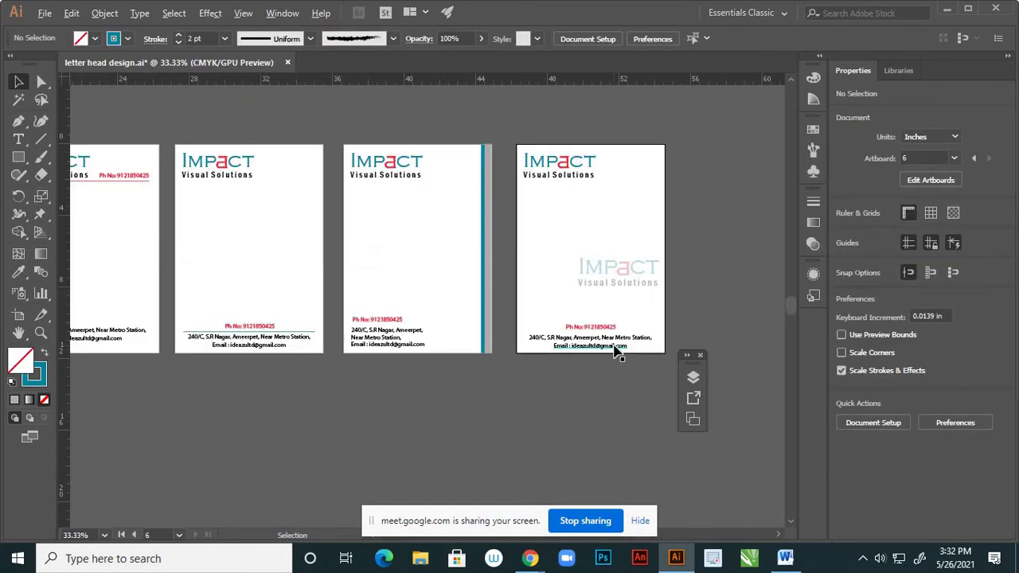
pyautogui.scroll(3, 598, 350)
pyautogui.scroll(-4, 584, 352)
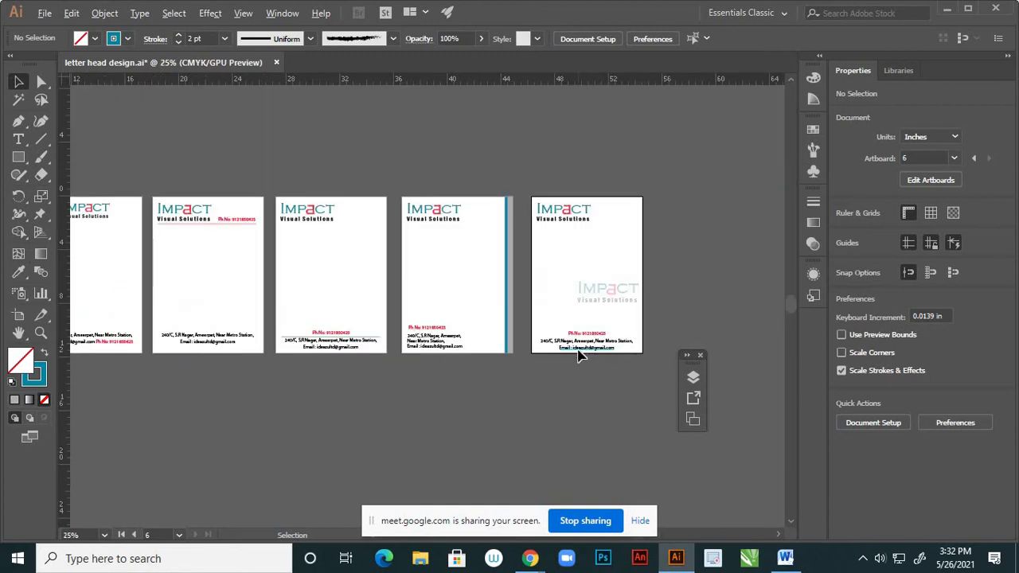
# - Move the phone number on the sixth artboard from the foot to the page's upper right area, beside the logo
pyautogui.scroll(3, 592, 324)
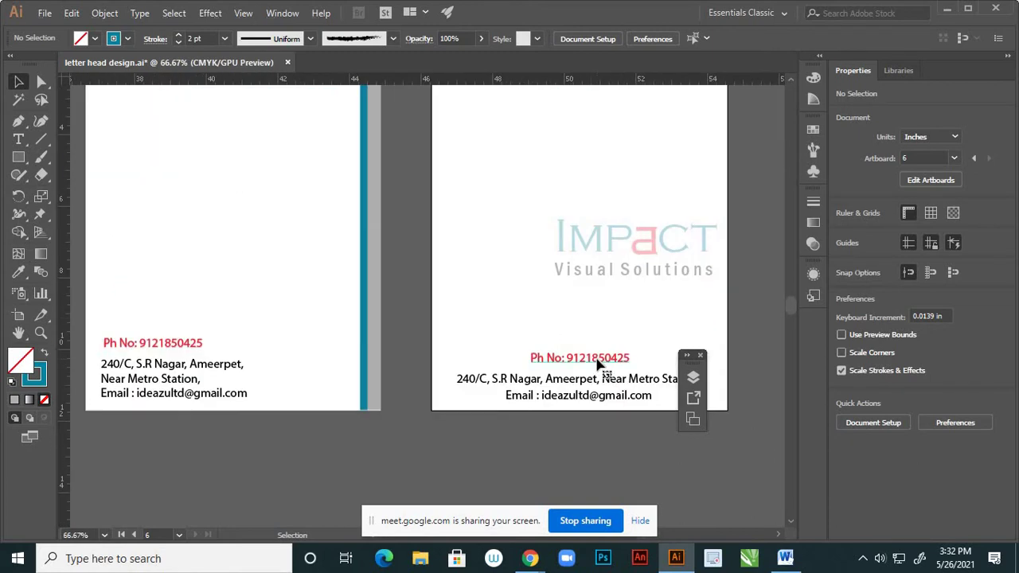
pyautogui.click(597, 360)
pyautogui.moveTo(599, 355); pyautogui.dragTo(616, 141)
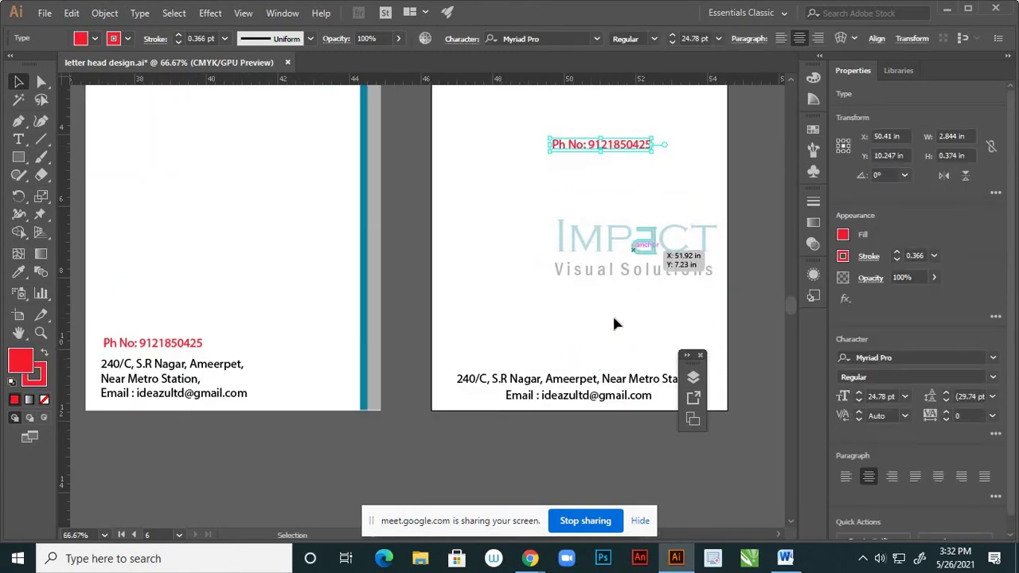
pyautogui.scroll(-3, 630, 212)
pyautogui.scroll(3, 615, 303)
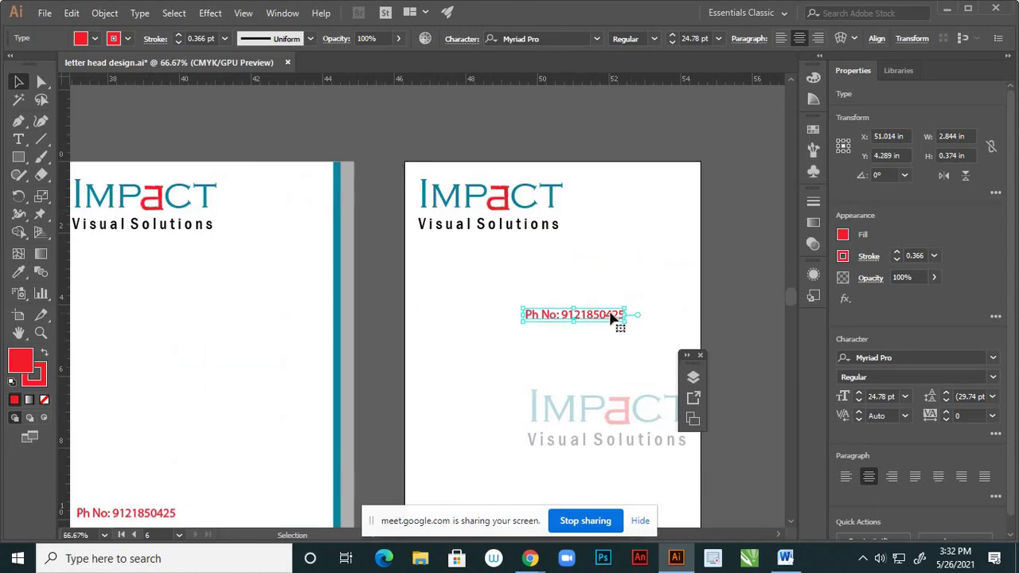
pyautogui.moveTo(610, 317); pyautogui.dragTo(668, 193)
pyautogui.click(629, 291)
# - Save the letterhead document with all six artboards in its existing file
pyautogui.hotkey('ctrl', 'alt', '0')
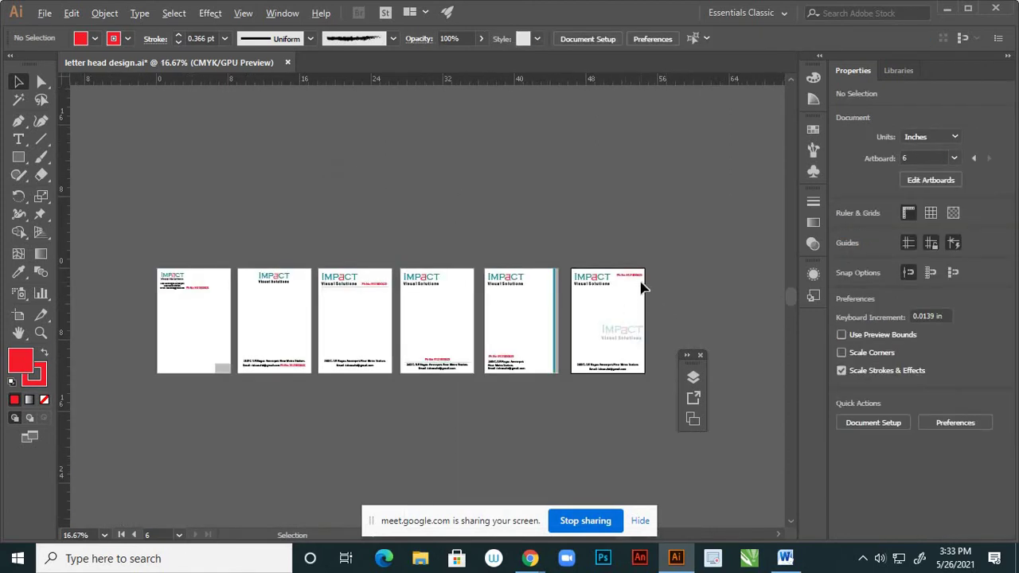
pyautogui.scroll(3, 641, 288)
pyautogui.scroll(2, 642, 283)
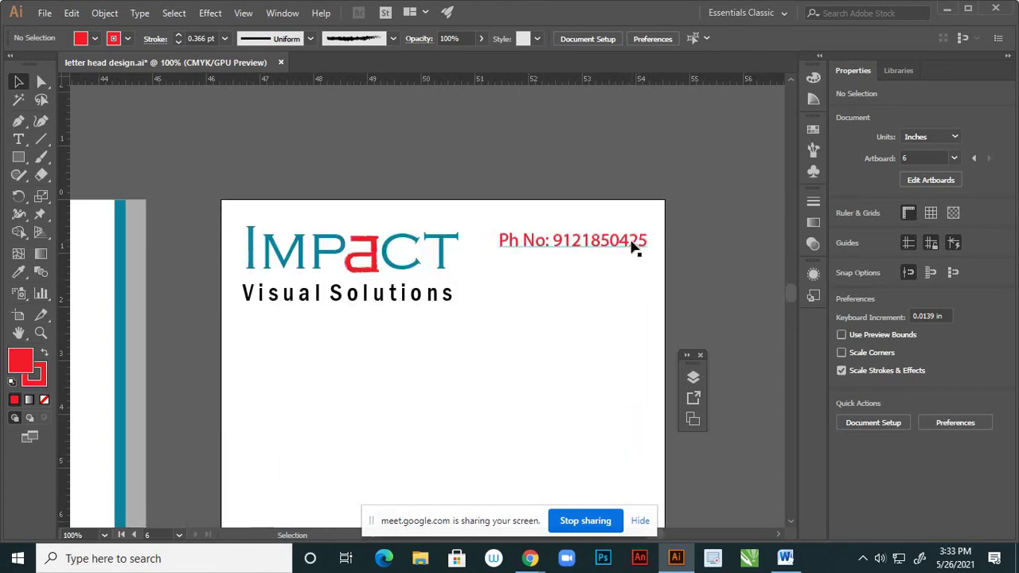
pyautogui.scroll(-6, 637, 249)
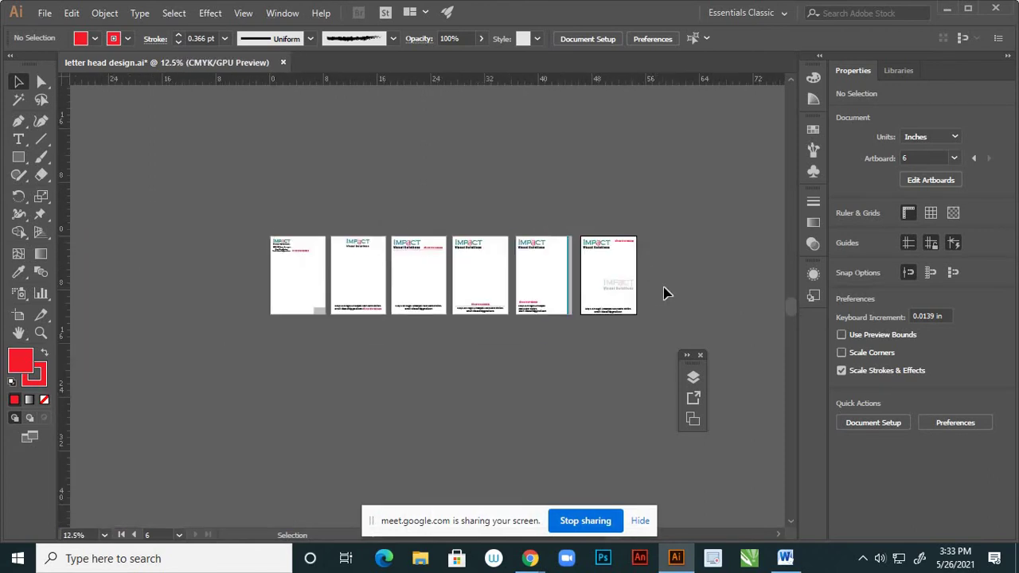
pyautogui.press('ctrl')
pyautogui.hotkey('ctrl', 's')
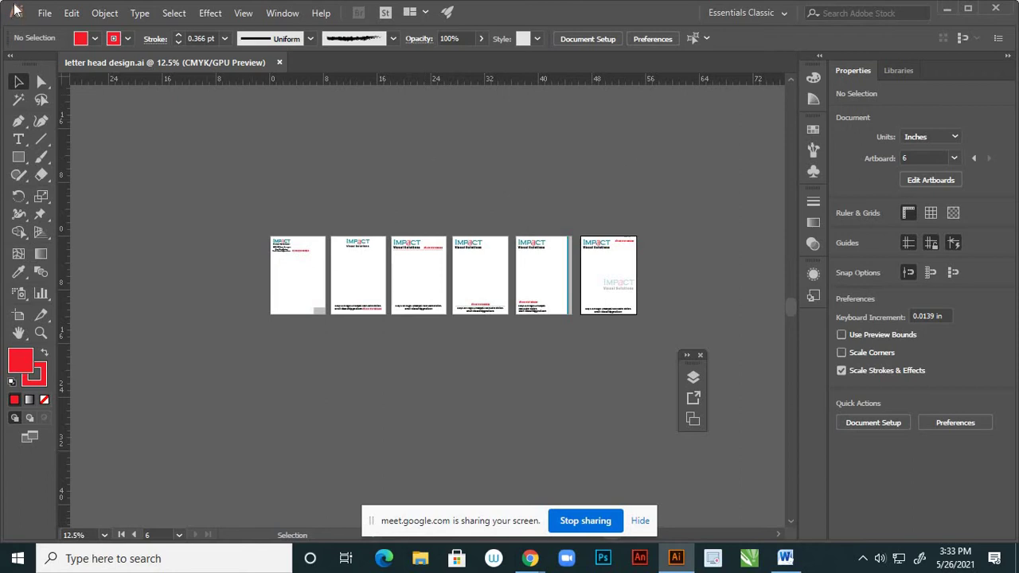
# - Export all artboards as separate JPEG files named letter head design to the Desktop, in CMYK at quality 10 and 300 ppi
pyautogui.click(45, 14)
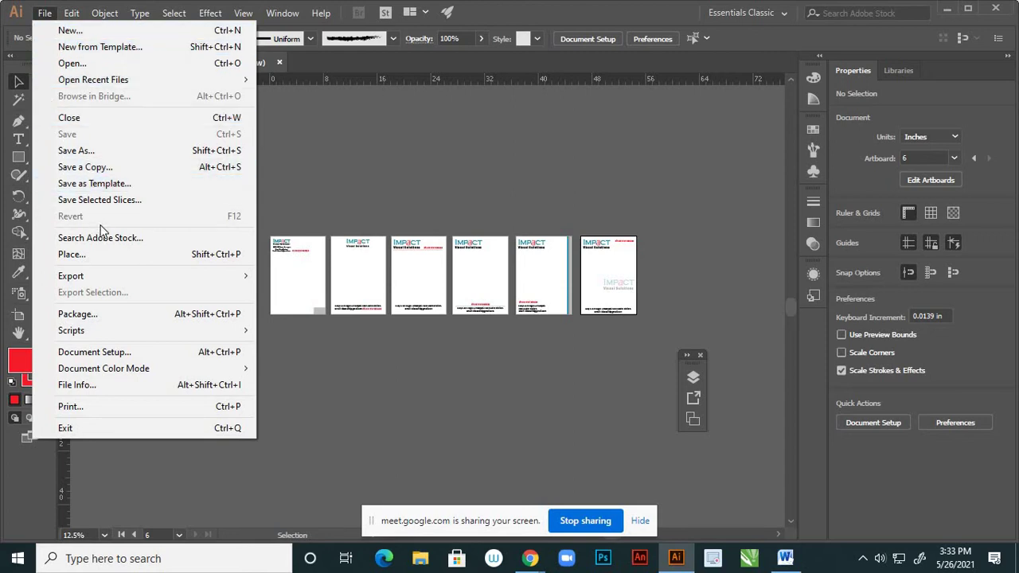
pyautogui.moveTo(234, 279)
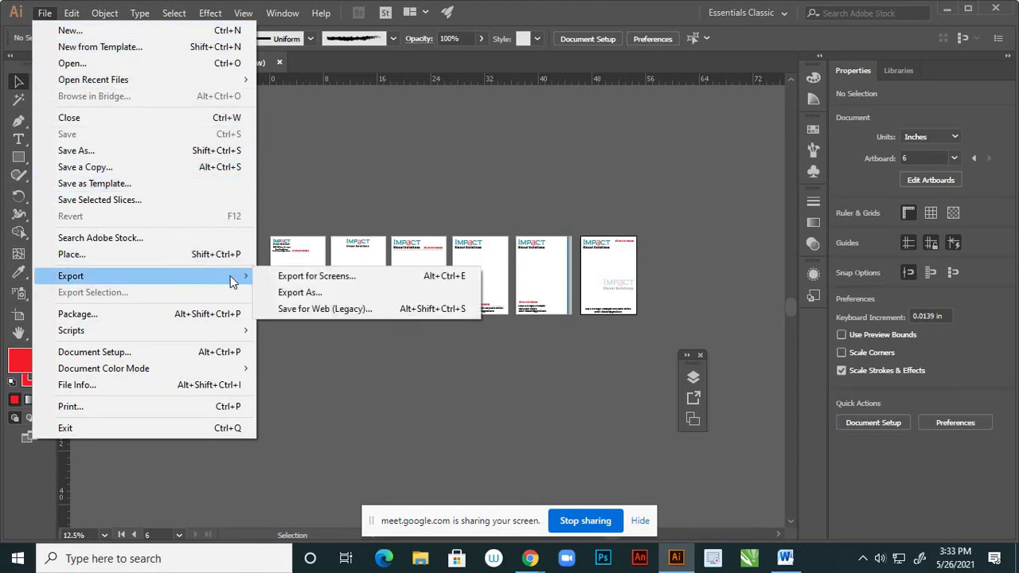
pyautogui.click(289, 293)
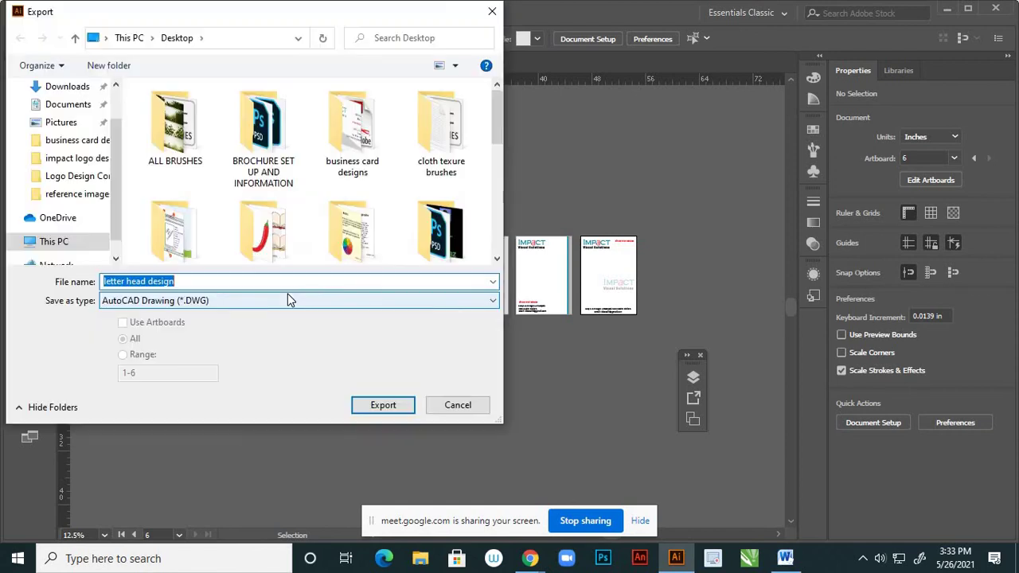
pyautogui.click(253, 306)
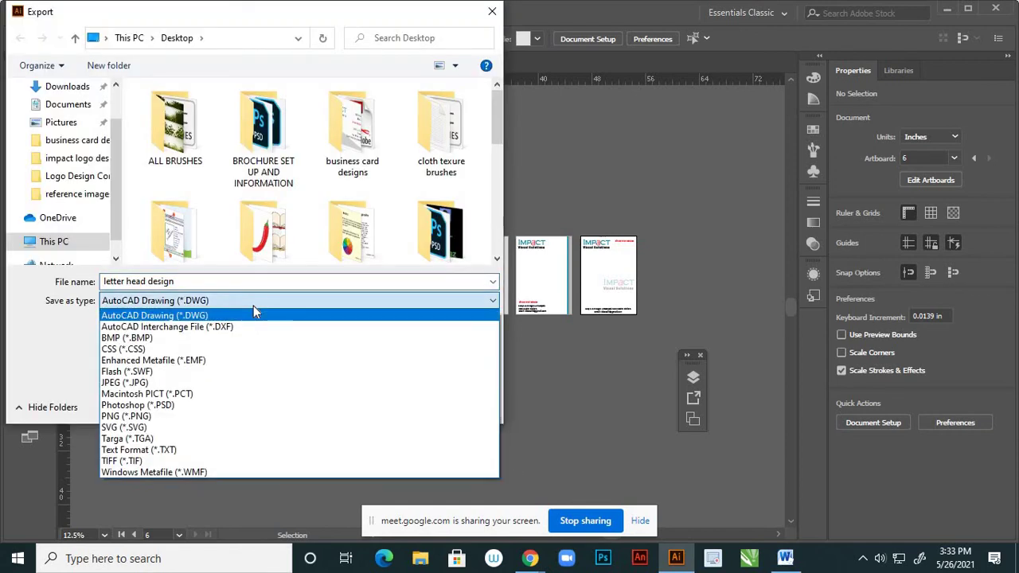
pyautogui.click(164, 386)
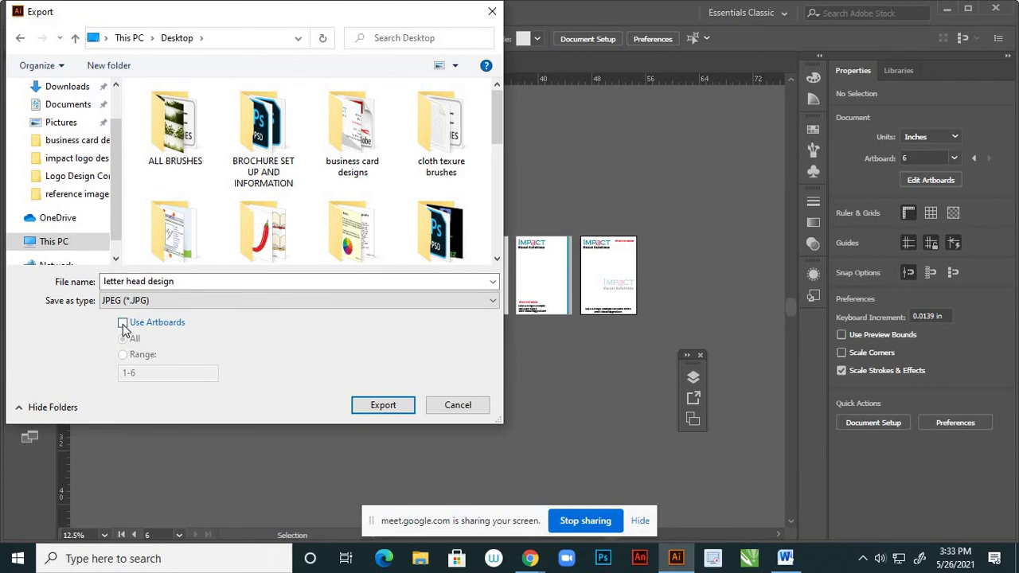
pyautogui.click(123, 324)
pyautogui.moveTo(117, 163); pyautogui.dragTo(117, 132)
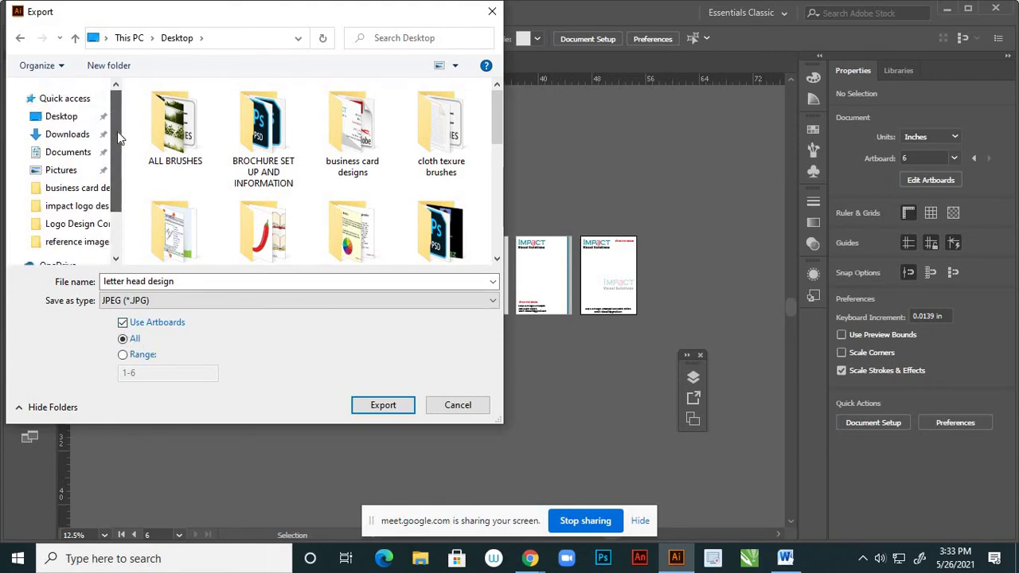
pyautogui.click(77, 113)
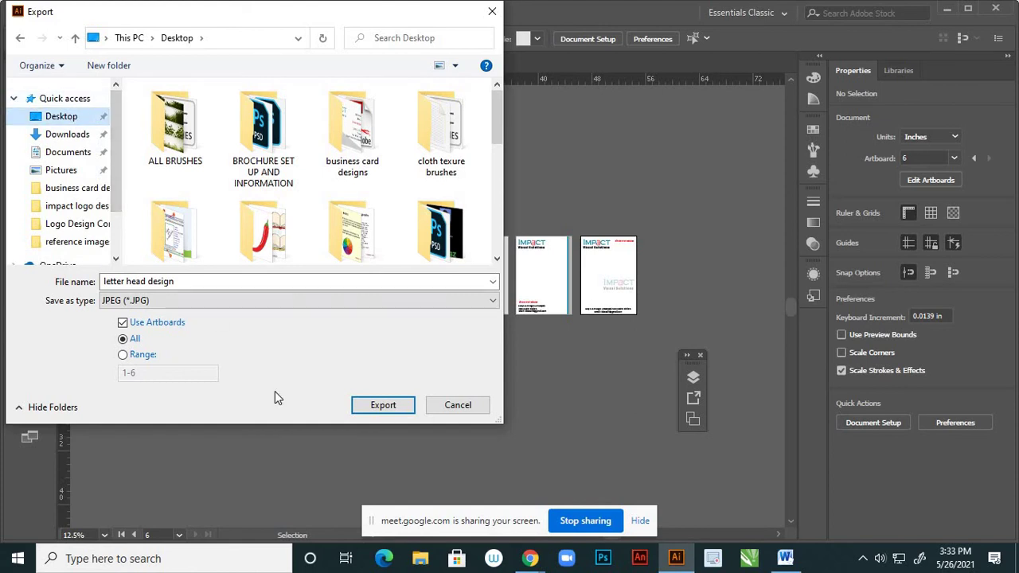
pyautogui.click(375, 405)
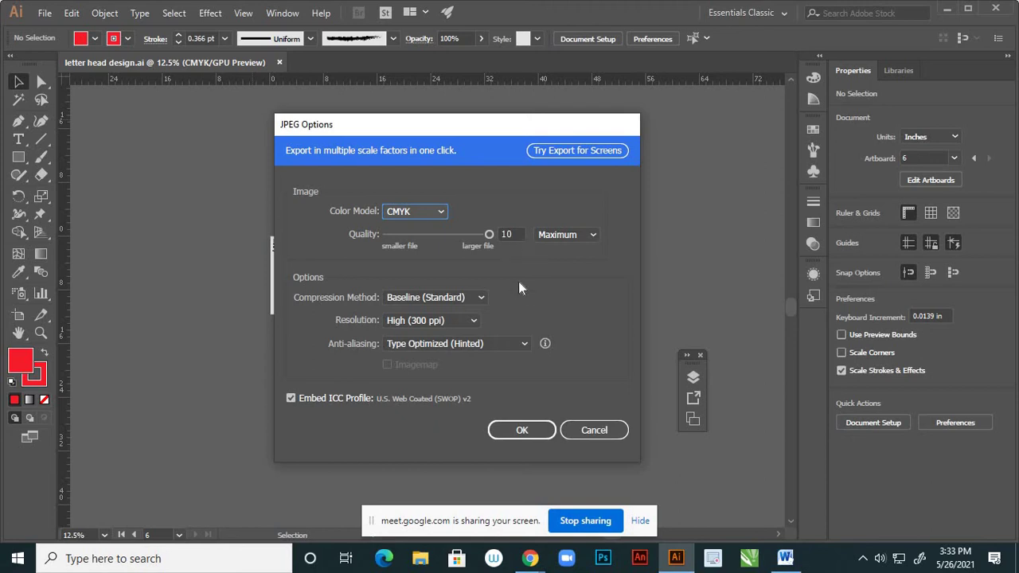
pyautogui.click(523, 431)
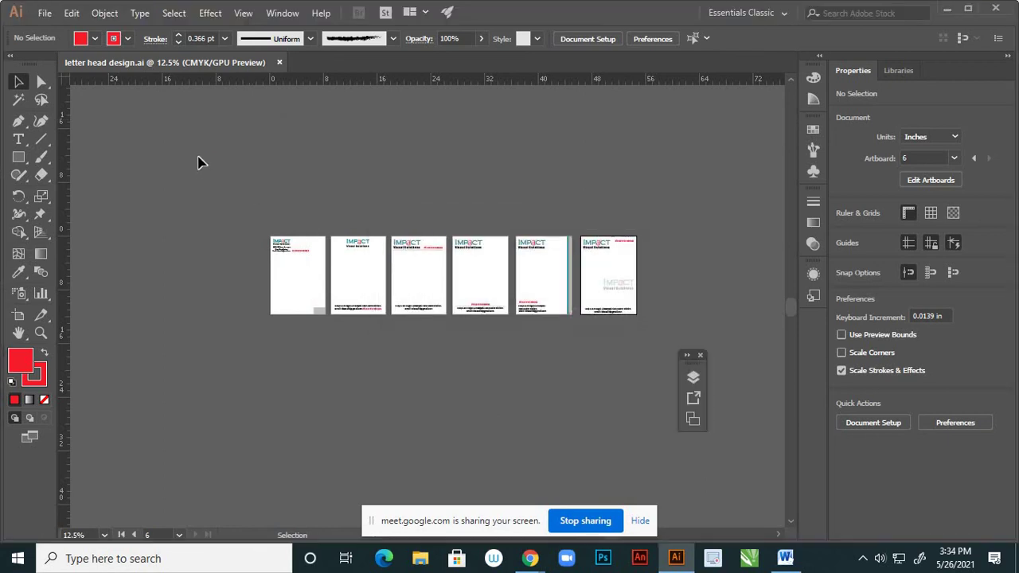
# - Save all artboards as the Adobe PDF letter head design on the Desktop, with all printer's marks included
pyautogui.click(45, 14)
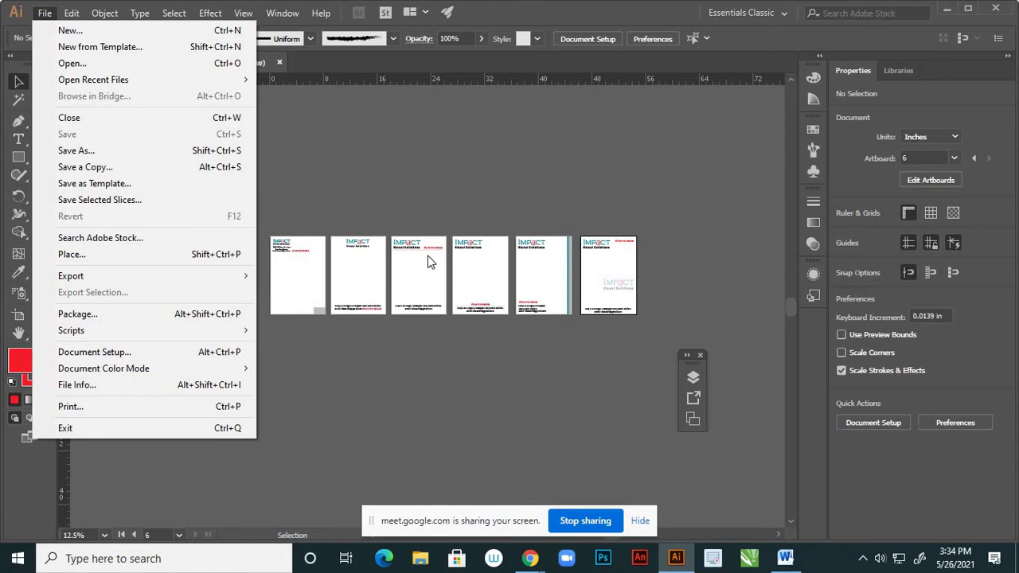
pyautogui.click(110, 152)
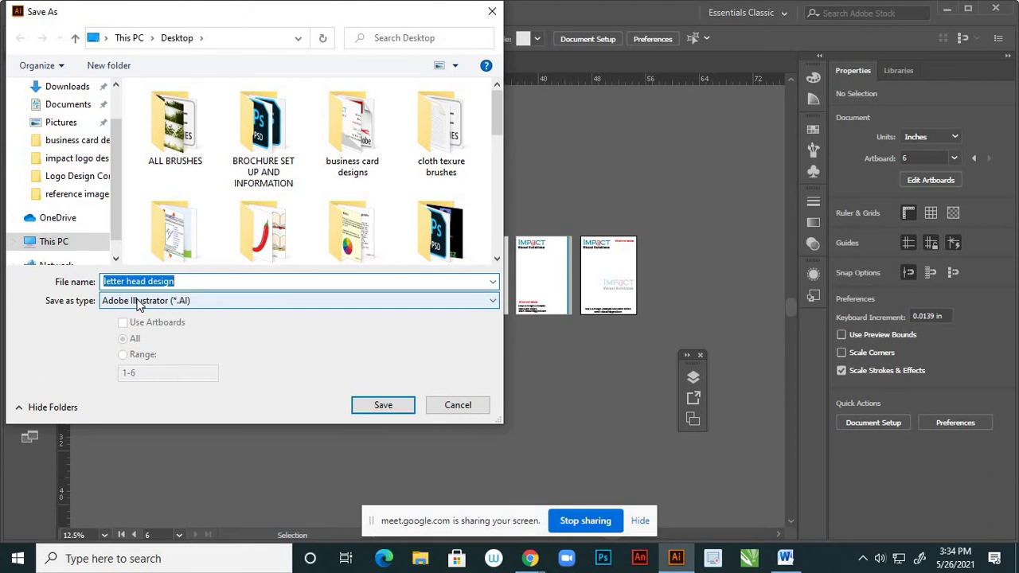
pyautogui.click(137, 302)
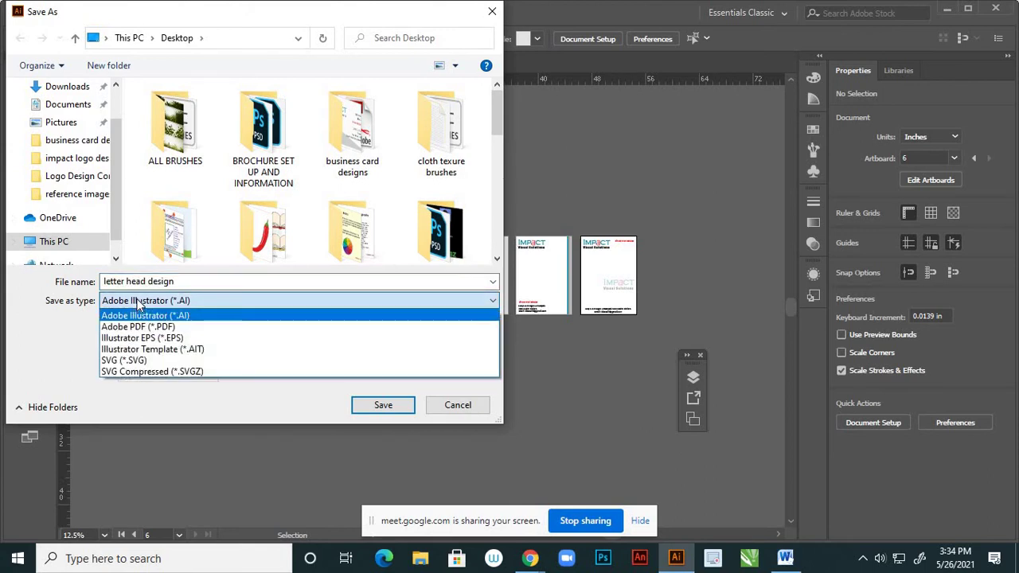
pyautogui.click(144, 327)
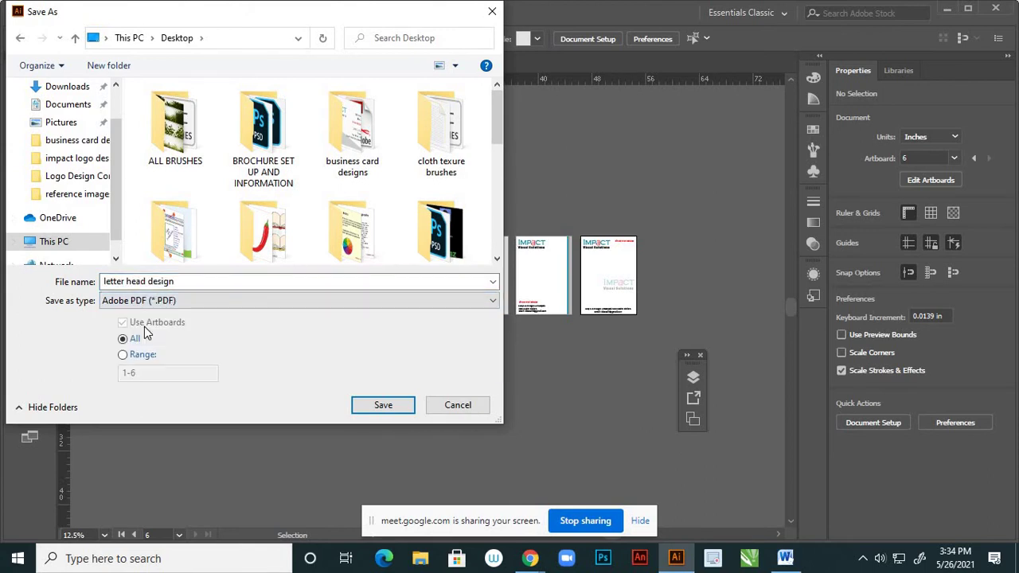
pyautogui.click(382, 406)
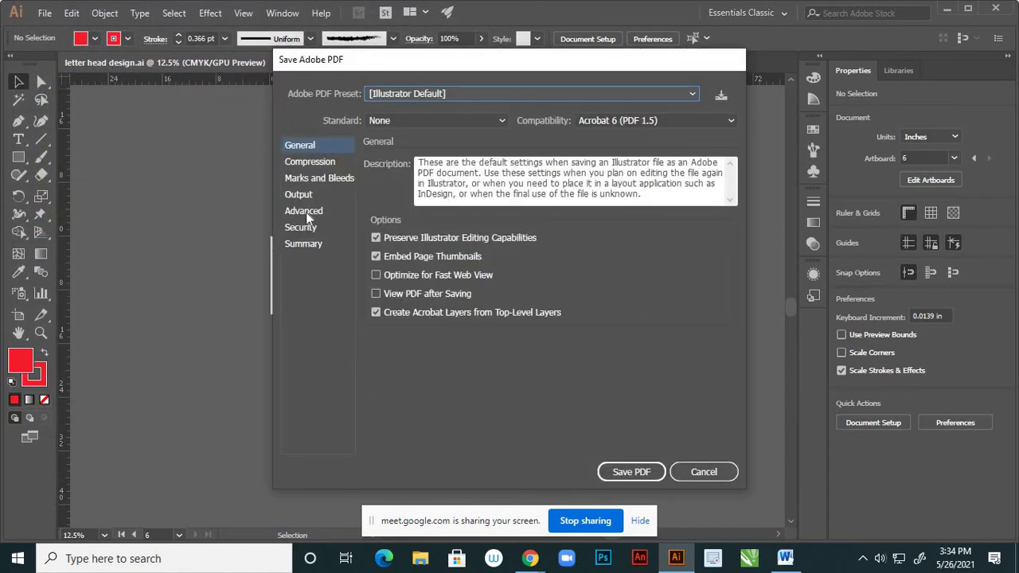
pyautogui.click(319, 178)
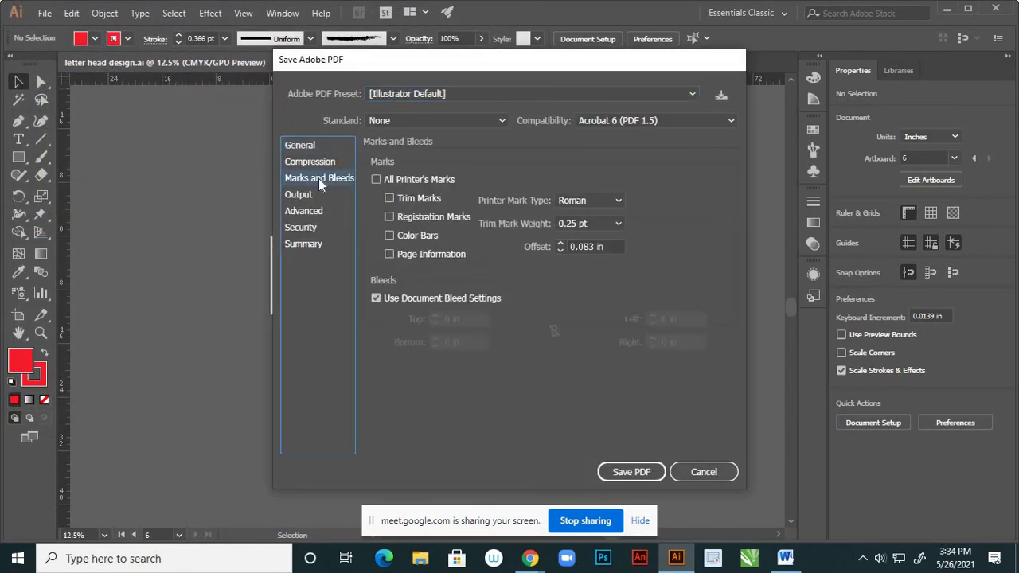
pyautogui.click(375, 179)
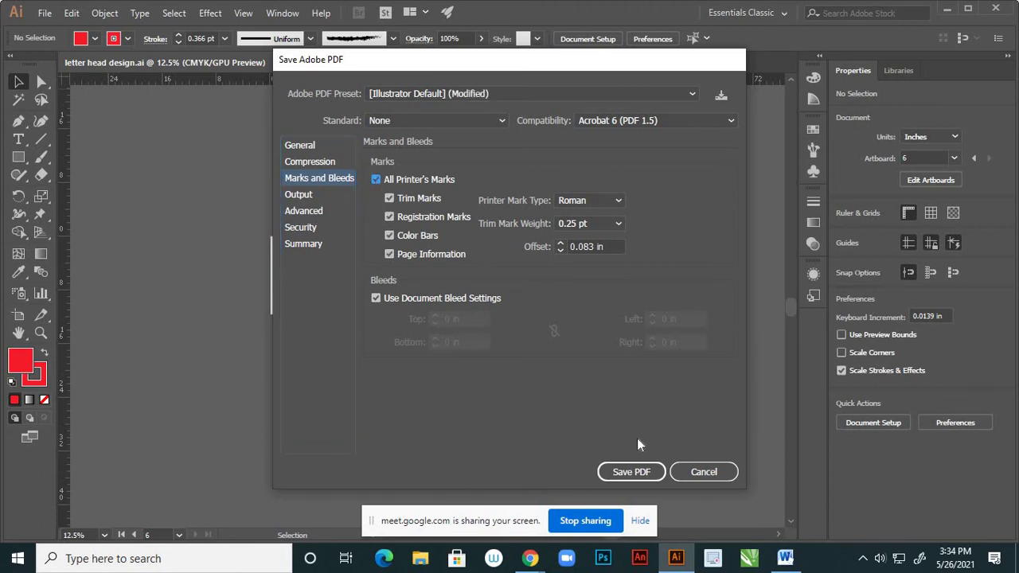
pyautogui.click(633, 470)
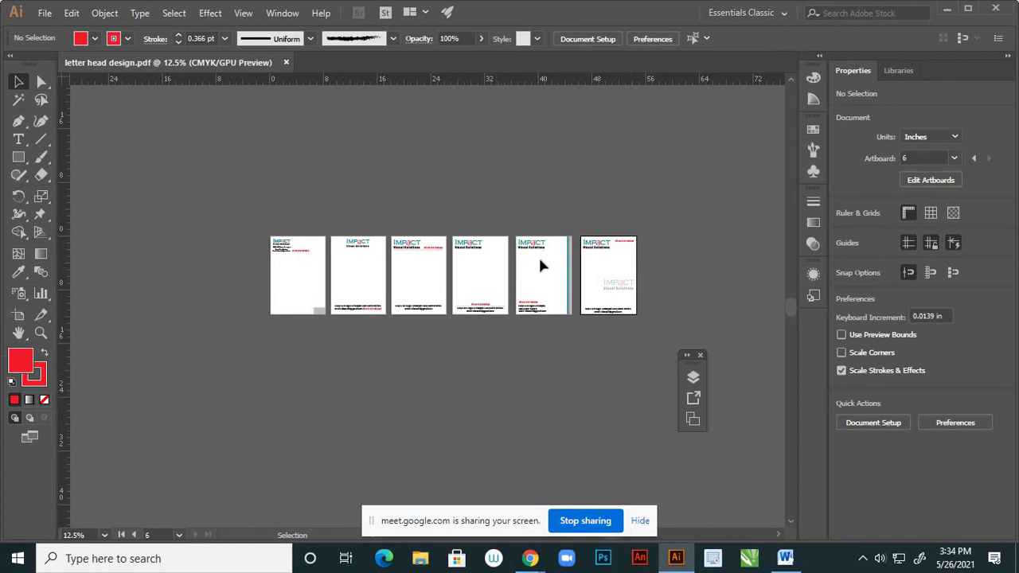
# - Switch to the desktop and create a new folder there named "impact letter head"
pyautogui.click(947, 9)
pyautogui.click(933, 8)
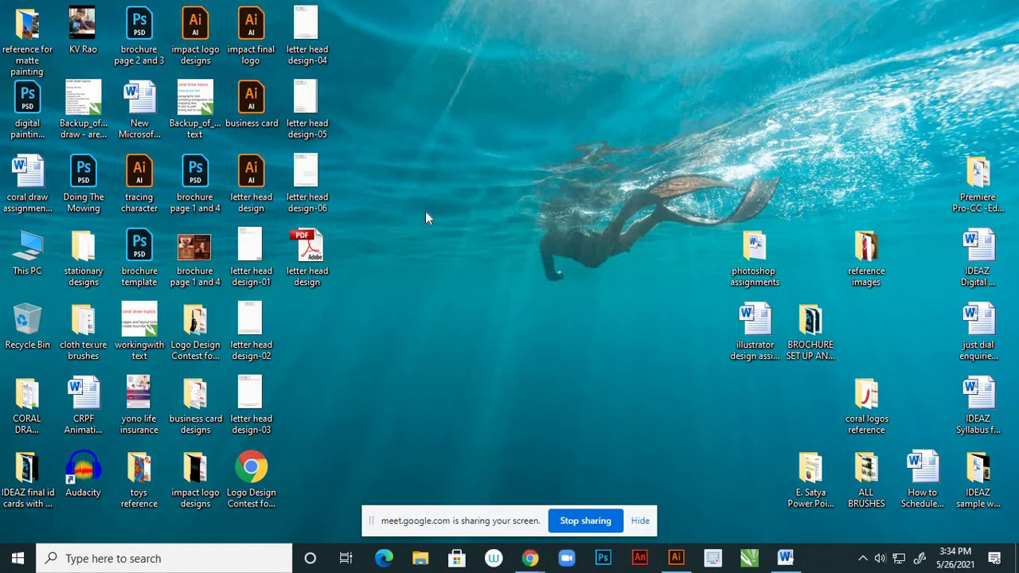
pyautogui.rightClick(407, 238)
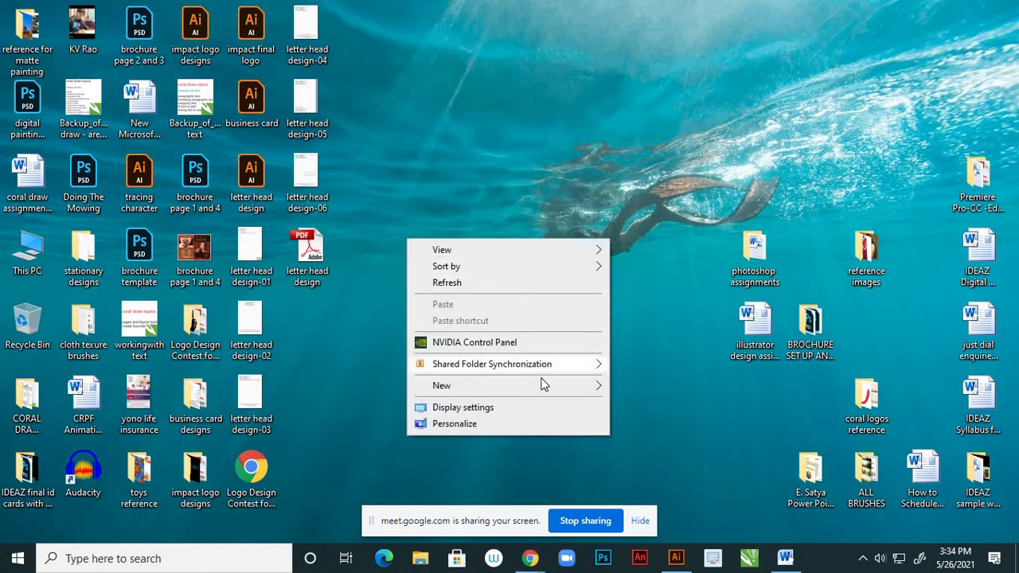
pyautogui.moveTo(602, 391)
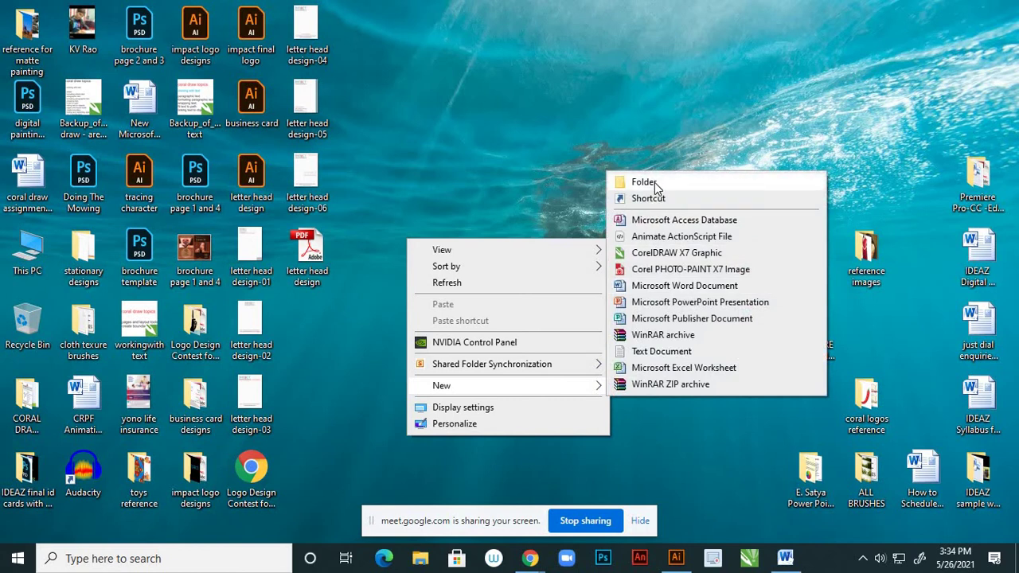
pyautogui.click(653, 182)
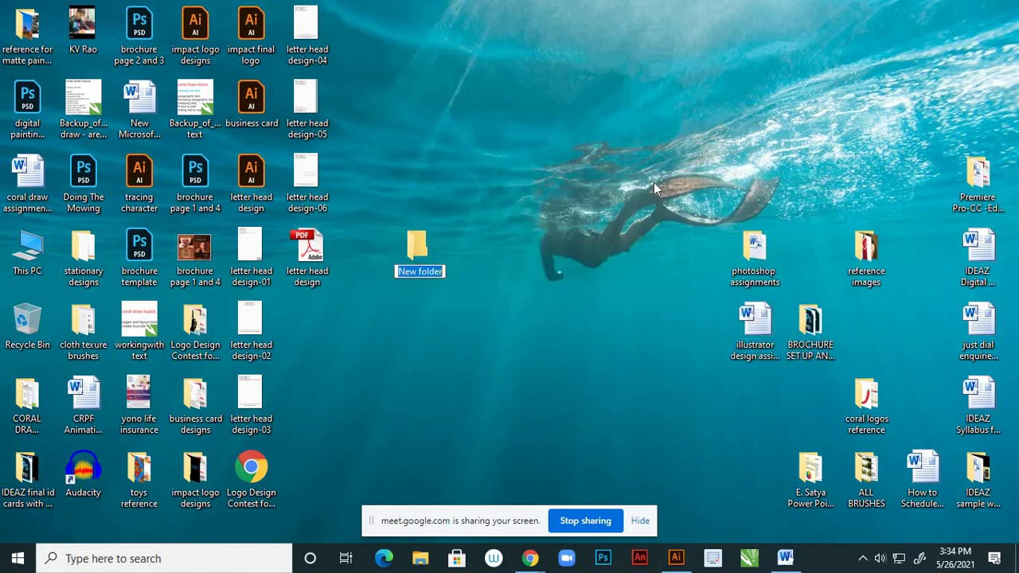
pyautogui.write('impa')
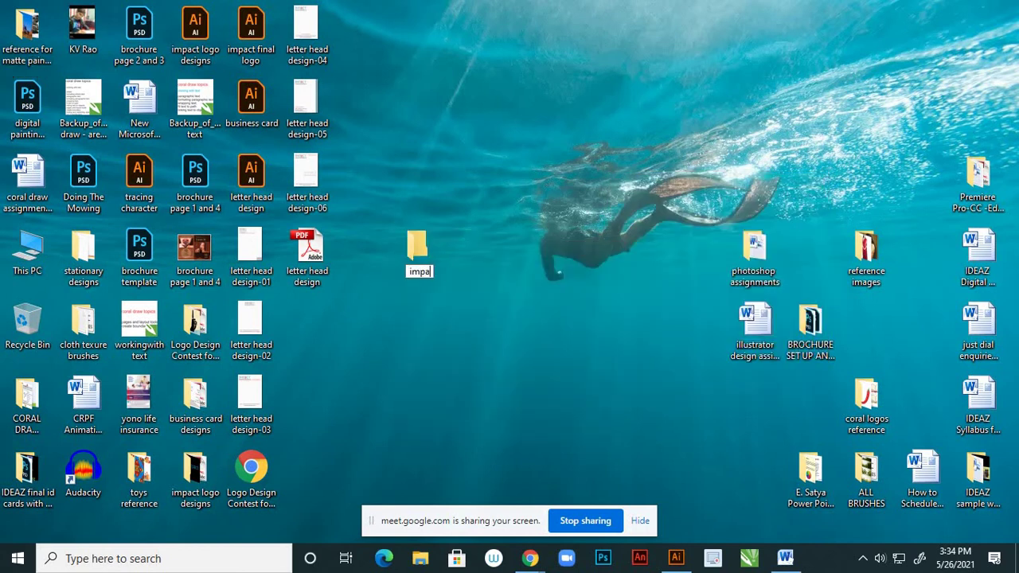
pyautogui.write('ct letter head')
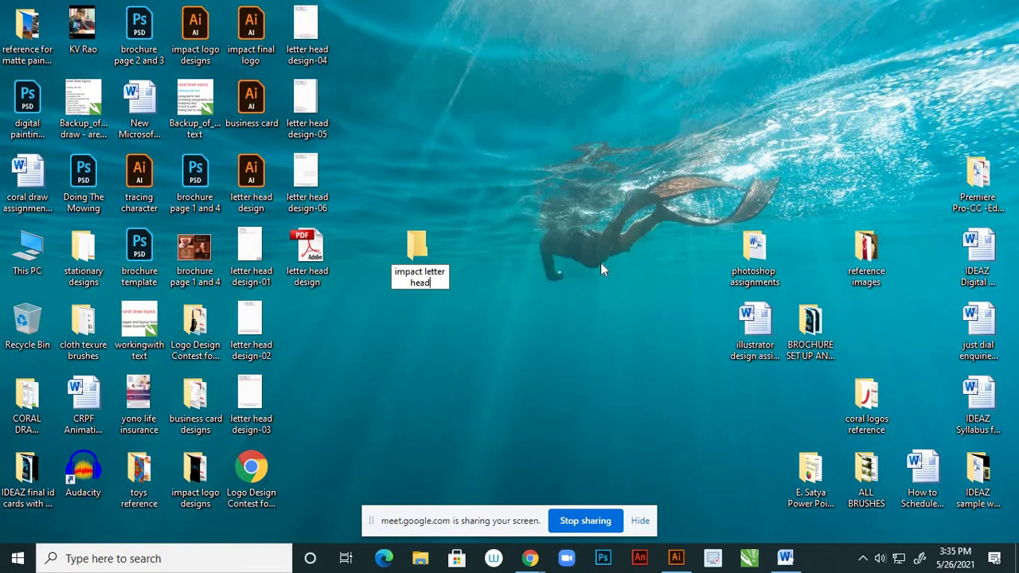
pyautogui.press('Return')
# - Move the exported letterhead JPEG files 01 to 06 and the PDF into the impact letter head folder
pyautogui.moveTo(343, 11); pyautogui.dragTo(422, 259)
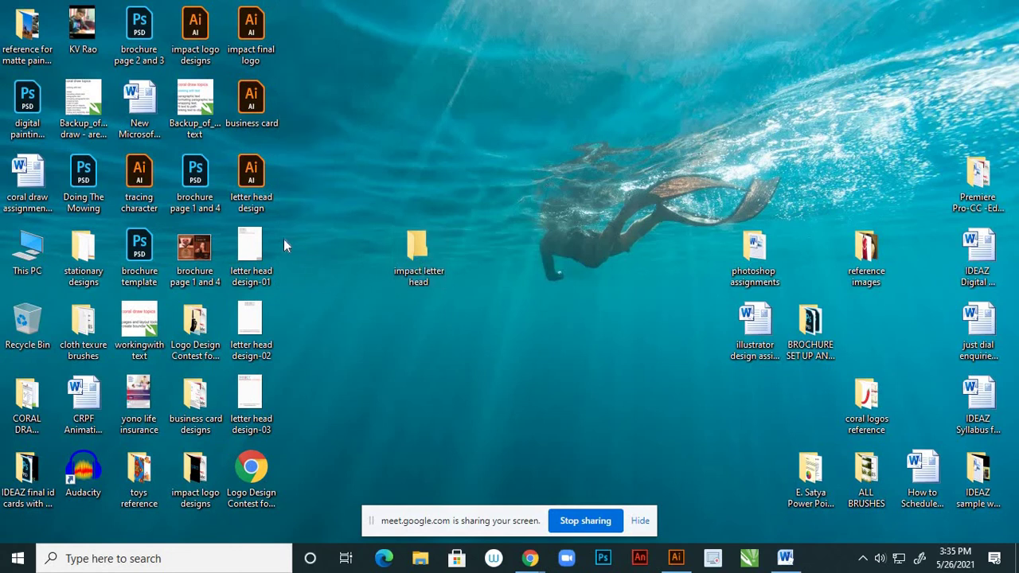
pyautogui.moveTo(286, 355); pyautogui.dragTo(252, 414)
pyautogui.moveTo(259, 250)
pyautogui.mouseDown()
pyautogui.moveTo(421, 263)
pyautogui.moveTo(252, 261)
pyautogui.mouseUp()
# - Open the letter head design PDF from the impact letter head folder in a maximized Adobe Reader window and display its page thumbnails
pyautogui.doubleClick(251, 259)
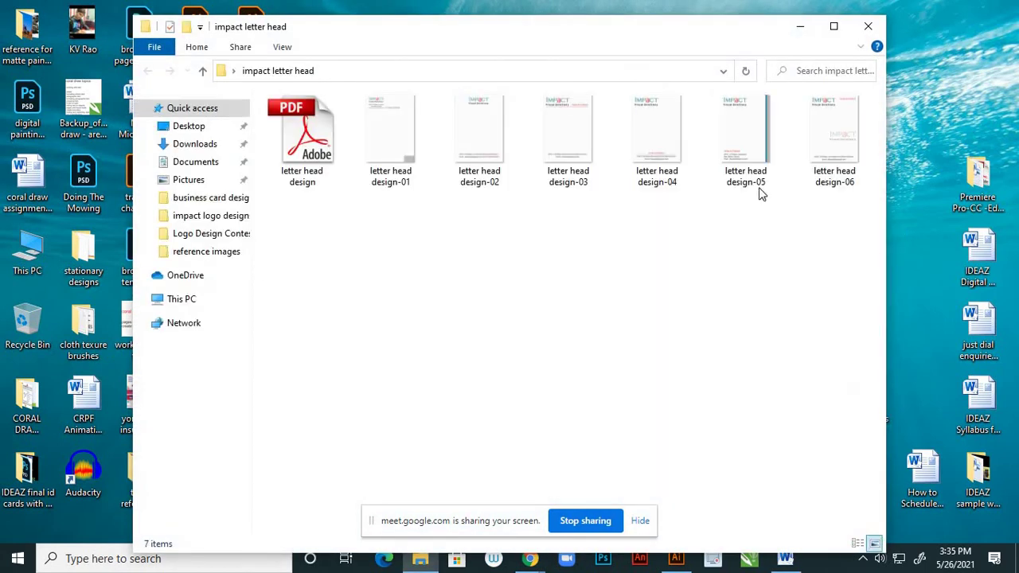
pyautogui.doubleClick(322, 131)
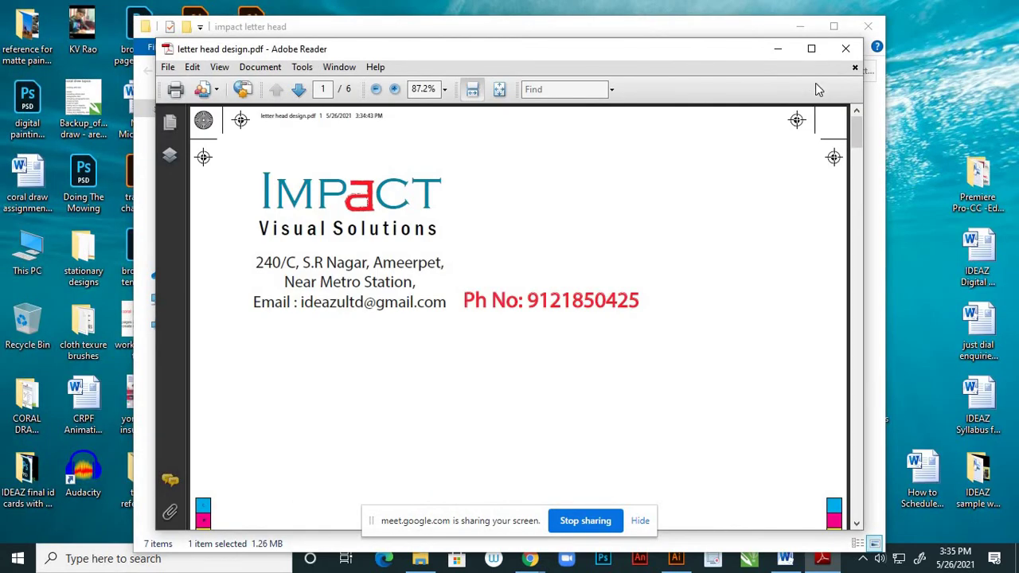
pyautogui.click(812, 49)
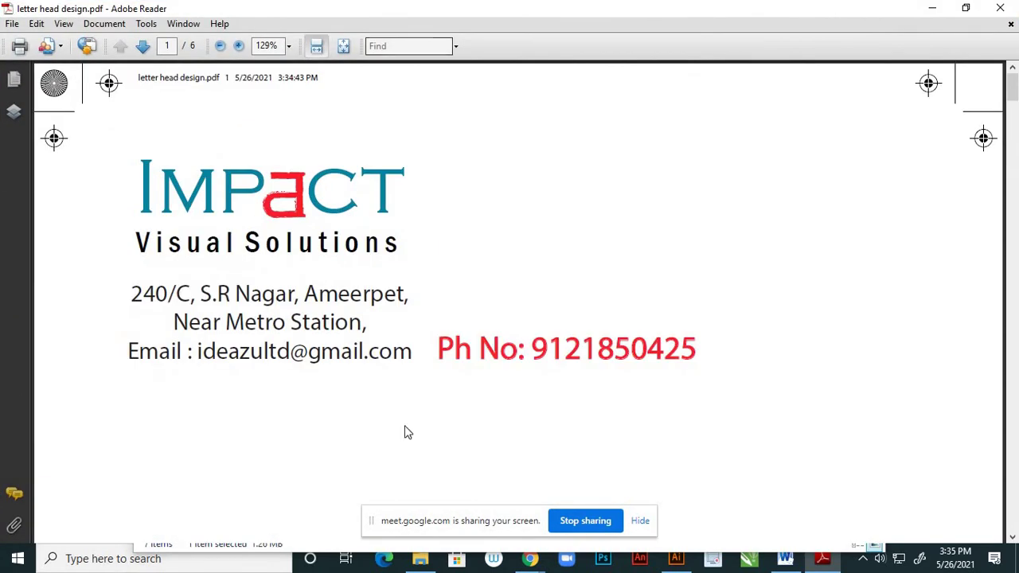
pyautogui.click(24, 83)
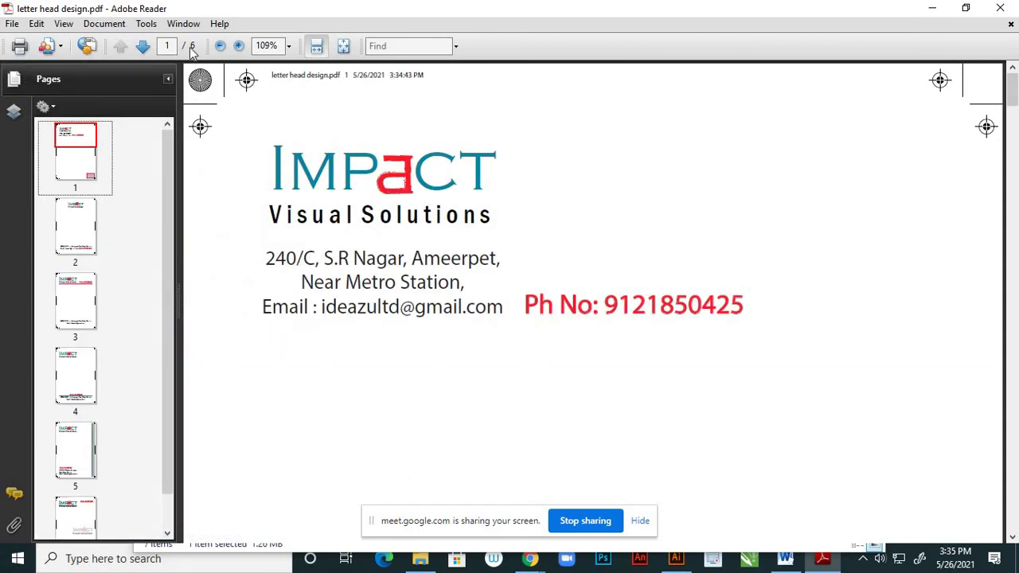
# - Reduce the letterhead PDF's zoom to 75%, 50% and finally 25% to view whole pages with their printer's marks
pyautogui.click(289, 46)
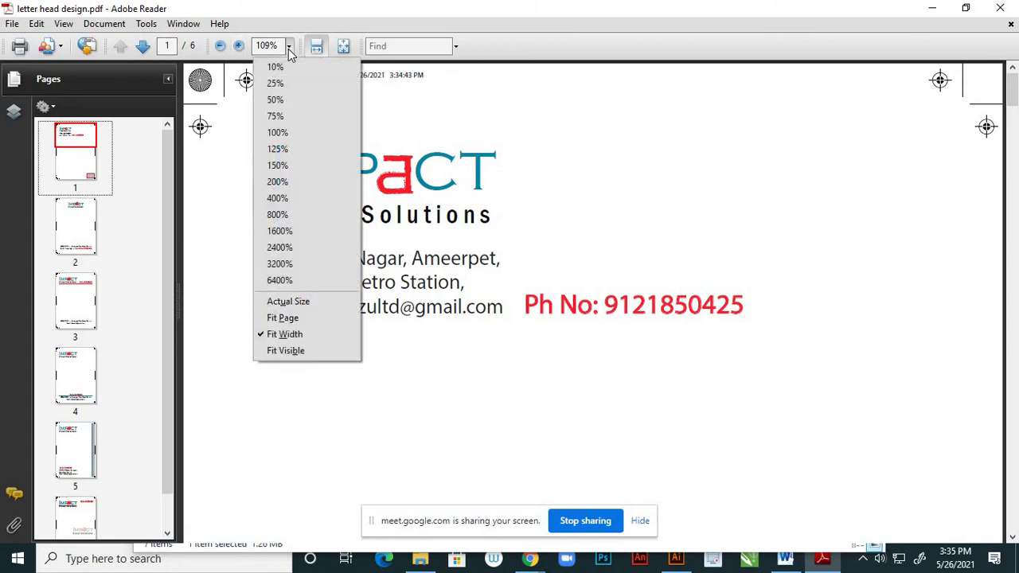
pyautogui.click(289, 118)
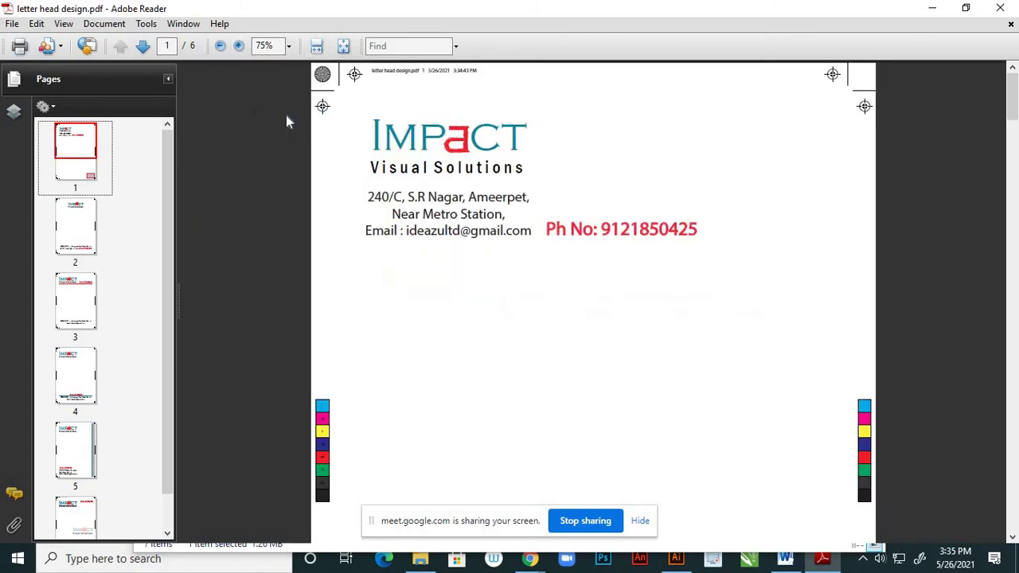
pyautogui.click(289, 46)
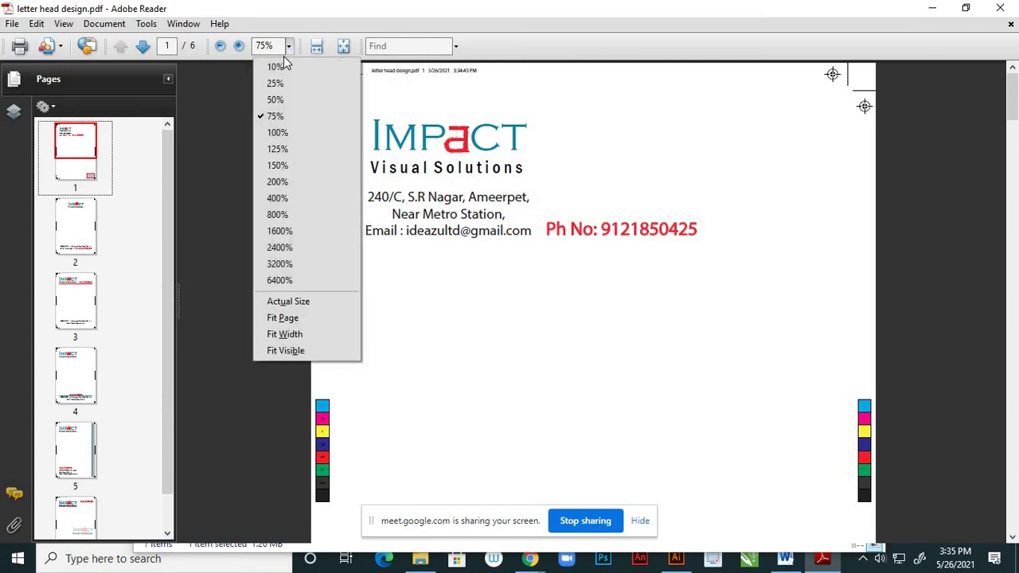
pyautogui.click(277, 100)
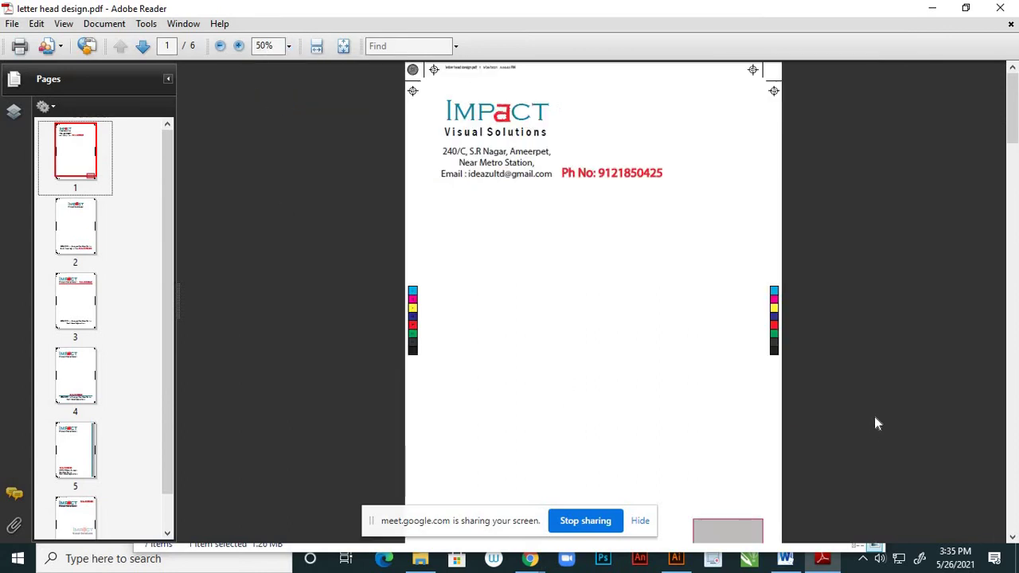
pyautogui.scroll(-2, 868, 347)
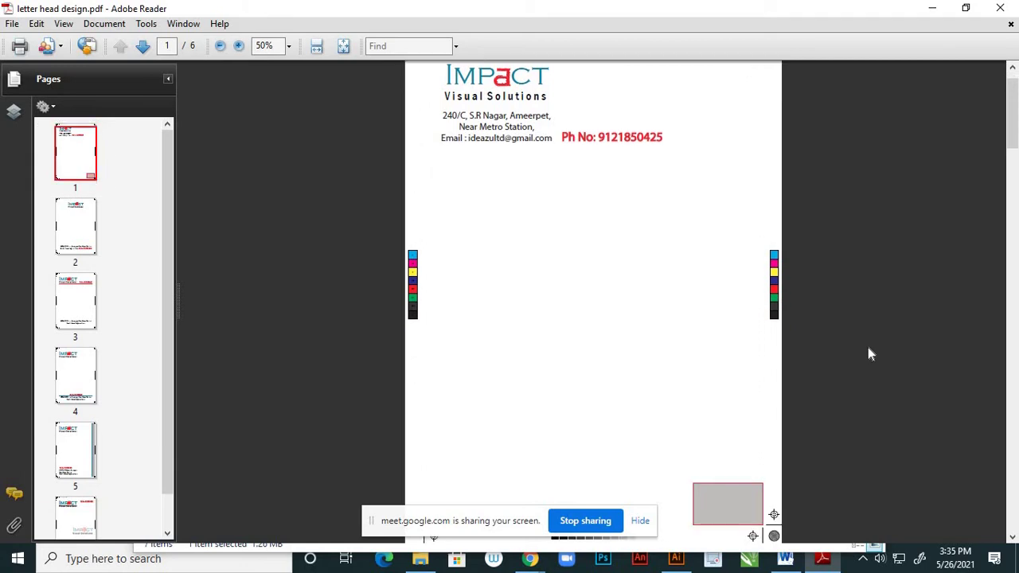
pyautogui.scroll(1, 557, 254)
pyautogui.click(289, 46)
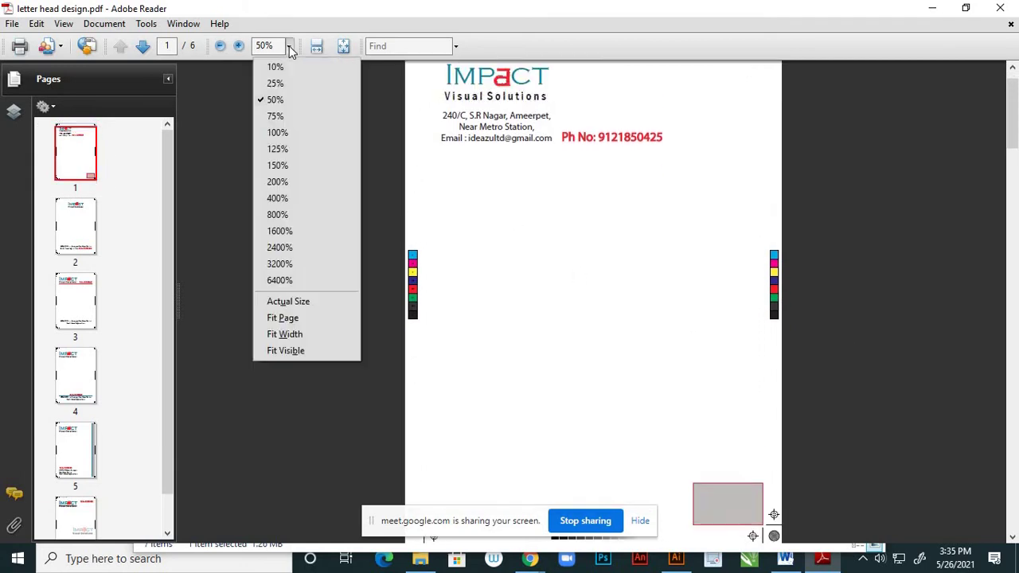
pyautogui.click(276, 83)
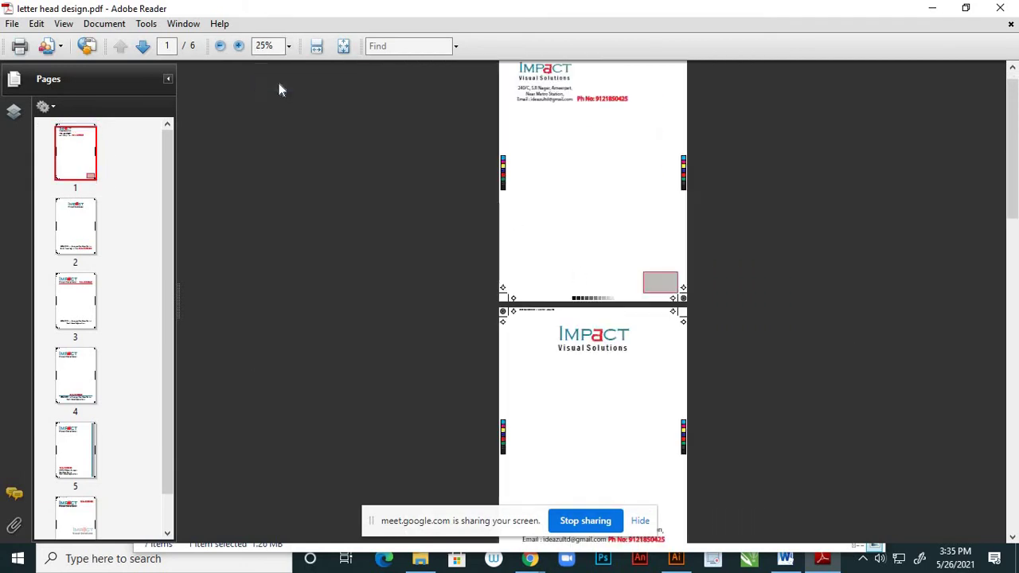
pyautogui.scroll(1, 836, 325)
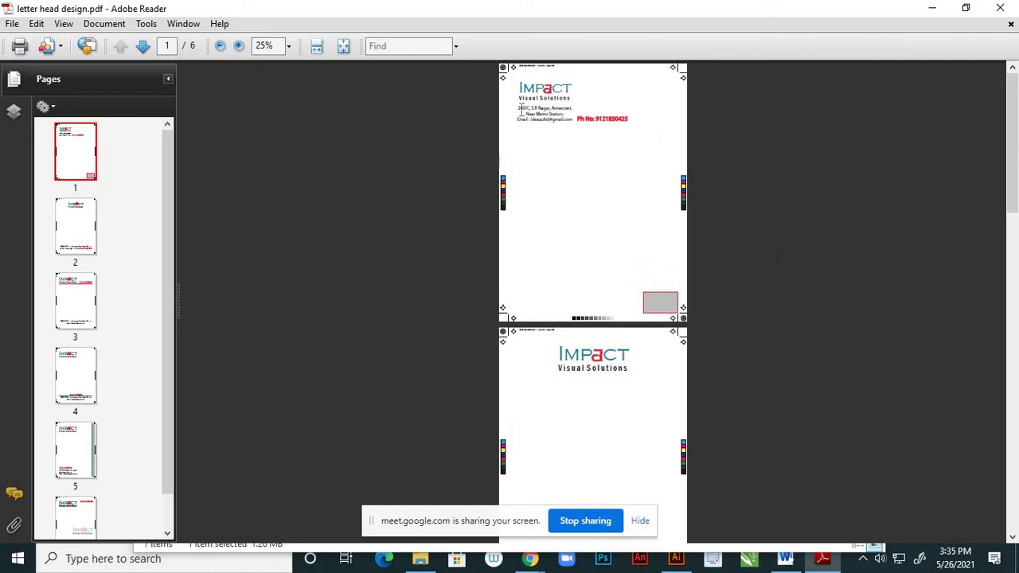
# - Look through the letterhead PDF's pages up to page 6 and close the PDF
pyautogui.scroll(-6, 605, 238)
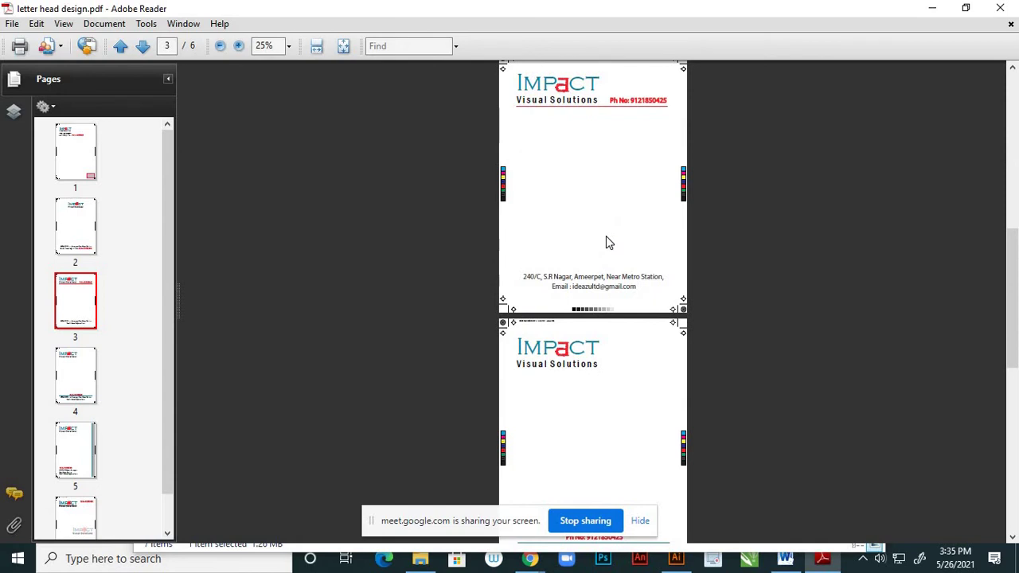
pyautogui.scroll(-6, 606, 237)
pyautogui.scroll(-3, 612, 247)
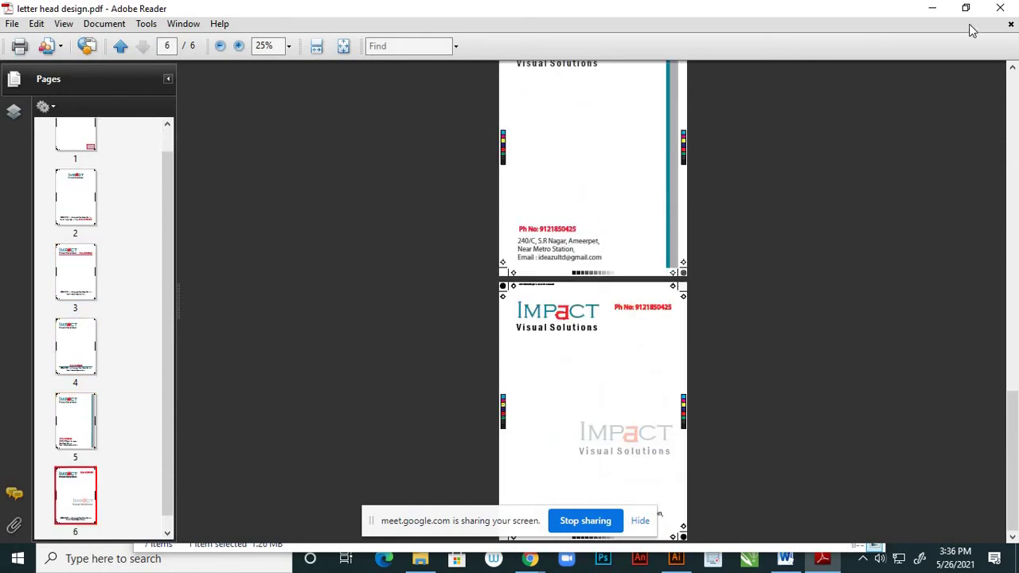
pyautogui.click(1000, 11)
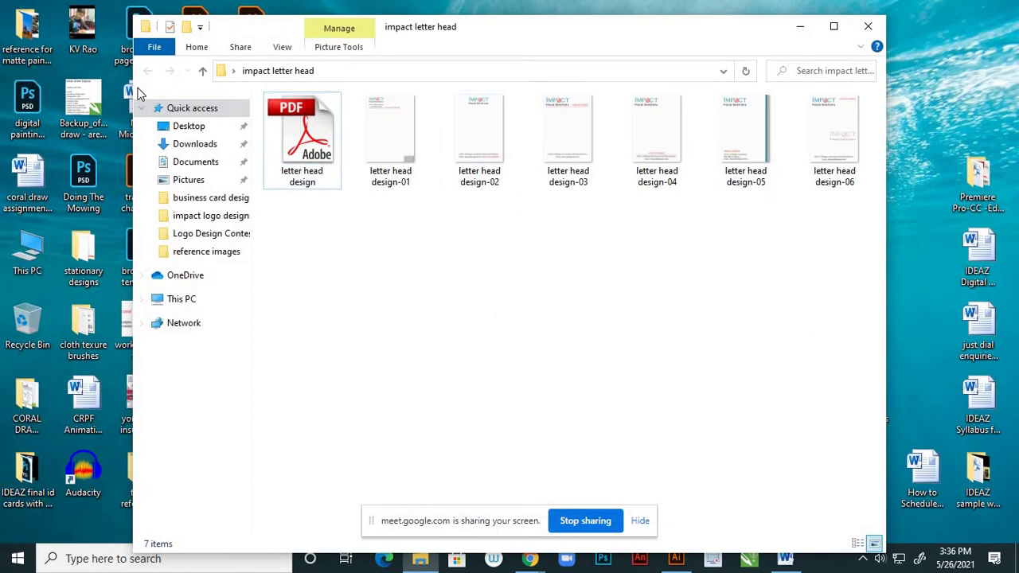
# - View the exported JPEGs letter head design-01 to 06 in turn, and close the image viewer and the impact letter head folder
pyautogui.click(501, 143)
pyautogui.click(393, 153)
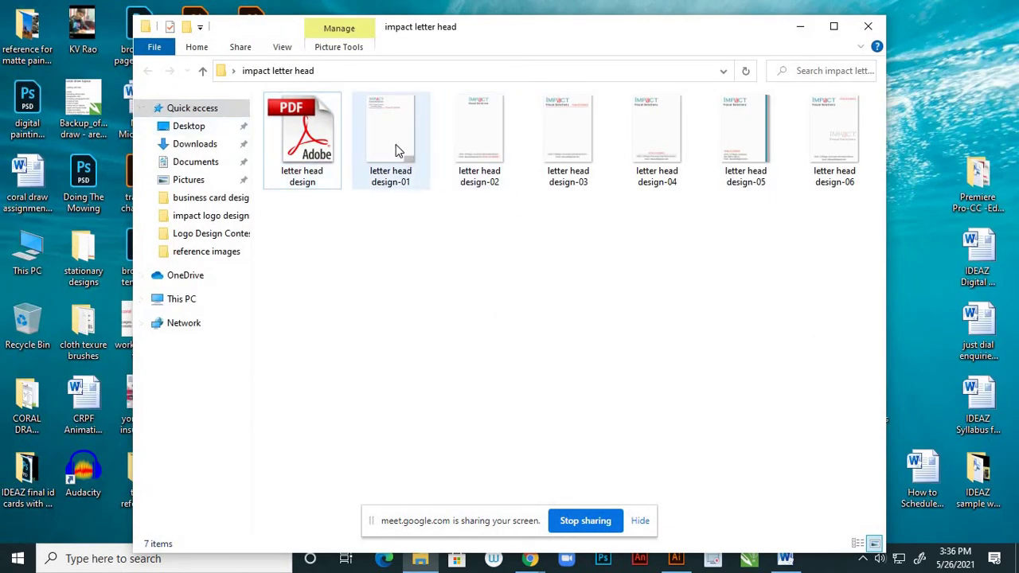
pyautogui.doubleClick(398, 151)
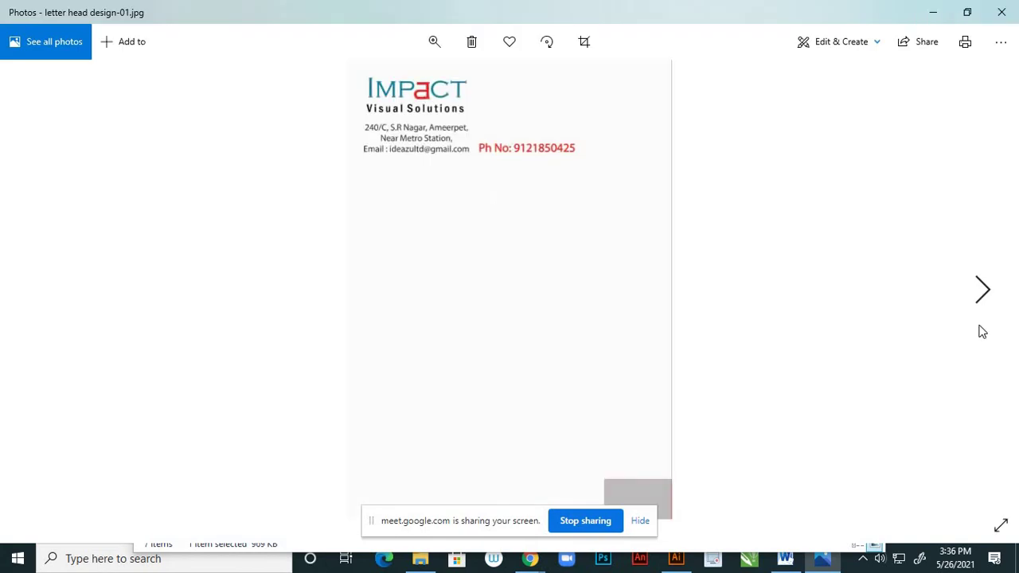
pyautogui.click(987, 293)
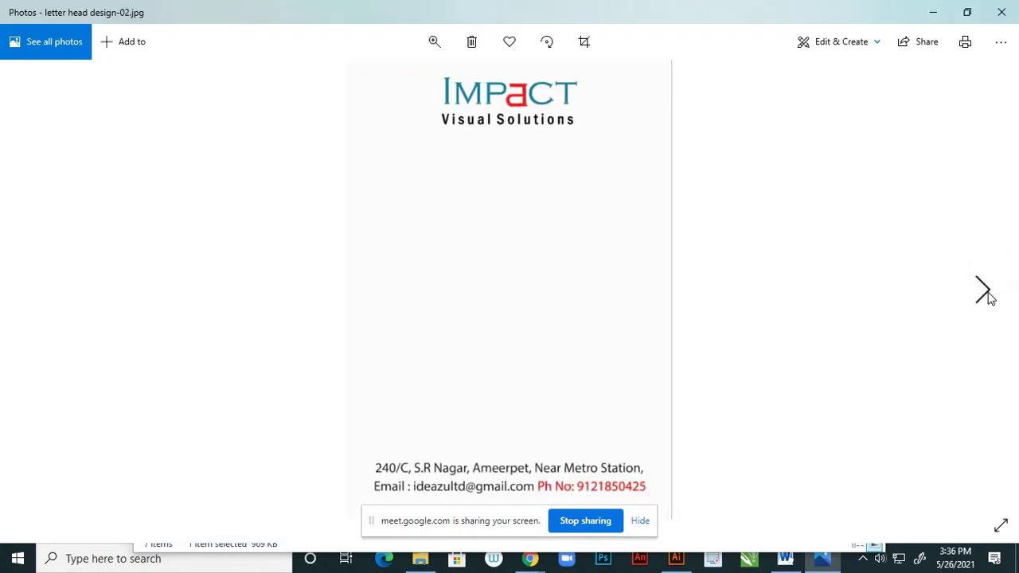
pyautogui.click(987, 293)
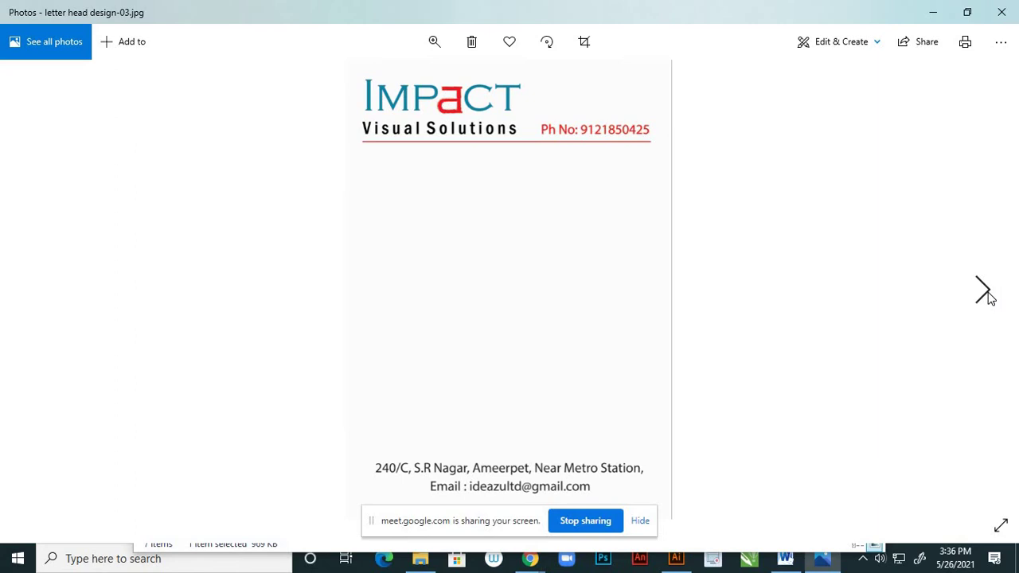
pyautogui.click(986, 293)
pyautogui.click(986, 293)
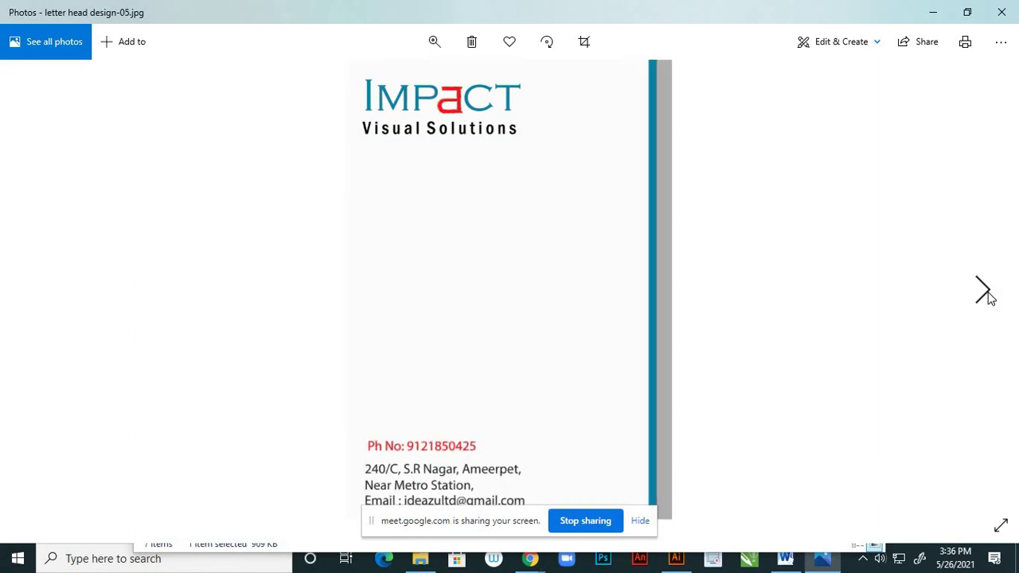
pyautogui.click(987, 295)
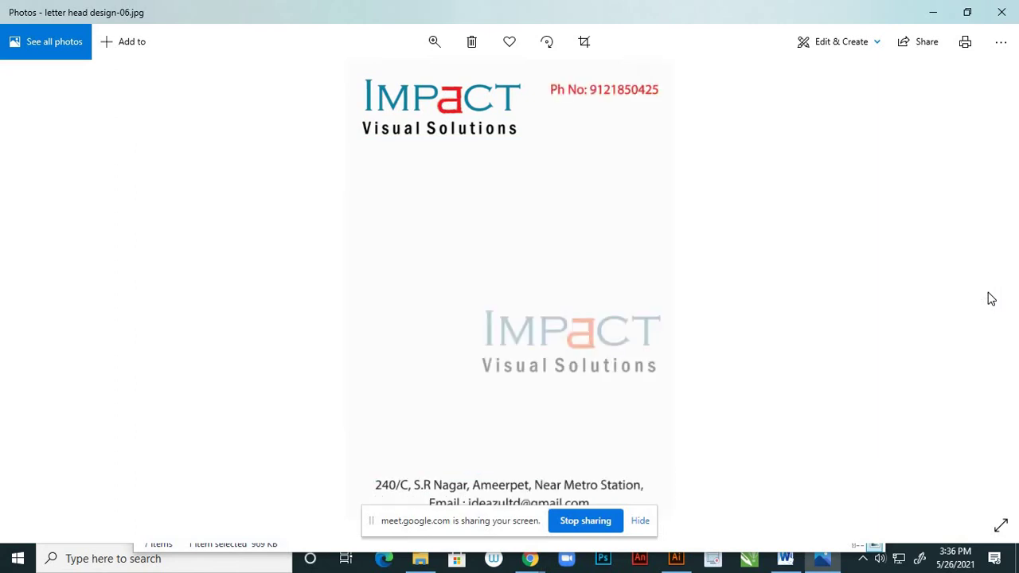
pyautogui.click(1001, 12)
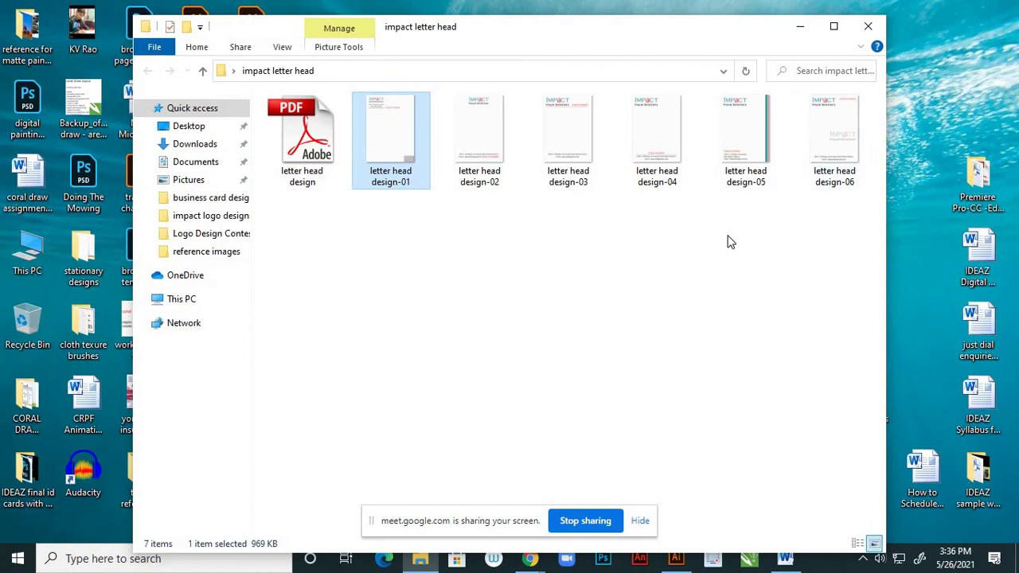
pyautogui.click(868, 26)
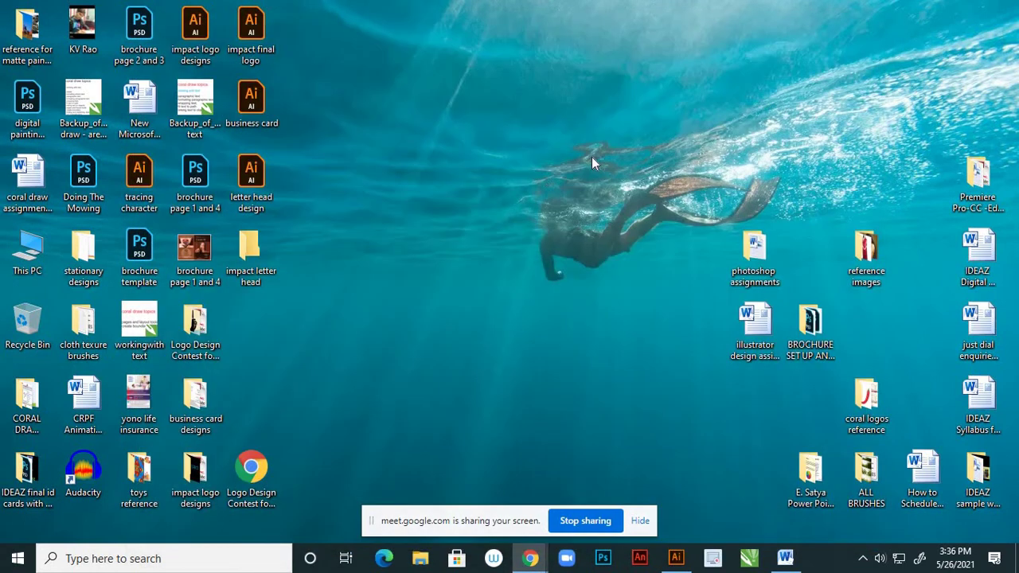
# - Check the envelope design size in the Word list of Illustrator design assignments and return to Illustrator
pyautogui.click(676, 558)
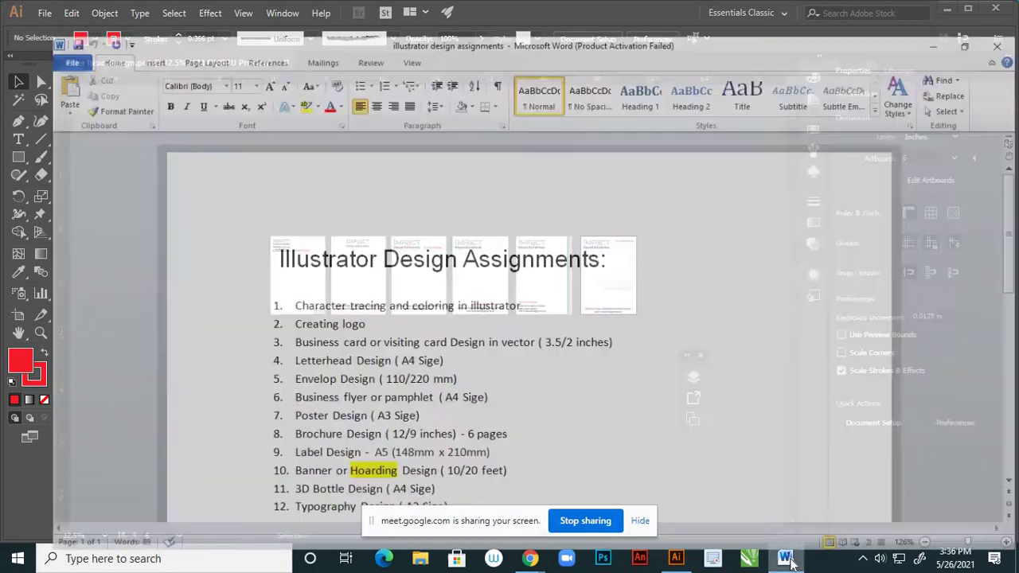
pyautogui.click(786, 558)
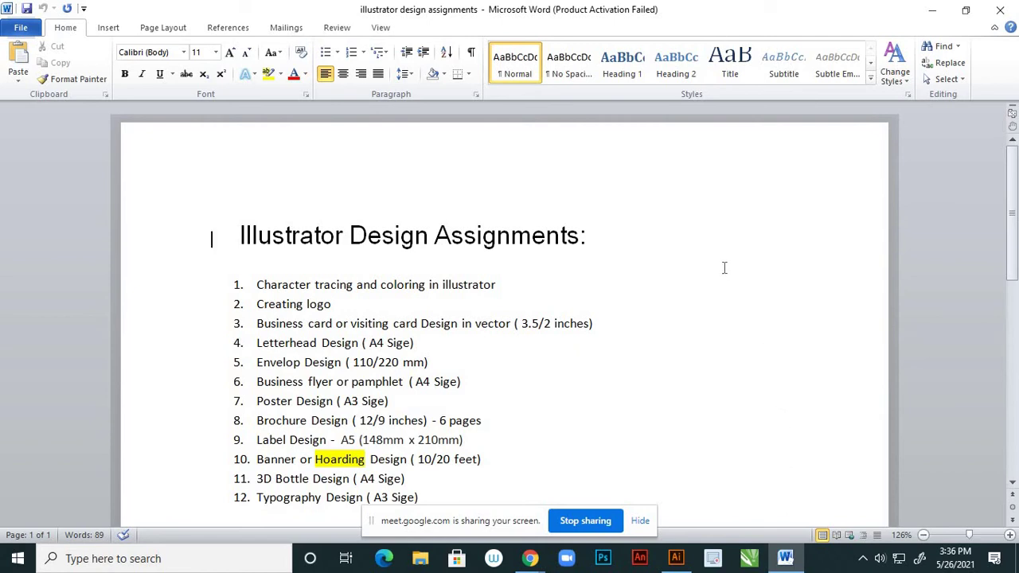
pyautogui.click(933, 16)
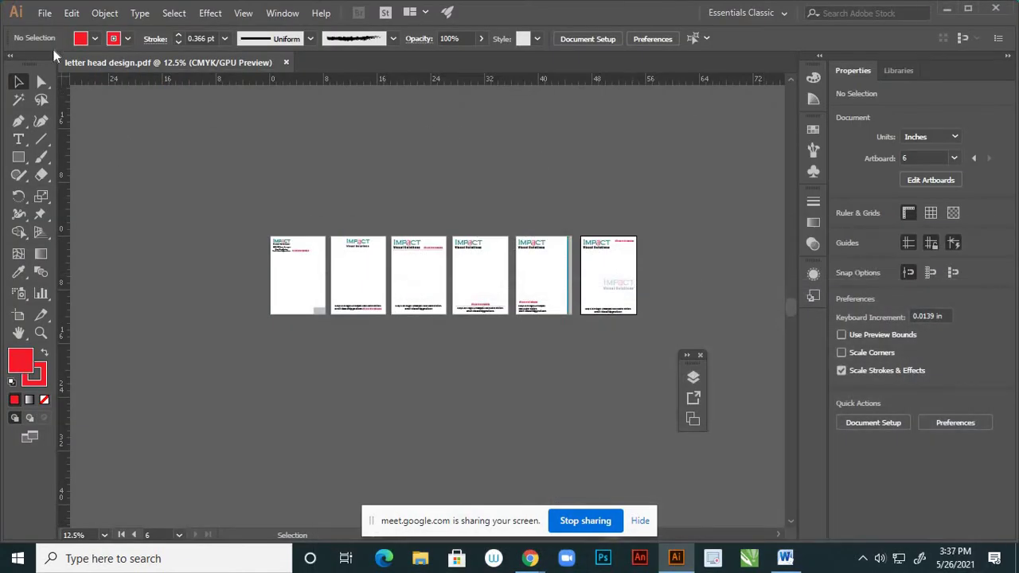
# - Start a new document and name it "envelop cover design"
pyautogui.click(46, 13)
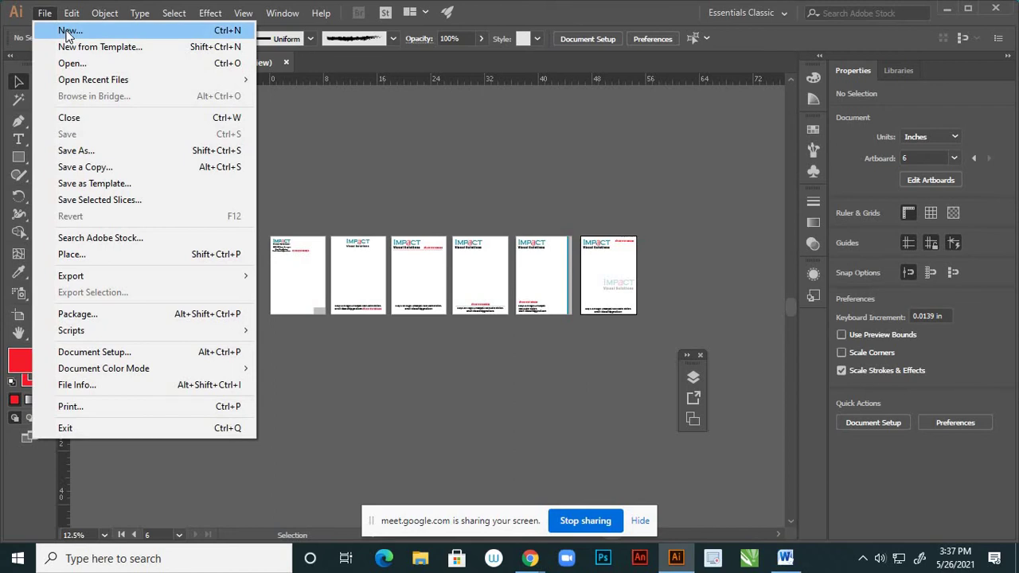
pyautogui.click(68, 31)
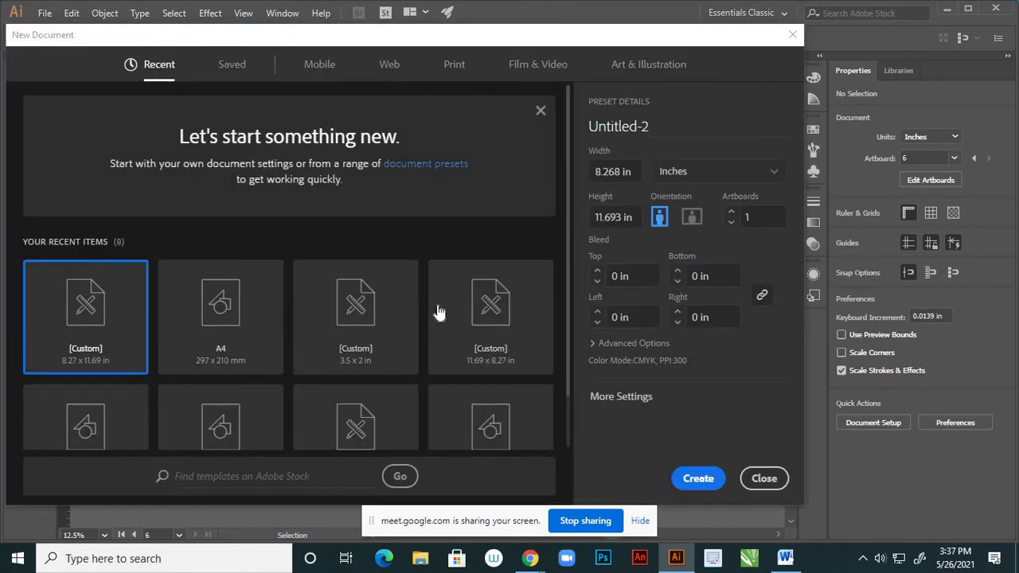
pyautogui.moveTo(653, 126); pyautogui.dragTo(574, 118)
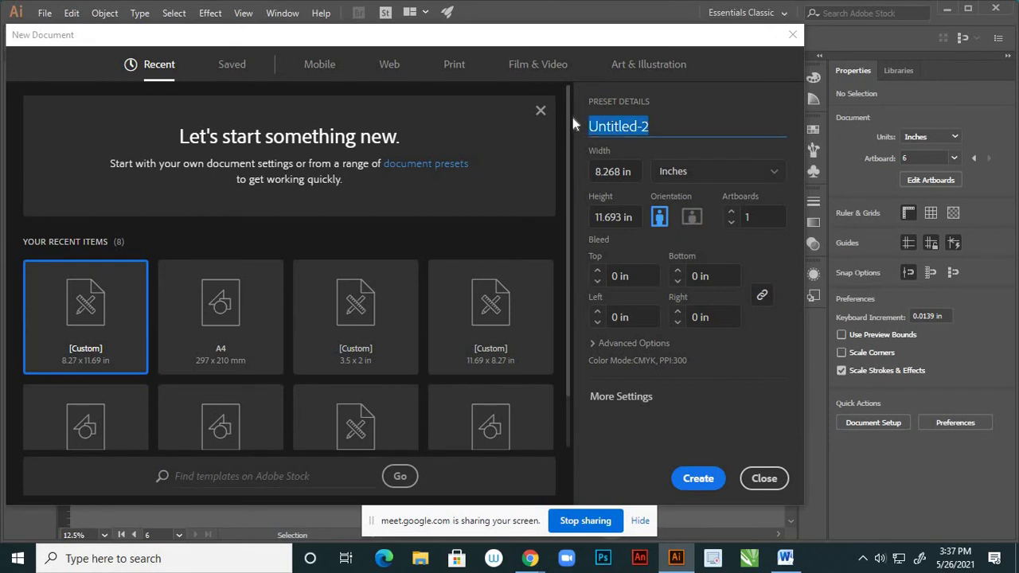
pyautogui.write('en')
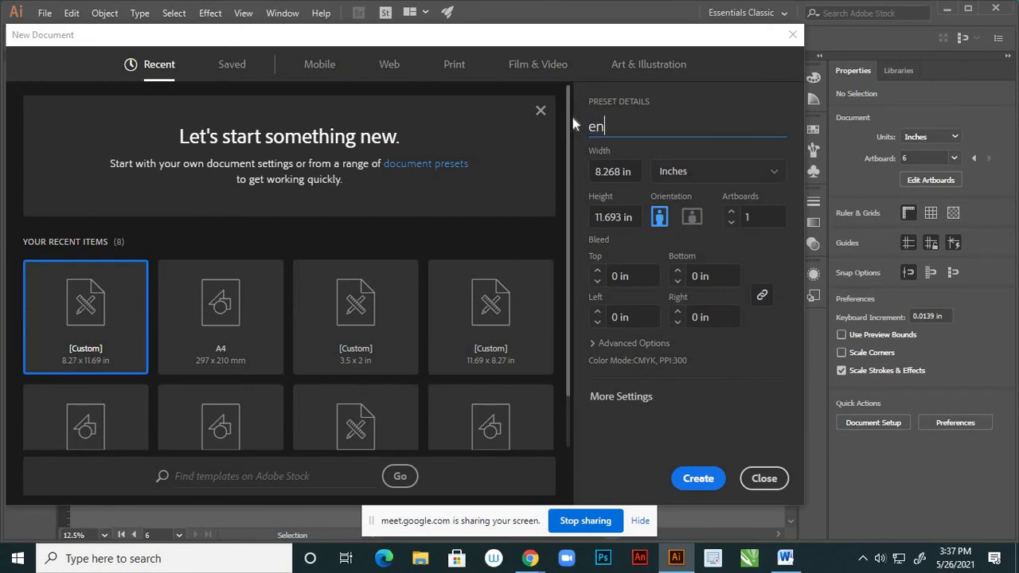
pyautogui.write('velop cover design')
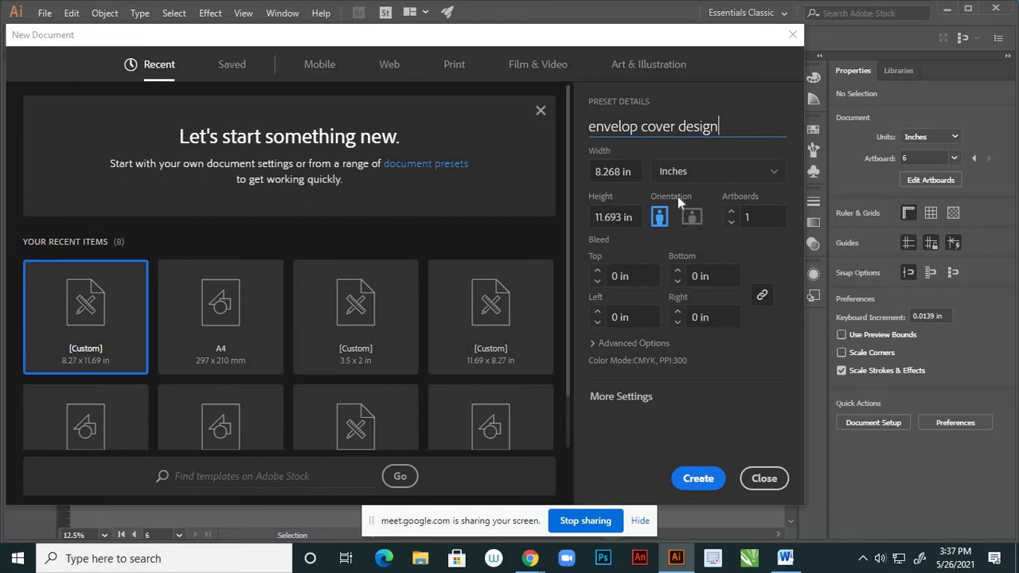
# - Set the new document's units to millimeters, width to 220 mm and height to 110 mm, and create it
pyautogui.press('Tab')
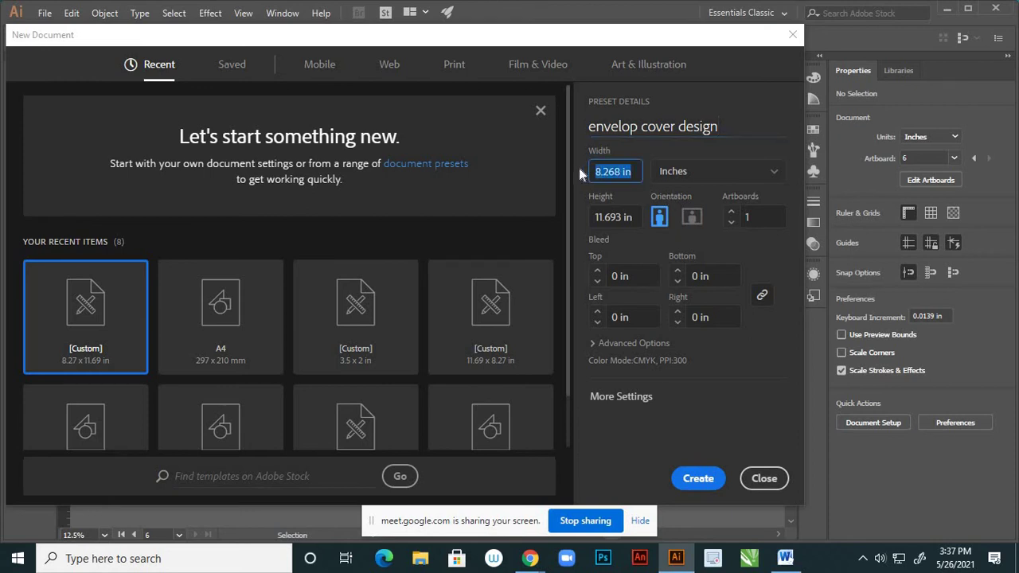
pyautogui.click(776, 173)
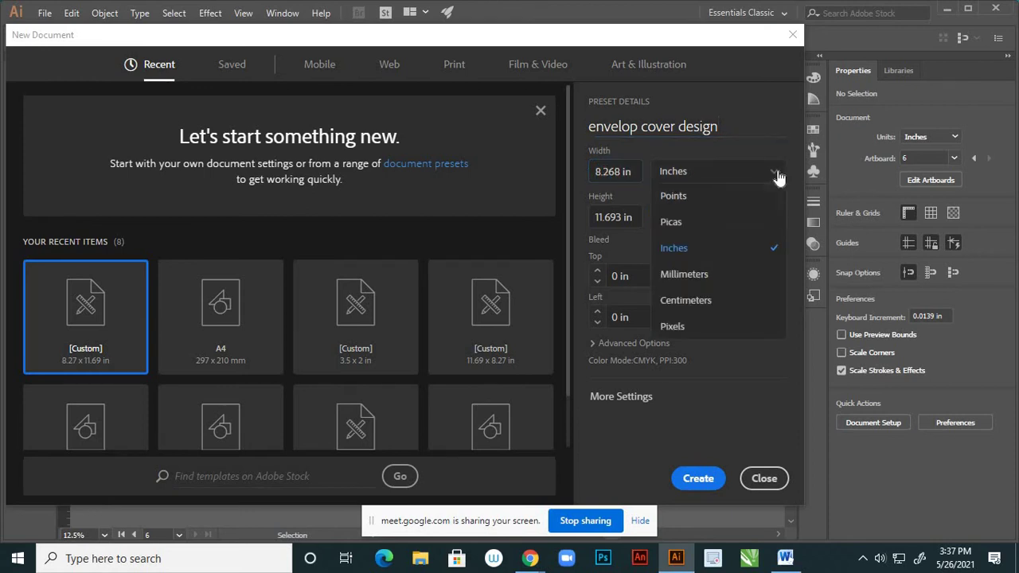
pyautogui.click(644, 273)
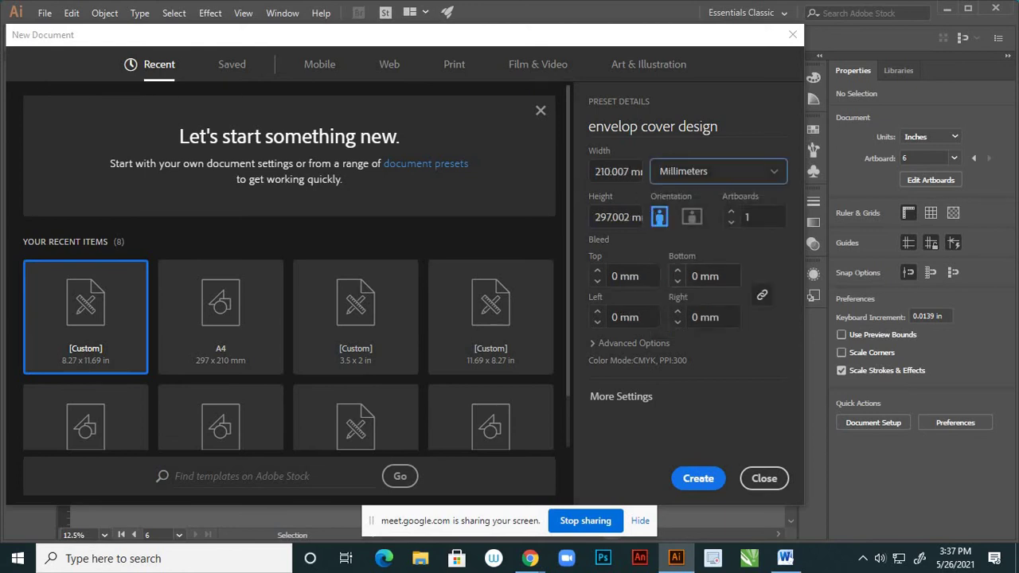
pyautogui.hotkey('shift', 'Tab')
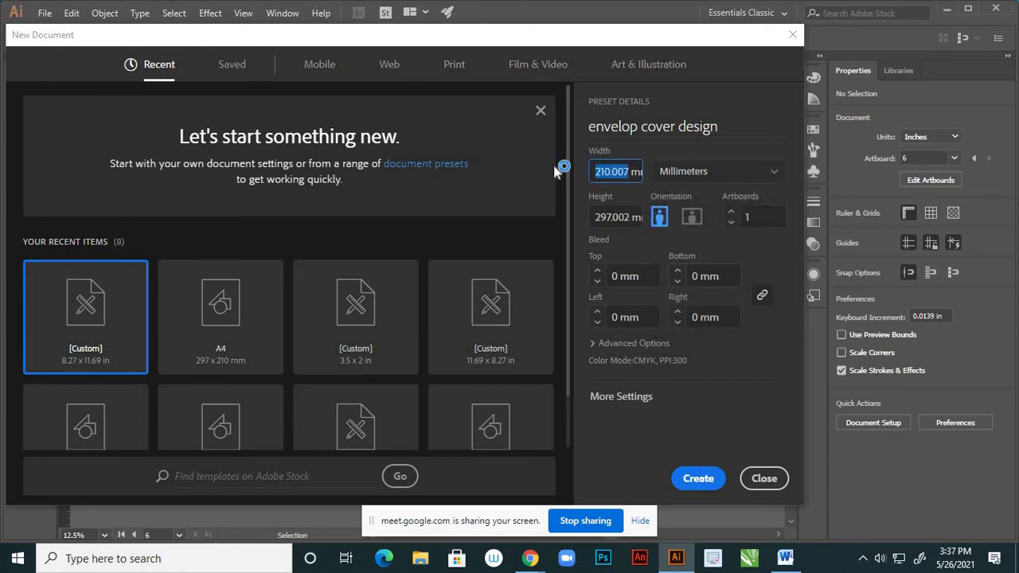
pyautogui.write('220')
pyautogui.press('Tab')
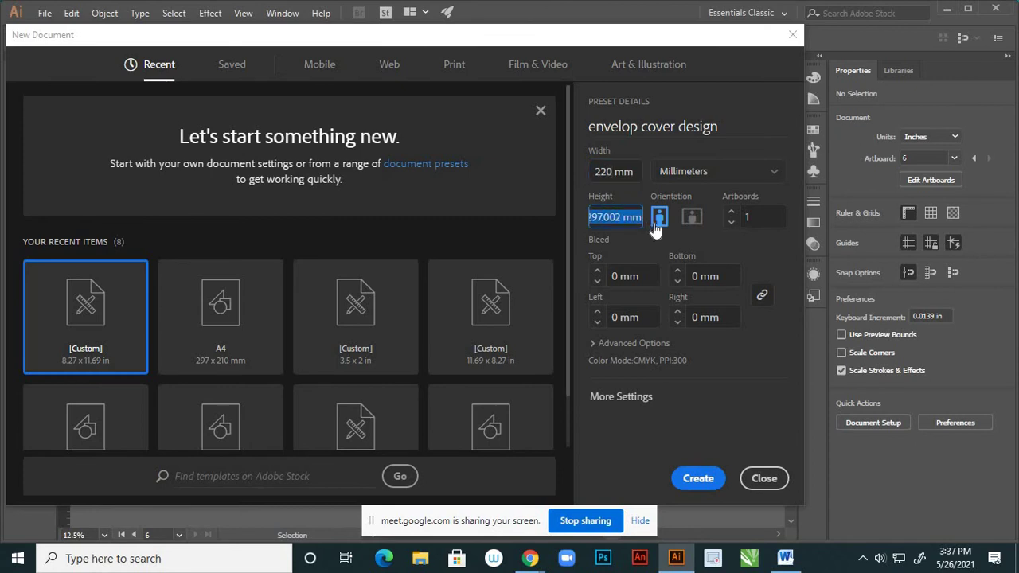
pyautogui.write('110')
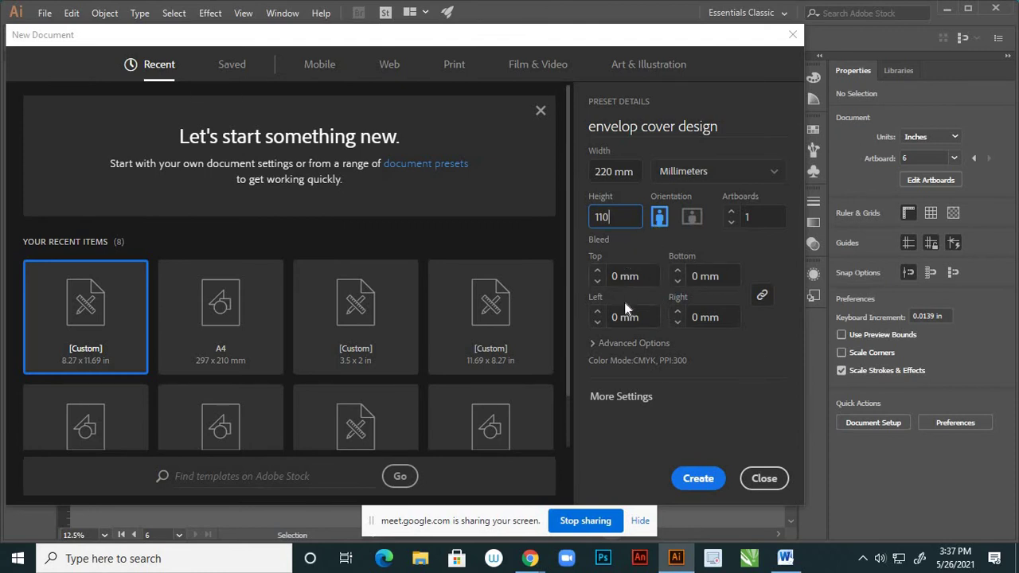
pyautogui.click(697, 480)
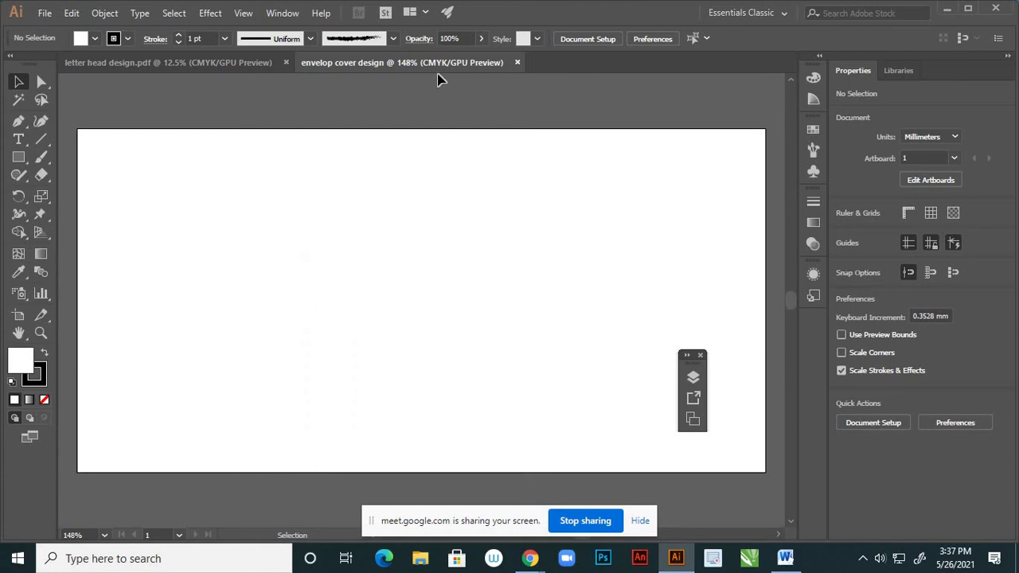
# - View the envelope artboard at actual size and examine the letterhead designs in letter head design.pdf for artwork to reuse
pyautogui.click(246, 14)
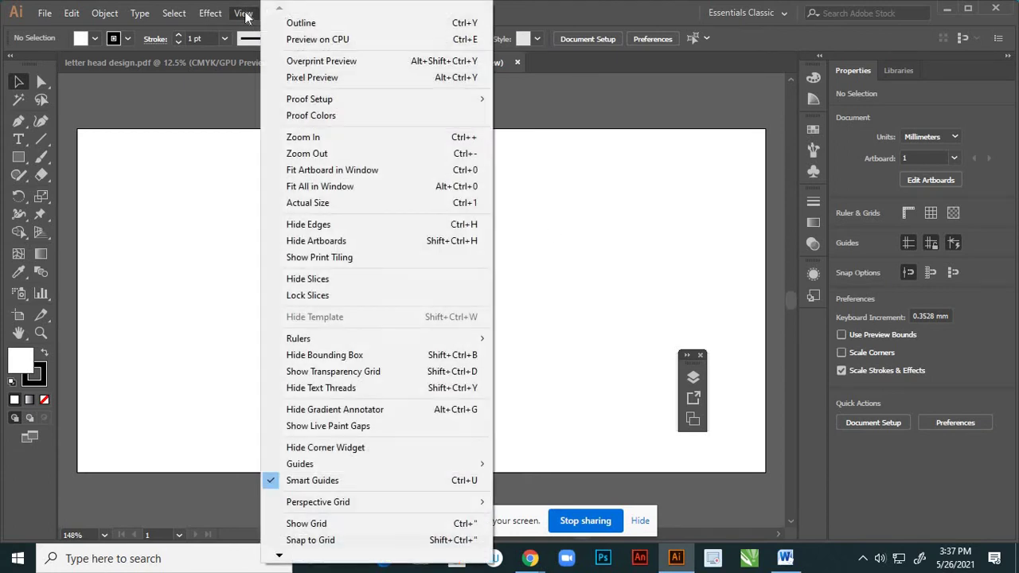
pyautogui.click(278, 205)
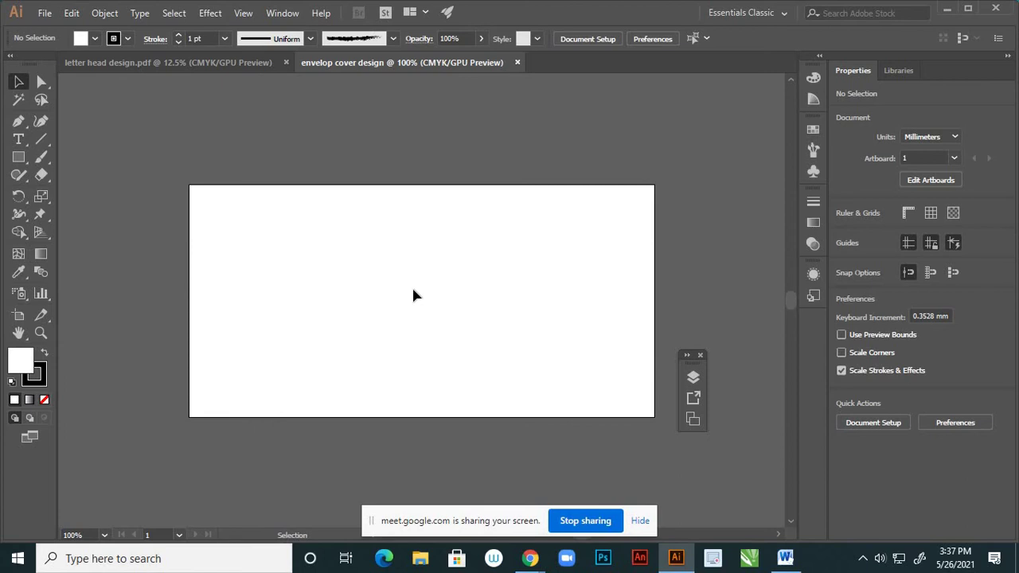
pyautogui.click(238, 63)
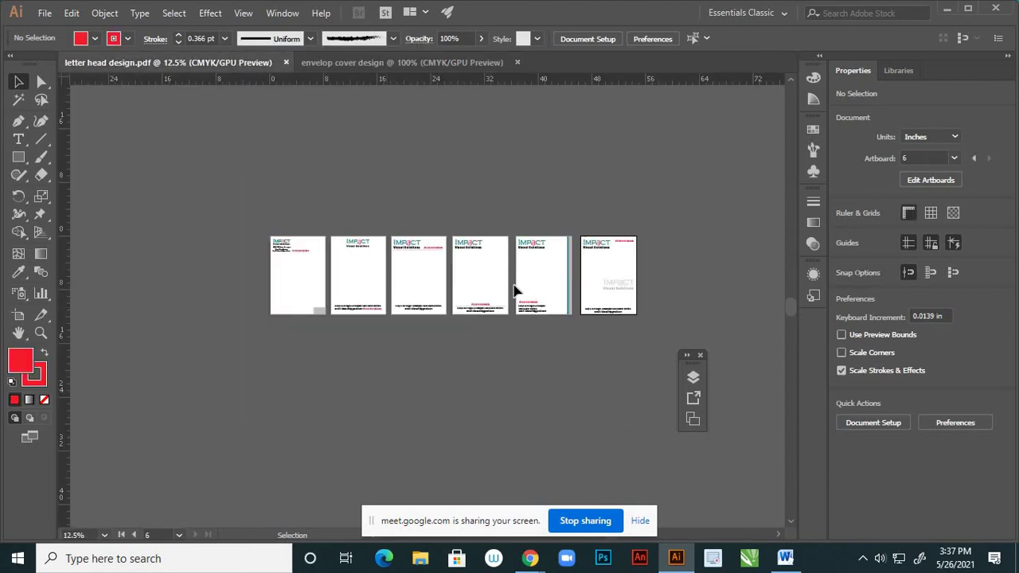
pyautogui.scroll(3, 411, 255)
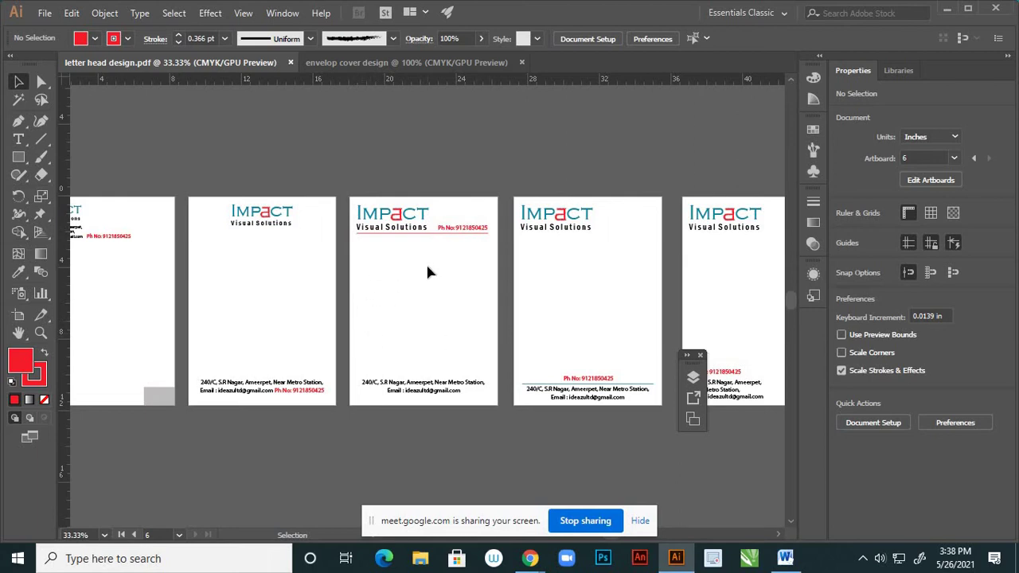
pyautogui.click(419, 64)
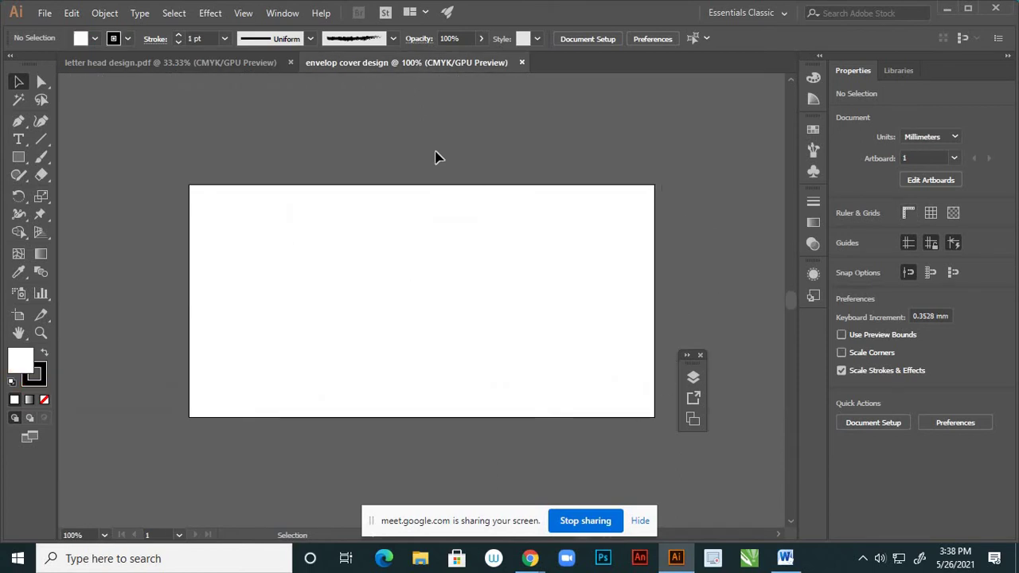
pyautogui.click(240, 66)
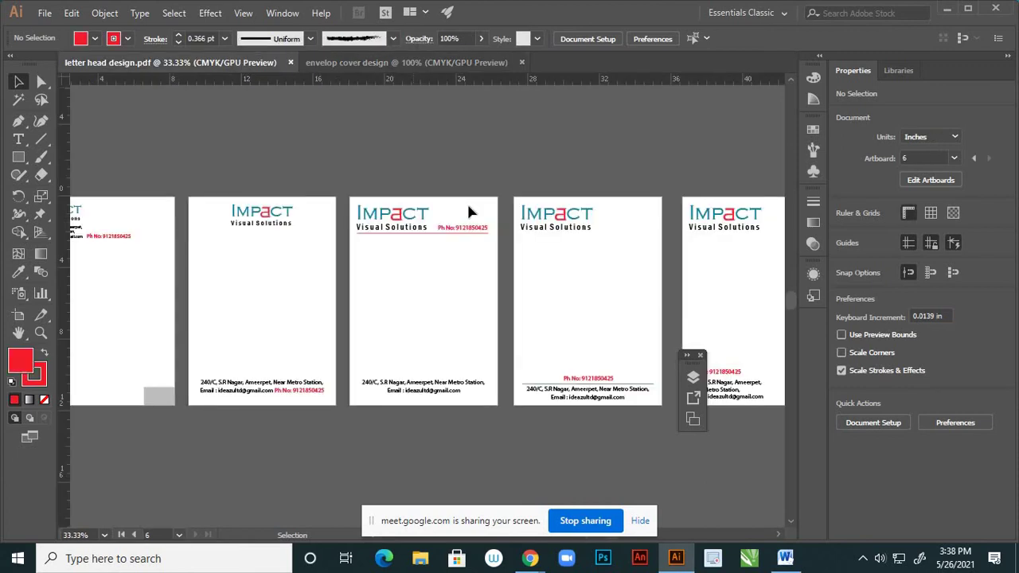
pyautogui.scroll(-1, 439, 216)
pyautogui.scroll(1, 629, 239)
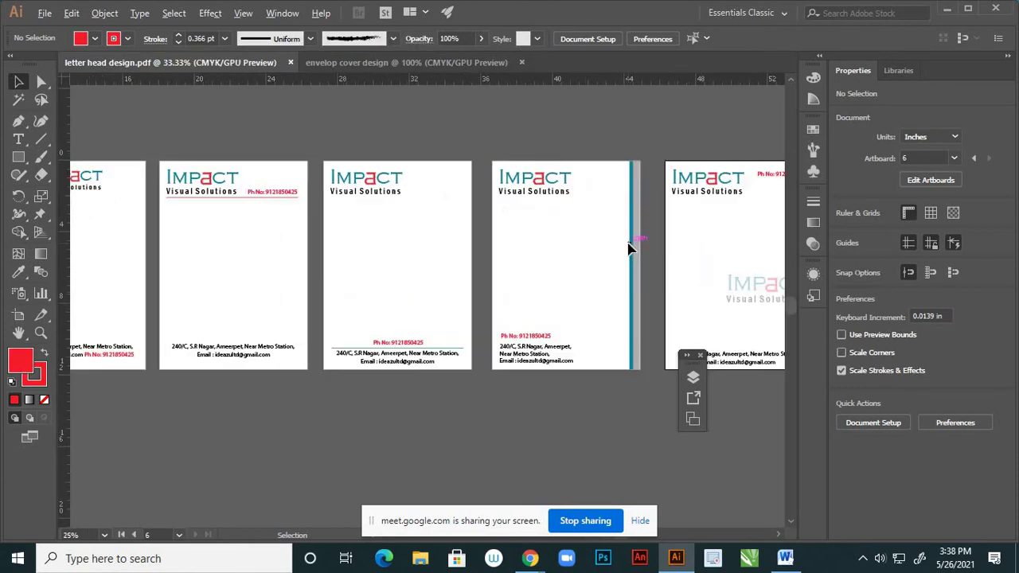
pyautogui.scroll(-1, 625, 241)
pyautogui.scroll(2, 603, 232)
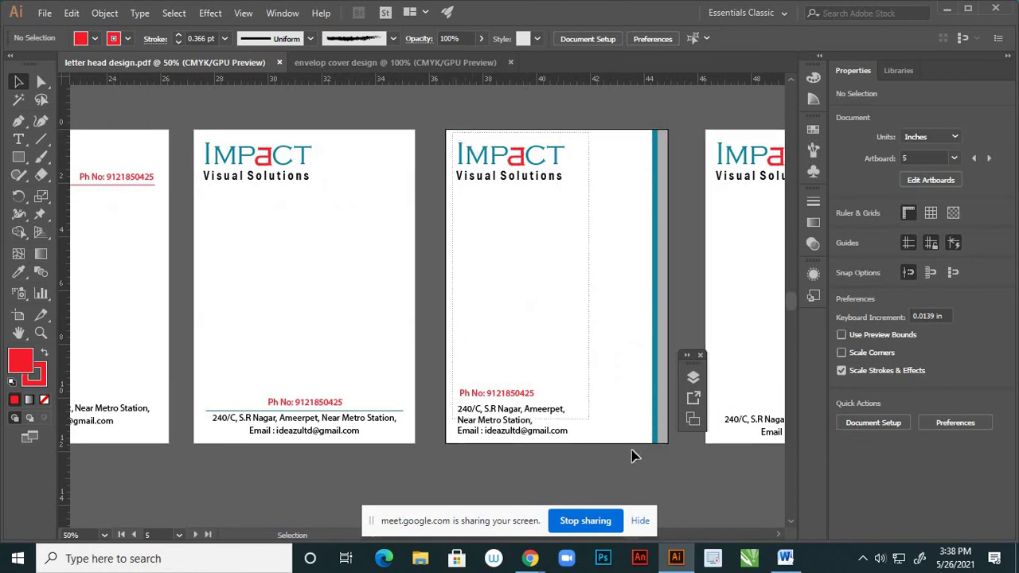
pyautogui.scroll(-2, 531, 270)
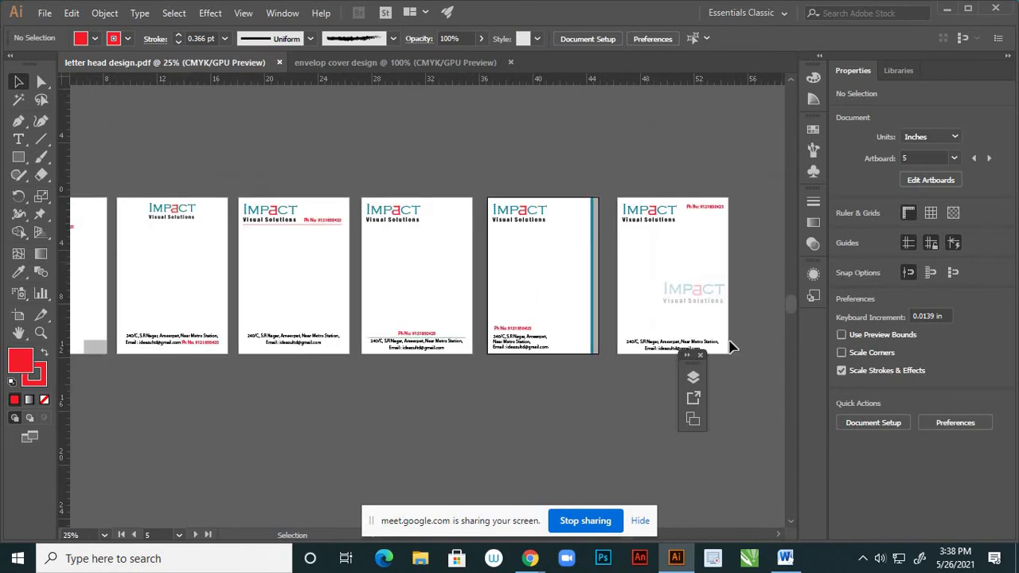
# - Rename the letterhead document's Layer 6 as 6 and lock it, leaving layer 5 unlocked
pyautogui.click(692, 368)
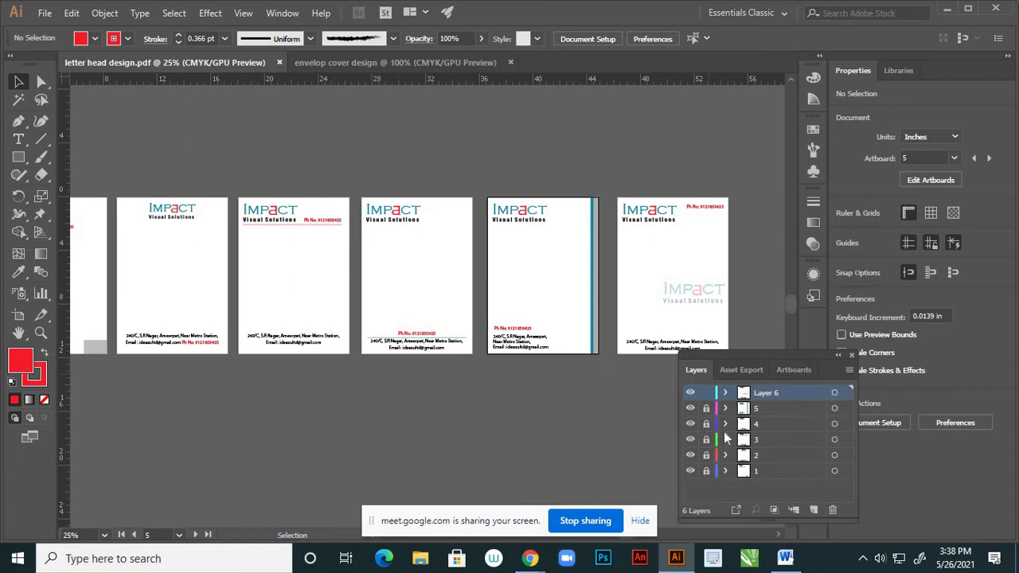
pyautogui.click(690, 408)
pyautogui.click(690, 409)
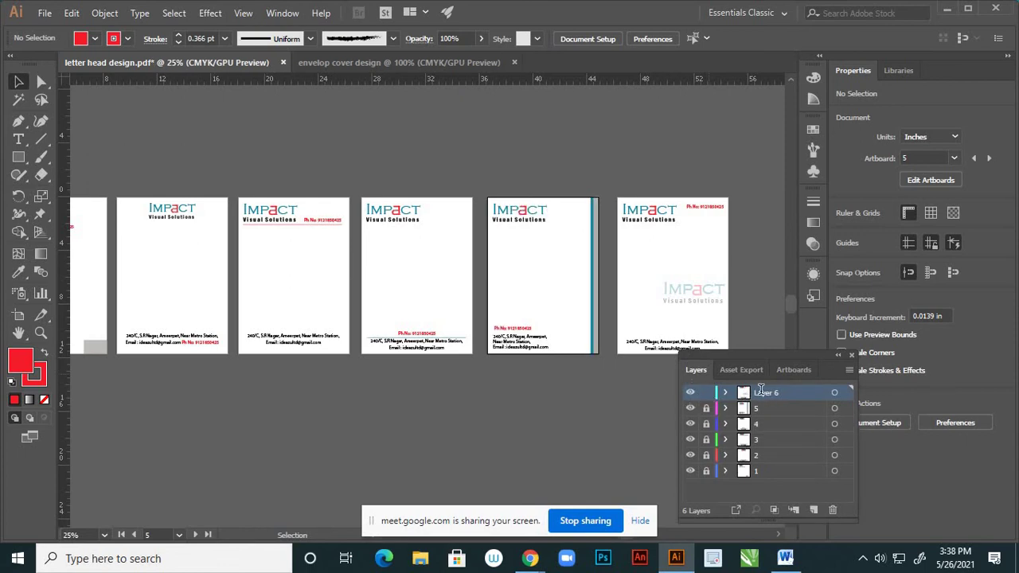
pyautogui.doubleClick(762, 392)
pyautogui.write('6')
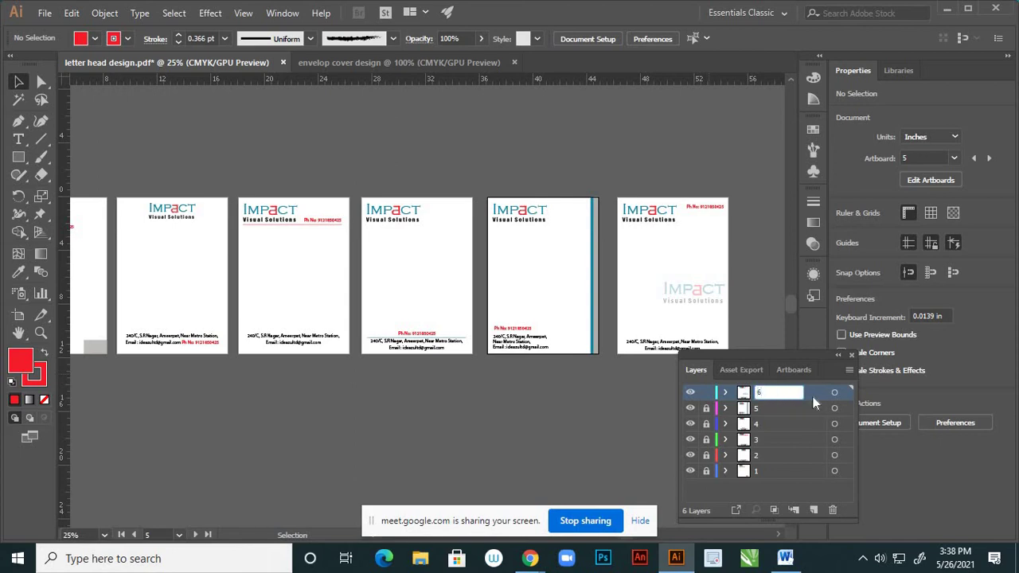
pyautogui.press('Return')
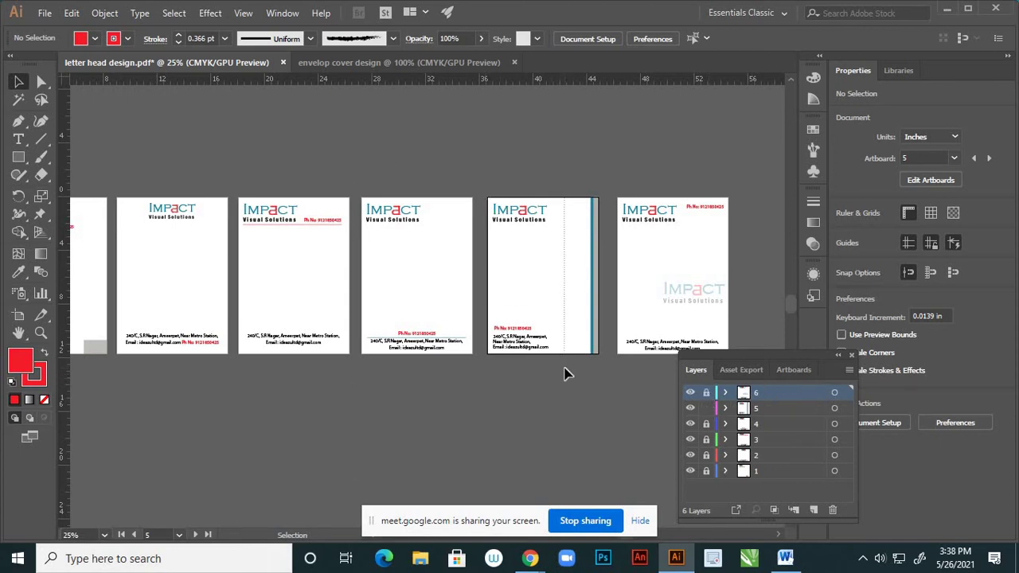
# - Copy all the logo and contact artwork on layer 5 of the letterhead document and lock the layer again
pyautogui.hotkey('ctrl', 'a')
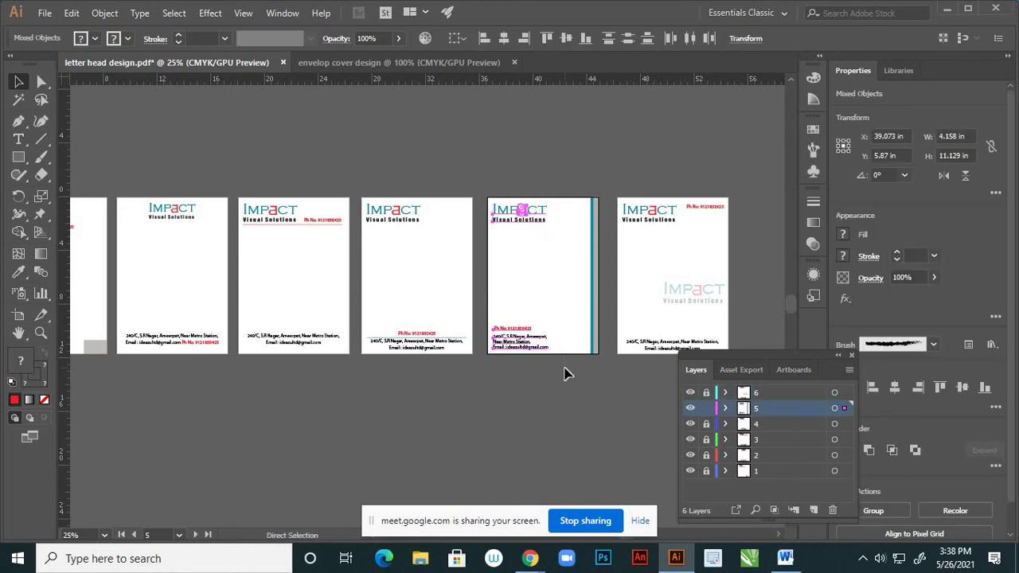
pyautogui.press('v')
pyautogui.click(707, 410)
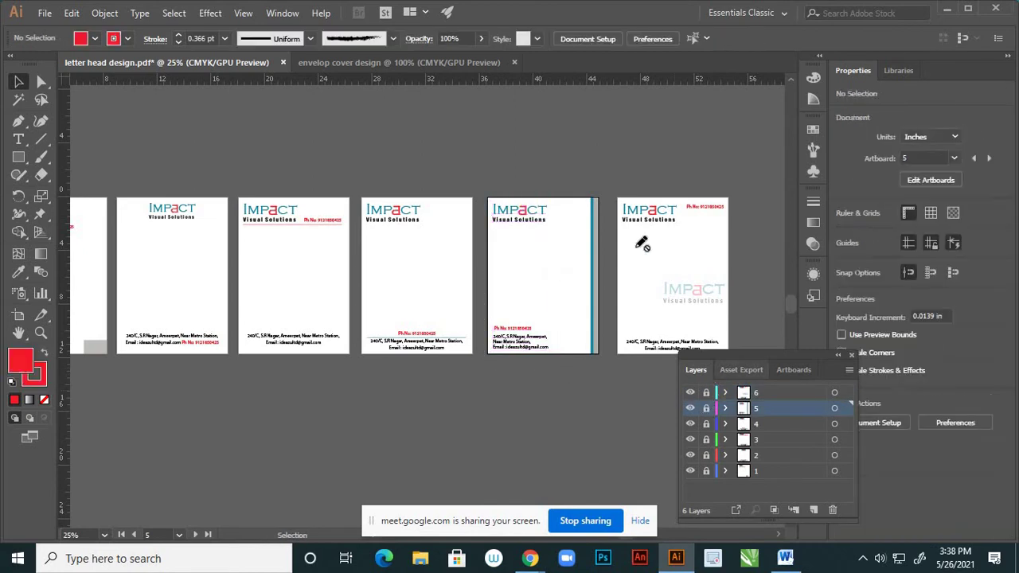
pyautogui.click(839, 356)
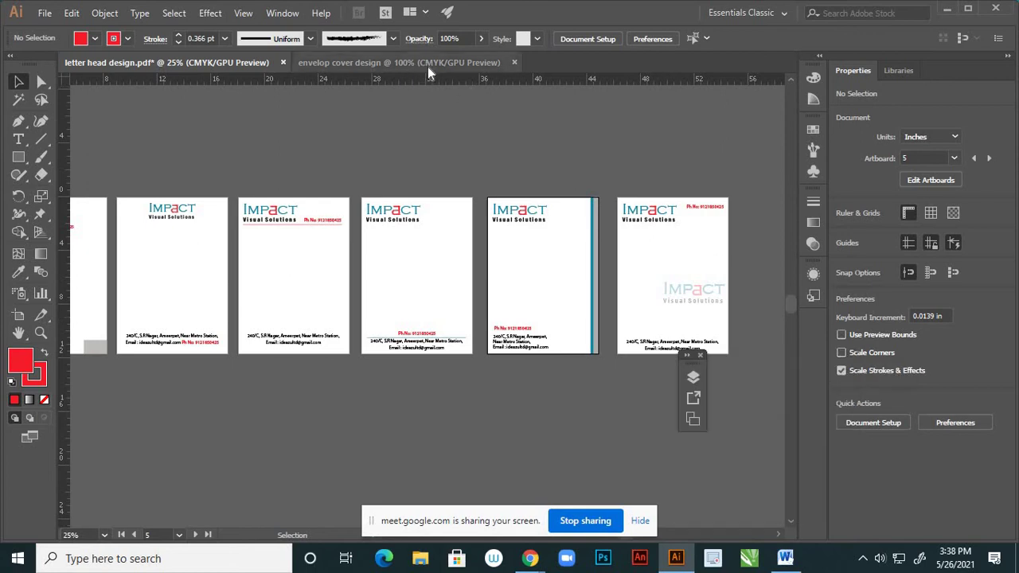
# - Paste the copied logo, phone number and address text into the envelop cover design document and deselect it
pyautogui.click(429, 65)
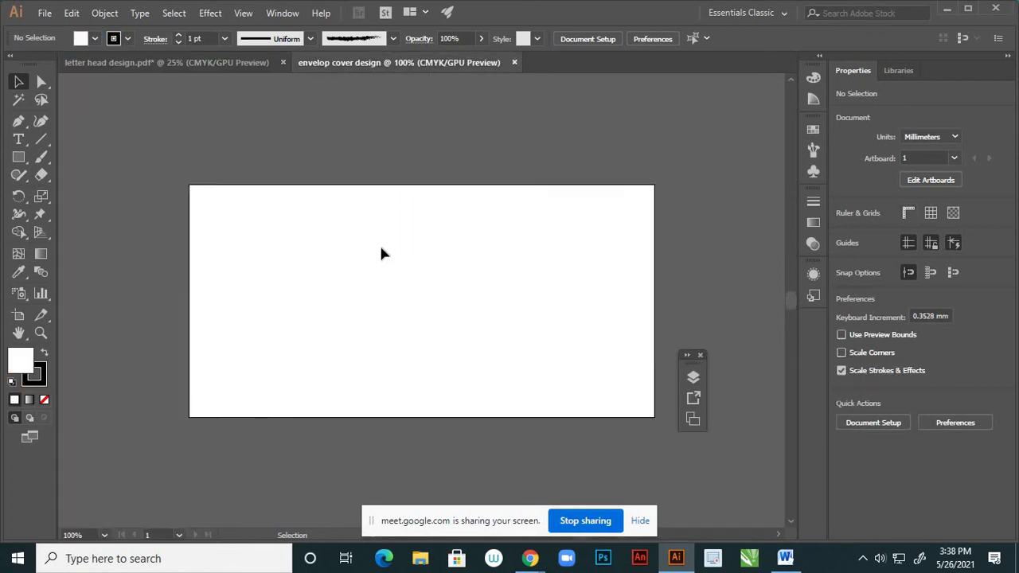
pyautogui.hotkey('ctrl', 'v')
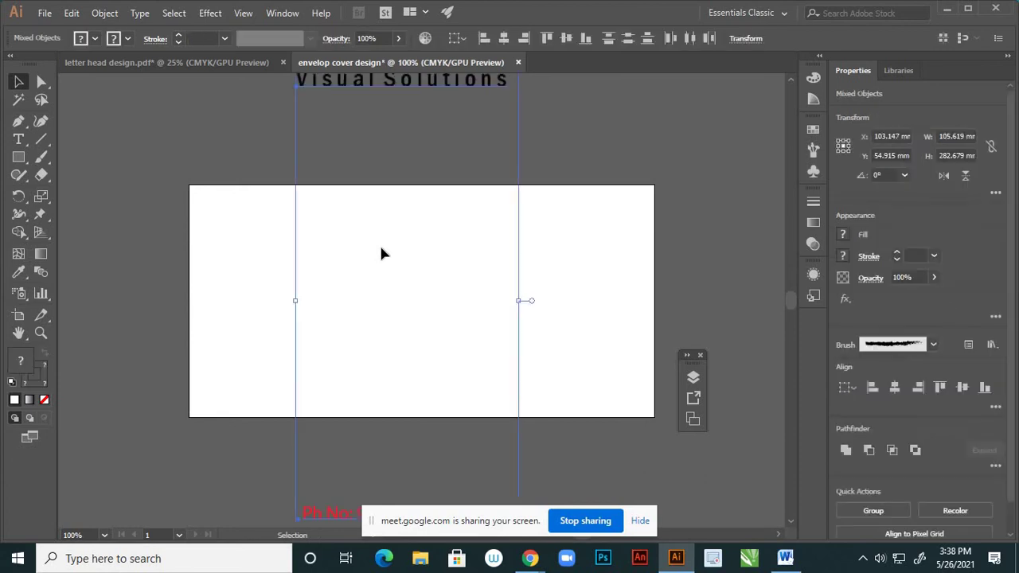
pyautogui.scroll(-2, 478, 281)
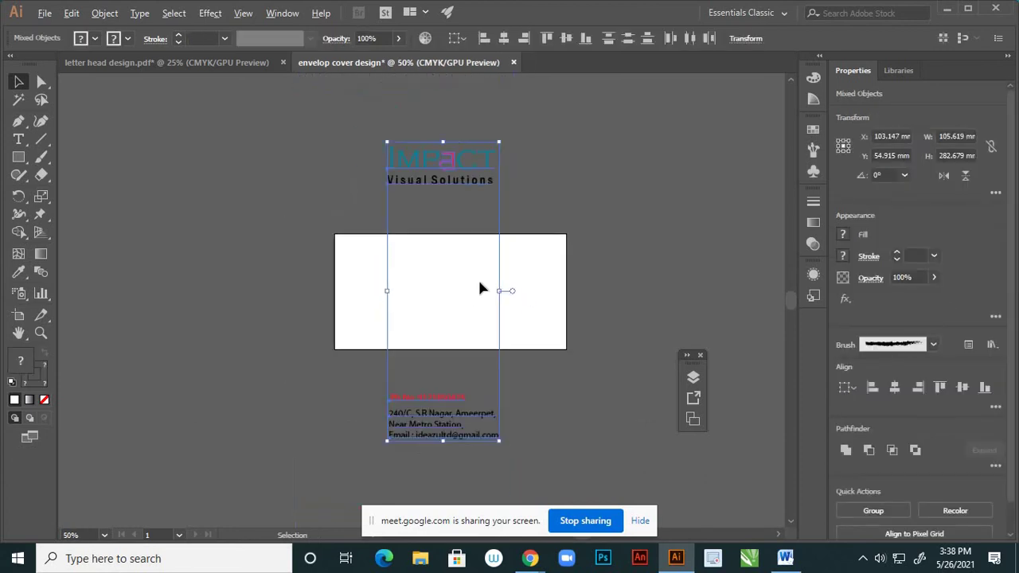
pyautogui.click(434, 123)
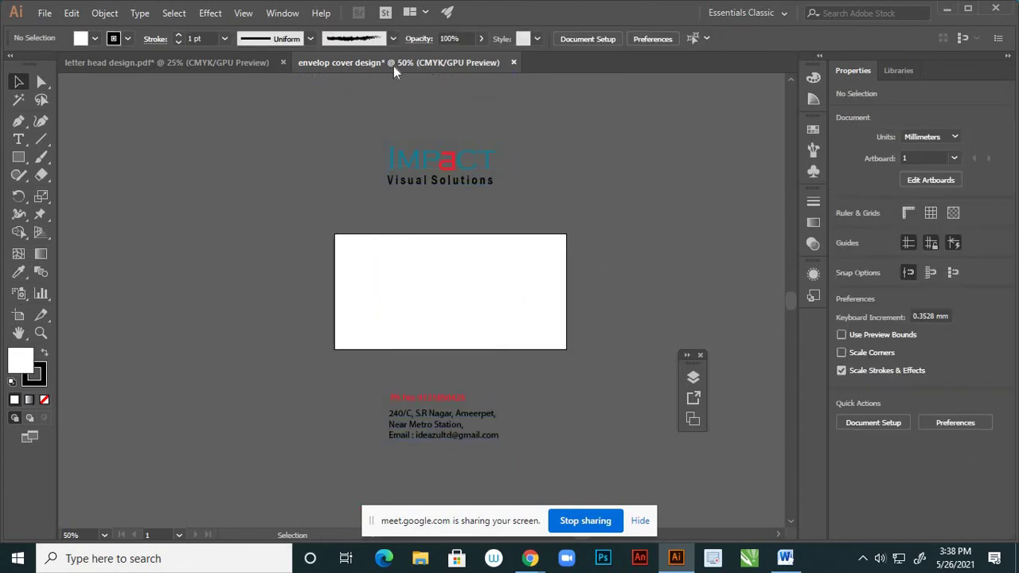
pyautogui.click(207, 64)
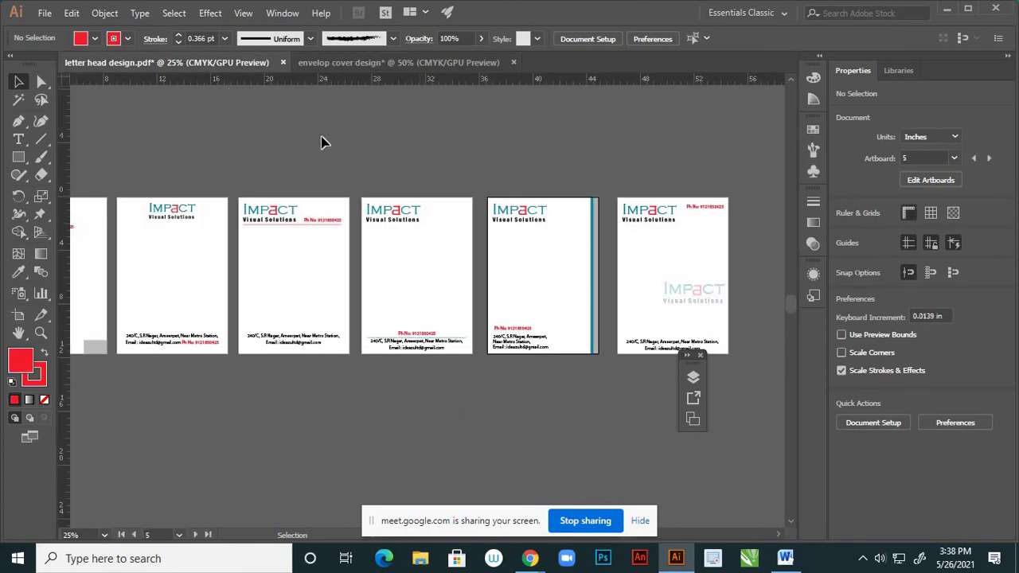
pyautogui.click(281, 63)
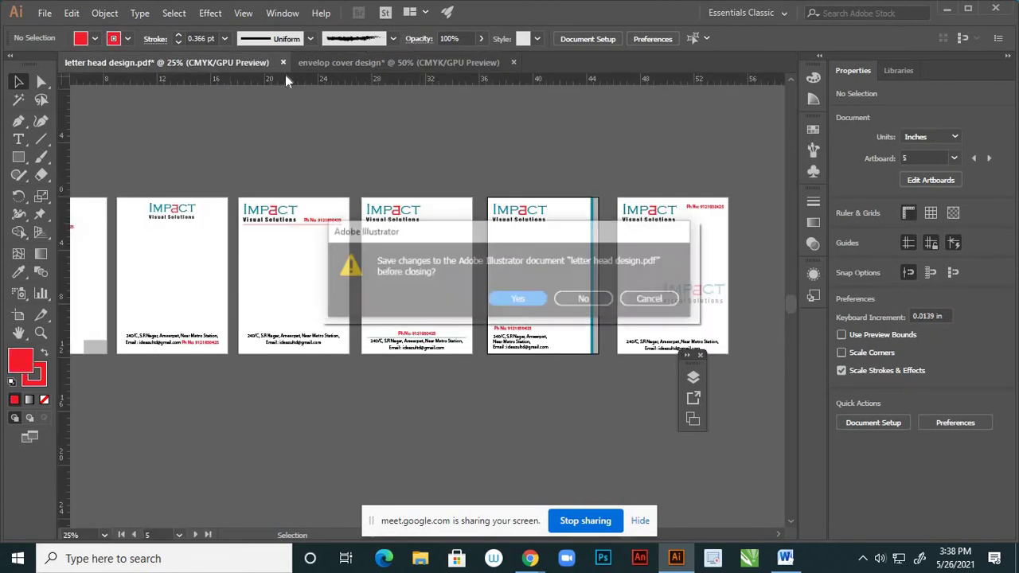
pyautogui.click(517, 300)
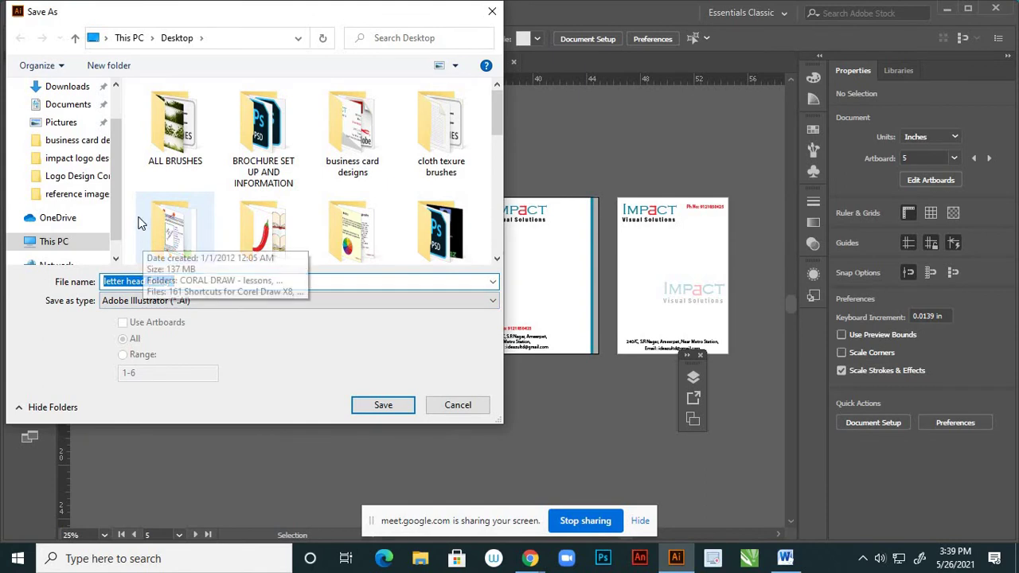
pyautogui.scroll(2, 92, 111)
pyautogui.click(87, 116)
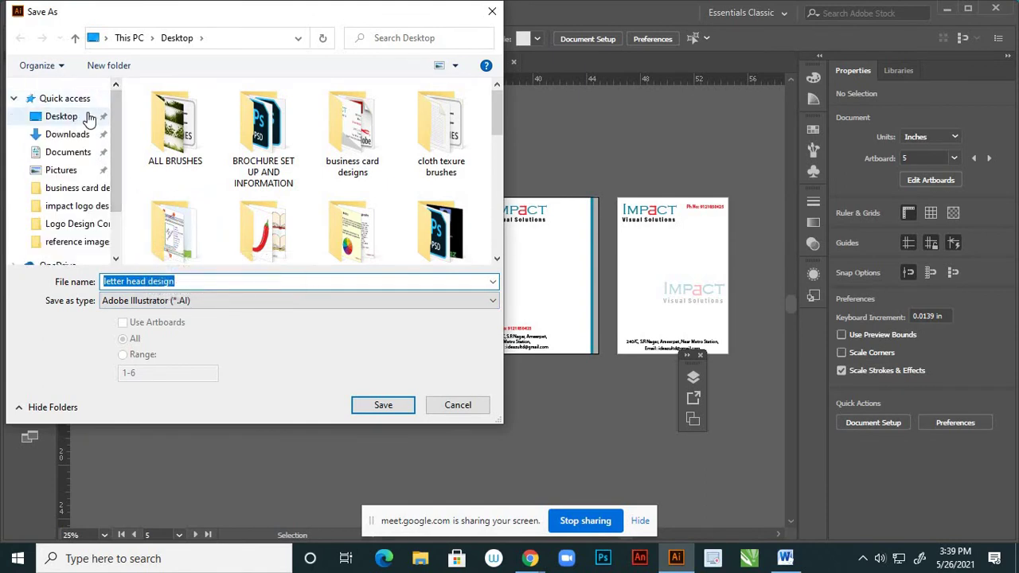
pyautogui.click(377, 408)
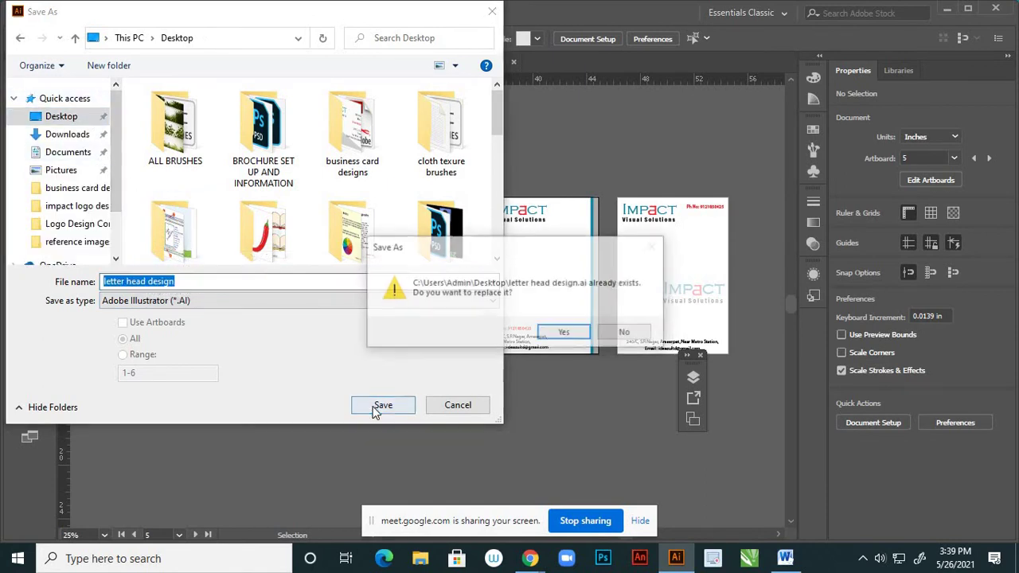
pyautogui.click(617, 332)
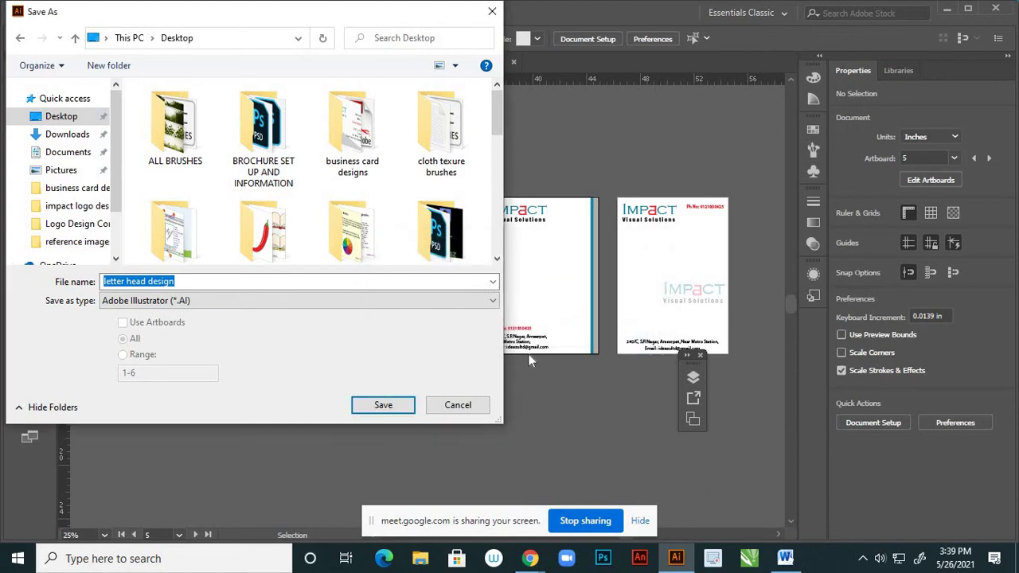
pyautogui.click(458, 404)
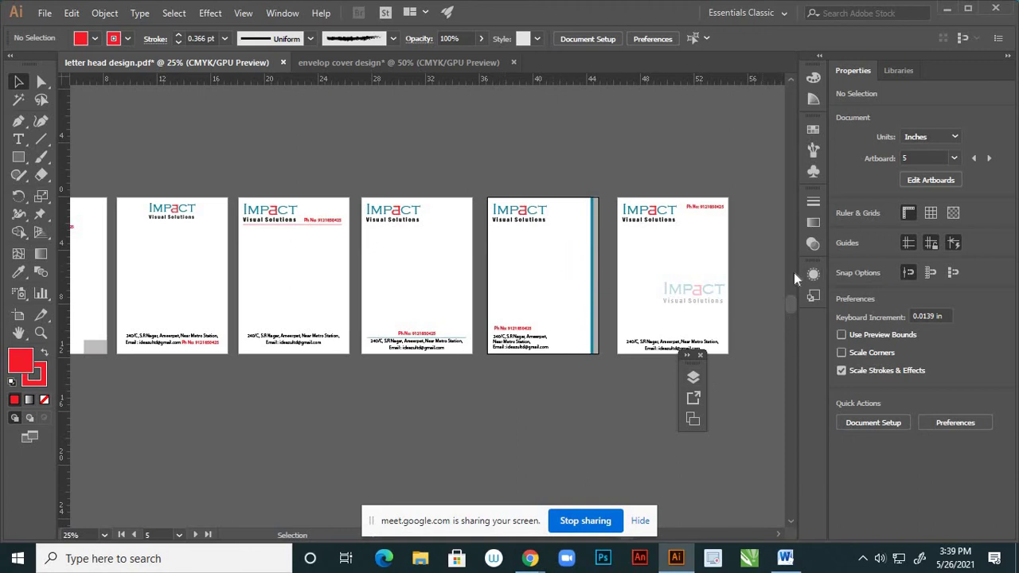
# - Save the letterhead document on the Desktop as Adobe Illustrator file letter head design, replacing the existing file with Illustrator CC options, and close it
pyautogui.click(45, 12)
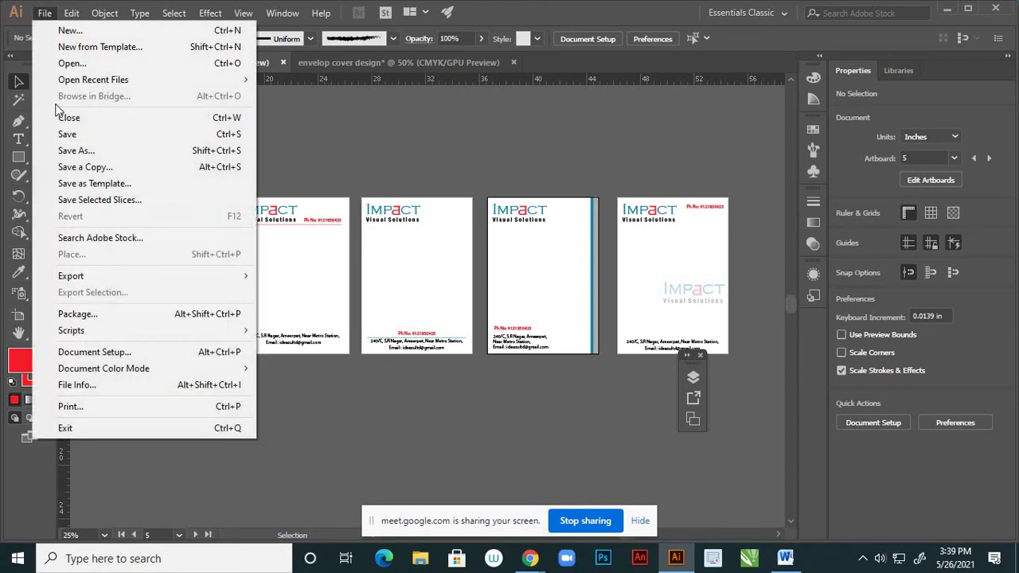
pyautogui.click(68, 150)
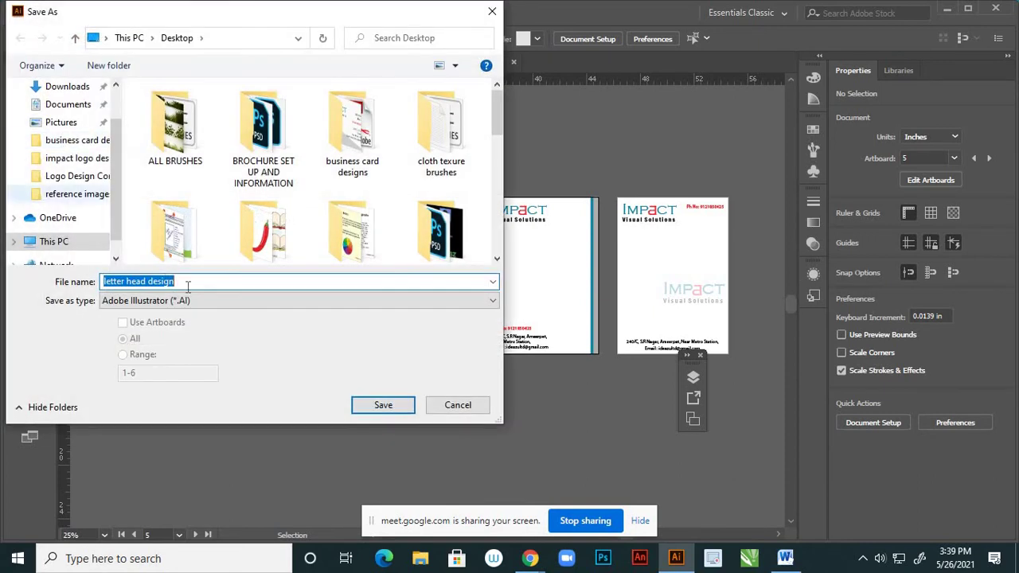
pyautogui.click(378, 407)
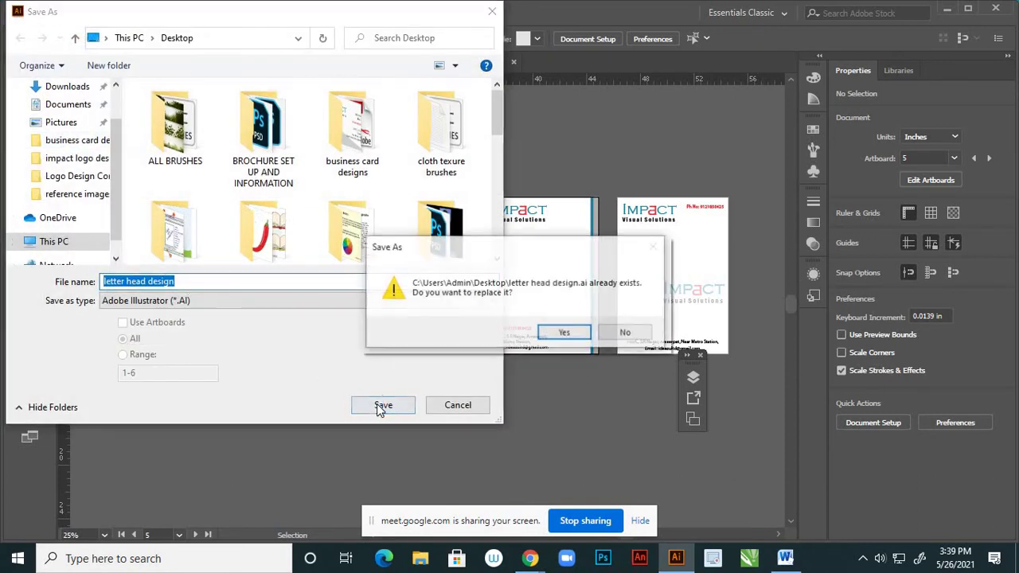
pyautogui.click(548, 338)
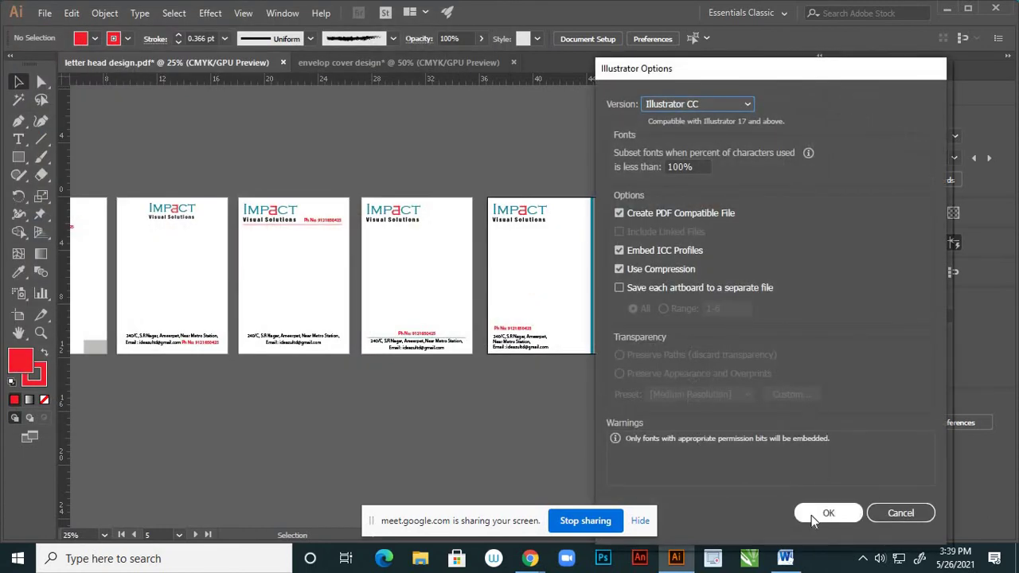
pyautogui.click(812, 516)
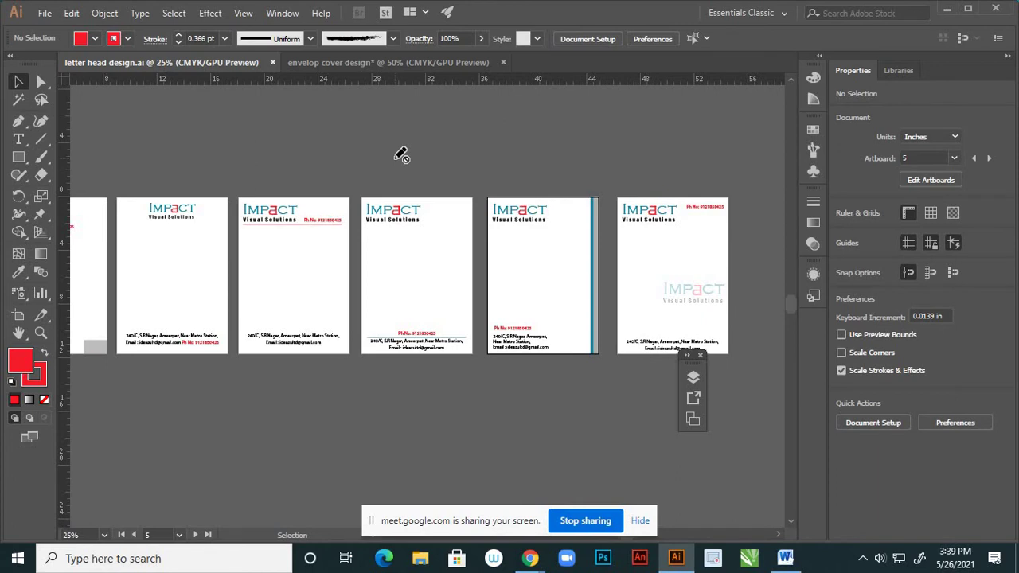
pyautogui.click(272, 62)
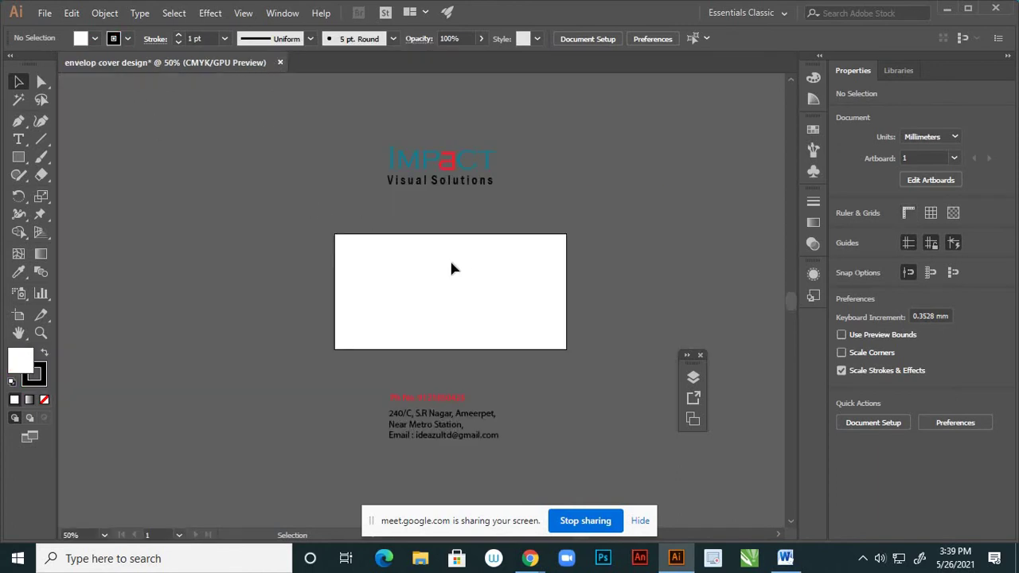
# - Move the Impact Visual Solutions logo from above the artboard onto the lower-left area of the envelope
pyautogui.scroll(-3, 466, 229)
pyautogui.scroll(2, 462, 215)
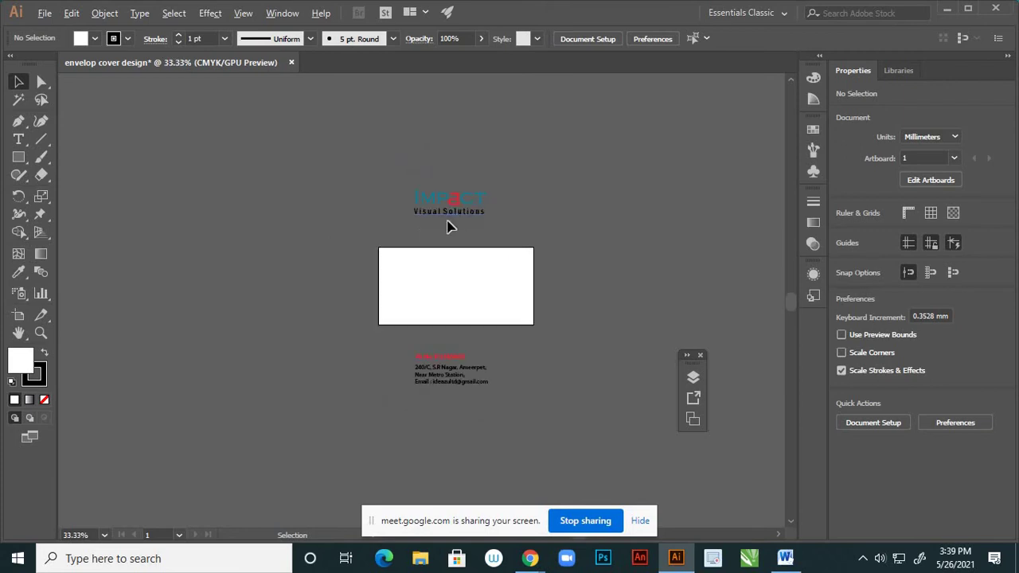
pyautogui.scroll(2, 448, 223)
pyautogui.click(476, 199)
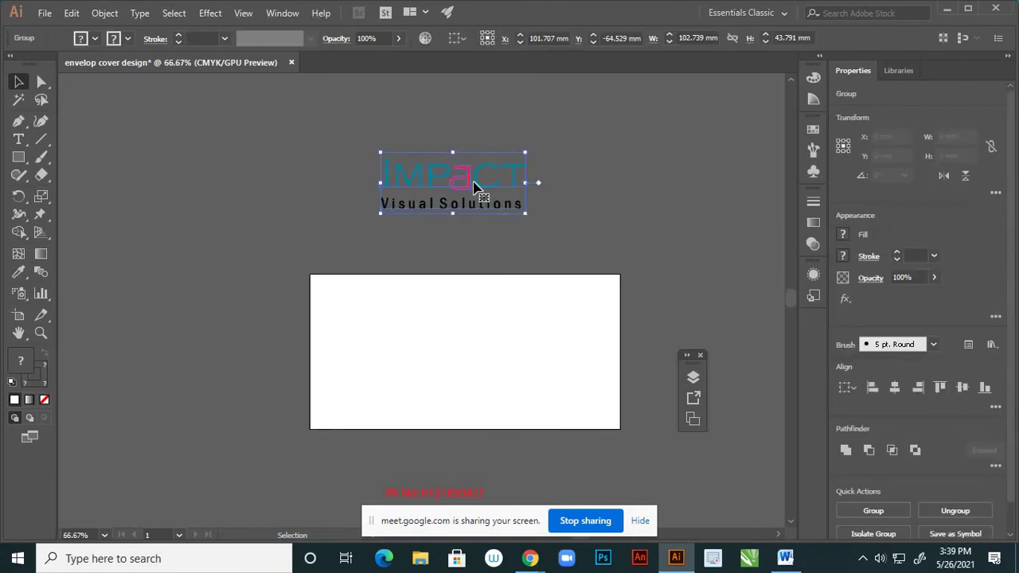
pyautogui.moveTo(476, 199); pyautogui.dragTo(420, 385)
pyautogui.scroll(-1, 496, 275)
pyautogui.scroll(2, 481, 337)
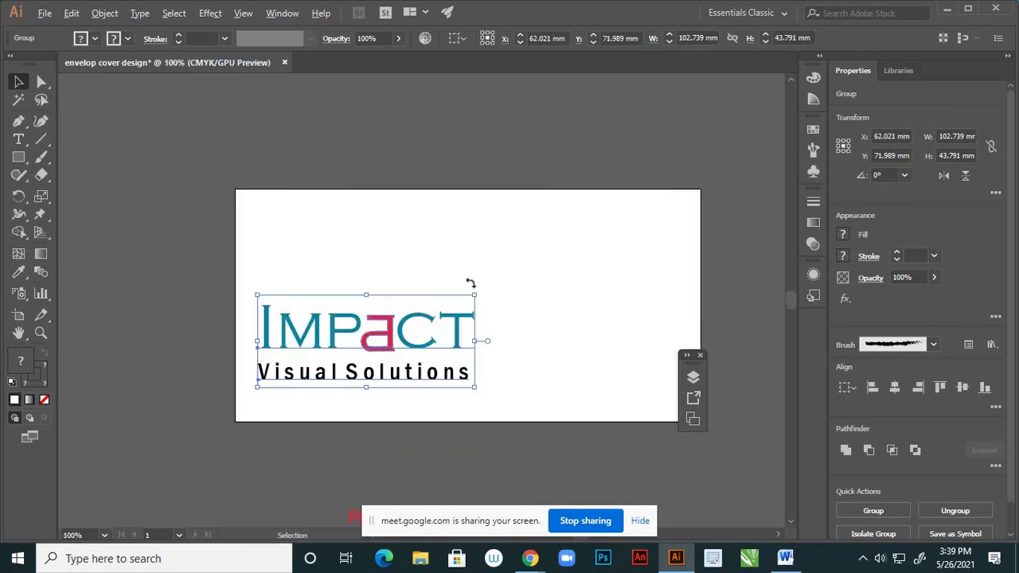
pyautogui.scroll(-1, 471, 284)
pyautogui.scroll(1, 470, 341)
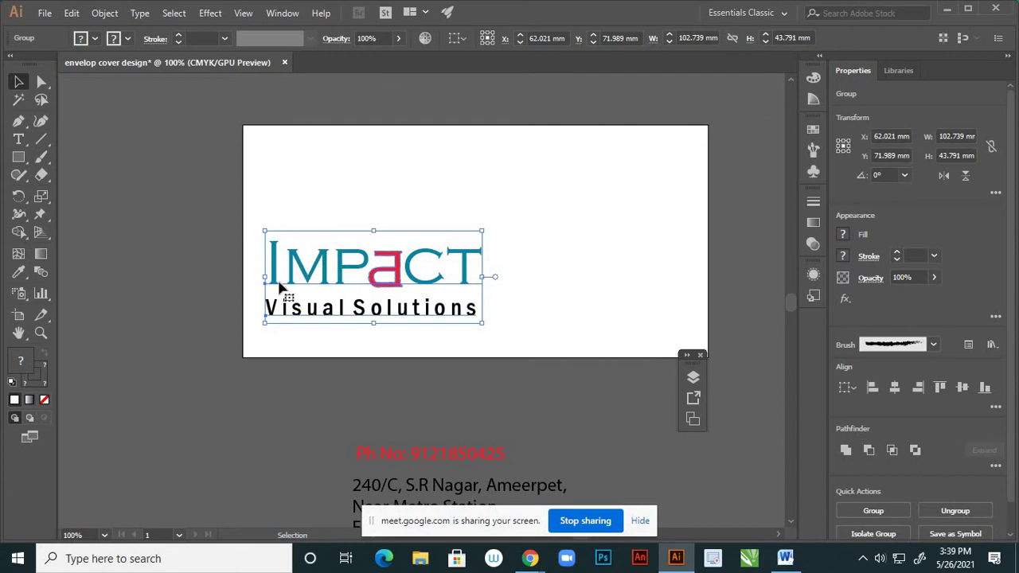
pyautogui.scroll(-2, 301, 275)
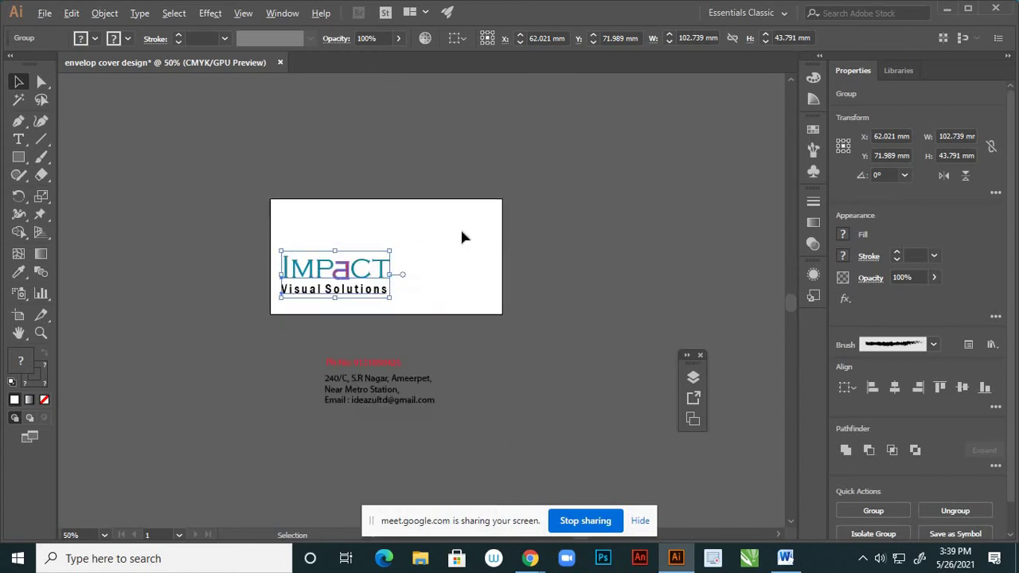
pyautogui.scroll(1, 462, 227)
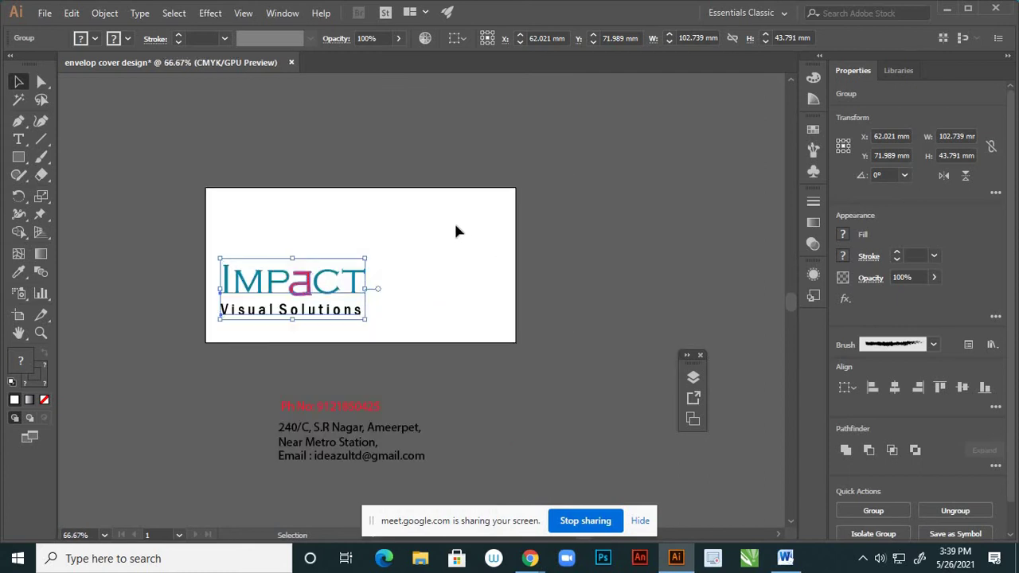
pyautogui.scroll(2, 430, 243)
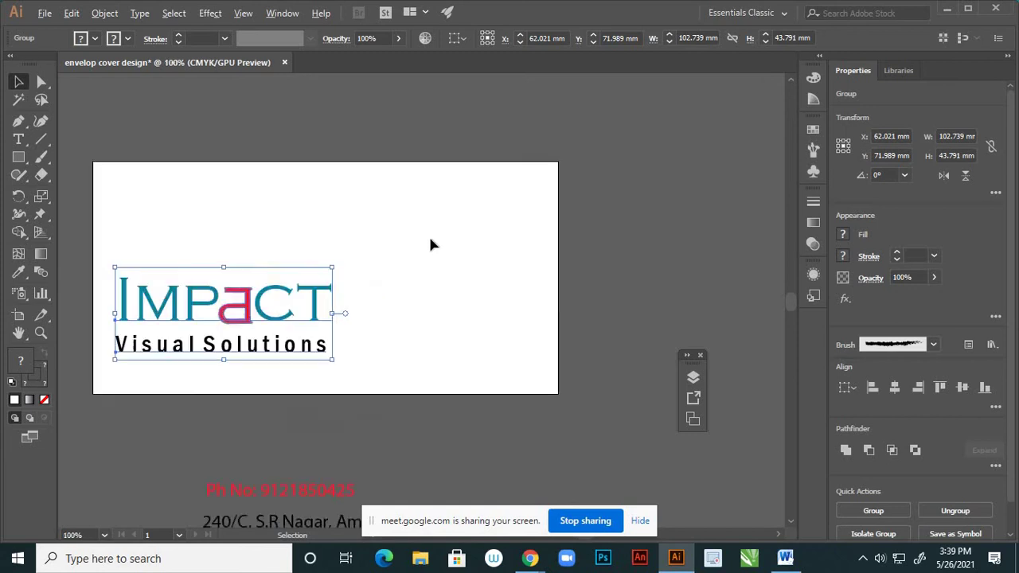
pyautogui.scroll(-2, 445, 243)
pyautogui.scroll(1, 440, 227)
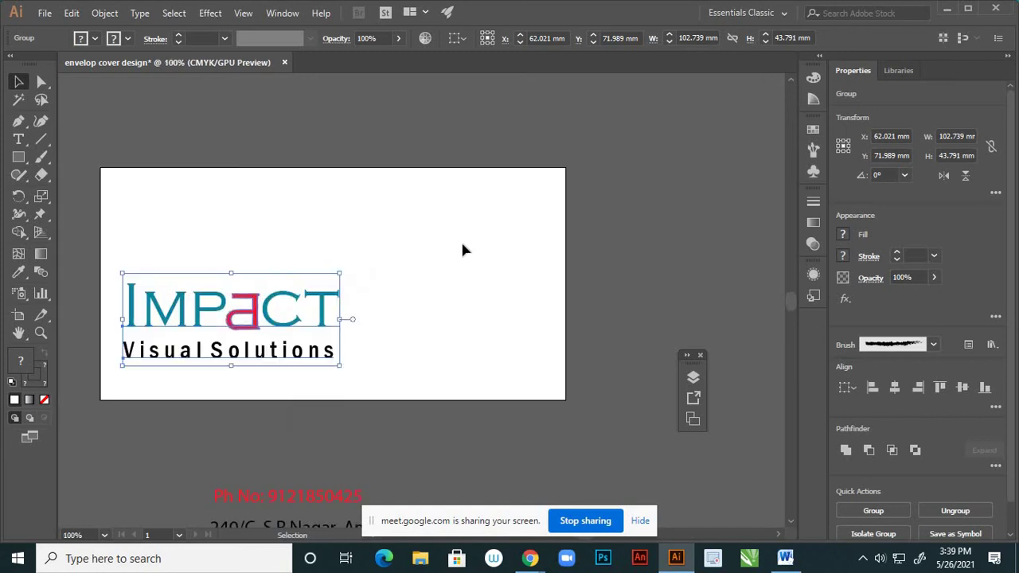
pyautogui.scroll(-2, 470, 247)
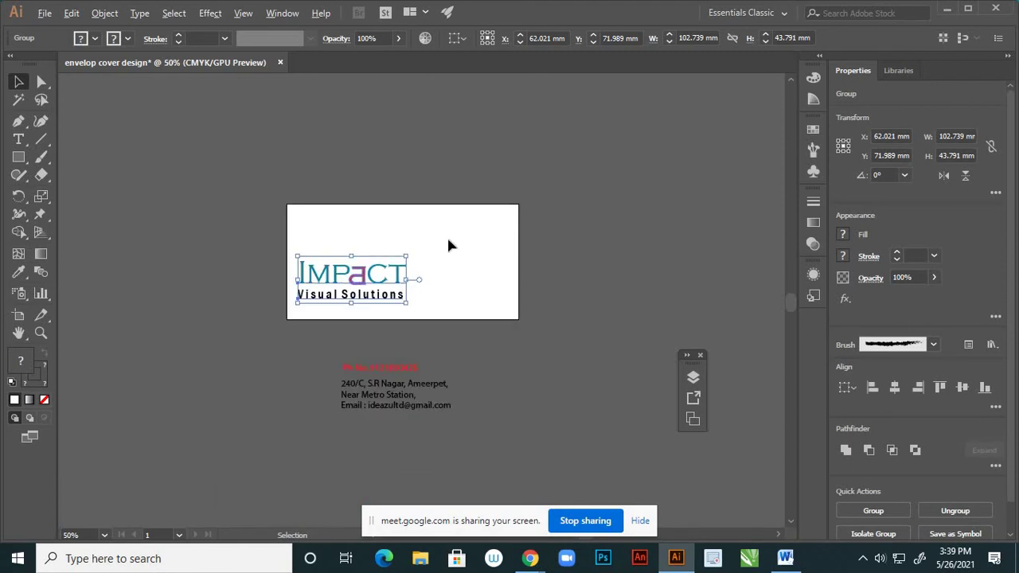
pyautogui.scroll(1, 448, 244)
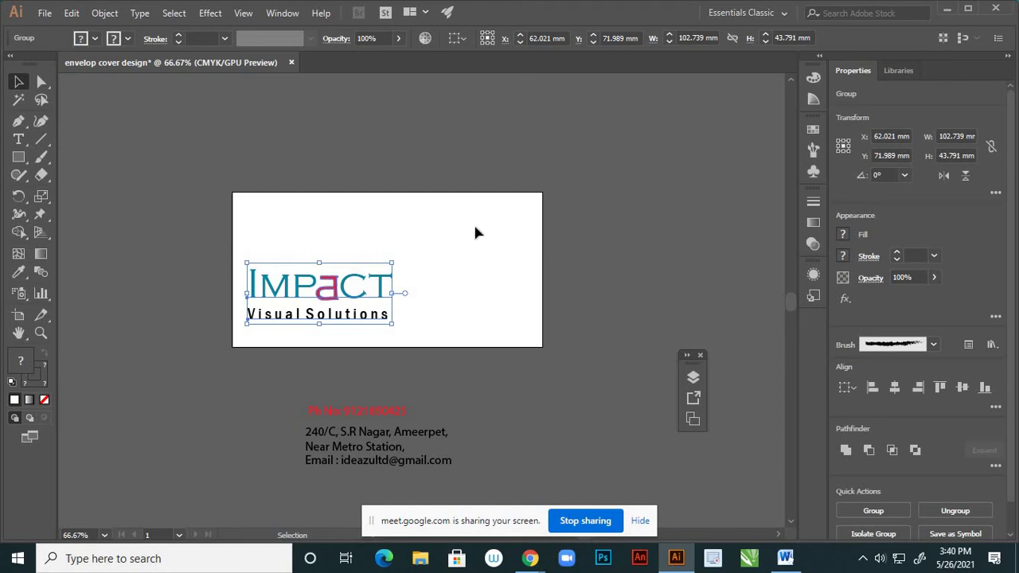
pyautogui.scroll(1, 451, 234)
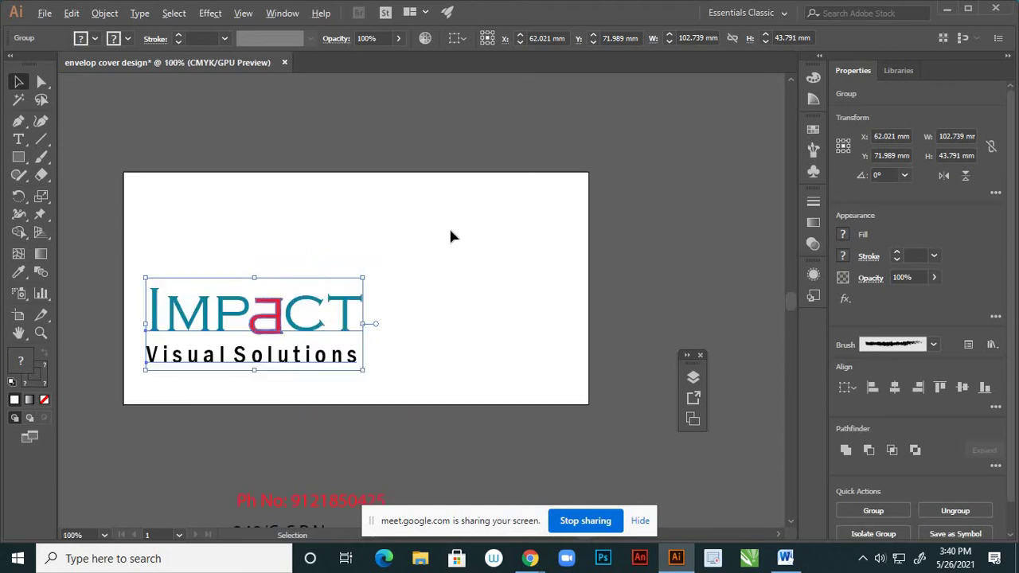
pyautogui.scroll(1, 449, 226)
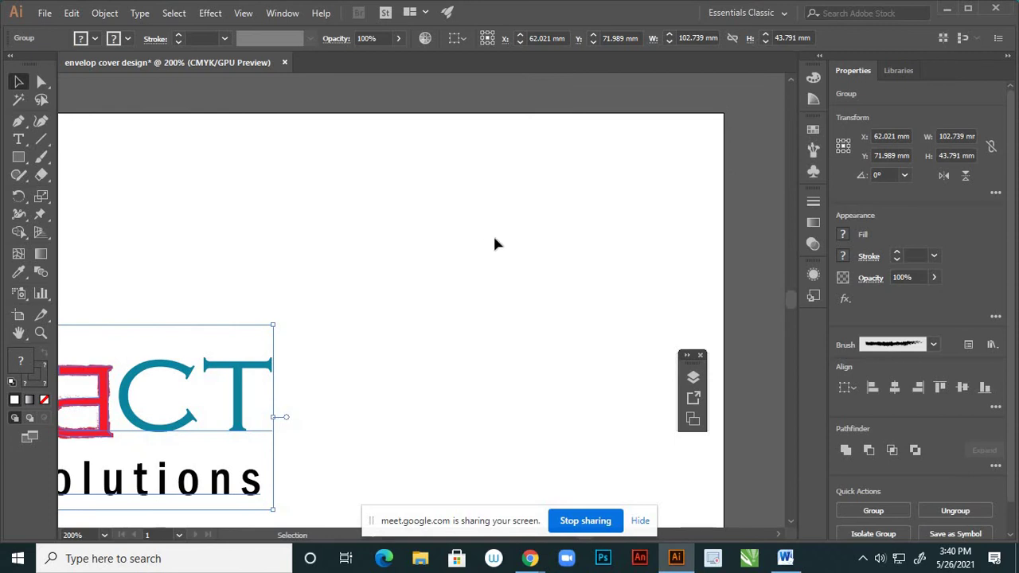
pyautogui.scroll(-5, 490, 223)
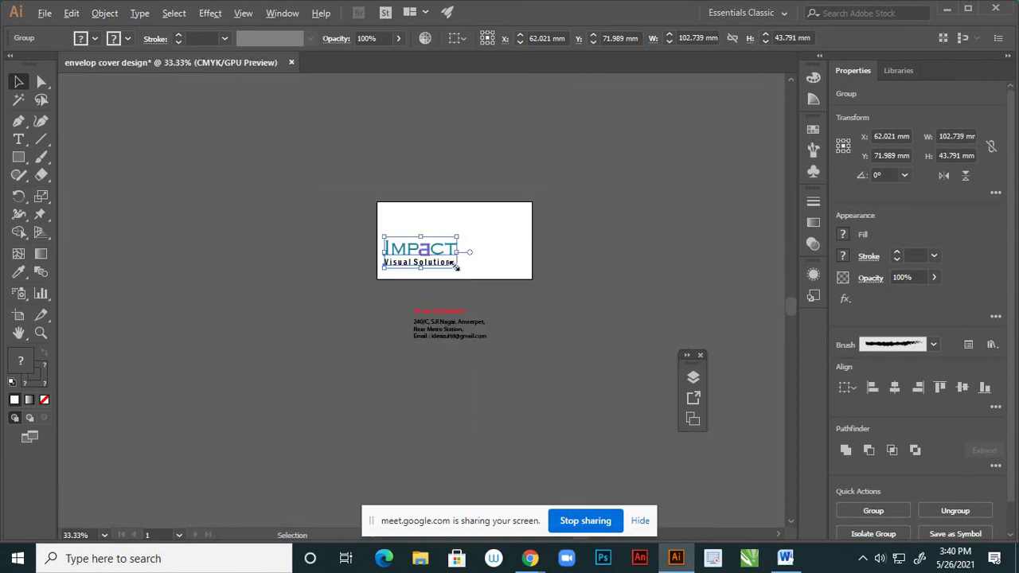
# - Scale the logo down proportionally to about 59.5 x 25.4 mm and deselect it
pyautogui.scroll(2, 488, 230)
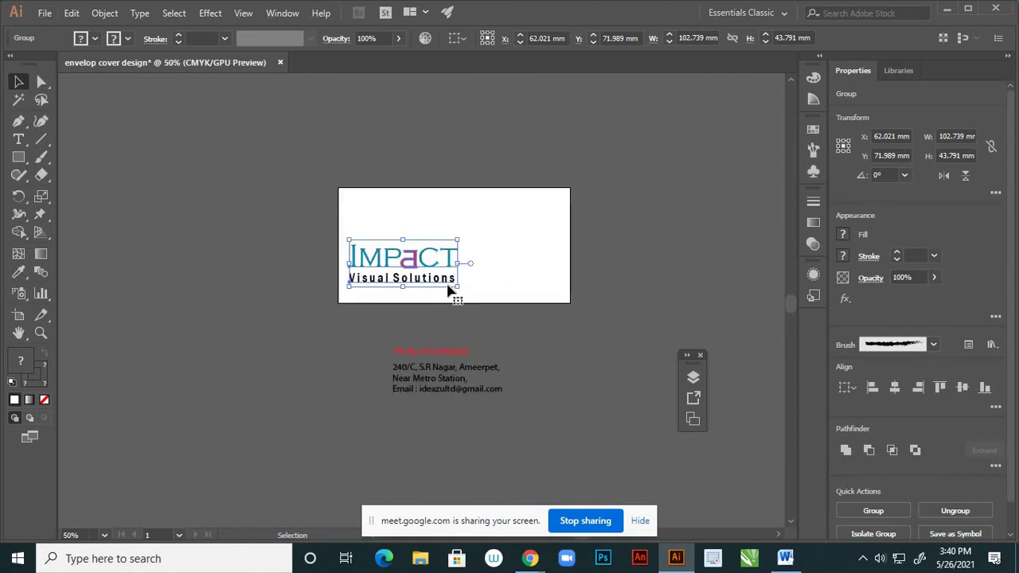
pyautogui.scroll(1, 450, 289)
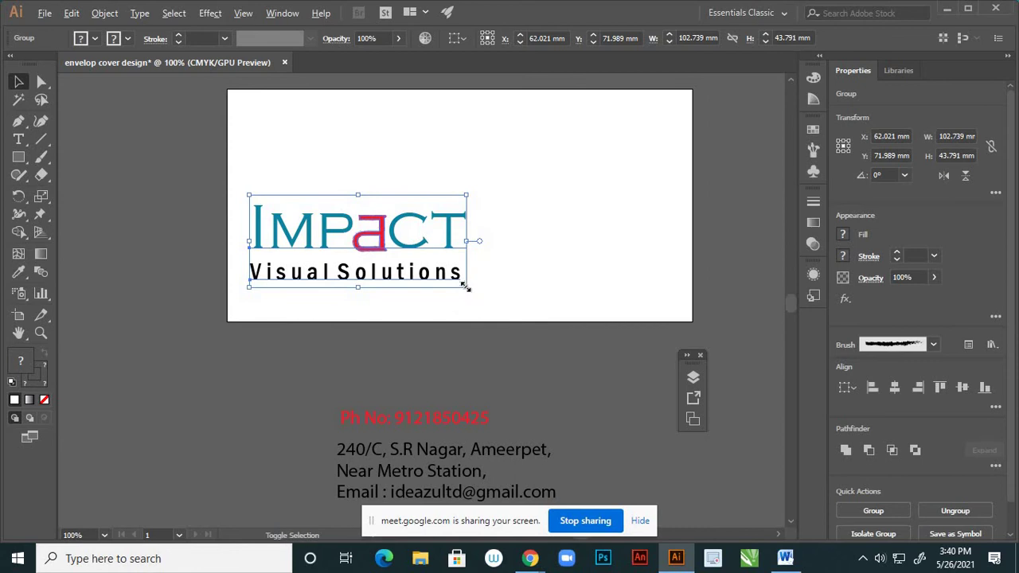
pyautogui.moveTo(461, 284); pyautogui.dragTo(362, 254)
pyautogui.scroll(-2, 429, 268)
pyautogui.scroll(1, 391, 256)
pyautogui.click(416, 357)
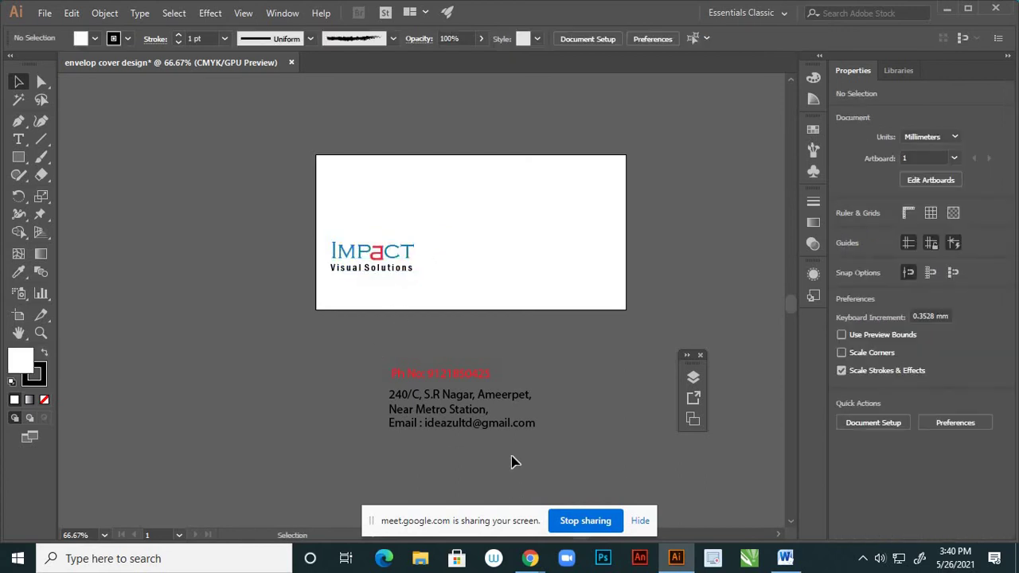
# - Move the phone number text onto the envelope's right half and the two address lines directly beneath the logo
pyautogui.click(473, 387)
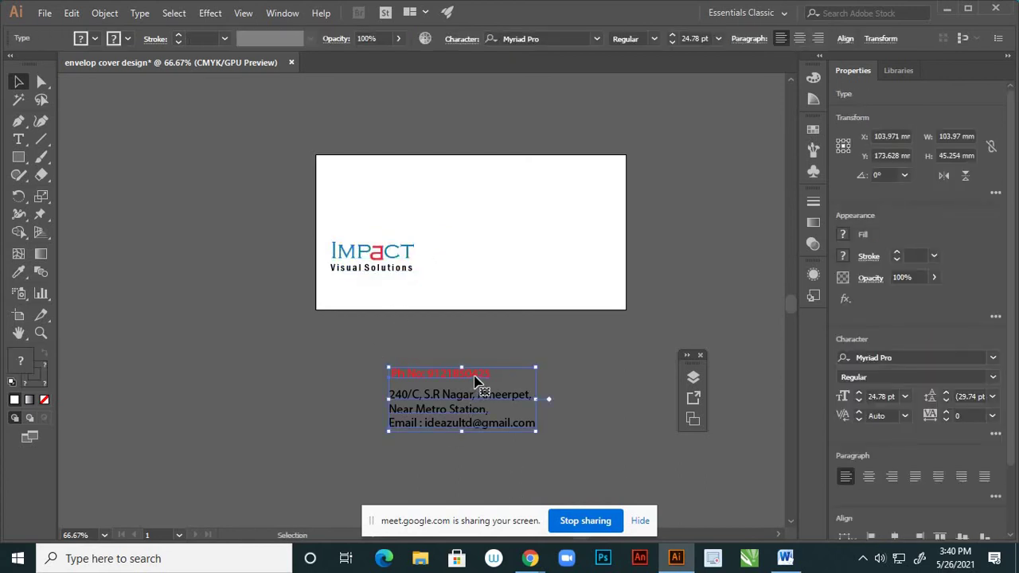
pyautogui.click(481, 365)
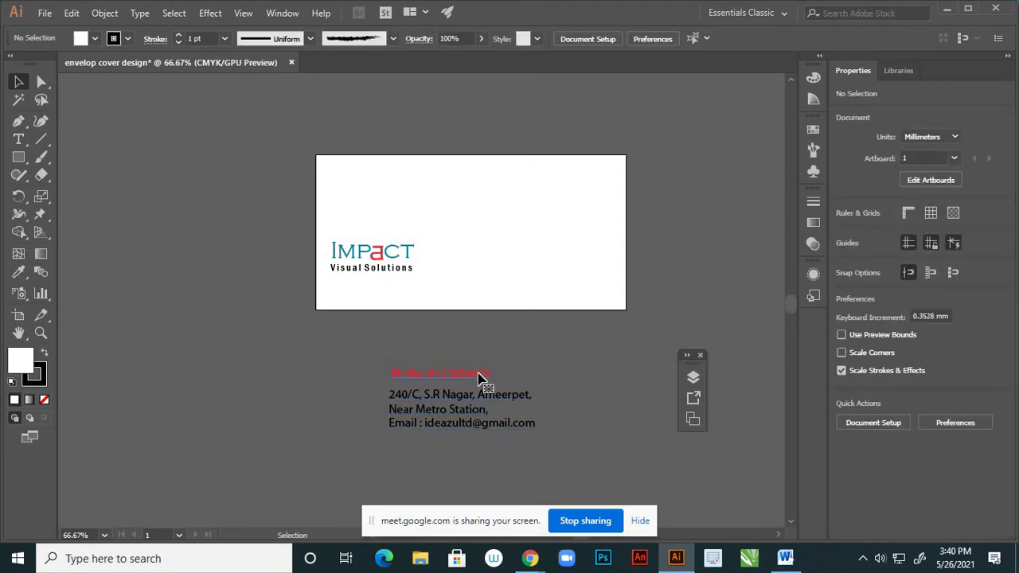
pyautogui.click(480, 376)
pyautogui.moveTo(480, 376); pyautogui.dragTo(584, 278)
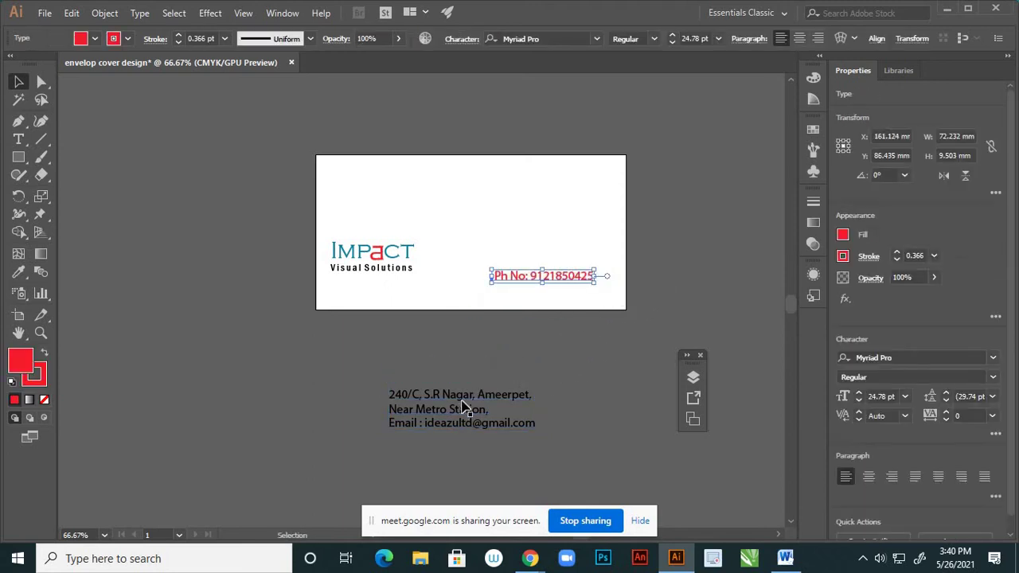
pyautogui.moveTo(468, 404); pyautogui.dragTo(408, 288)
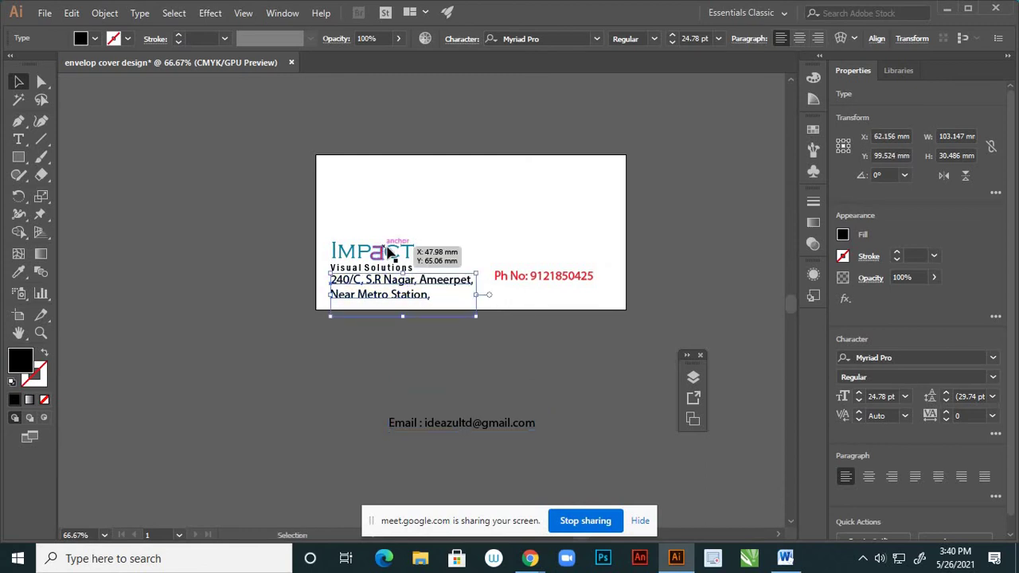
# - Nudge the logo upward in small increments to leave a gap above the address lines
pyautogui.click(390, 253)
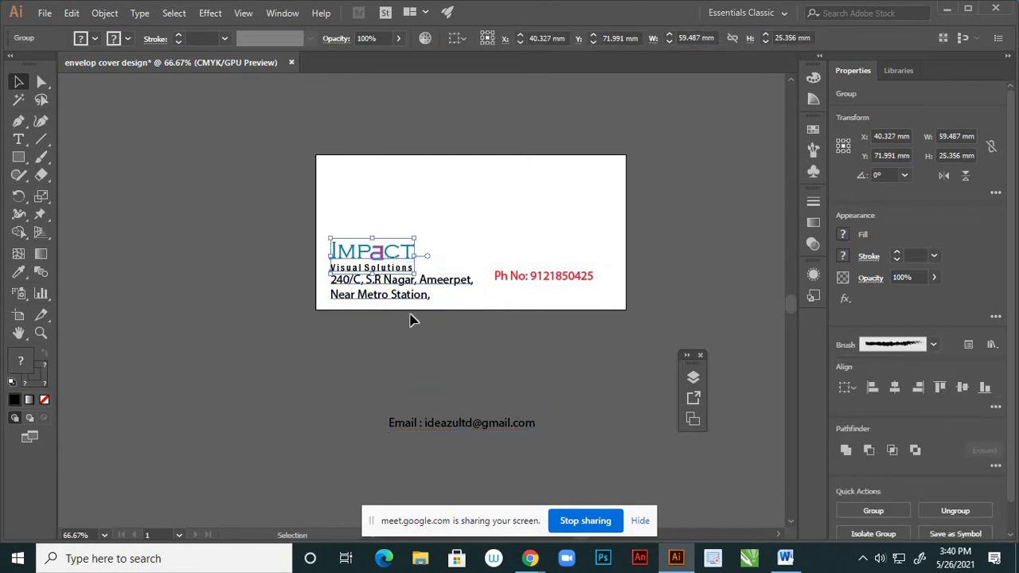
pyautogui.press('Up')
pyautogui.press('Up')
pyautogui.press('Up')
pyautogui.press('Up')
pyautogui.press('Up')
pyautogui.press('Up')
pyautogui.press('Up')
pyautogui.press('Up')
pyautogui.press('Up')
pyautogui.press('Up')
pyautogui.press('Up')
pyautogui.press('Up')
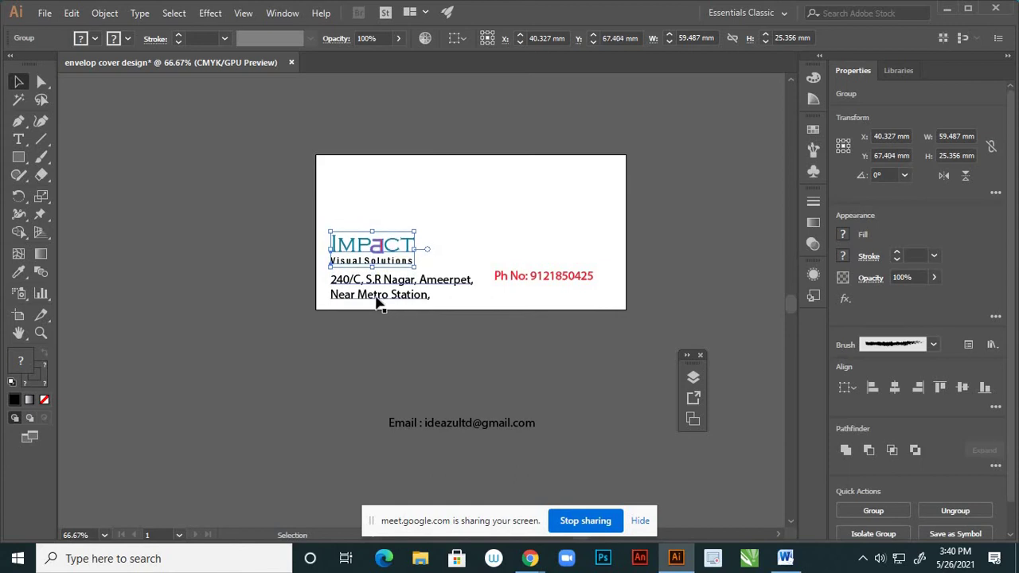
pyautogui.press('Up')
pyautogui.press('Up')
pyautogui.press('Up')
pyautogui.press('Up')
pyautogui.press('Up')
pyautogui.press('Up')
pyautogui.press('Up')
pyautogui.press('Up')
pyautogui.press('Up')
pyautogui.press('Up')
pyautogui.press('Up')
pyautogui.press('Up')
pyautogui.press('Up')
pyautogui.press('Up')
pyautogui.press('Up')
pyautogui.press('Up')
pyautogui.press('Up')
# - Shift the address lines up closer to the logo and place the phone number directly below them, aligned to their left edge
pyautogui.moveTo(371, 285)
pyautogui.mouseDown()
pyautogui.moveTo(386, 278)
pyautogui.moveTo(371, 277)
pyautogui.mouseUp()
pyautogui.moveTo(522, 280); pyautogui.dragTo(358, 305)
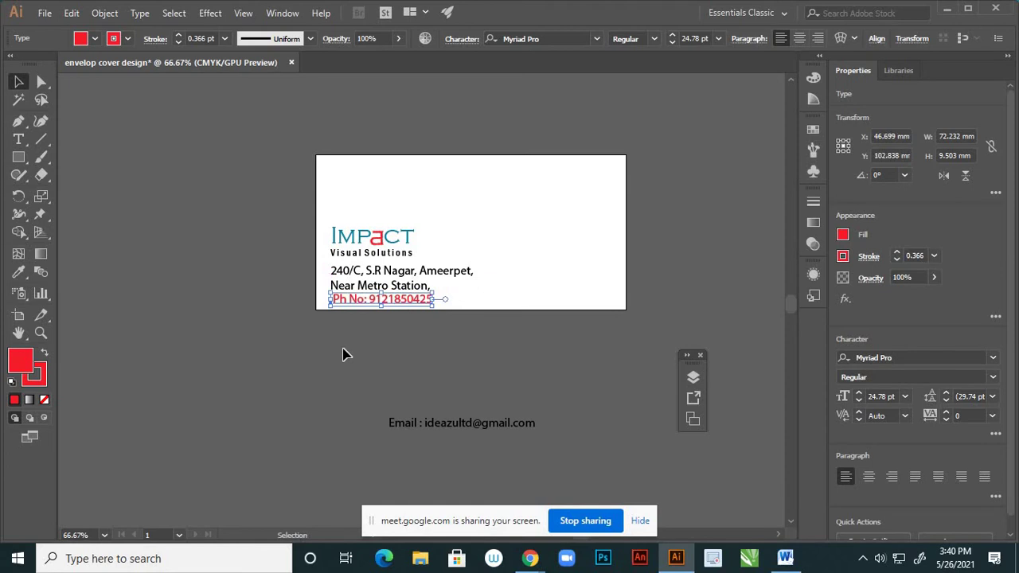
pyautogui.click(399, 333)
# - Delete the leading space before Ph No so the phone number text lines up with the address
pyautogui.scroll(3, 353, 316)
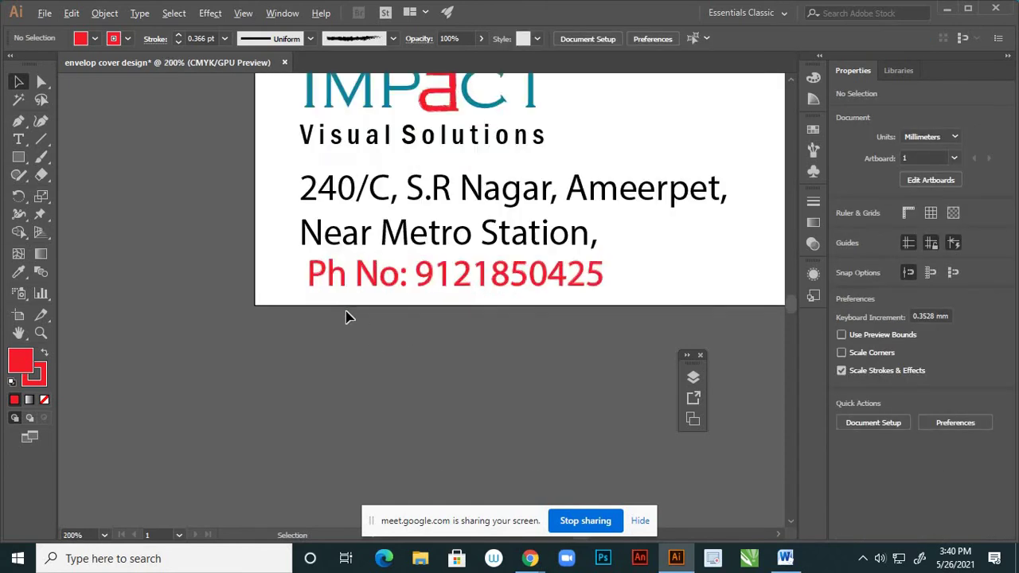
pyautogui.click(336, 285)
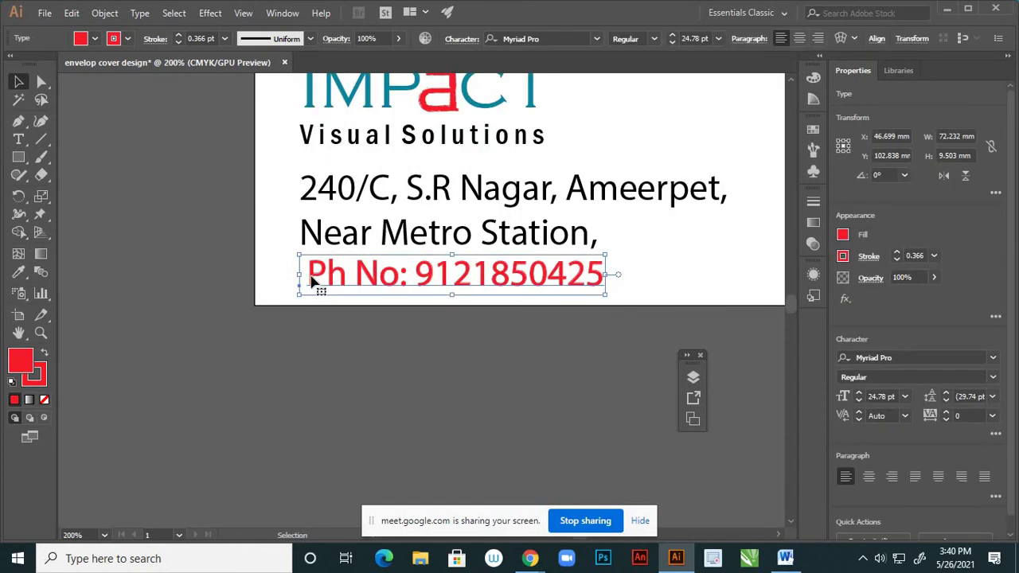
pyautogui.press('t')
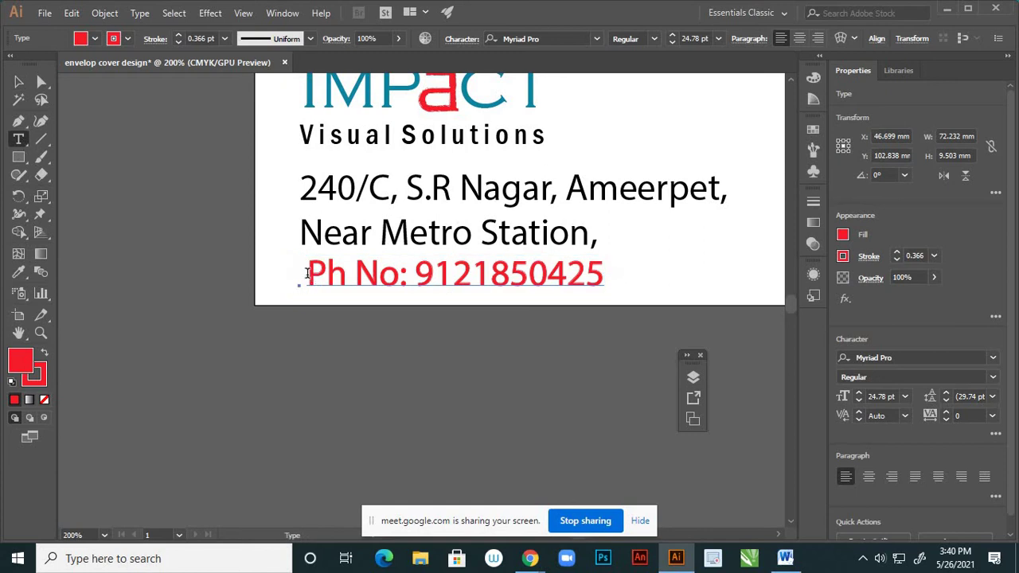
pyautogui.click(309, 273)
pyautogui.press('BackSpace')
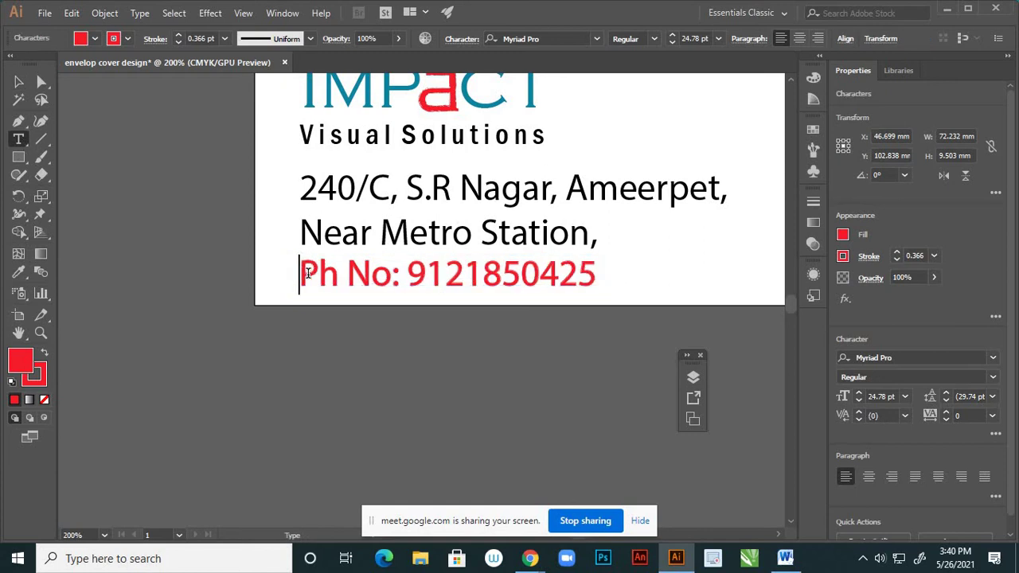
pyautogui.click(18, 82)
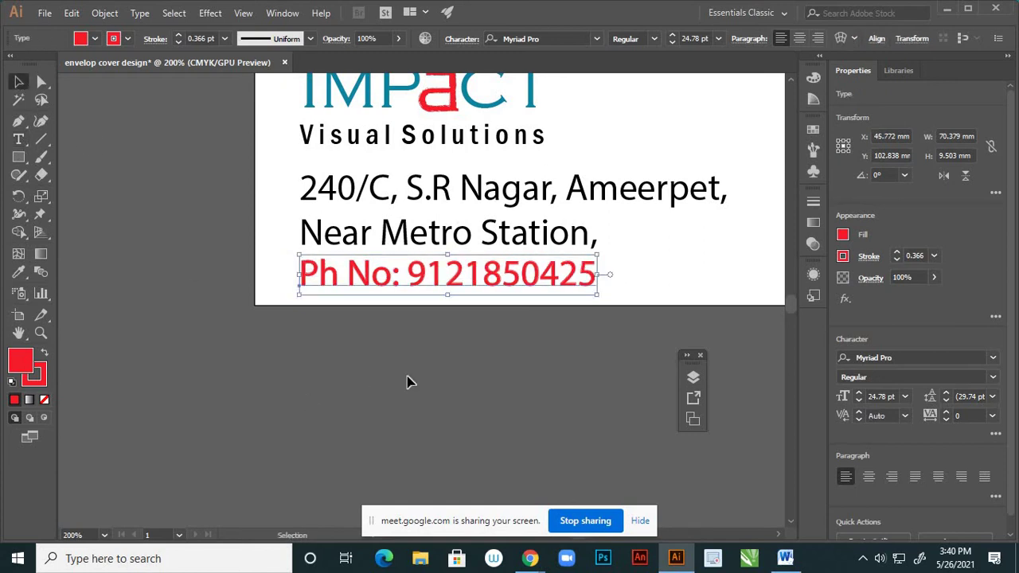
# - Select the logo, address and phone number together and nudge them about 1.4 mm up and 1.8 mm left
pyautogui.scroll(-4, 451, 363)
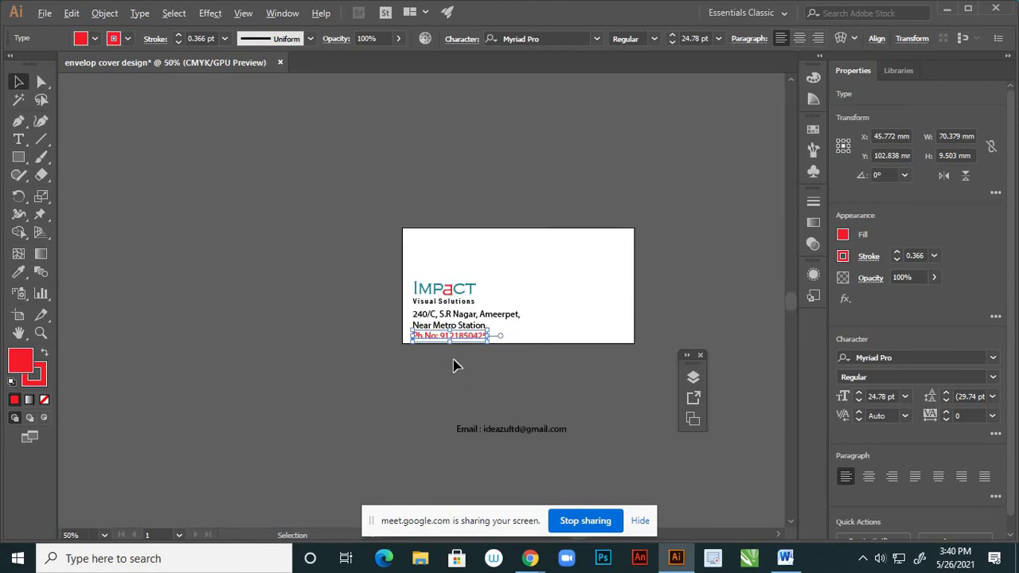
pyautogui.scroll(2, 453, 365)
pyautogui.moveTo(493, 286); pyautogui.dragTo(499, 349)
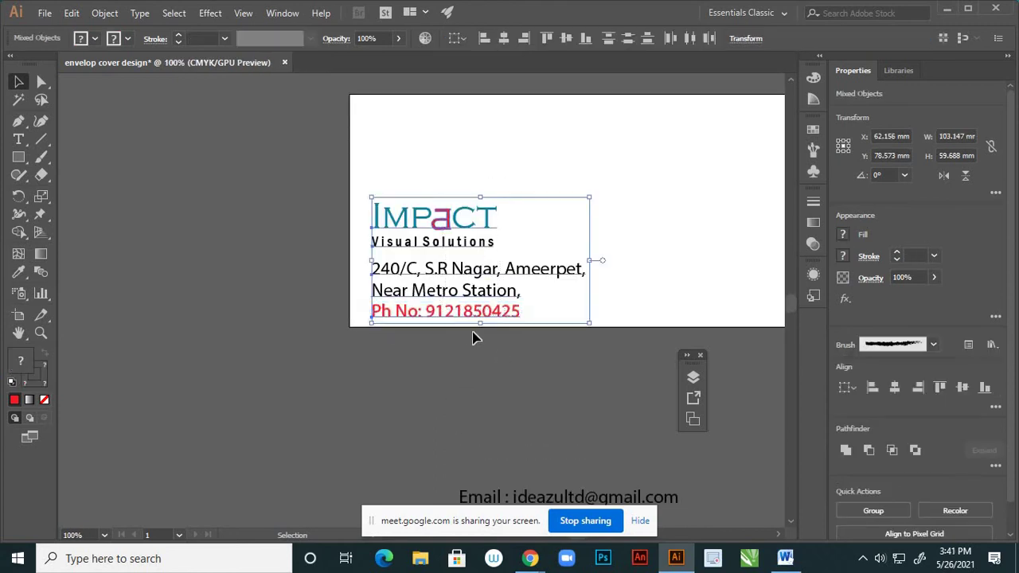
pyautogui.press('Up')
pyautogui.press('Up')
pyautogui.press('Up')
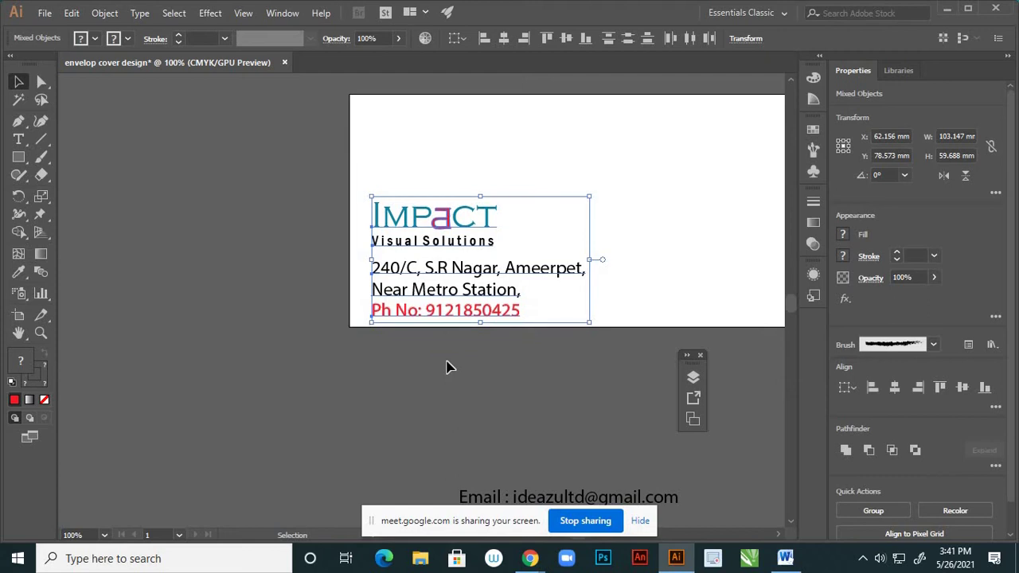
pyautogui.press('Left')
pyautogui.press('Left')
pyautogui.press('Left')
pyautogui.press('Left')
pyautogui.press('Left')
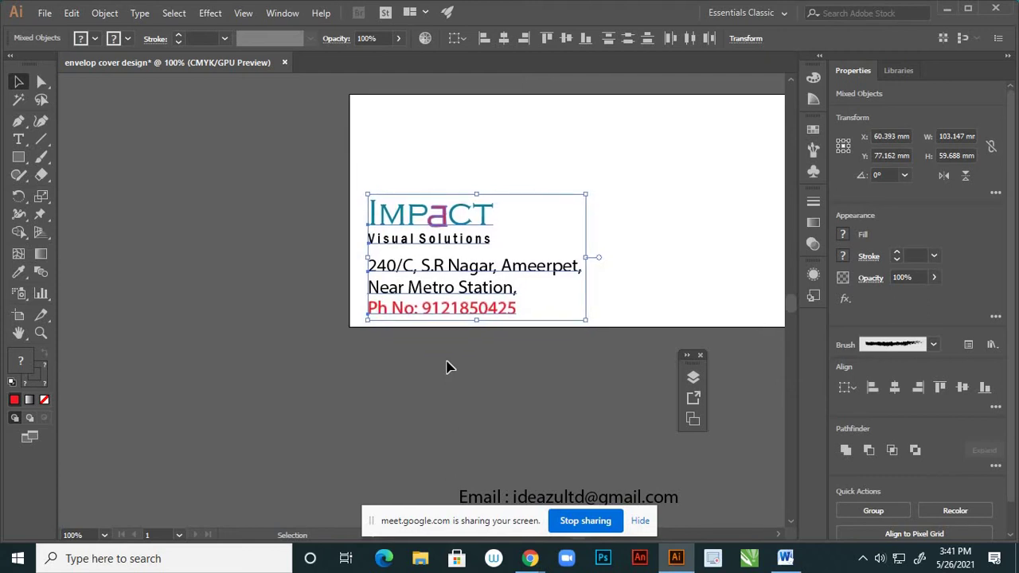
# - Nudge the selected logo, address and phone block about 0.7 mm left and about 0.7 mm up on the envelope
pyautogui.press('Left')
pyautogui.press('Left')
pyautogui.click(426, 399)
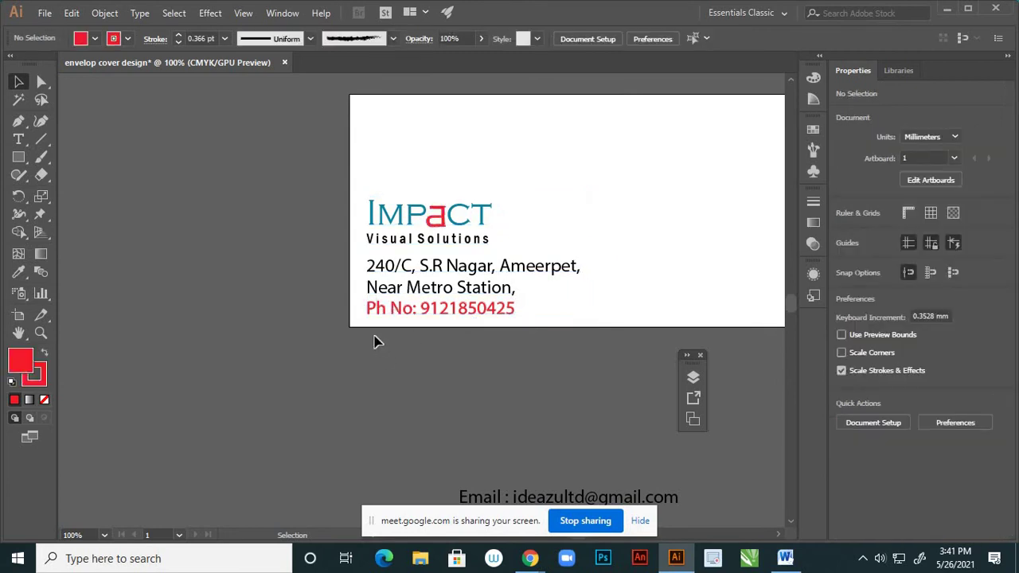
pyautogui.scroll(2, 373, 342)
pyautogui.scroll(-3, 426, 319)
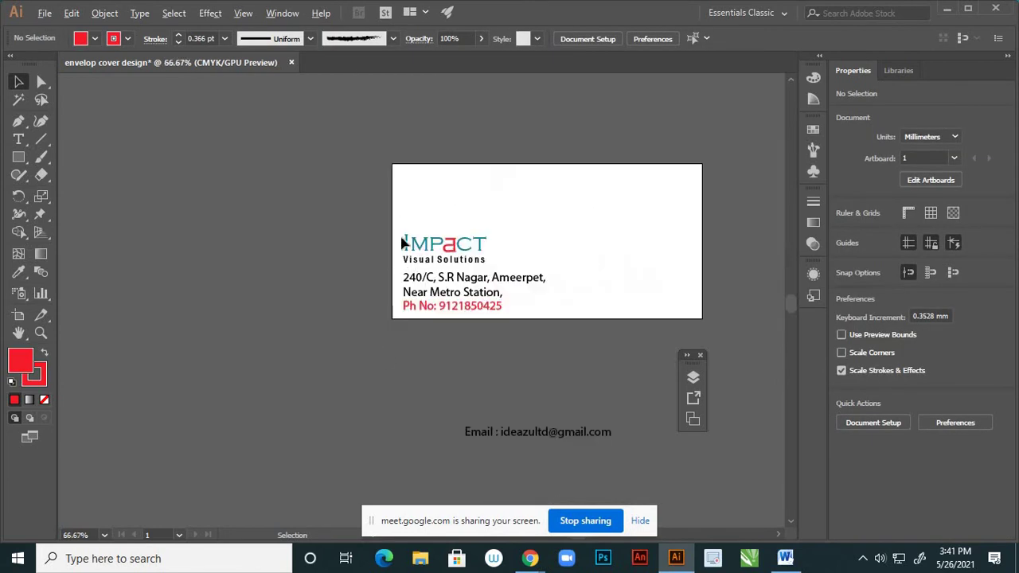
pyautogui.click(478, 316)
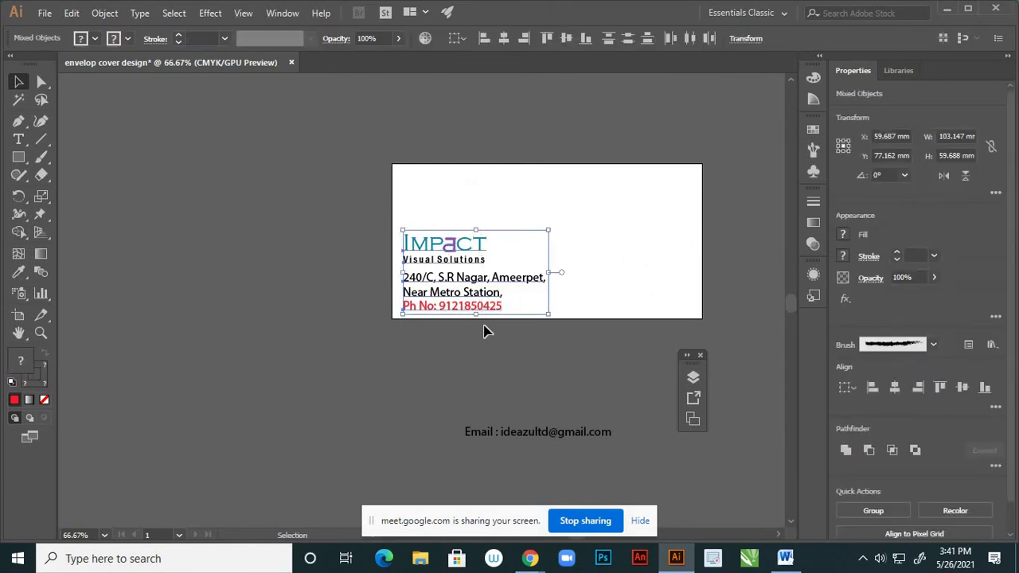
pyautogui.press('Up')
pyautogui.press('Up')
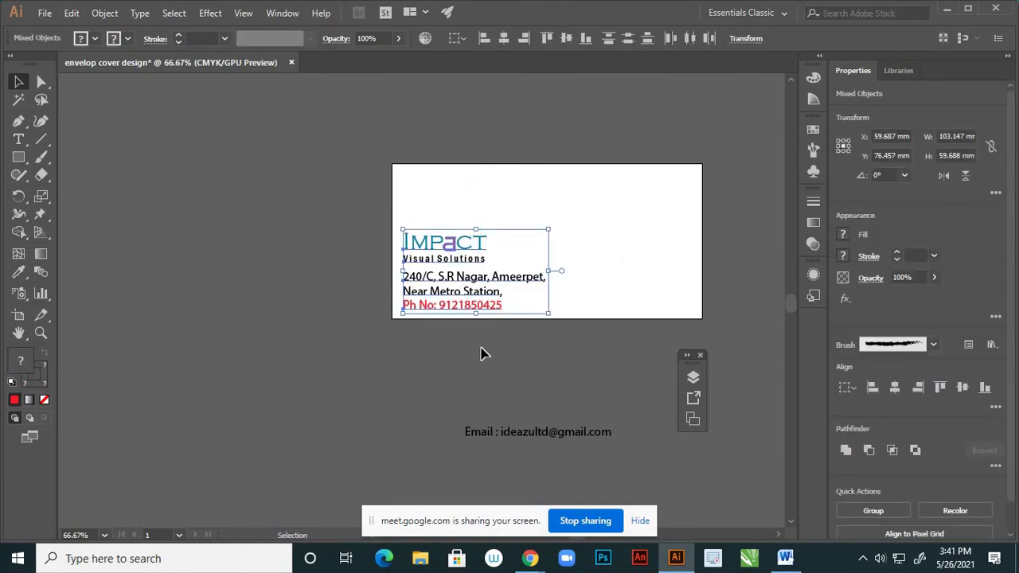
pyautogui.click(483, 358)
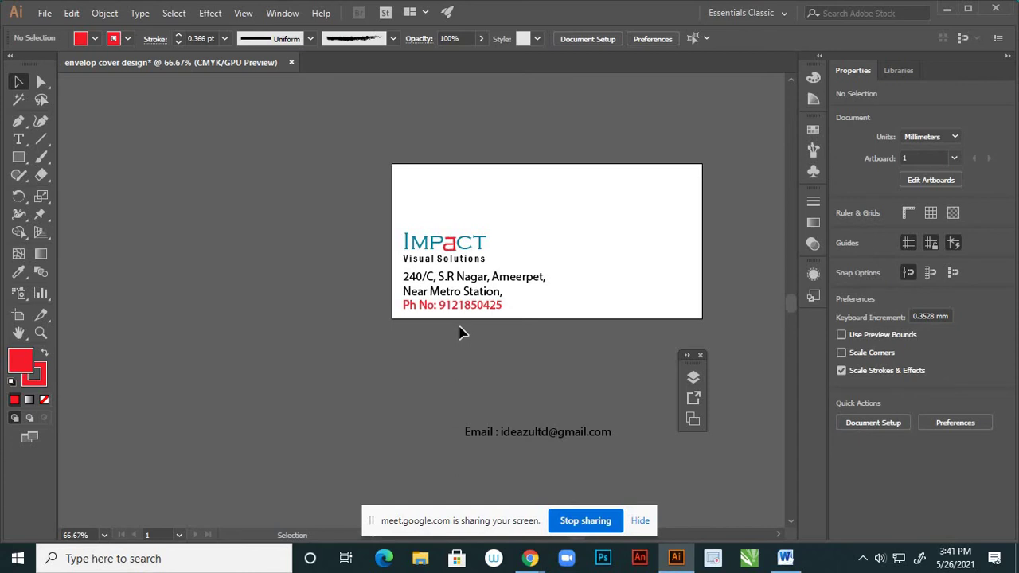
# - Nudge the Impact Visual Solutions logo group slightly upward, away from the address lines
pyautogui.scroll(-3, 496, 302)
pyautogui.scroll(3, 496, 330)
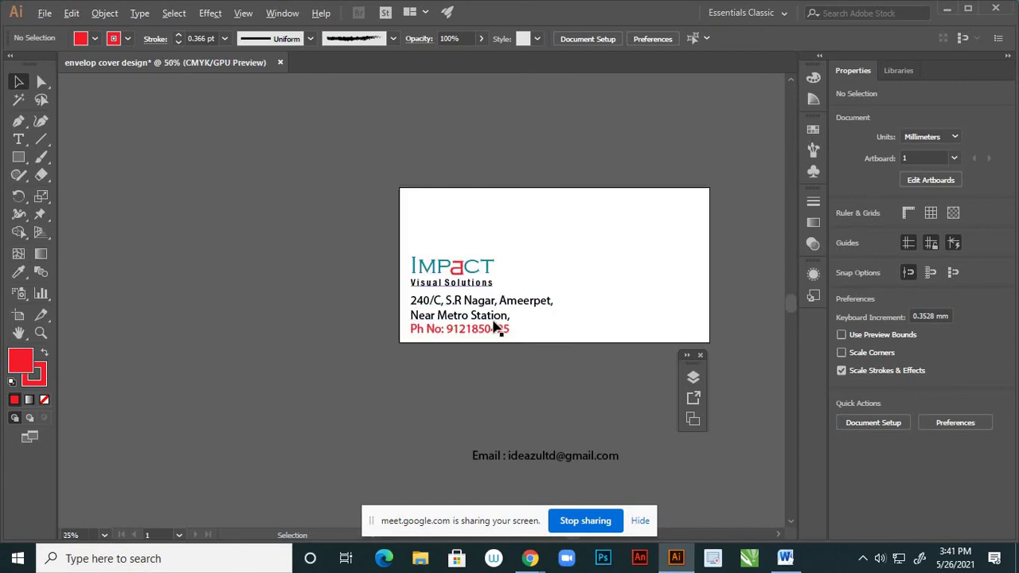
pyautogui.scroll(1, 462, 345)
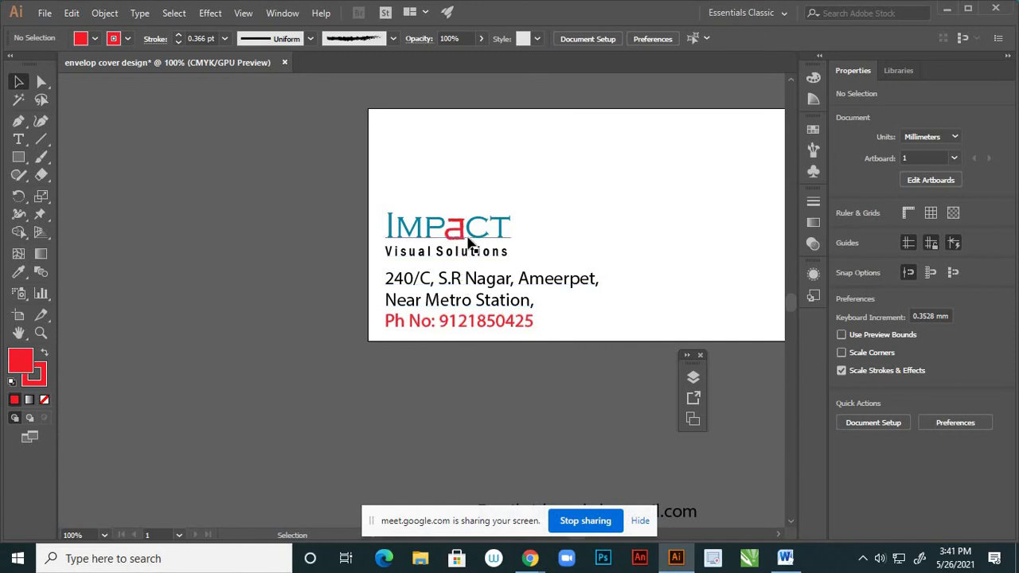
pyautogui.click(469, 236)
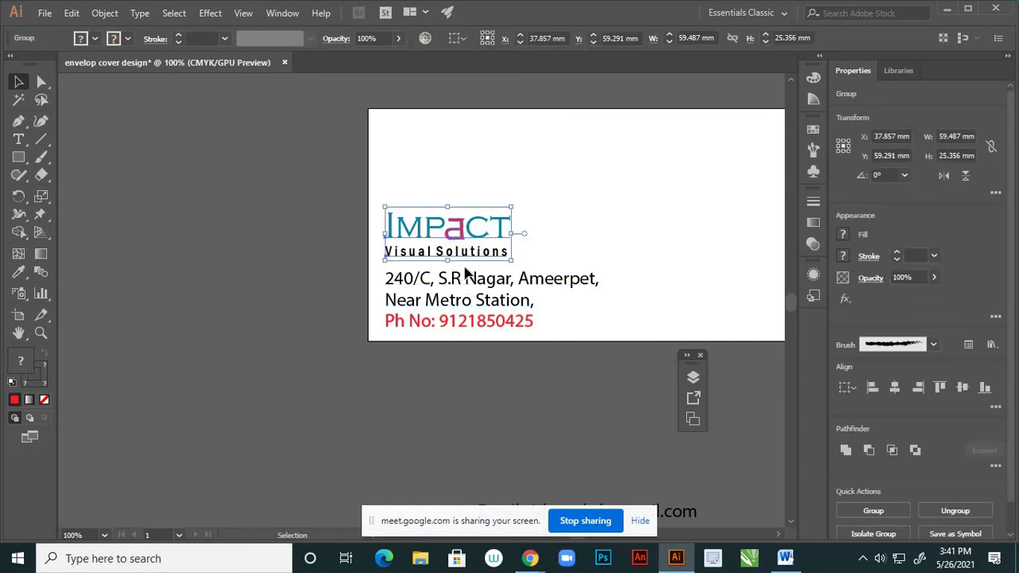
pyautogui.press('Up')
pyautogui.press('Up')
pyautogui.press('Up')
pyautogui.press('Up')
pyautogui.press('Up')
# - Nudge the two-line address text slightly upward, away from the phone line
pyautogui.click(478, 291)
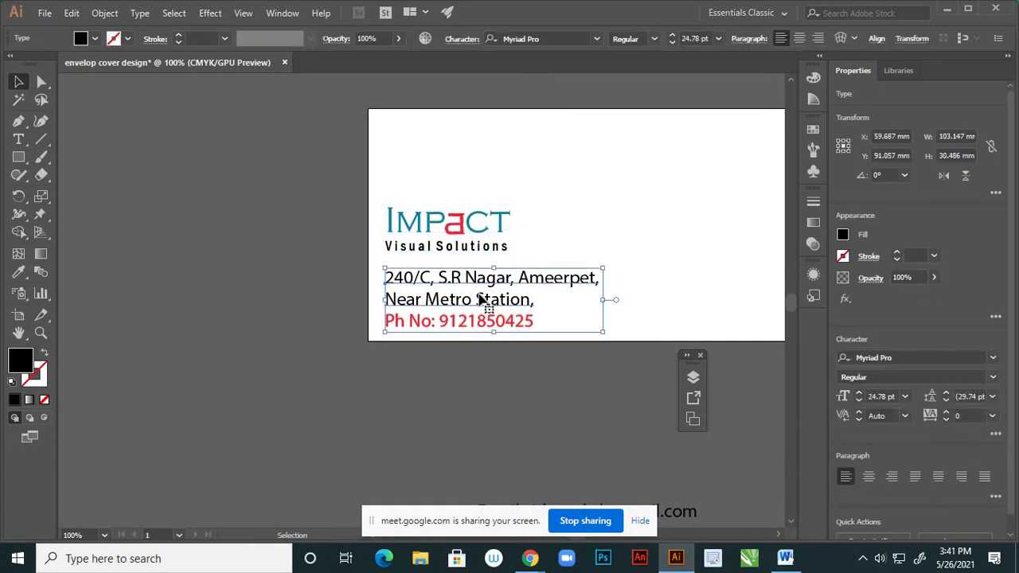
pyautogui.press('Up')
pyautogui.press('Up')
pyautogui.press('Up')
pyautogui.press('Up')
pyautogui.click(492, 381)
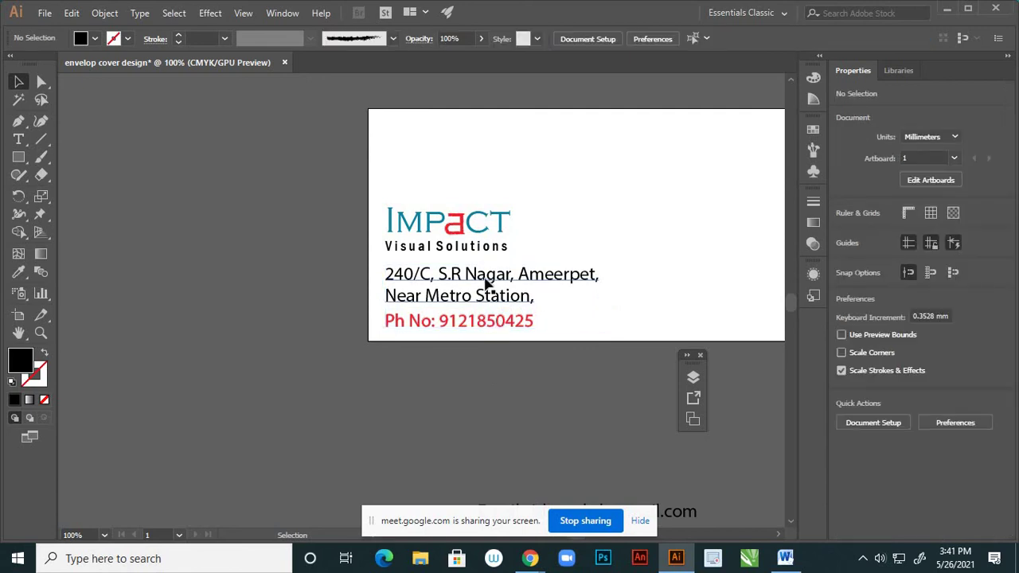
# - Move the email text from below the artboard onto the envelope, directly to the right of the phone line
pyautogui.scroll(-4, 503, 273)
pyautogui.scroll(3, 503, 273)
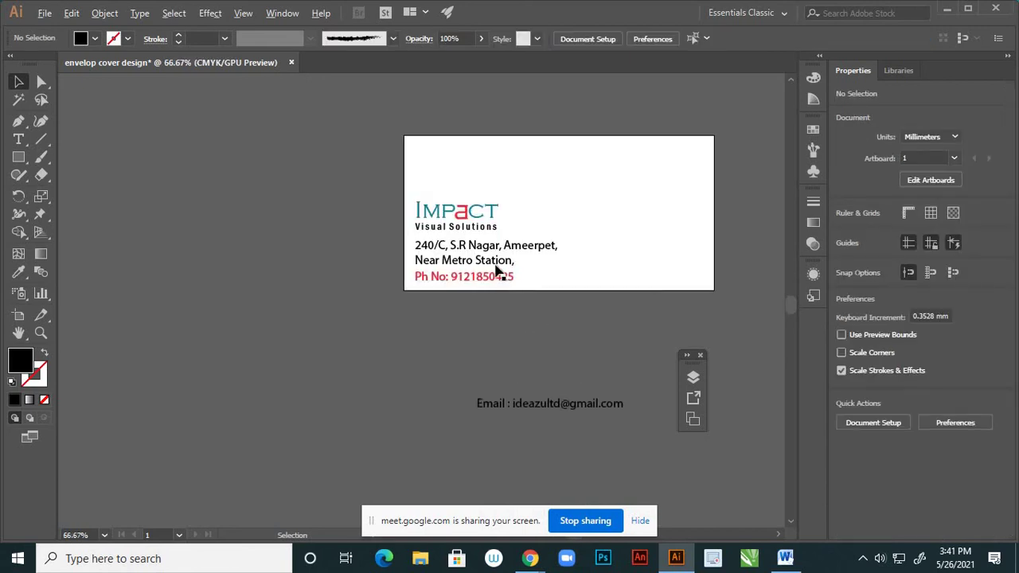
pyautogui.scroll(1, 505, 276)
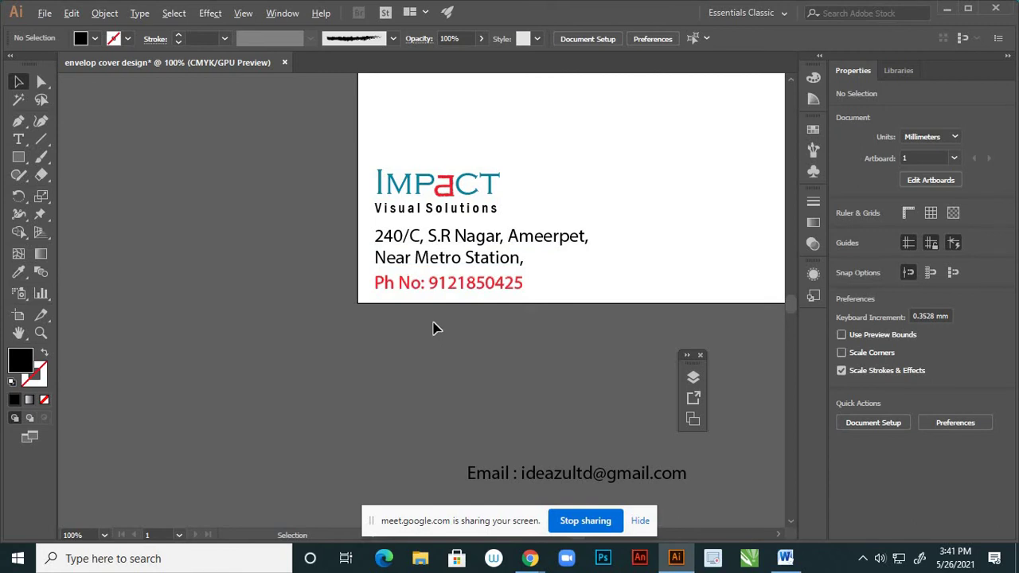
pyautogui.scroll(-2, 485, 319)
pyautogui.scroll(1, 487, 320)
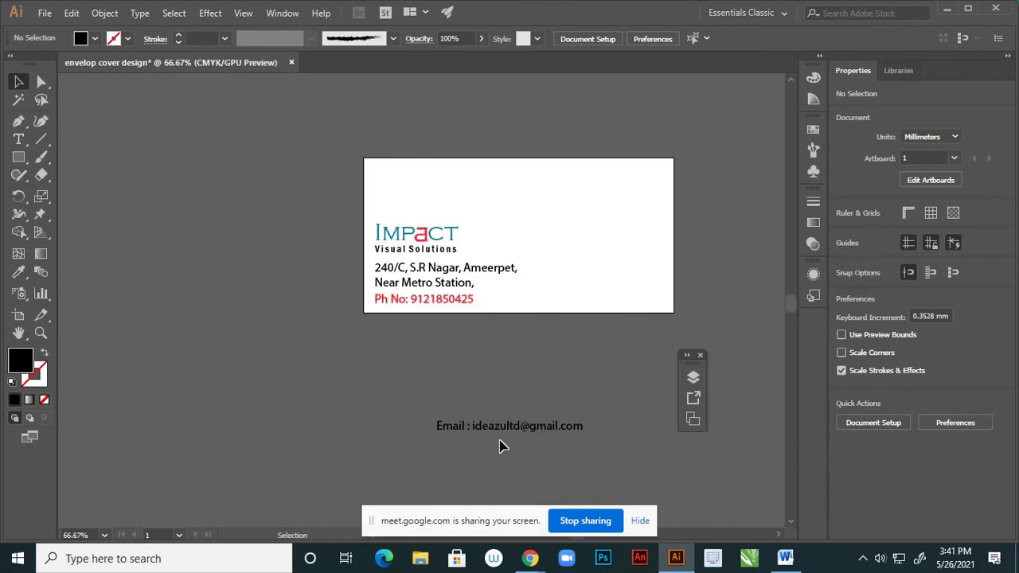
pyautogui.click(471, 303)
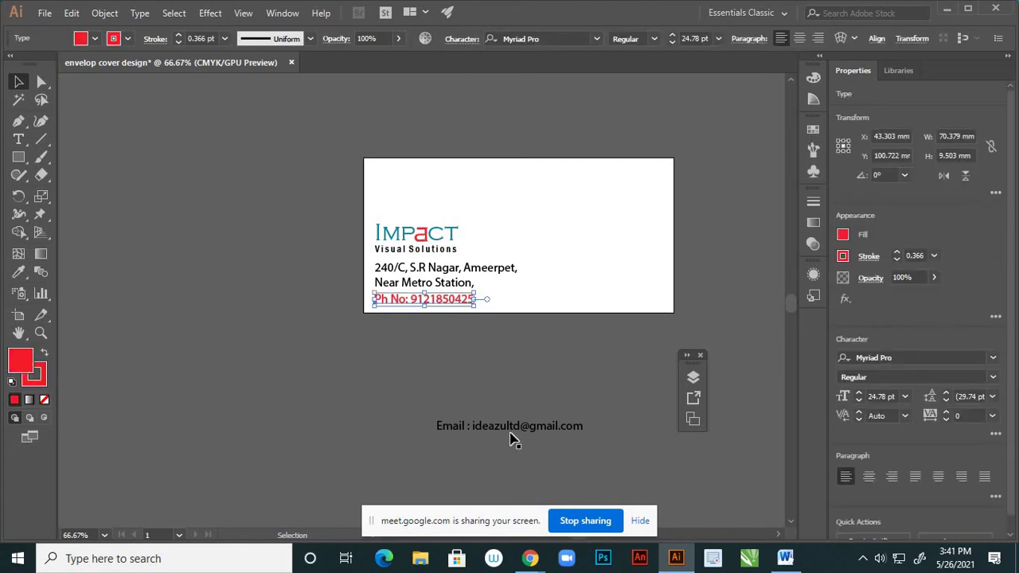
pyautogui.moveTo(519, 435); pyautogui.dragTo(561, 308)
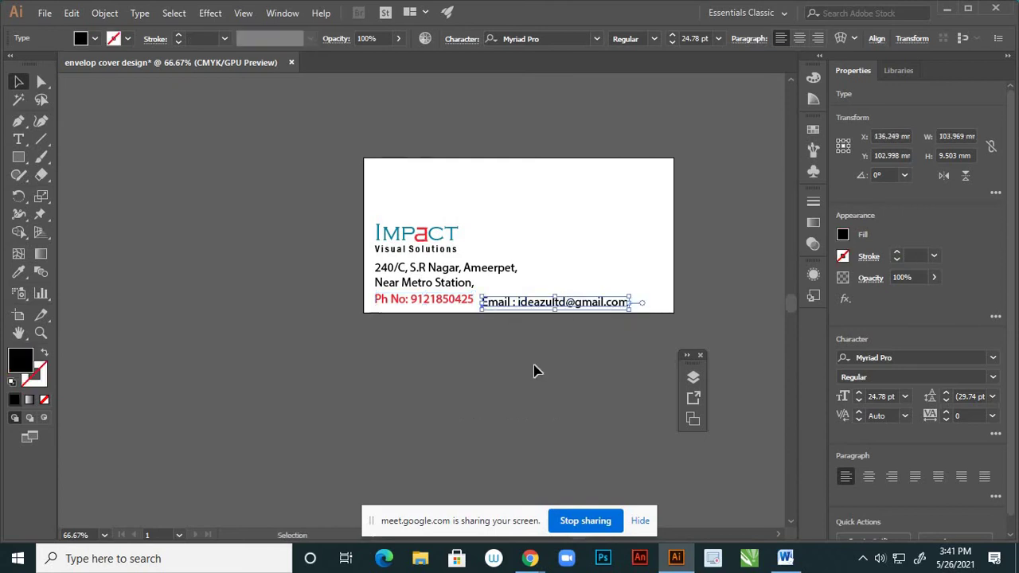
pyautogui.click(534, 371)
pyautogui.scroll(-1, 534, 374)
pyautogui.scroll(1, 535, 353)
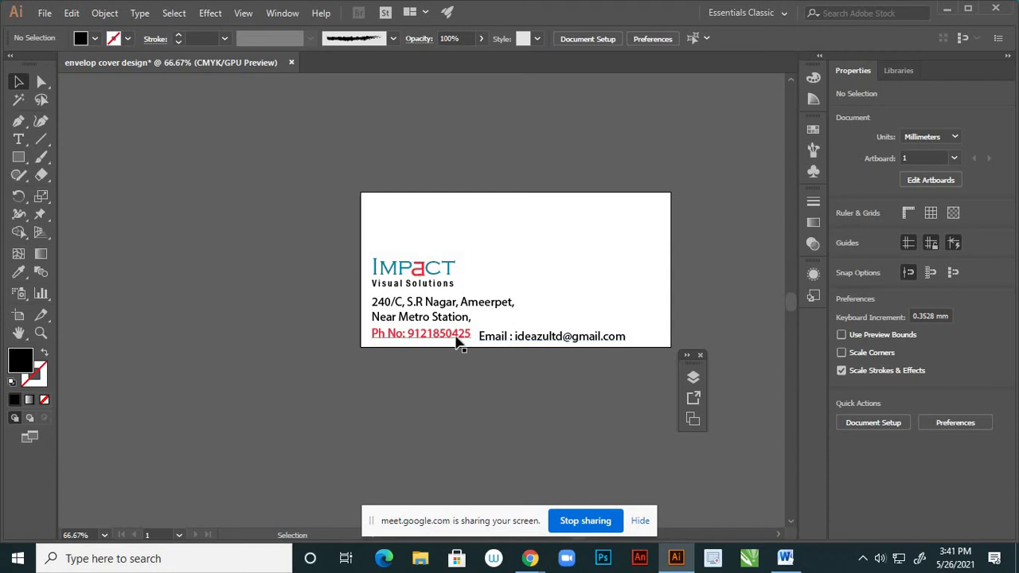
# - Swap the contact lines so the email sits left-aligned under the address and the red phone number follows on its right
pyautogui.moveTo(458, 341); pyautogui.dragTo(557, 392)
pyautogui.moveTo(529, 344); pyautogui.dragTo(426, 336)
pyautogui.click(434, 387)
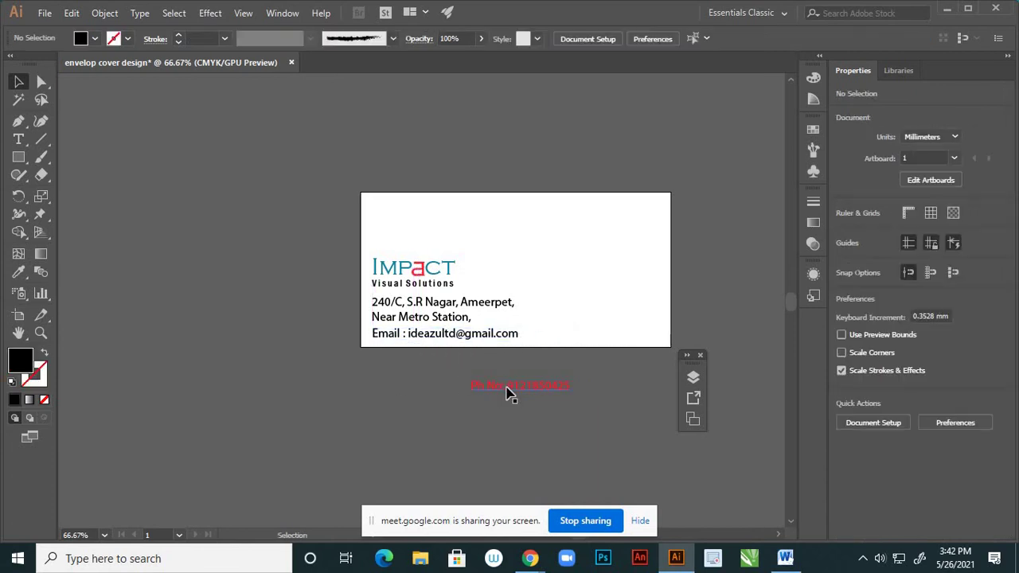
pyautogui.moveTo(516, 391); pyautogui.dragTo(569, 339)
pyautogui.click(549, 387)
# - Draw a straight vertical line with the Pen tool along the envelope's right edge, spanning its full 110 mm height
pyautogui.scroll(-2, 512, 393)
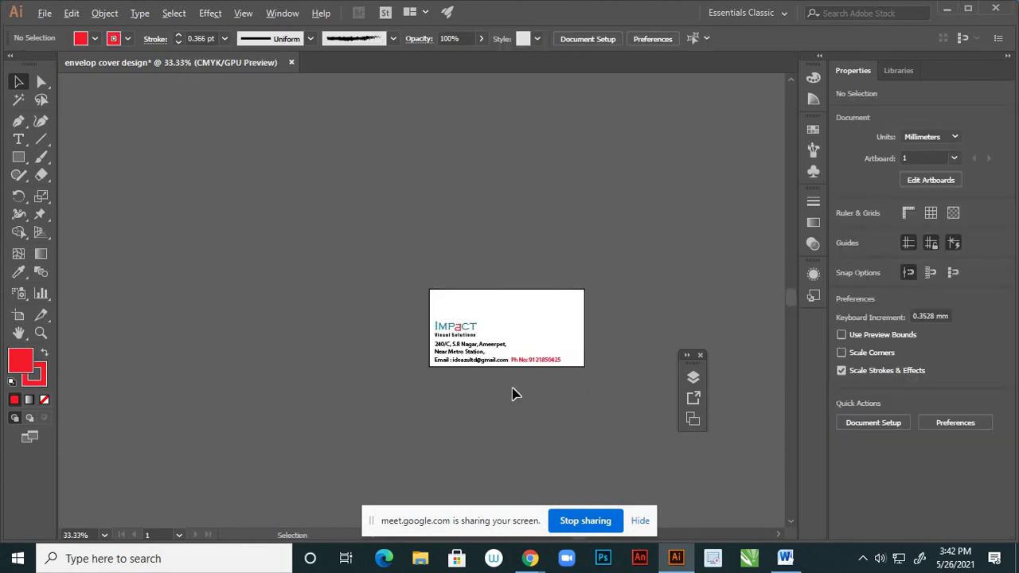
pyautogui.scroll(1, 565, 387)
pyautogui.scroll(1, 520, 330)
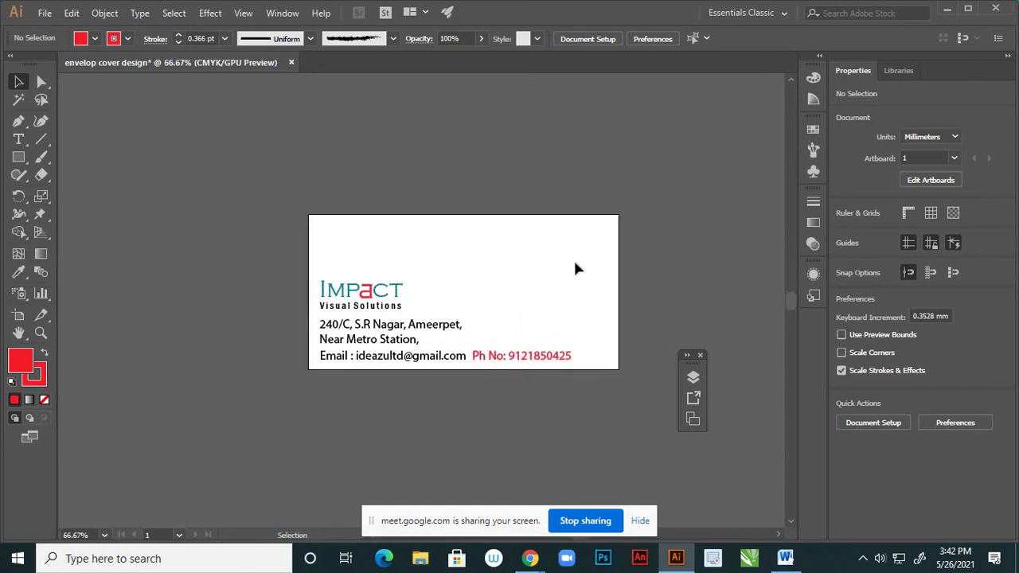
pyautogui.scroll(-1, 572, 270)
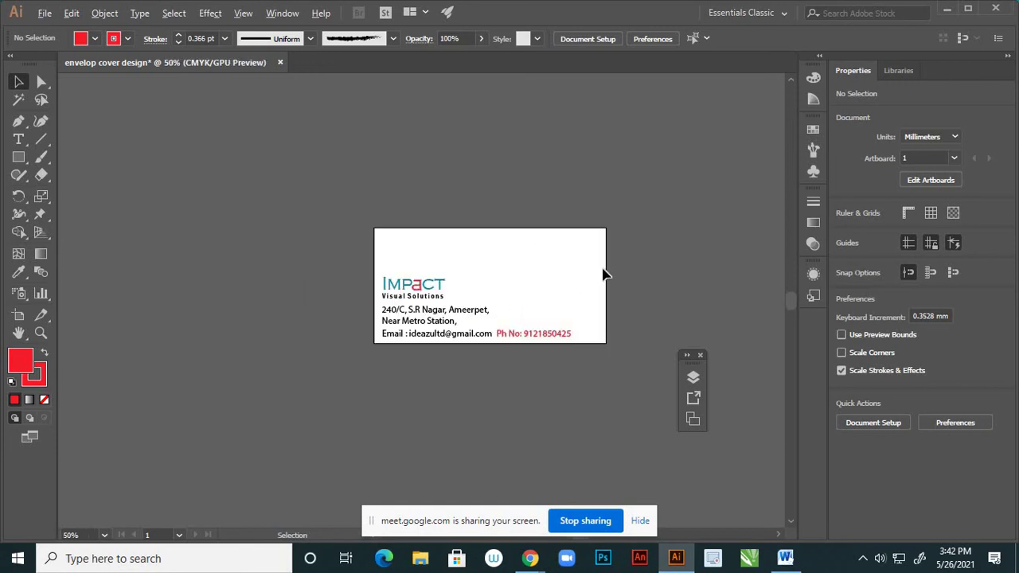
pyautogui.scroll(2, 605, 265)
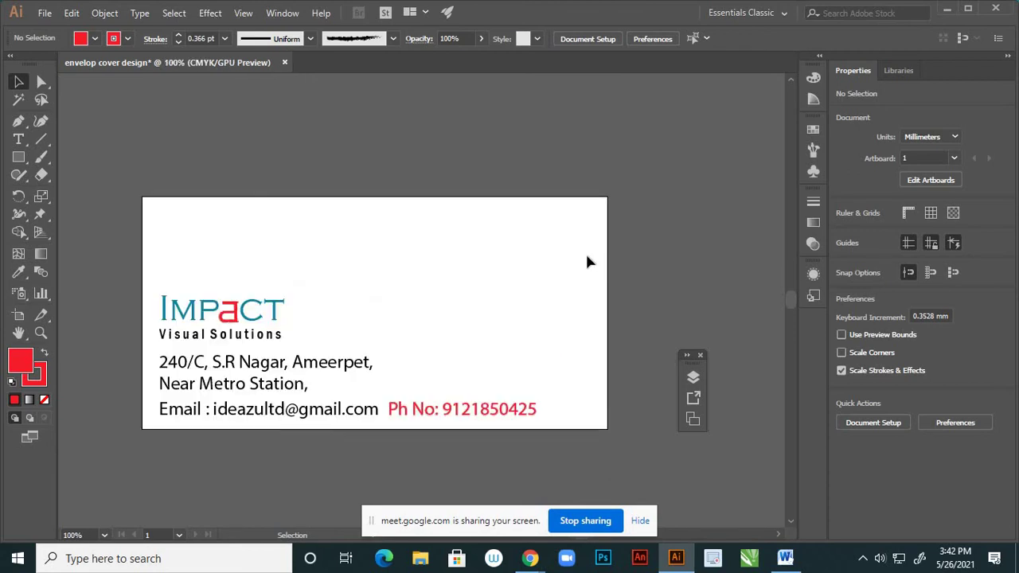
pyautogui.scroll(-1, 585, 262)
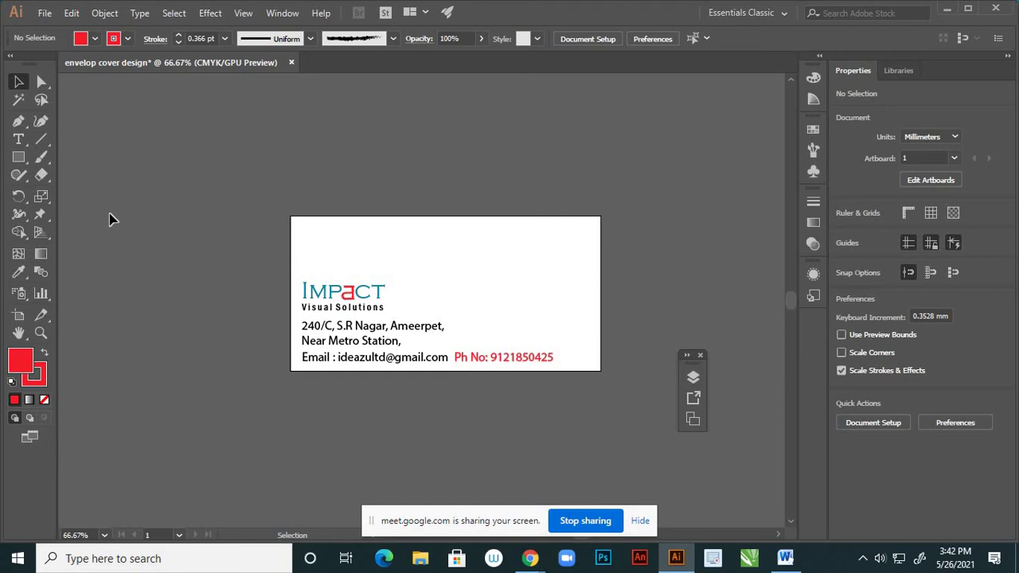
pyautogui.click(20, 121)
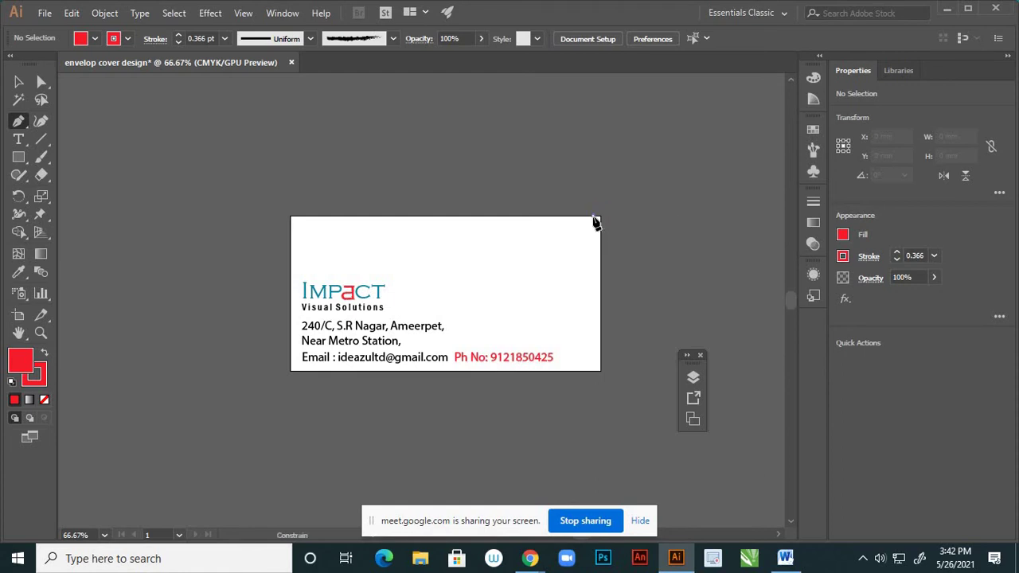
pyautogui.click(593, 216)
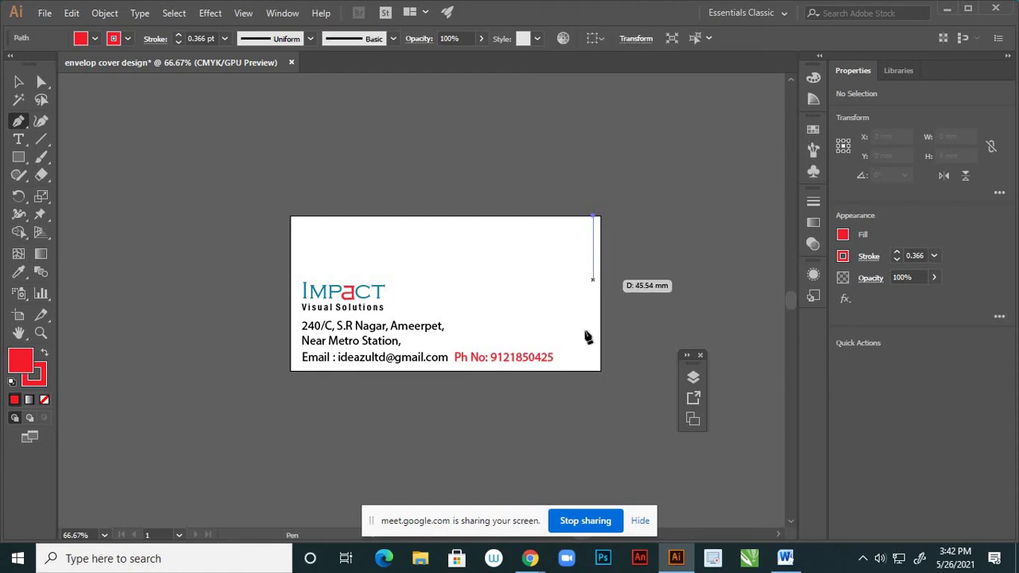
pyautogui.click(581, 375)
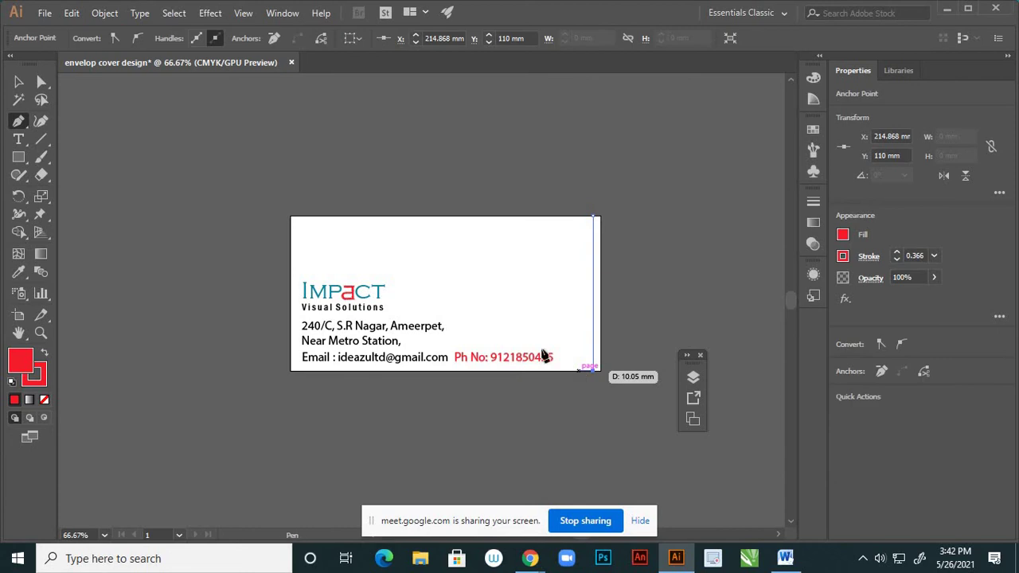
pyautogui.click(21, 82)
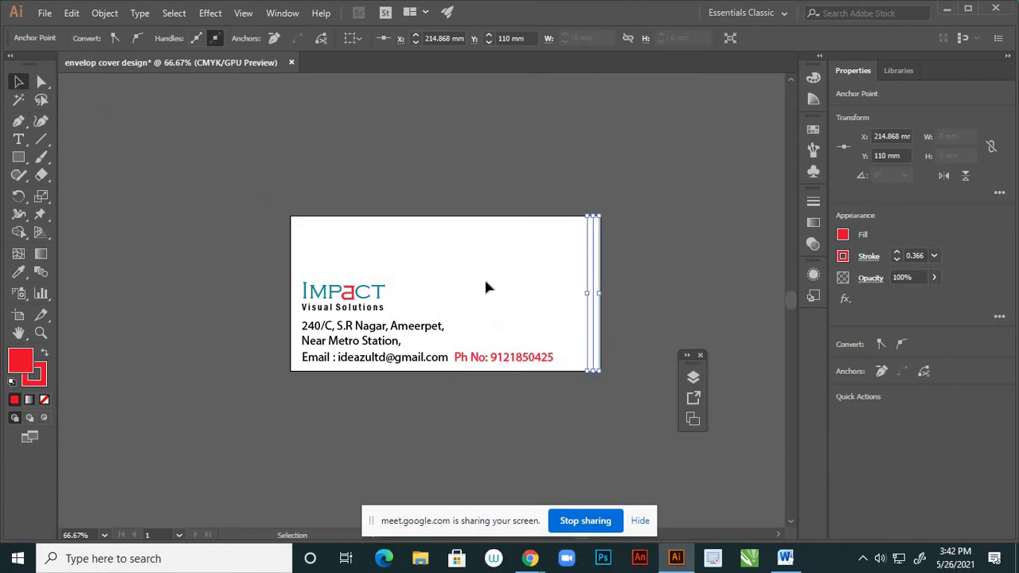
pyautogui.click(633, 289)
pyautogui.scroll(2, 574, 274)
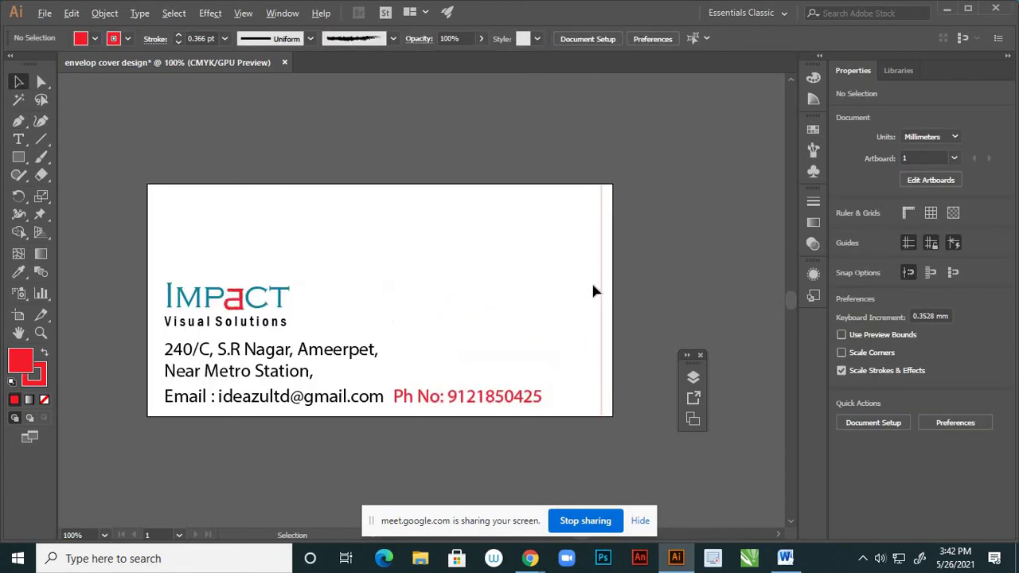
# - Set the stroke weight of the vertical line at the envelope's right edge to 5 pt
pyautogui.click(606, 292)
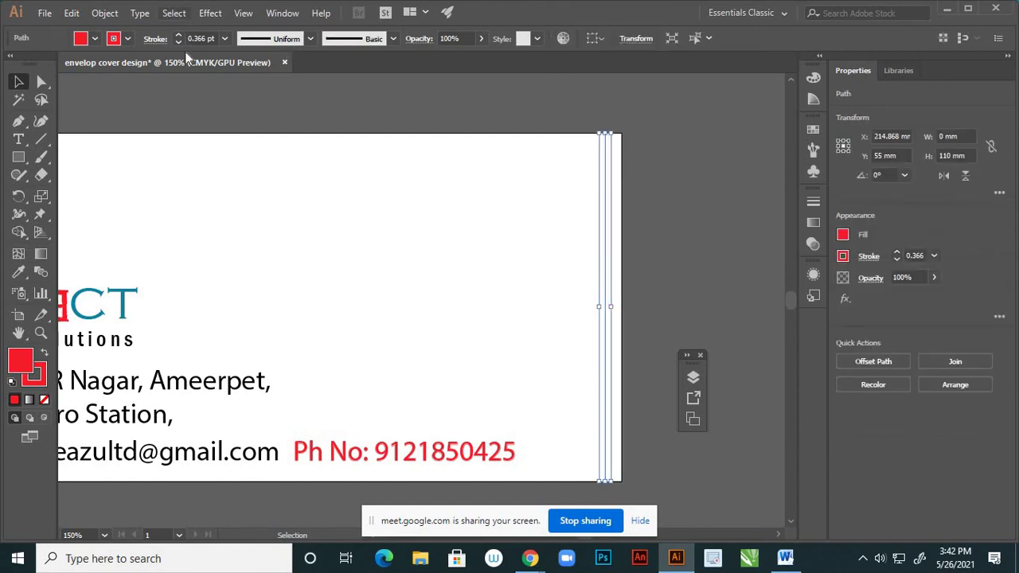
pyautogui.click(224, 39)
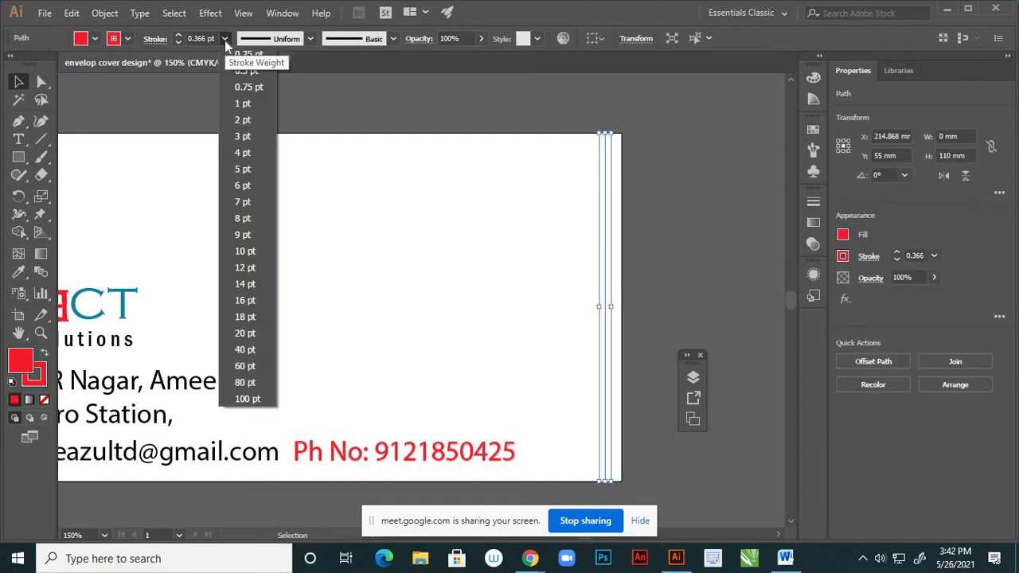
pyautogui.click(243, 169)
pyautogui.click(450, 238)
pyautogui.scroll(-2, 567, 230)
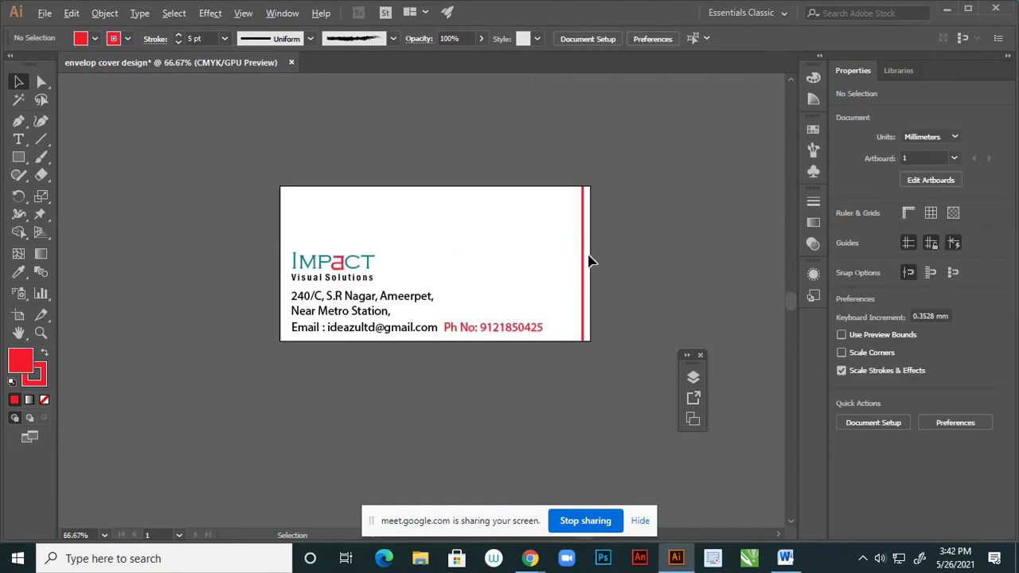
# - Apply the rough charcoal-style art brush to the red vertical line at the envelope's right edge
pyautogui.scroll(2, 588, 256)
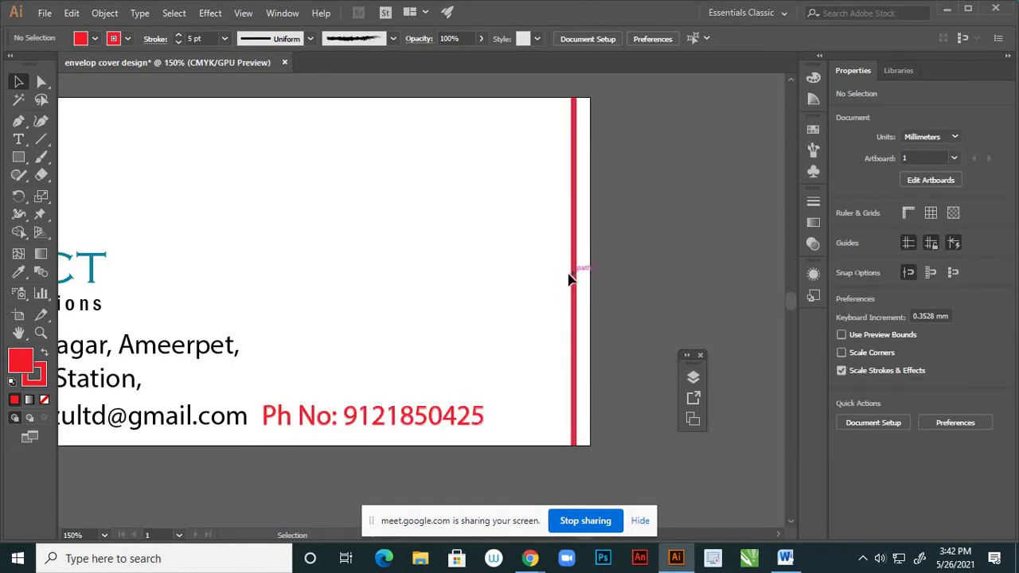
pyautogui.scroll(-2, 579, 284)
pyautogui.scroll(2, 582, 278)
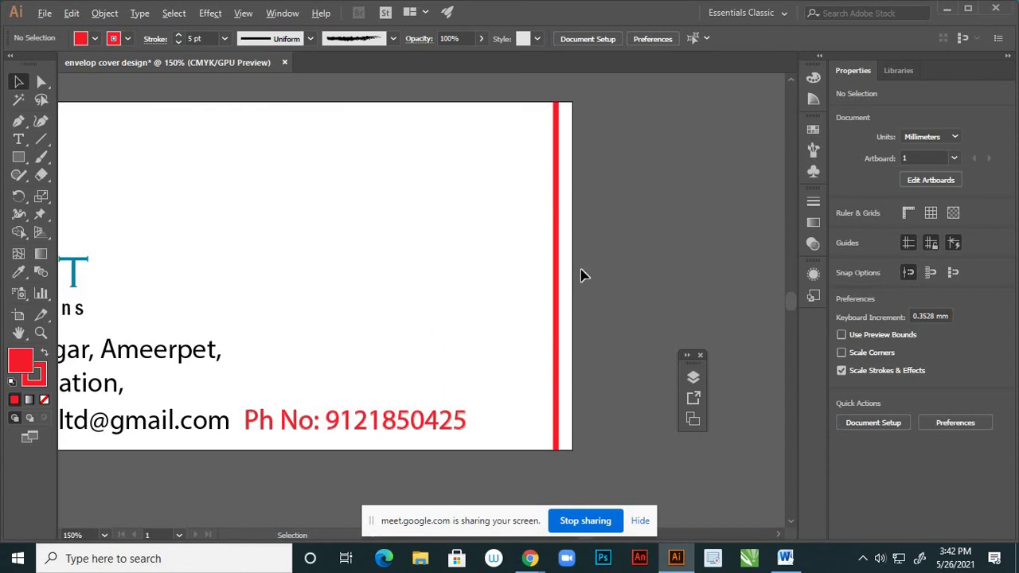
pyautogui.scroll(2, 580, 276)
pyautogui.click(516, 311)
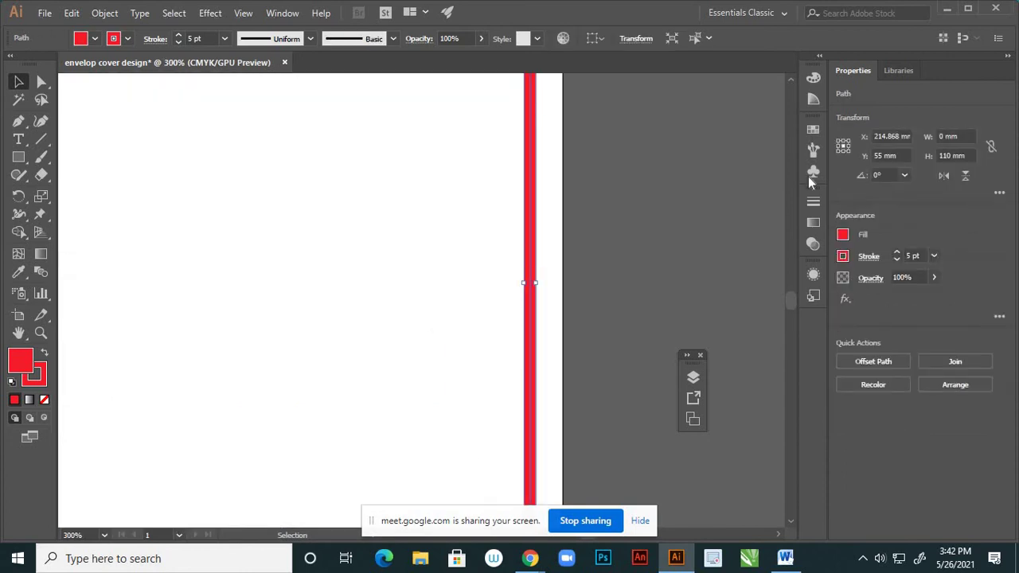
pyautogui.click(811, 152)
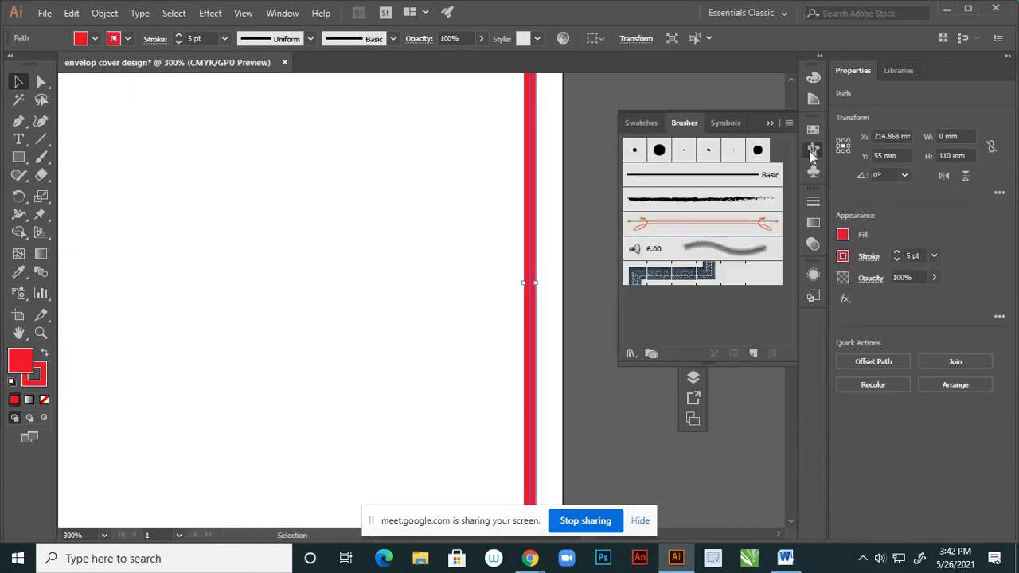
pyautogui.click(734, 201)
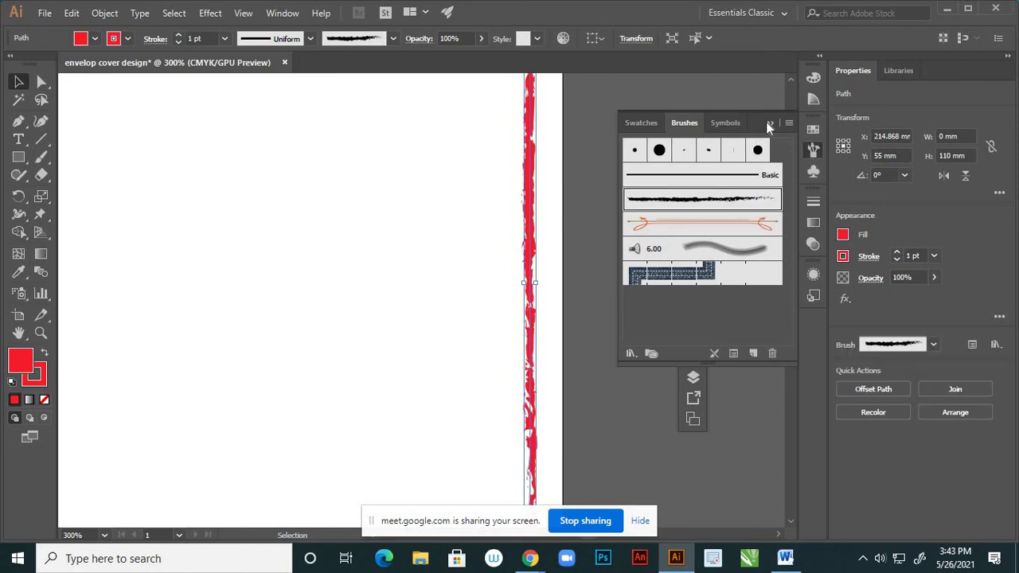
# - Examine the brushed red edge line up close and against the whole envelope layout
pyautogui.click(769, 123)
pyautogui.click(647, 203)
pyautogui.hotkey('ctrl', '0')
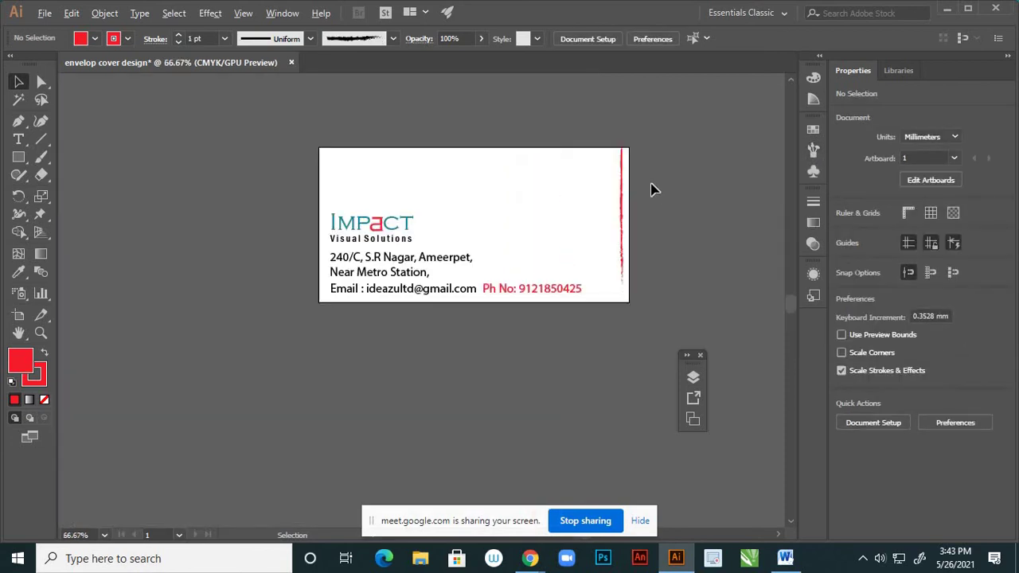
pyautogui.scroll(2, 621, 221)
pyautogui.hotkey('ctrl', '0')
pyautogui.scroll(3, 630, 223)
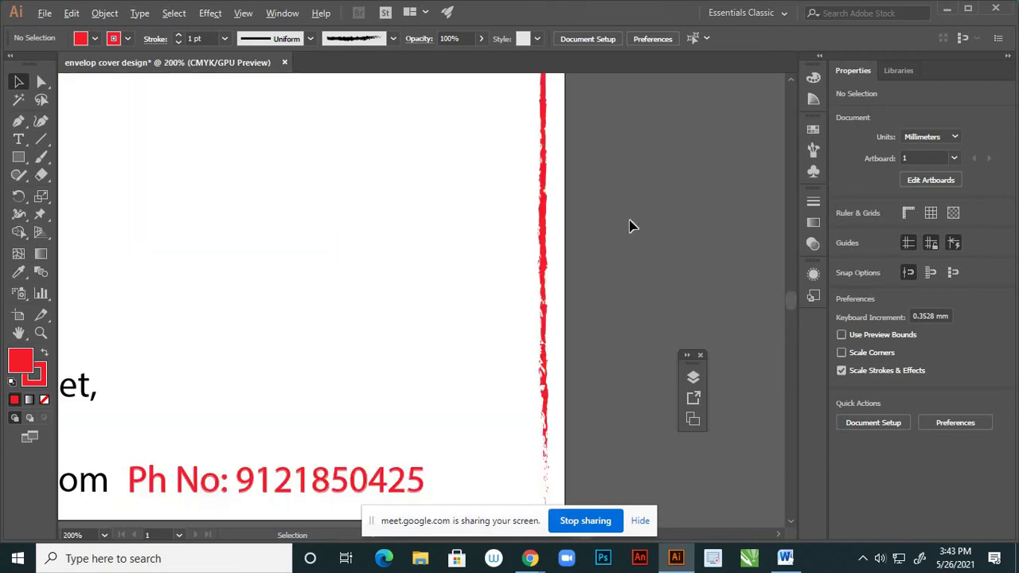
pyautogui.scroll(2, 548, 245)
pyautogui.scroll(-3, 549, 246)
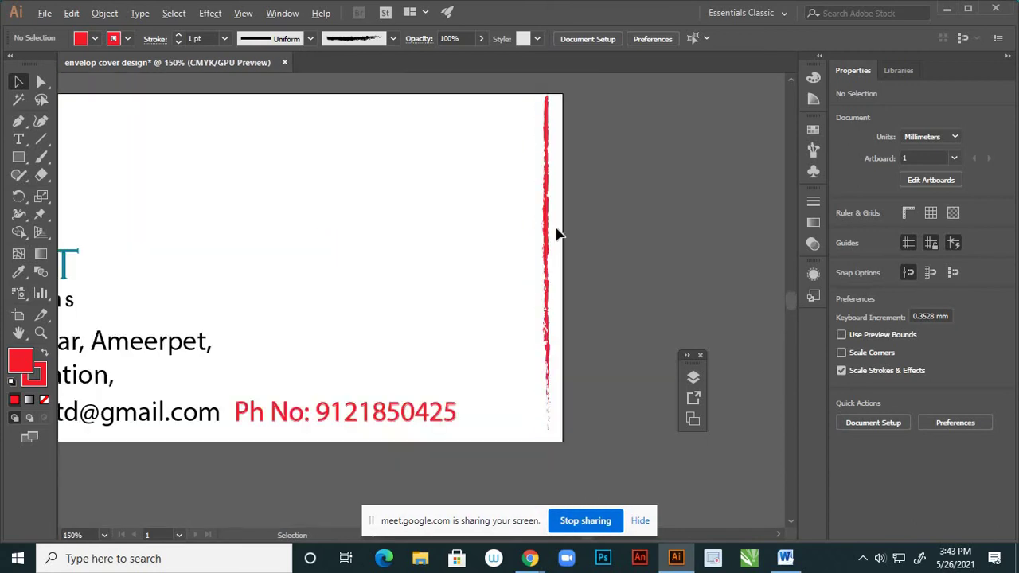
pyautogui.scroll(-1, 557, 230)
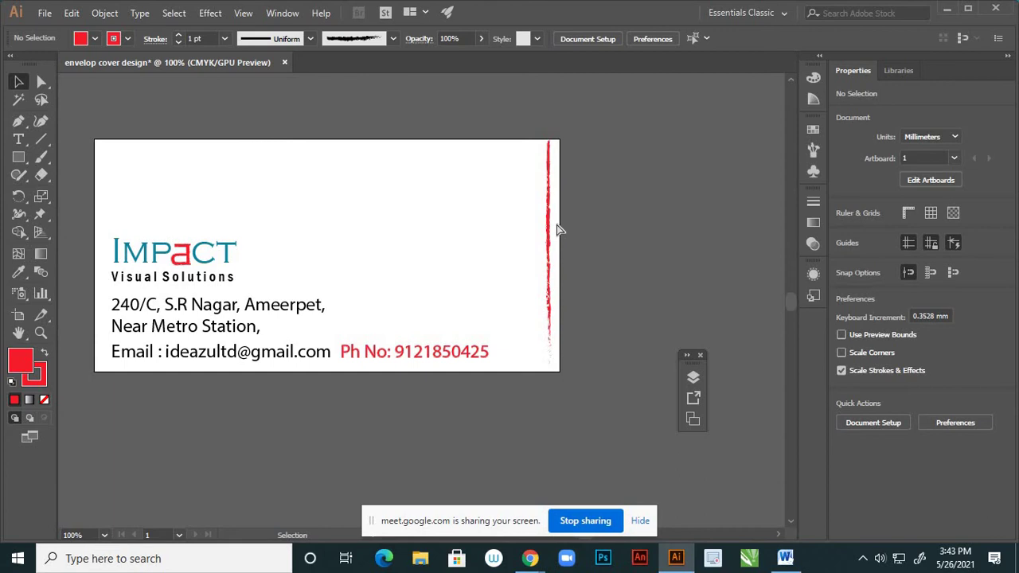
# - Undo the charcoal brush on the red edge line, restoring the plain 5 pt Basic stroke
pyautogui.click(556, 231)
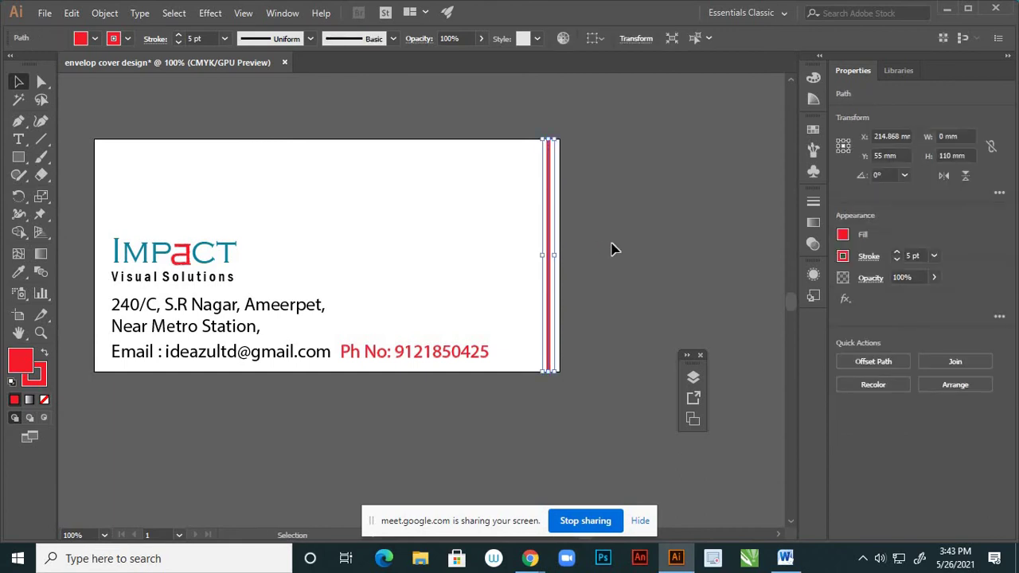
pyautogui.scroll(-3, 582, 239)
pyautogui.click(622, 252)
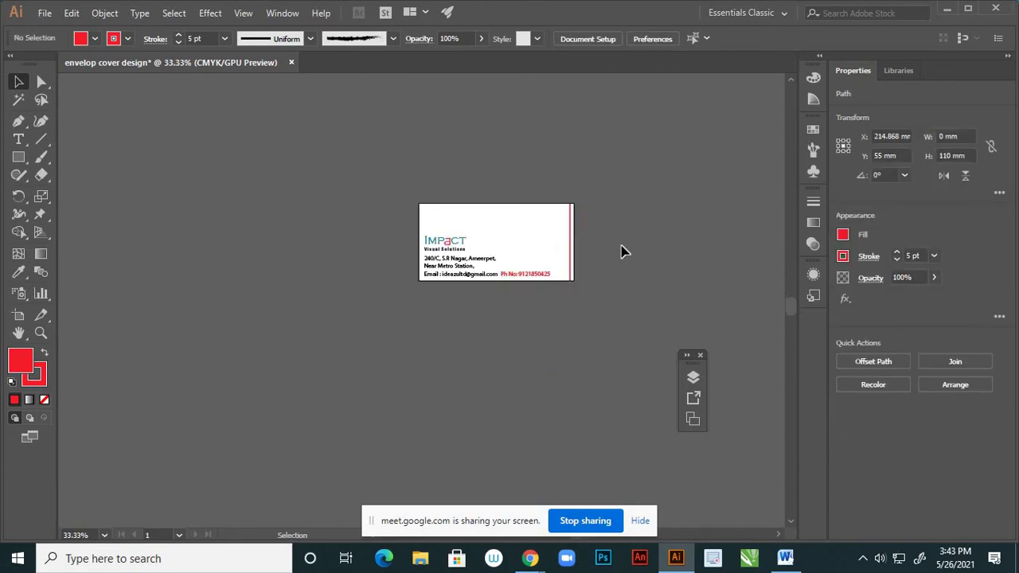
# - Set the stroke weight of the red vertical edge line to 3 pt
pyautogui.scroll(5, 572, 245)
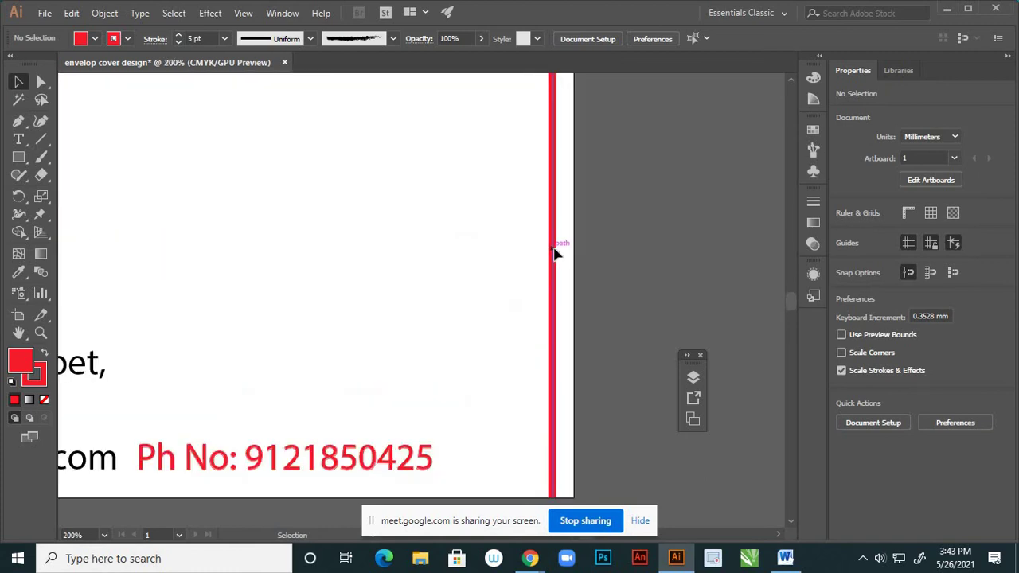
pyautogui.click(557, 253)
pyautogui.scroll(3, 560, 250)
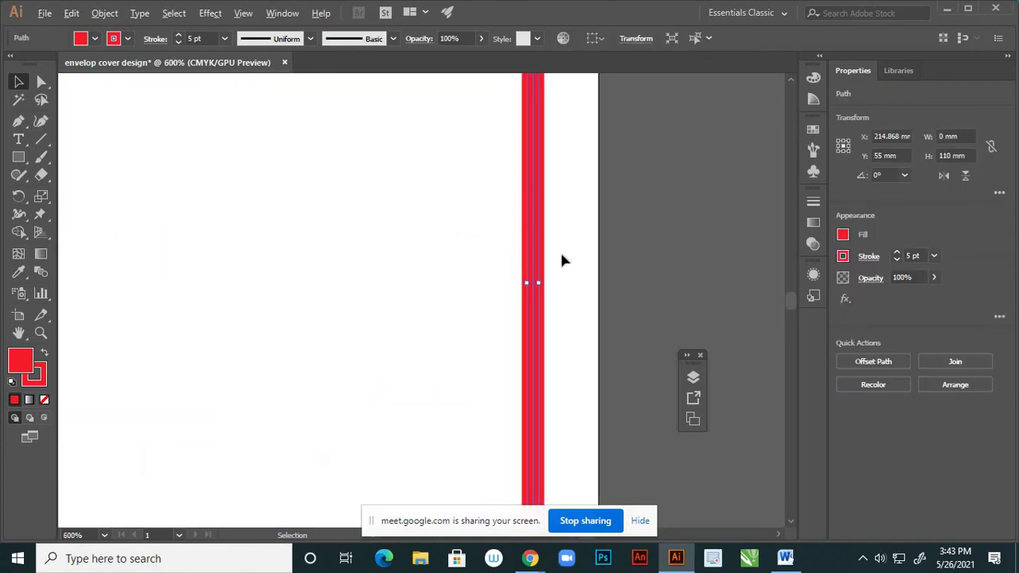
pyautogui.click(225, 40)
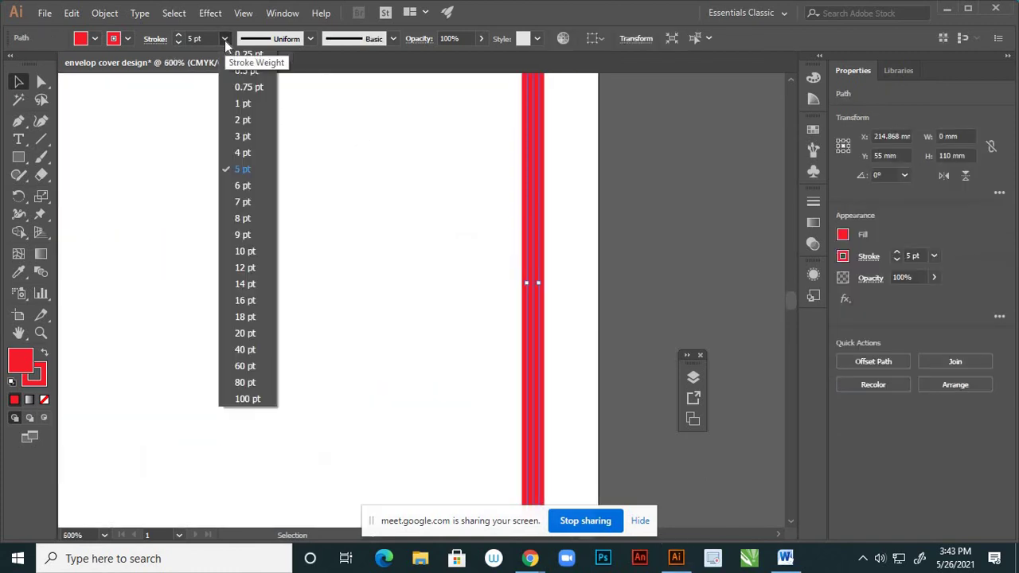
pyautogui.click(243, 138)
pyautogui.click(580, 268)
pyautogui.scroll(-3, 580, 269)
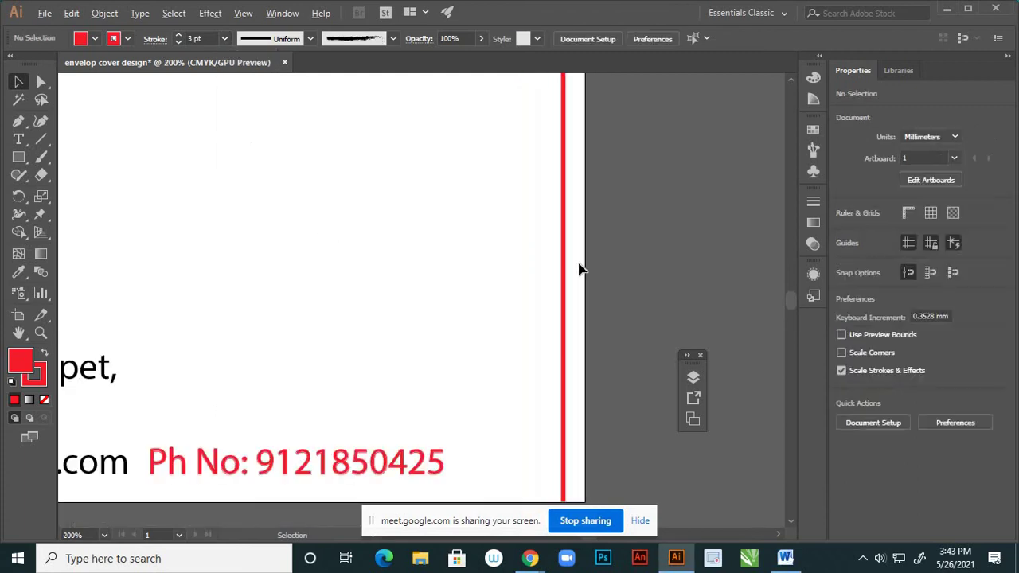
pyautogui.scroll(-2, 581, 270)
pyautogui.scroll(2, 582, 253)
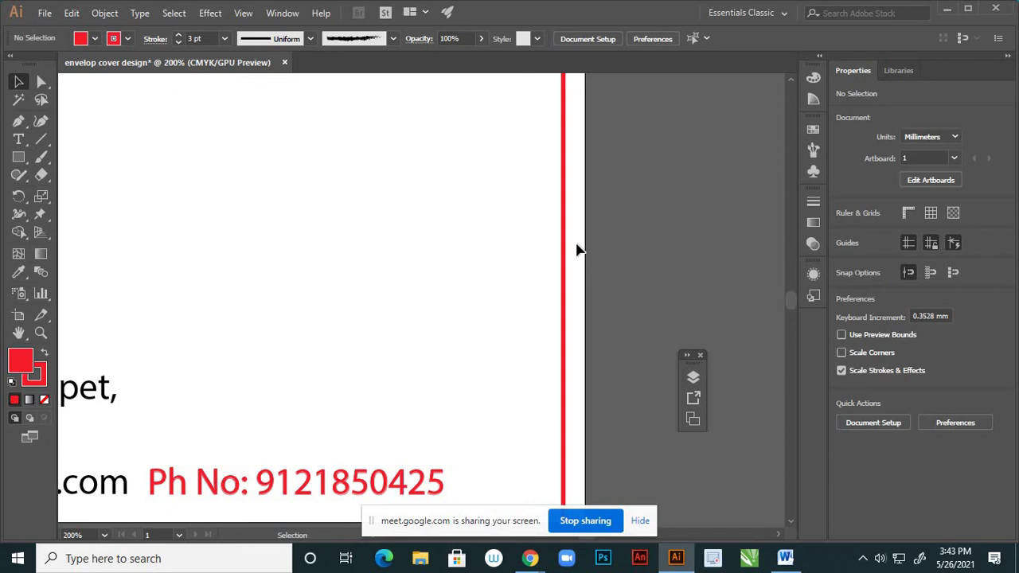
# - Nudge the red vertical line toward the envelope's right edge, to X 218.396 mm
pyautogui.click(563, 263)
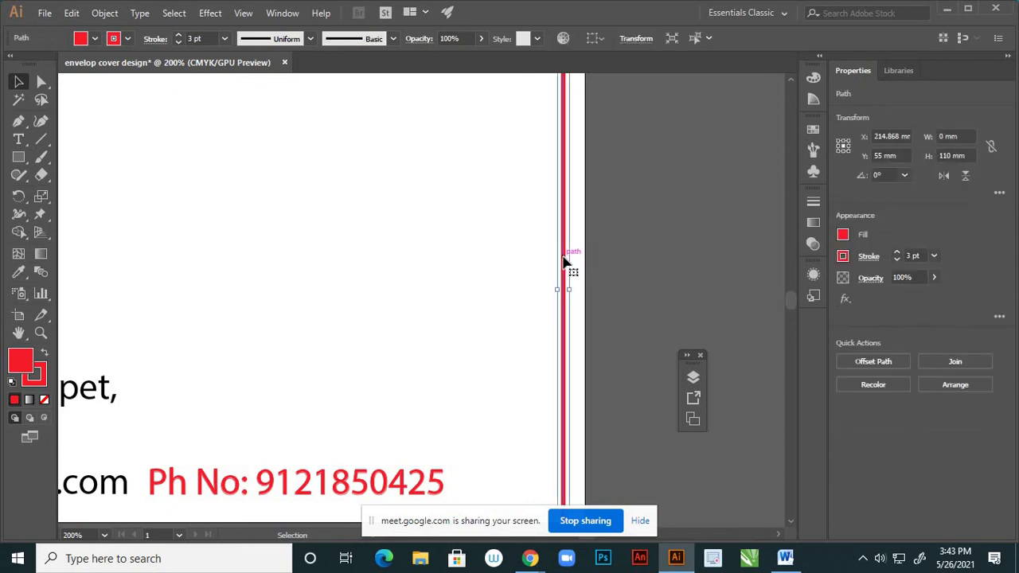
pyautogui.press('Right')
pyautogui.press('Right')
pyautogui.press('Right')
pyautogui.press('Right')
pyautogui.press('Right')
pyautogui.press('Right')
pyautogui.press('Right')
pyautogui.press('Right')
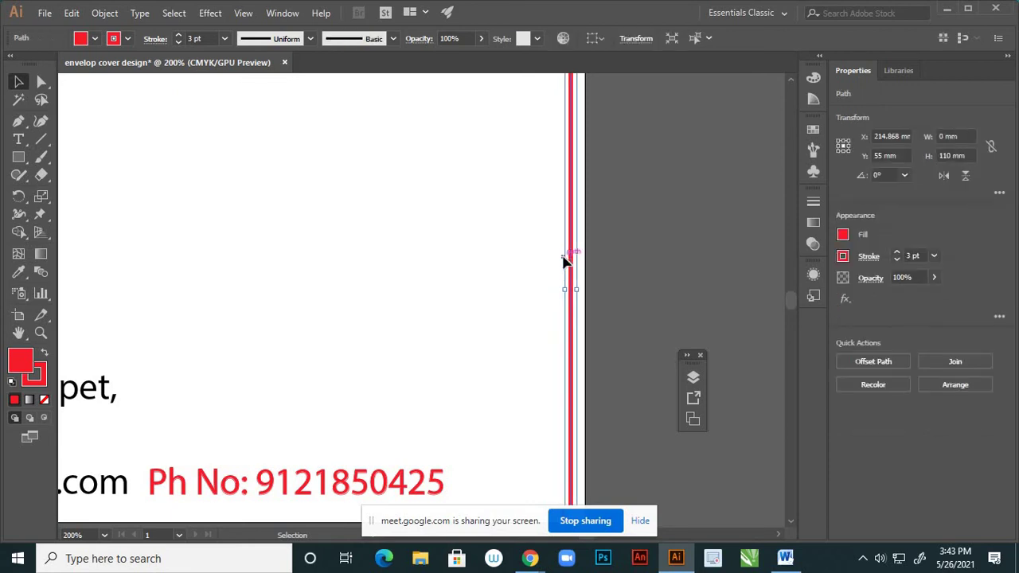
pyautogui.press('Right')
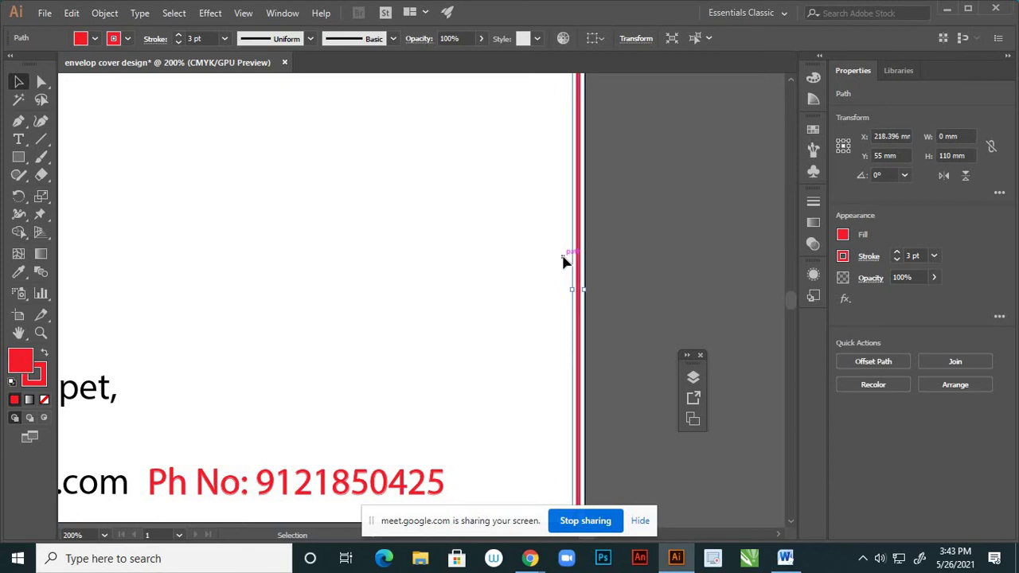
pyautogui.click(660, 219)
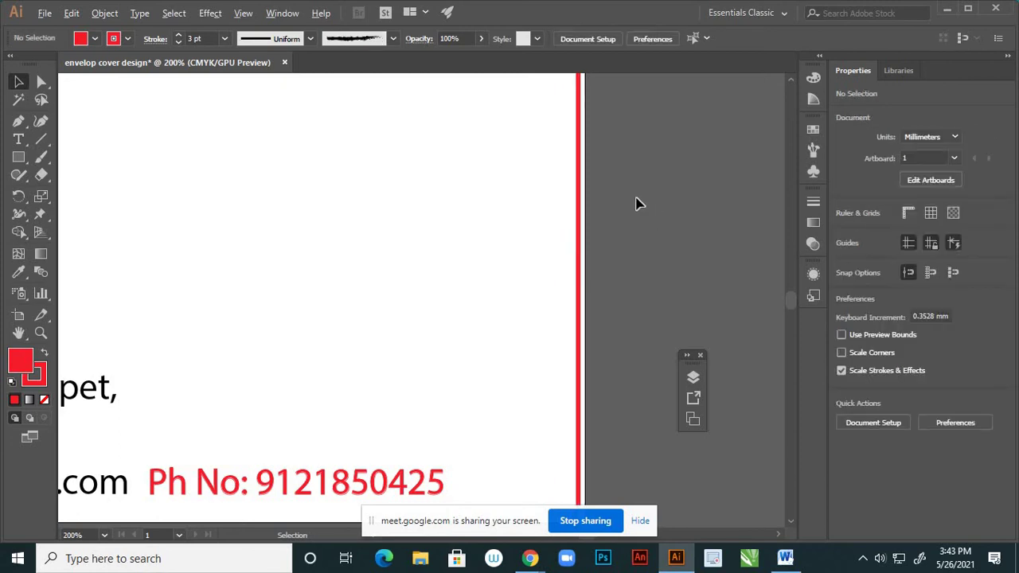
# - Duplicate the red vertical line and nudge the copy to its left, at X 216.279 mm
pyautogui.scroll(-3, 637, 201)
pyautogui.scroll(3, 607, 215)
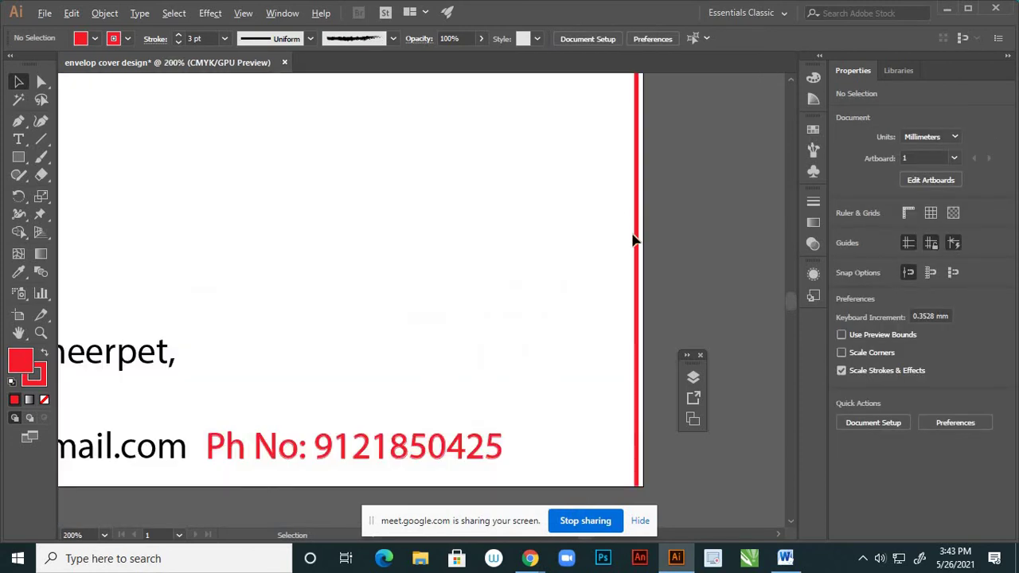
pyautogui.click(638, 239)
pyautogui.scroll(2, 660, 249)
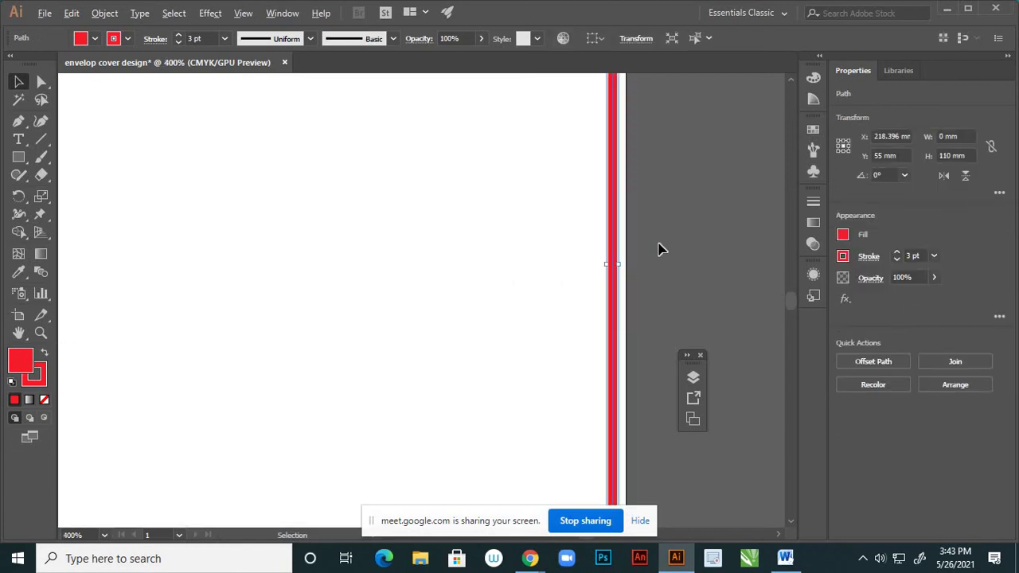
pyautogui.press('a')
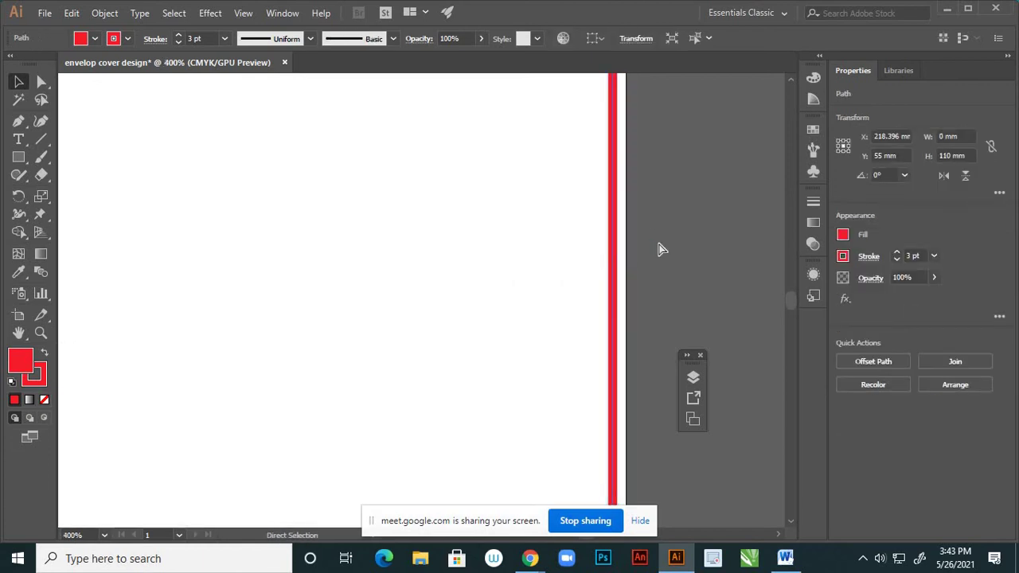
pyautogui.hotkey('ctrl', 'shift')
pyautogui.press('v')
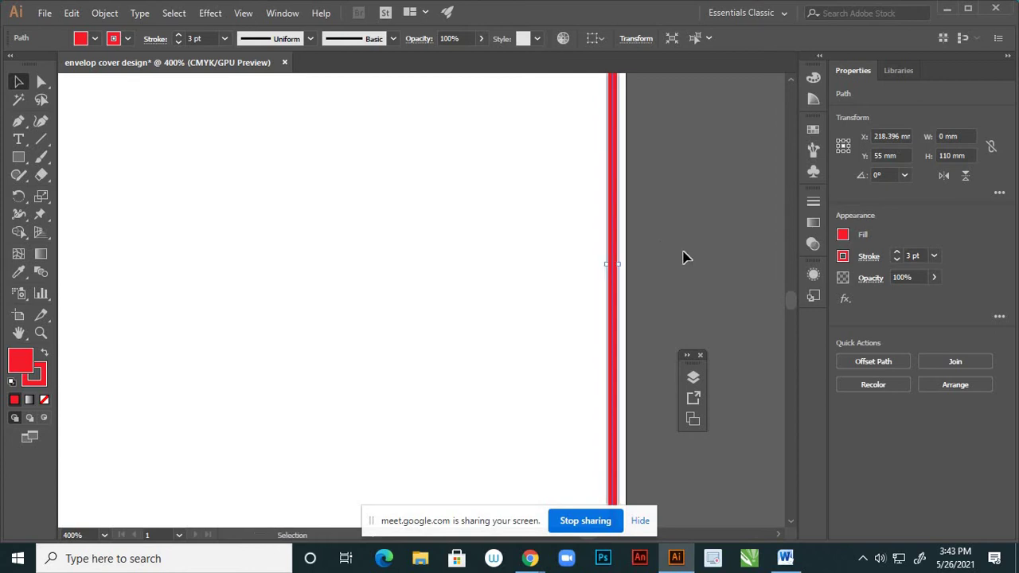
pyautogui.press('Left')
pyautogui.press('Left')
pyautogui.press('Left')
pyautogui.press('Left')
pyautogui.press('Left')
pyautogui.press('Left')
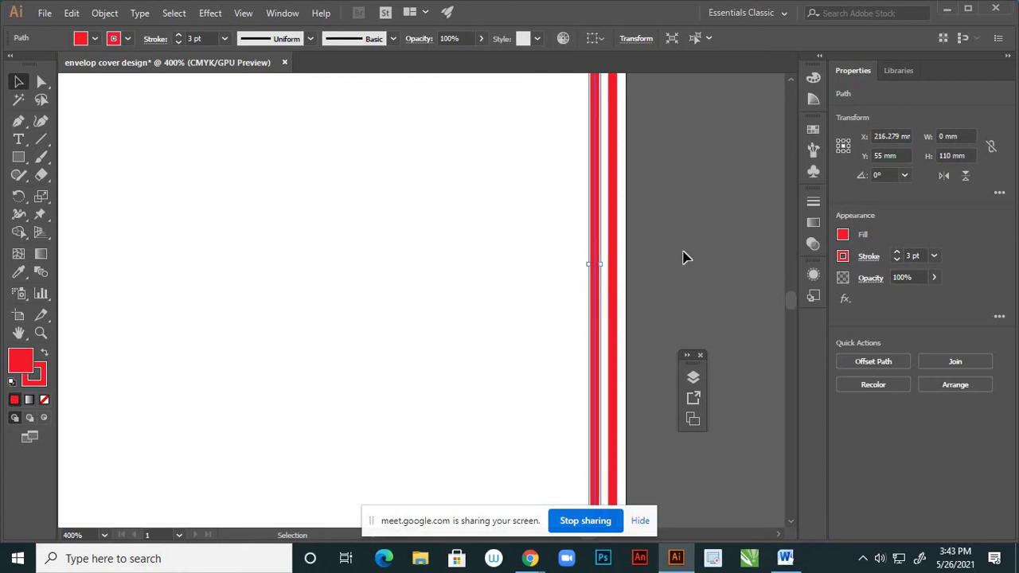
# - Recolor the duplicated line with the teal sampled from the logo lettering, as a stroke with no fill
pyautogui.hotkey('ctrl', '0')
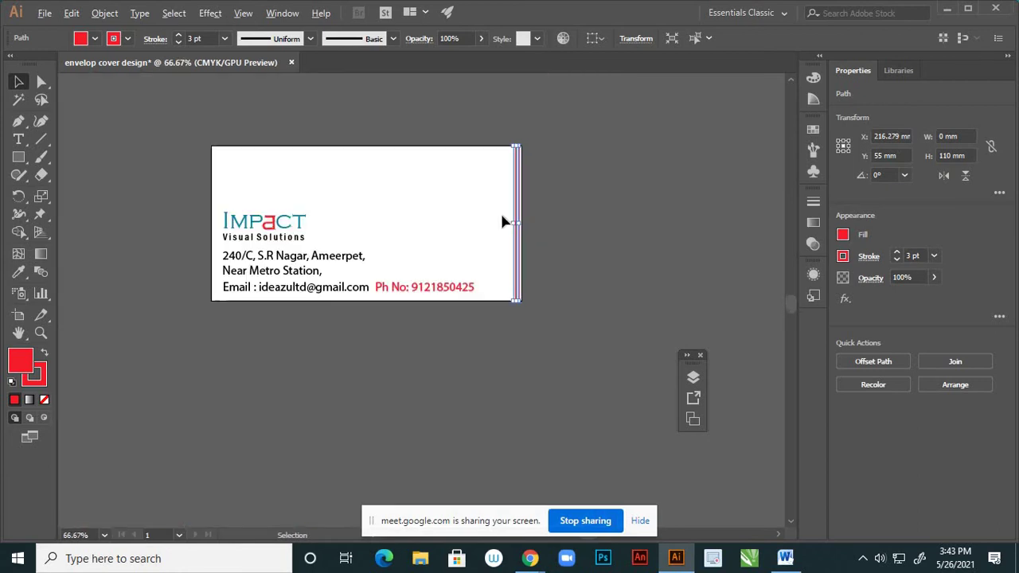
pyautogui.scroll(5, 298, 224)
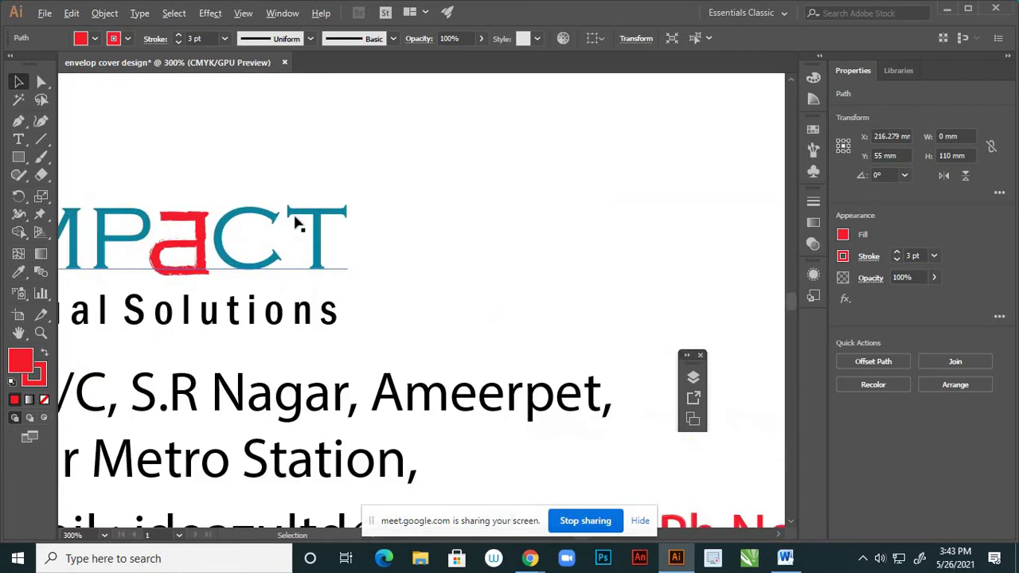
pyautogui.press('i')
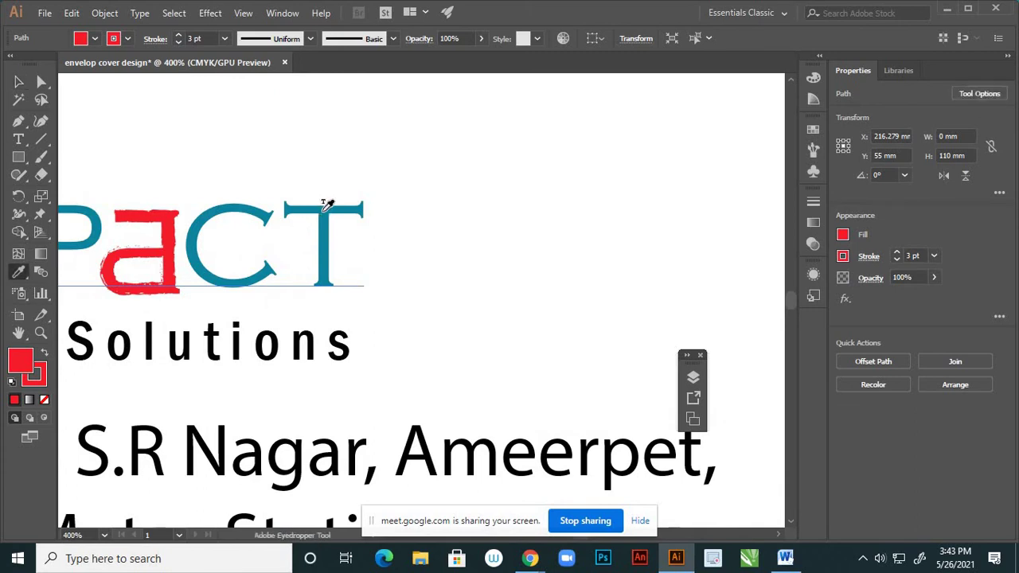
pyautogui.click(329, 204)
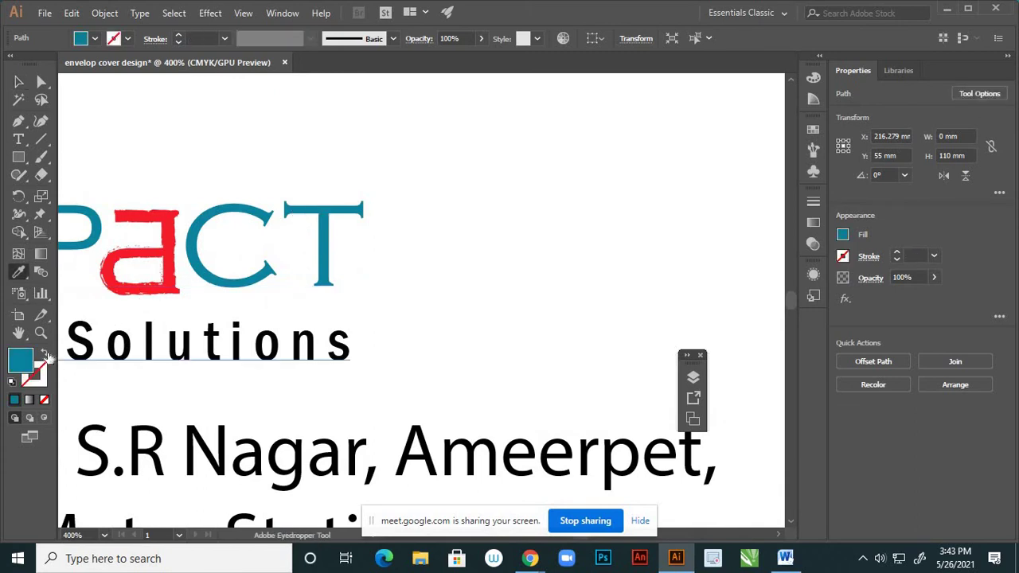
pyautogui.click(45, 354)
pyautogui.click(17, 82)
pyautogui.click(519, 232)
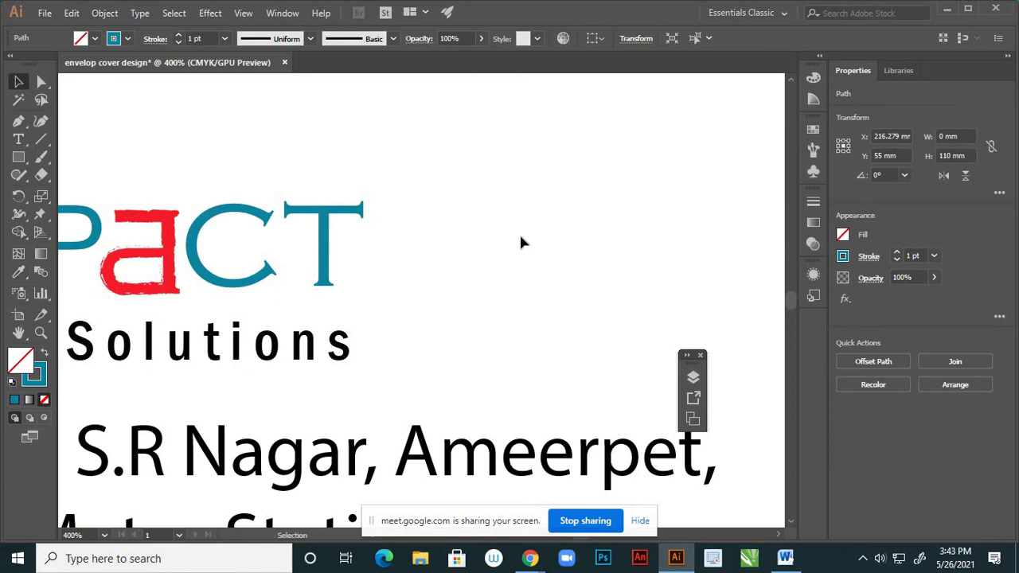
pyautogui.scroll(-1, 526, 209)
pyautogui.scroll(-5, 525, 216)
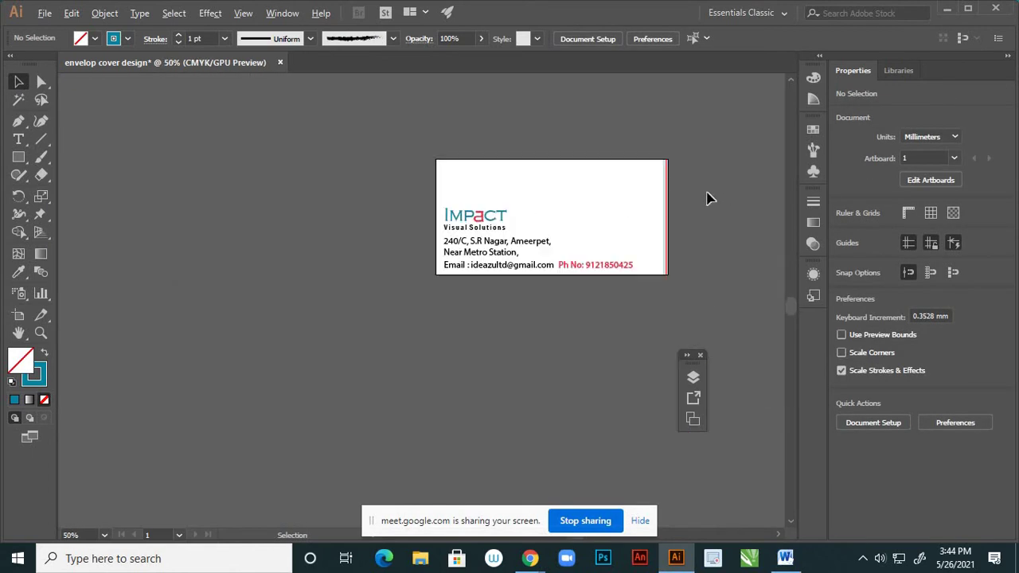
# - Set the stroke weight of the teal vertical line beside the red one to 3 pt
pyautogui.scroll(4, 665, 205)
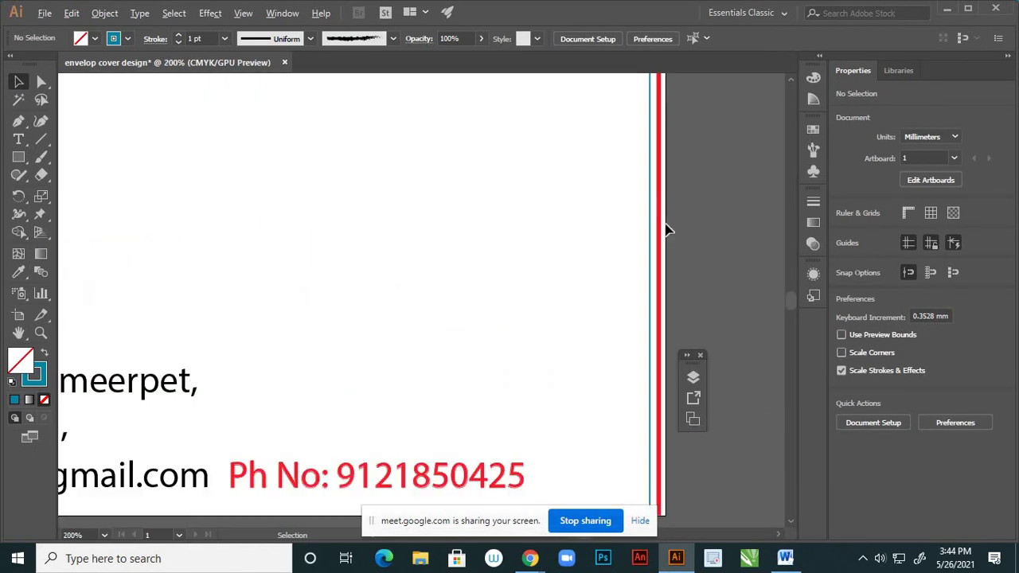
pyautogui.scroll(1, 667, 230)
pyautogui.scroll(-4, 667, 231)
pyautogui.scroll(3, 652, 250)
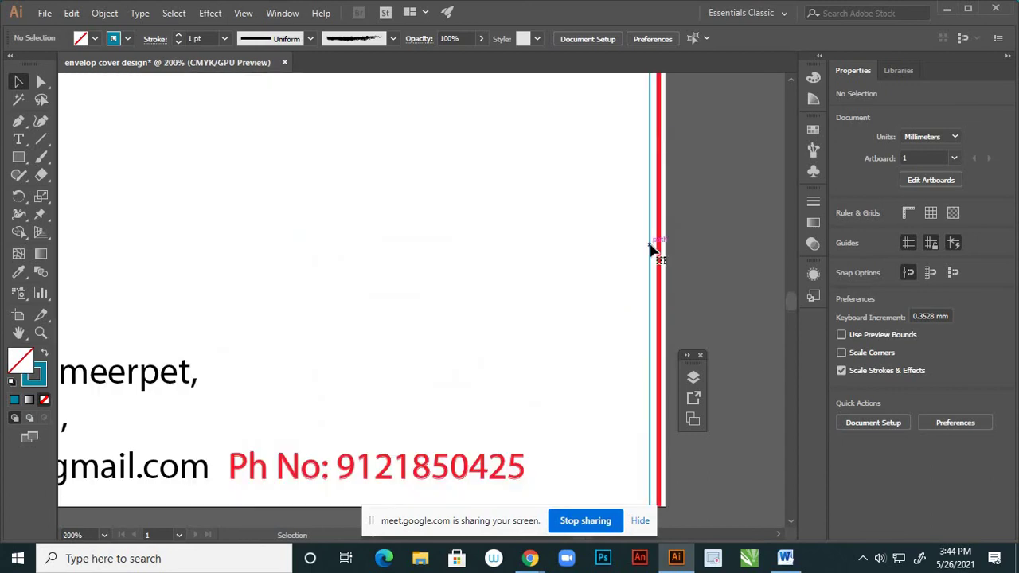
pyautogui.click(651, 250)
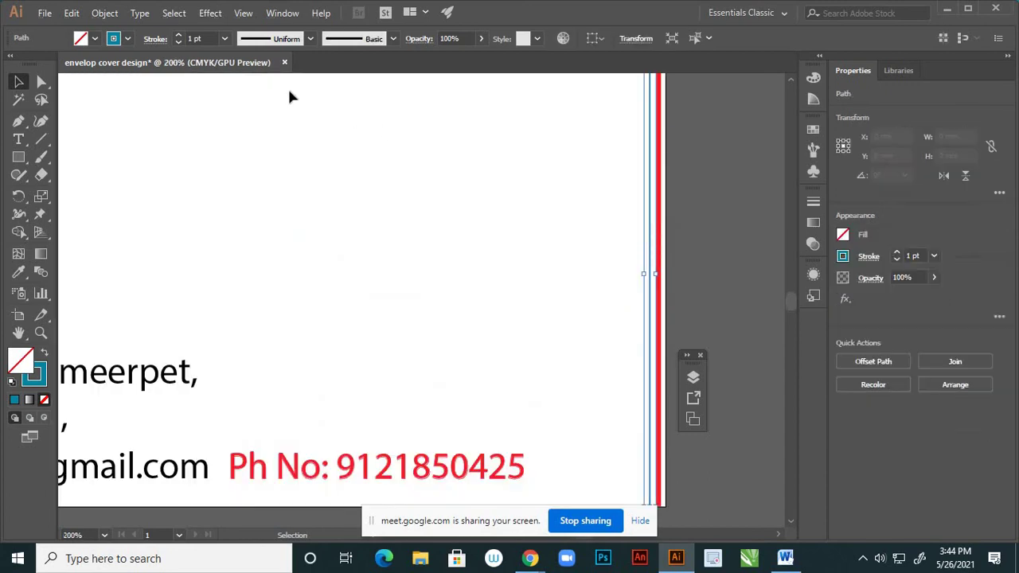
pyautogui.click(224, 39)
pyautogui.click(242, 136)
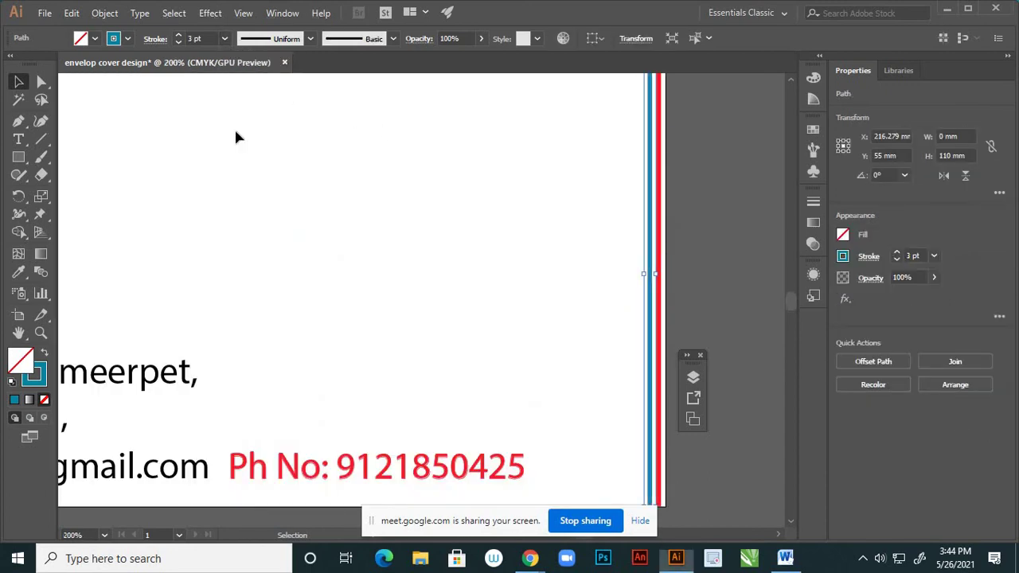
pyautogui.click(553, 216)
pyautogui.hotkey('ctrl', '0')
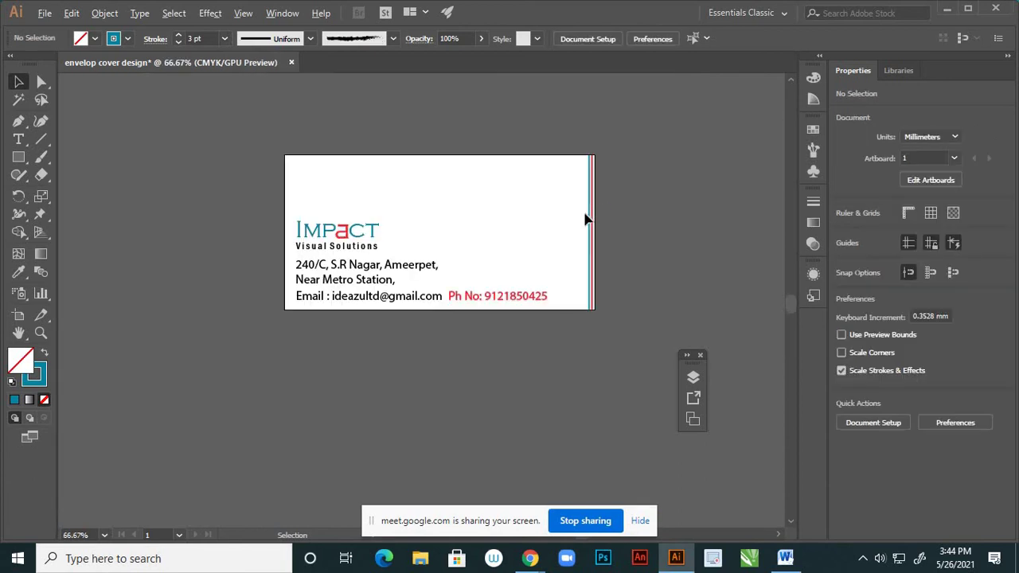
# - Duplicate the teal vertical line and nudge the copy to its left, at X 214.516 mm
pyautogui.scroll(2, 585, 213)
pyautogui.scroll(-1, 657, 222)
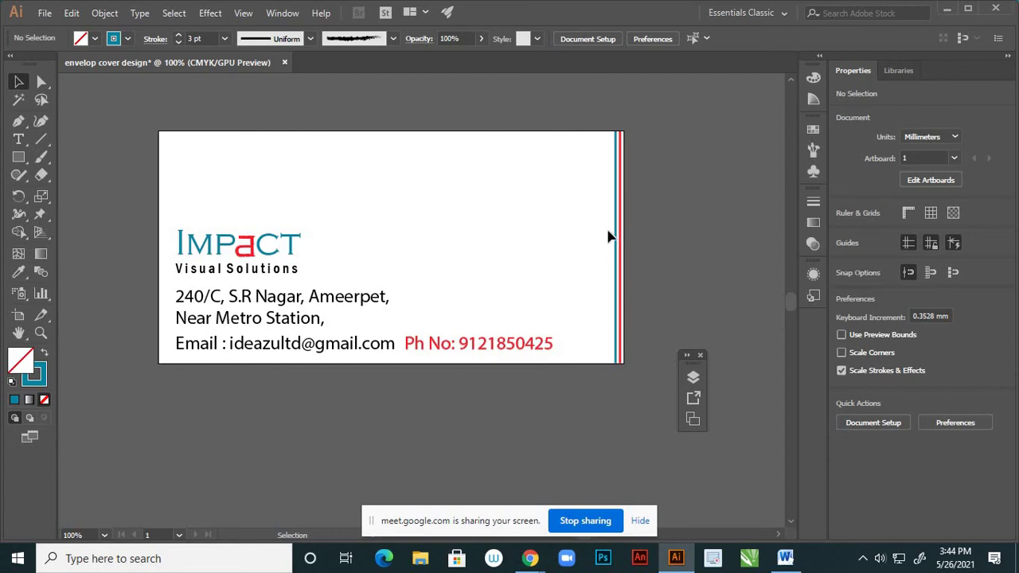
pyautogui.scroll(4, 613, 237)
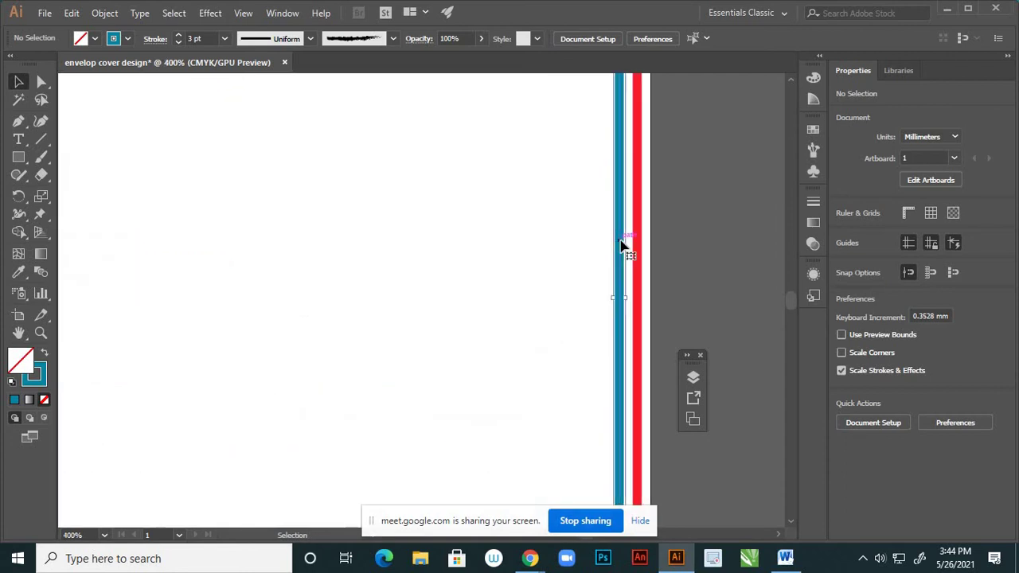
pyautogui.click(623, 246)
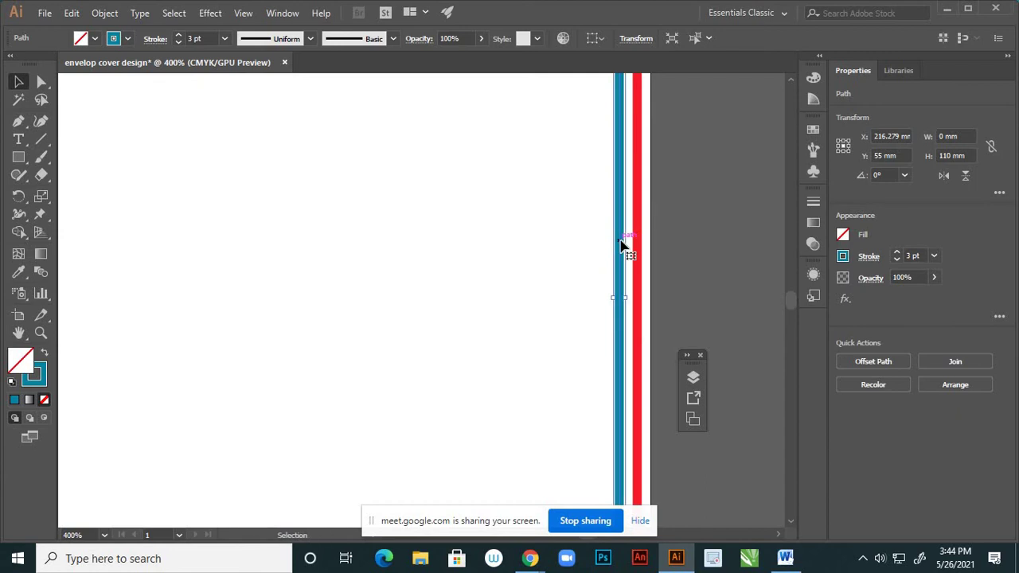
pyautogui.hotkey('alt', 'Left')
pyautogui.press('Left')
pyautogui.press('Left')
pyautogui.press('Left')
pyautogui.press('Left')
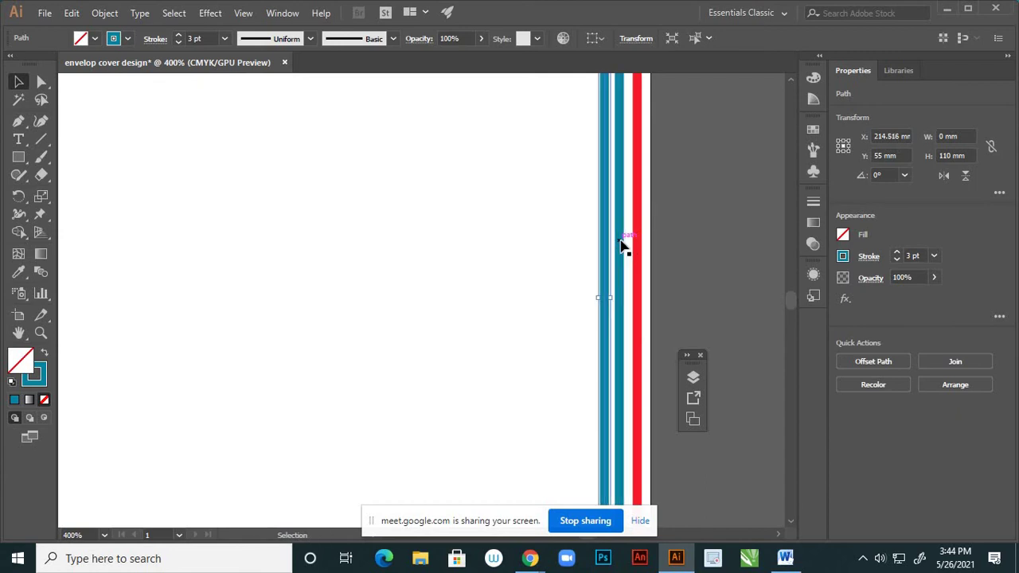
# - Nudge the teal line farthest from the edge to X 214.163 mm and recolor its stroke light gray, BCBCBC
pyautogui.press('Left')
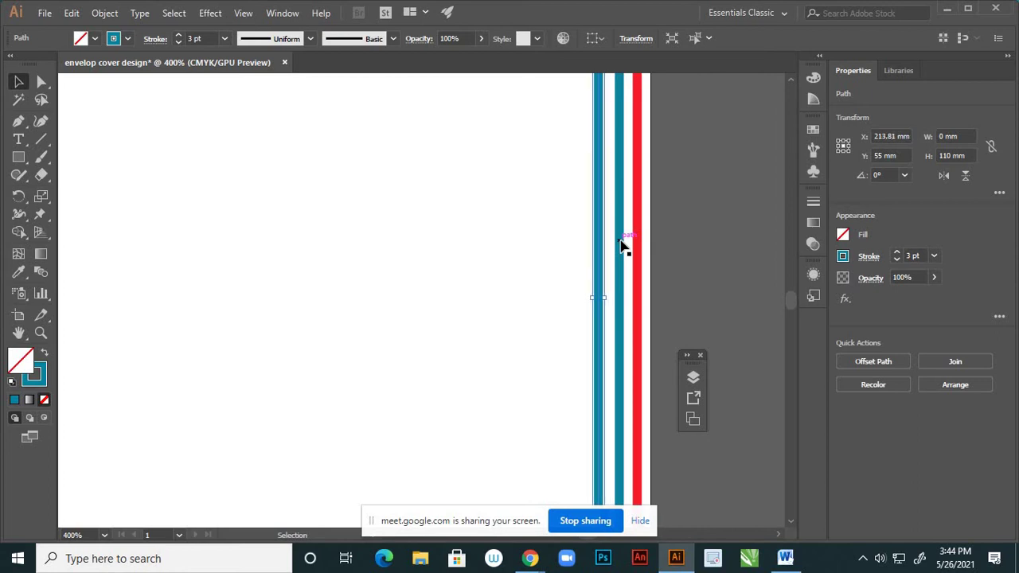
pyautogui.press('Right')
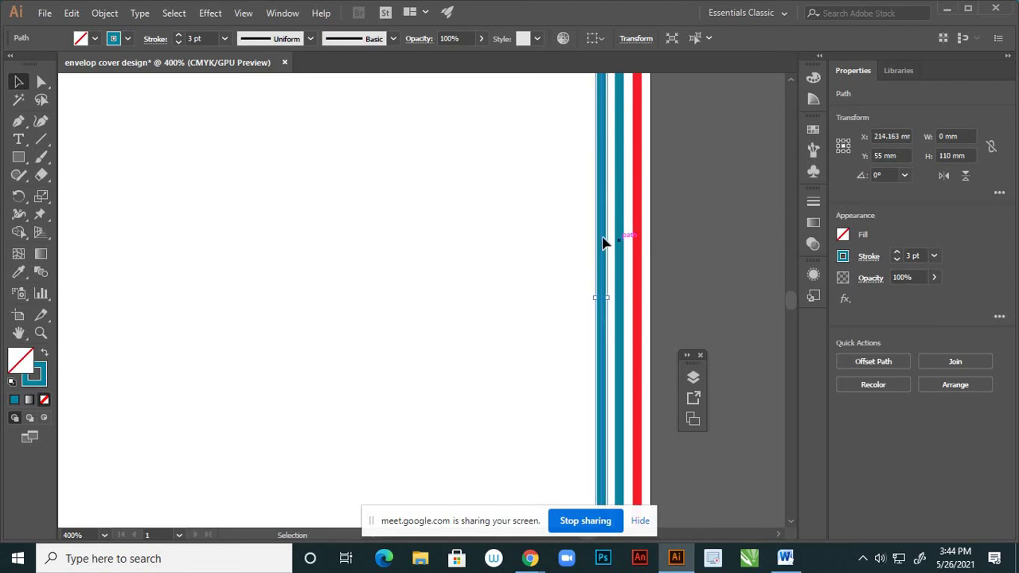
pyautogui.doubleClick(41, 378)
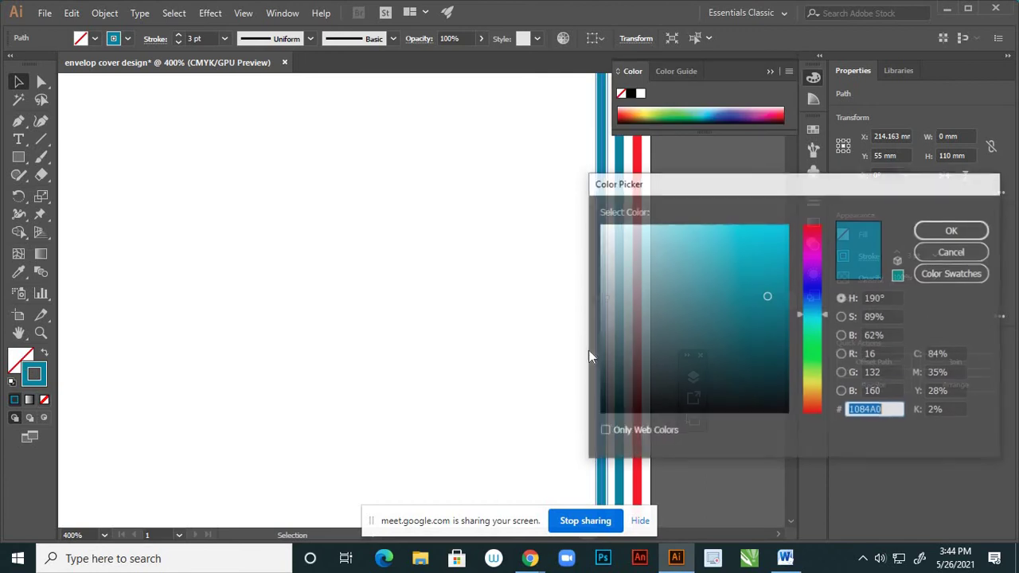
pyautogui.click(601, 276)
pyautogui.moveTo(601, 276)
pyautogui.mouseDown()
pyautogui.moveTo(587, 271)
pyautogui.moveTo(602, 275)
pyautogui.mouseUp()
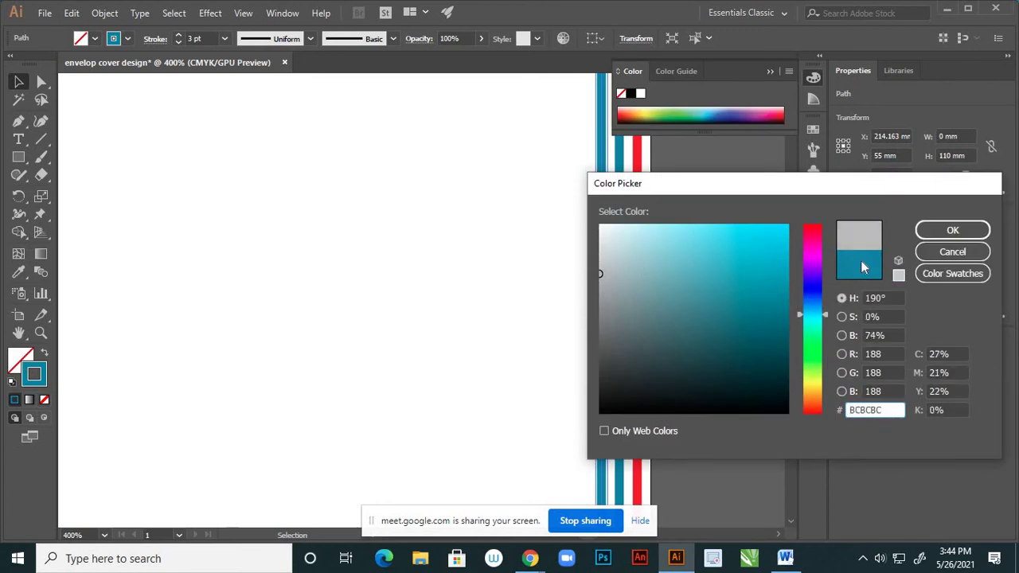
pyautogui.click(928, 230)
pyautogui.click(481, 327)
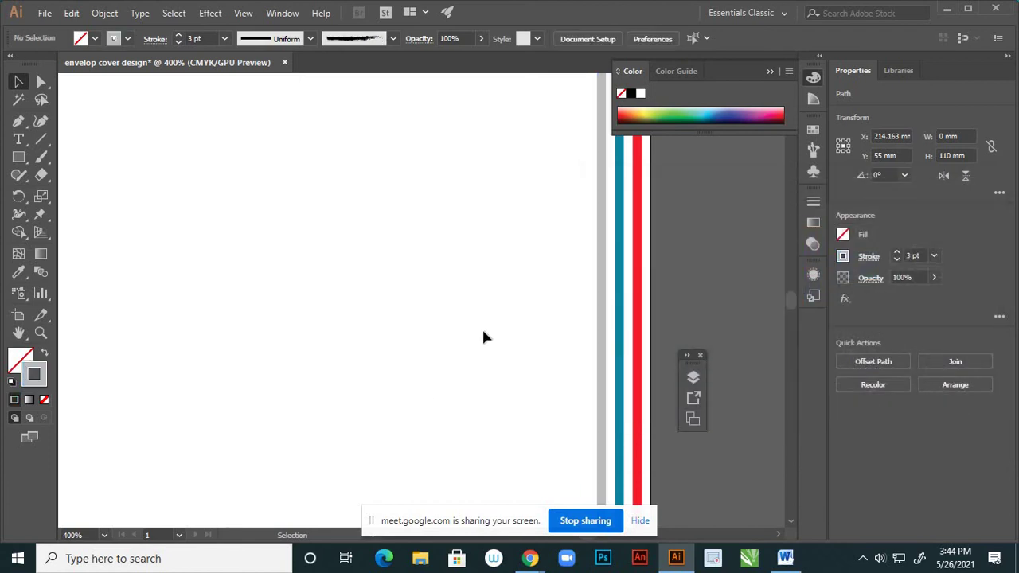
# - Save the document to the Desktop as an Illustrator file named "envelop cover design", keeping the Illustrator CC version options
pyautogui.hotkey('ctrl', '-')
pyautogui.hotkey('ctrl', '-')
pyautogui.hotkey('ctrl', '-')
pyautogui.hotkey('ctrl', '-')
pyautogui.hotkey('ctrl', '-')
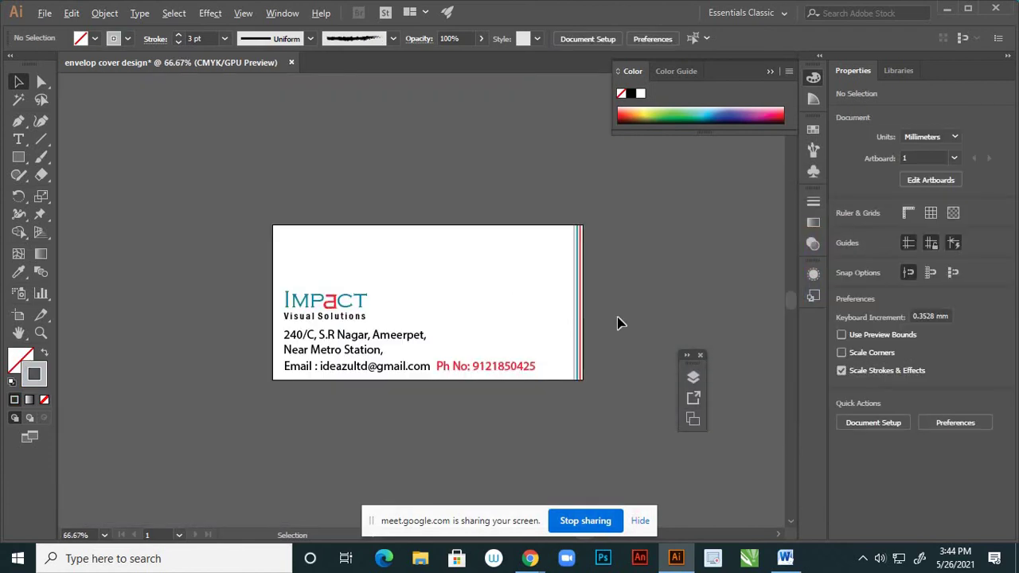
pyautogui.scroll(1, 485, 321)
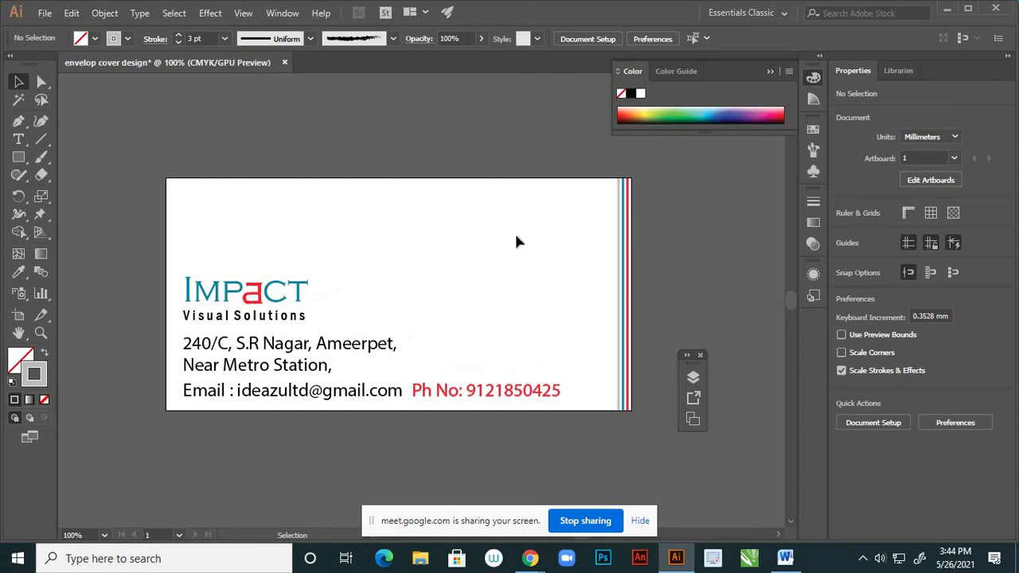
pyautogui.hotkey('ctrl', 's')
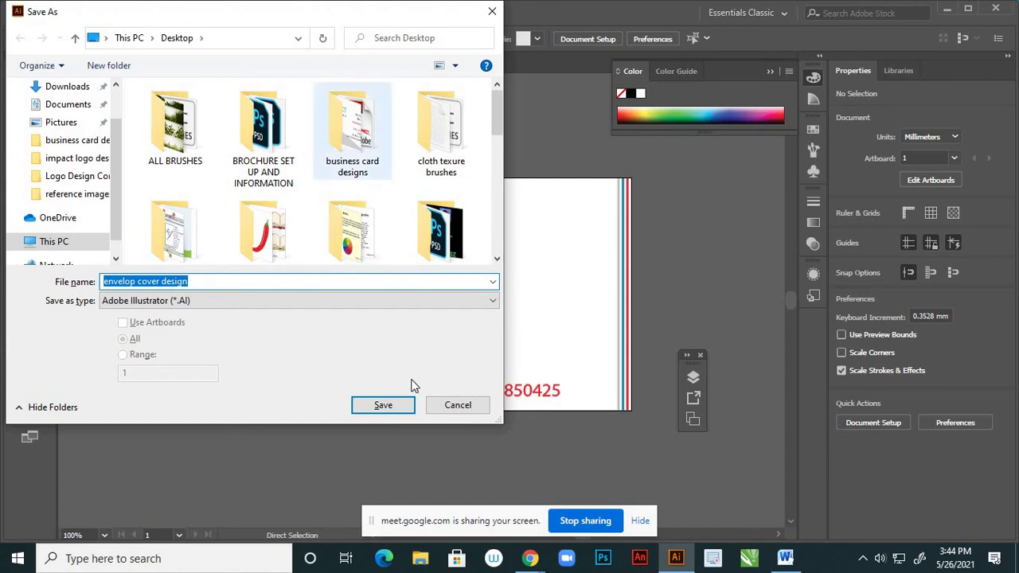
pyautogui.click(383, 405)
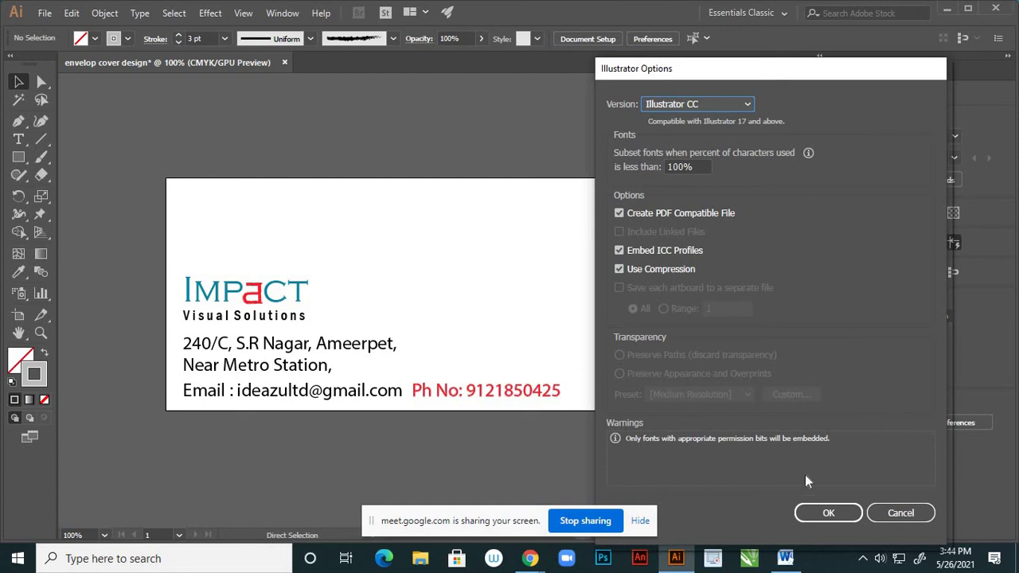
pyautogui.click(827, 514)
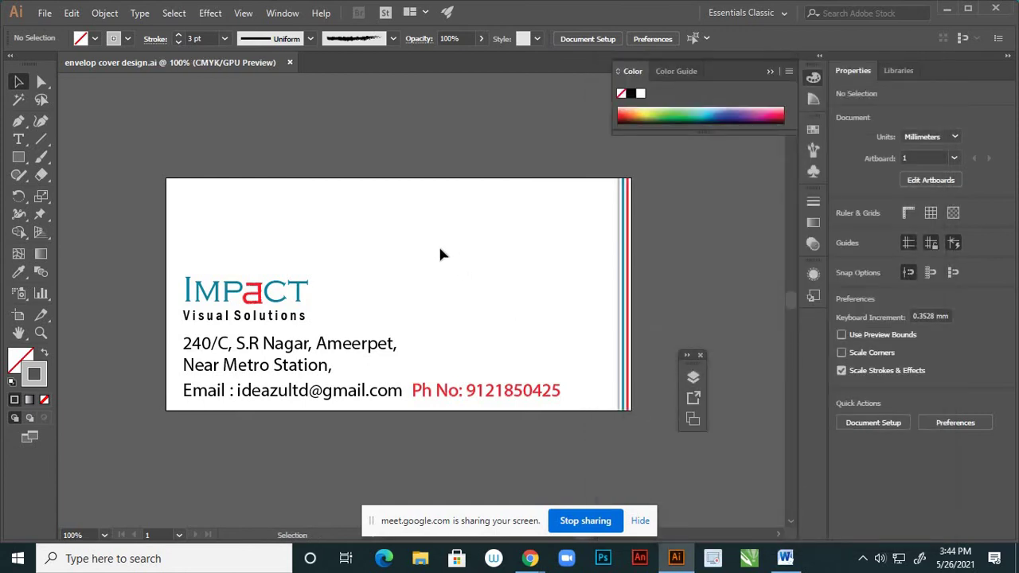
# - Duplicate the artboard with its artwork beside the original, centered at X 340.72 mm, Y 55 mm
pyautogui.scroll(-4, 410, 241)
pyautogui.scroll(1, 531, 273)
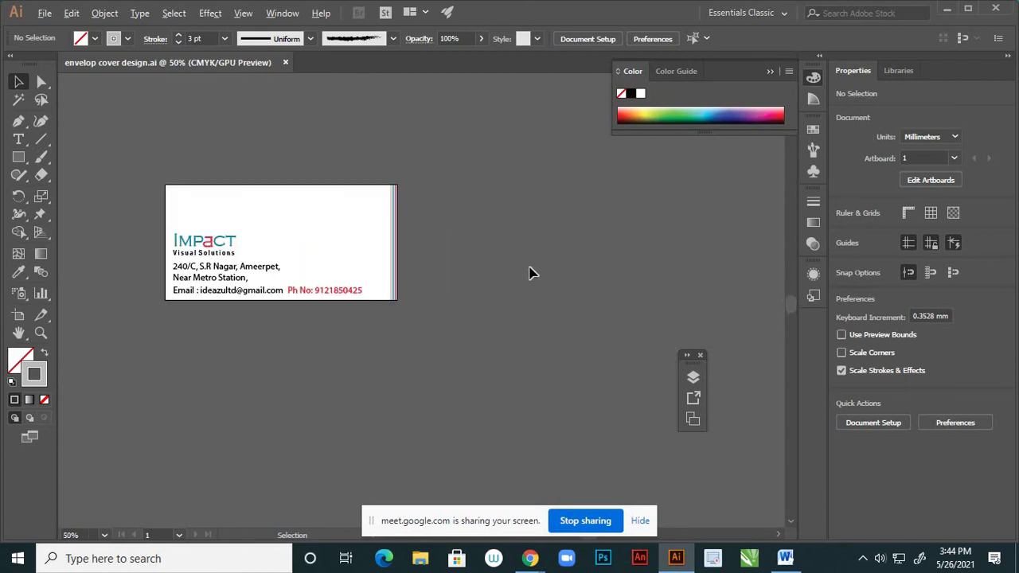
pyautogui.click(23, 317)
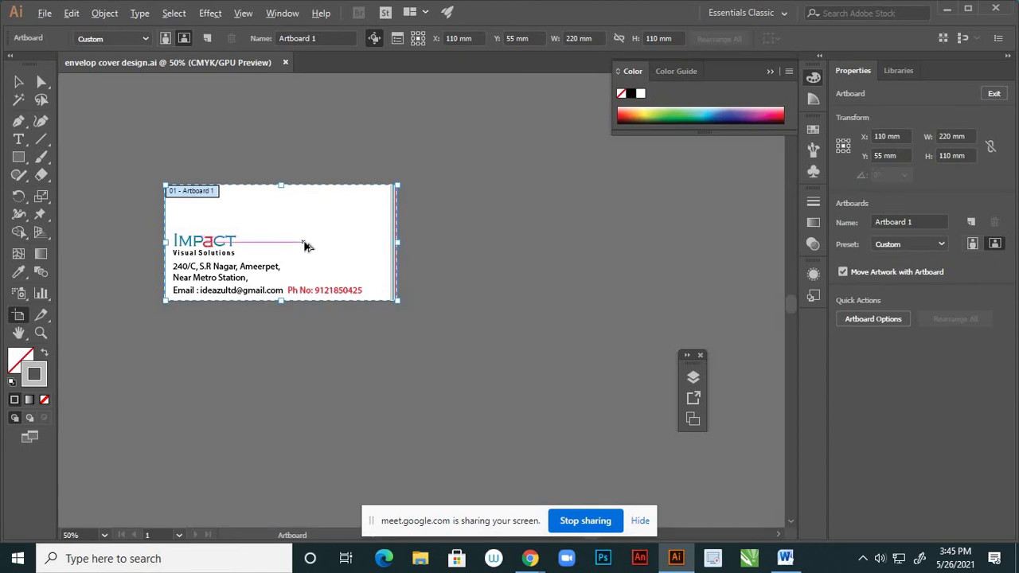
pyautogui.moveTo(371, 245); pyautogui.dragTo(561, 246)
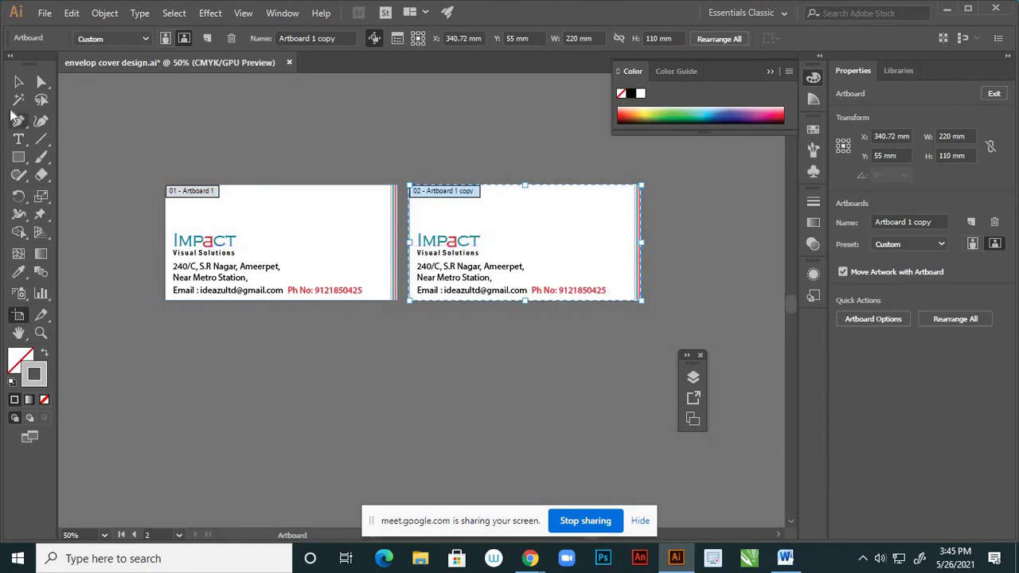
pyautogui.click(19, 81)
# - Cut all the artwork from the second artboard, leaving the artboard itself in place
pyautogui.scroll(-2, 355, 322)
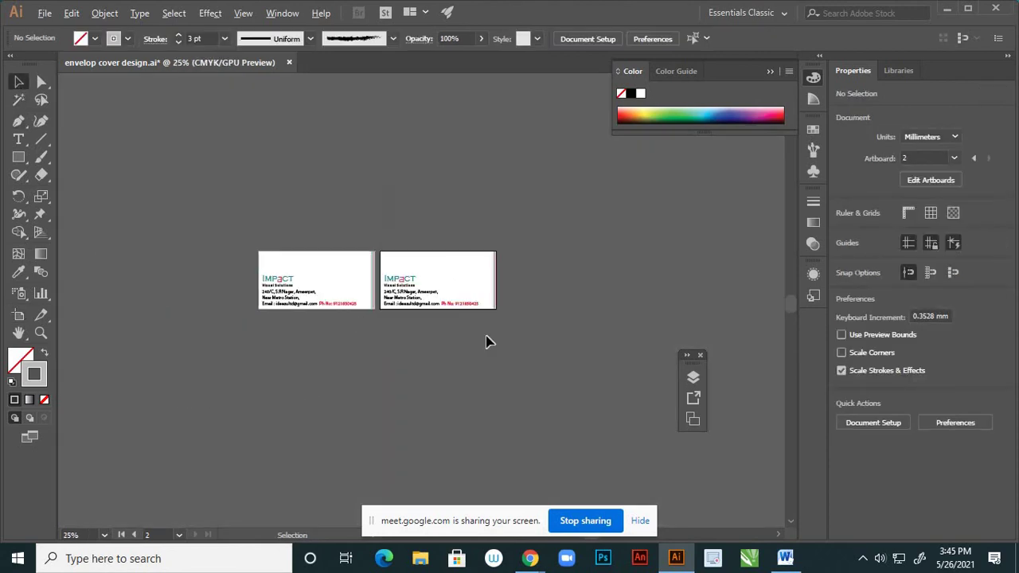
pyautogui.click(690, 359)
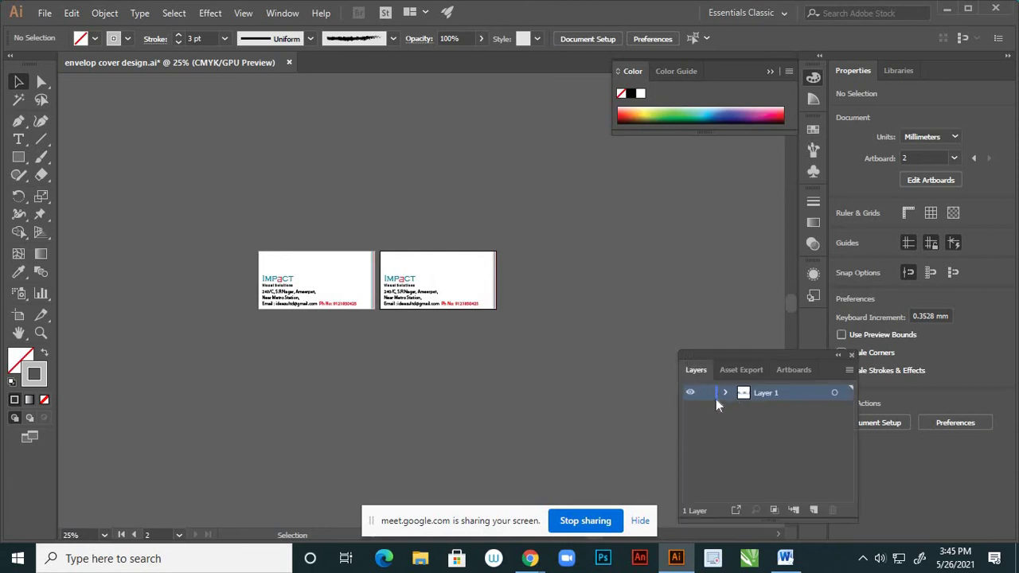
pyautogui.click(690, 393)
pyautogui.click(690, 393)
pyautogui.moveTo(380, 242); pyautogui.dragTo(516, 324)
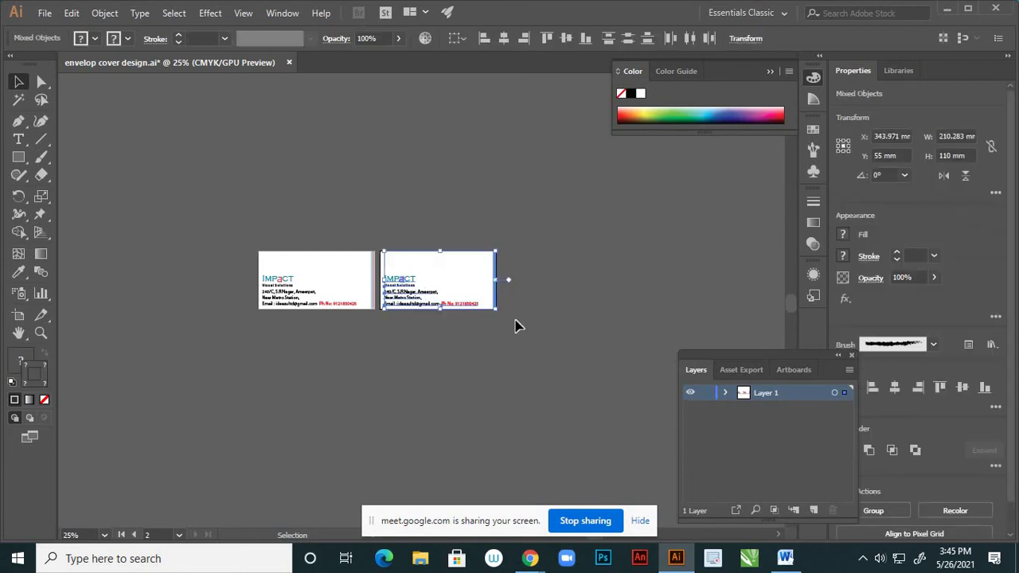
pyautogui.press('Delete')
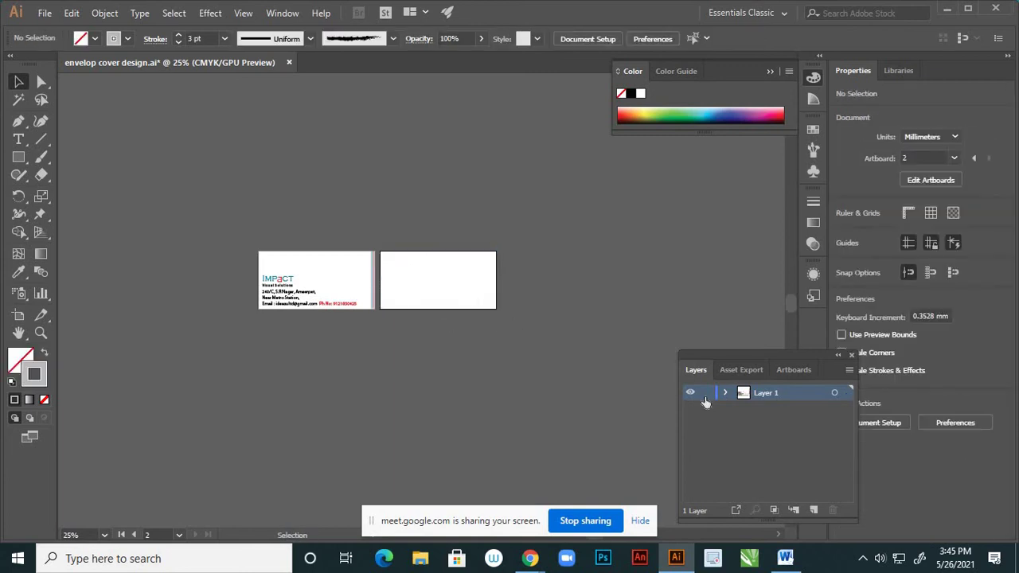
# - Rename Layer 1 as "cover 1" and lock it
pyautogui.doubleClick(764, 394)
pyautogui.write('cov')
# - Add a new layer above cover 1 and paste the cut artwork onto it in place on the second artboard
pyautogui.click(813, 509)
pyautogui.hotkey('ctrl', 'v')
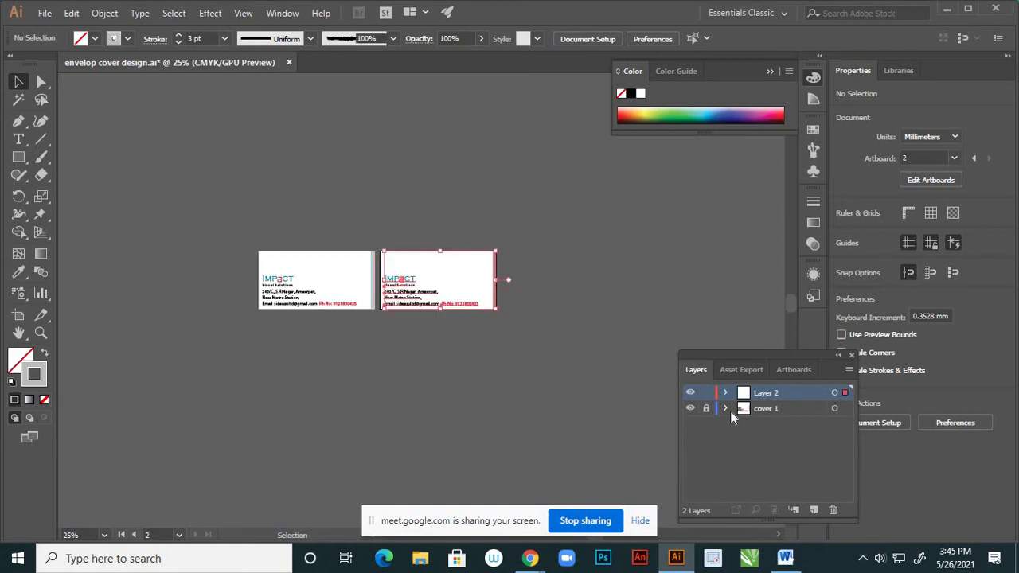
pyautogui.click(629, 316)
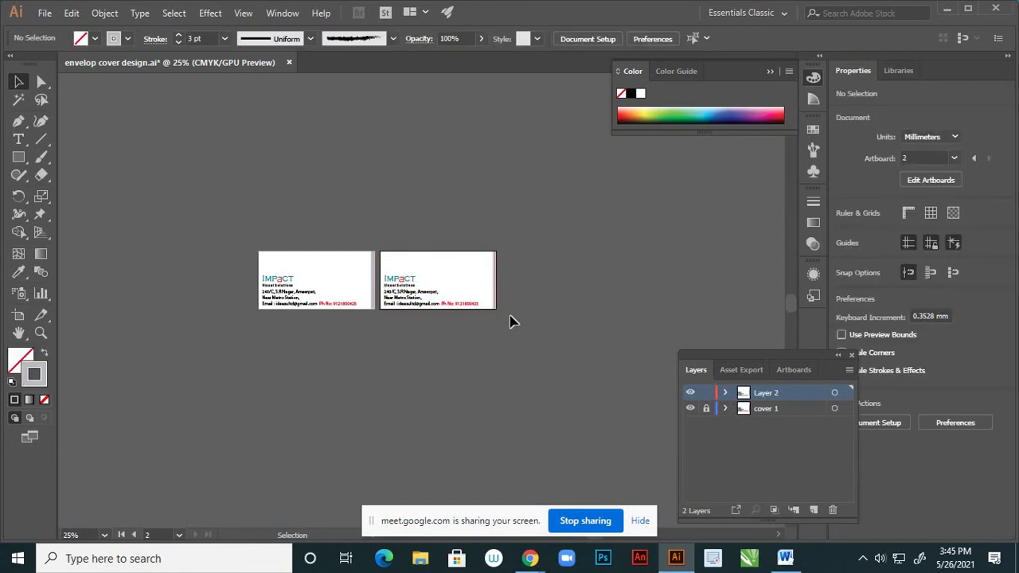
# - Delete the gray, teal and red vertical stripes from the second artboard
pyautogui.scroll(2, 366, 306)
pyautogui.scroll(2, 436, 305)
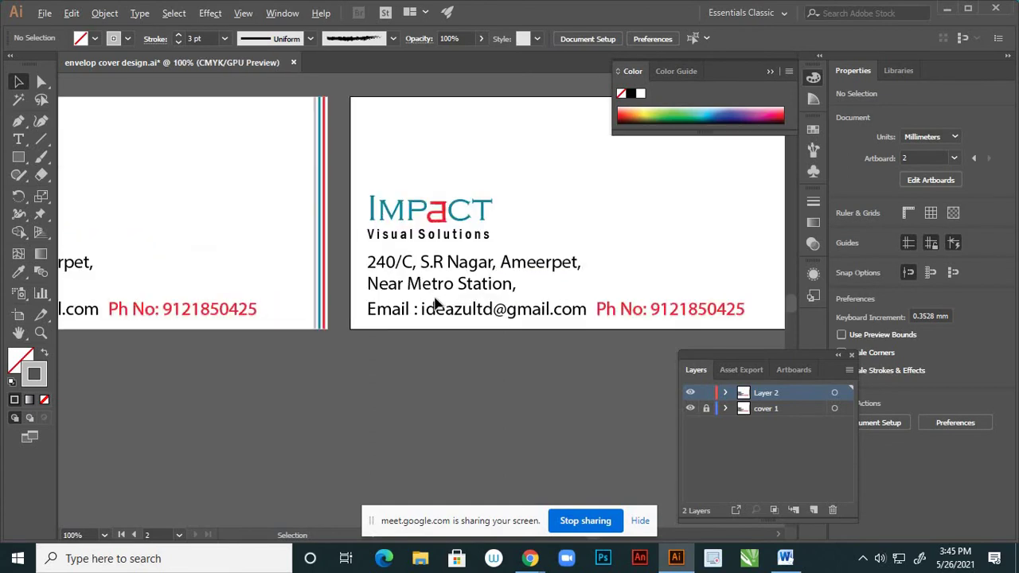
pyautogui.scroll(-3, 444, 301)
pyautogui.scroll(1, 452, 296)
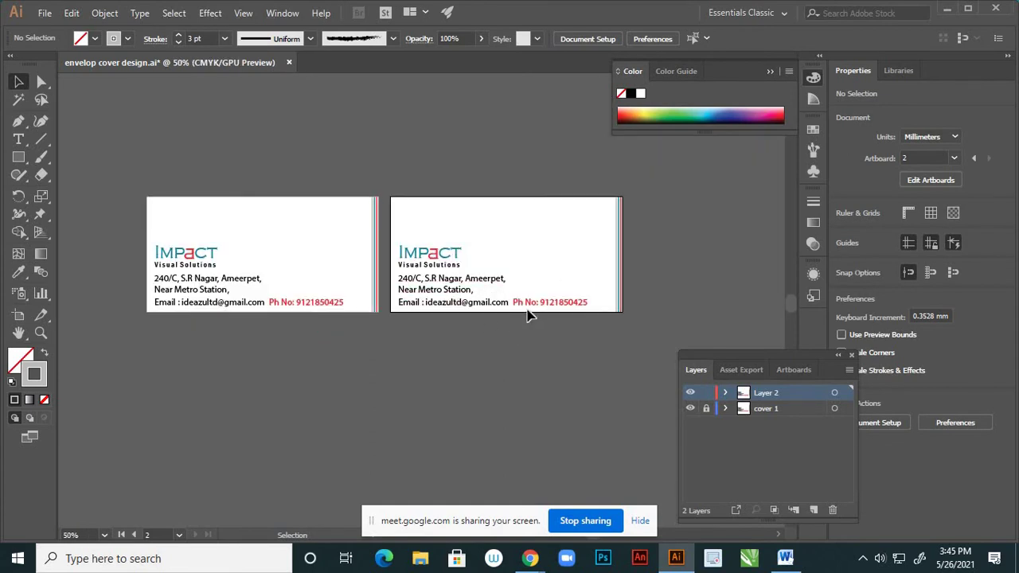
pyautogui.click(624, 261)
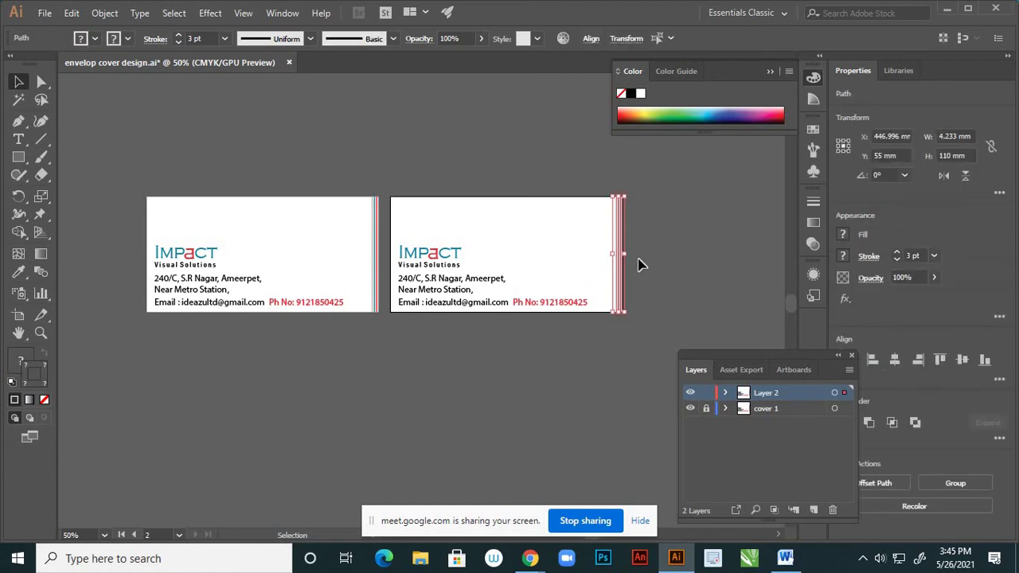
pyautogui.press('Delete')
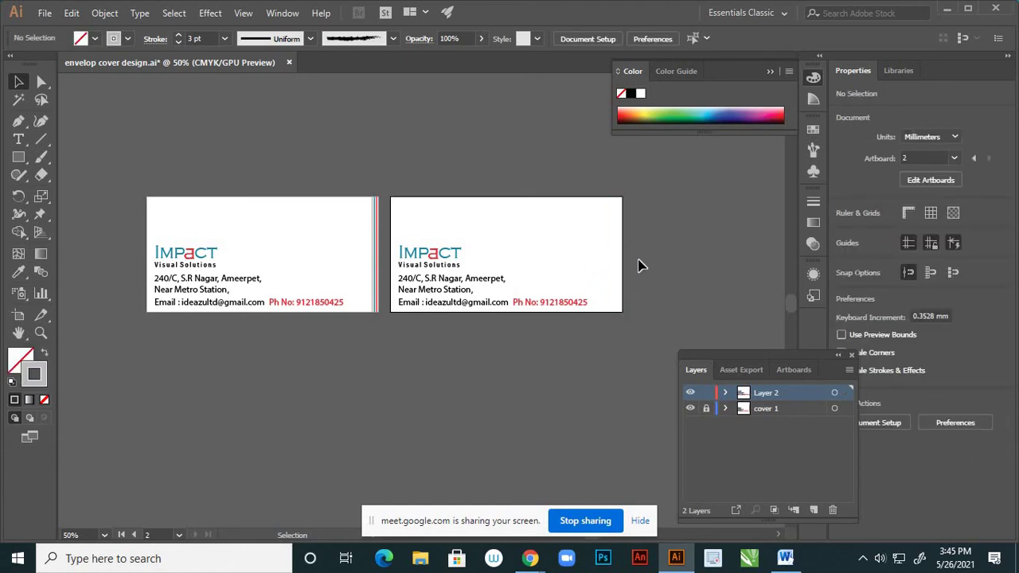
# - Move the Impact Visual Solutions logo on the second artboard straight up to Y 21.543 mm
pyautogui.scroll(1, 470, 311)
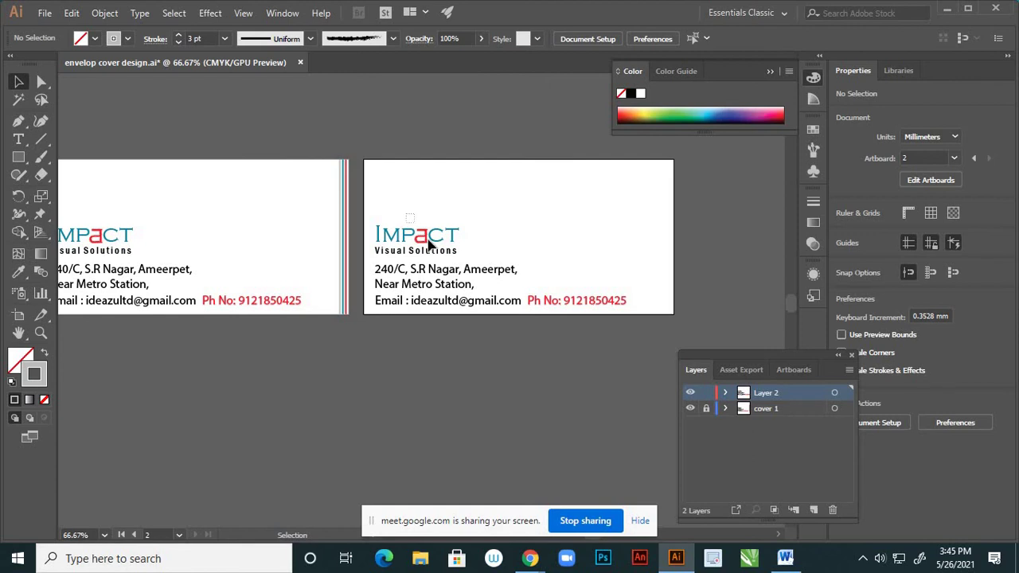
pyautogui.click(431, 235)
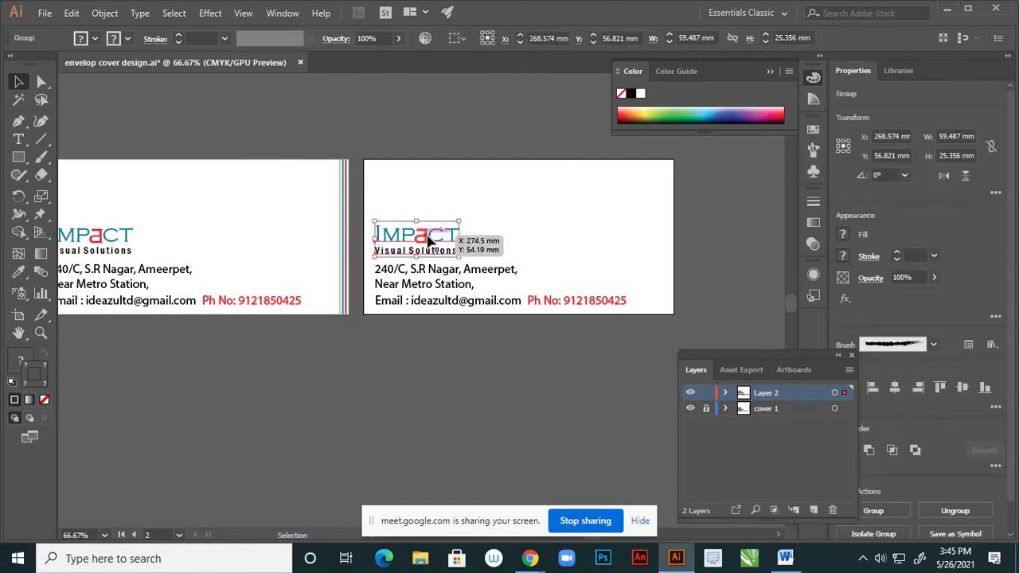
pyautogui.hotkey('shift', 'Up')
pyautogui.hotkey('shift', 'Up')
pyautogui.hotkey('shift', 'Up')
pyautogui.hotkey('shift', 'Up')
pyautogui.hotkey('shift', 'Up')
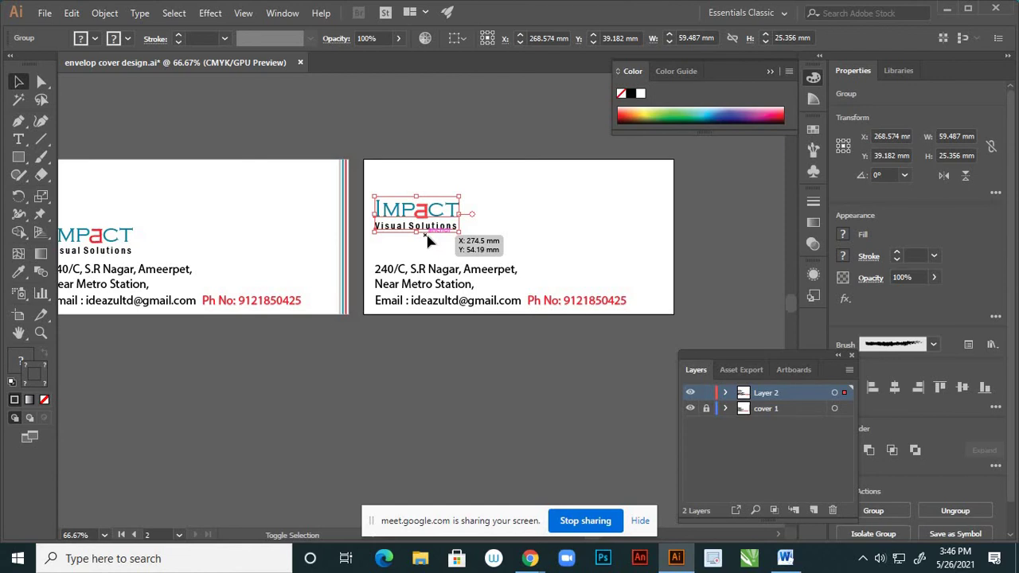
pyautogui.hotkey('shift', 'Up')
pyautogui.hotkey('shift', 'Up')
pyautogui.hotkey('shift', 'Up')
pyautogui.hotkey('shift', 'Up')
pyautogui.hotkey('shift', 'Up')
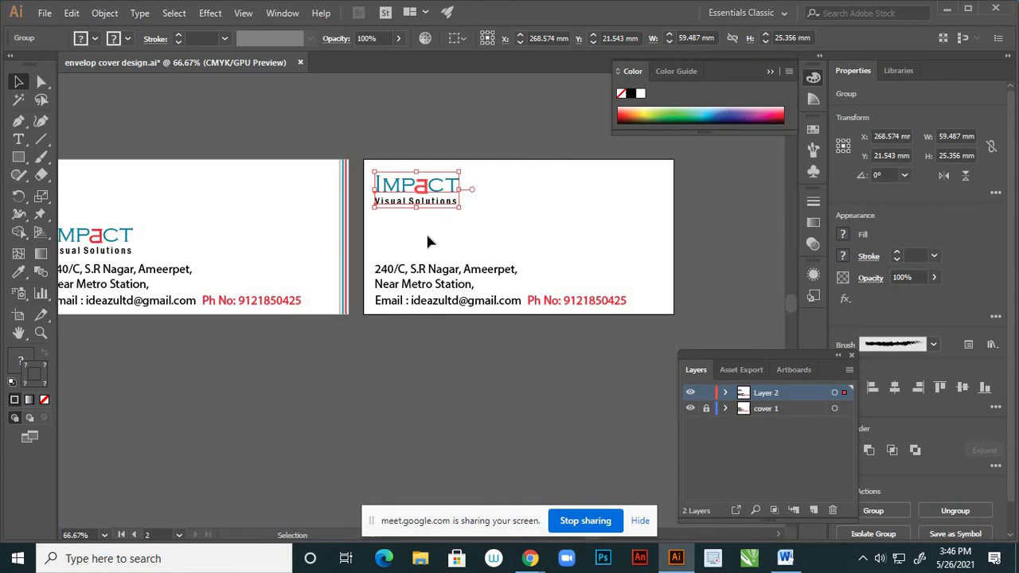
pyautogui.click(429, 238)
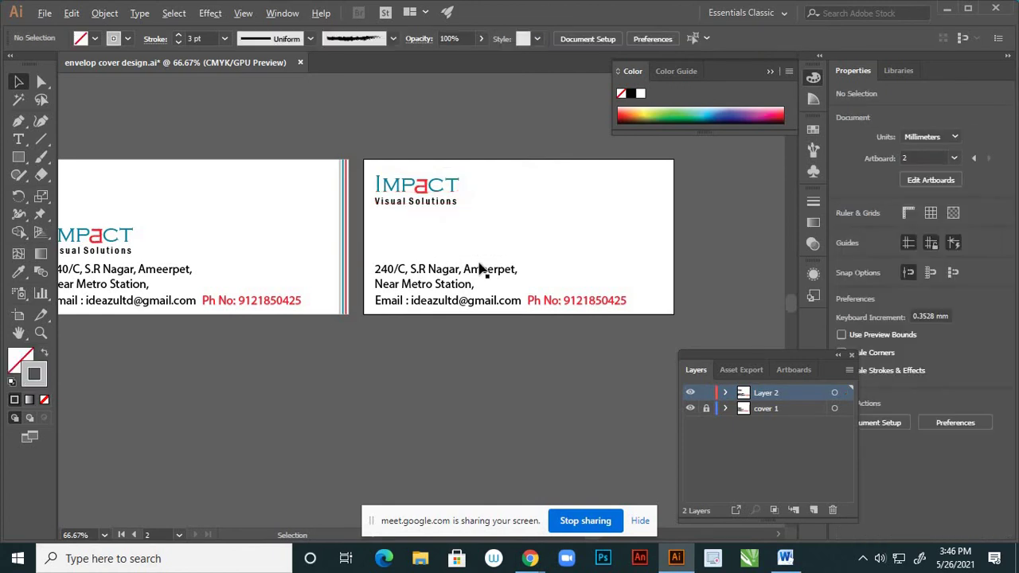
# - Raise the second cover's address and email text to Y 79.082 mm and place the red phone line left-aligned beneath it
pyautogui.scroll(-2, 473, 261)
pyautogui.scroll(2, 473, 261)
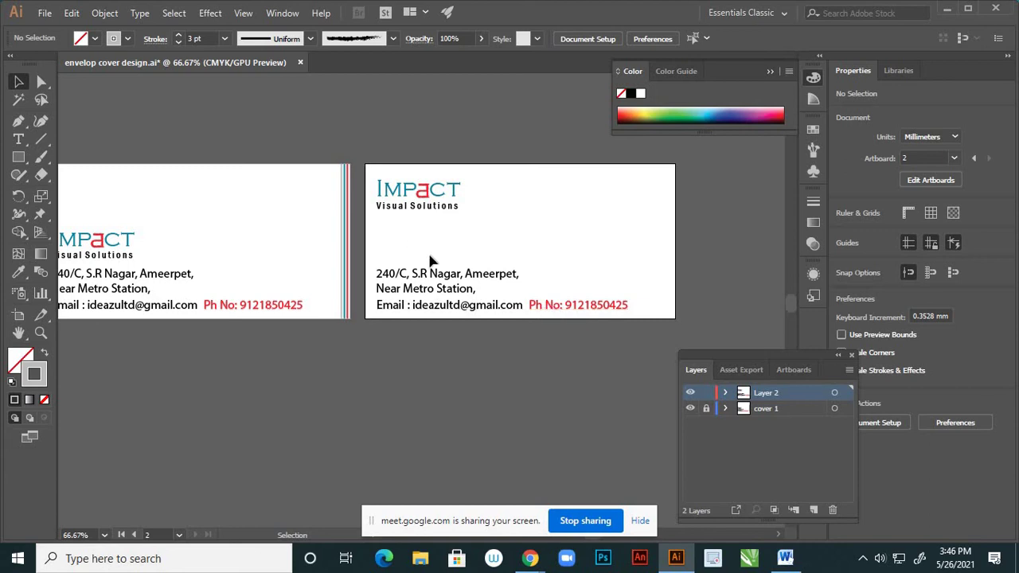
pyautogui.moveTo(430, 256); pyautogui.dragTo(480, 314)
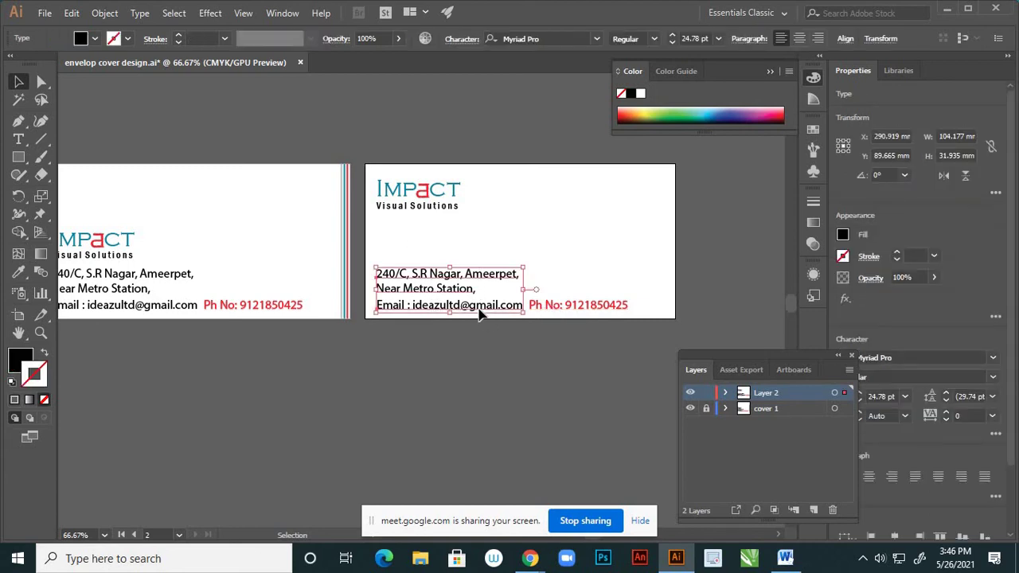
pyautogui.hotkey('shift', 'Up')
pyautogui.hotkey('shift', 'Up')
pyautogui.hotkey('shift', 'Up')
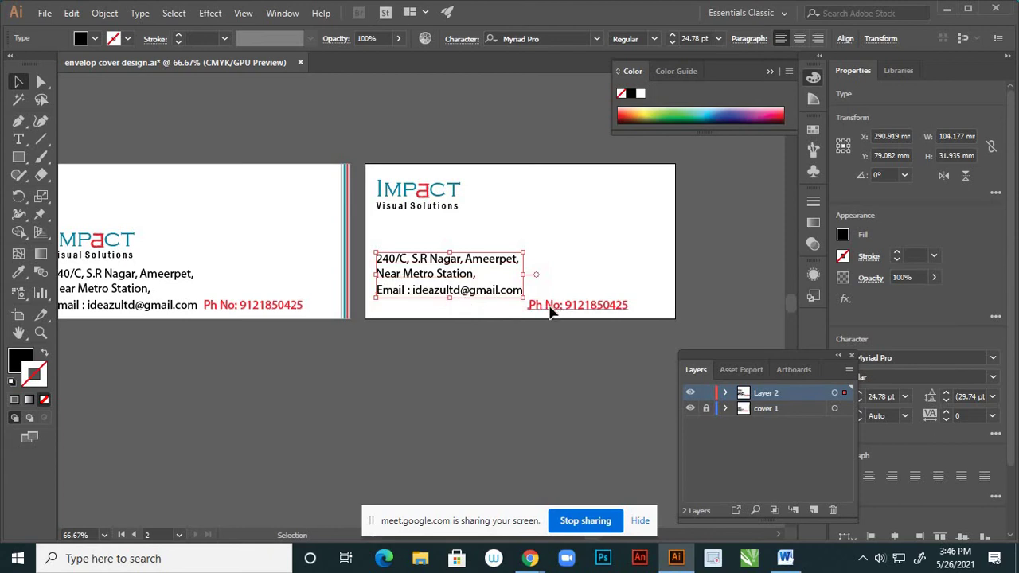
pyautogui.moveTo(550, 310); pyautogui.dragTo(400, 324)
pyautogui.click(412, 346)
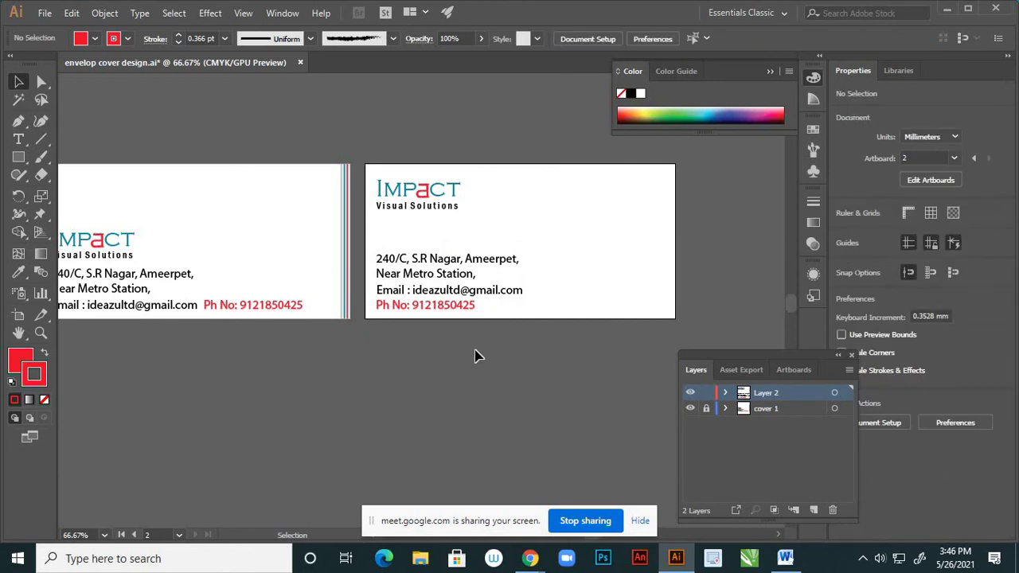
pyautogui.scroll(-2, 483, 355)
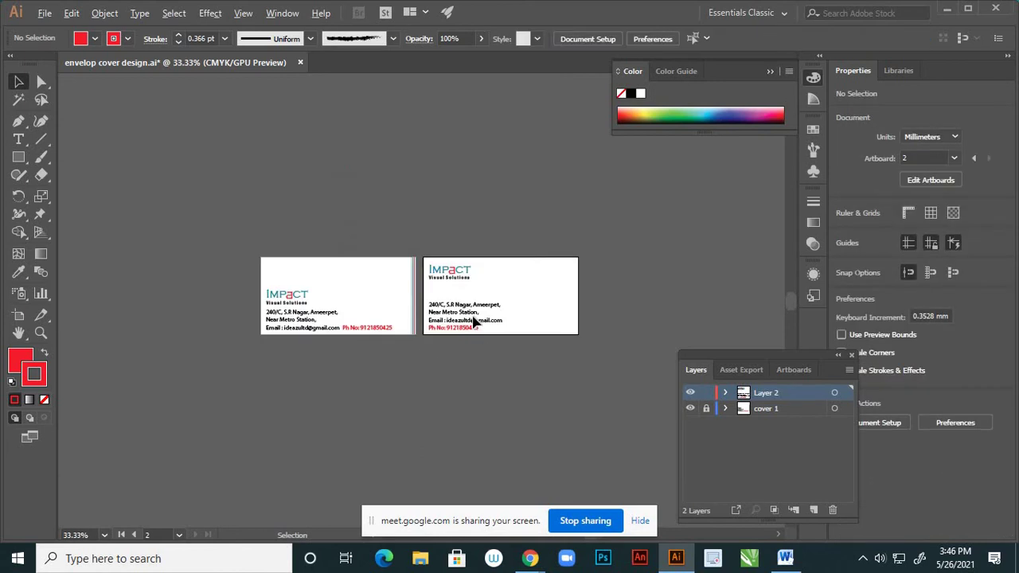
pyautogui.scroll(1, 457, 321)
pyautogui.scroll(1, 456, 321)
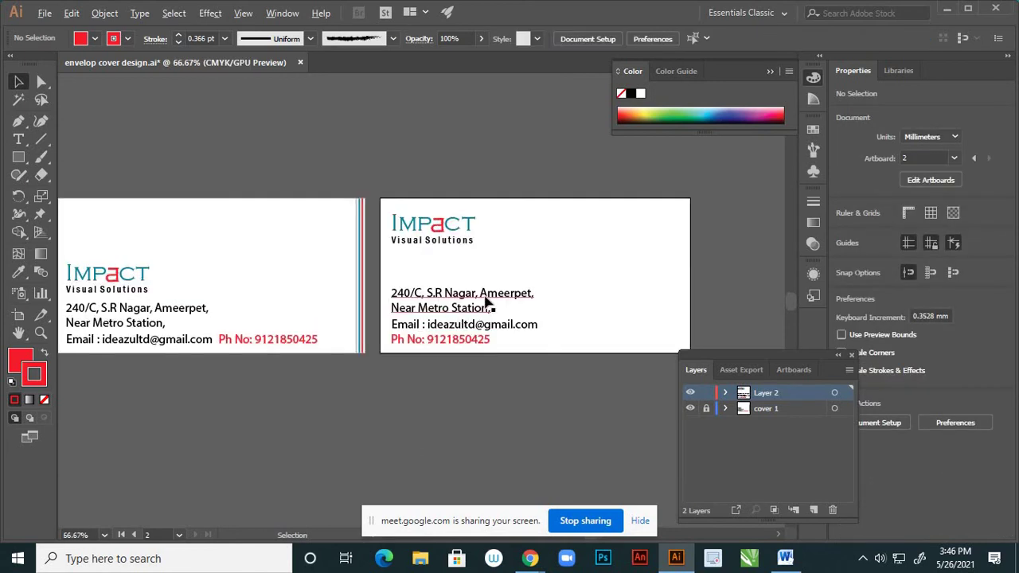
pyautogui.scroll(-1, 489, 301)
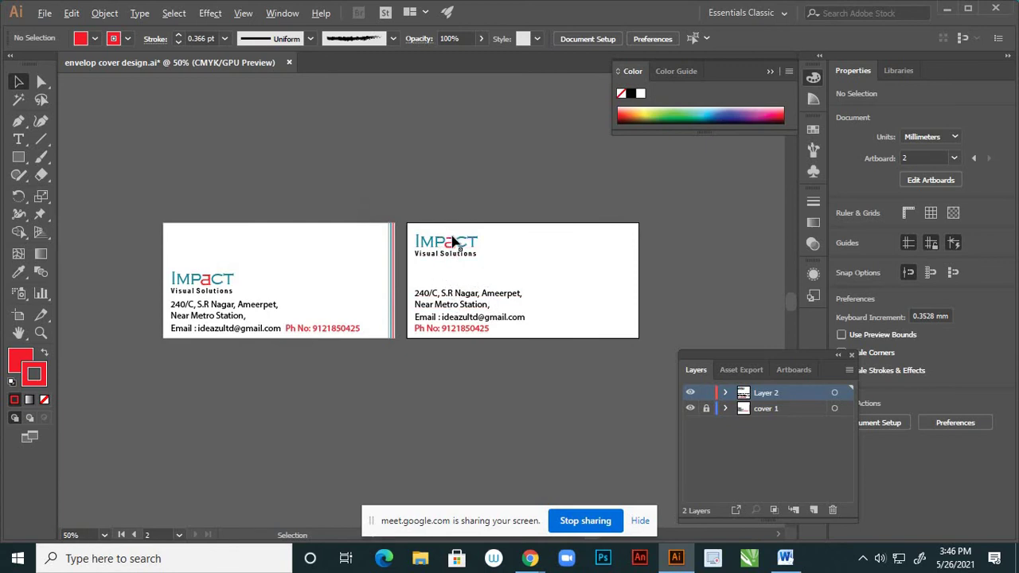
# - Enlarge the Impact Visual Solutions logo on the second artboard to about 76 × 32.4 mm, keeping its proportions
pyautogui.click(475, 252)
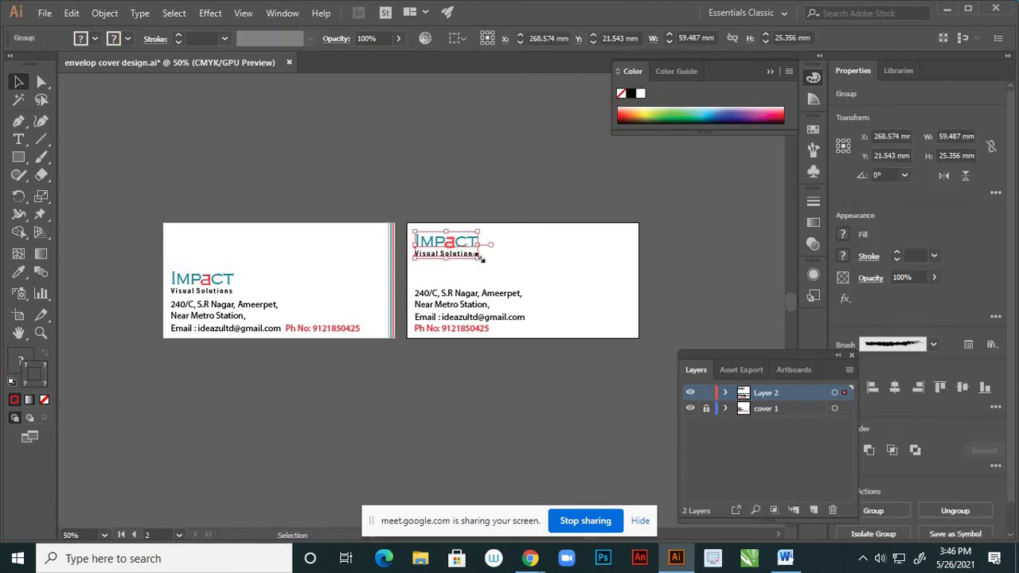
pyautogui.moveTo(477, 257)
pyautogui.mouseDown()
pyautogui.moveTo(509, 259)
pyautogui.moveTo(488, 261)
pyautogui.moveTo(474, 239)
pyautogui.moveTo(461, 245)
pyautogui.mouseUp()
pyautogui.scroll(1, 456, 254)
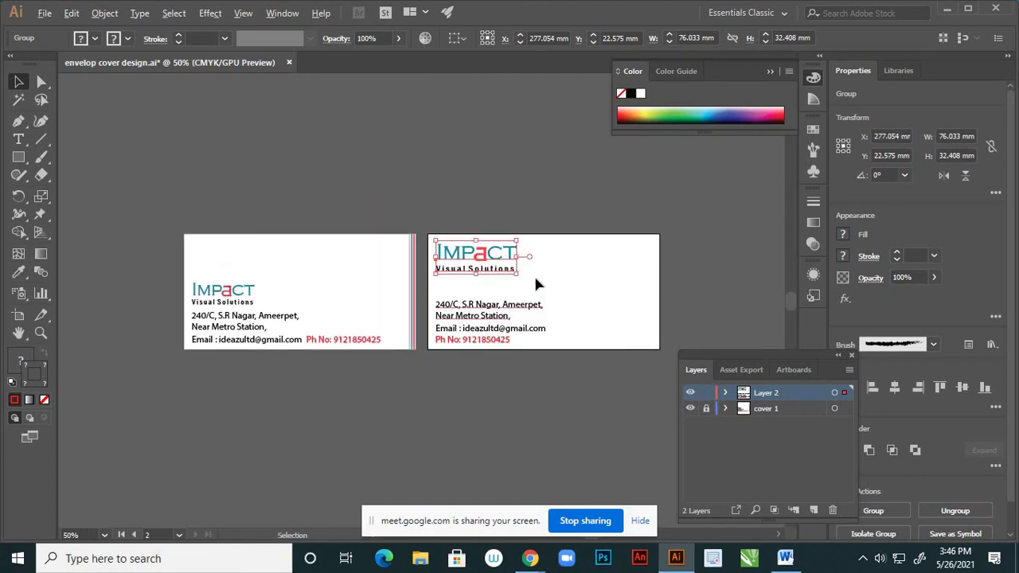
pyautogui.scroll(-1, 536, 291)
pyautogui.click(553, 303)
pyautogui.scroll(-2, 553, 296)
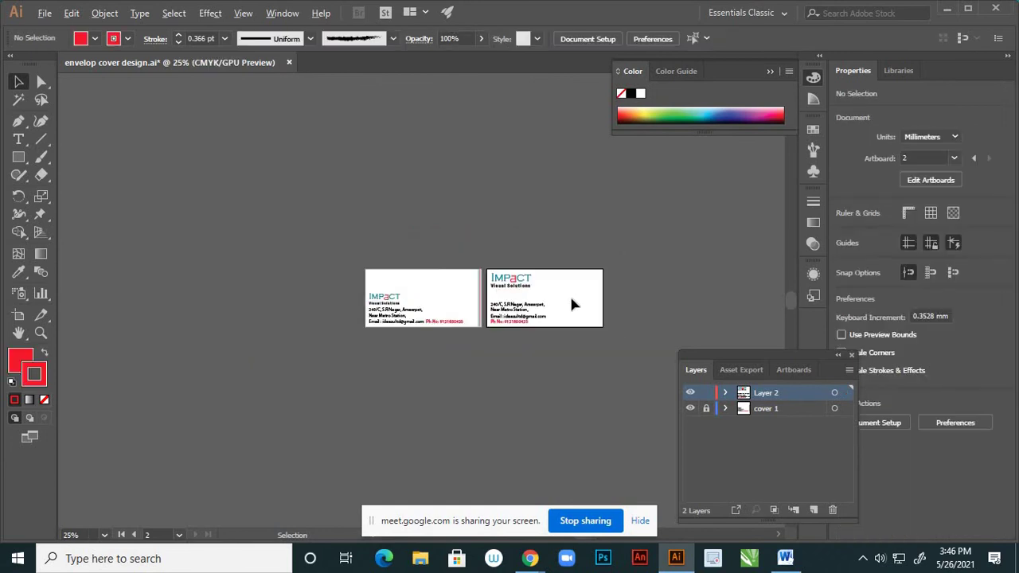
pyautogui.scroll(2, 571, 298)
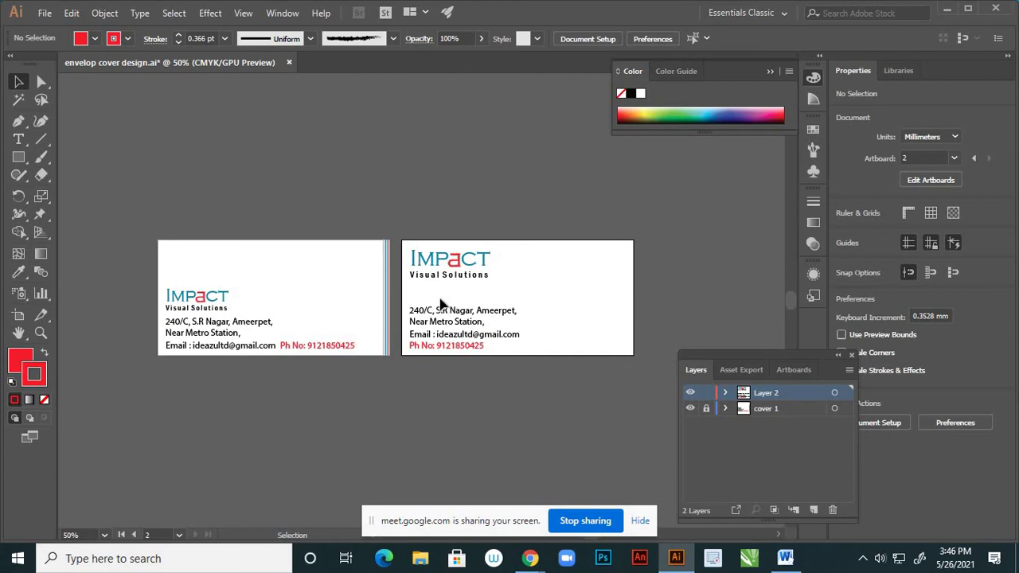
pyautogui.scroll(-1, 441, 304)
pyautogui.scroll(1, 578, 291)
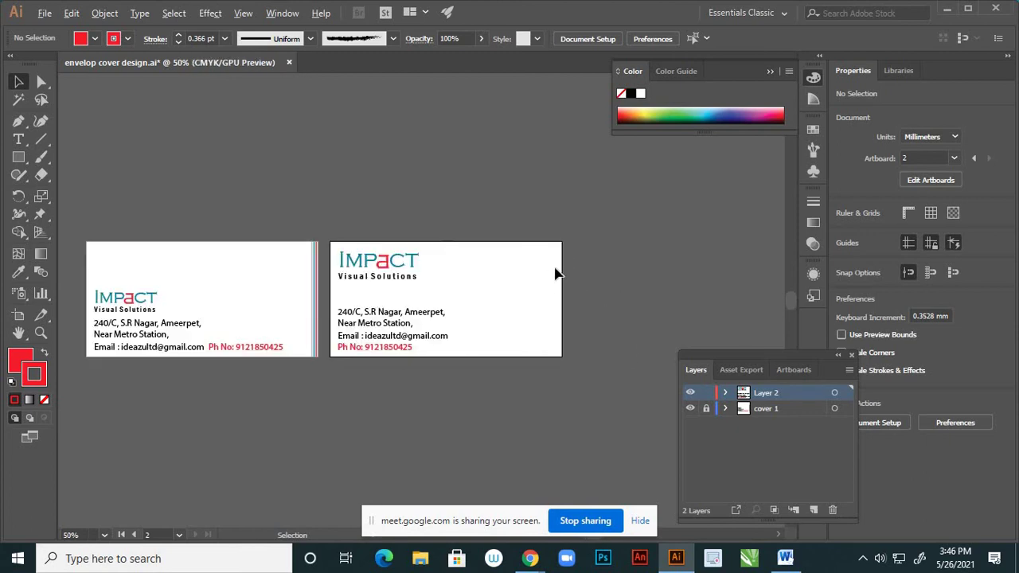
# - Draw a red square about 8.8 mm wide near the upper-right corner of the second cover
pyautogui.scroll(1, 556, 273)
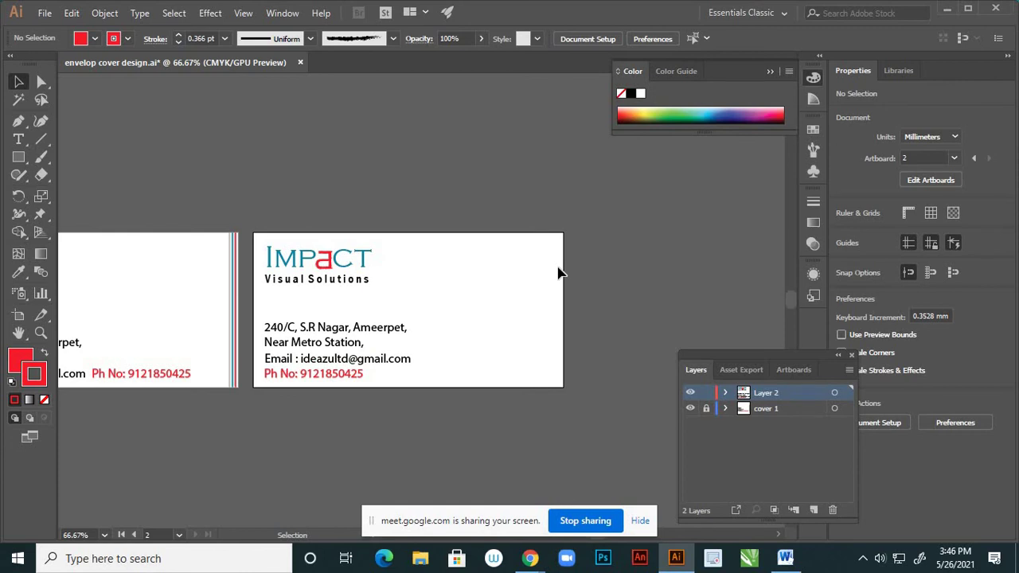
pyautogui.click(19, 157)
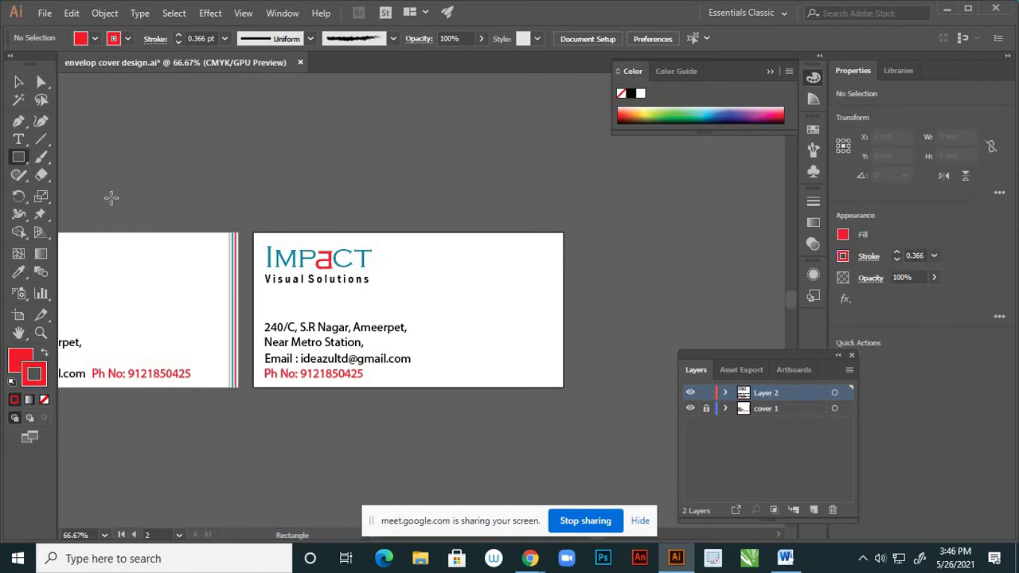
pyautogui.scroll(1, 550, 254)
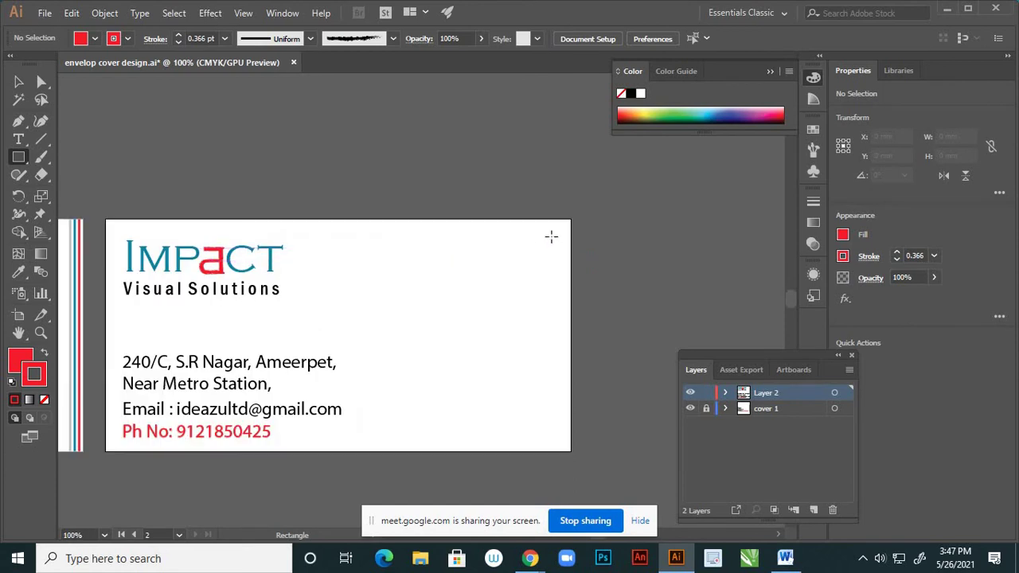
pyautogui.moveTo(548, 237); pyautogui.dragTo(558, 243)
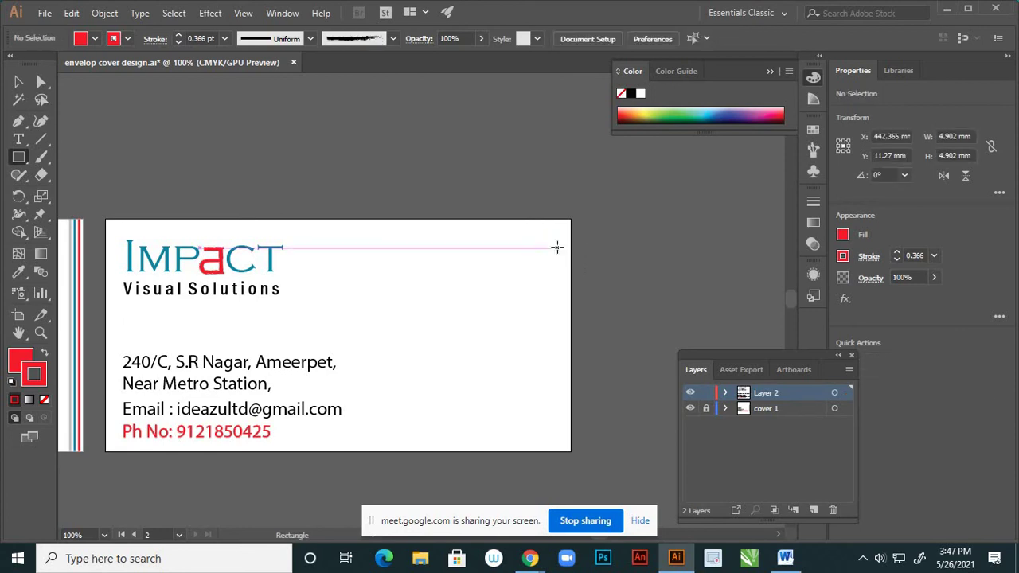
pyautogui.hotkey('ctrl', 'z')
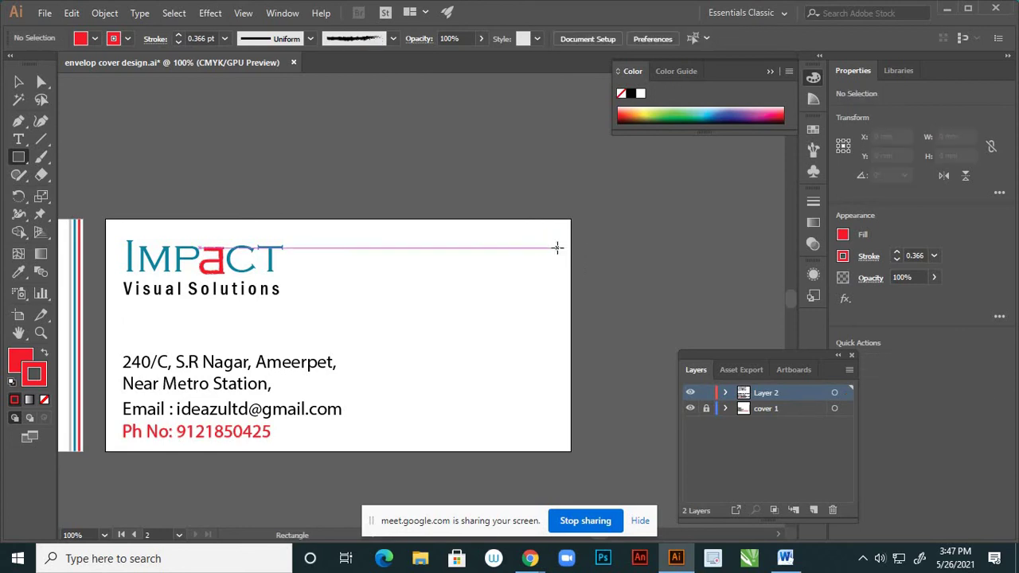
pyautogui.moveTo(532, 234); pyautogui.dragTo(553, 253)
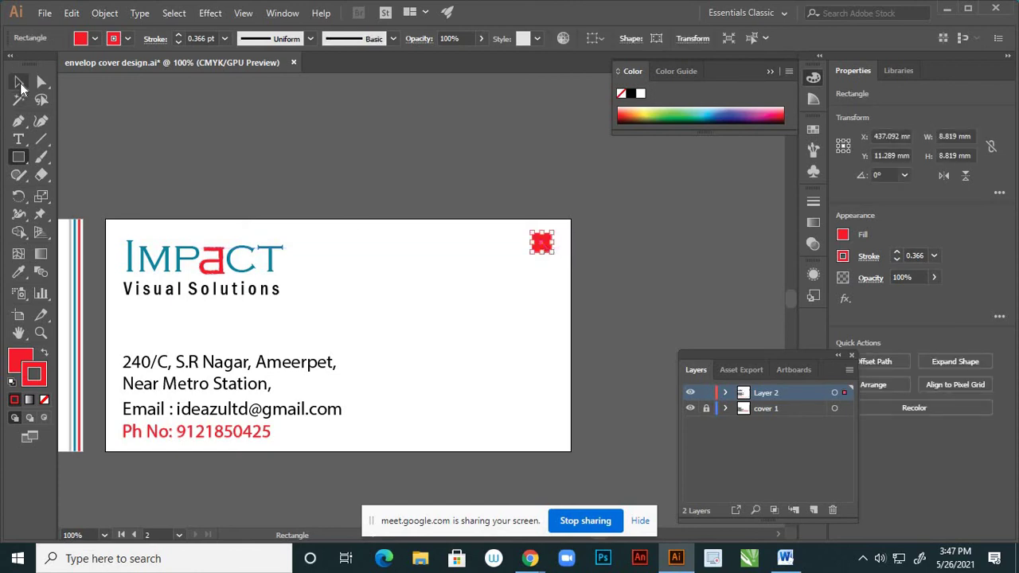
pyautogui.click(19, 85)
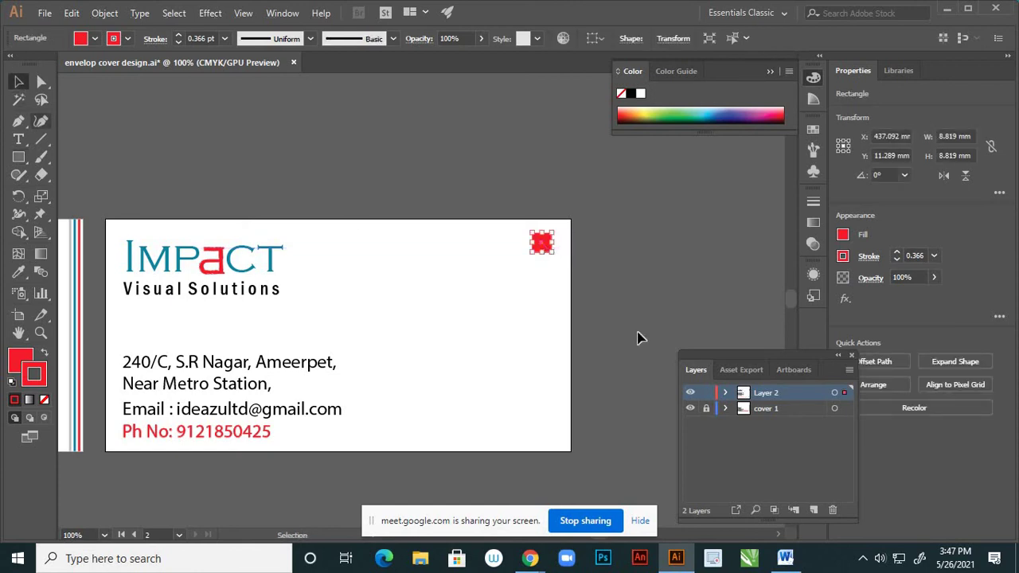
pyautogui.click(536, 267)
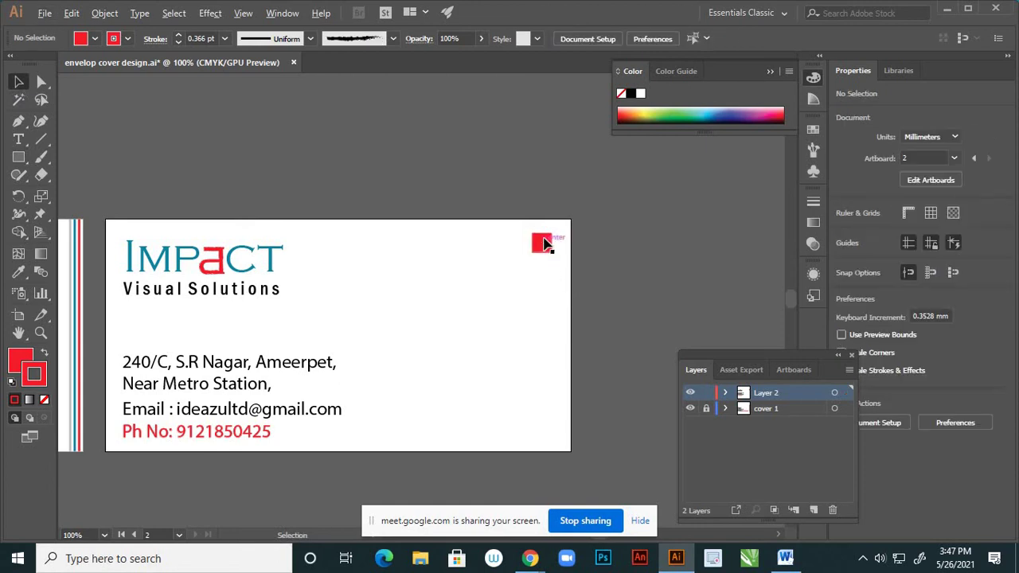
# - Scale the red square down proportionally to about 6.8 mm
pyautogui.scroll(1, 541, 249)
pyautogui.click(547, 255)
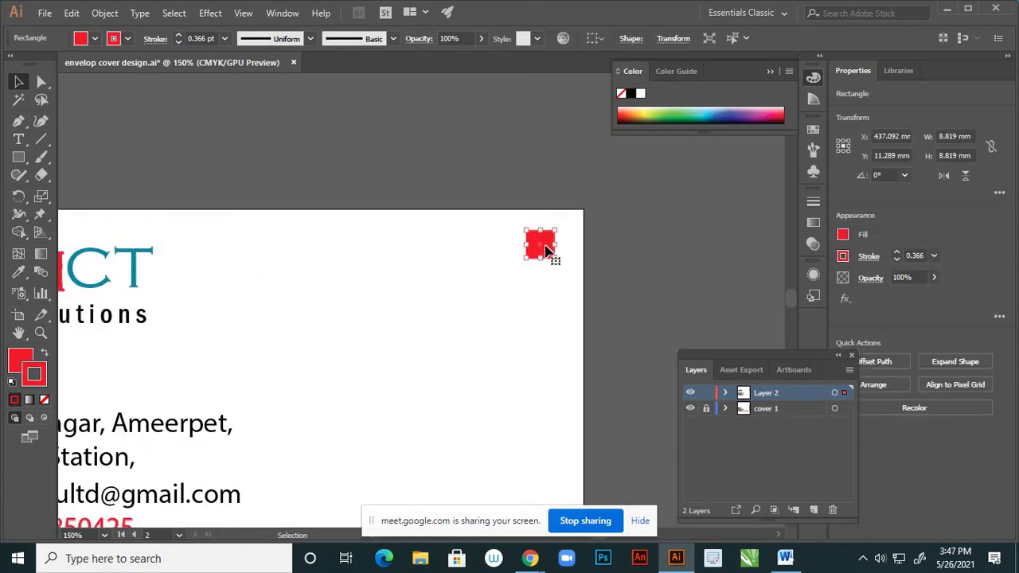
pyautogui.scroll(3, 560, 261)
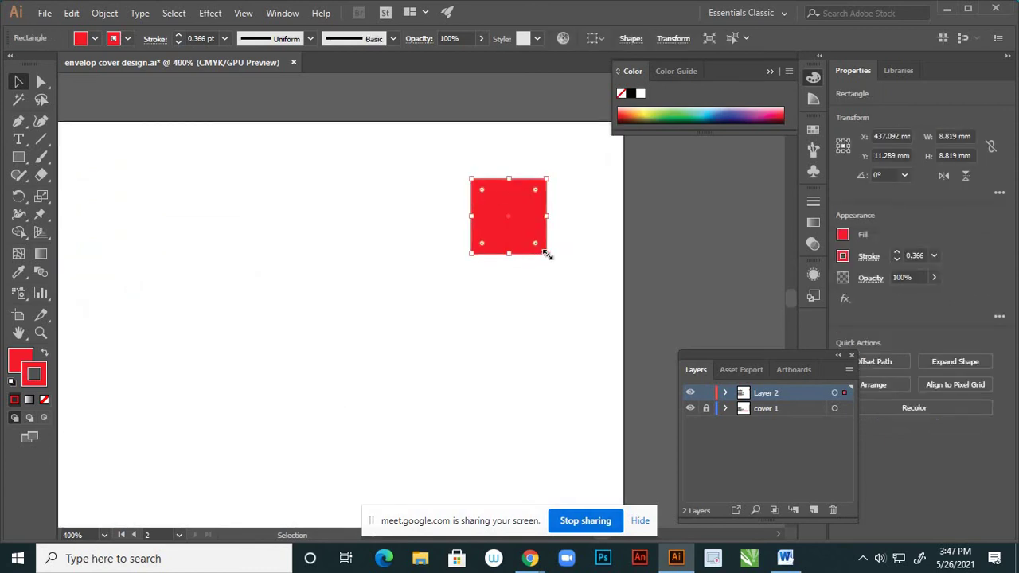
pyautogui.moveTo(547, 255); pyautogui.dragTo(539, 244)
pyautogui.click(533, 309)
pyautogui.scroll(-4, 536, 310)
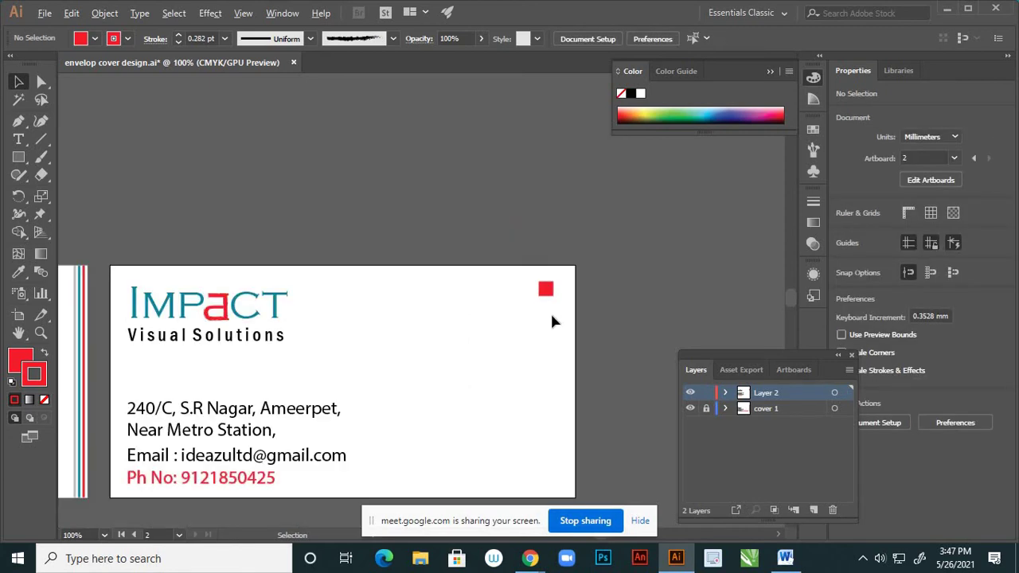
# - Move the red square flush against the second artboard's right edge and nudge it slightly downward
pyautogui.scroll(2, 536, 318)
pyautogui.moveTo(556, 262); pyautogui.dragTo(595, 282)
pyautogui.click(561, 307)
pyautogui.scroll(-2, 561, 310)
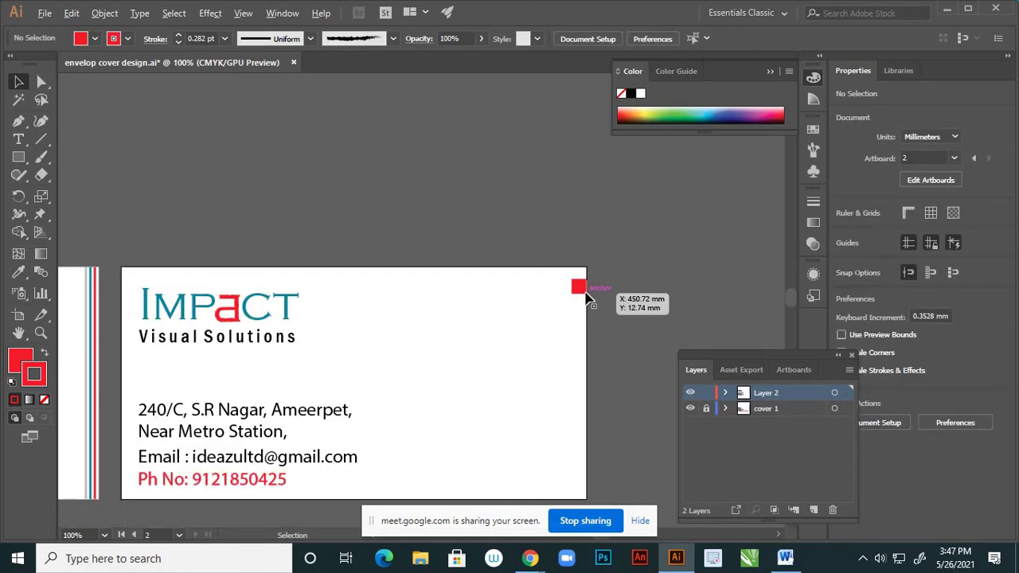
pyautogui.scroll(2, 587, 296)
pyautogui.click(577, 287)
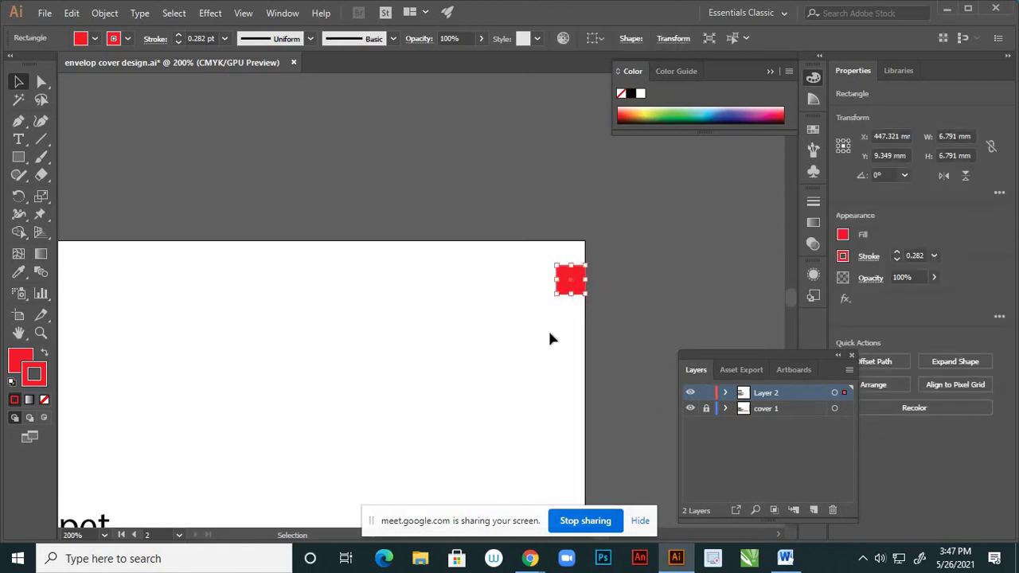
pyautogui.press('Down')
pyautogui.press('Down')
pyautogui.click(581, 309)
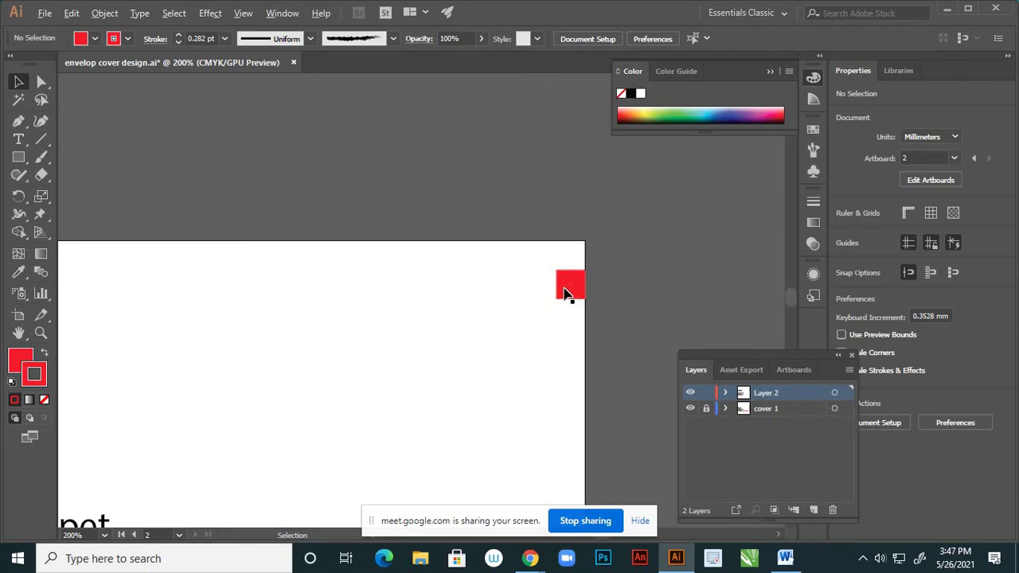
# - Duplicate the red square diagonally down-left, and copy that one diagonally down-right against the artboard edge, with corners touching
pyautogui.moveTo(564, 293); pyautogui.dragTo(535, 322)
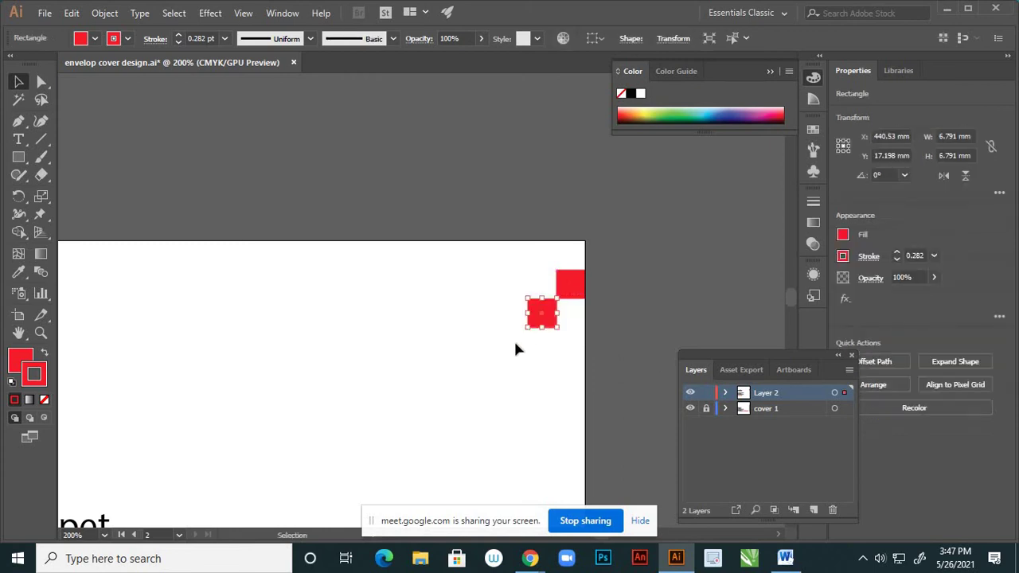
pyautogui.click(516, 344)
pyautogui.scroll(-3, 573, 311)
pyautogui.scroll(3, 573, 330)
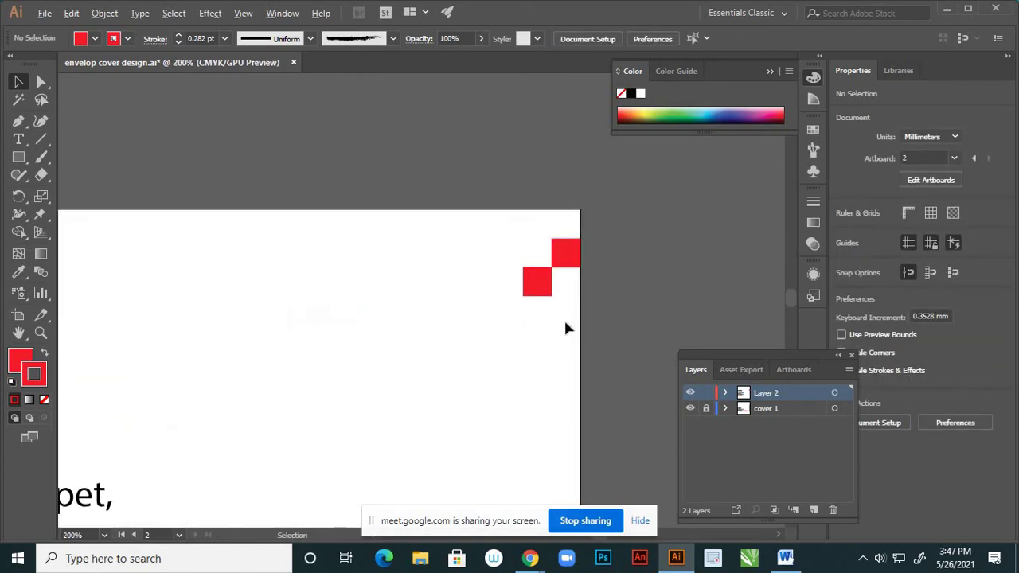
pyautogui.scroll(2, 565, 328)
pyautogui.click(517, 259)
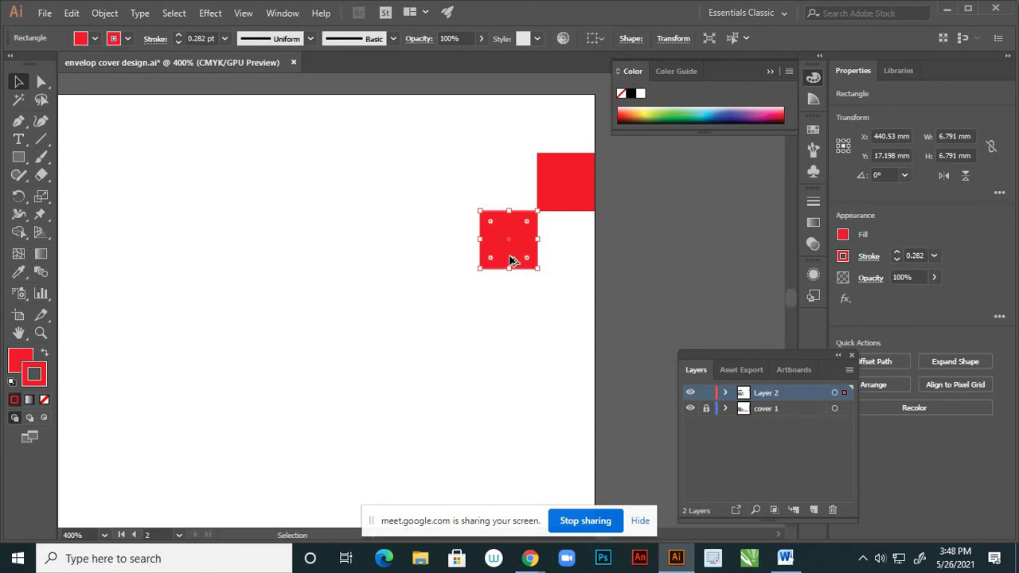
pyautogui.moveTo(514, 262); pyautogui.dragTo(562, 310)
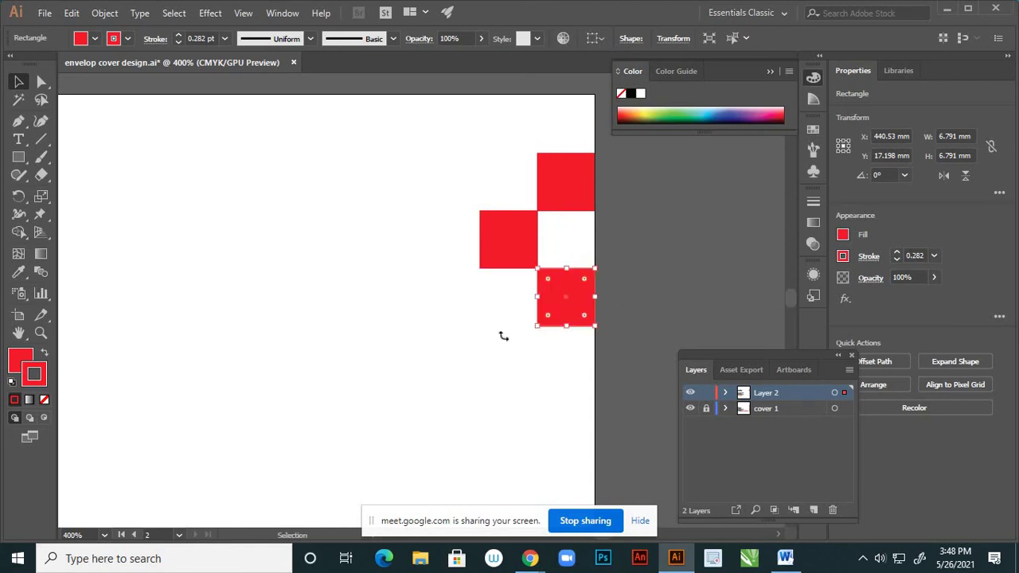
pyautogui.click(503, 336)
pyautogui.scroll(-3, 596, 273)
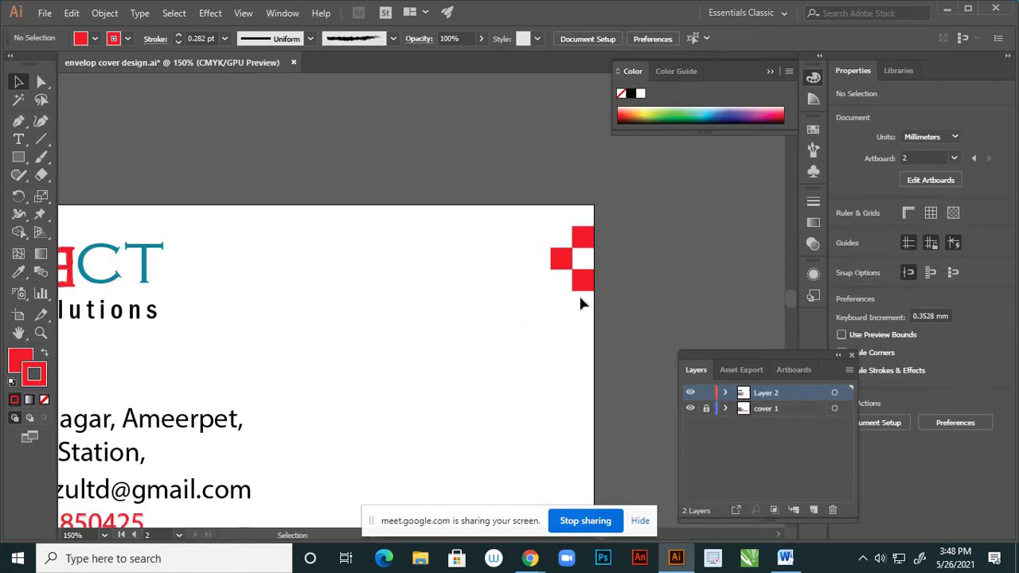
# - Add a fourth and fifth red square below, copied diagonally down-left and back down-right to continue the checker pattern
pyautogui.scroll(2, 584, 289)
pyautogui.click(586, 279)
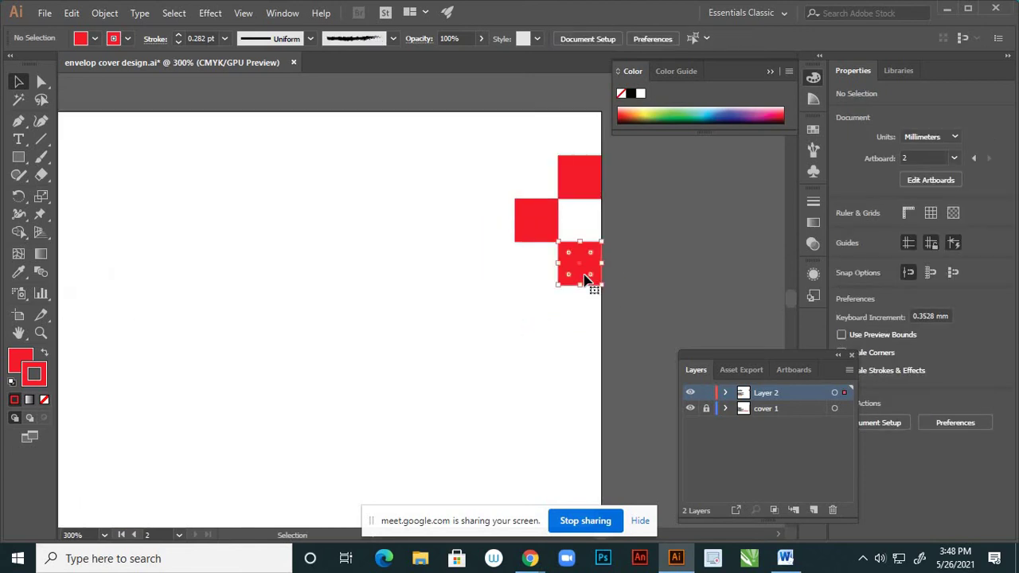
pyautogui.moveTo(585, 274); pyautogui.dragTo(537, 318)
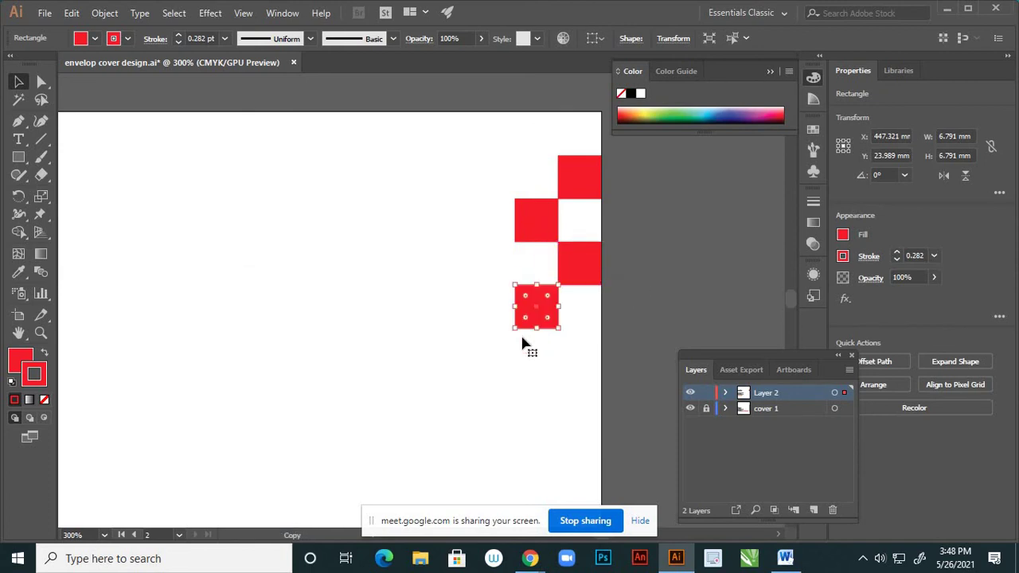
pyautogui.click(505, 355)
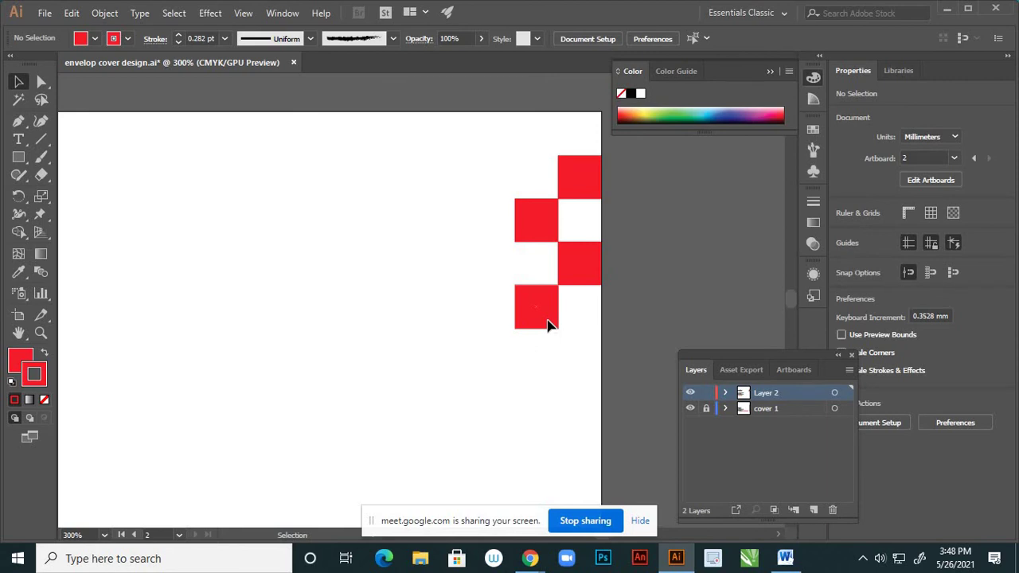
pyautogui.click(549, 325)
pyautogui.moveTo(547, 326); pyautogui.dragTo(528, 363)
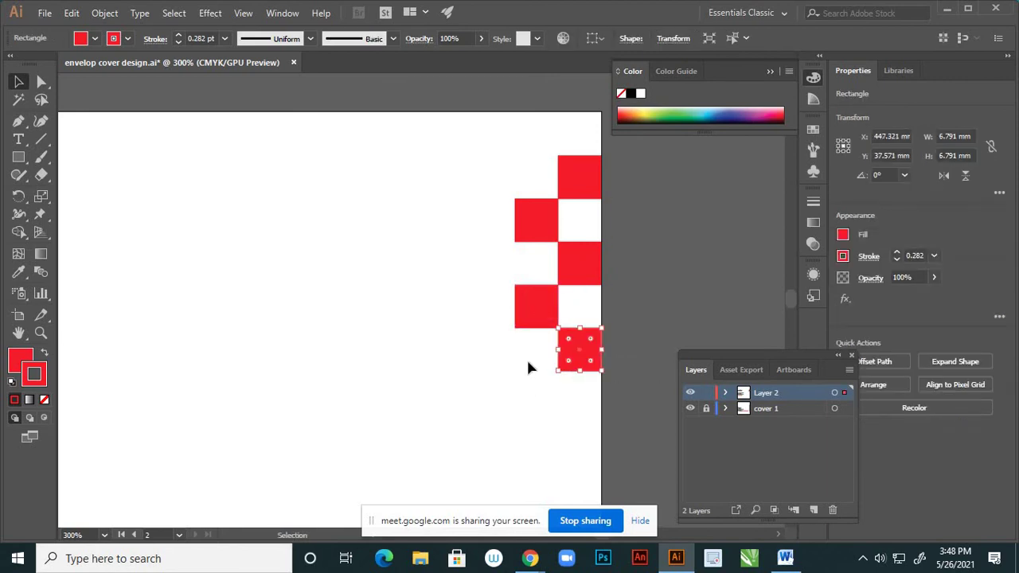
pyautogui.click(528, 363)
pyautogui.scroll(-4, 562, 269)
pyautogui.scroll(2, 557, 271)
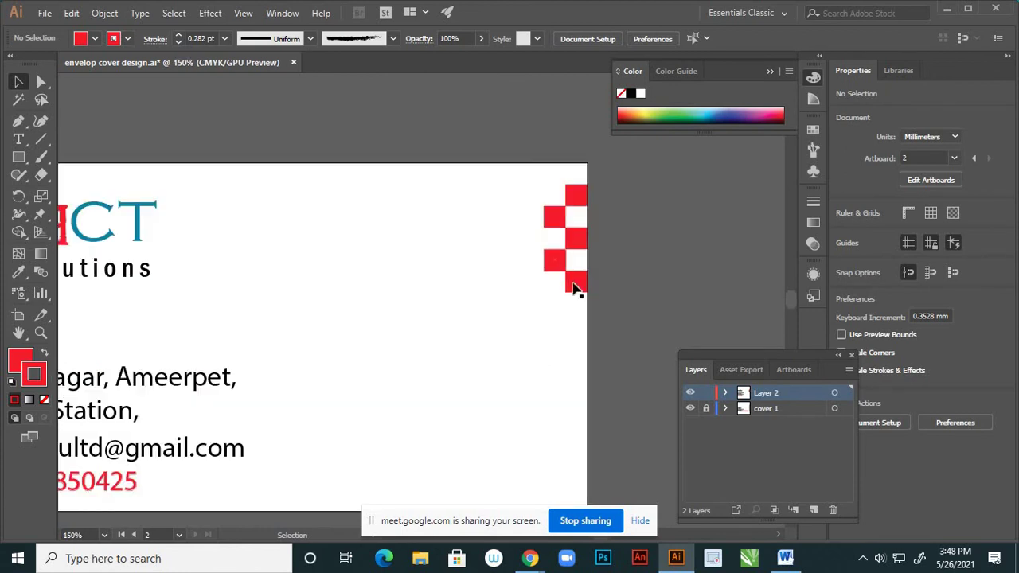
# - Extend the two-column checker strip downward with copies for the sixth and seventh red squares
pyautogui.click(576, 282)
pyautogui.moveTo(580, 282); pyautogui.dragTo(581, 327)
pyautogui.click(541, 338)
pyautogui.click(536, 355)
pyautogui.scroll(-2, 571, 317)
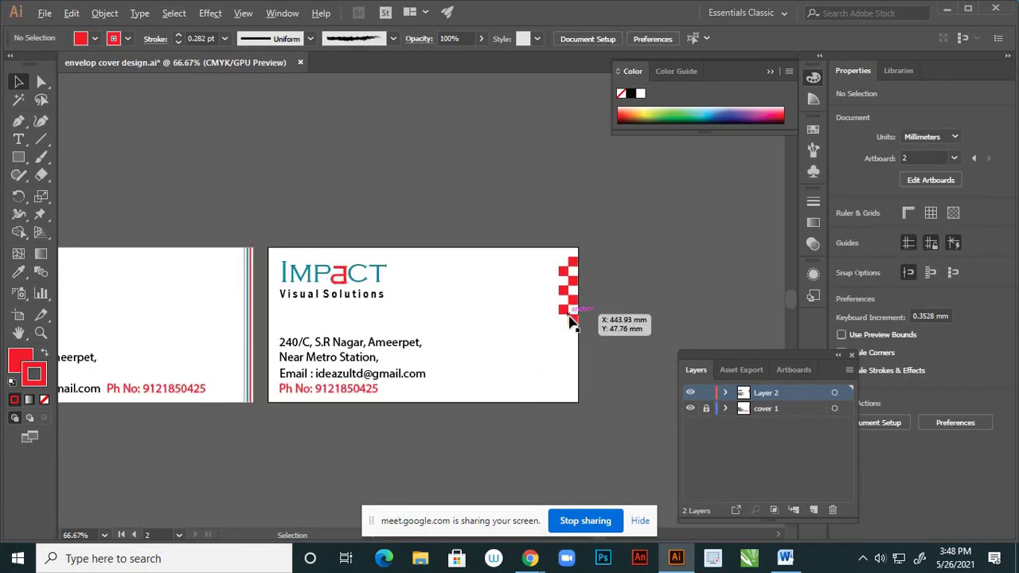
# - Add the eighth and ninth red squares to the checker strip, copied diagonally down-left and back to the artboard edge
pyautogui.scroll(3, 573, 322)
pyautogui.click(577, 339)
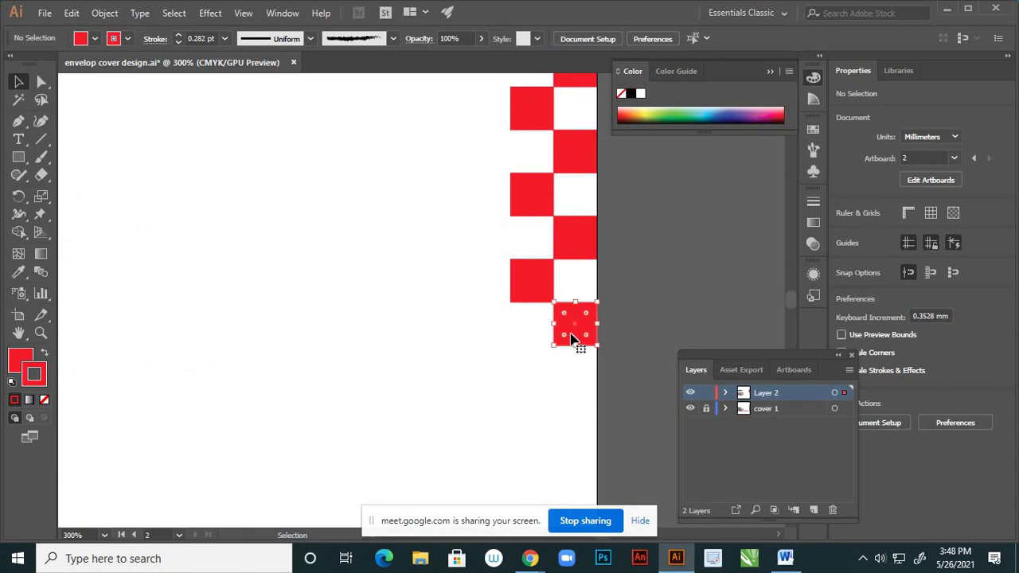
pyautogui.moveTo(569, 341); pyautogui.dragTo(527, 383)
pyautogui.click(570, 298)
pyautogui.scroll(-4, 570, 295)
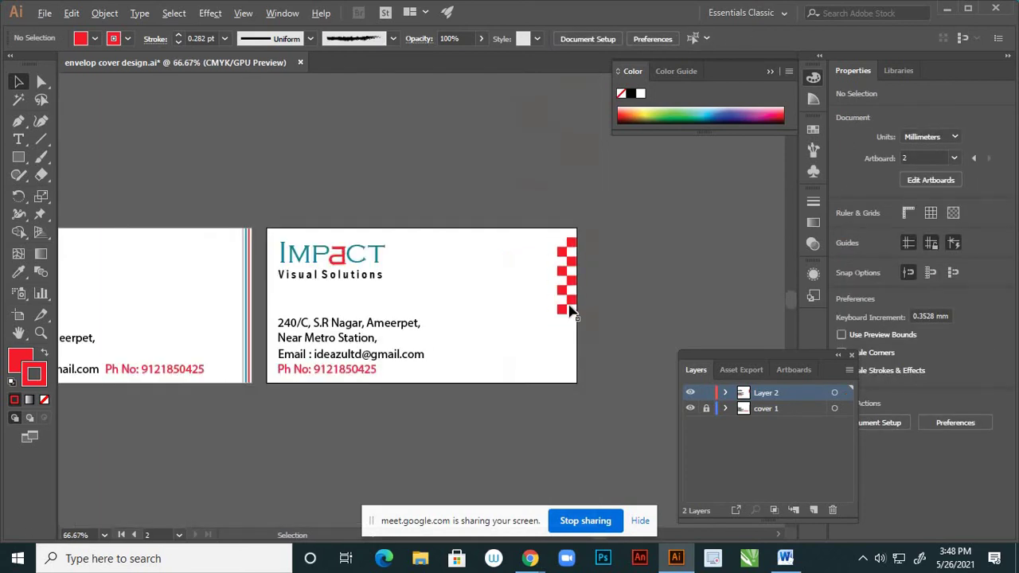
pyautogui.scroll(4, 557, 313)
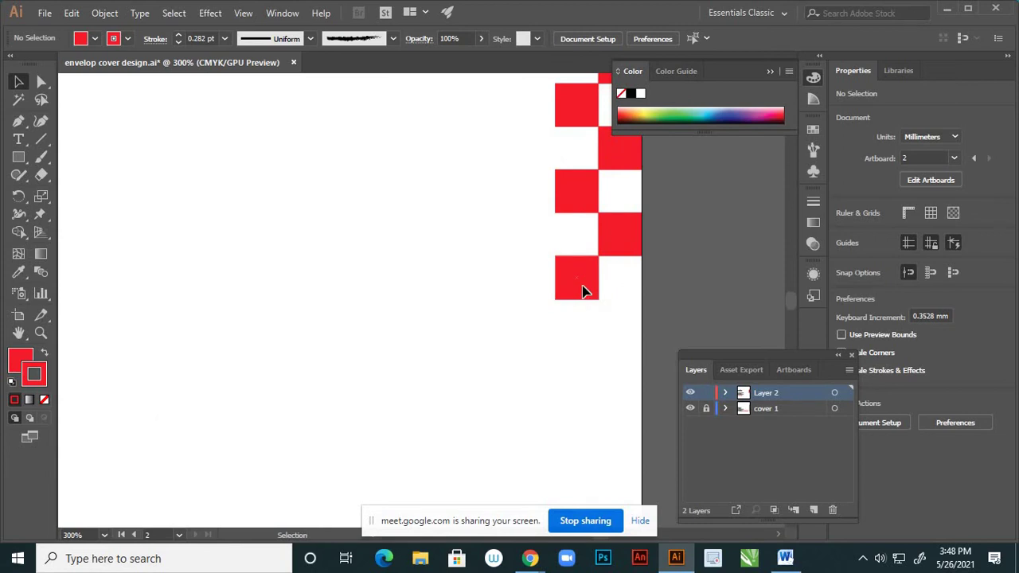
pyautogui.click(584, 290)
pyautogui.moveTo(587, 288); pyautogui.dragTo(626, 333)
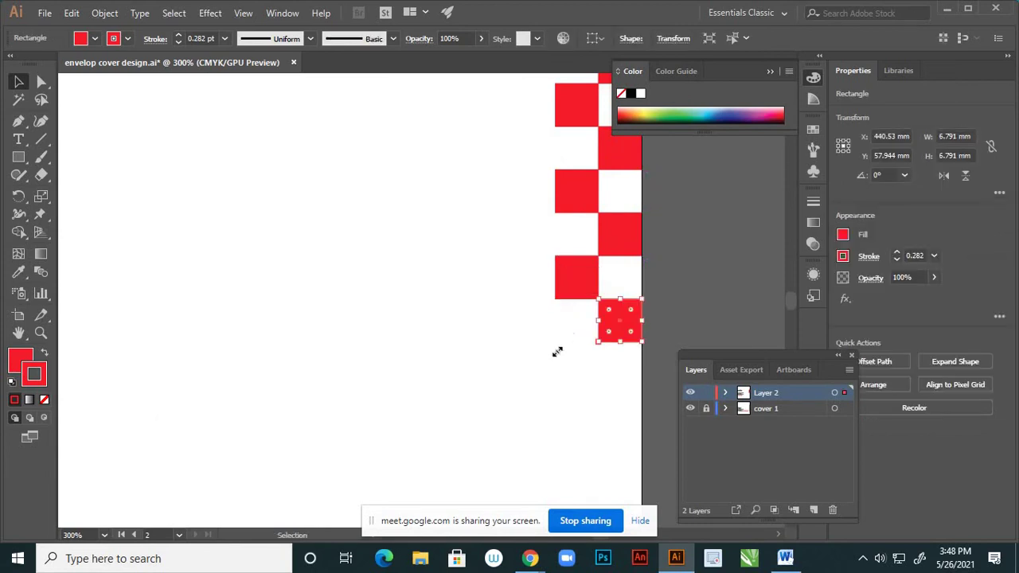
pyautogui.click(557, 352)
pyautogui.scroll(-3, 597, 293)
pyautogui.scroll(1, 595, 299)
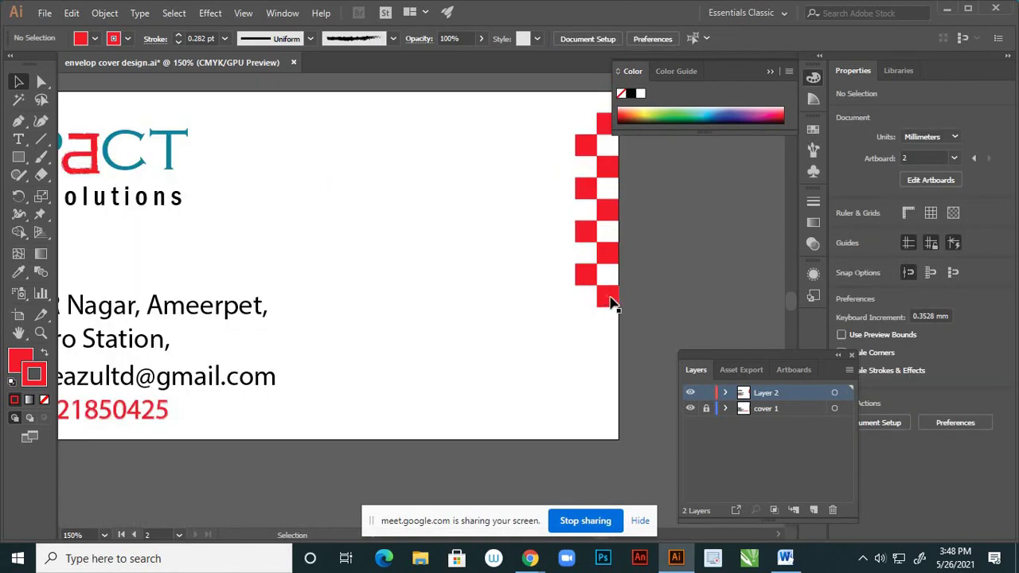
# - Extend the checker strip with the tenth, eleventh and twelfth red squares, copied diagonally down-left, down-right and down-left with corners touching
pyautogui.scroll(2, 610, 307)
pyautogui.moveTo(611, 299); pyautogui.dragTo(550, 368)
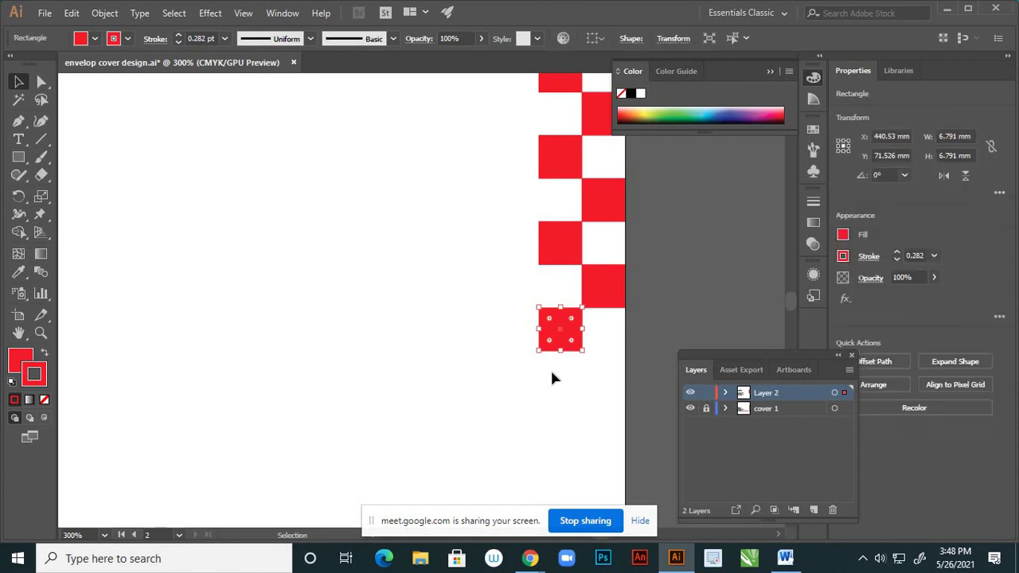
pyautogui.click(550, 368)
pyautogui.scroll(-2, 554, 313)
pyautogui.scroll(2, 568, 331)
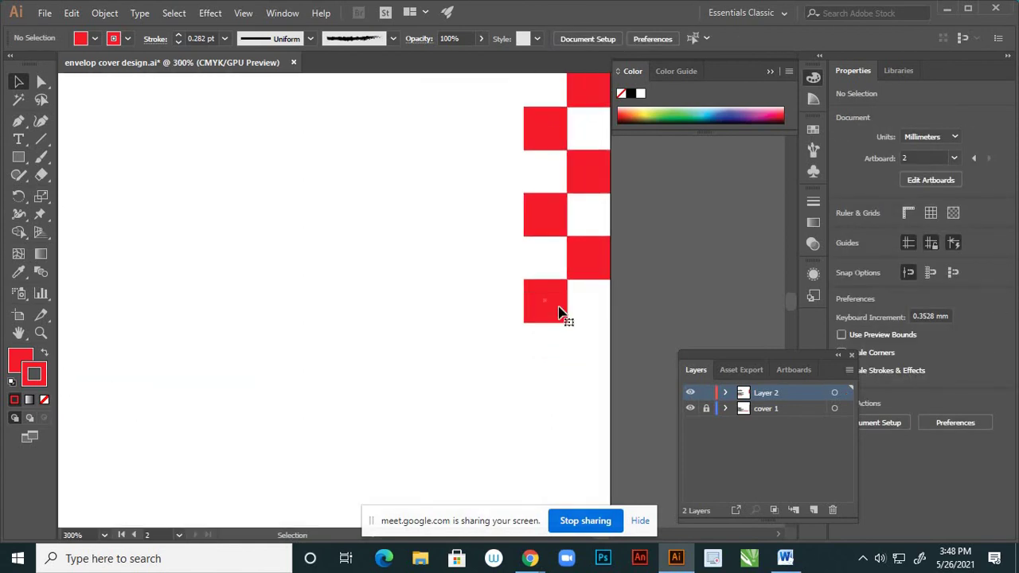
pyautogui.click(560, 312)
pyautogui.moveTo(558, 305); pyautogui.dragTo(537, 389)
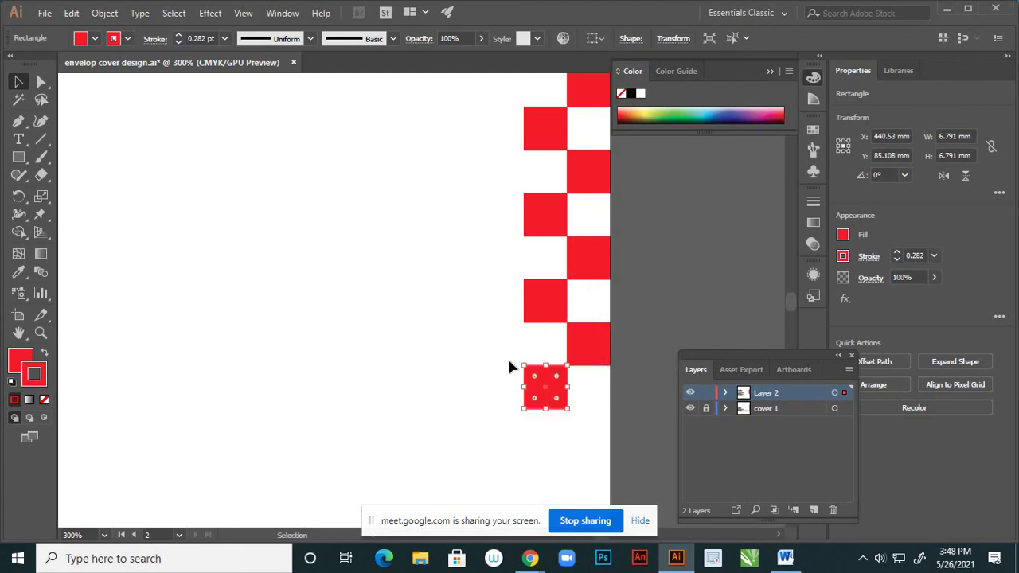
pyautogui.click(510, 361)
# - Finish the checker strip with copies for the thirteenth to fifteenth red squares, ending just above the artboard's bottom edge
pyautogui.scroll(-3, 565, 309)
pyautogui.scroll(3, 556, 346)
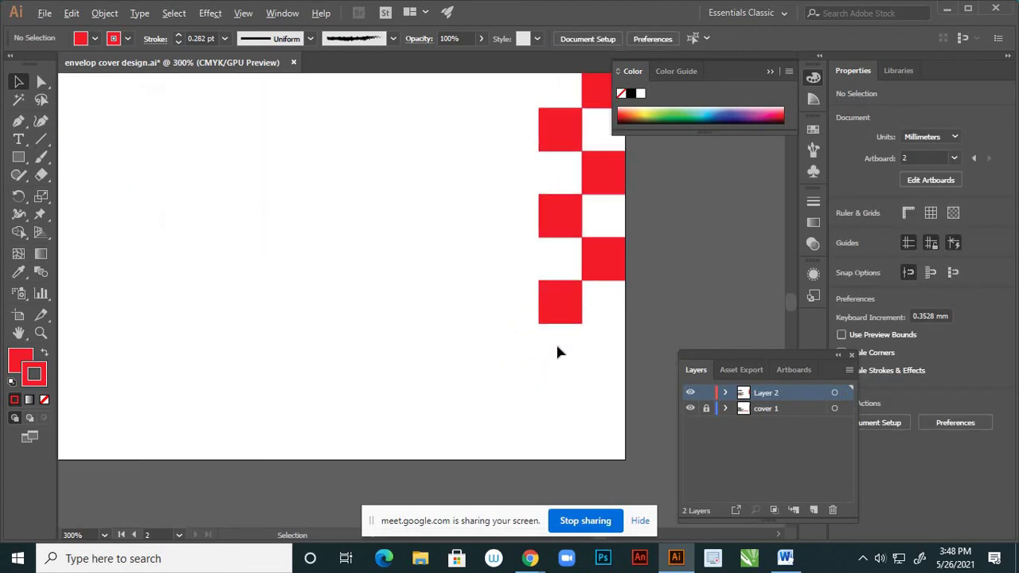
pyautogui.moveTo(570, 309); pyautogui.dragTo(620, 435)
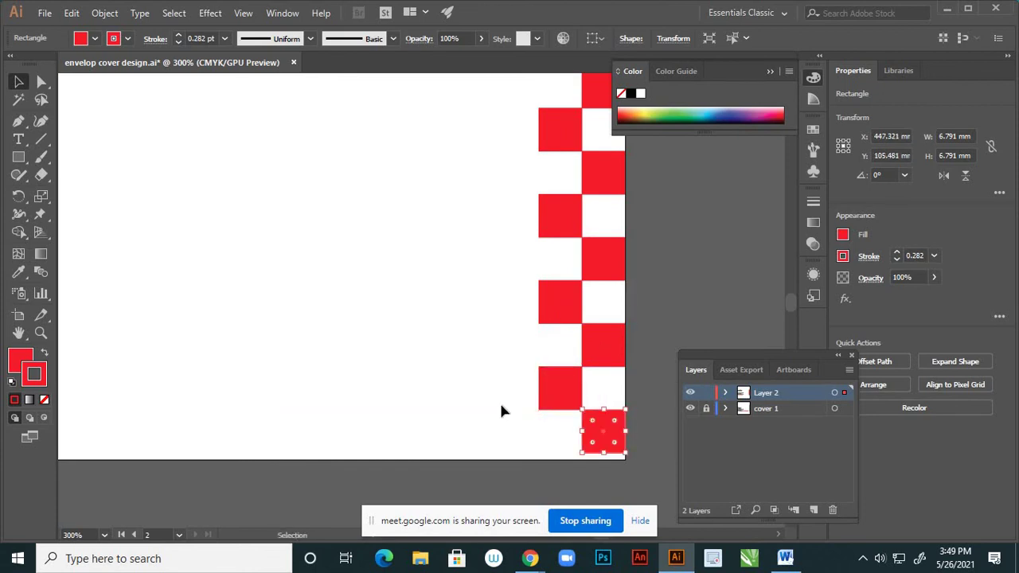
pyautogui.click(499, 400)
# - Scale the whole checker strip proportionally from its centre to about 12.9 by 96.8 mm
pyautogui.scroll(-3, 586, 371)
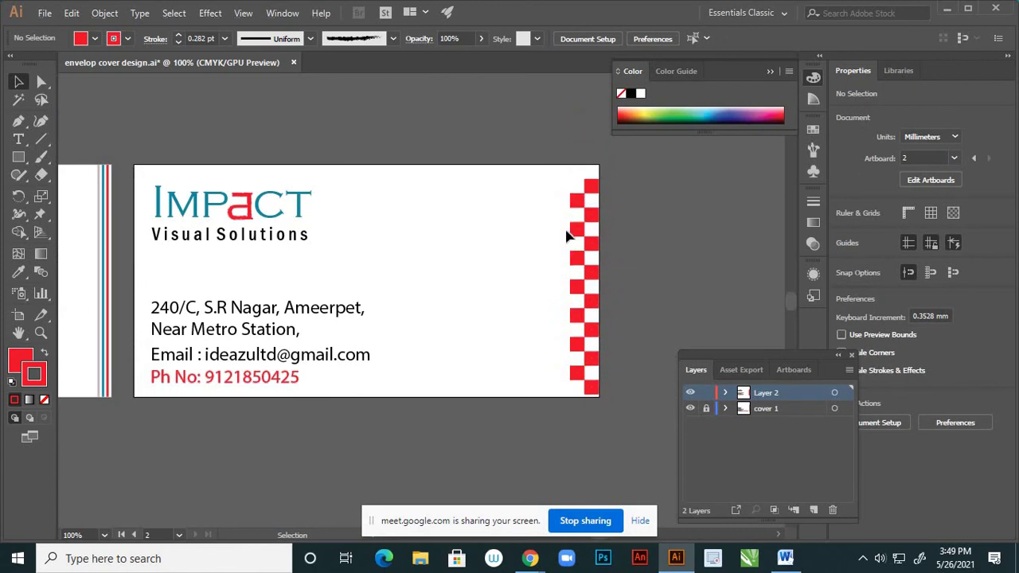
pyautogui.moveTo(558, 183); pyautogui.dragTo(625, 431)
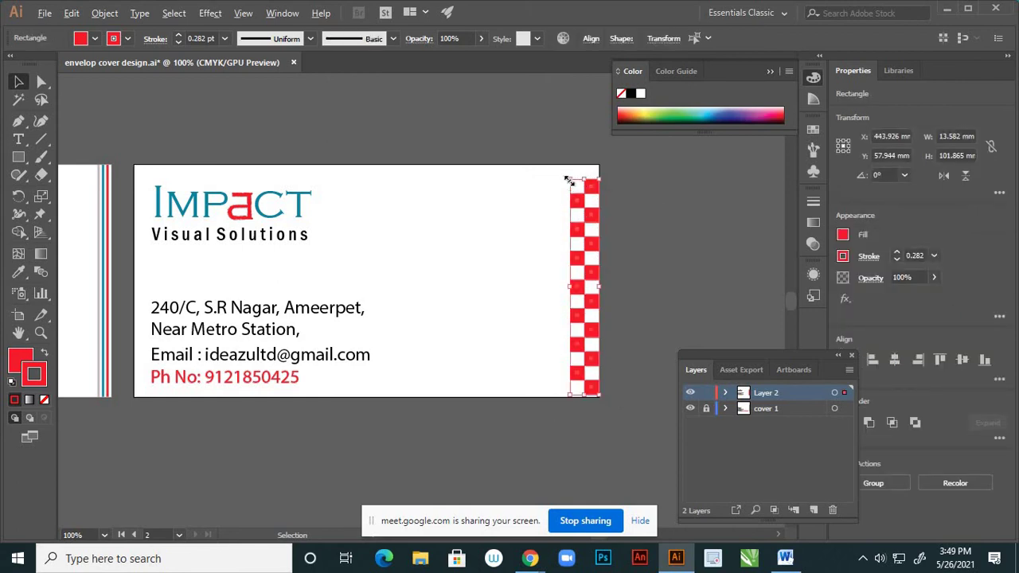
pyautogui.moveTo(568, 181); pyautogui.dragTo(563, 174)
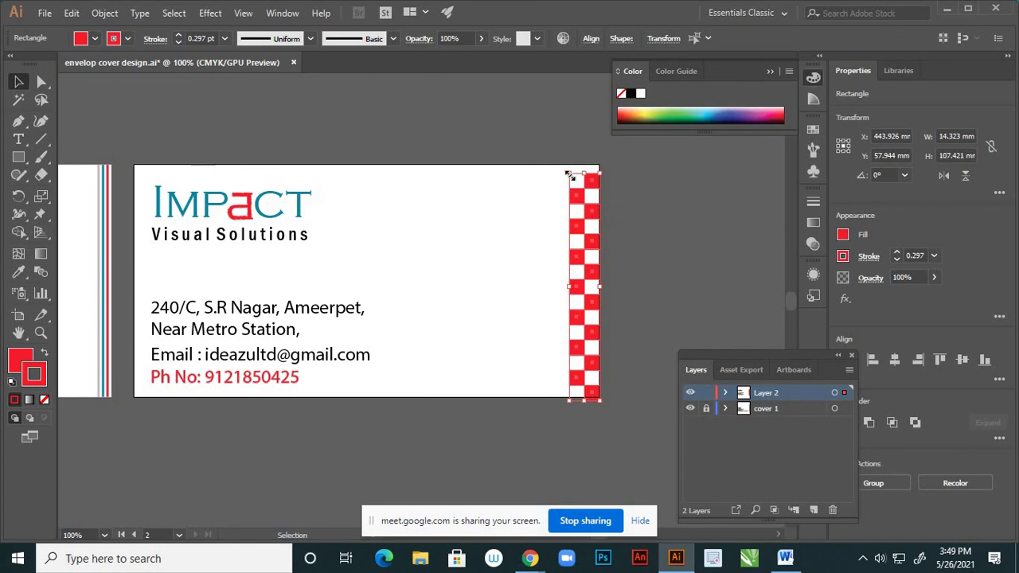
pyautogui.moveTo(568, 174); pyautogui.dragTo(572, 185)
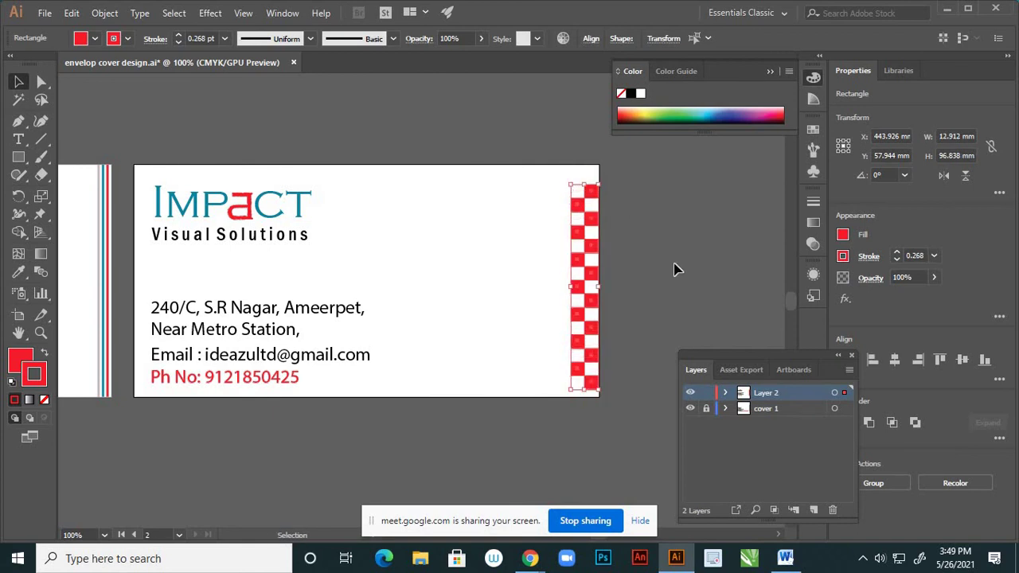
# - Nudge the checker strip upward to about Y 55.12 mm to leave similar margins above and below it
pyautogui.press('Up')
pyautogui.press('Up')
pyautogui.press('Up')
pyautogui.press('Up')
pyautogui.press('Up')
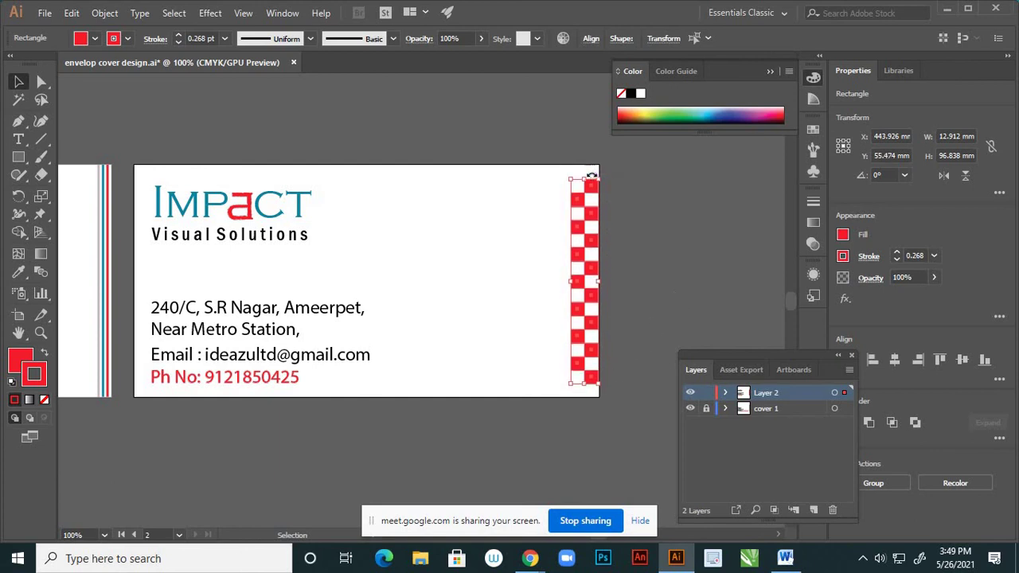
pyautogui.press('Up')
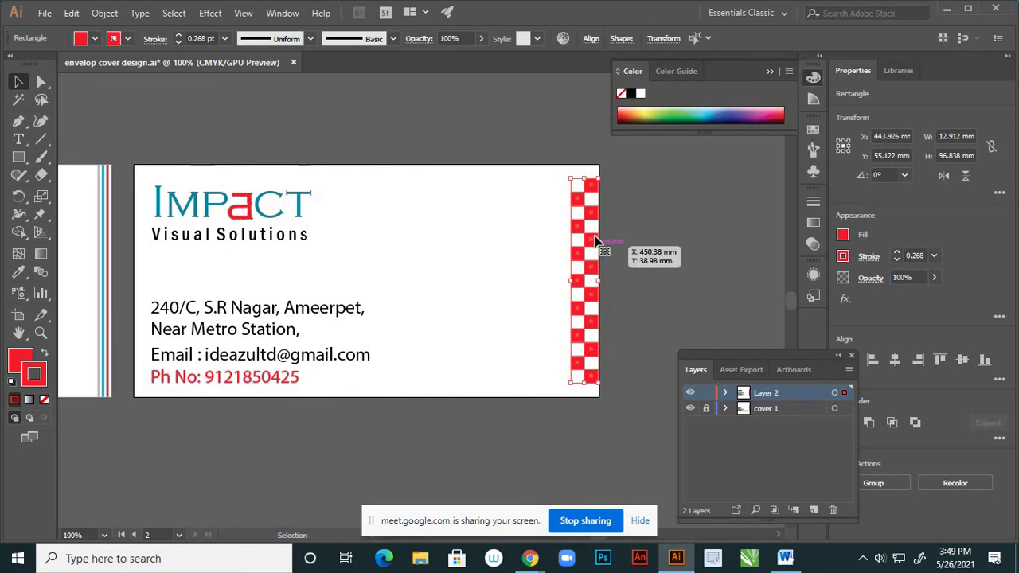
pyautogui.click(535, 296)
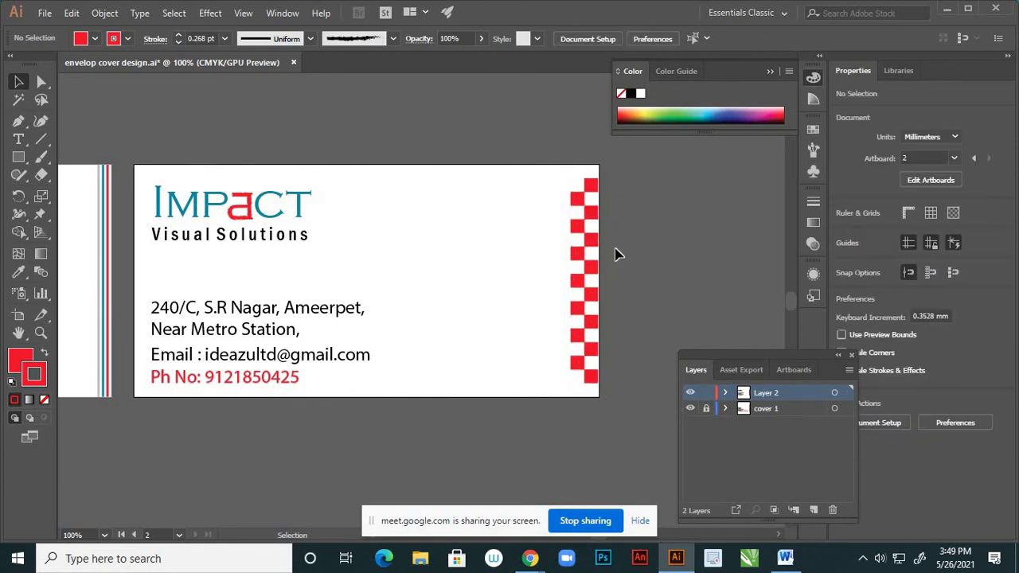
# - Nudge the checker strip right to about X 444.28 mm so it sits flush with the artboard's right edge
pyautogui.scroll(3, 619, 239)
pyautogui.scroll(-4, 626, 227)
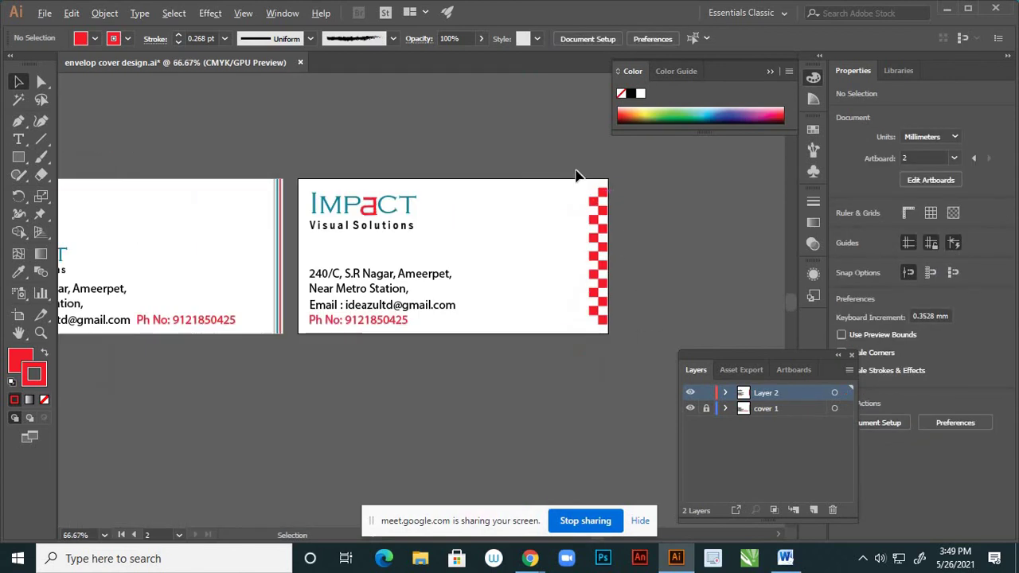
pyautogui.moveTo(575, 171); pyautogui.dragTo(646, 323)
pyautogui.scroll(4, 628, 252)
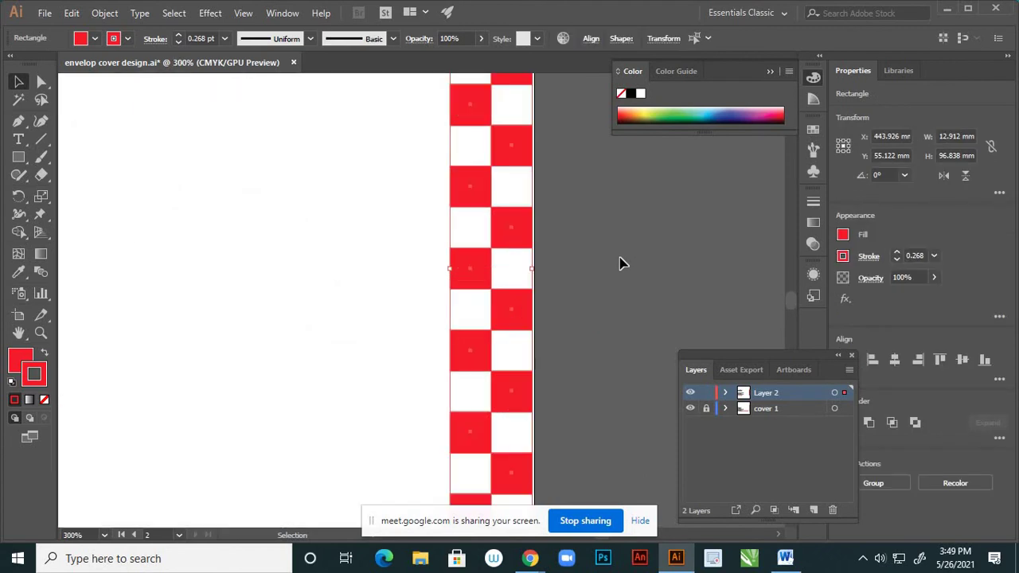
pyautogui.click(615, 271)
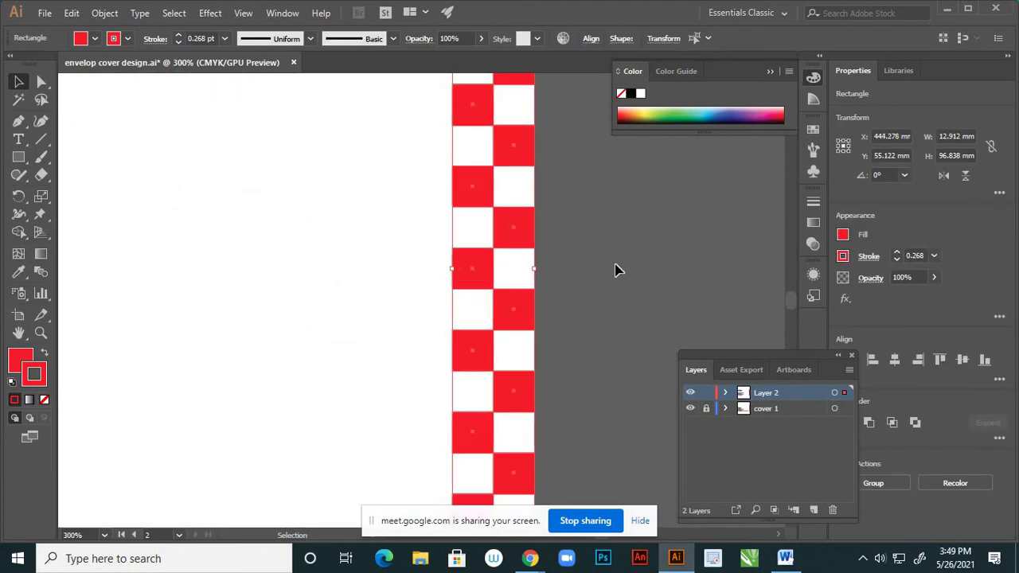
pyautogui.scroll(-4, 618, 271)
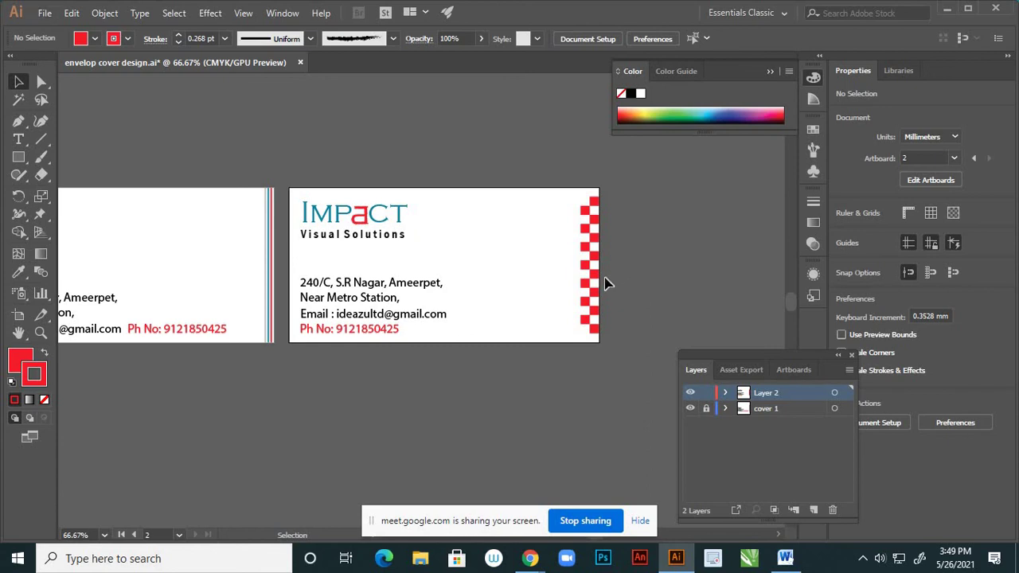
# - Change the fill of all checker squares to grey 999999
pyautogui.scroll(1, 598, 266)
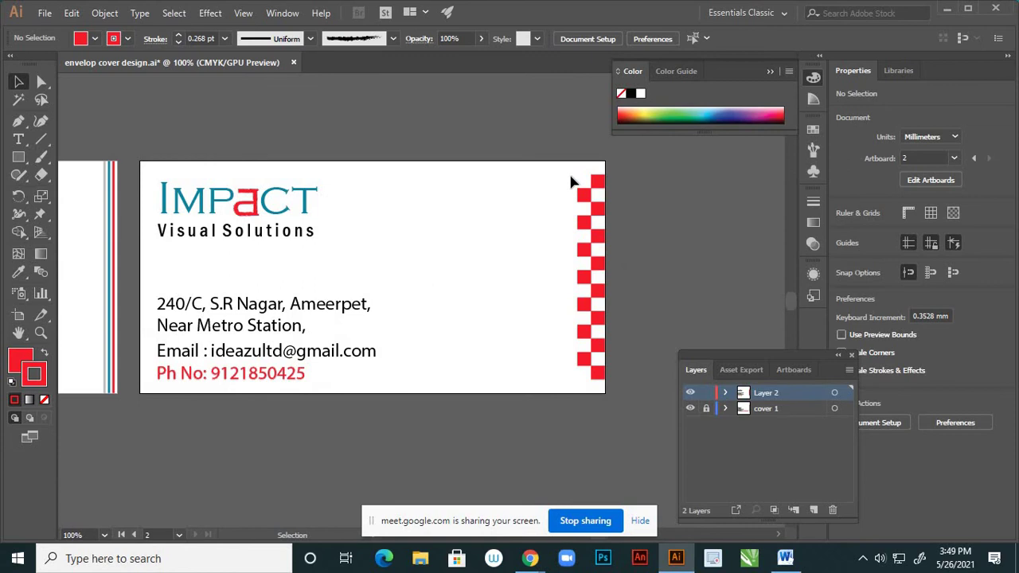
pyautogui.moveTo(568, 175); pyautogui.dragTo(629, 443)
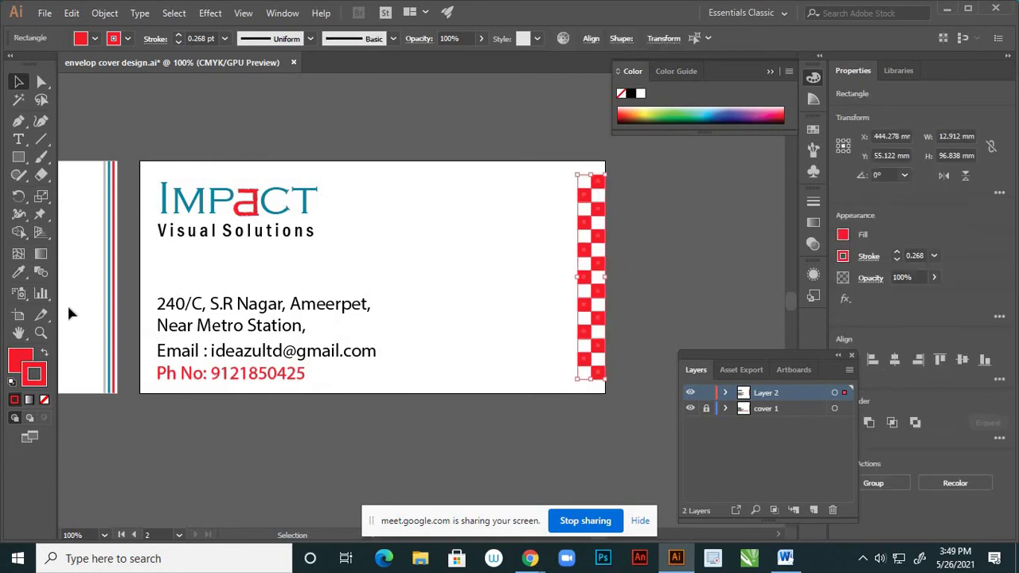
pyautogui.doubleClick(22, 360)
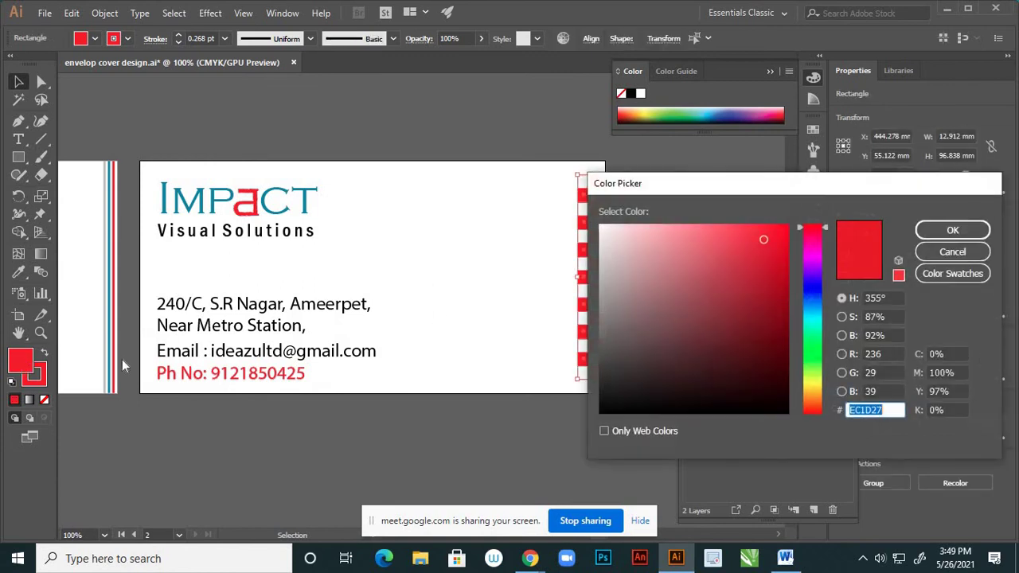
pyautogui.moveTo(607, 274); pyautogui.dragTo(595, 299)
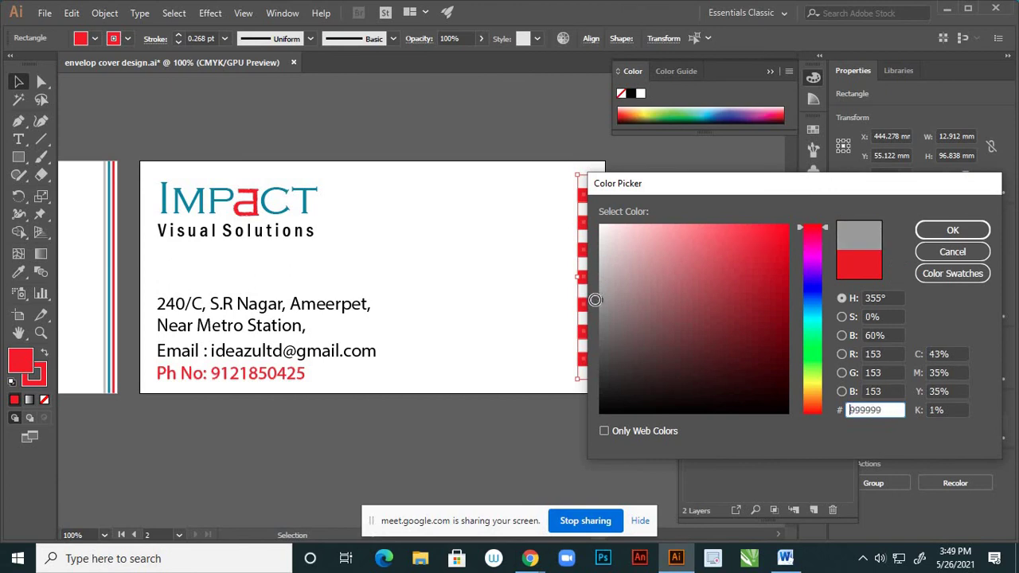
pyautogui.click(952, 230)
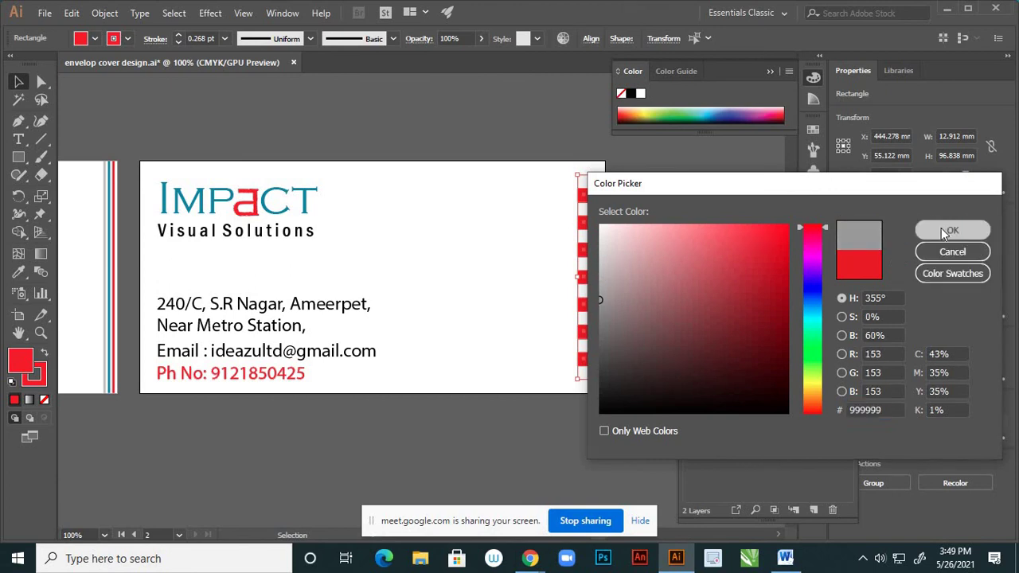
pyautogui.click(500, 270)
# - Remove the red stroke from all grey checker squares
pyautogui.scroll(-2, 603, 345)
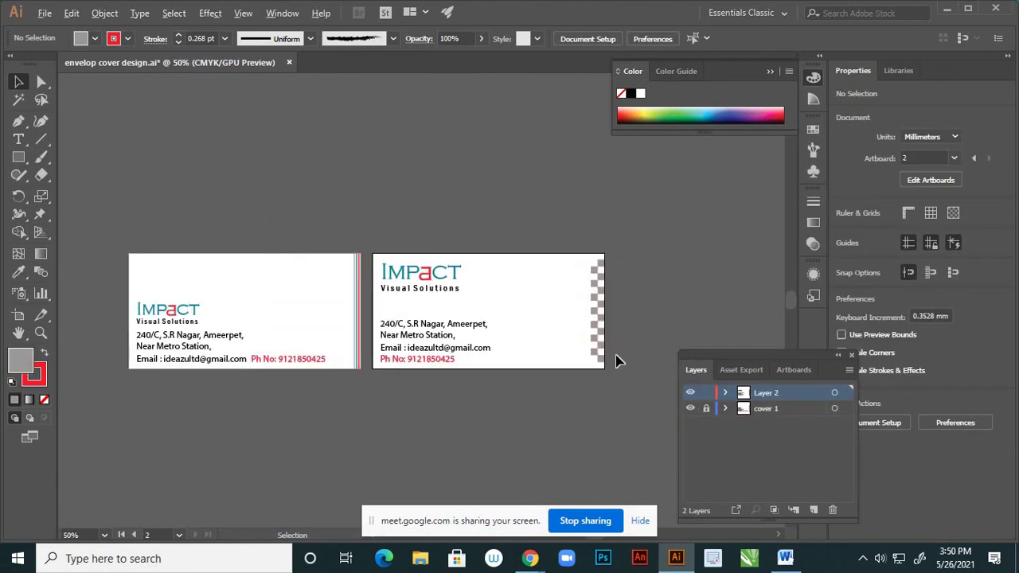
pyautogui.scroll(3, 593, 295)
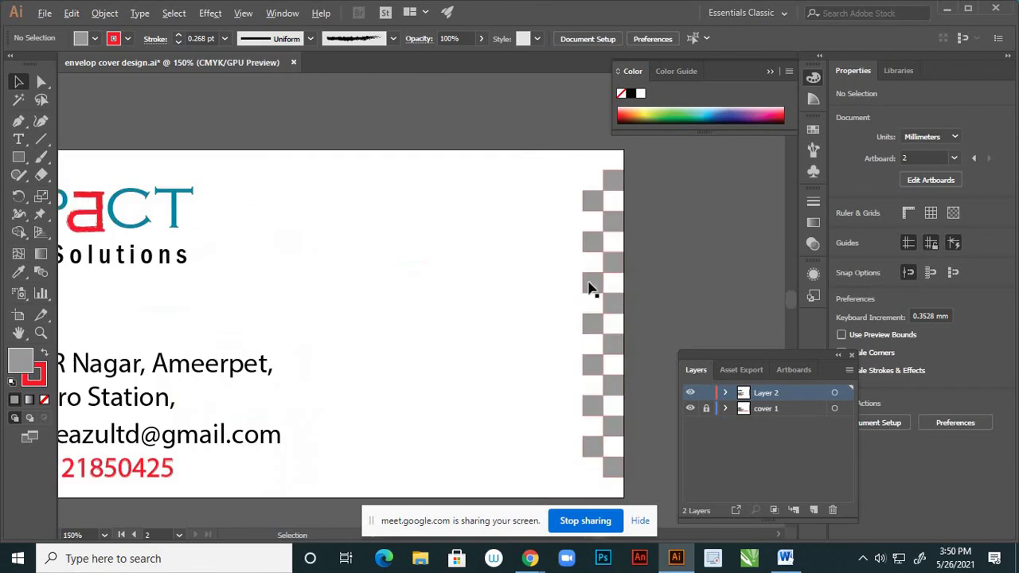
pyautogui.scroll(-1, 558, 253)
pyautogui.hotkey('ctrl', 'a')
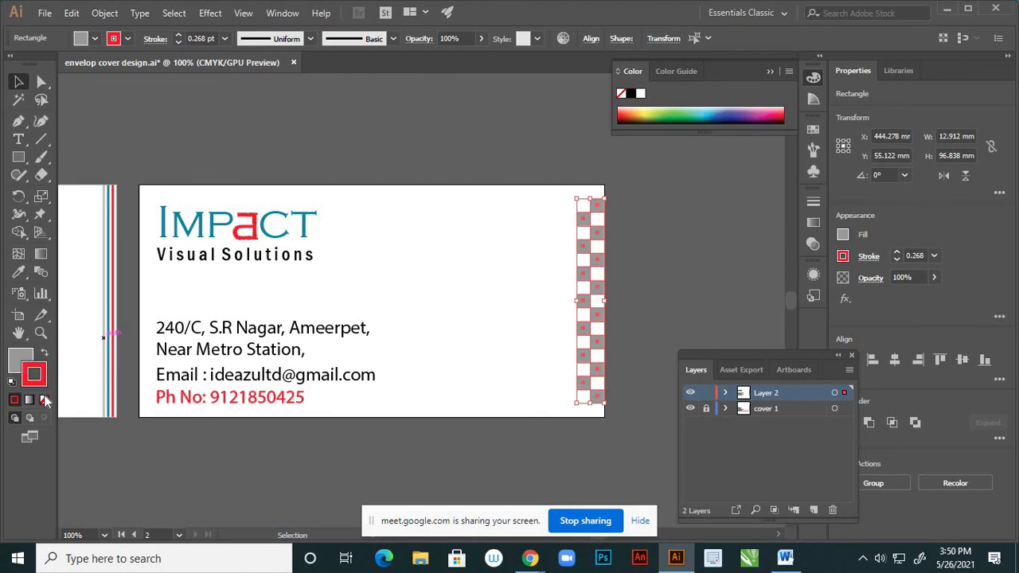
pyautogui.click(45, 399)
pyautogui.click(488, 319)
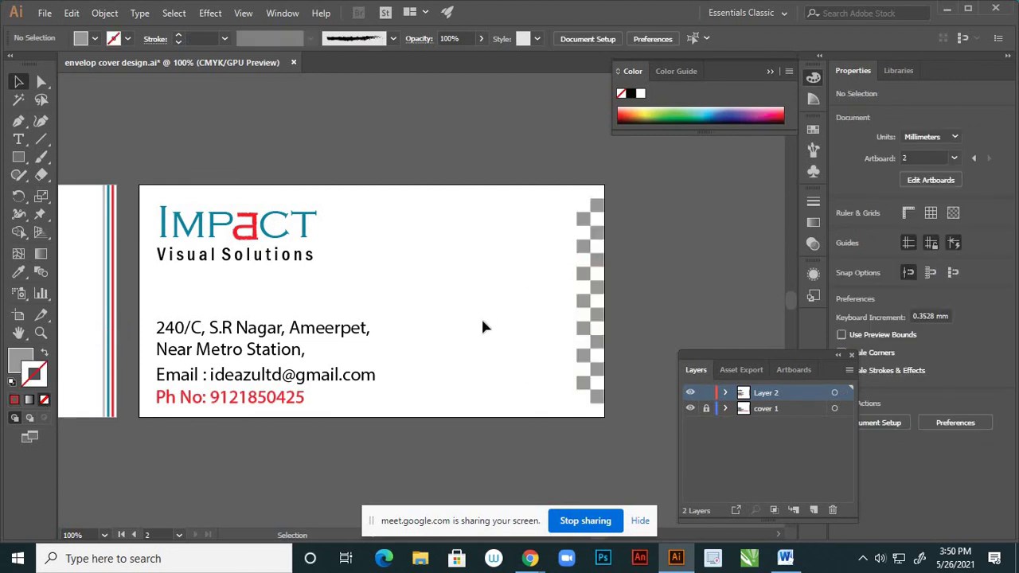
# - Duplicate the second artboard with its artwork to its right as a third 220 by 110 mm artboard
pyautogui.scroll(-3, 502, 340)
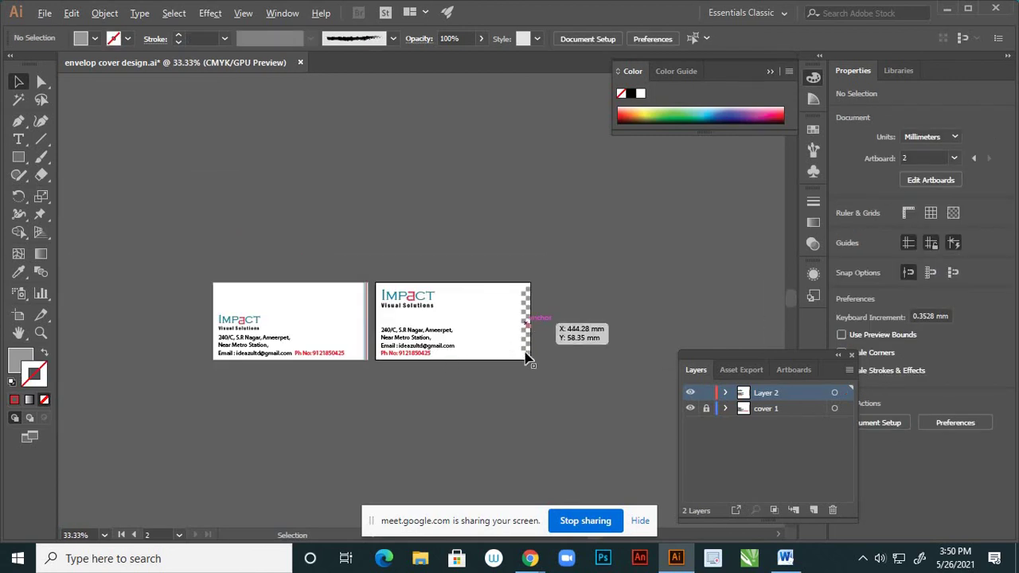
pyautogui.scroll(3, 494, 338)
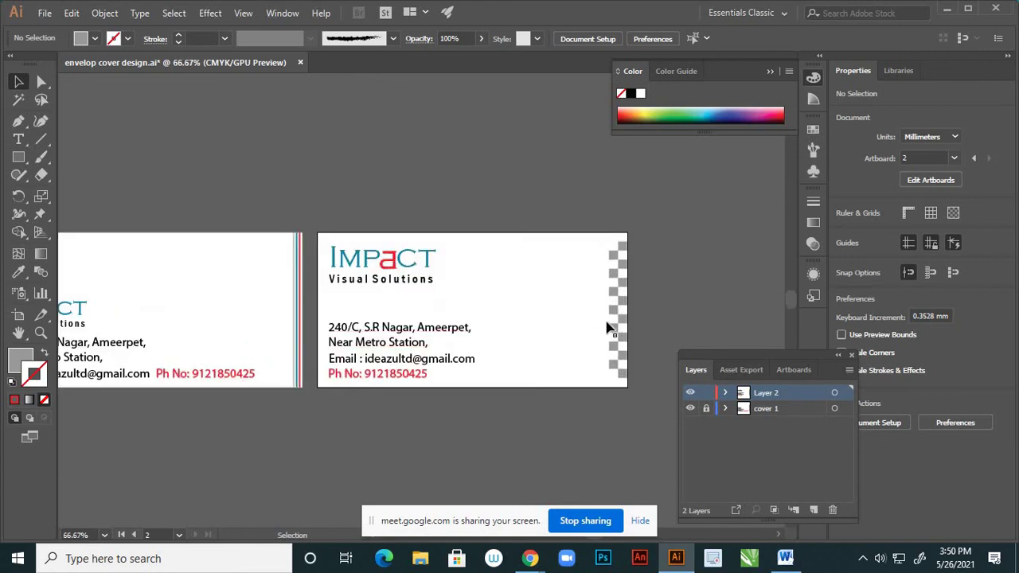
pyautogui.scroll(2, 607, 322)
pyautogui.scroll(-5, 605, 315)
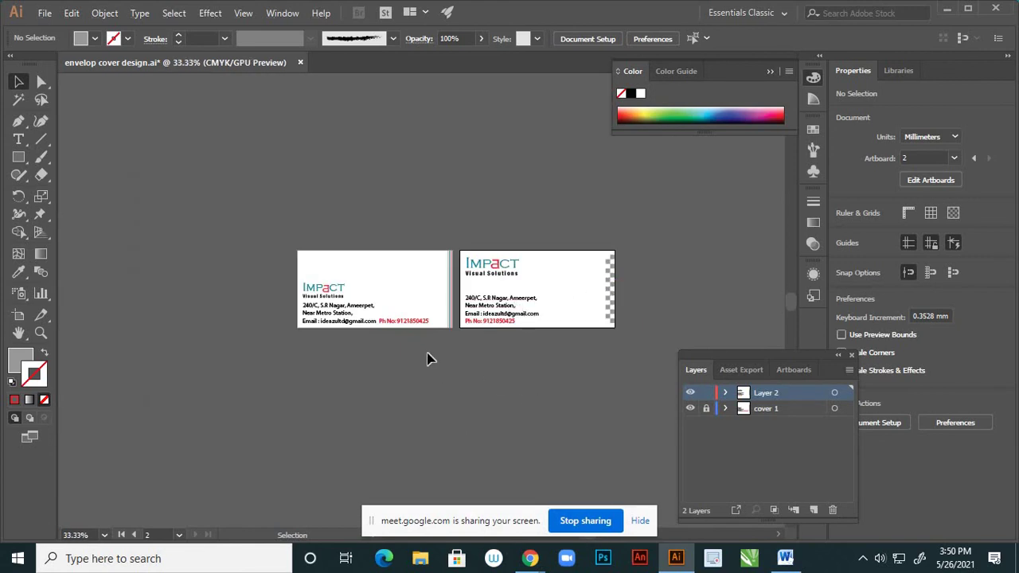
pyautogui.scroll(-2, 423, 339)
pyautogui.scroll(1, 531, 337)
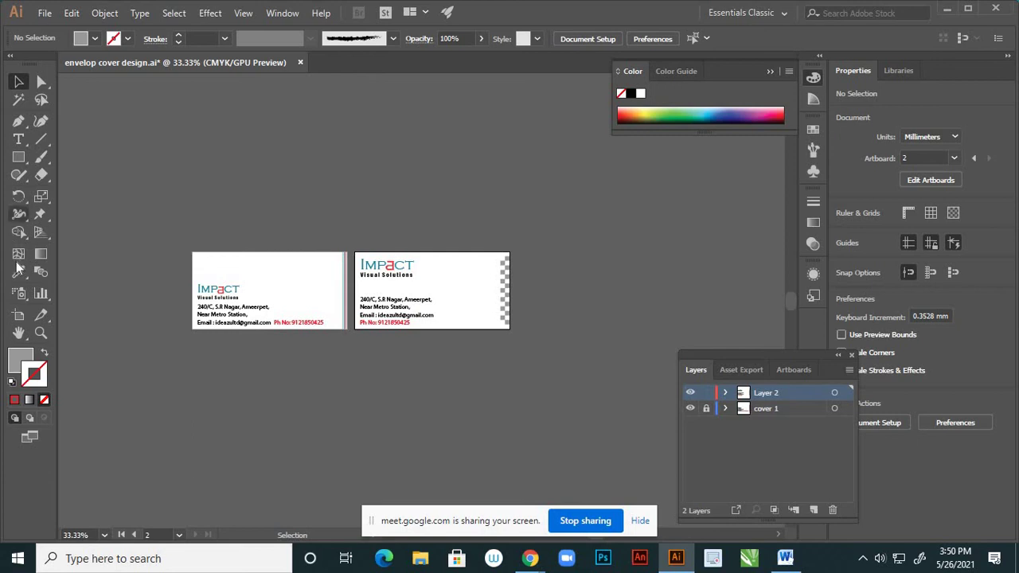
pyautogui.click(19, 315)
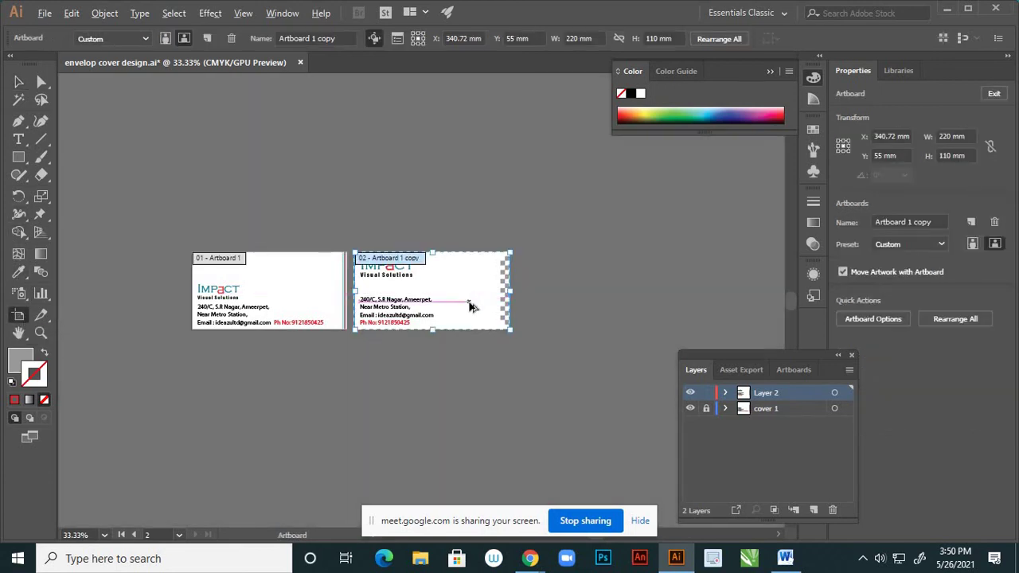
pyautogui.moveTo(470, 298); pyautogui.dragTo(634, 301)
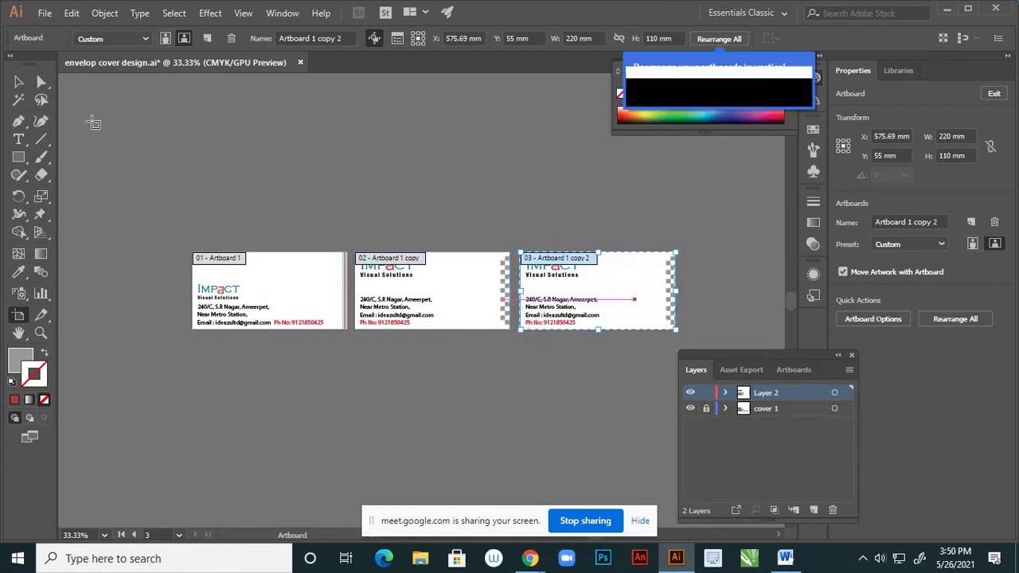
# - Delete all the copied artwork on the third artboard, leaving it blank
pyautogui.click(19, 81)
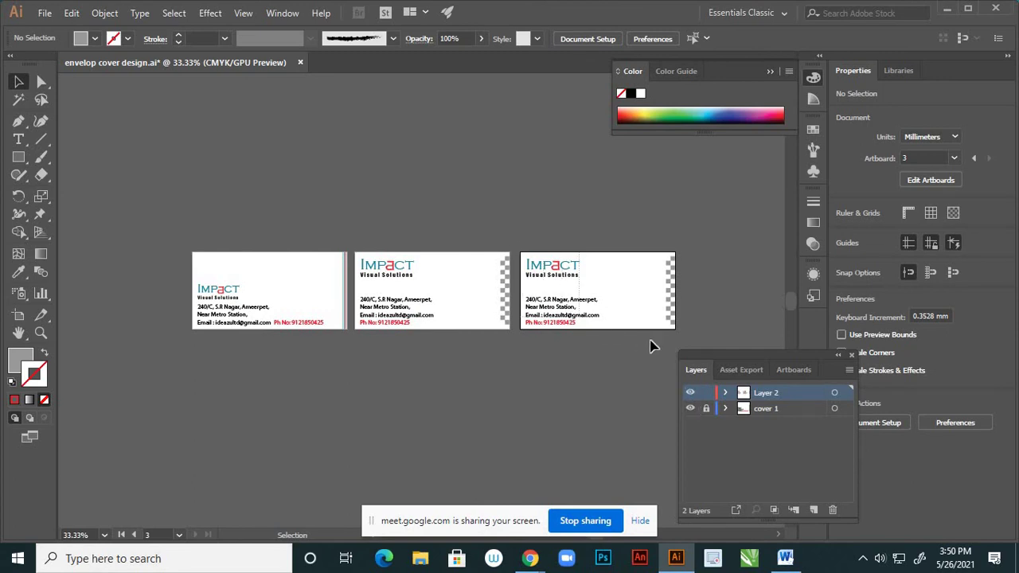
pyautogui.hotkey('ctrl', 'a')
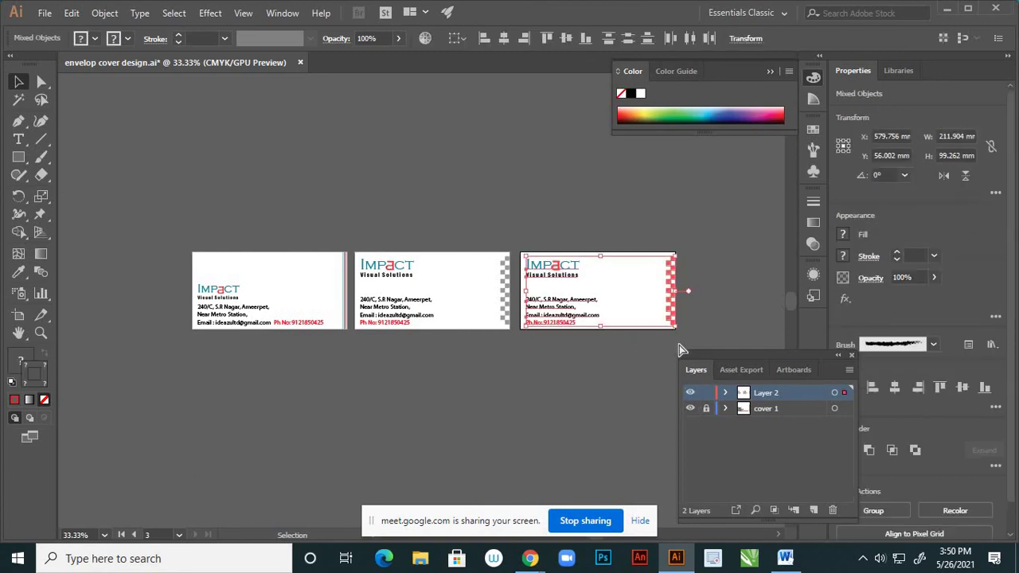
pyautogui.press('Delete')
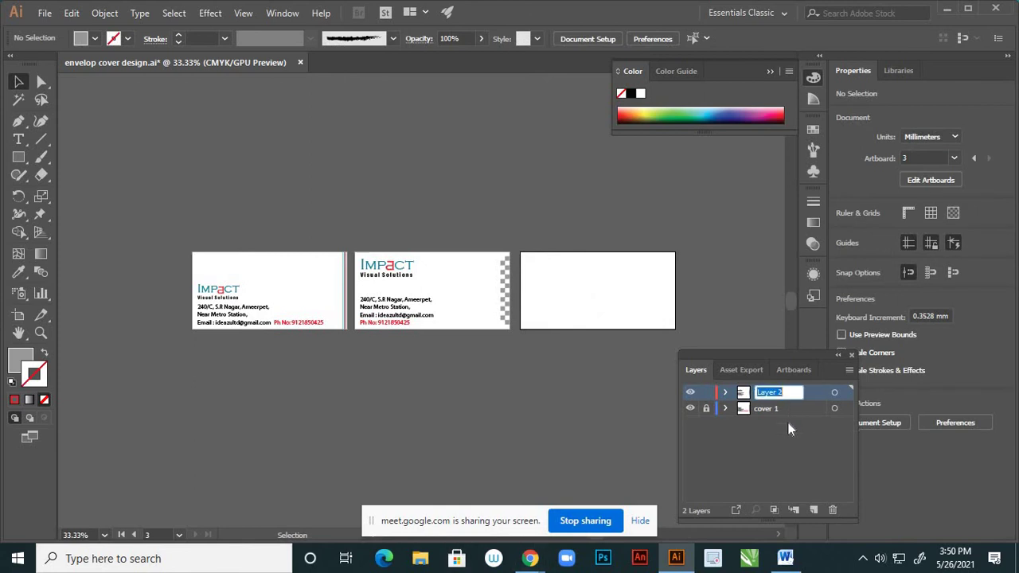
# - Rename Layer 2 as "cover 2" and lock it
pyautogui.write('cov')
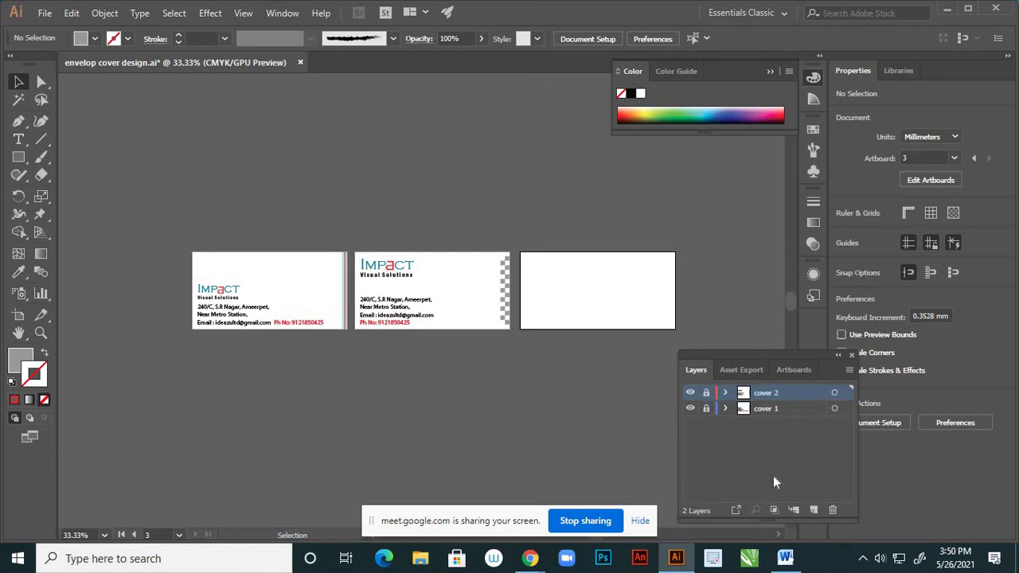
# - Create a new layer above "cover 2" and paste the copied cover artwork in place on the third artboard
pyautogui.click(812, 510)
pyautogui.hotkey('ctrl', 'shift', 'v')
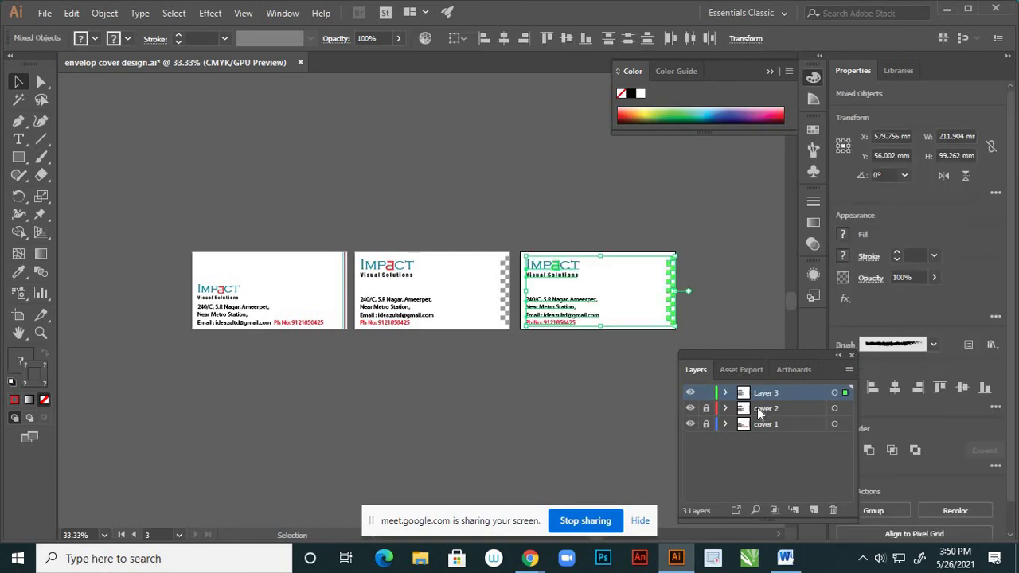
pyautogui.click(535, 399)
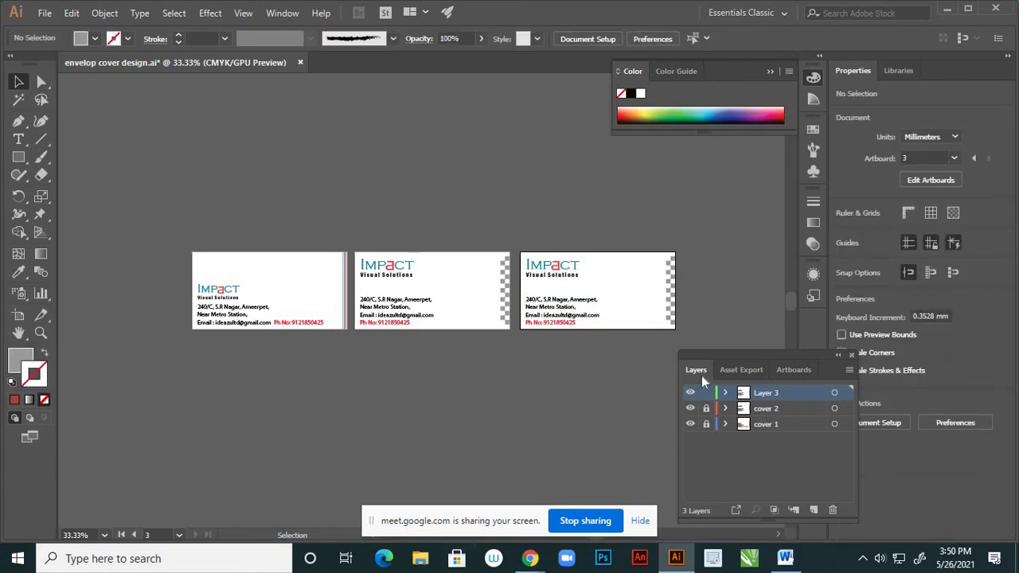
# - Delete the grey checker strip from the third artboard, keeping its logo and contact text
pyautogui.scroll(-1, 568, 295)
pyautogui.scroll(2, 665, 307)
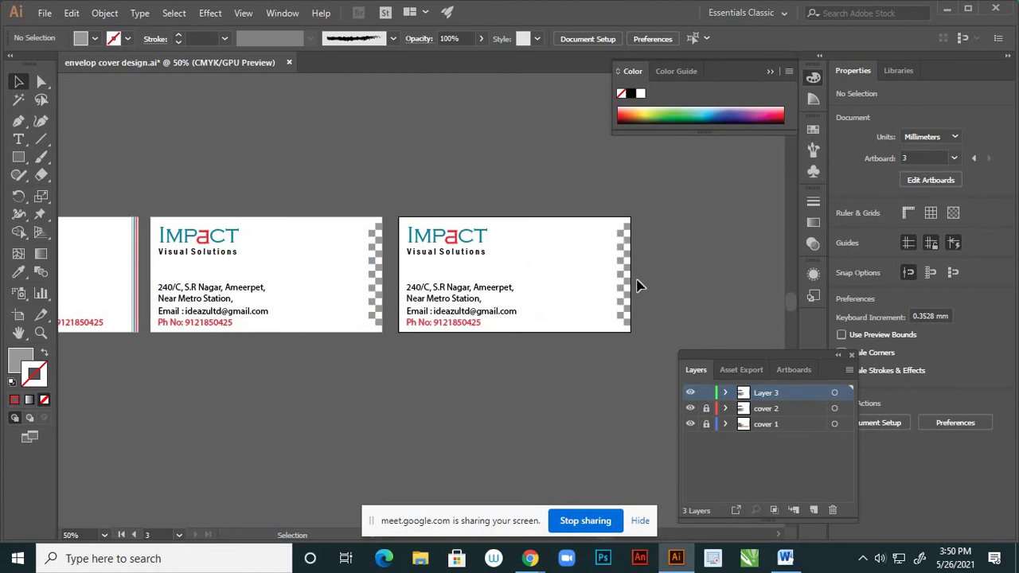
pyautogui.press('Delete')
pyautogui.scroll(-1, 568, 273)
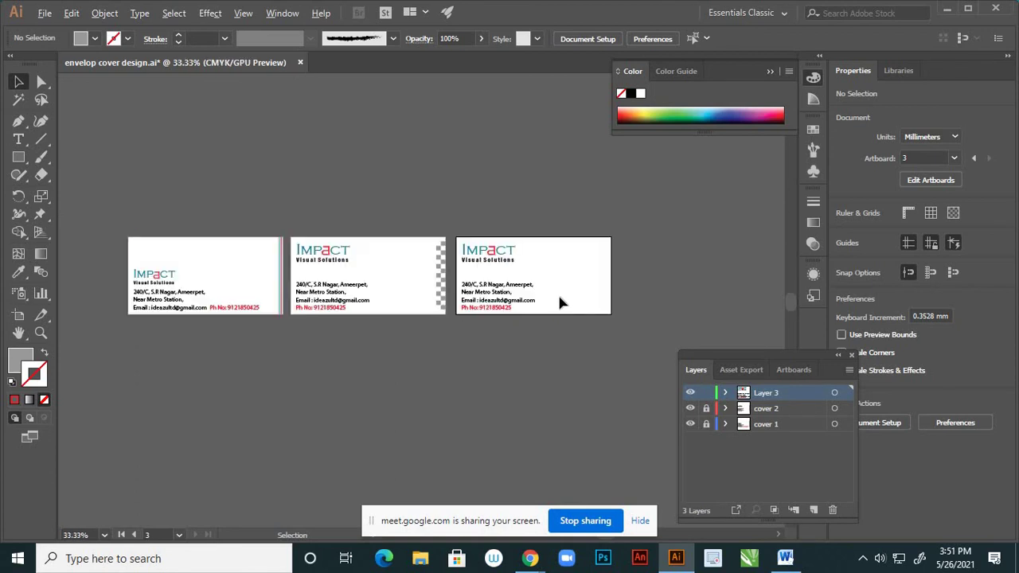
pyautogui.scroll(1, 551, 298)
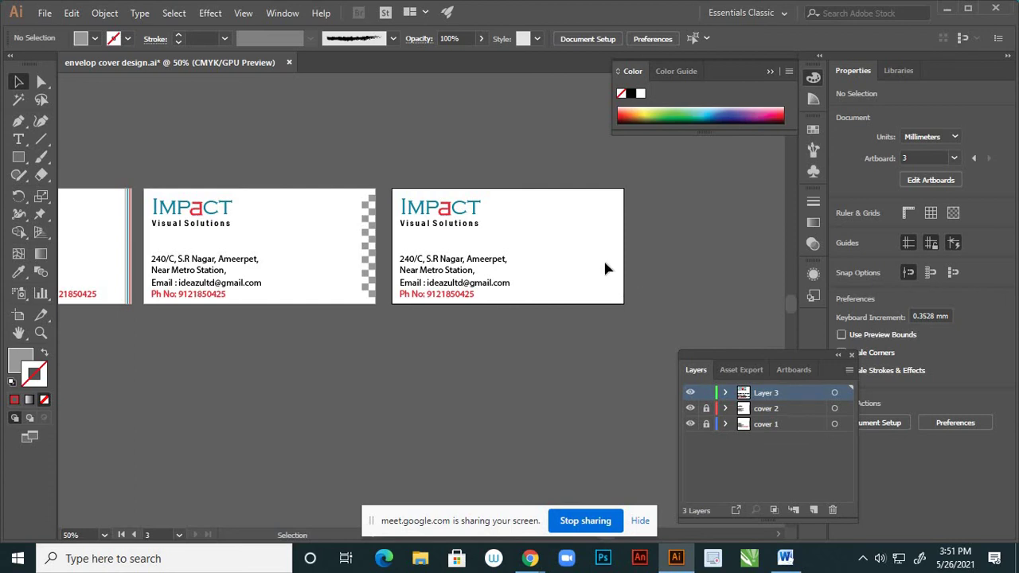
pyautogui.scroll(-1, 605, 269)
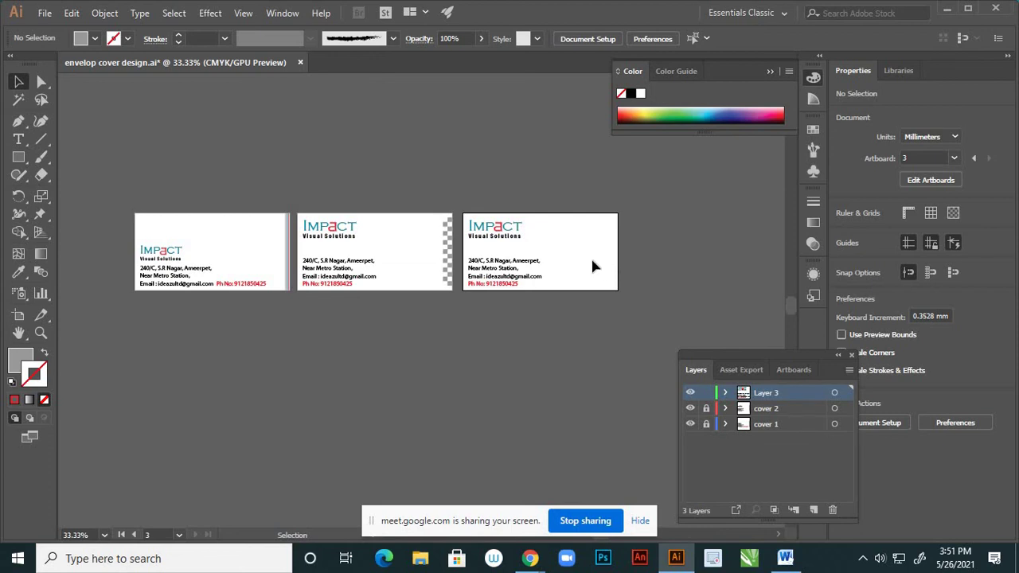
pyautogui.scroll(1, 620, 273)
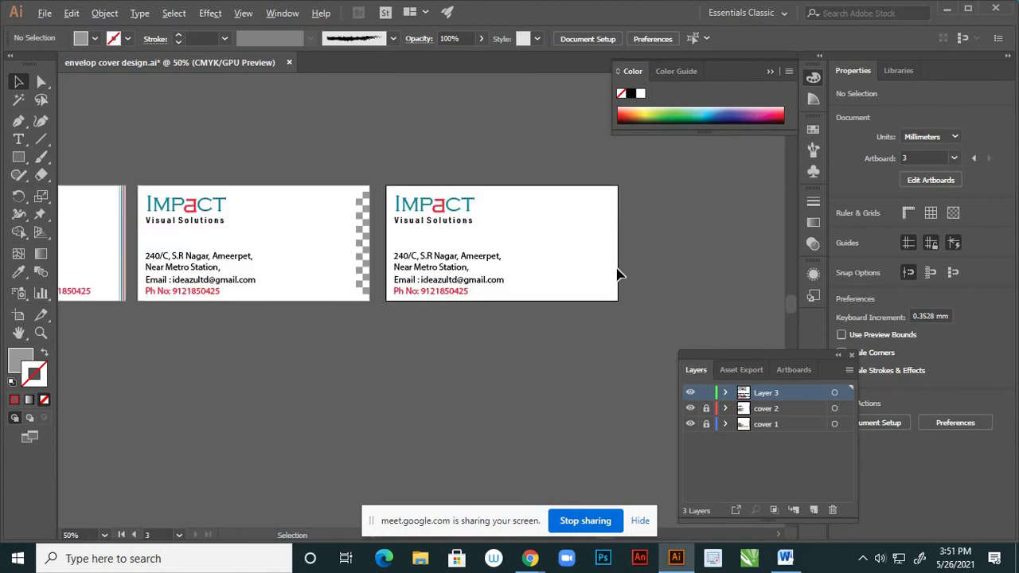
pyautogui.scroll(1, 620, 273)
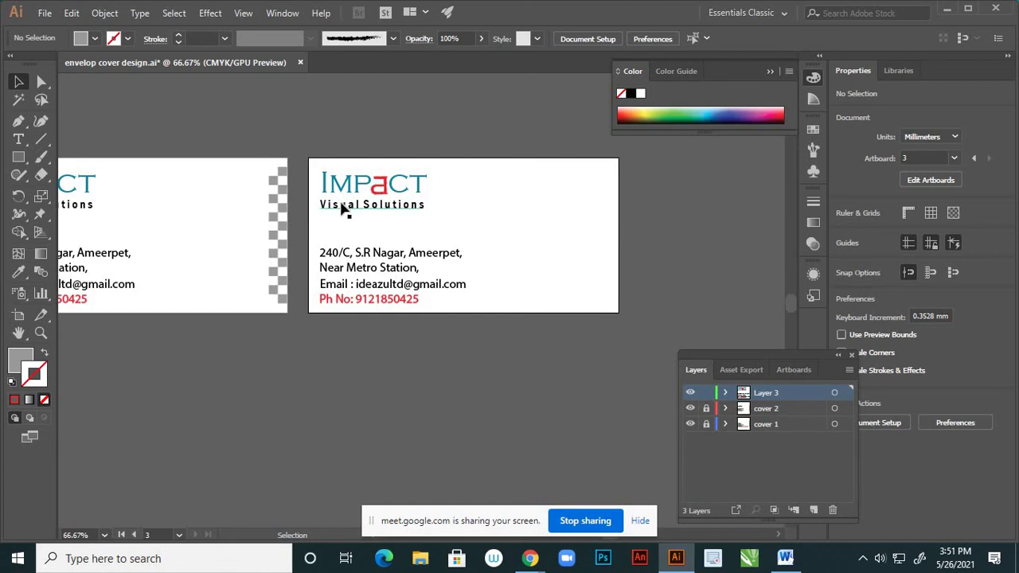
pyautogui.scroll(-1, 299, 238)
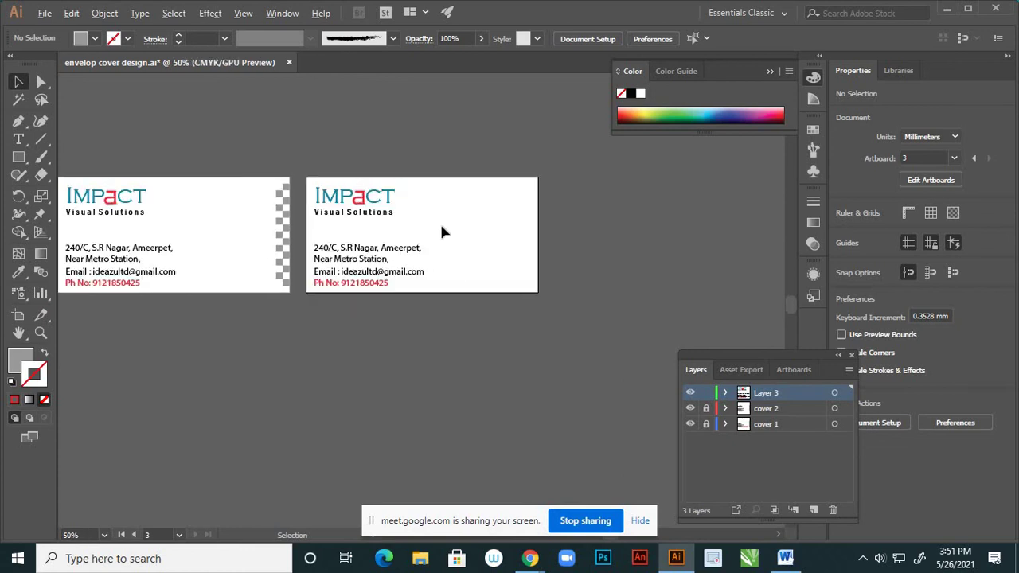
pyautogui.scroll(1, 443, 230)
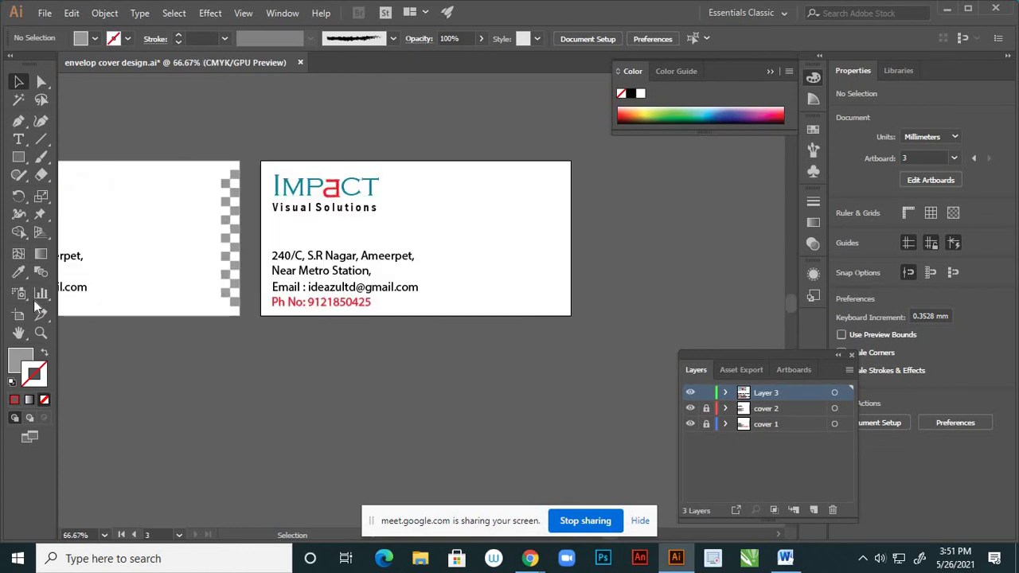
# - Activate the Symbol Sprayer, and view and close the Illuminate Flow Charts symbol library
pyautogui.click(18, 293)
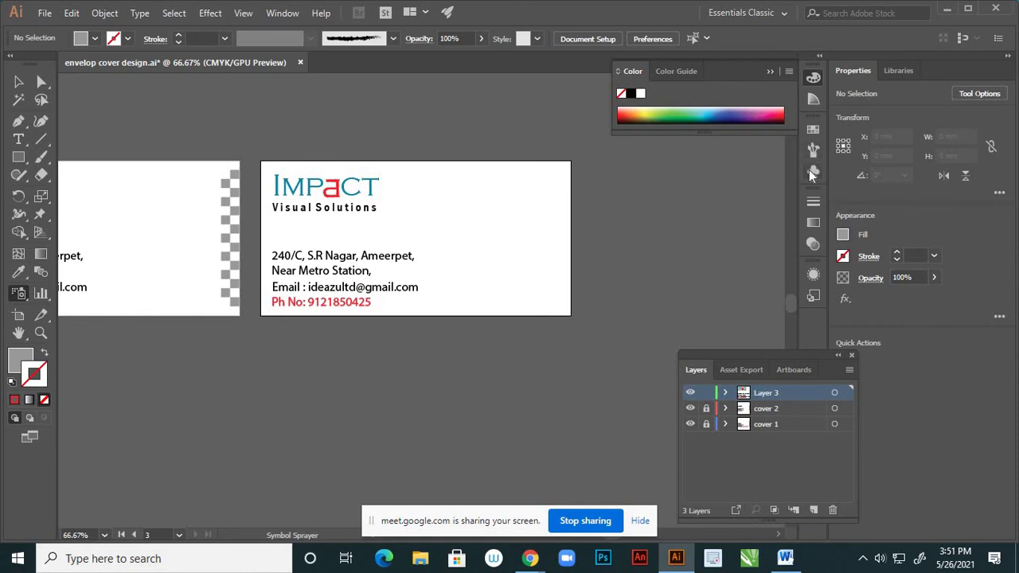
pyautogui.click(812, 171)
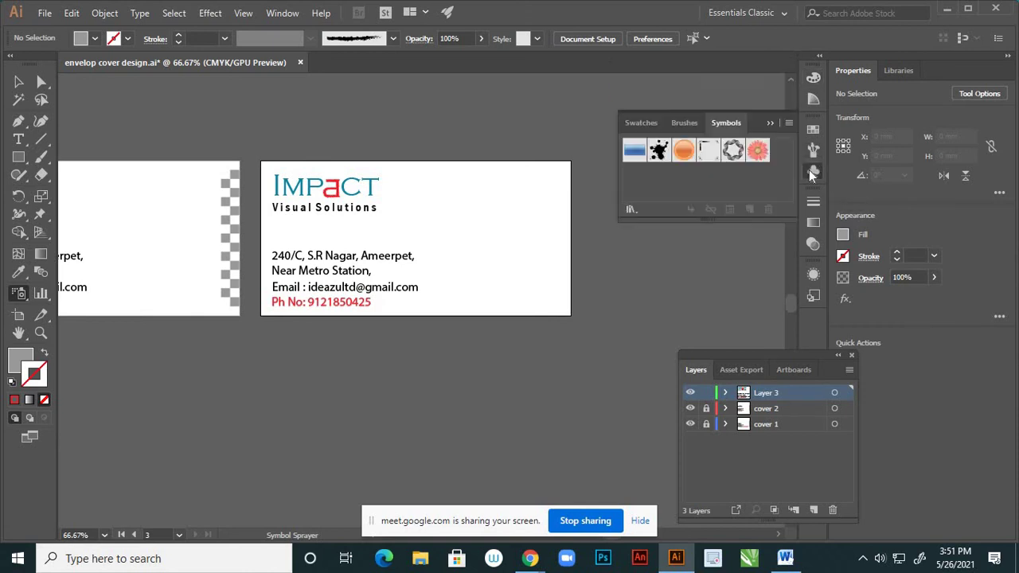
pyautogui.click(630, 210)
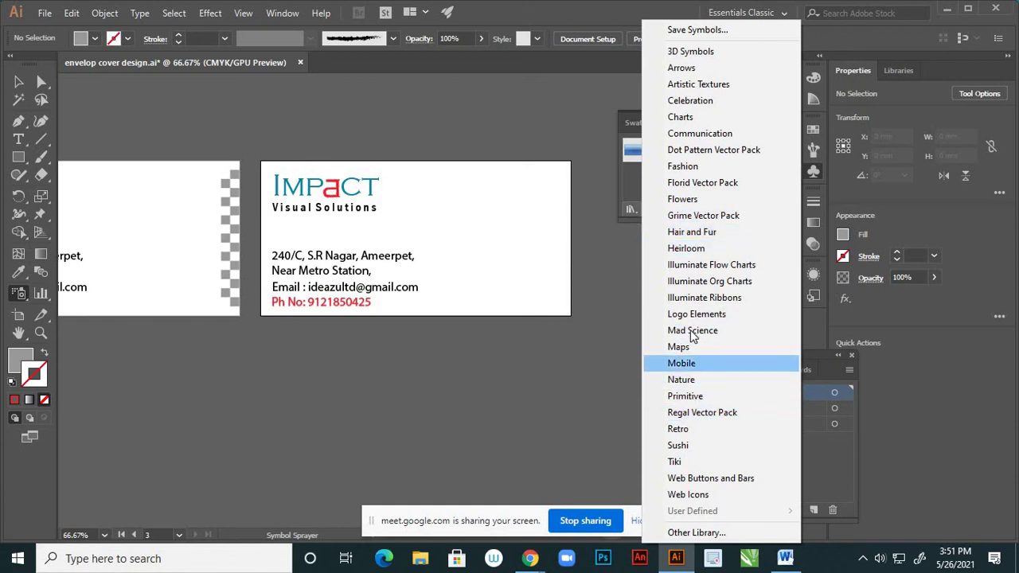
pyautogui.click(723, 265)
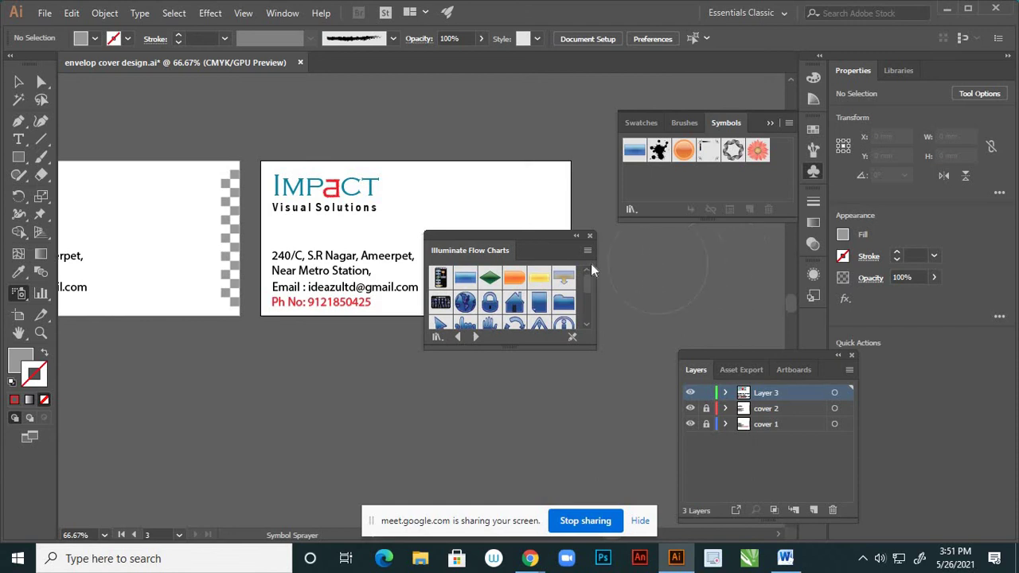
pyautogui.click(590, 236)
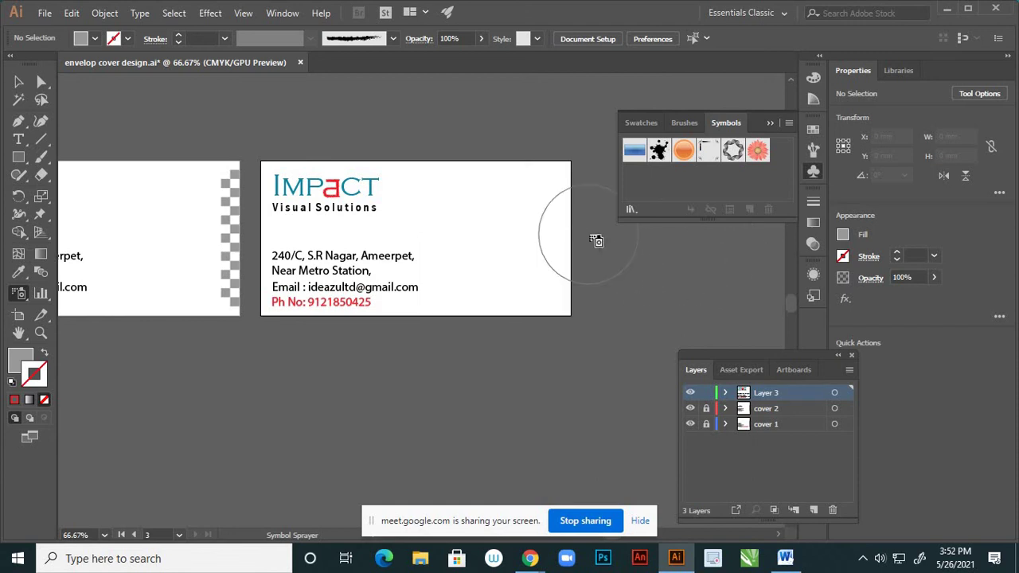
# - Load the Impressionism symbol from the Artistic Textures library for spraying and close the library
pyautogui.click(635, 211)
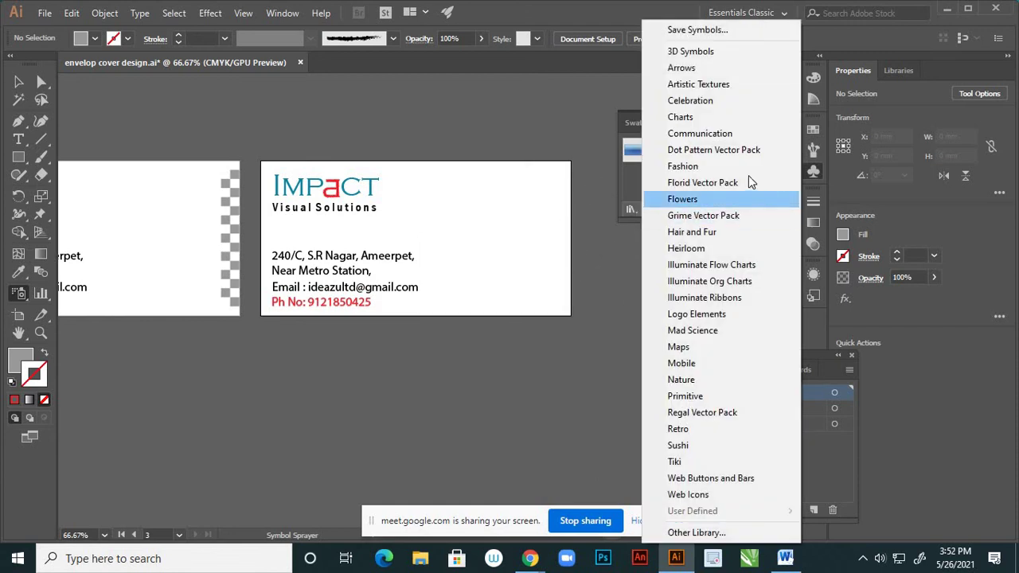
pyautogui.click(700, 84)
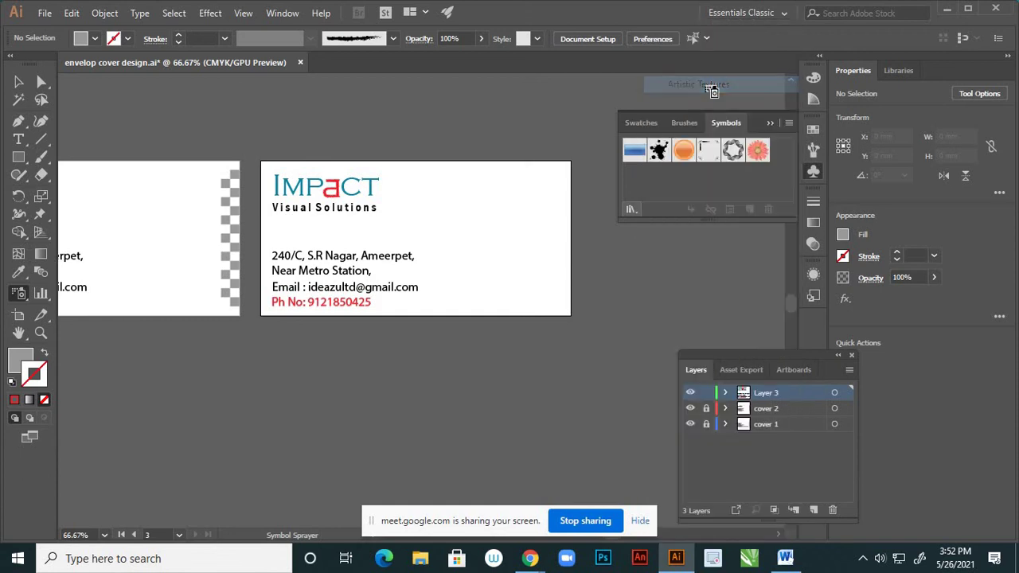
pyautogui.moveTo(592, 347); pyautogui.dragTo(645, 425)
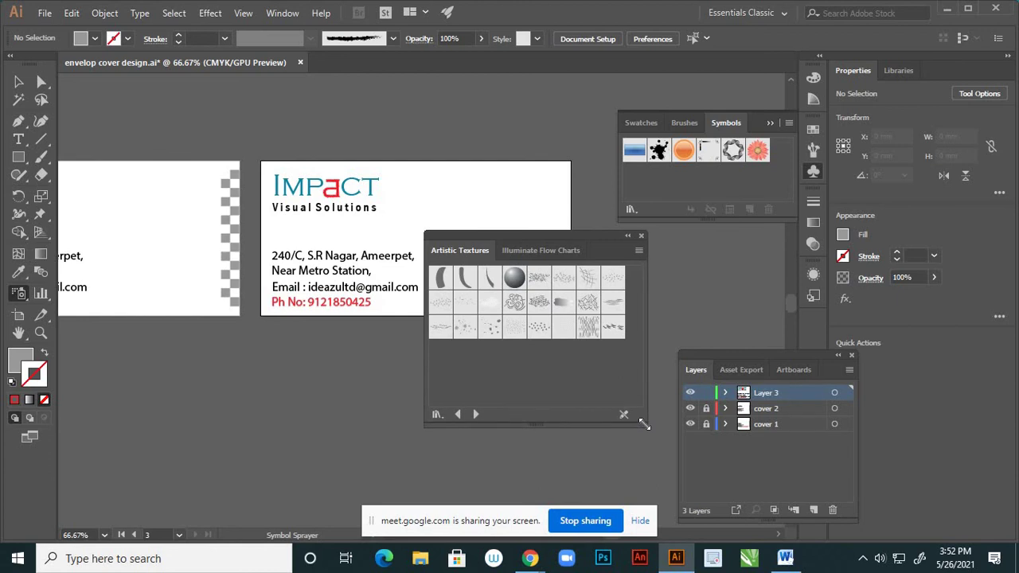
pyautogui.click(515, 304)
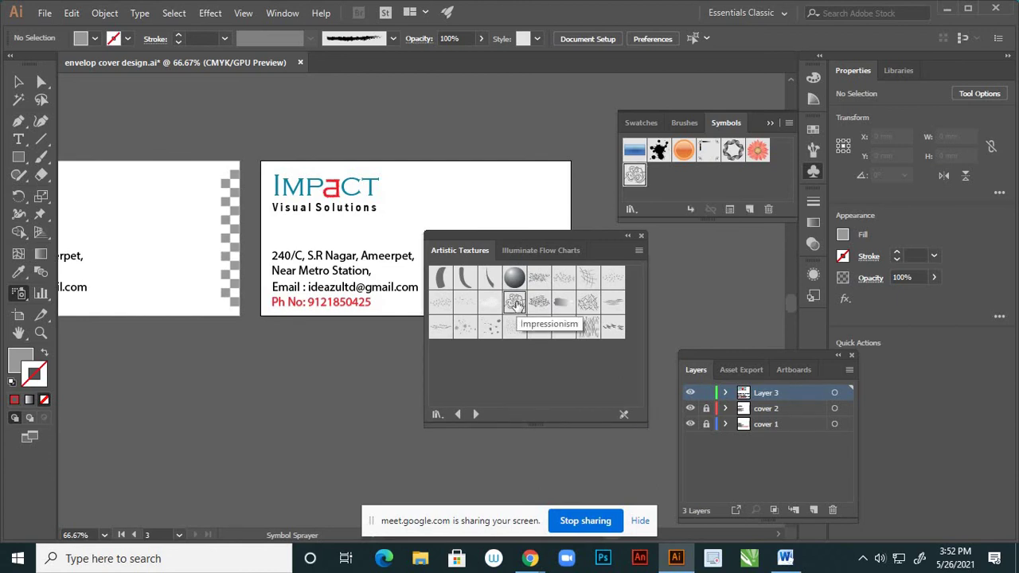
pyautogui.click(627, 236)
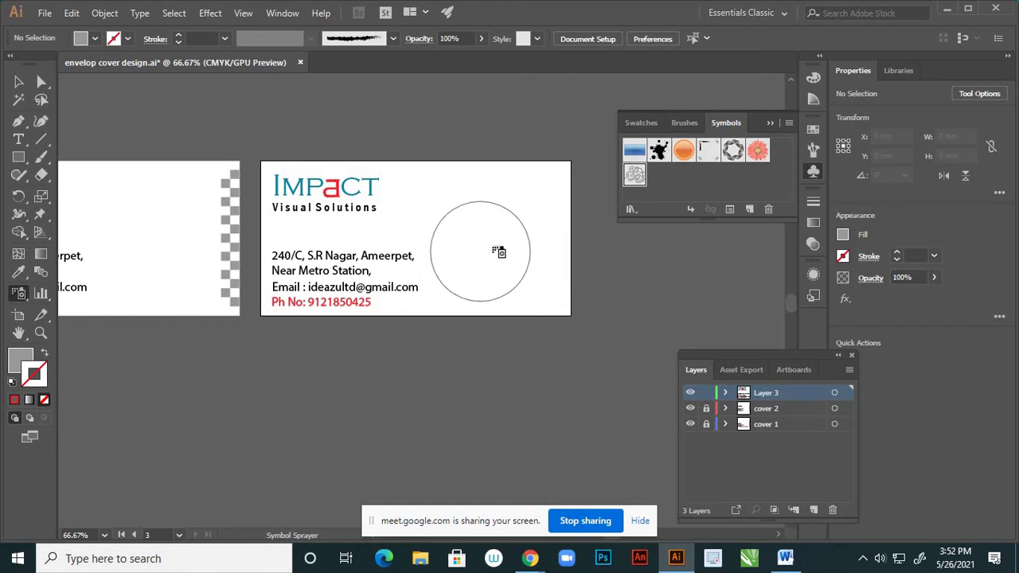
# - Spray two Impressionism symbols on the right part of the third cover, one above the other
pyautogui.click(516, 269)
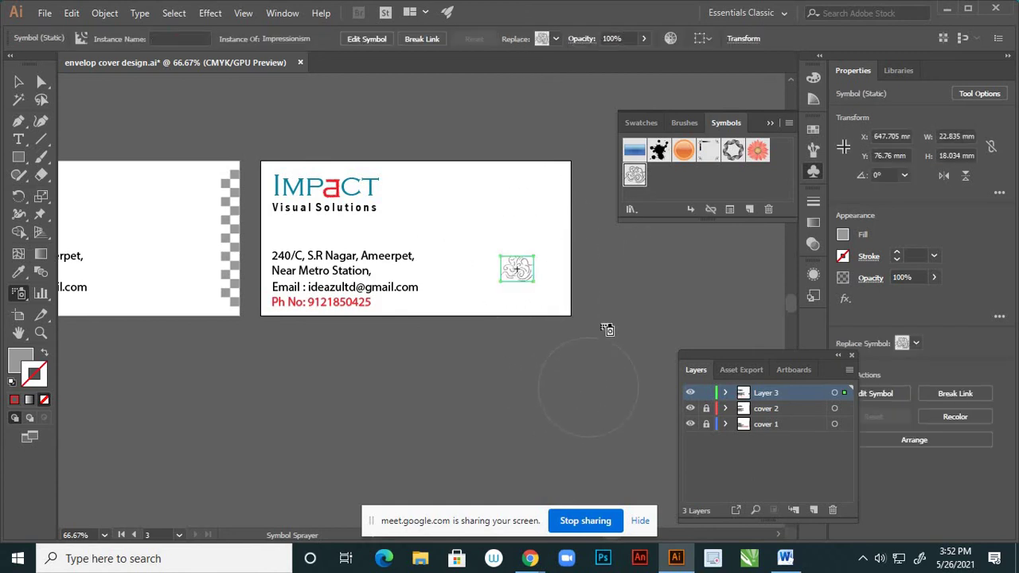
pyautogui.click(527, 200)
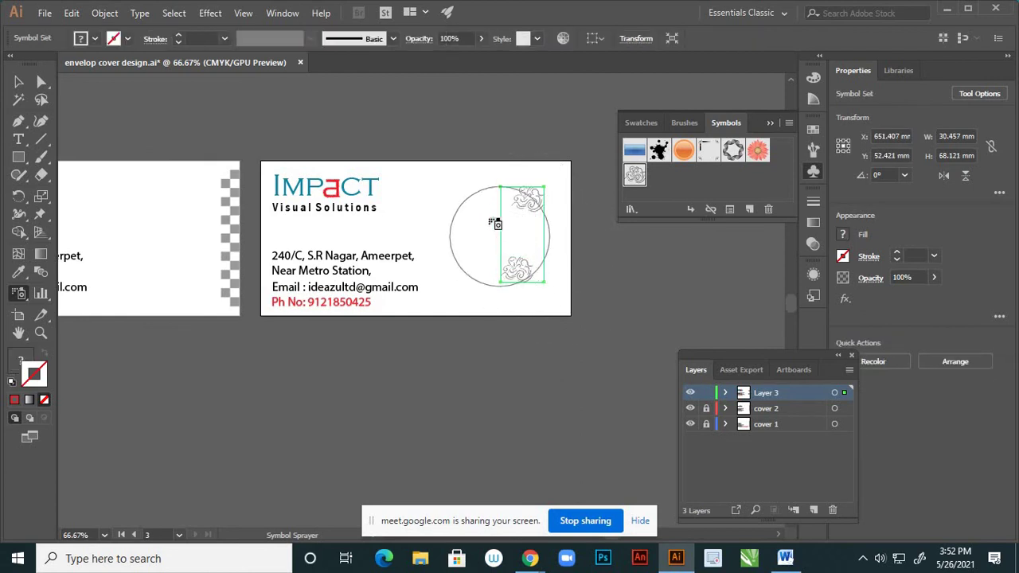
# - Try spraying extra Impressionism symbols down the right part and beside the logo, and undo those sprays
pyautogui.click(530, 227)
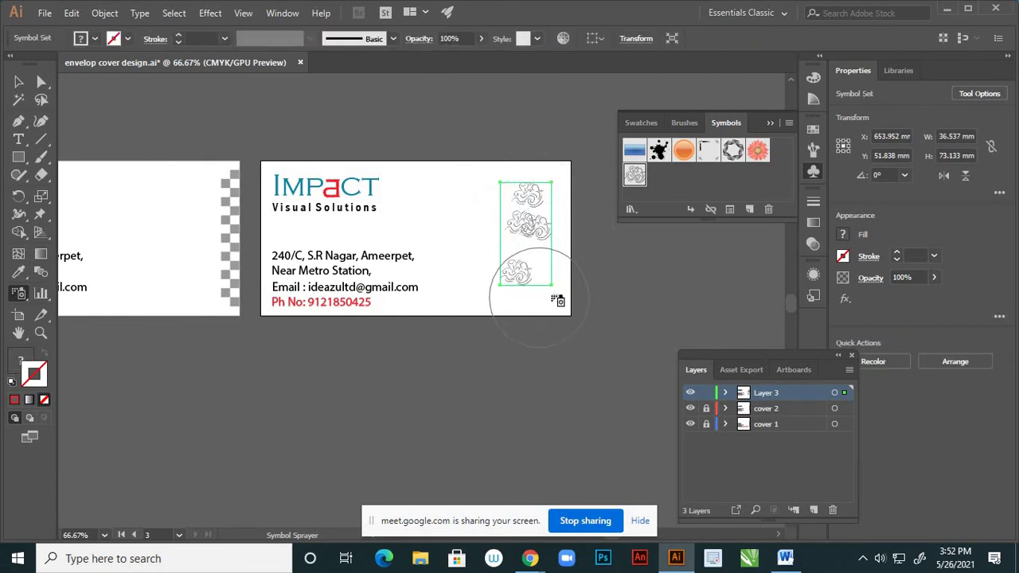
pyautogui.click(555, 300)
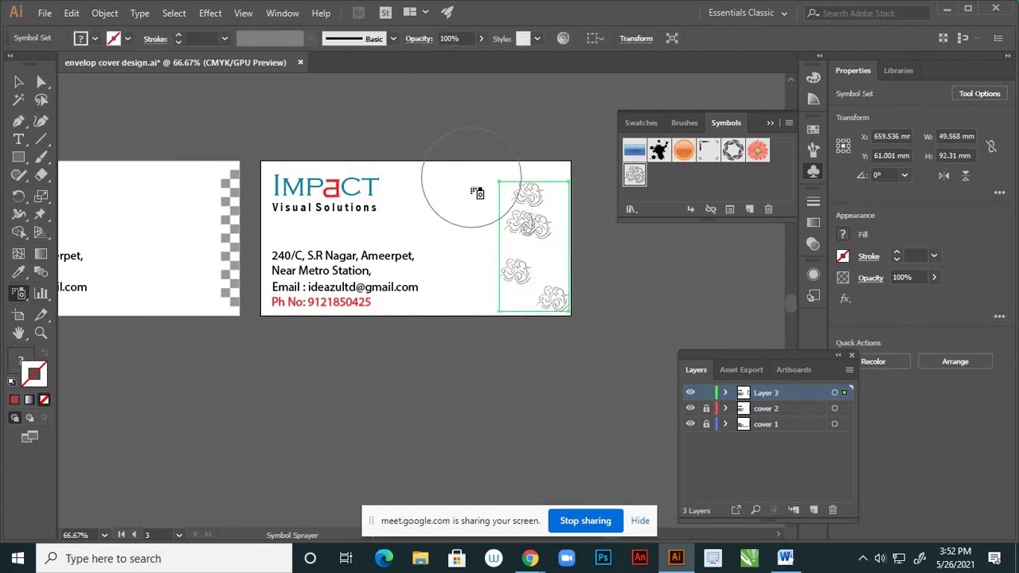
pyautogui.moveTo(475, 194)
pyautogui.mouseDown()
pyautogui.moveTo(468, 183)
pyautogui.moveTo(494, 223)
pyautogui.mouseUp()
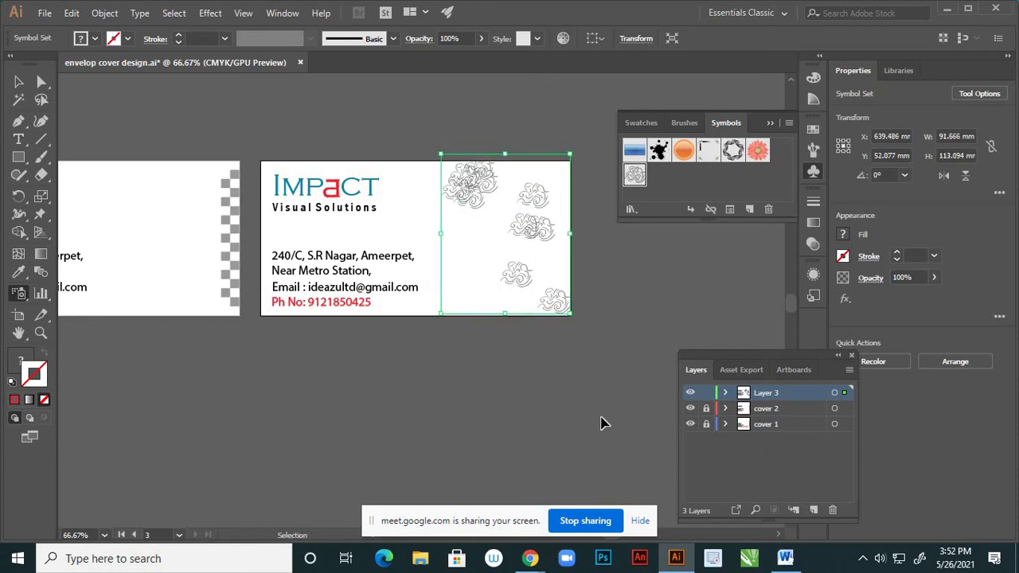
pyautogui.hotkey('ctrl', 'z')
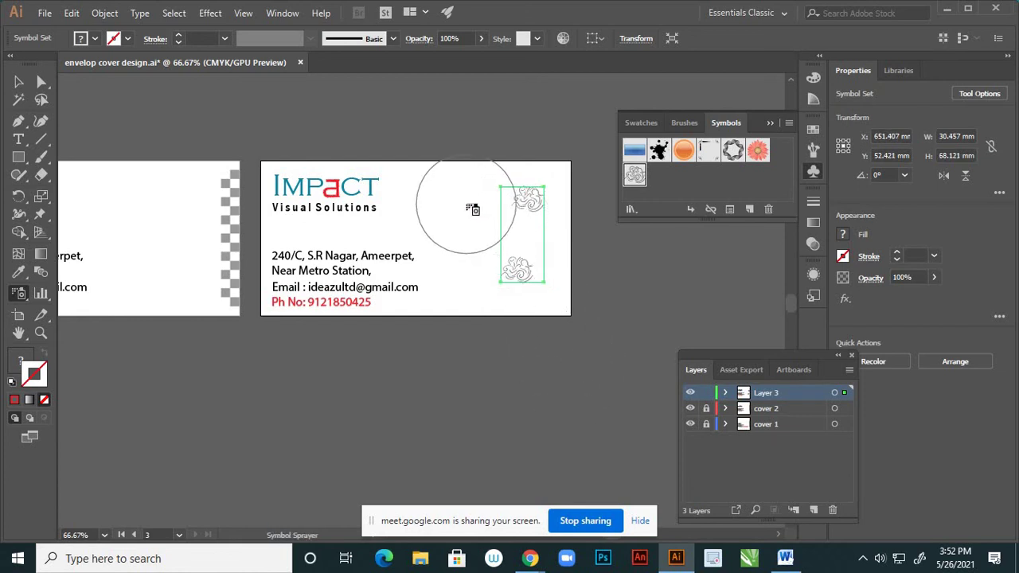
# - Spray more Impressionism symbols to fill the blank right part of the third cover with a loosely scattered swirl pattern
pyautogui.moveTo(472, 208)
pyautogui.mouseDown()
pyautogui.moveTo(479, 264)
pyautogui.moveTo(521, 230)
pyautogui.moveTo(473, 291)
pyautogui.moveTo(497, 307)
pyautogui.moveTo(554, 295)
pyautogui.mouseUp()
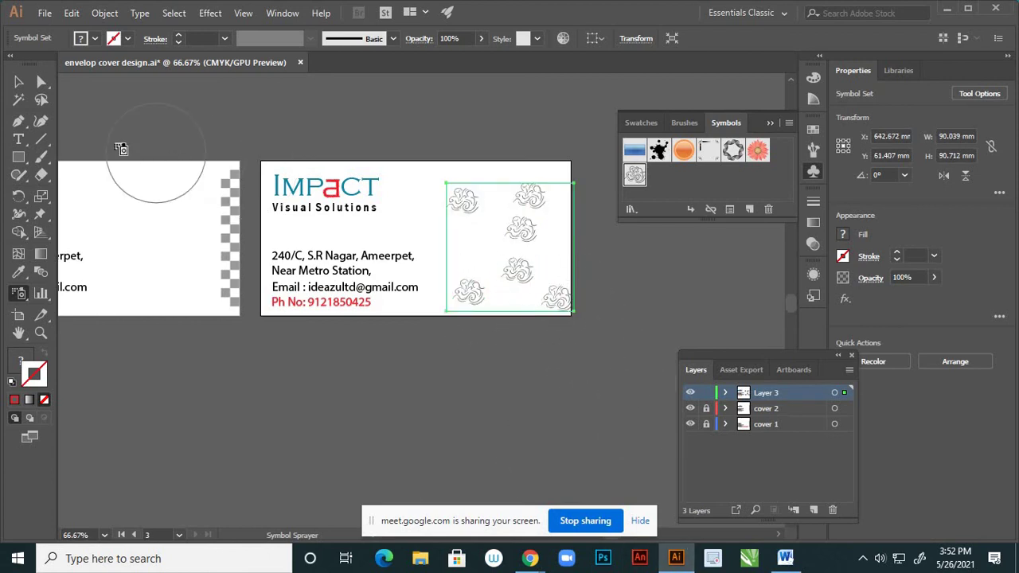
pyautogui.click(477, 236)
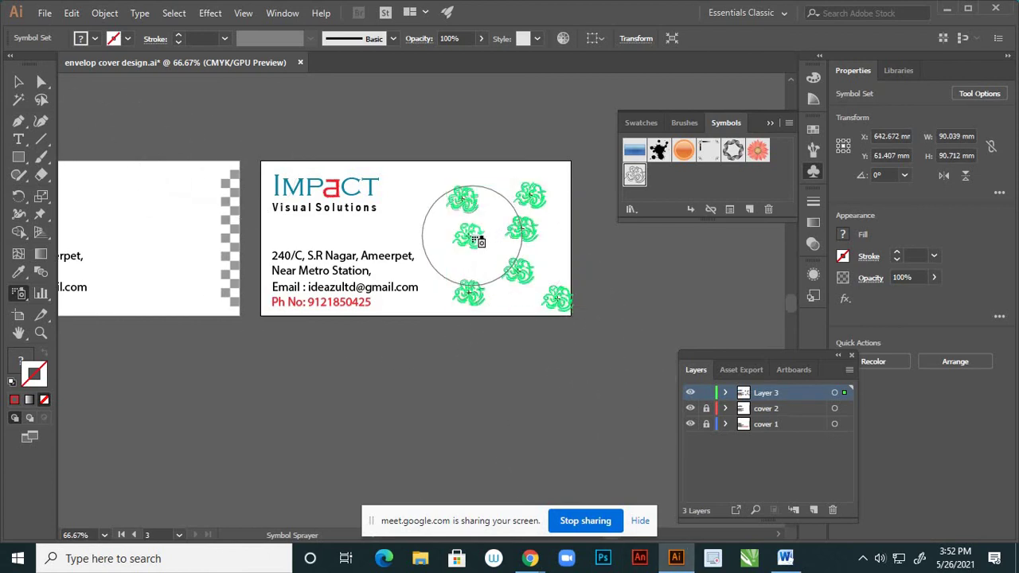
pyautogui.click(549, 247)
pyautogui.click(516, 302)
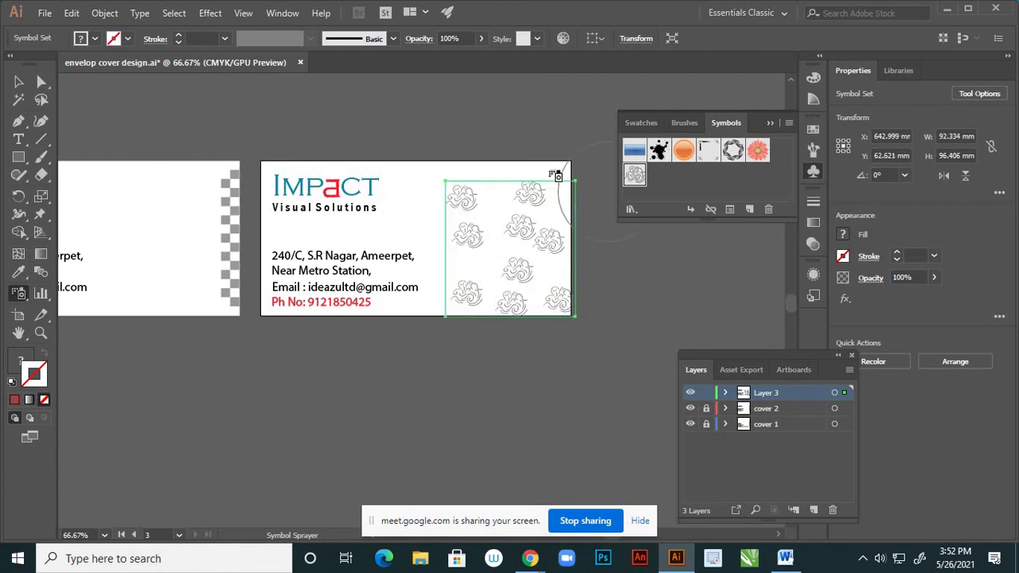
pyautogui.click(503, 170)
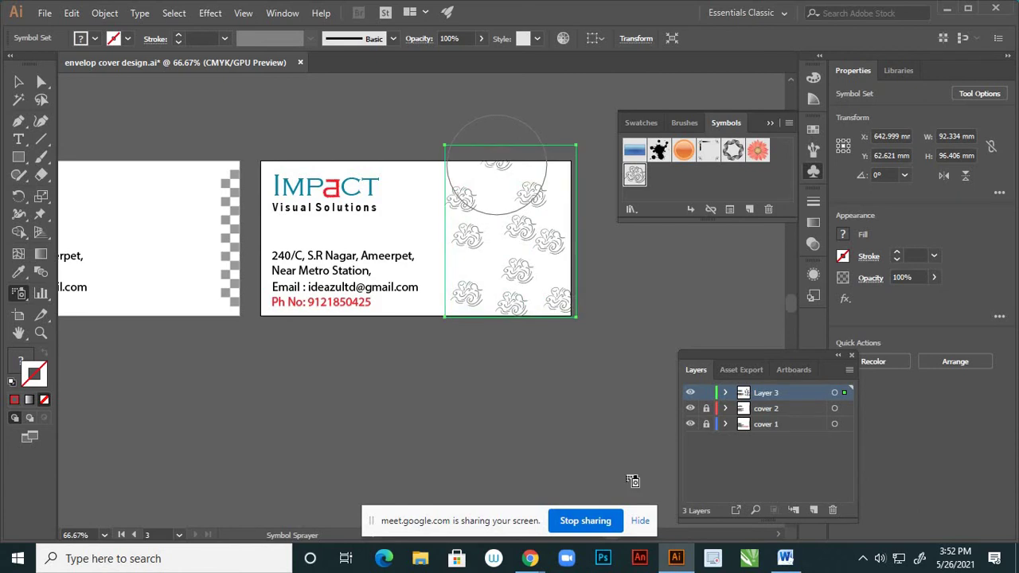
# - Try enlarging the swirls in the middle of the sprayed pattern with the Symbol Sizer, and undo the resizing
pyautogui.click(20, 294)
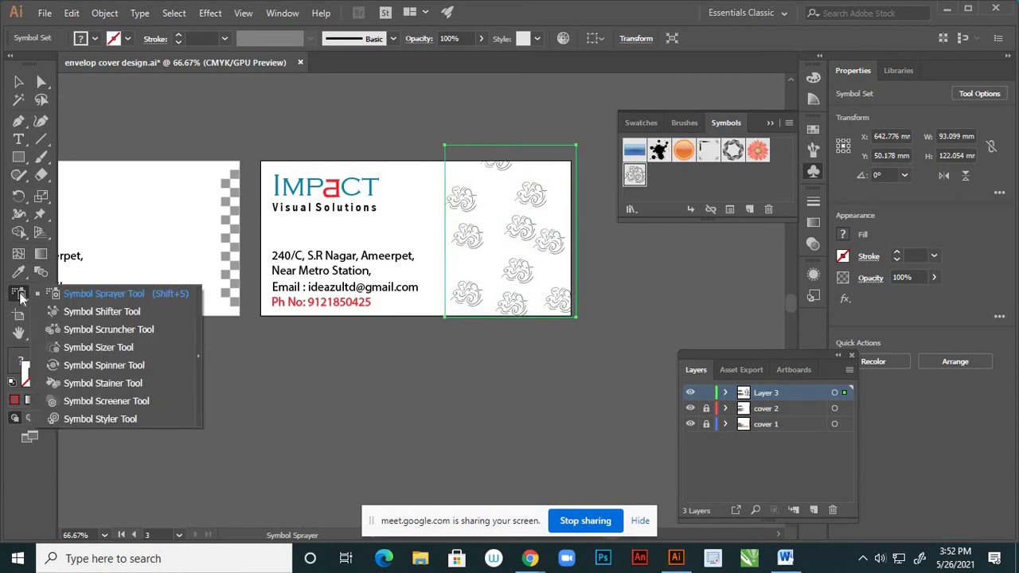
pyautogui.click(93, 356)
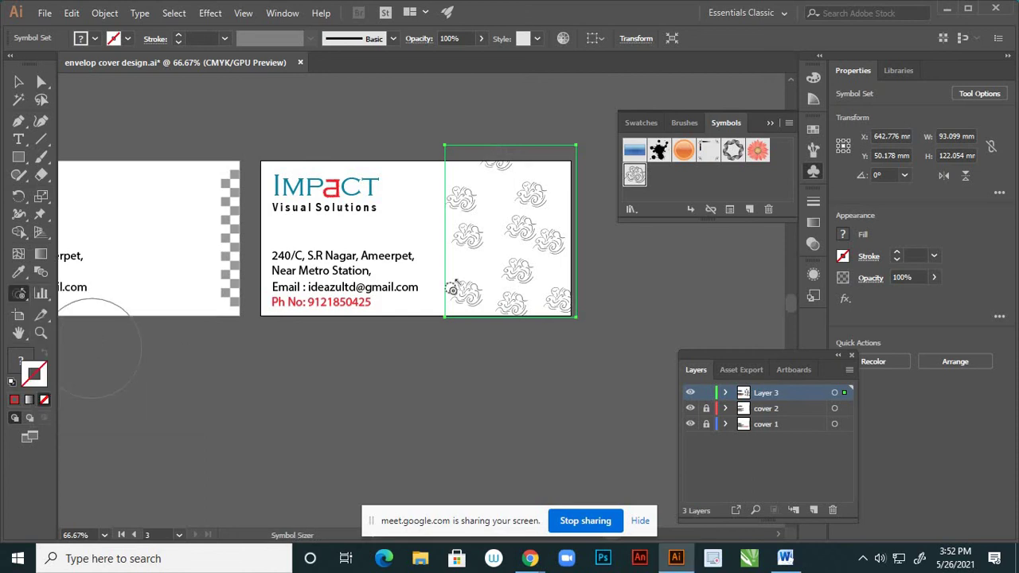
pyautogui.moveTo(523, 234); pyautogui.dragTo(523, 235)
pyautogui.moveTo(513, 282)
pyautogui.mouseDown()
pyautogui.moveTo(504, 289)
pyautogui.moveTo(485, 249)
pyautogui.mouseUp()
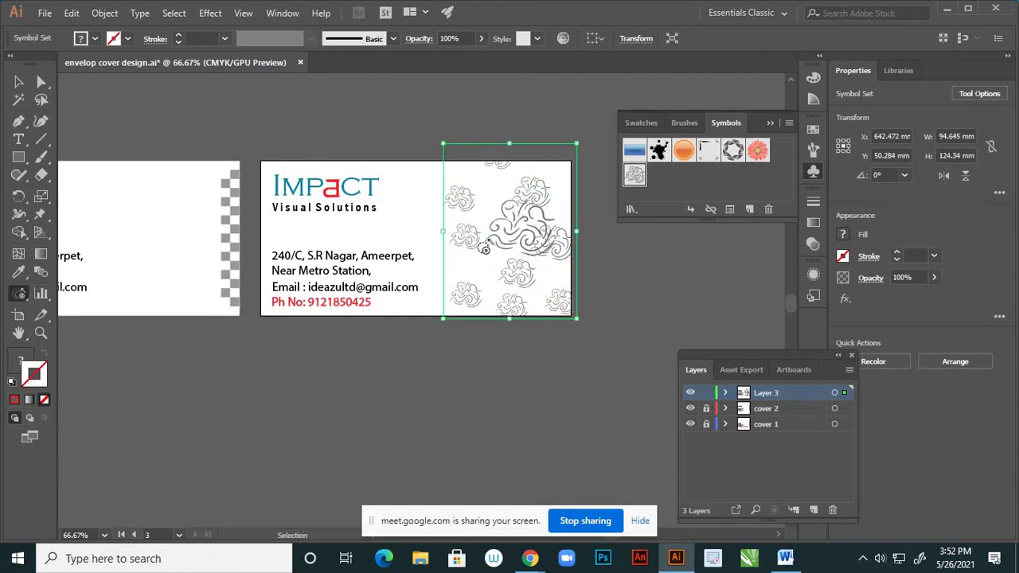
pyautogui.hotkey('ctrl', 'z')
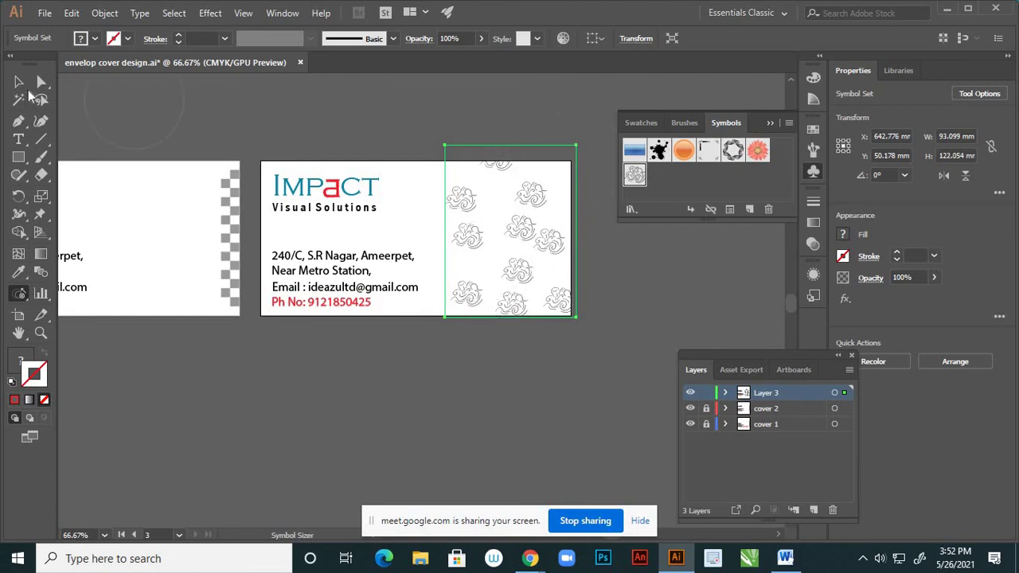
pyautogui.press('v')
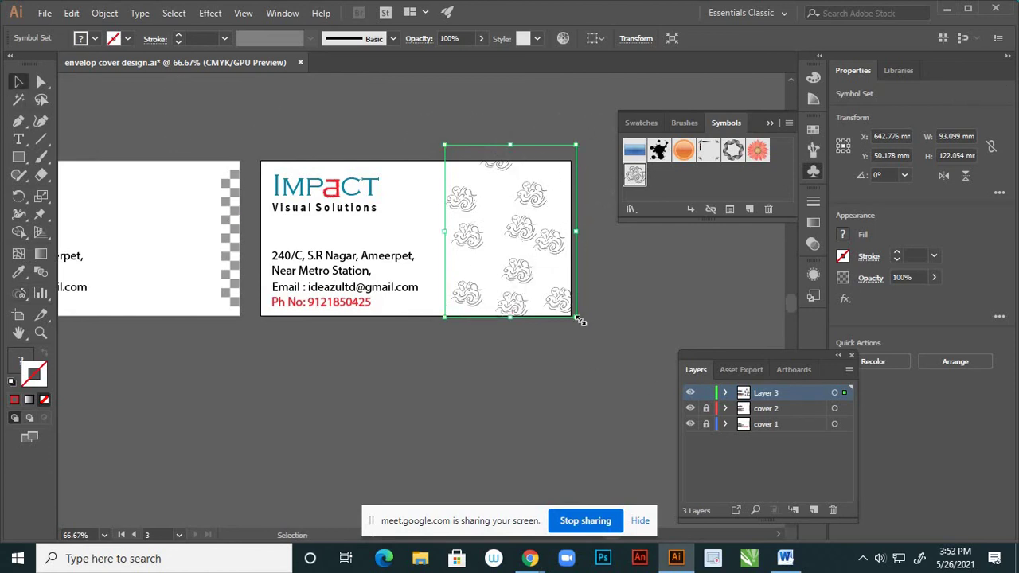
# - Scale the sprayed swirl pattern on the third cover down to about 64 × 84 mm, keeping it centred in place
pyautogui.moveTo(562, 309); pyautogui.dragTo(551, 303)
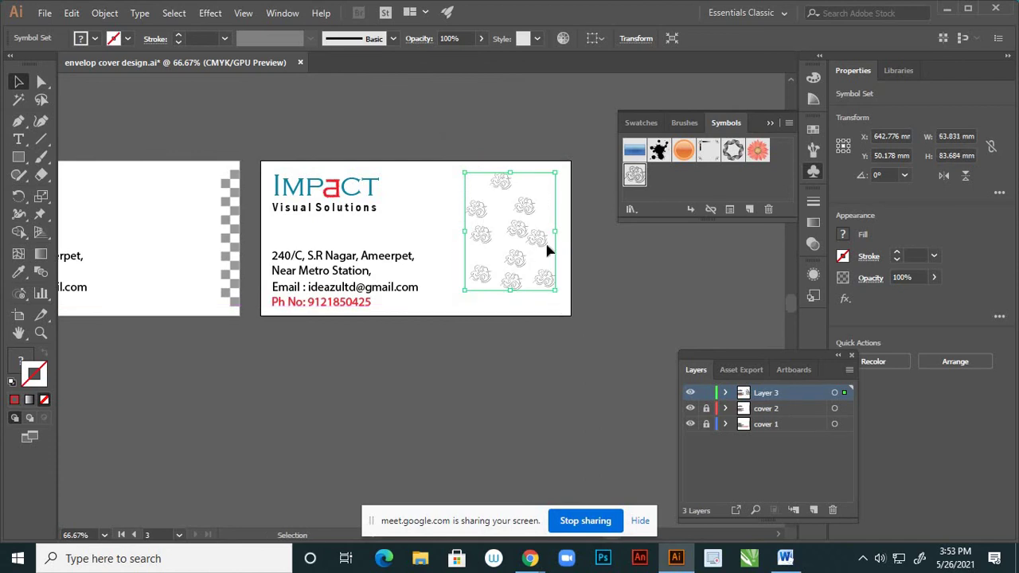
pyautogui.scroll(2, 538, 220)
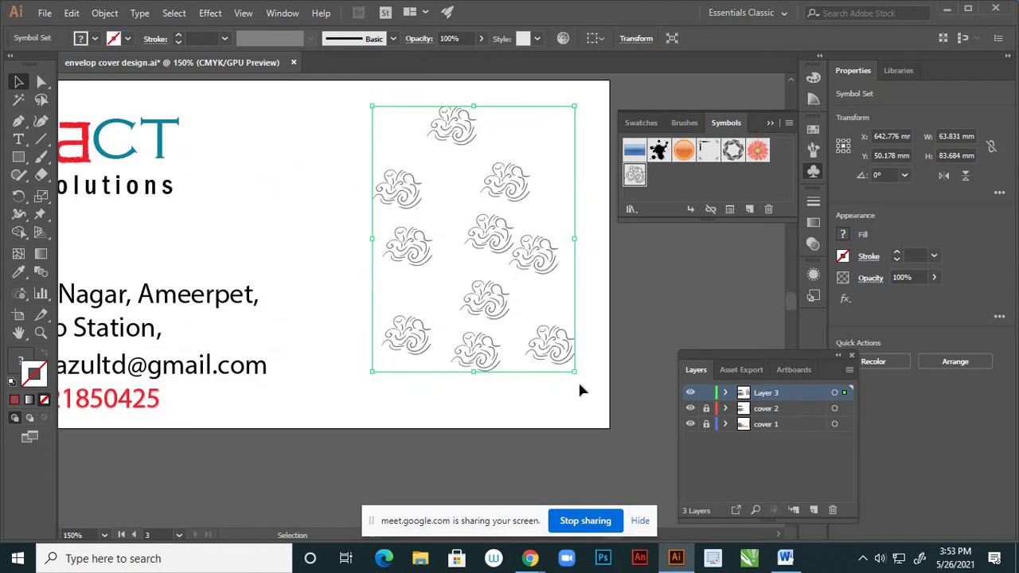
# - Try rotating the swirl pattern about 12 degrees clockwise and moving it toward the cover's lower right corner, and undo both changes
pyautogui.moveTo(546, 391); pyautogui.dragTo(535, 319)
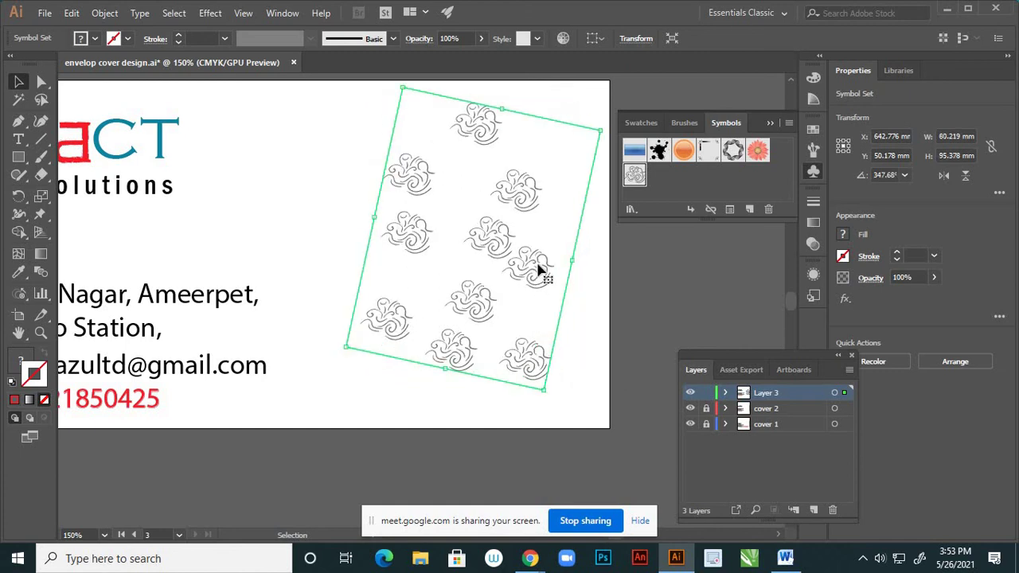
pyautogui.moveTo(538, 271); pyautogui.dragTo(581, 337)
pyautogui.scroll(-2, 586, 342)
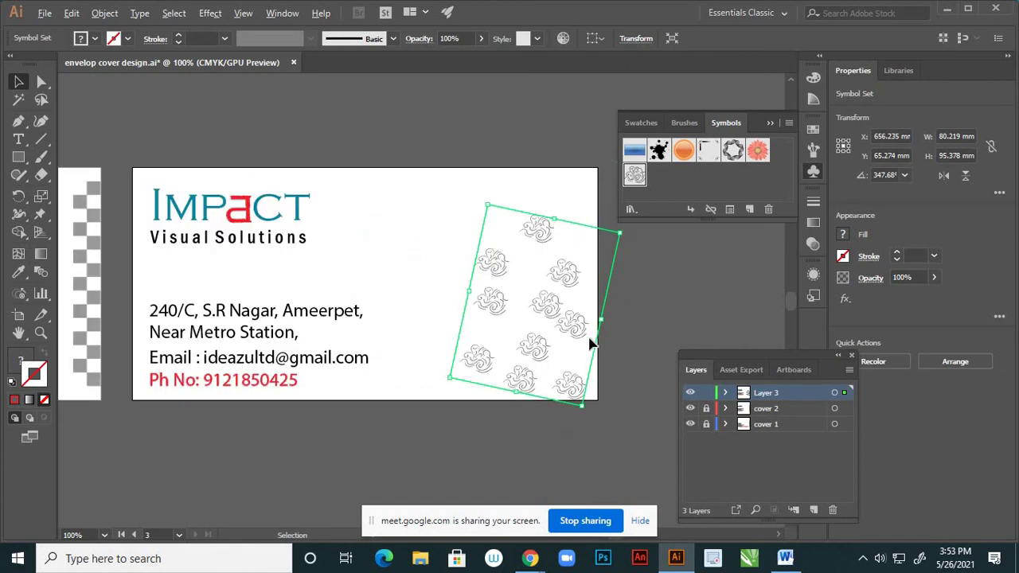
pyautogui.scroll(1, 569, 307)
pyautogui.scroll(-1, 602, 333)
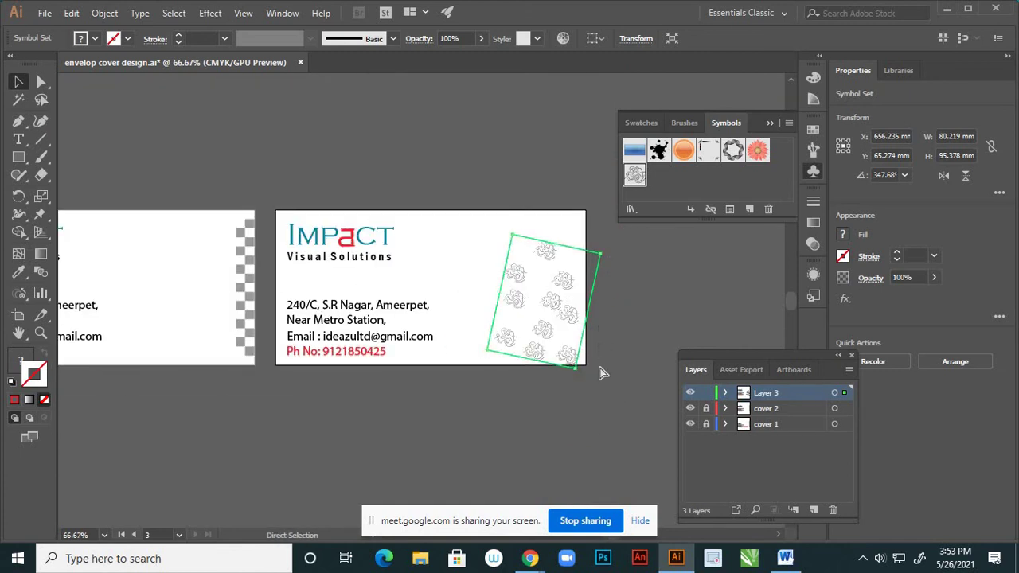
pyautogui.moveTo(601, 371); pyautogui.dragTo(585, 365)
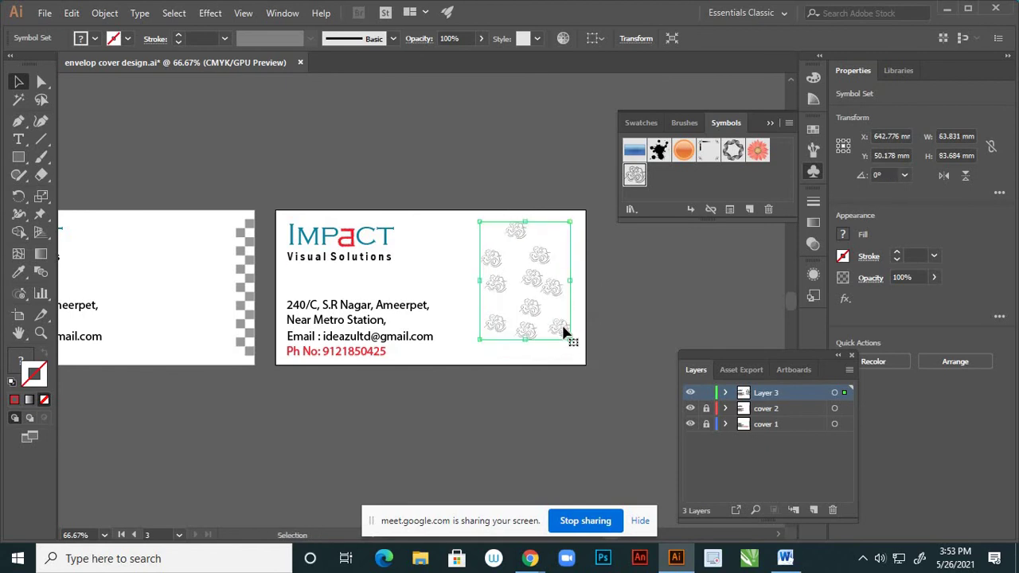
# - Move the swirl pattern toward the third cover's lower right corner and scale it down to about 49 × 64 mm
pyautogui.moveTo(563, 331); pyautogui.dragTo(574, 353)
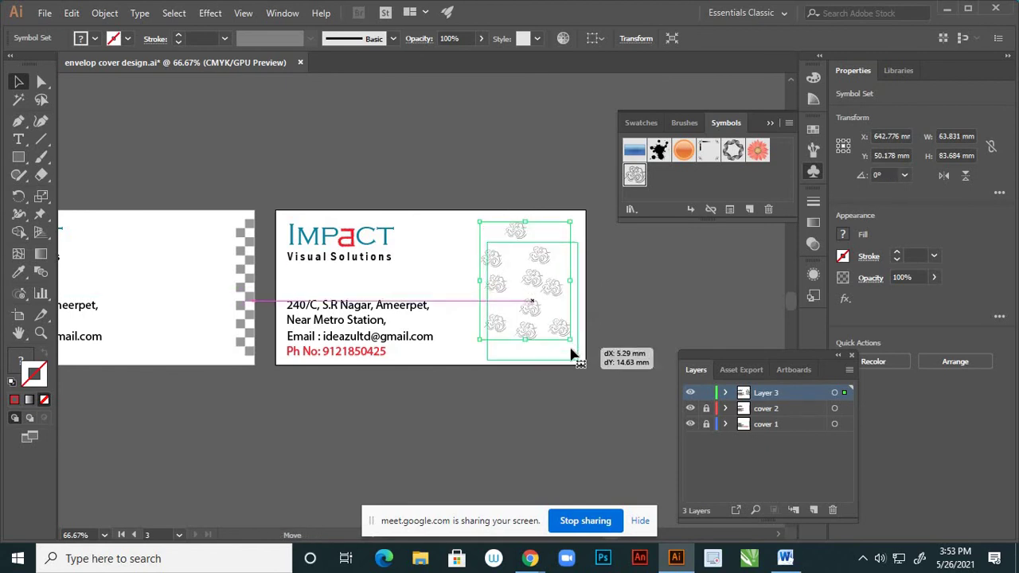
pyautogui.click(619, 307)
pyautogui.click(532, 252)
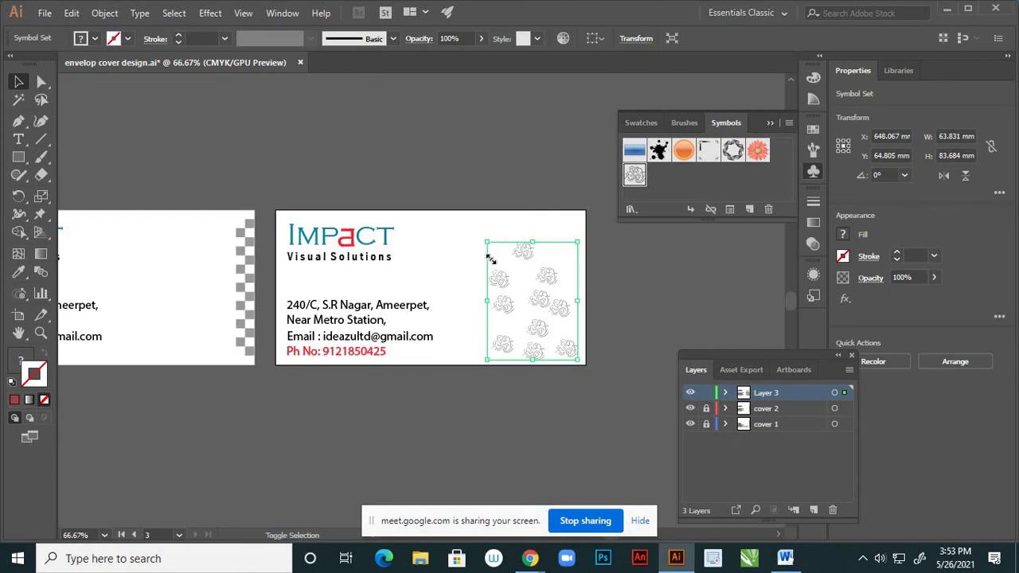
pyautogui.moveTo(489, 259); pyautogui.dragTo(484, 262)
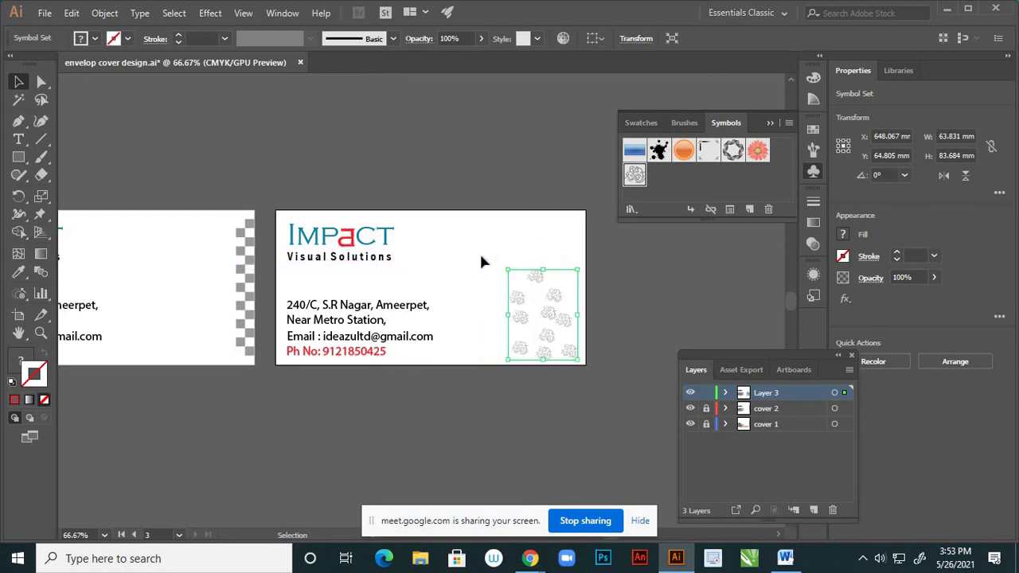
pyautogui.click(601, 335)
# - Enlarge the swirl pattern in the third cover's lower right corner to about 57 × 76 mm and deselect it
pyautogui.scroll(5, 564, 330)
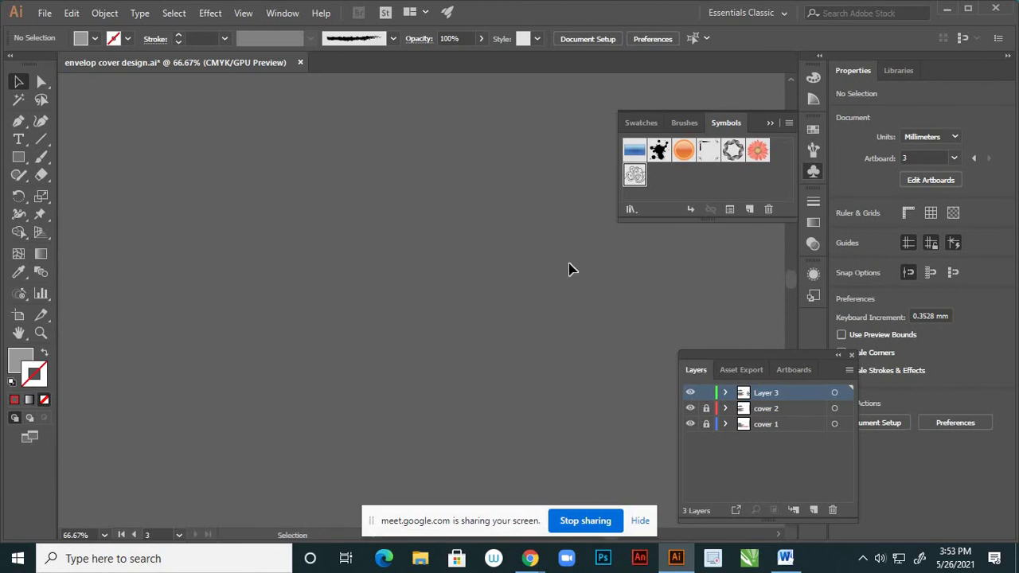
pyautogui.scroll(-4, 564, 254)
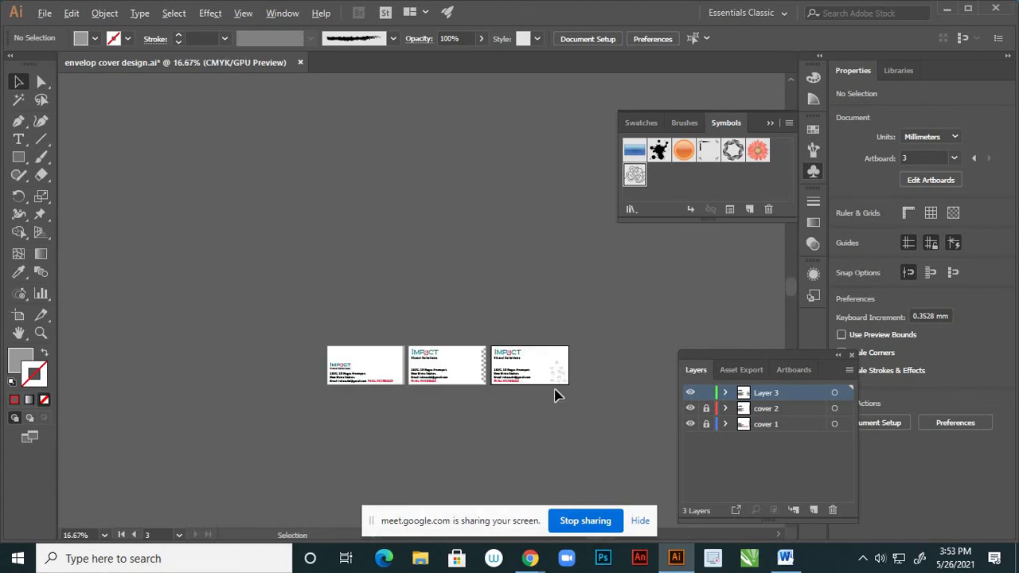
pyautogui.scroll(4, 555, 393)
pyautogui.scroll(2, 573, 362)
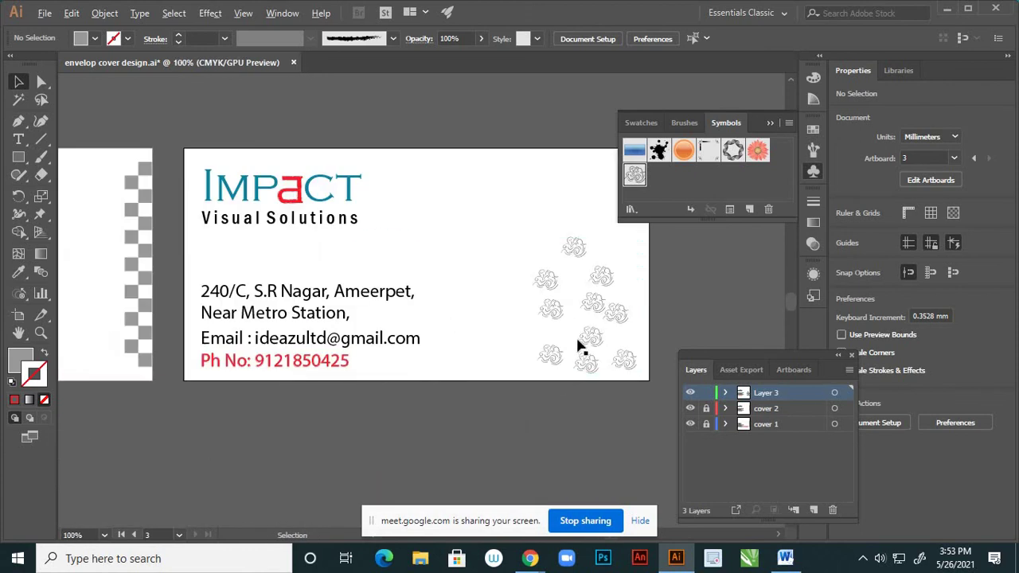
pyautogui.scroll(2, 581, 345)
pyautogui.scroll(1, 565, 317)
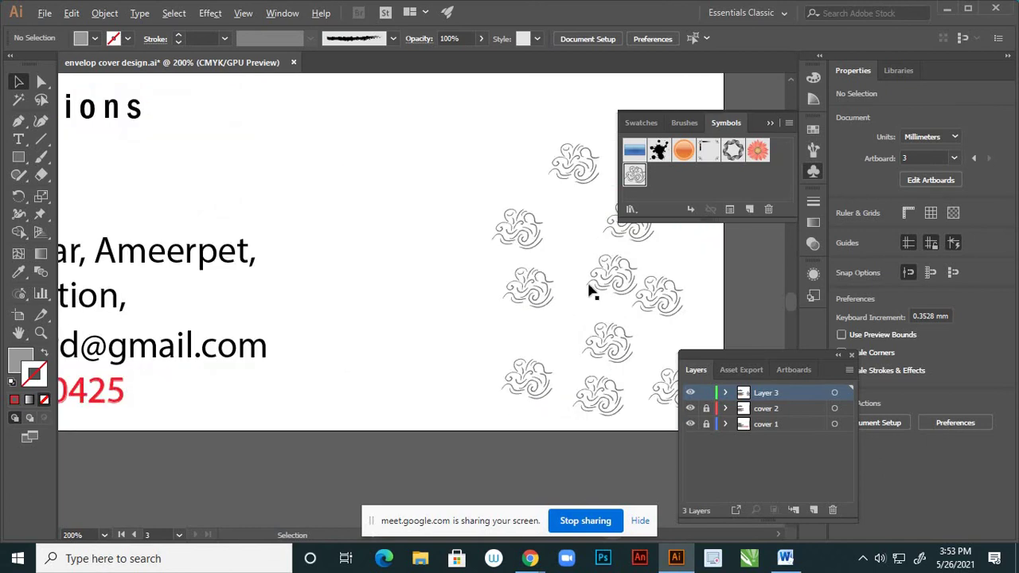
pyautogui.scroll(-2, 587, 289)
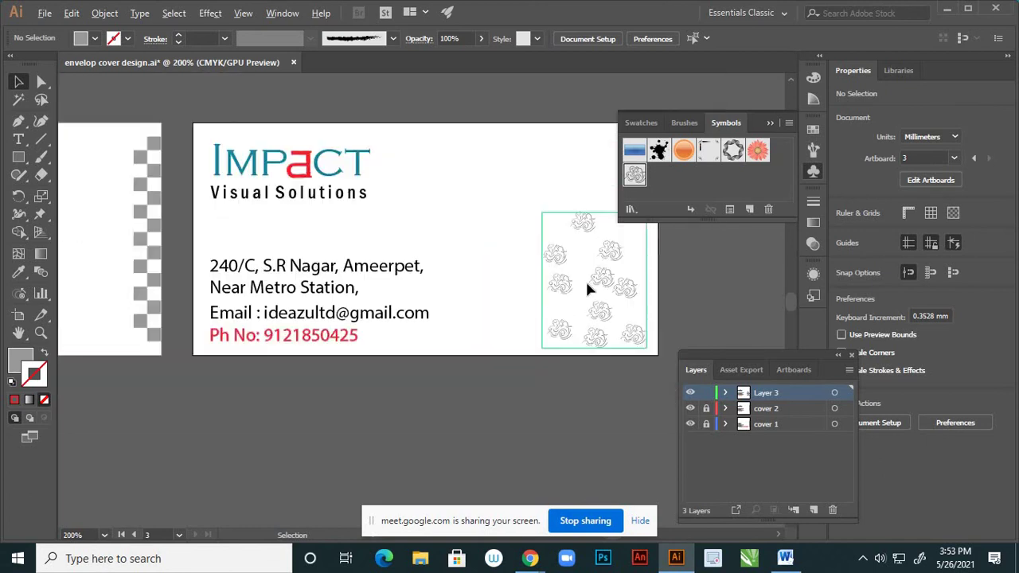
pyautogui.click(595, 342)
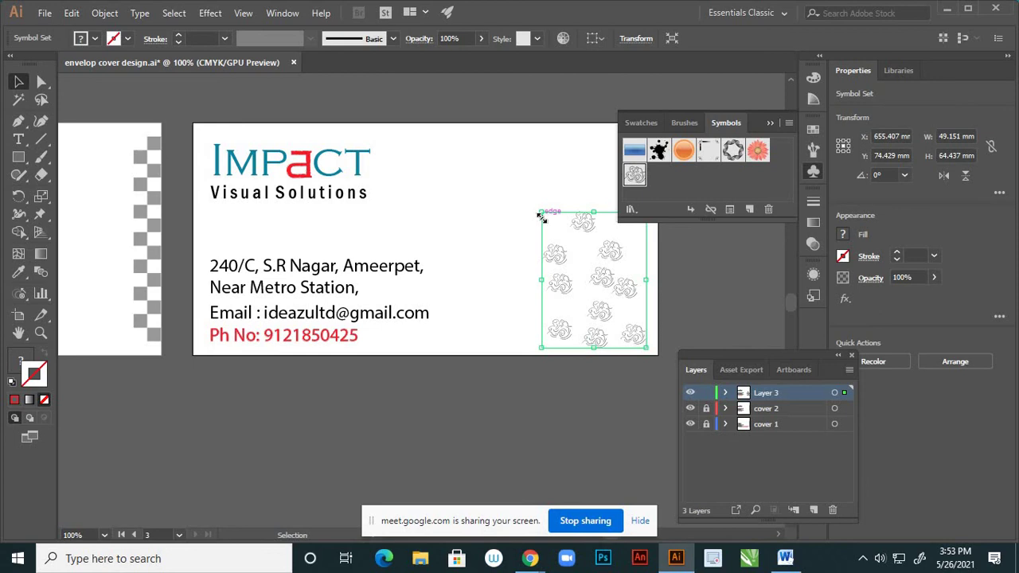
pyautogui.moveTo(542, 218); pyautogui.dragTo(531, 210)
pyautogui.scroll(-3, 469, 347)
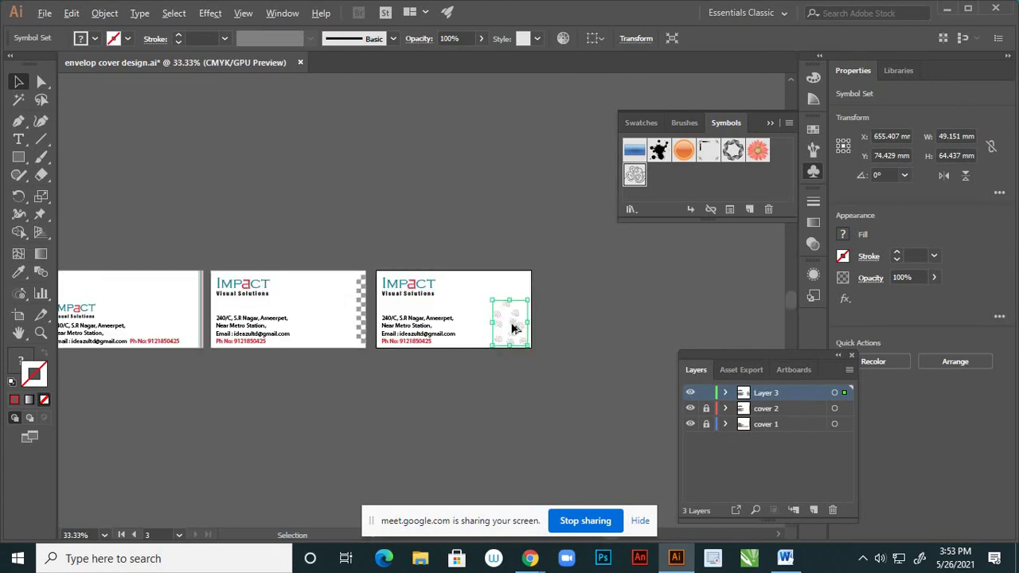
pyautogui.scroll(1, 514, 329)
pyautogui.moveTo(483, 288); pyautogui.dragTo(475, 278)
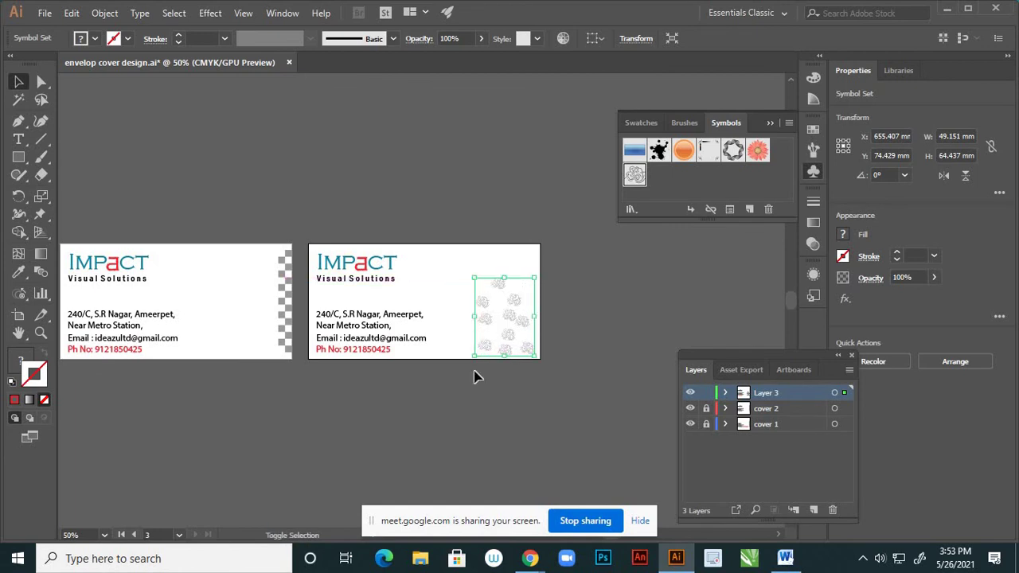
pyautogui.click(459, 435)
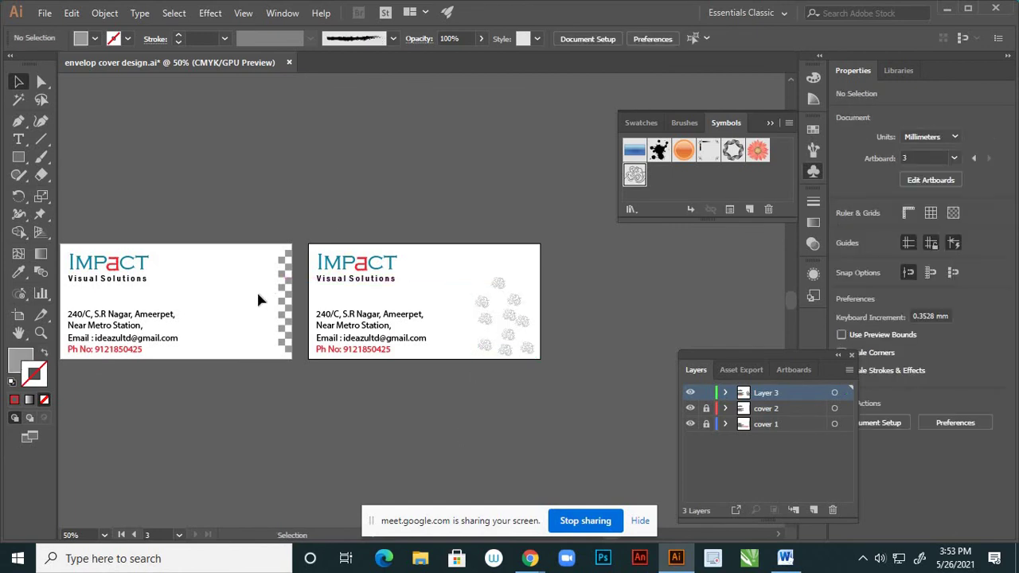
# - Select the swirl pattern and enlarge the swirls in its upper part with the Symbol Sizer
pyautogui.click(20, 294)
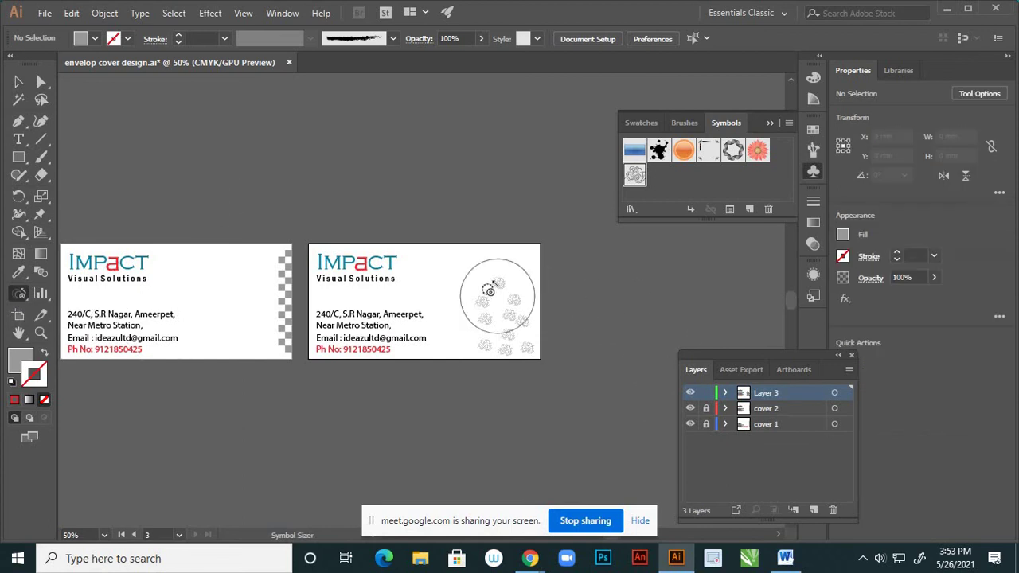
pyautogui.click(496, 285)
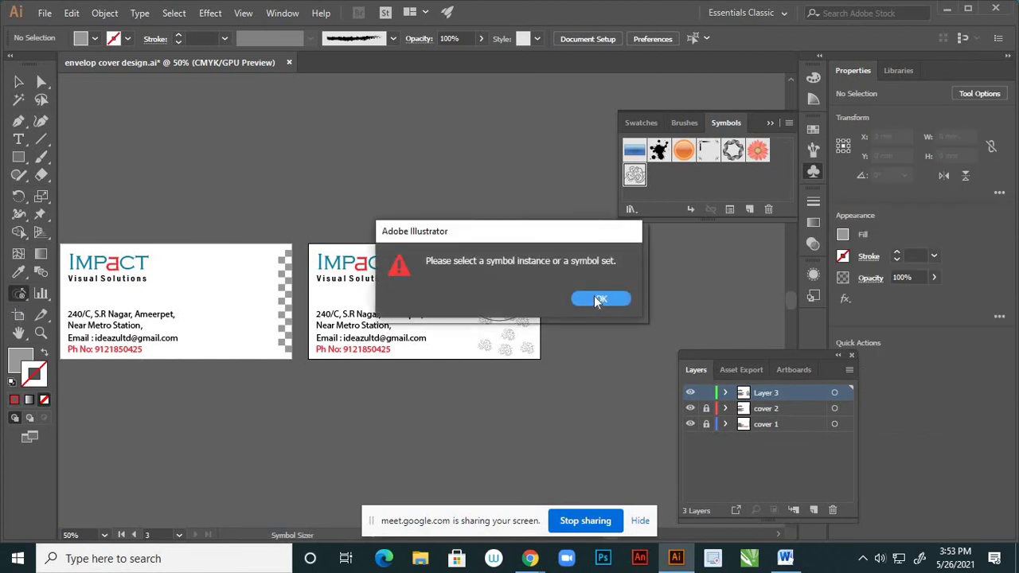
pyautogui.click(599, 299)
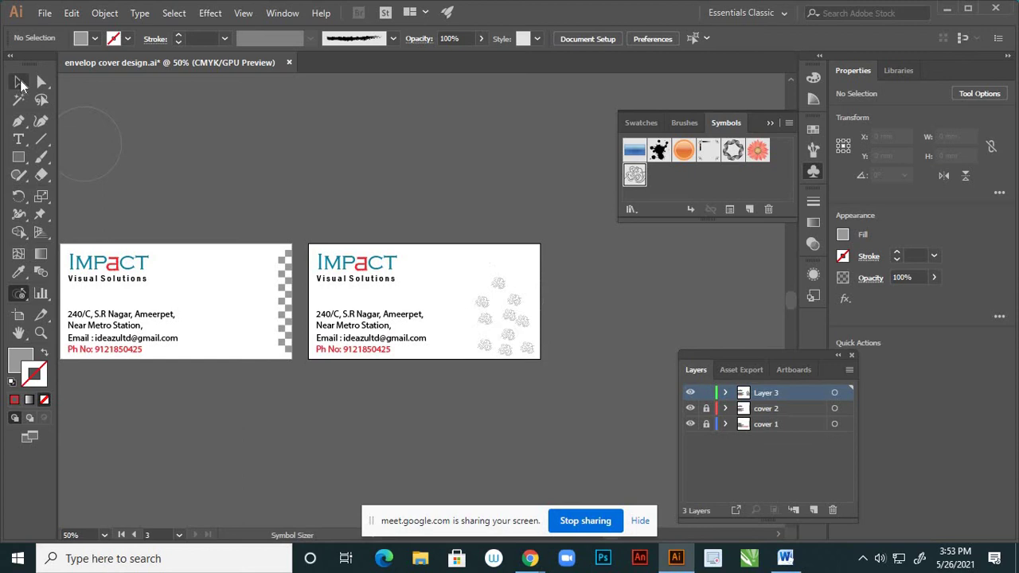
pyautogui.click(20, 82)
pyautogui.click(504, 302)
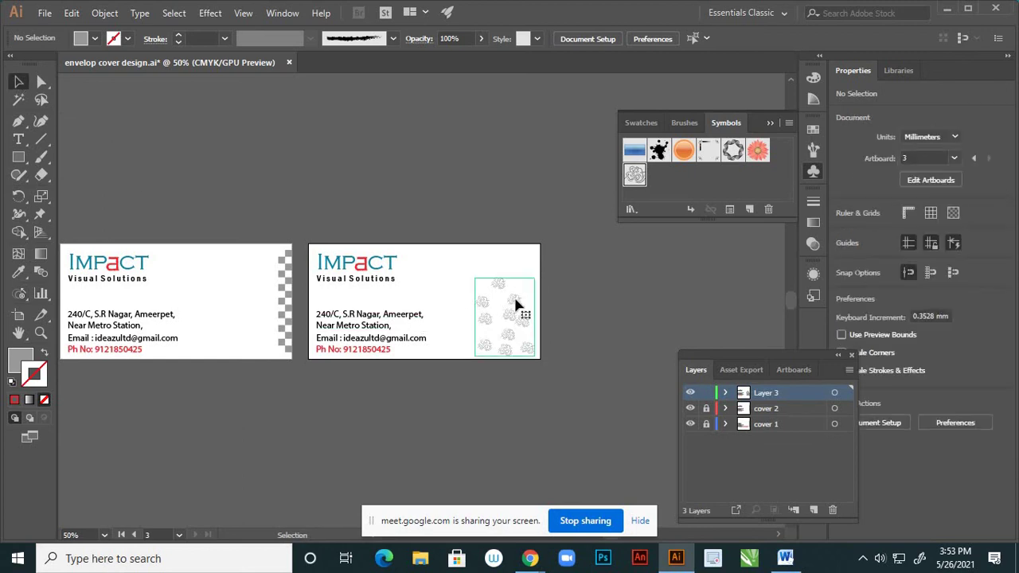
pyautogui.click(19, 294)
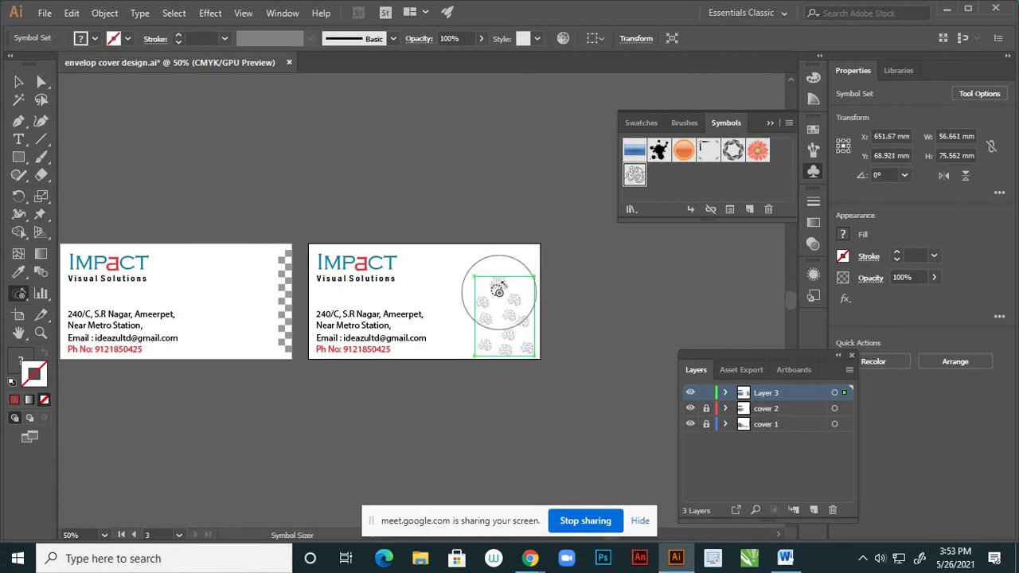
pyautogui.moveTo(496, 284)
pyautogui.mouseDown()
pyautogui.moveTo(478, 354)
pyautogui.moveTo(488, 325)
pyautogui.moveTo(521, 320)
pyautogui.moveTo(486, 306)
pyautogui.moveTo(452, 319)
pyautogui.moveTo(499, 339)
pyautogui.moveTo(525, 303)
pyautogui.moveTo(487, 343)
pyautogui.moveTo(476, 325)
pyautogui.moveTo(488, 330)
pyautogui.moveTo(449, 337)
pyautogui.moveTo(478, 315)
pyautogui.moveTo(494, 288)
pyautogui.mouseUp()
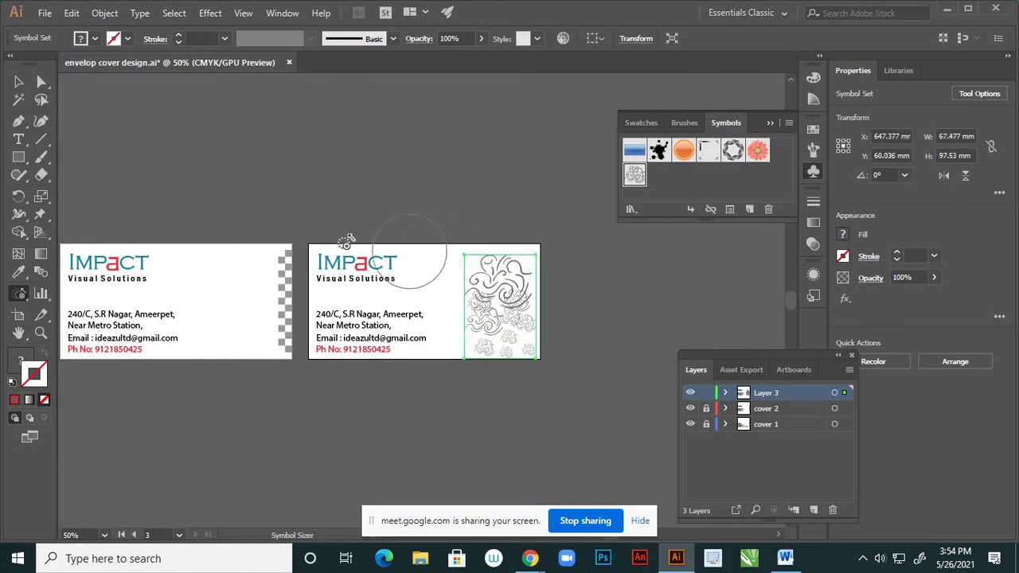
# - Spread the swirls apart toward both sides of the pattern with the Symbol Shifter, leaving the large swirl near the top
pyautogui.click(19, 294)
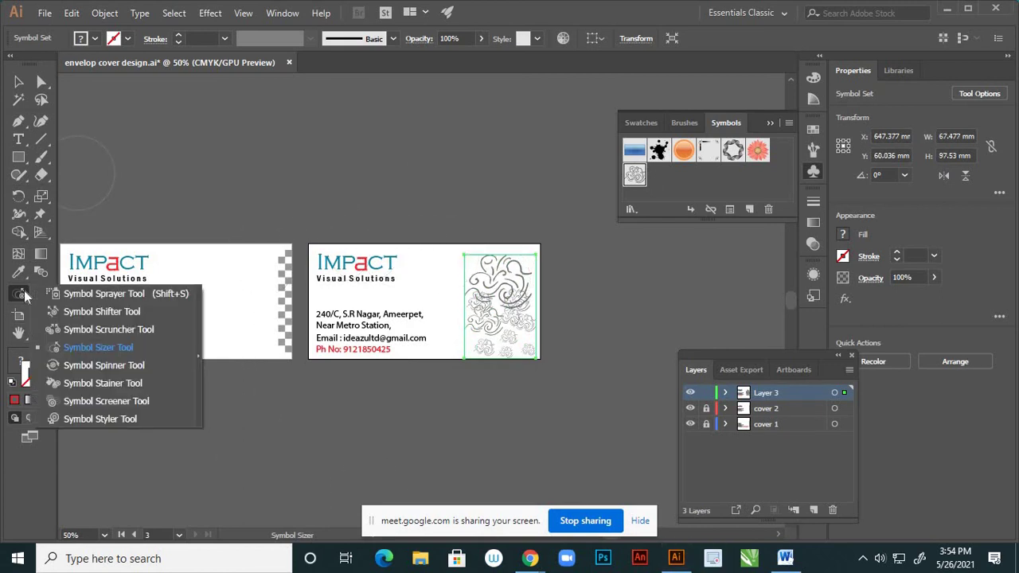
pyautogui.click(81, 312)
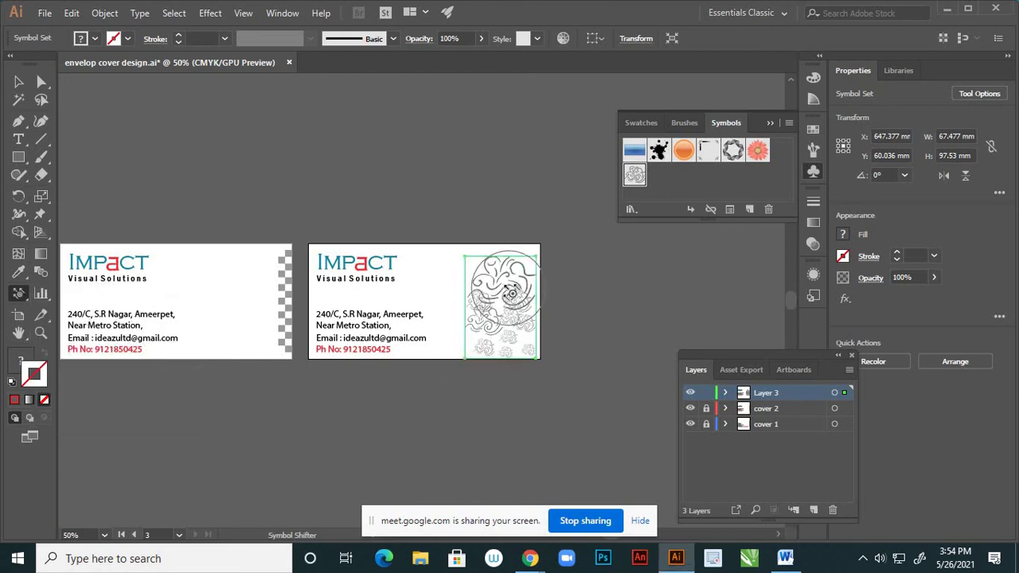
pyautogui.moveTo(515, 295); pyautogui.dragTo(532, 269)
pyautogui.moveTo(506, 314); pyautogui.dragTo(549, 360)
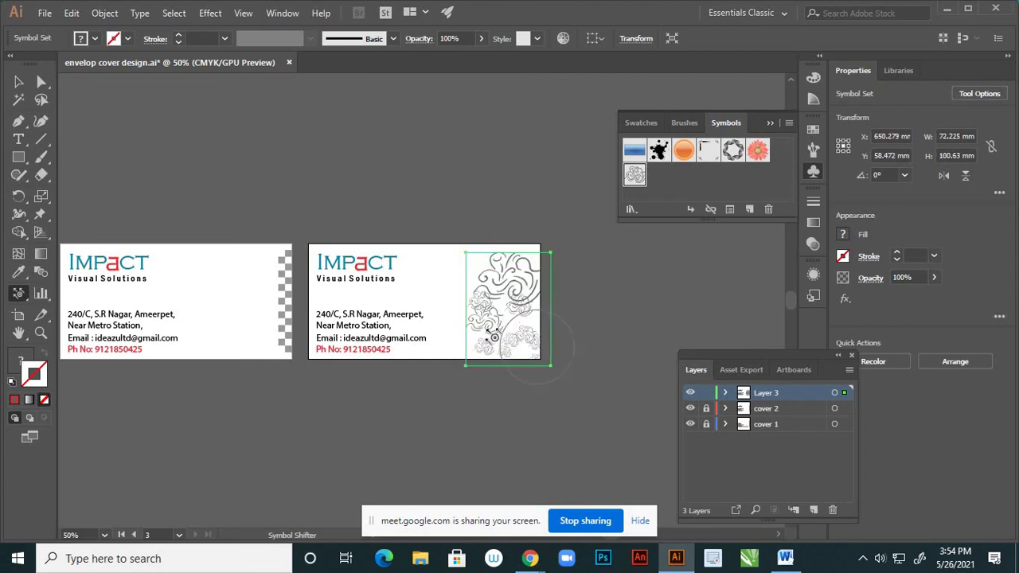
pyautogui.moveTo(476, 338)
pyautogui.mouseDown()
pyautogui.moveTo(397, 345)
pyautogui.moveTo(462, 325)
pyautogui.moveTo(452, 335)
pyautogui.moveTo(566, 334)
pyautogui.moveTo(545, 345)
pyautogui.moveTo(447, 334)
pyautogui.mouseUp()
pyautogui.moveTo(516, 276); pyautogui.dragTo(491, 284)
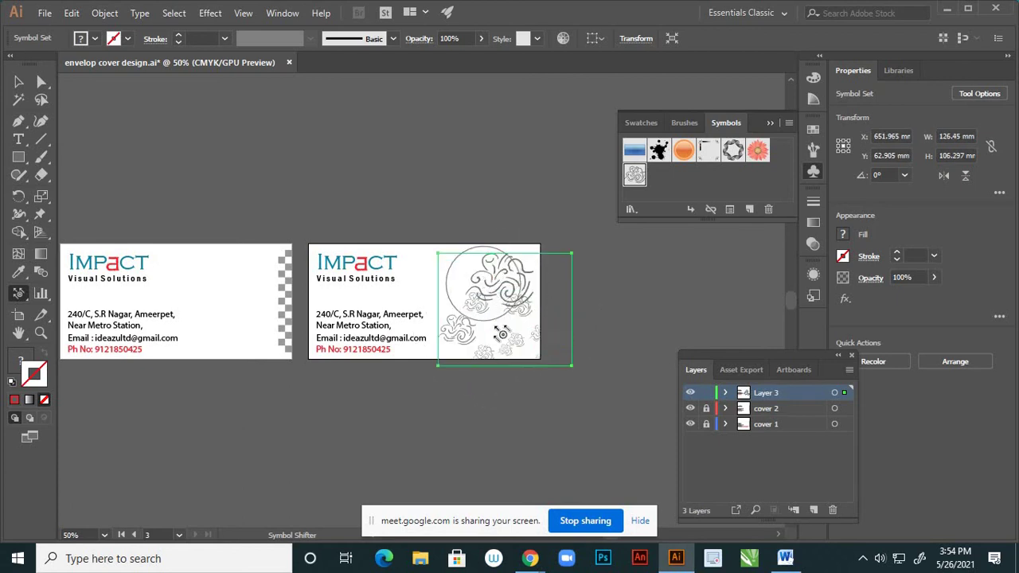
pyautogui.moveTo(516, 330); pyautogui.dragTo(510, 326)
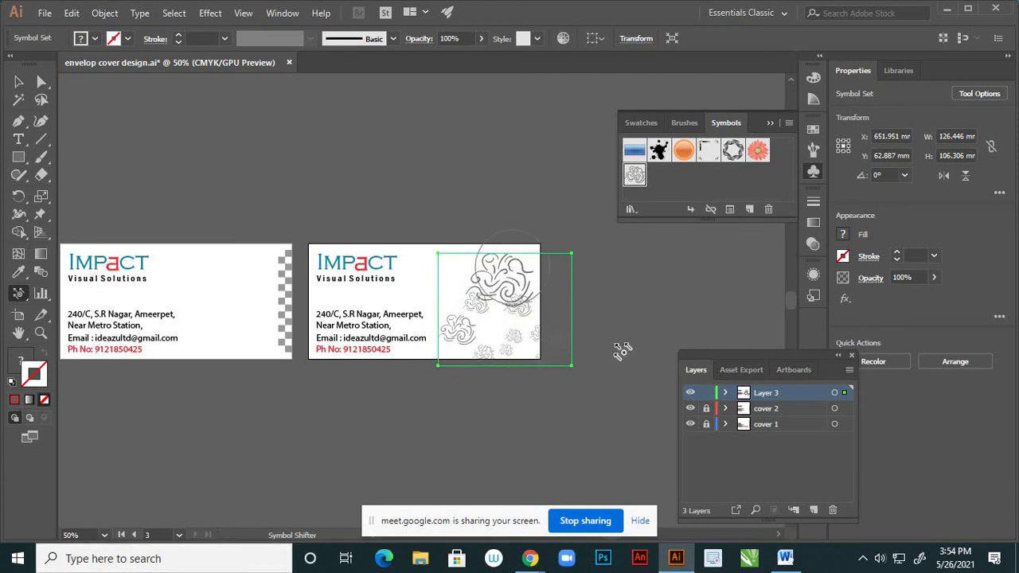
# - Shrink the oversized swirls at the pattern's top and sides with the Symbol Sizer, slightly enlarge the upper-left one, and deselect the pattern
pyautogui.moveTo(21, 303); pyautogui.dragTo(92, 347)
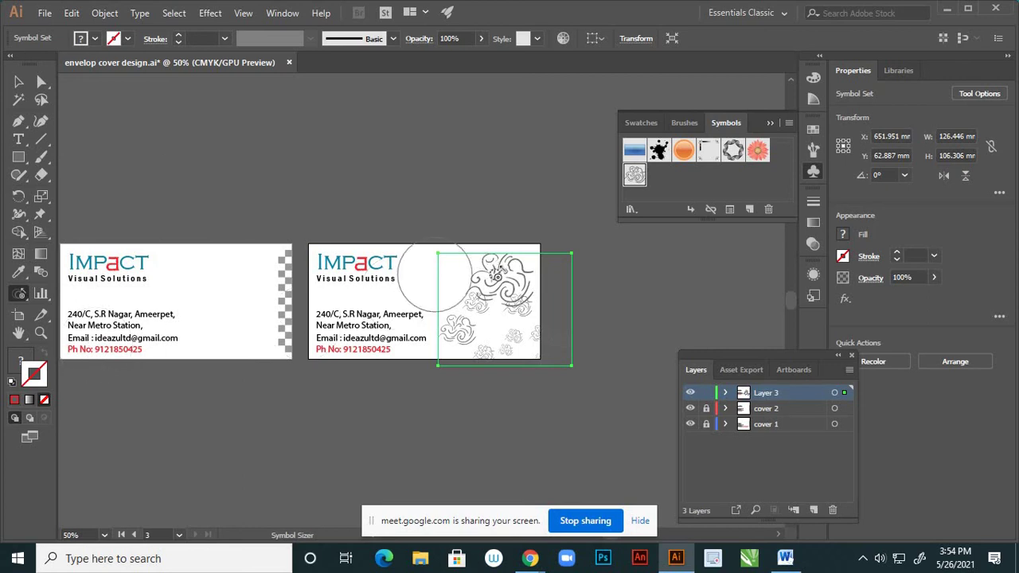
pyautogui.moveTo(509, 280)
pyautogui.mouseDown()
pyautogui.moveTo(411, 295)
pyautogui.moveTo(454, 279)
pyautogui.moveTo(512, 288)
pyautogui.moveTo(525, 280)
pyautogui.moveTo(524, 303)
pyautogui.mouseUp()
pyautogui.hotkey('ctrl', 'z')
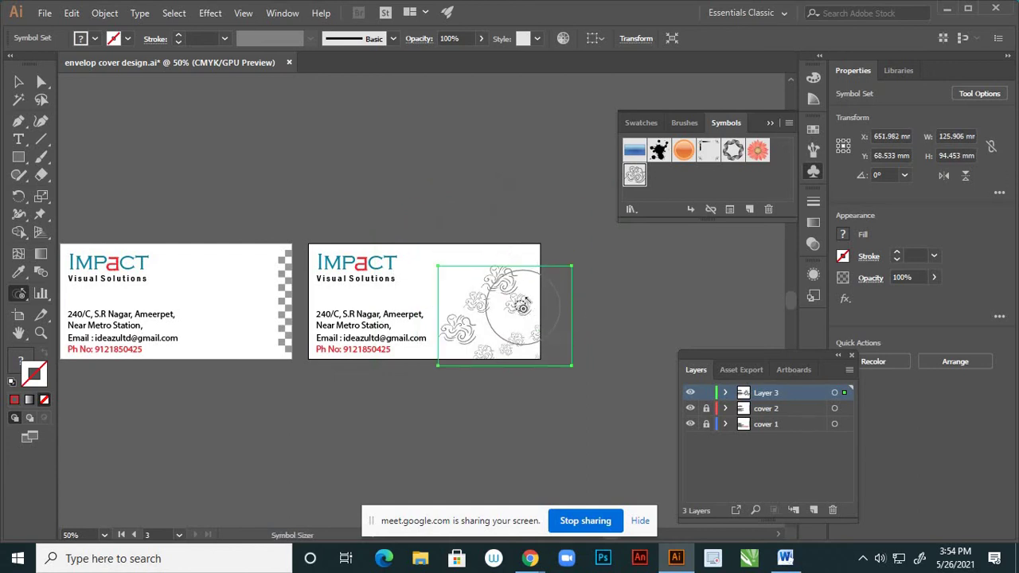
pyautogui.scroll(2, 519, 306)
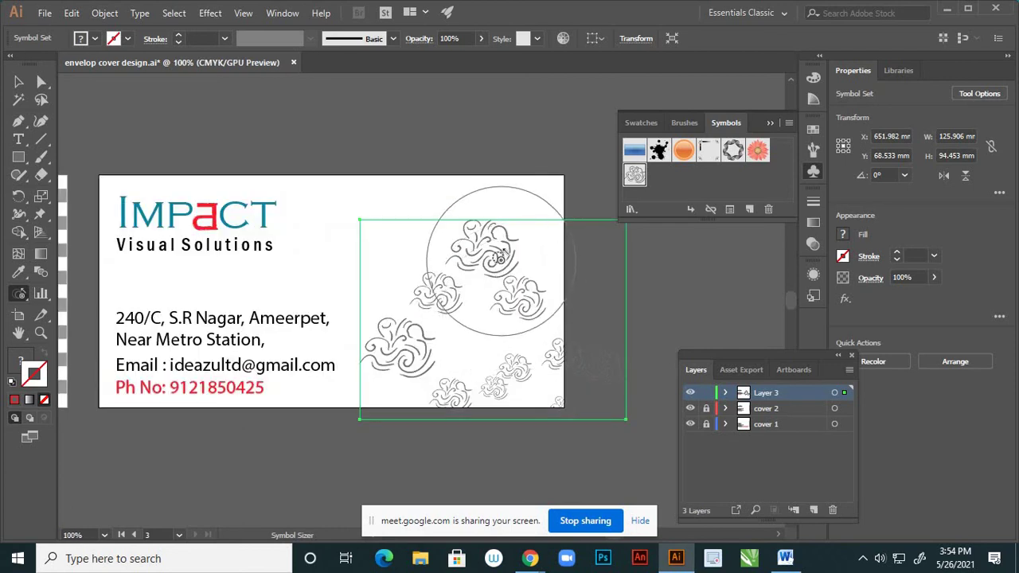
pyautogui.moveTo(495, 248); pyautogui.dragTo(476, 218)
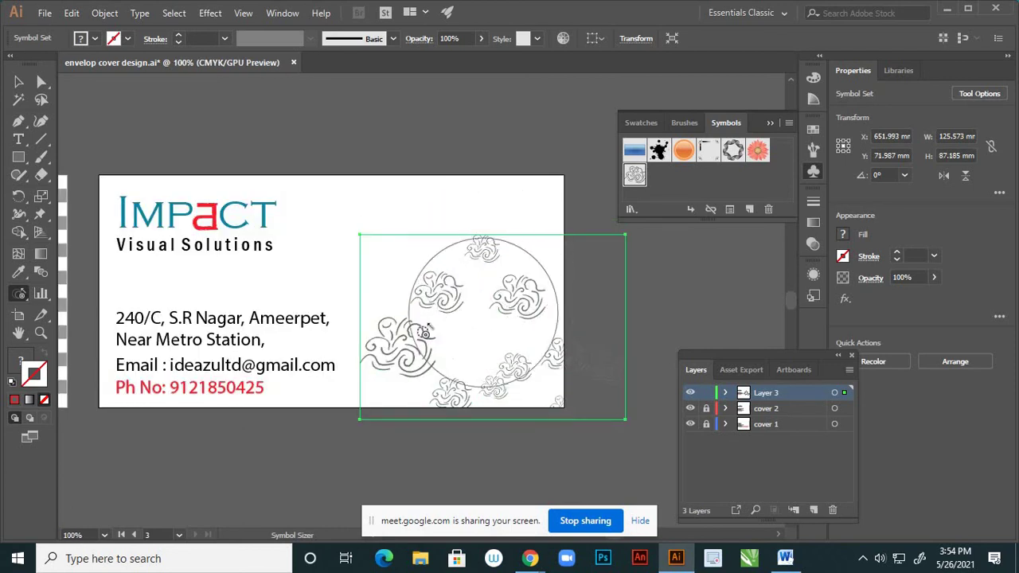
pyautogui.moveTo(410, 356)
pyautogui.mouseDown()
pyautogui.moveTo(390, 318)
pyautogui.moveTo(375, 364)
pyautogui.mouseUp()
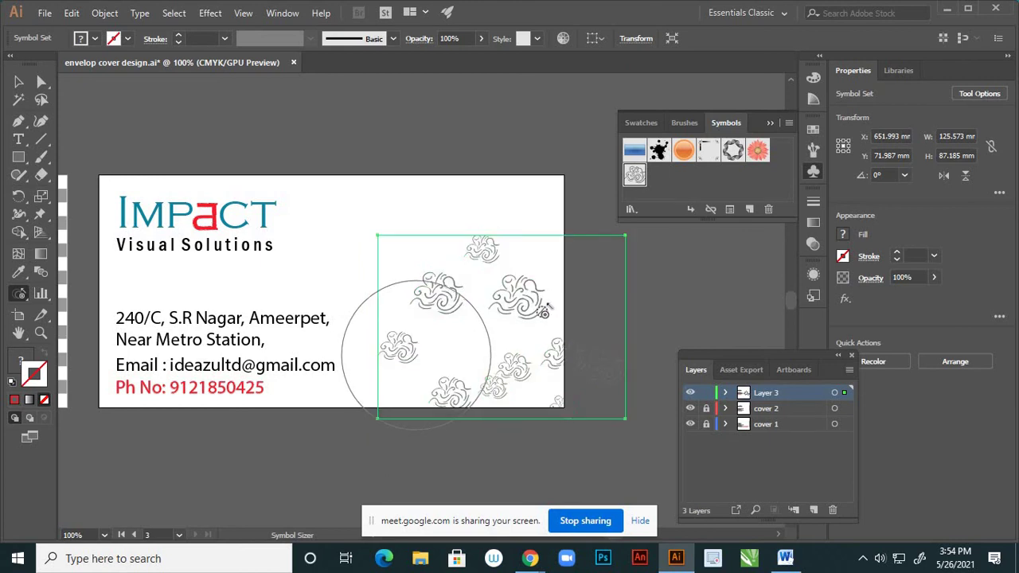
pyautogui.keyDown('alt'); pyautogui.click(526, 301); pyautogui.keyUp('alt')
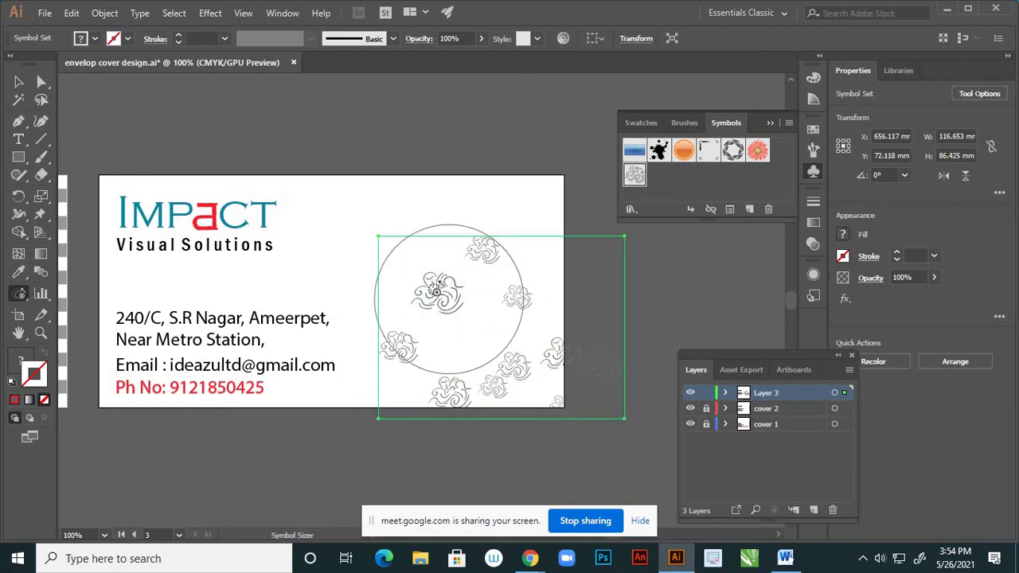
pyautogui.click(440, 293)
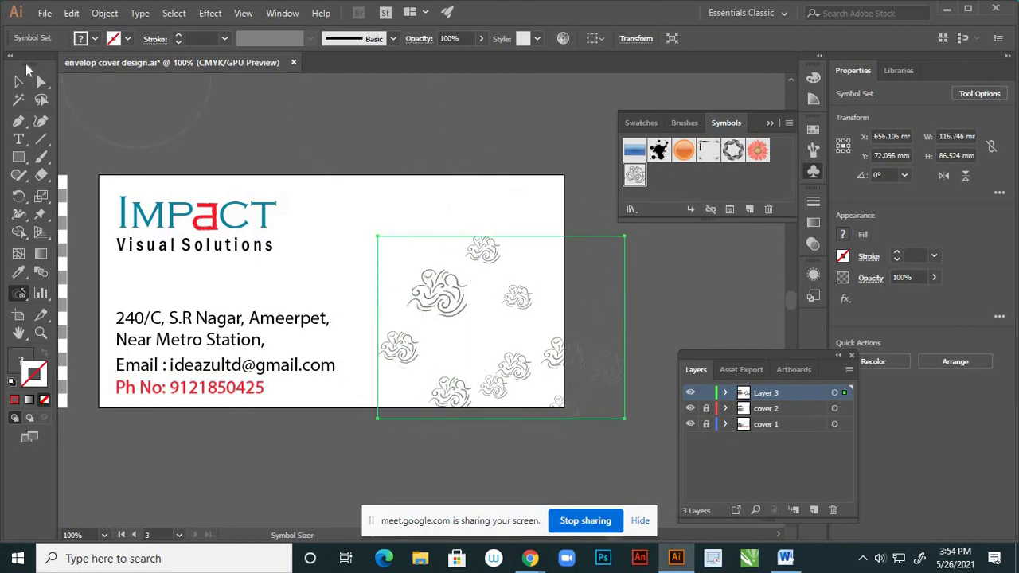
pyautogui.click(20, 83)
pyautogui.click(529, 344)
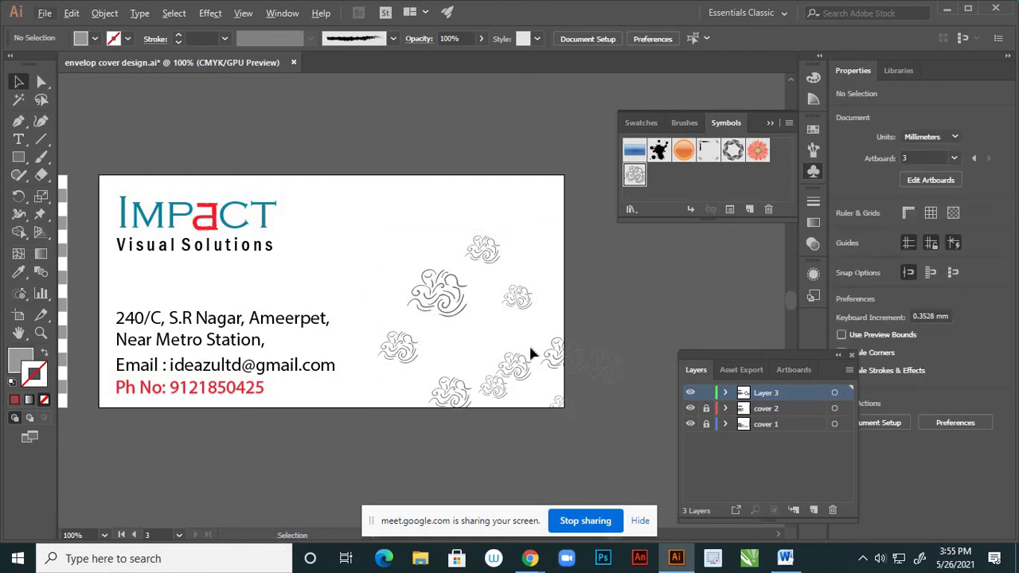
# - Move the swirl pattern left so its overhanging swirls fit inside the third cover's right and bottom edges, and deselect it
pyautogui.scroll(-2, 524, 346)
pyautogui.scroll(3, 514, 348)
pyautogui.moveTo(535, 270); pyautogui.dragTo(494, 257)
pyautogui.moveTo(557, 340); pyautogui.dragTo(504, 335)
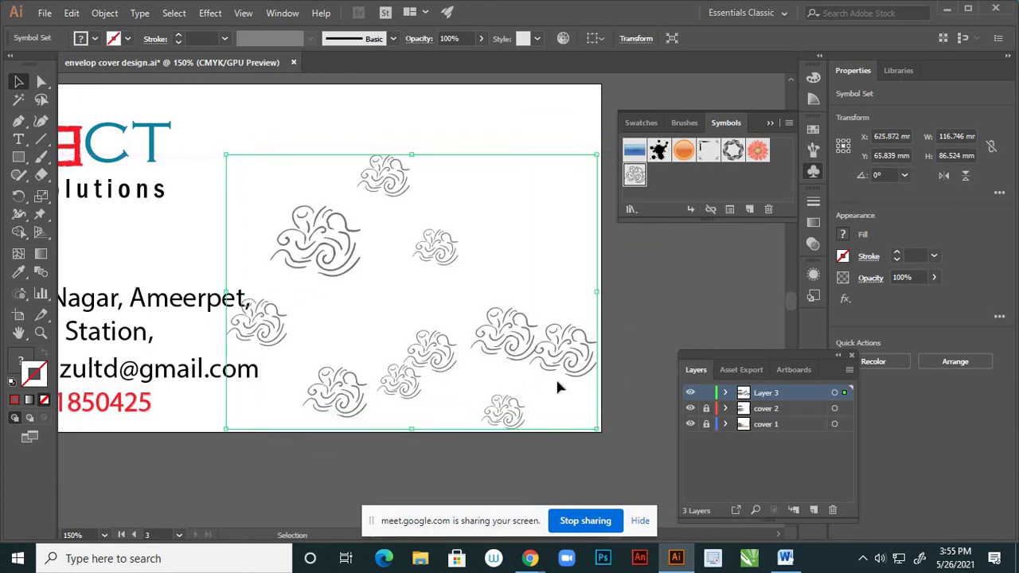
pyautogui.scroll(-3, 557, 387)
pyautogui.click(562, 428)
pyautogui.scroll(-1, 528, 375)
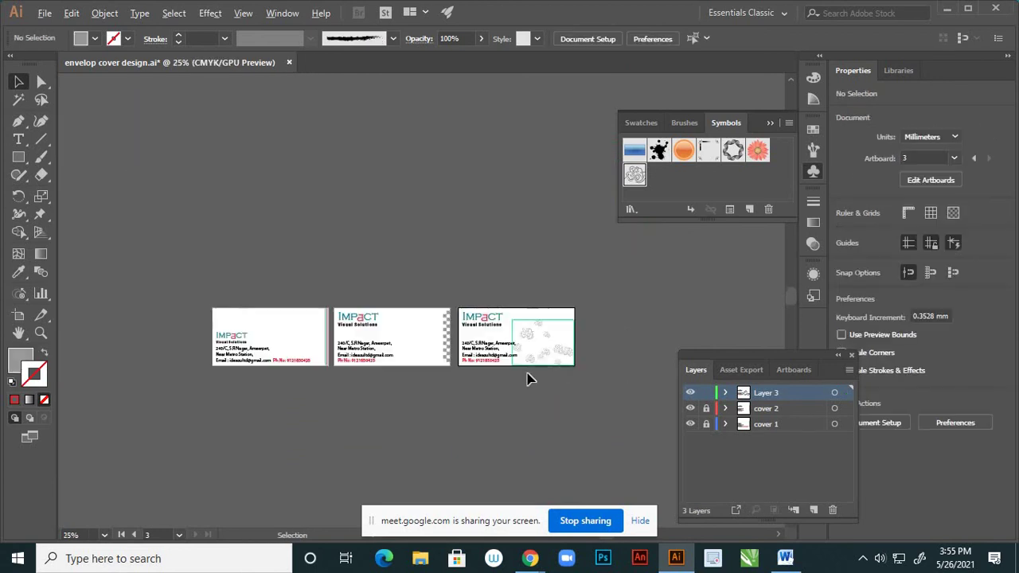
# - Select the swirl pattern and spread its swirls farther apart with the Symbol Scruncher
pyautogui.scroll(2, 558, 369)
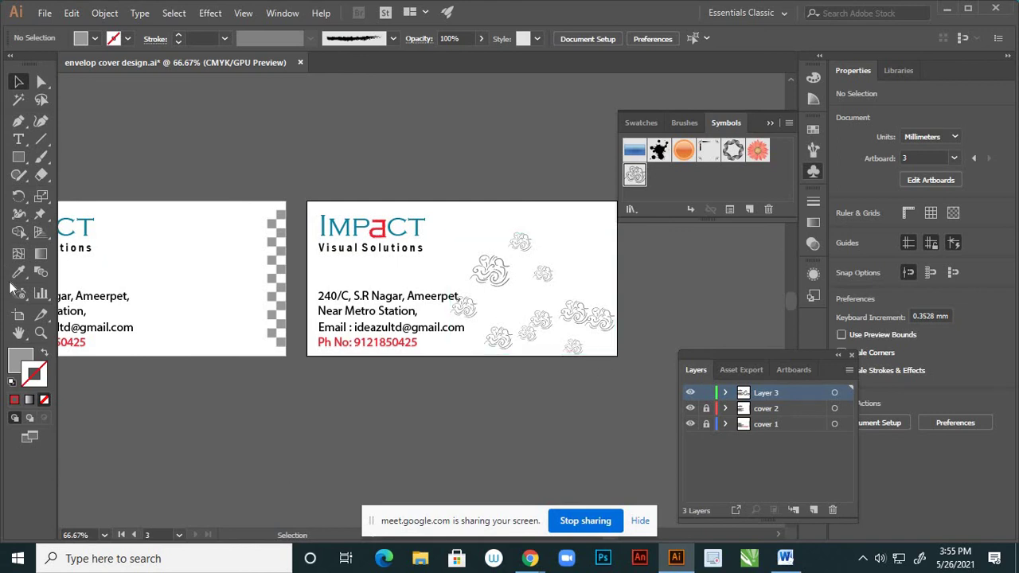
pyautogui.click(480, 265)
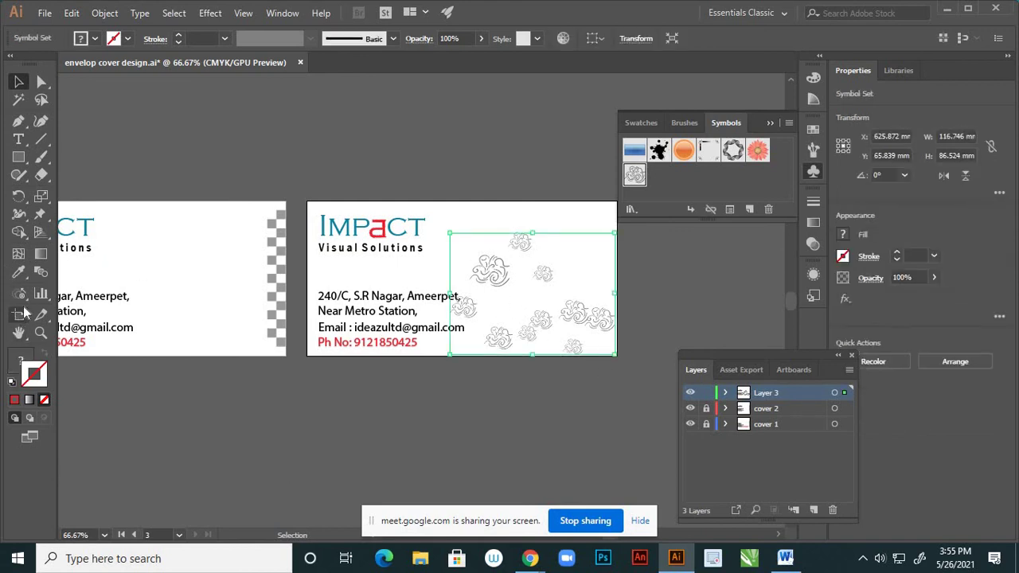
pyautogui.moveTo(19, 293)
pyautogui.mouseDown()
pyautogui.moveTo(116, 371)
pyautogui.moveTo(120, 408)
pyautogui.moveTo(127, 330)
pyautogui.mouseUp()
pyautogui.moveTo(496, 273); pyautogui.dragTo(516, 290)
pyautogui.moveTo(548, 324); pyautogui.dragTo(520, 300)
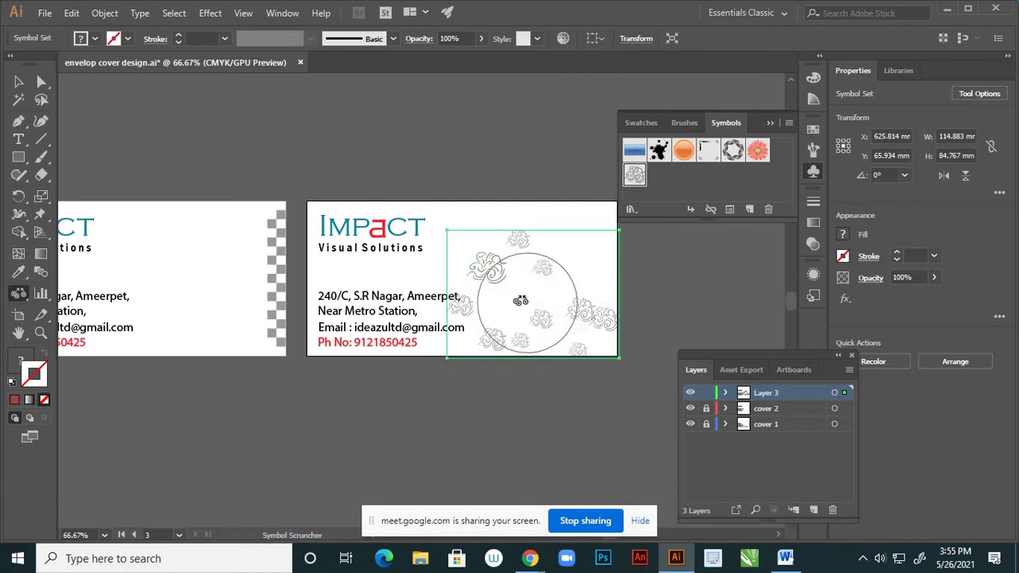
pyautogui.moveTo(582, 310)
pyautogui.mouseDown()
pyautogui.moveTo(567, 299)
pyautogui.moveTo(583, 308)
pyautogui.mouseUp()
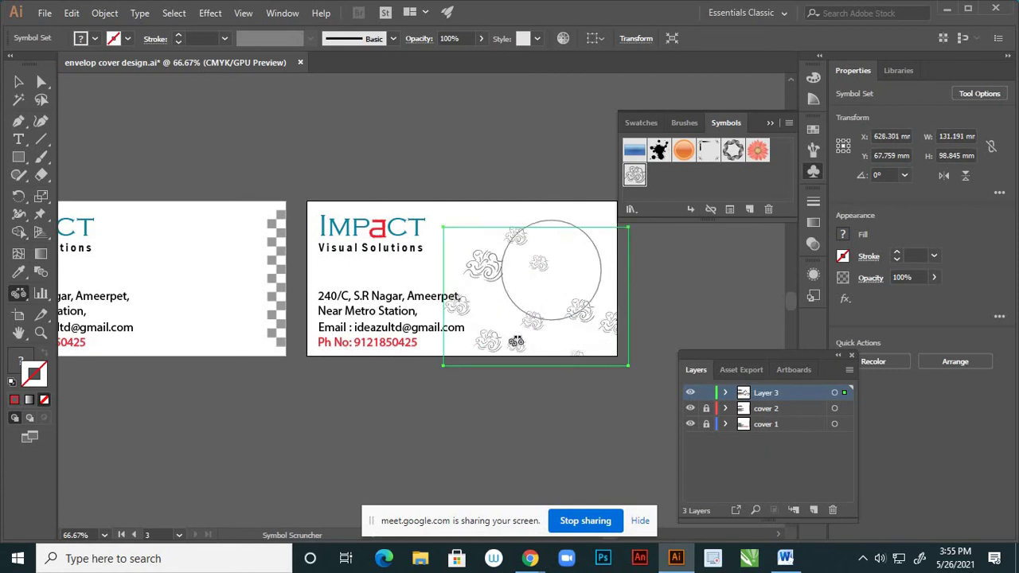
pyautogui.moveTo(510, 338)
pyautogui.mouseDown()
pyautogui.moveTo(518, 344)
pyautogui.moveTo(539, 323)
pyautogui.mouseUp()
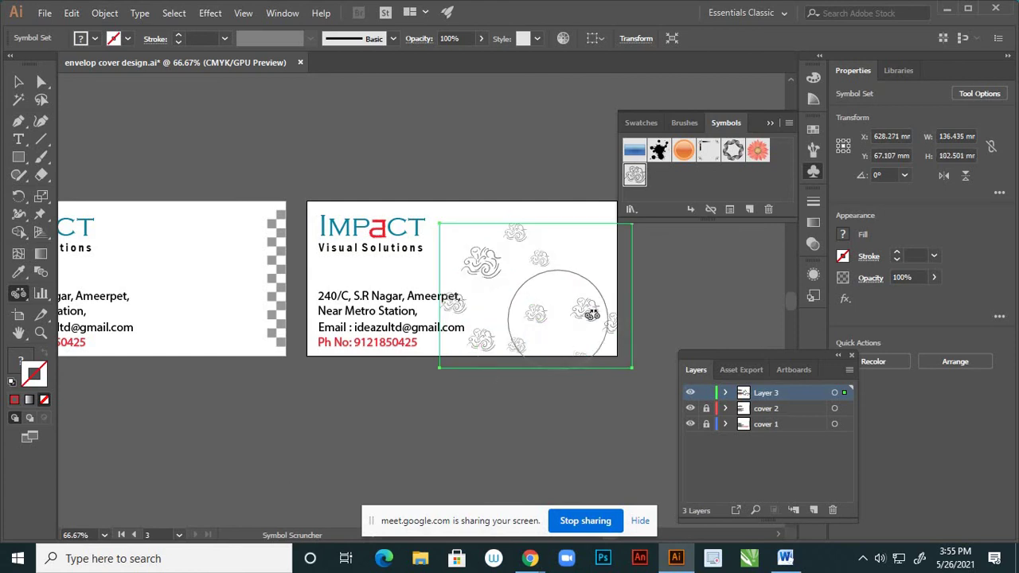
# - Move the swirl pattern up and left so it lies within the third cover's edges, and deselect it
pyautogui.click(19, 82)
pyautogui.moveTo(477, 257); pyautogui.dragTo(466, 250)
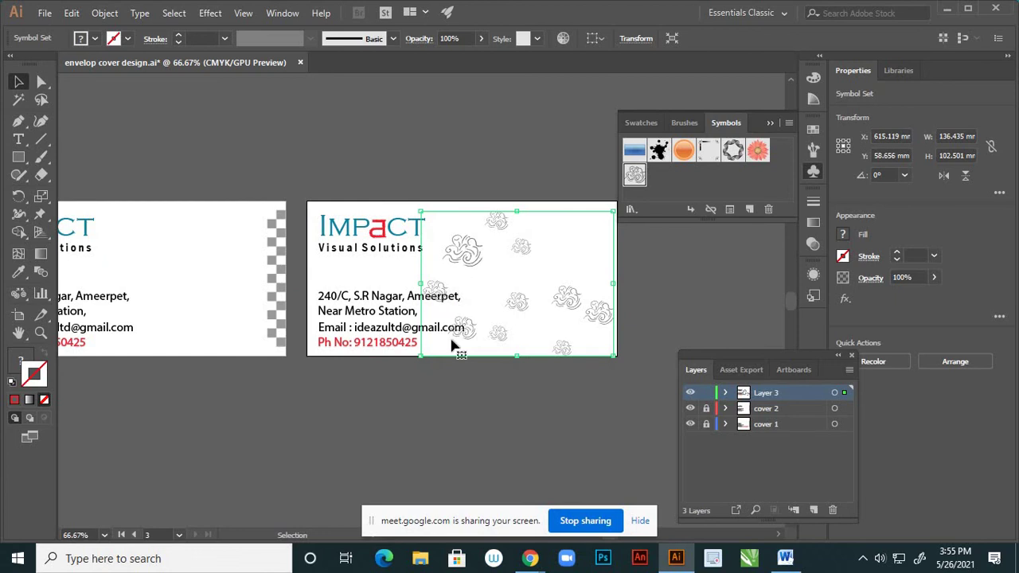
pyautogui.click(462, 403)
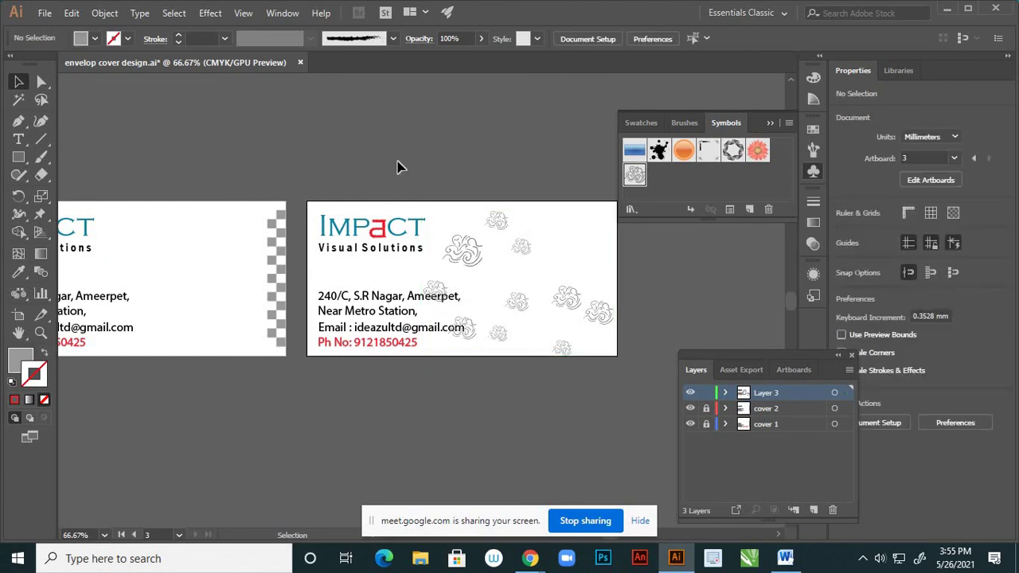
# - Scale the swirl pattern down to about 128 × 96 mm from its lower-left corner, and deselect it
pyautogui.scroll(-3, 506, 316)
pyautogui.scroll(5, 505, 314)
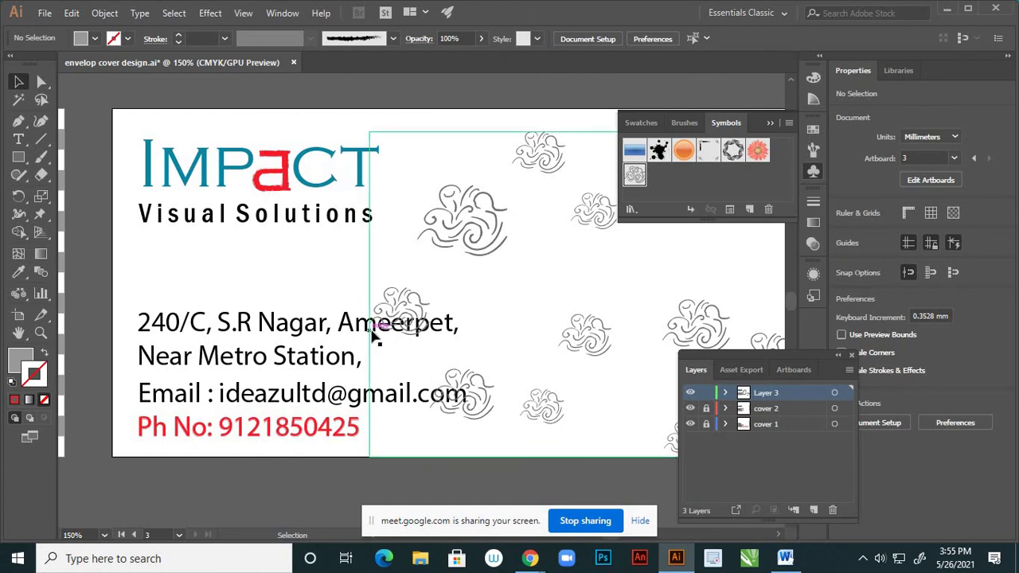
pyautogui.scroll(-3, 384, 311)
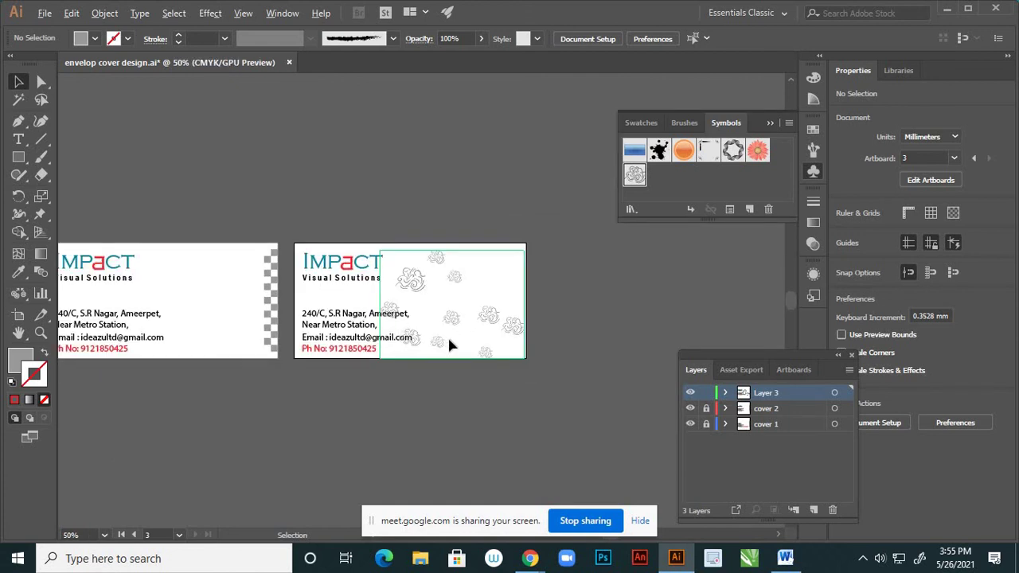
pyautogui.scroll(1, 448, 339)
pyautogui.click(406, 273)
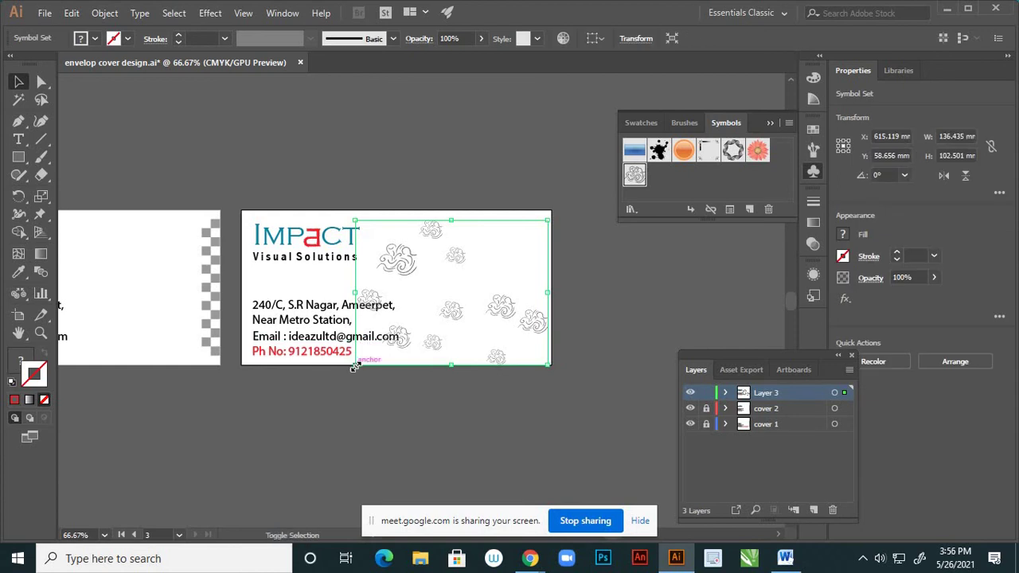
pyautogui.moveTo(354, 367); pyautogui.dragTo(370, 363)
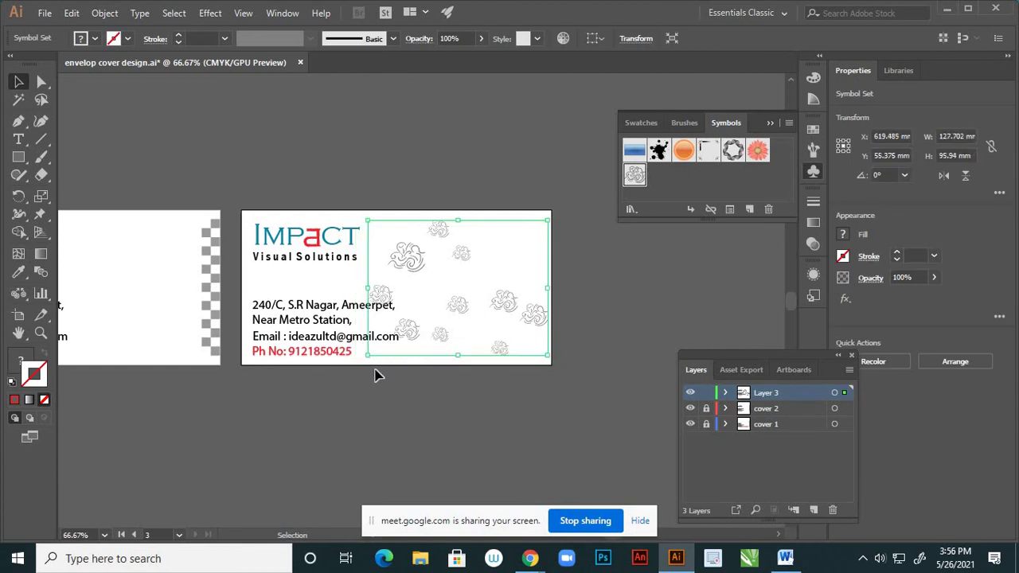
pyautogui.click(378, 380)
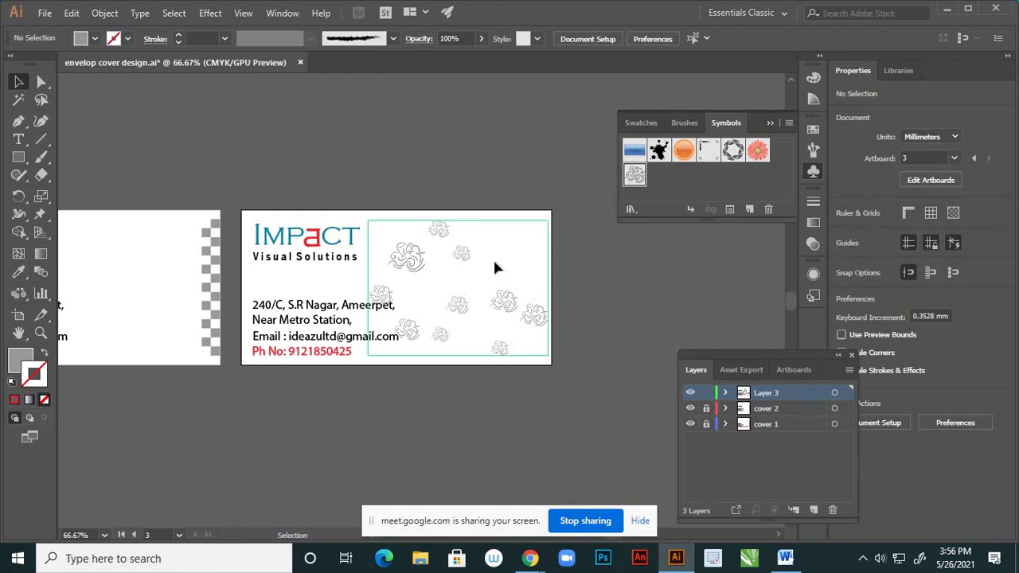
# - Draw a grey rectangle about 57 × 38 mm near the third cover's upper right corner
pyautogui.scroll(2, 489, 262)
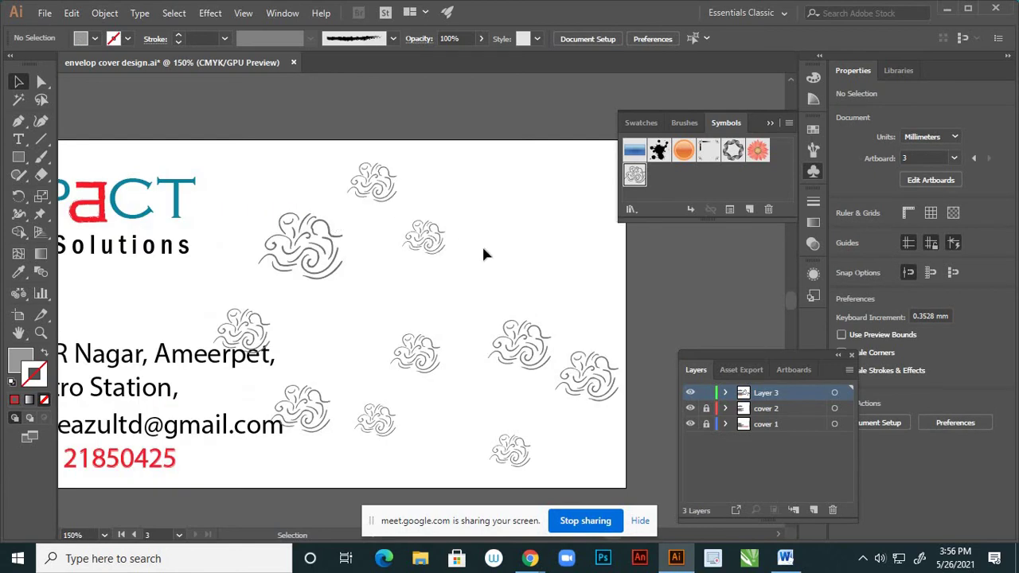
pyautogui.scroll(-2, 495, 265)
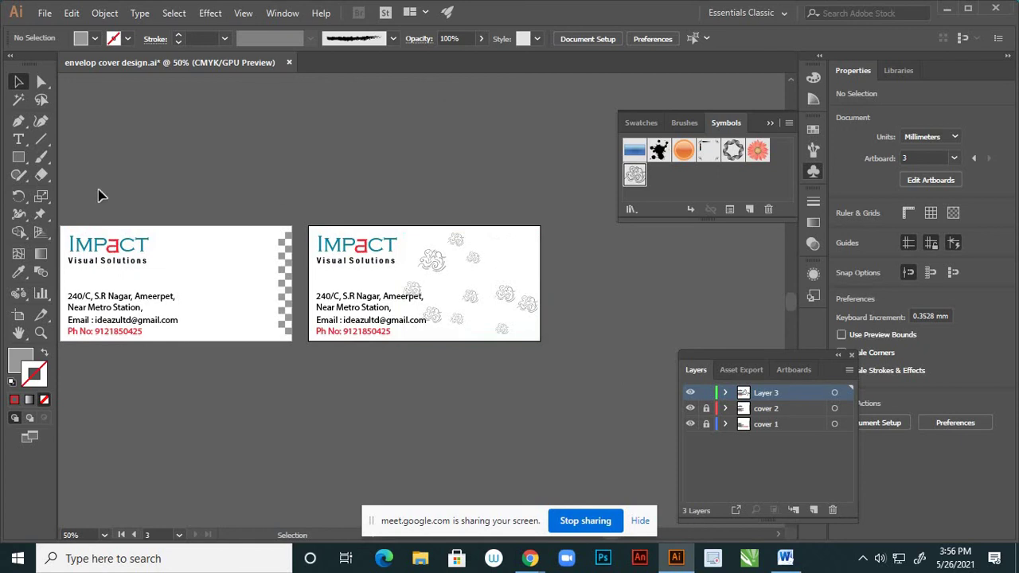
pyautogui.click(24, 158)
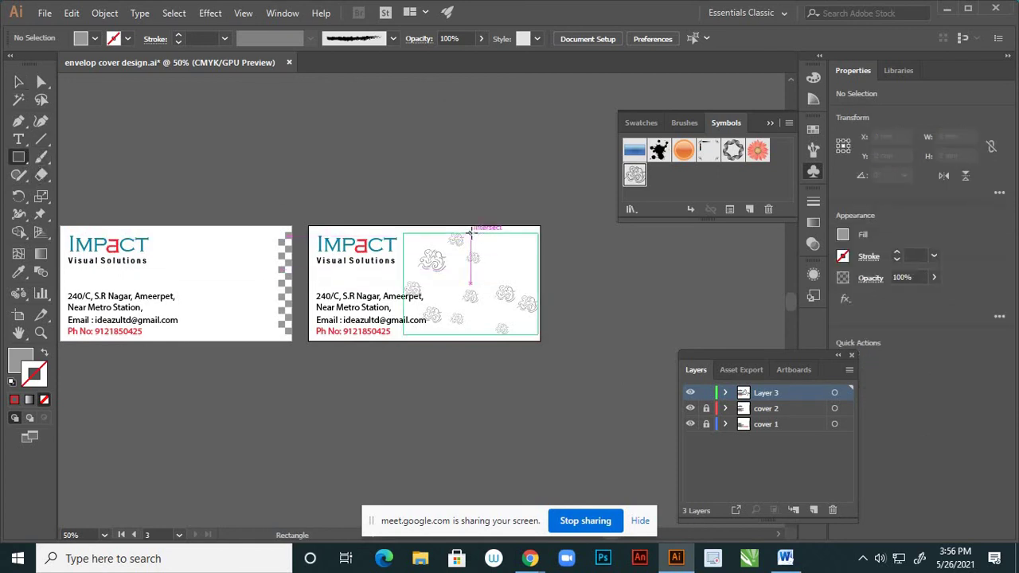
pyautogui.moveTo(471, 234); pyautogui.dragTo(530, 273)
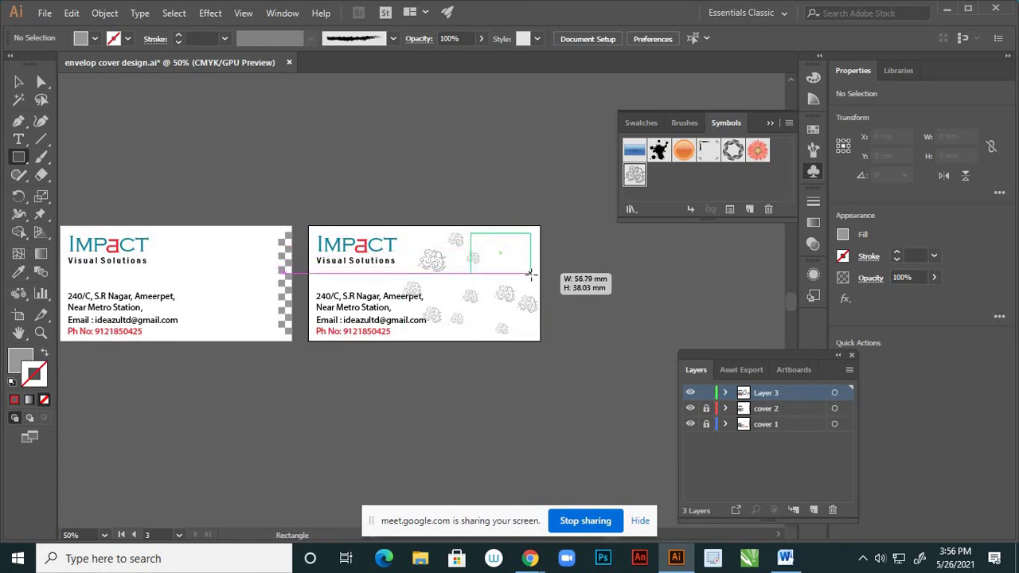
pyautogui.moveTo(530, 273); pyautogui.dragTo(531, 275)
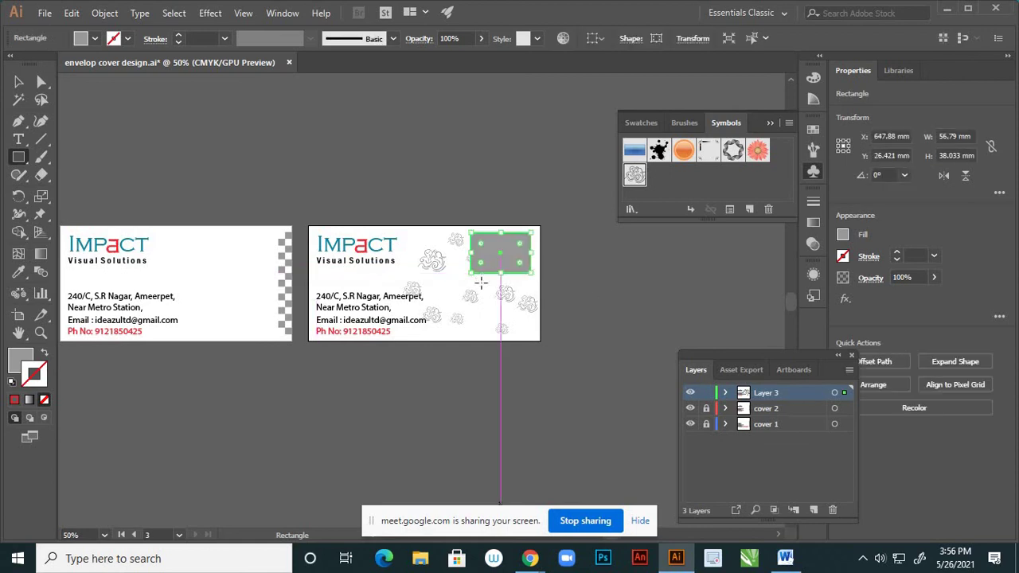
# - Pull the rectangle's lower-left anchor point inward past its center and convert it to smooth, forming a curved triangular shape
pyautogui.click(42, 84)
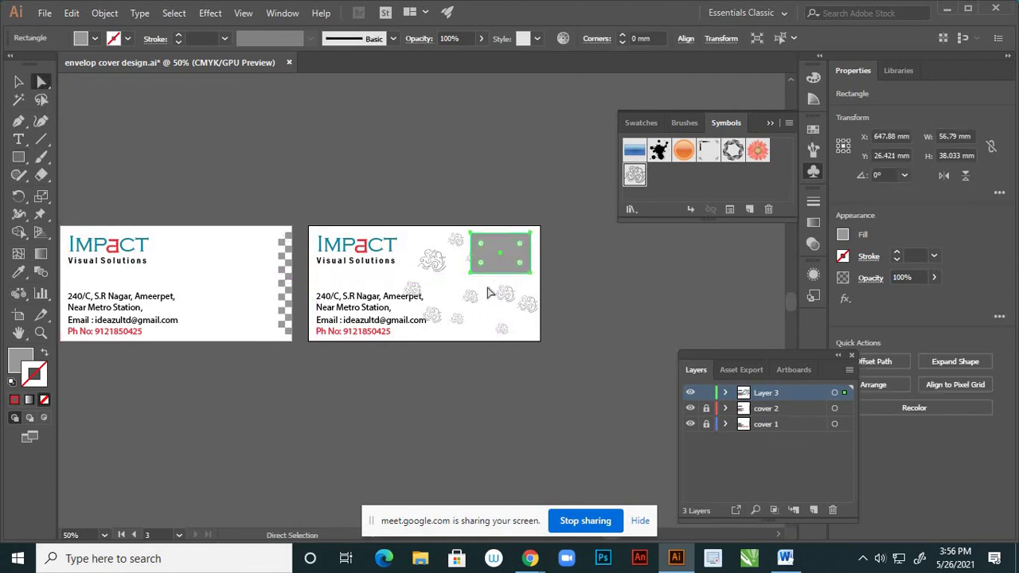
pyautogui.scroll(1, 500, 265)
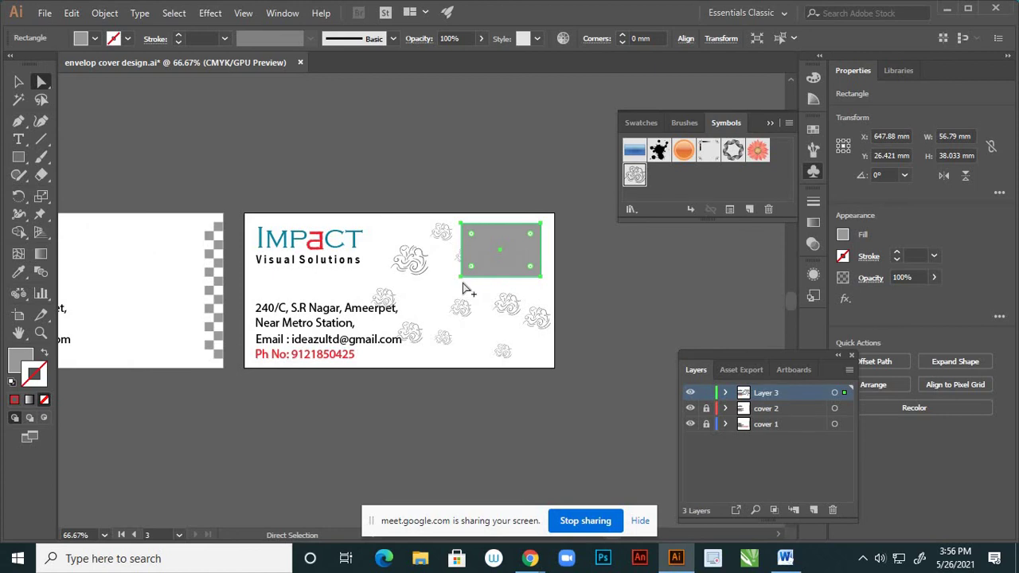
pyautogui.scroll(1, 466, 288)
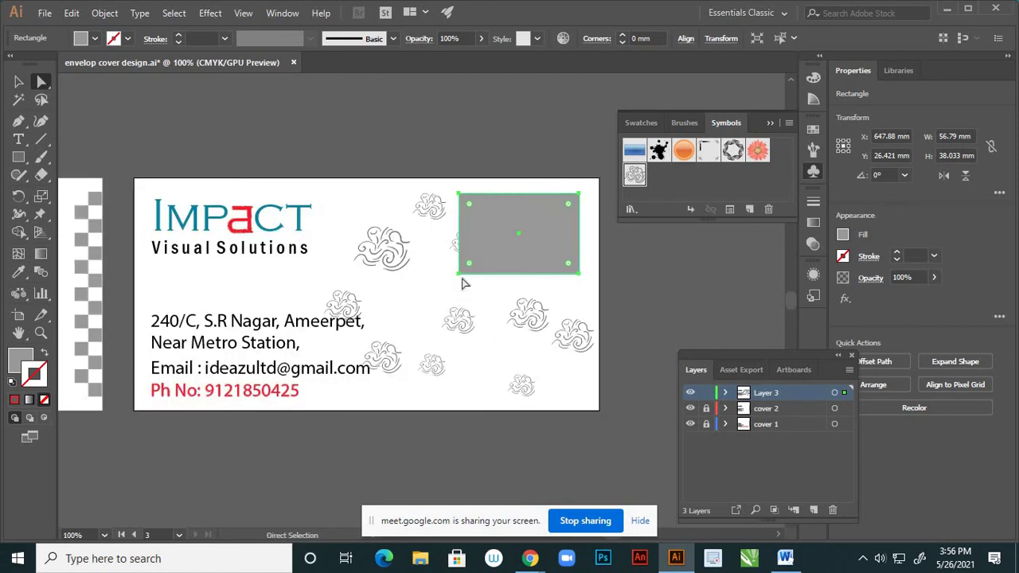
pyautogui.click(458, 275)
pyautogui.moveTo(458, 276); pyautogui.dragTo(521, 239)
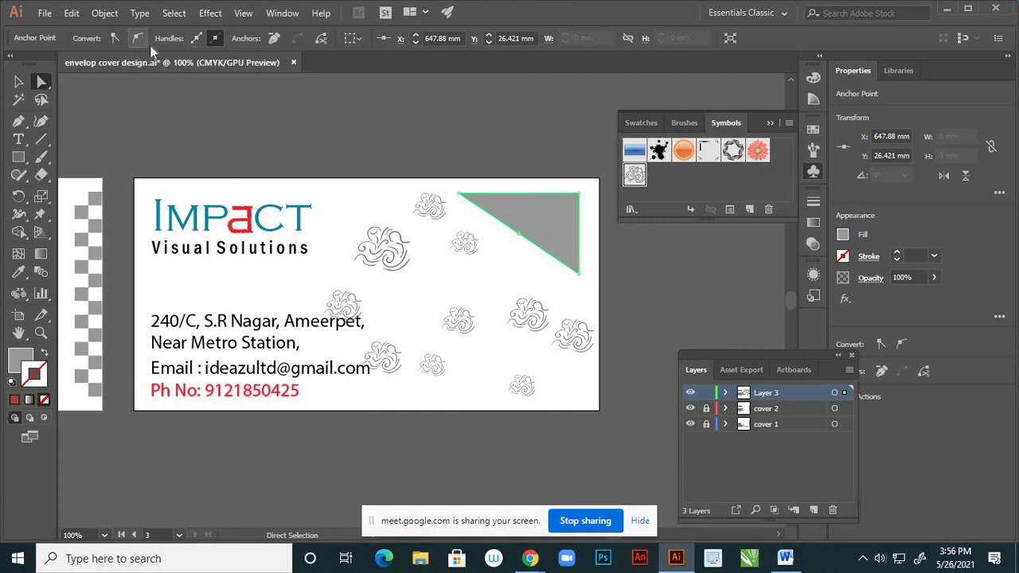
pyautogui.moveTo(521, 239); pyautogui.dragTo(533, 230)
# - Try to reshape the grey corner shape's curve by pulling its middle anchor point further inward and rotating its direction handle
pyautogui.scroll(-3, 557, 297)
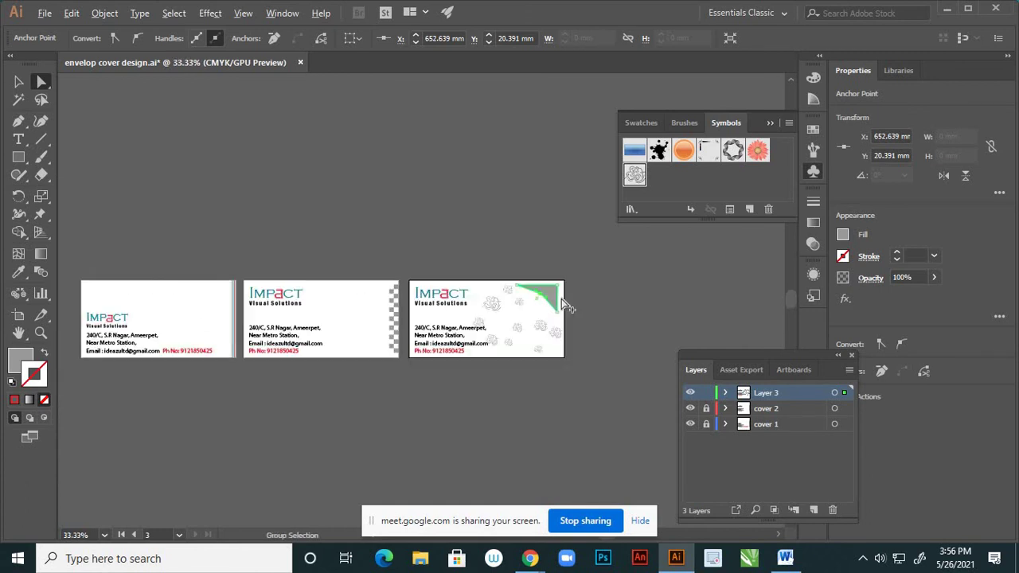
pyautogui.scroll(4, 543, 297)
pyautogui.scroll(1, 543, 297)
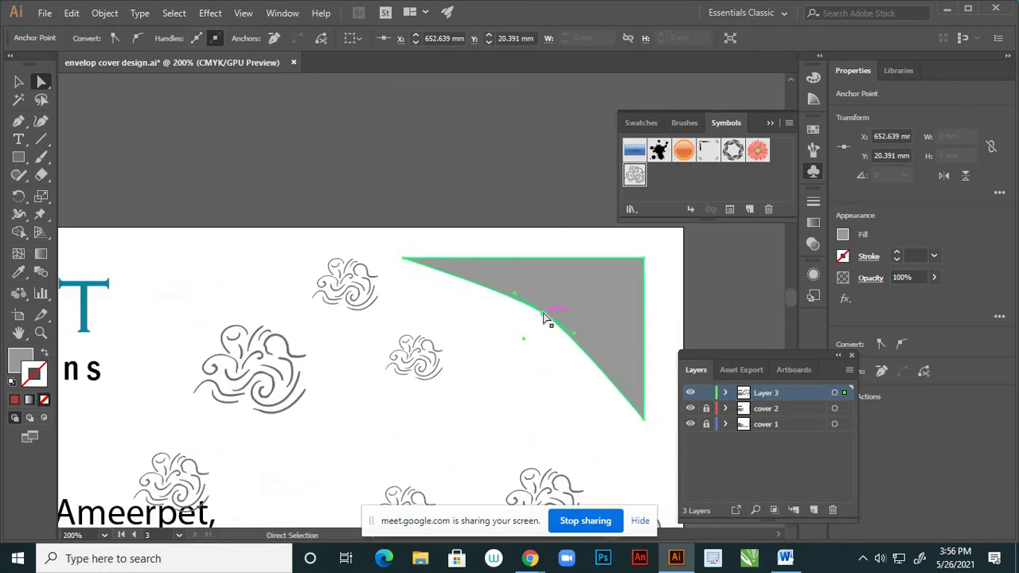
pyautogui.moveTo(545, 317); pyautogui.dragTo(562, 301)
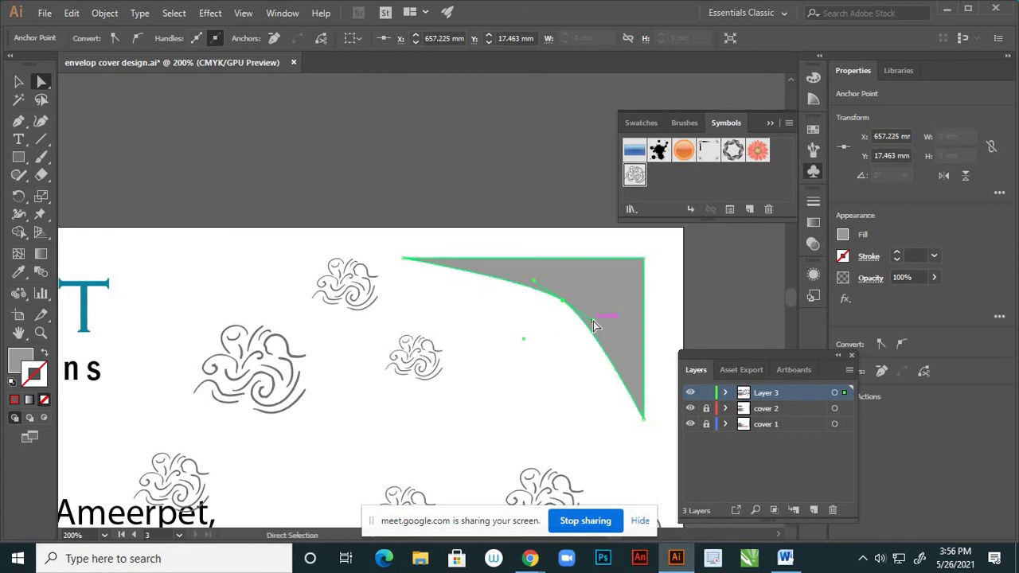
pyautogui.moveTo(603, 318); pyautogui.dragTo(613, 300)
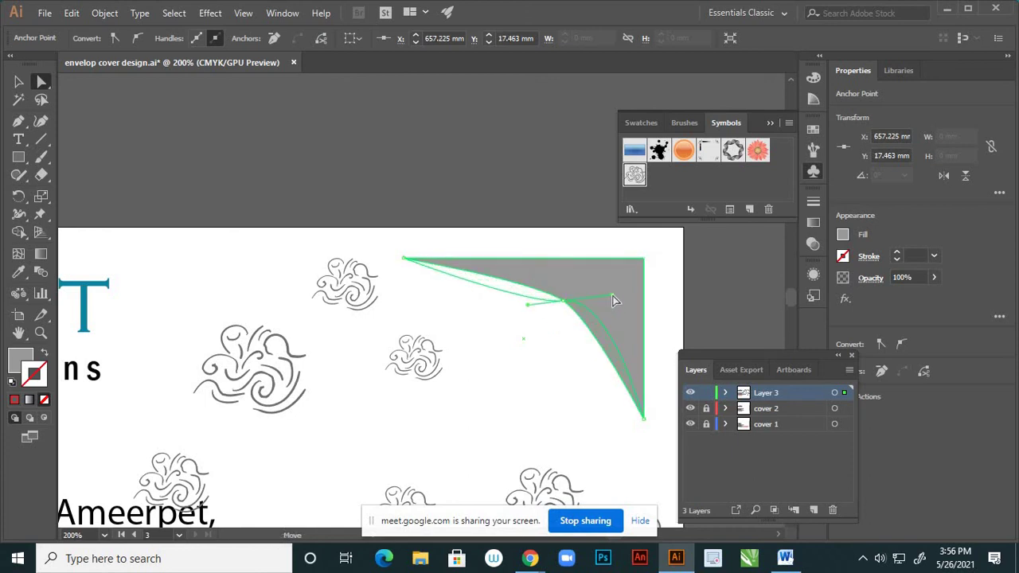
pyautogui.scroll(-4, 577, 327)
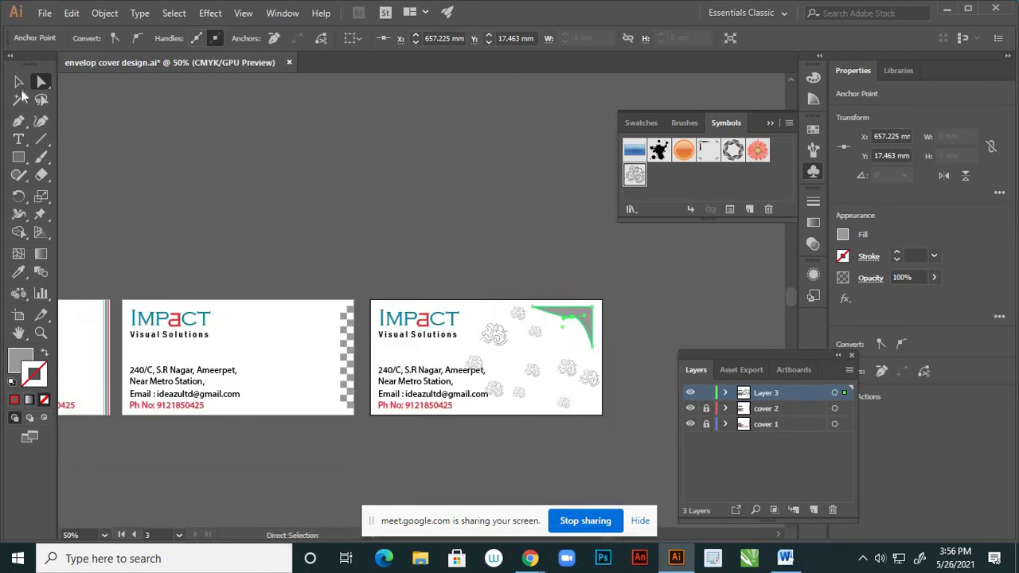
# - Undo the curve edits on the third cover's grey corner shape and delete the remaining triangle
pyautogui.click(18, 81)
pyautogui.hotkey('ctrl', 'z')
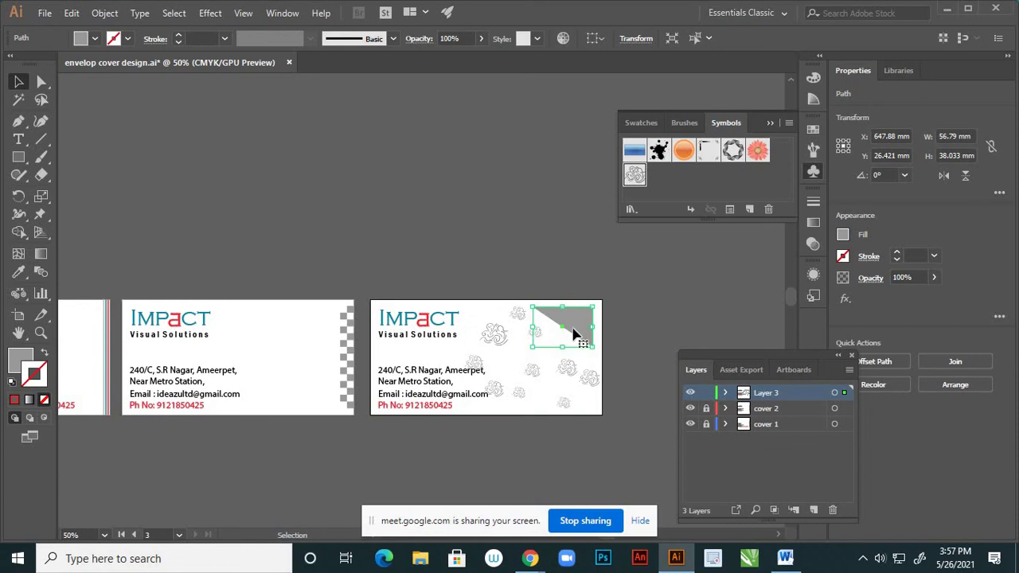
pyautogui.press('Delete')
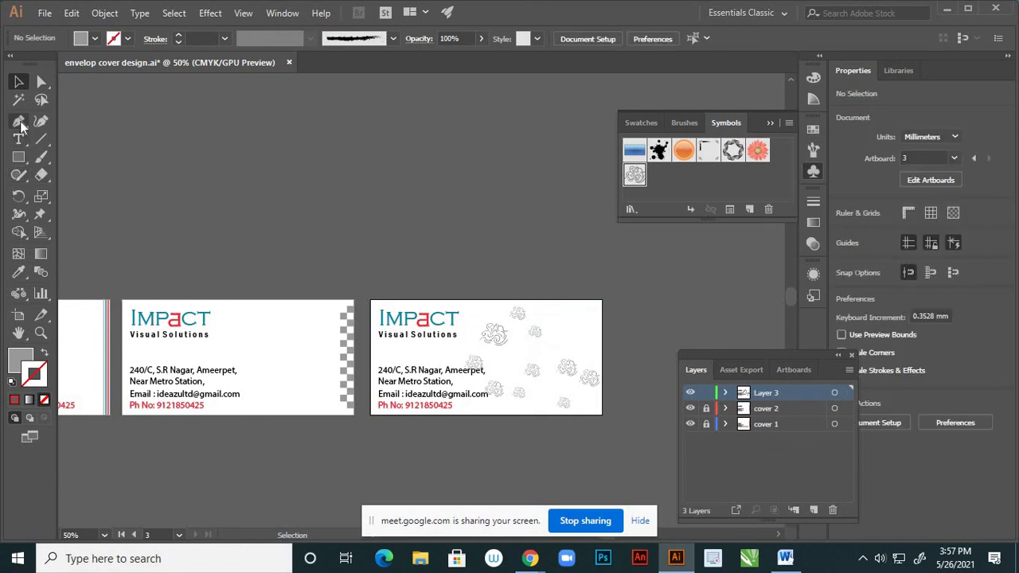
# - With the Pen tool, draw the straight top edge, about 33 mm, and side edge, about 28 mm, of a grey shape near the third cover's upper right corner
pyautogui.press('p')
pyautogui.scroll(1, 637, 355)
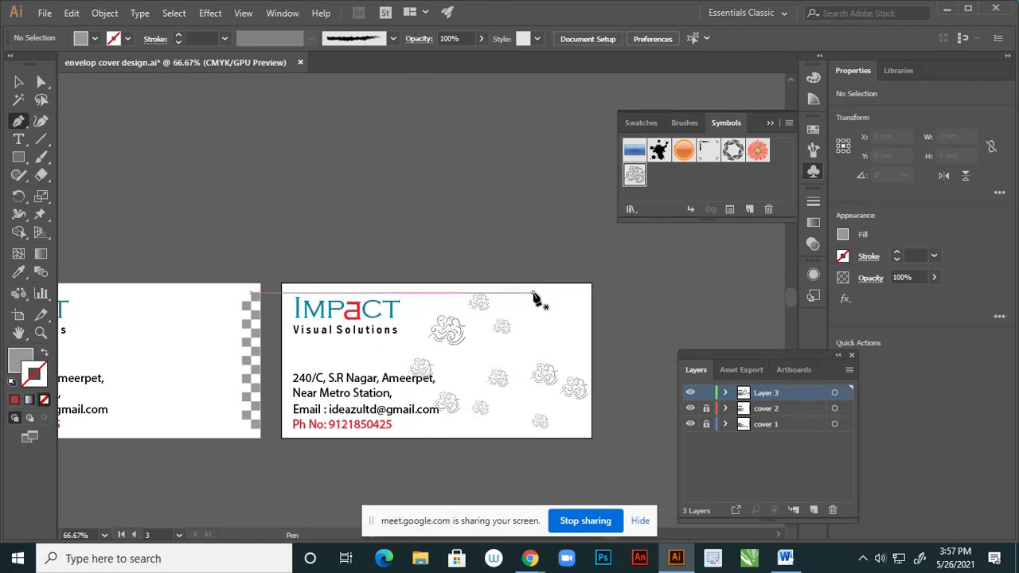
pyautogui.click(574, 292)
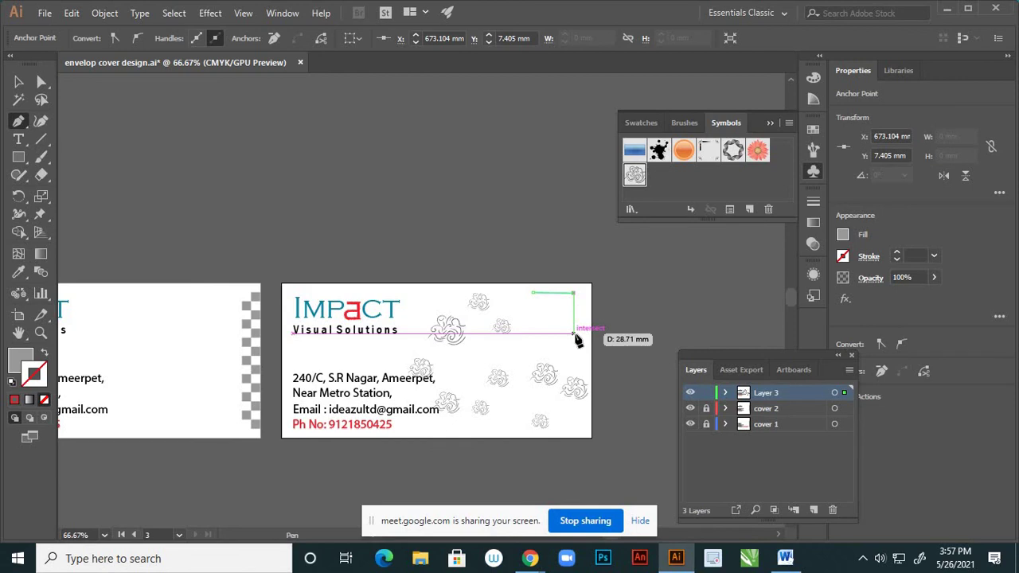
pyautogui.hotkey('ctrl', 'z')
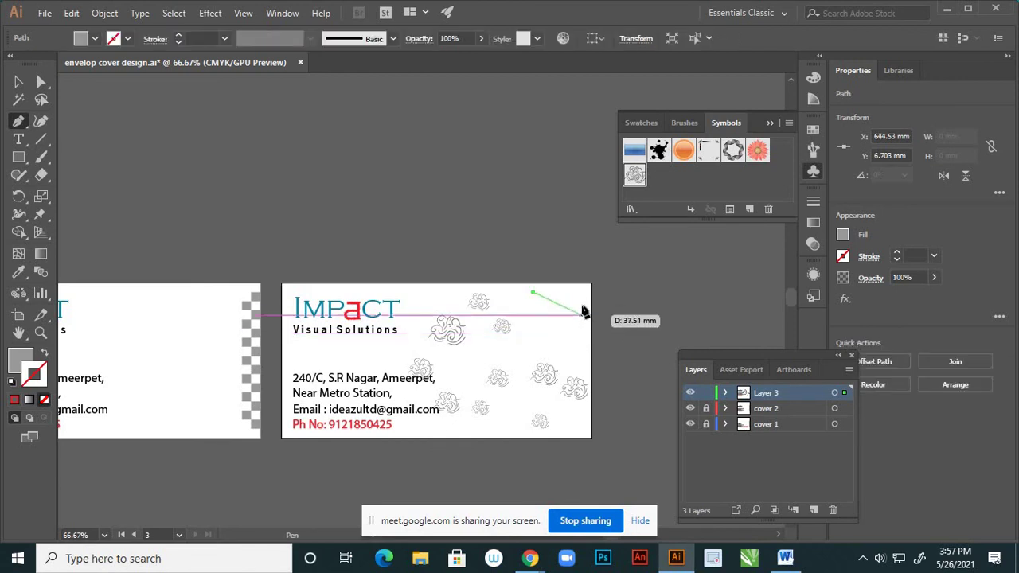
pyautogui.click(581, 293)
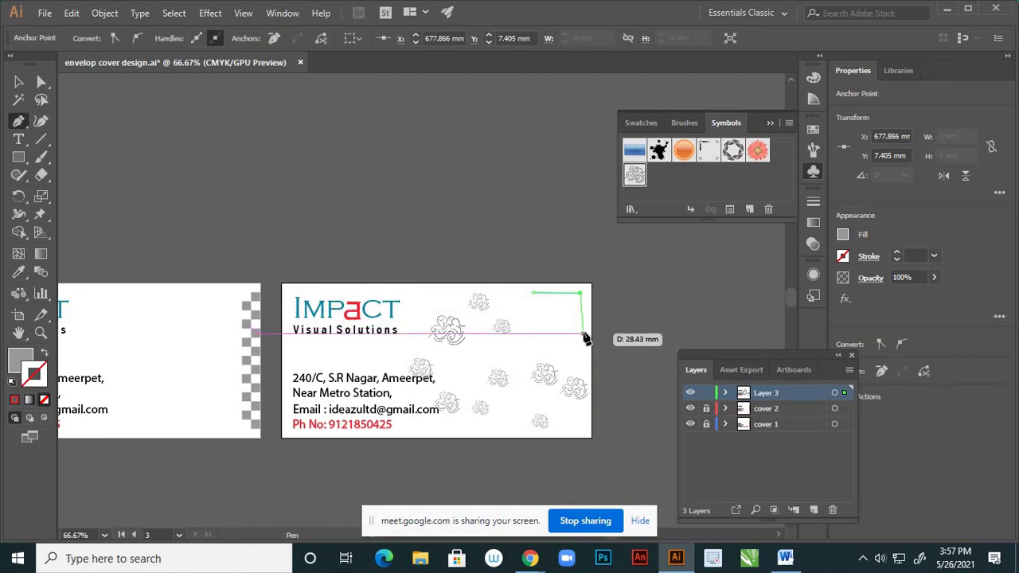
pyautogui.click(582, 333)
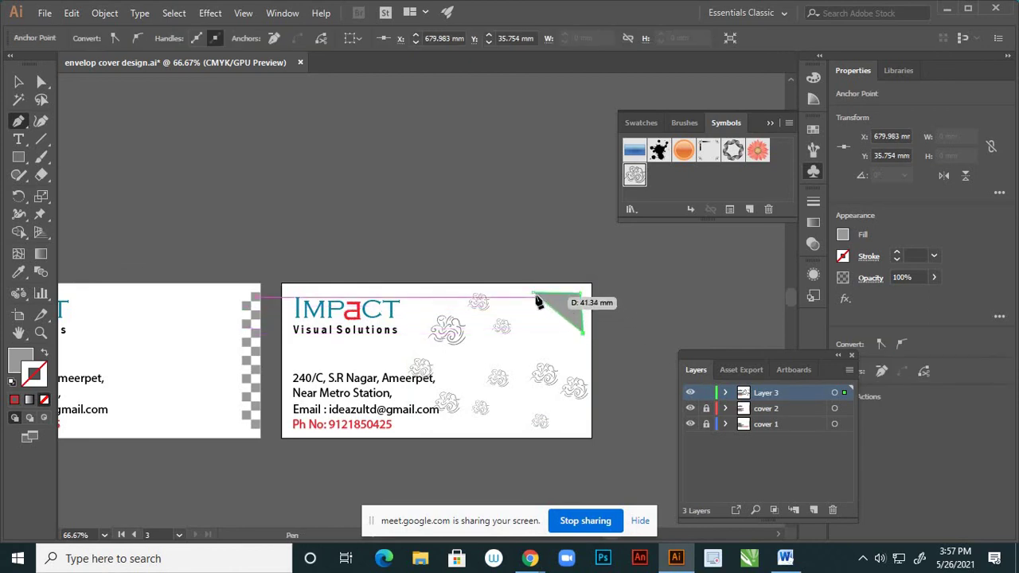
# - Close the grey path at its starting point with an inward-bowing curve between the two ends, and deselect it
pyautogui.scroll(2, 538, 300)
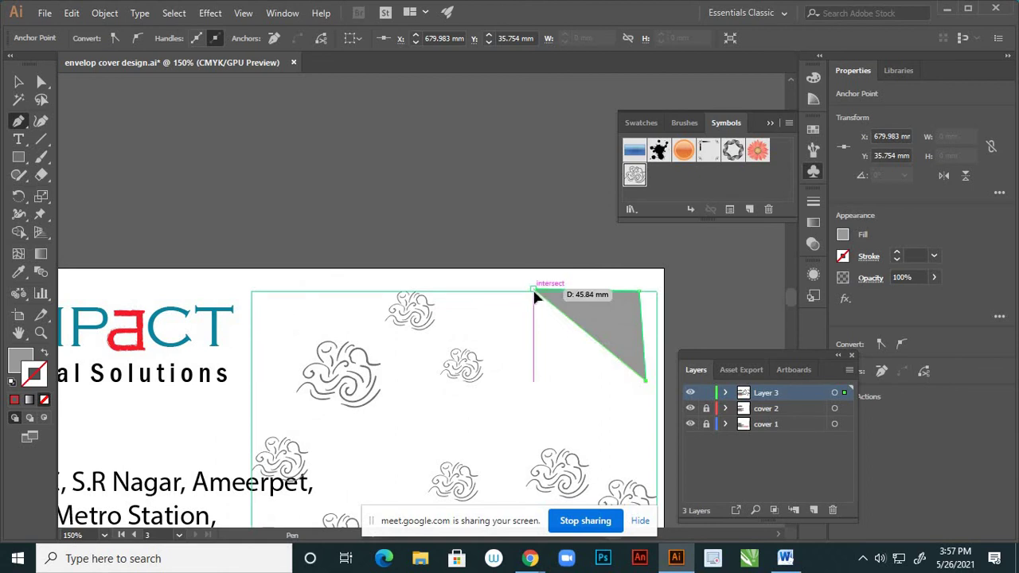
pyautogui.click(534, 292)
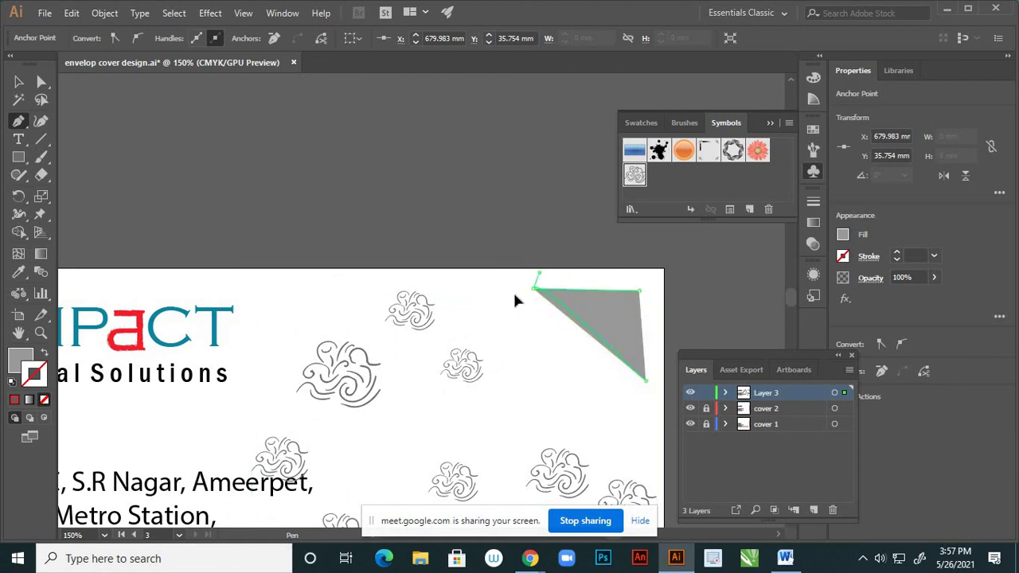
pyautogui.moveTo(515, 294); pyautogui.dragTo(494, 261)
pyautogui.moveTo(424, 283); pyautogui.dragTo(424, 282)
pyautogui.click(19, 81)
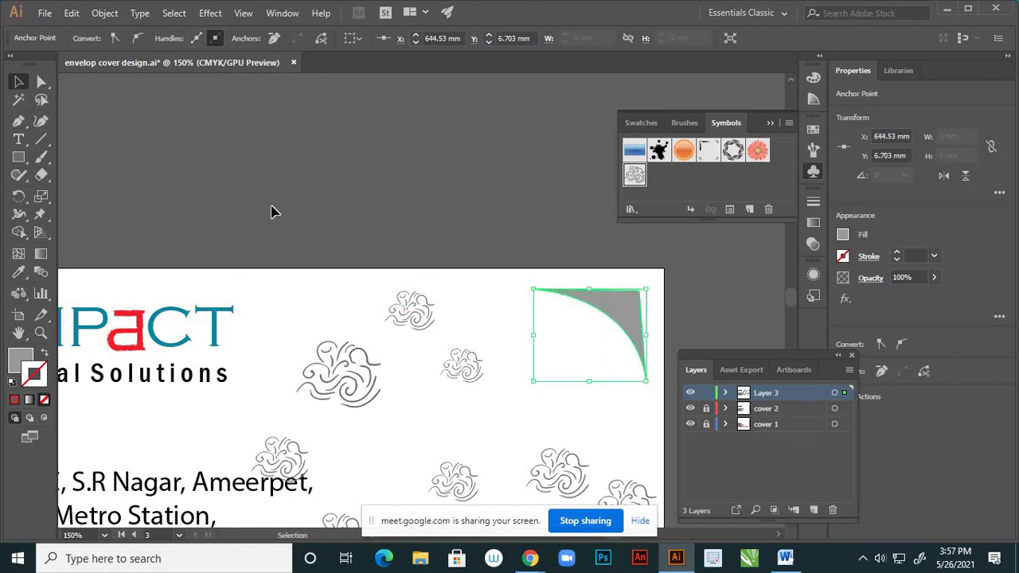
pyautogui.click(436, 296)
# - Move the grey shape's outer corner anchor point slightly outward so its side edge runs vertical, and deselect it
pyautogui.scroll(-4, 472, 293)
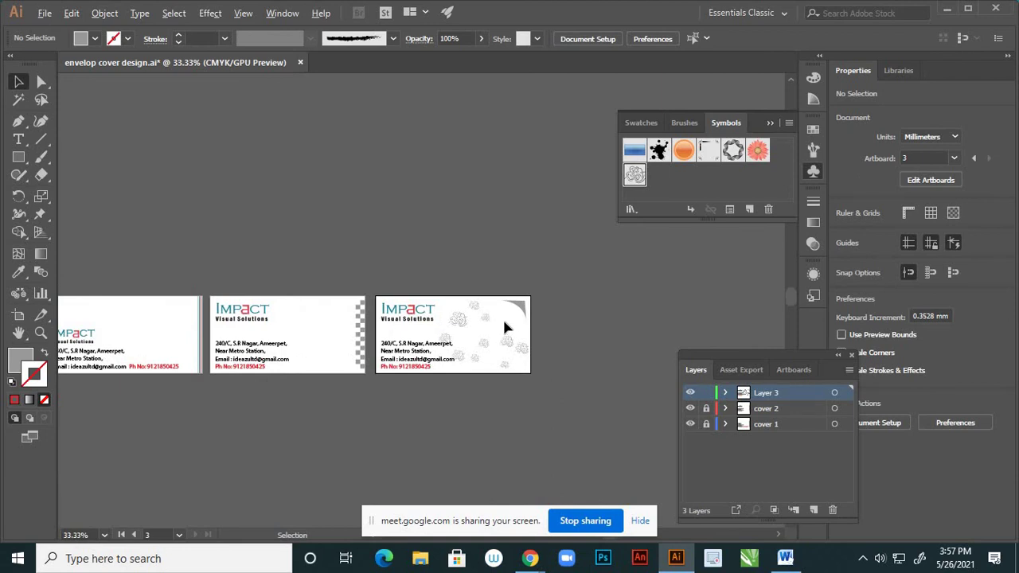
pyautogui.scroll(5, 514, 318)
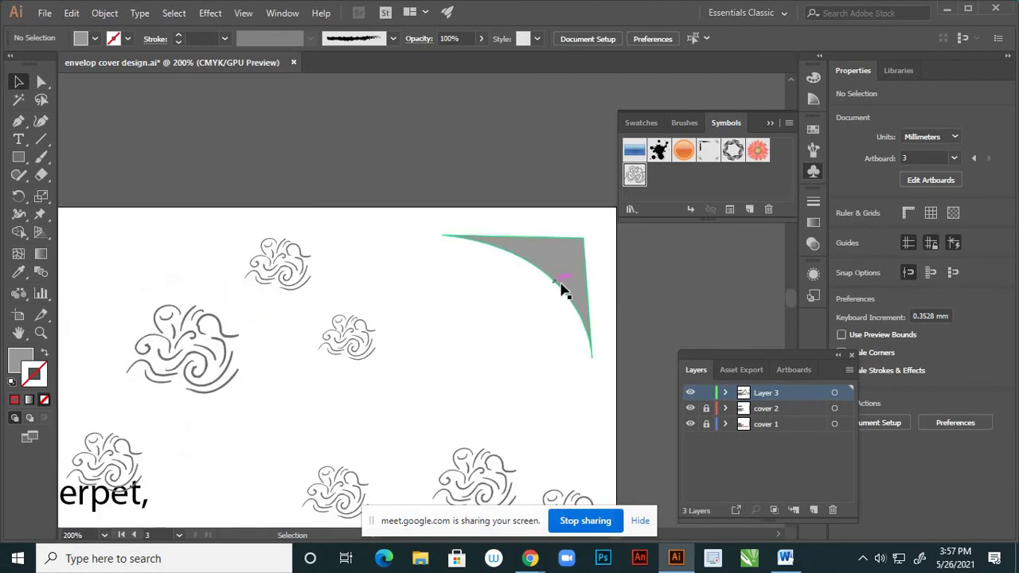
pyautogui.scroll(-3, 562, 306)
pyautogui.scroll(5, 569, 295)
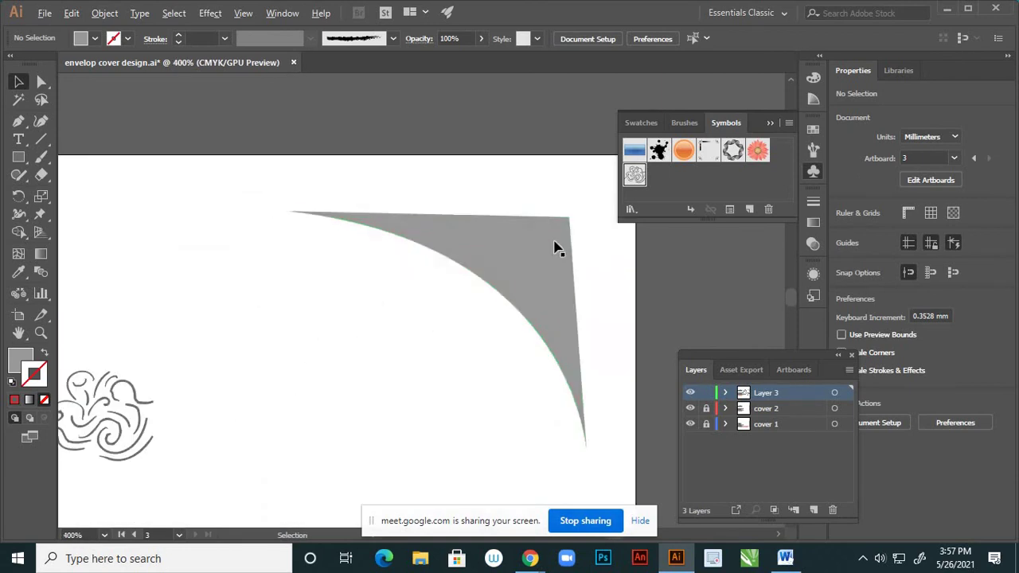
pyautogui.scroll(-3, 523, 270)
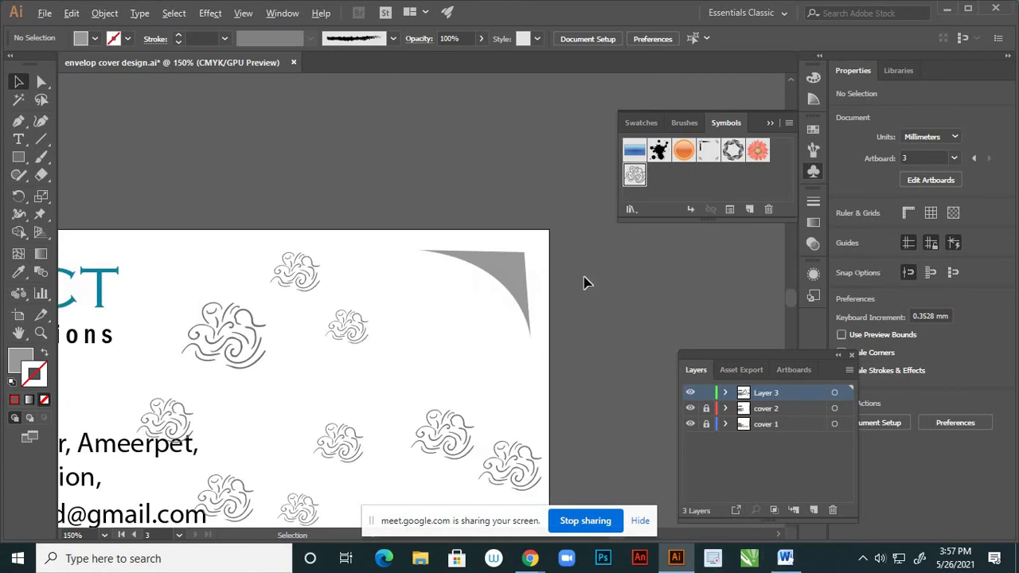
pyautogui.scroll(1, 584, 283)
pyautogui.click(41, 81)
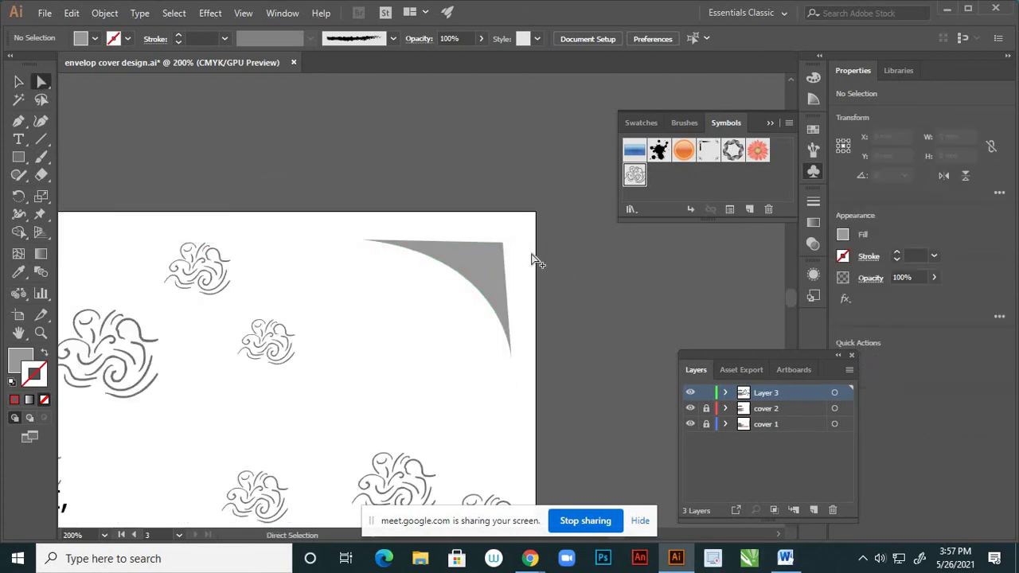
pyautogui.scroll(2, 537, 261)
pyautogui.click(477, 234)
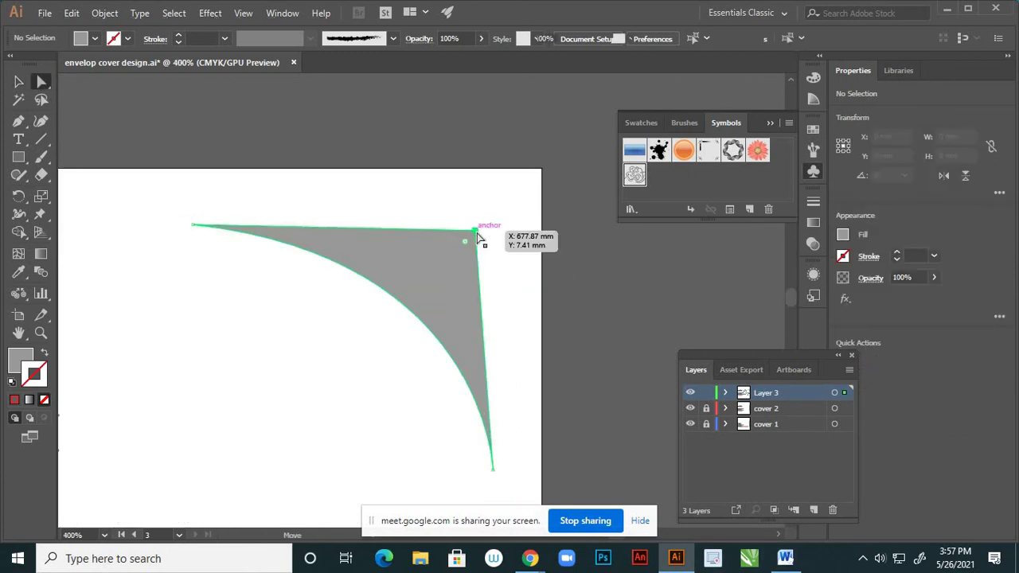
pyautogui.moveTo(478, 233); pyautogui.dragTo(496, 236)
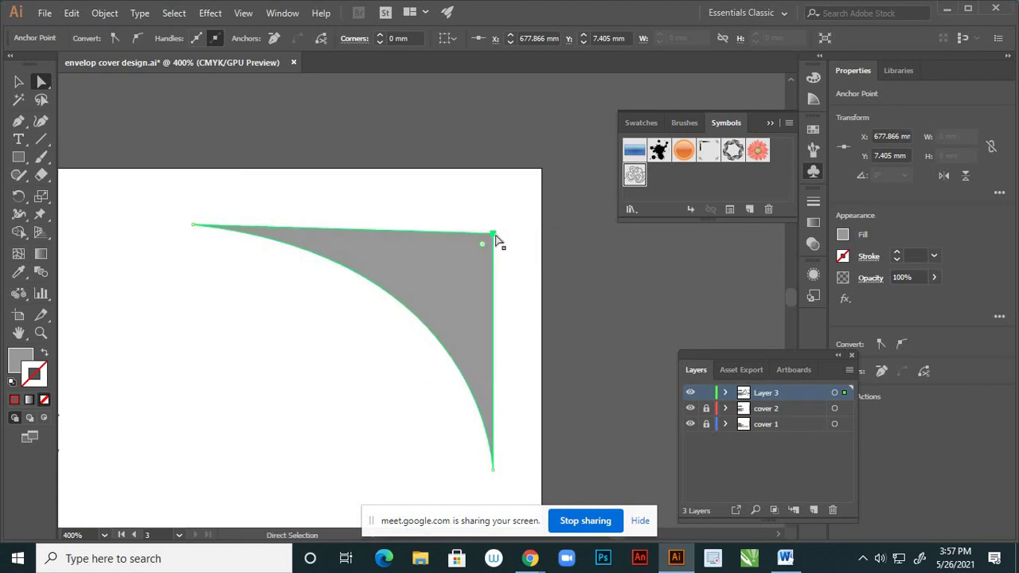
pyautogui.click(517, 287)
# - Check the finished covers together and save the document
pyautogui.scroll(-3, 532, 289)
pyautogui.scroll(-3, 535, 291)
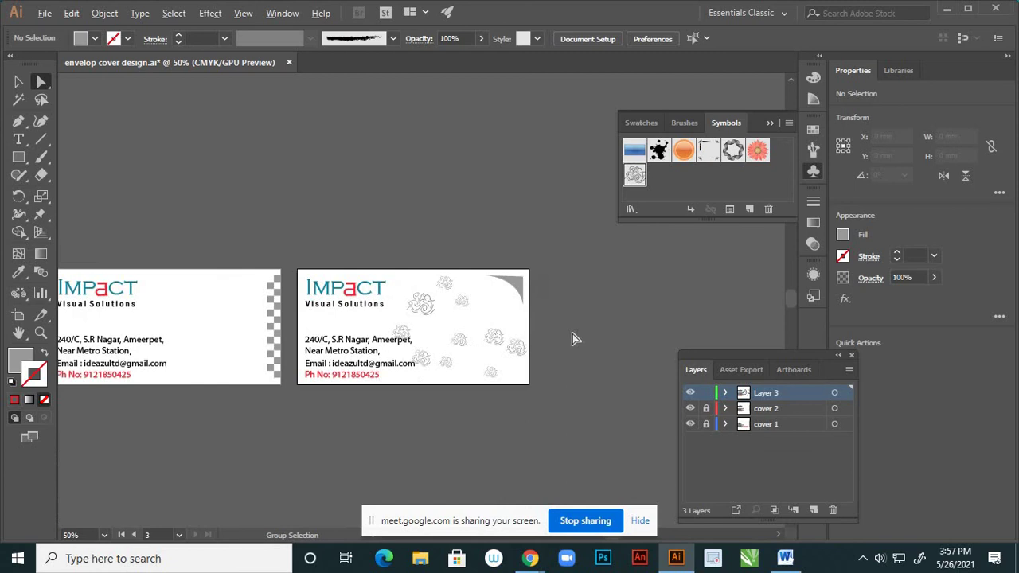
pyautogui.click(19, 81)
pyautogui.scroll(-2, 525, 252)
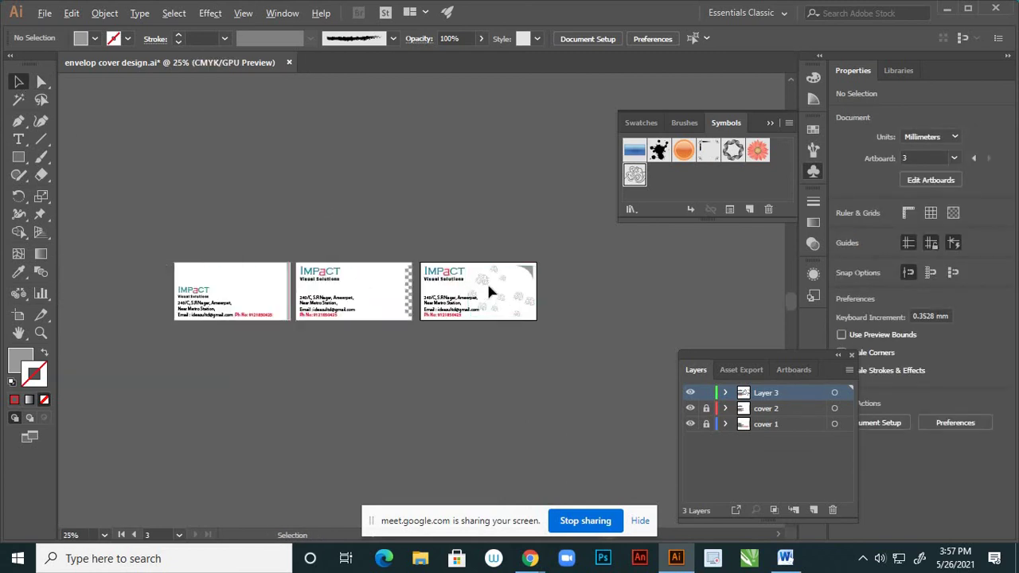
pyautogui.scroll(2, 486, 281)
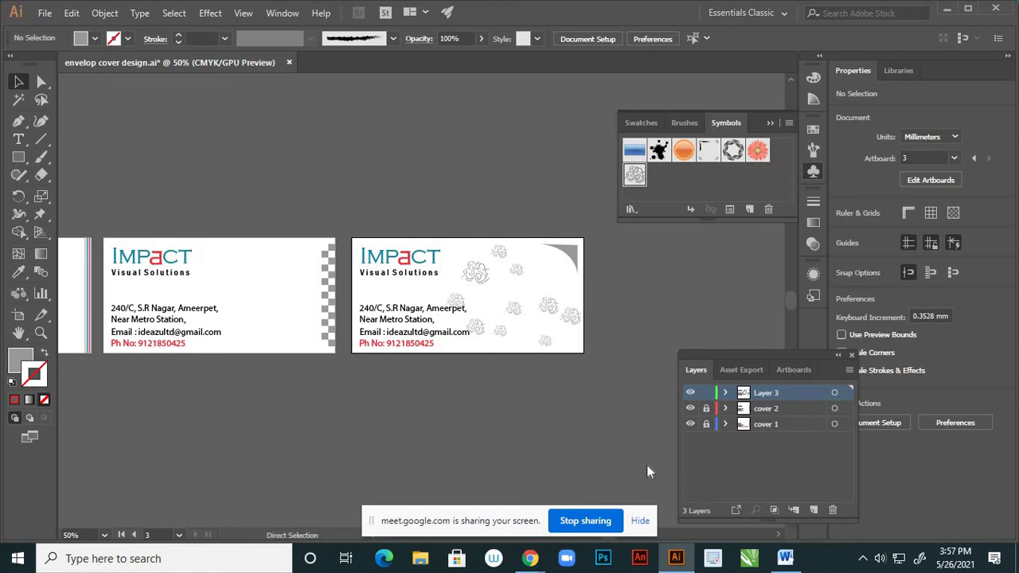
pyautogui.hotkey('ctrl', 's')
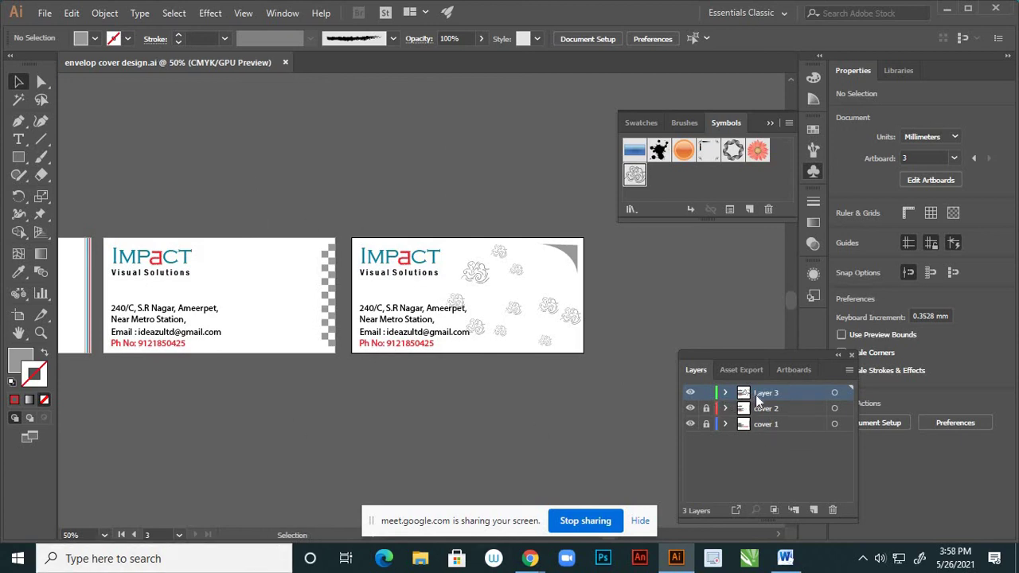
# - Rename Layer 3 as "3" and collapse the layer list
pyautogui.doubleClick(757, 393)
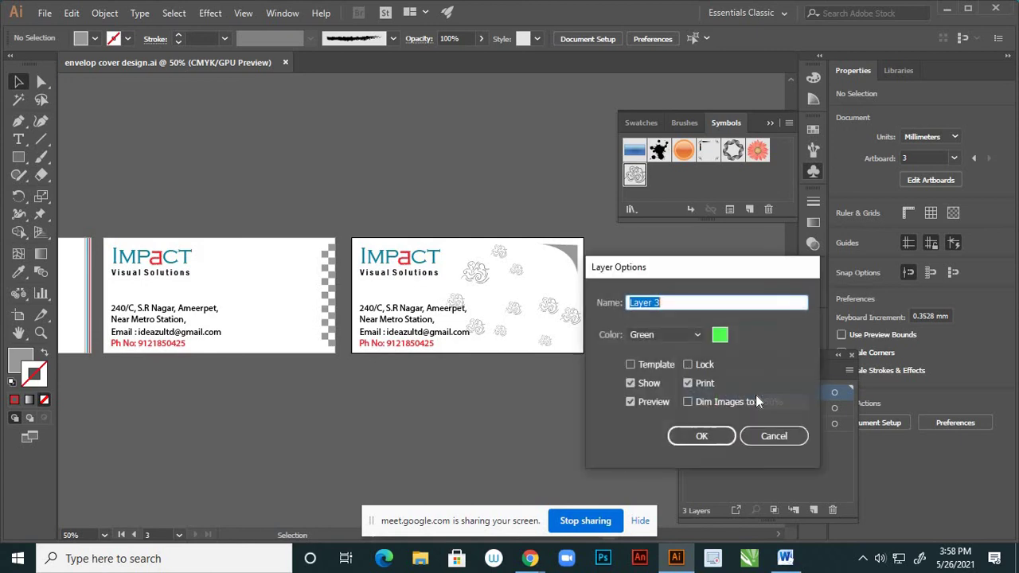
pyautogui.click(769, 438)
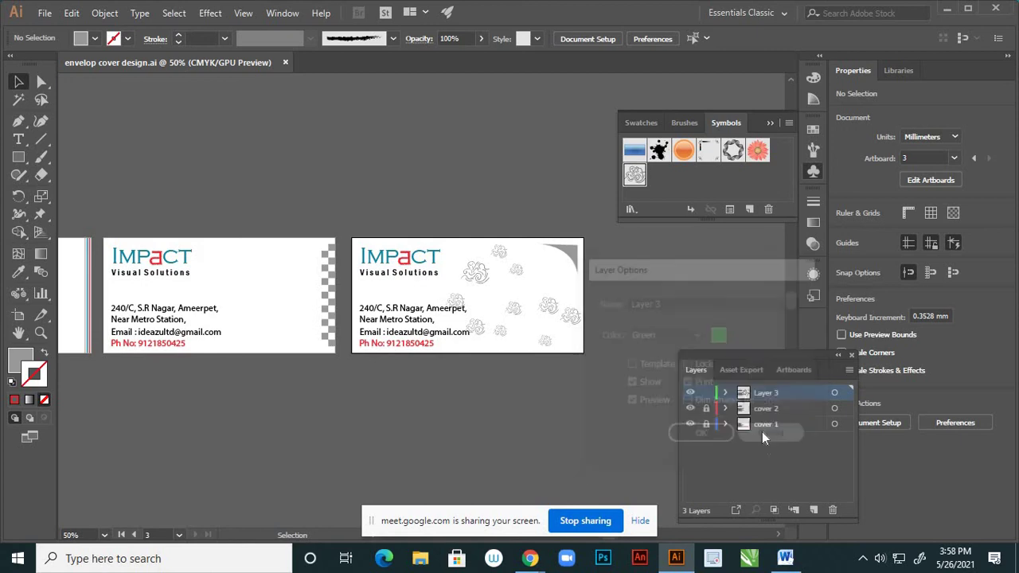
pyautogui.doubleClick(760, 394)
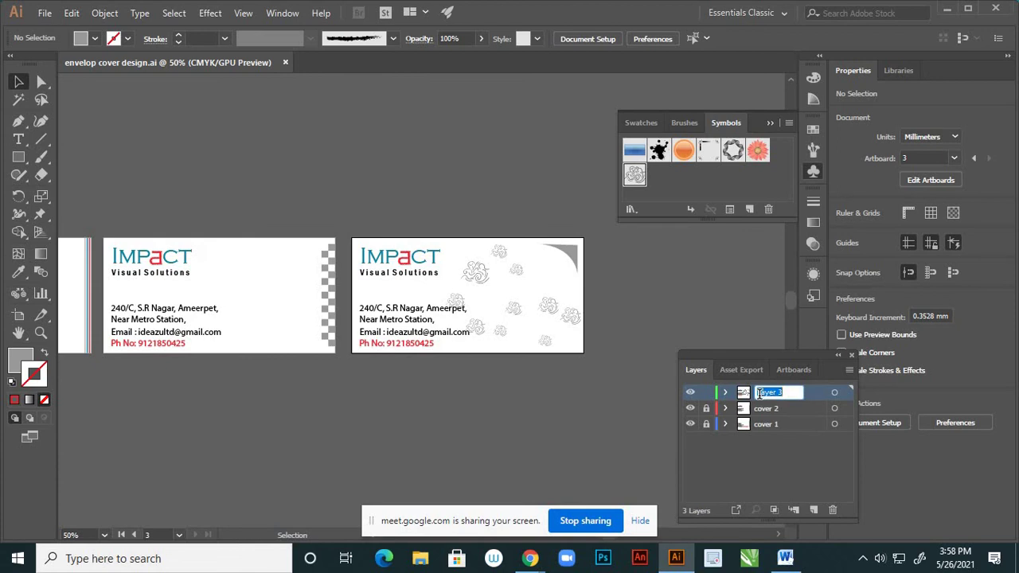
pyautogui.write('3')
pyautogui.click(721, 477)
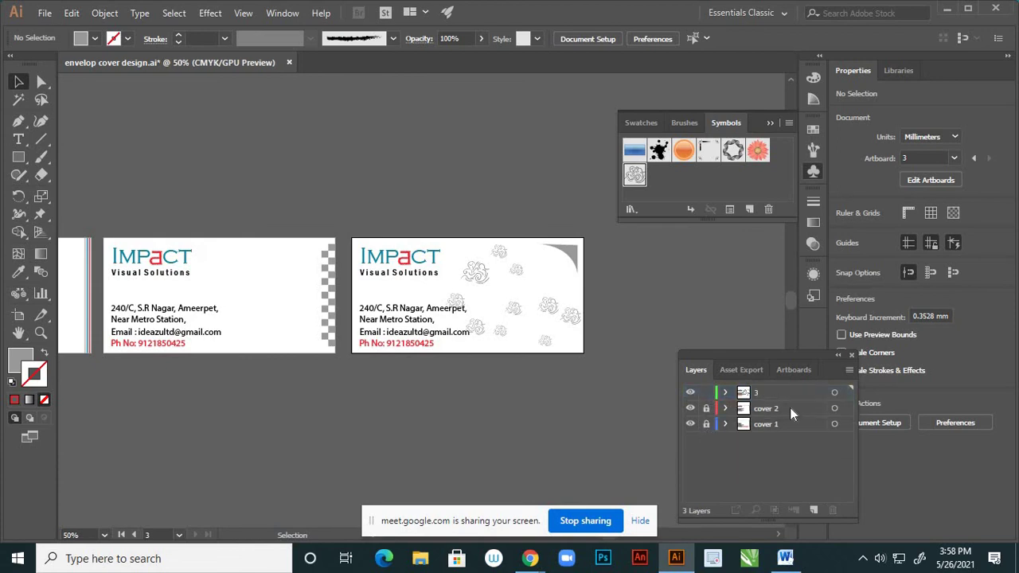
pyautogui.click(839, 356)
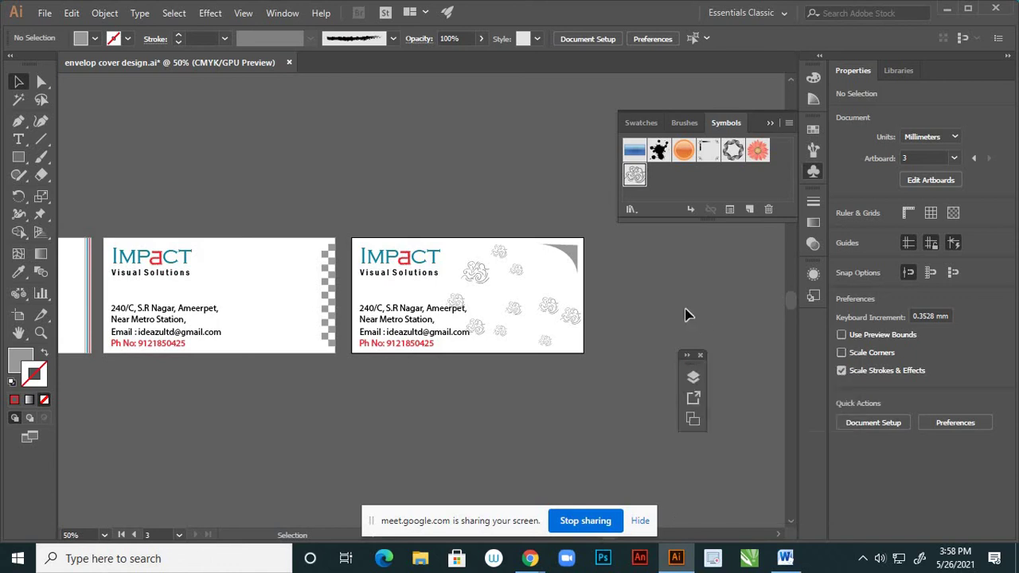
pyautogui.scroll(-3, 626, 307)
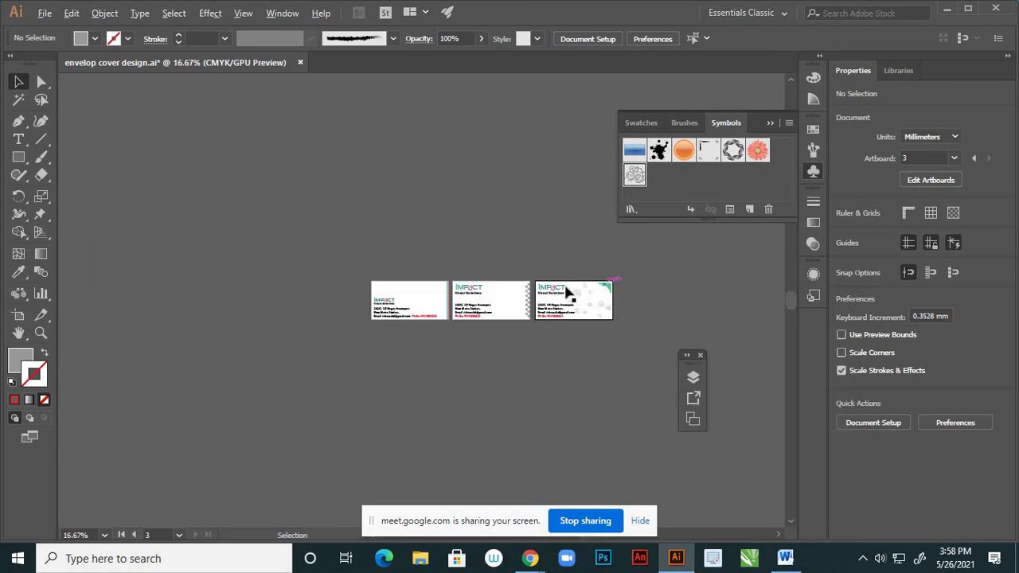
pyautogui.scroll(2, 637, 318)
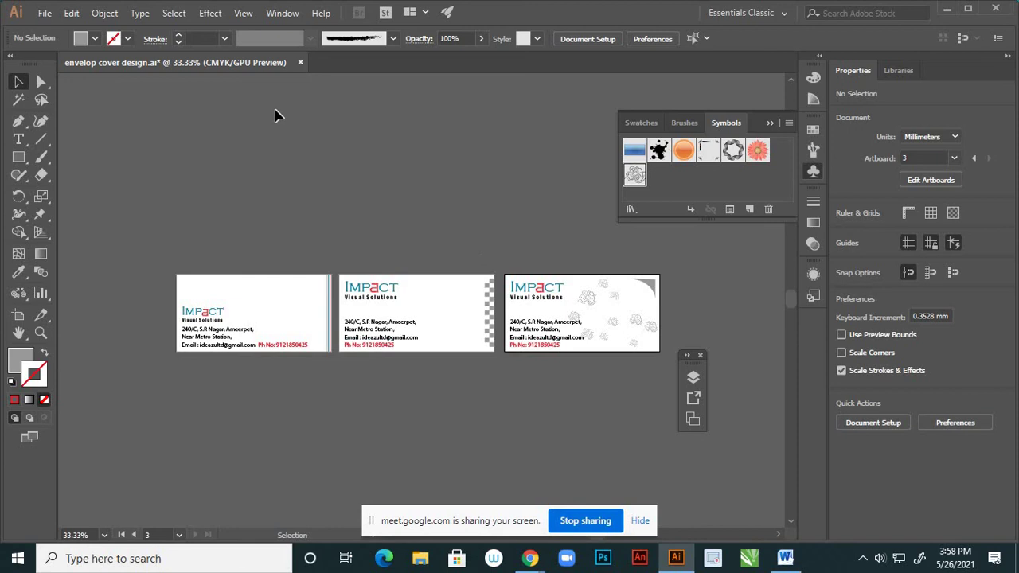
pyautogui.keyDown('alt'); pyautogui.scroll(-1, 568, 311); pyautogui.keyUp('alt')
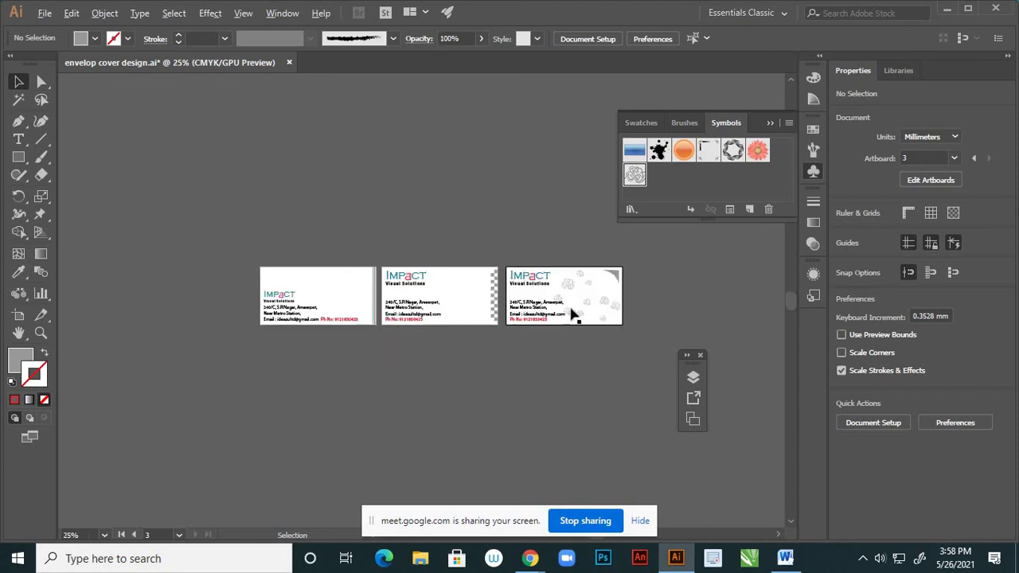
pyautogui.keyDown('alt'); pyautogui.scroll(1, 605, 298); pyautogui.keyUp('alt')
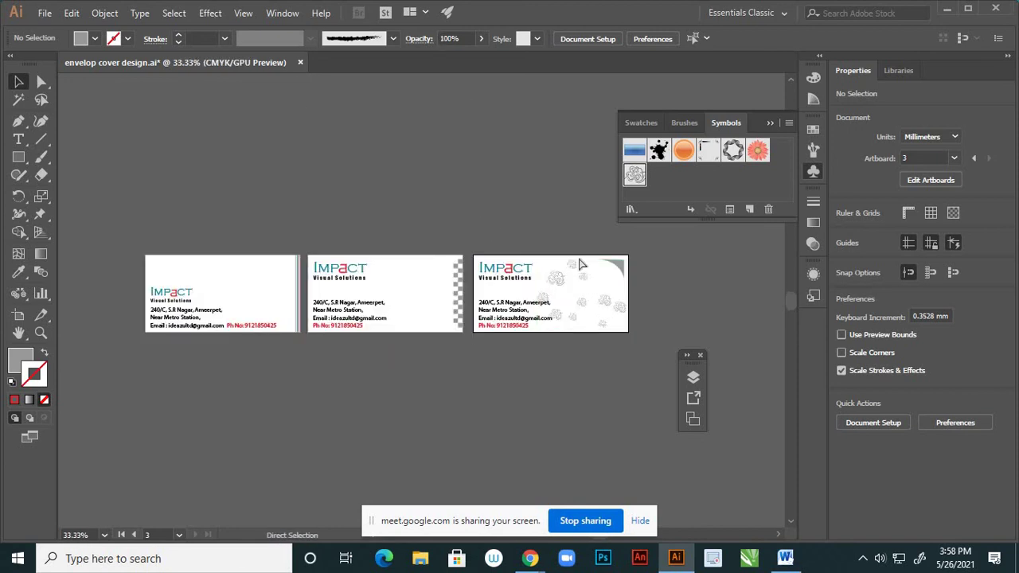
# - Save the document and export all artboards as separate JPEG files named "envelop cover design" to the Desktop
pyautogui.hotkey('ctrl', 's')
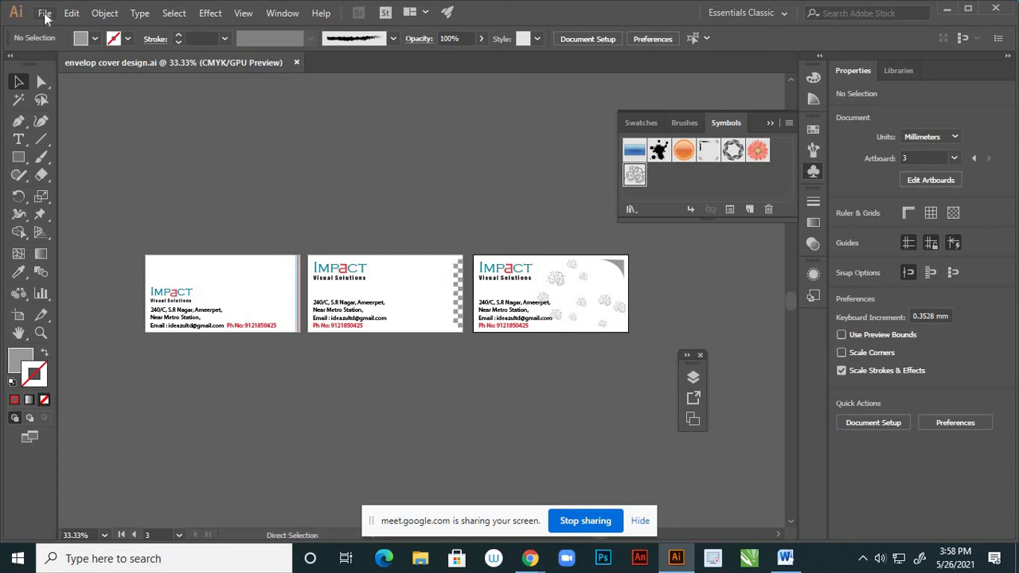
pyautogui.click(45, 14)
pyautogui.moveTo(253, 278)
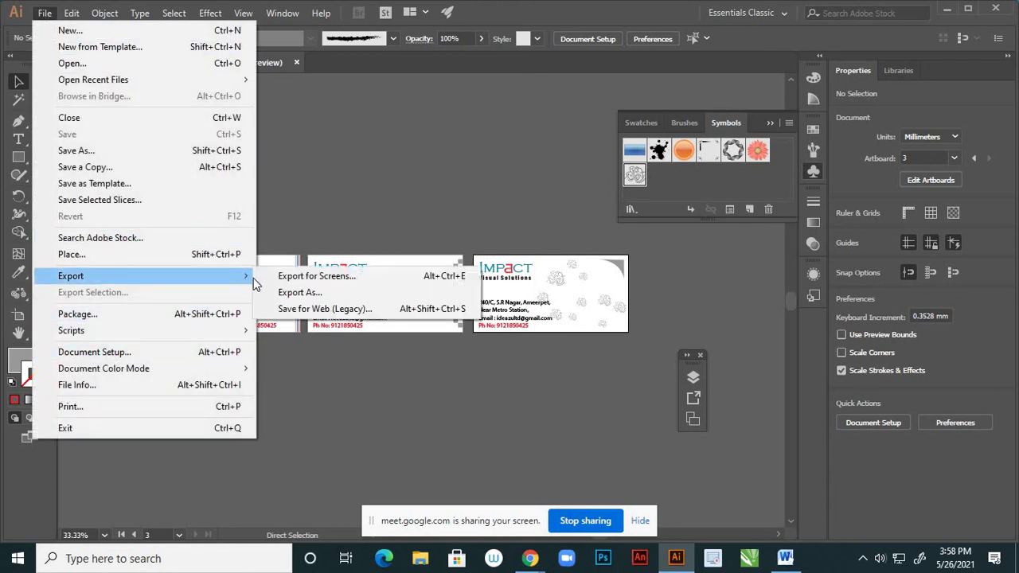
pyautogui.click(288, 290)
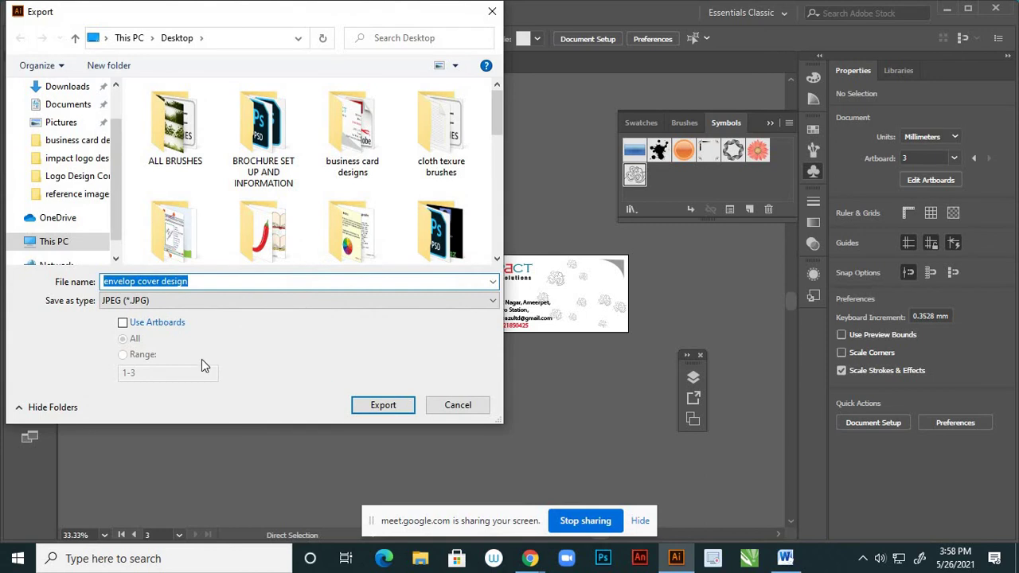
pyautogui.click(123, 322)
pyautogui.click(384, 409)
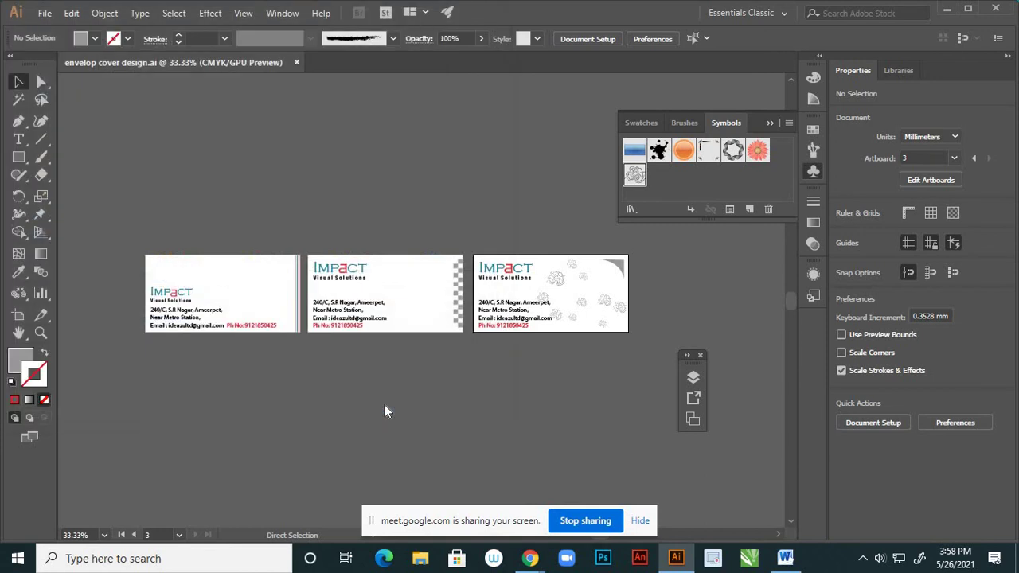
pyautogui.click(521, 430)
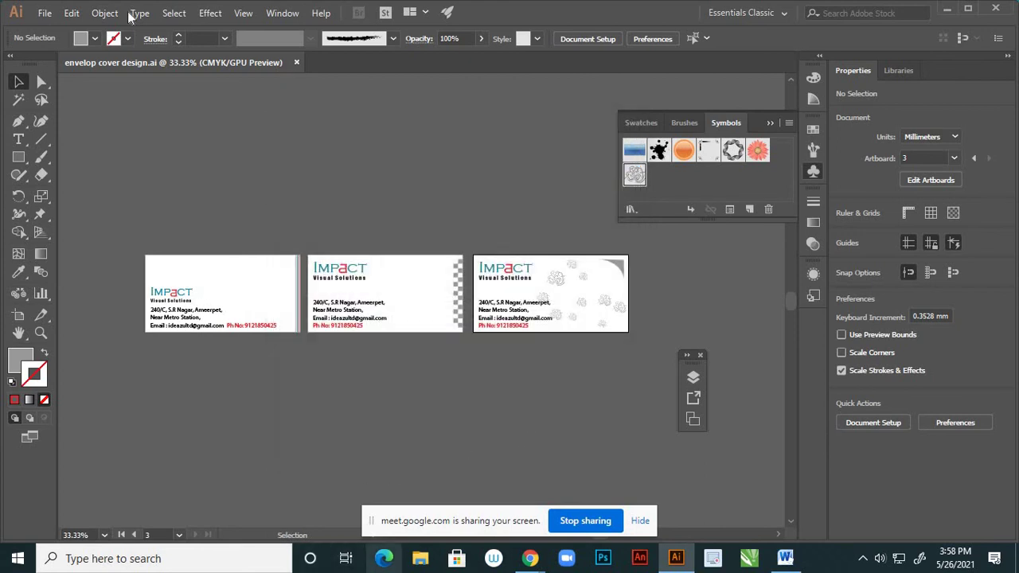
# - Save all artboards to the Desktop as the Adobe PDF "envelop cover design" with All Printer's Marks enabled
pyautogui.click(46, 16)
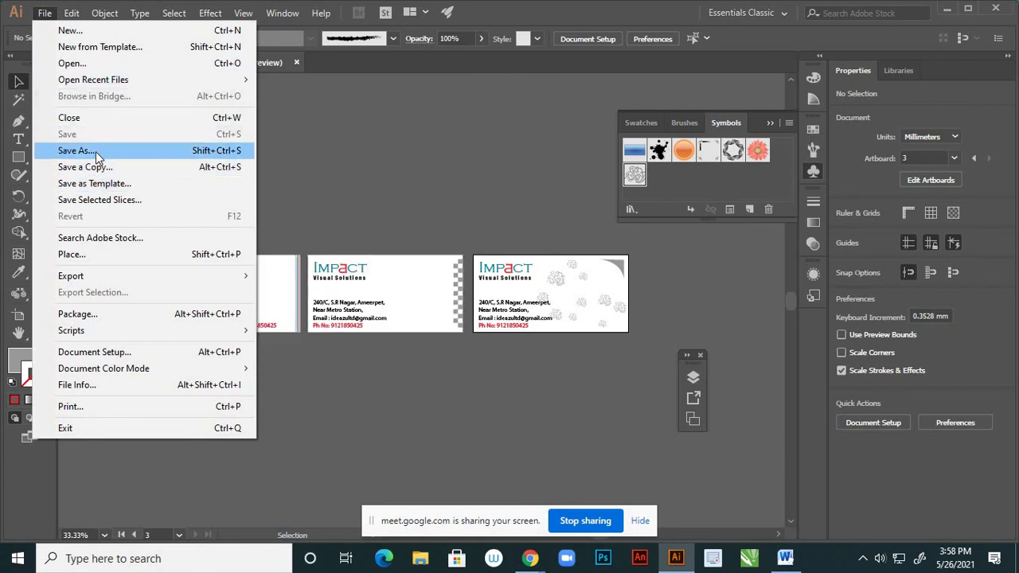
pyautogui.click(96, 152)
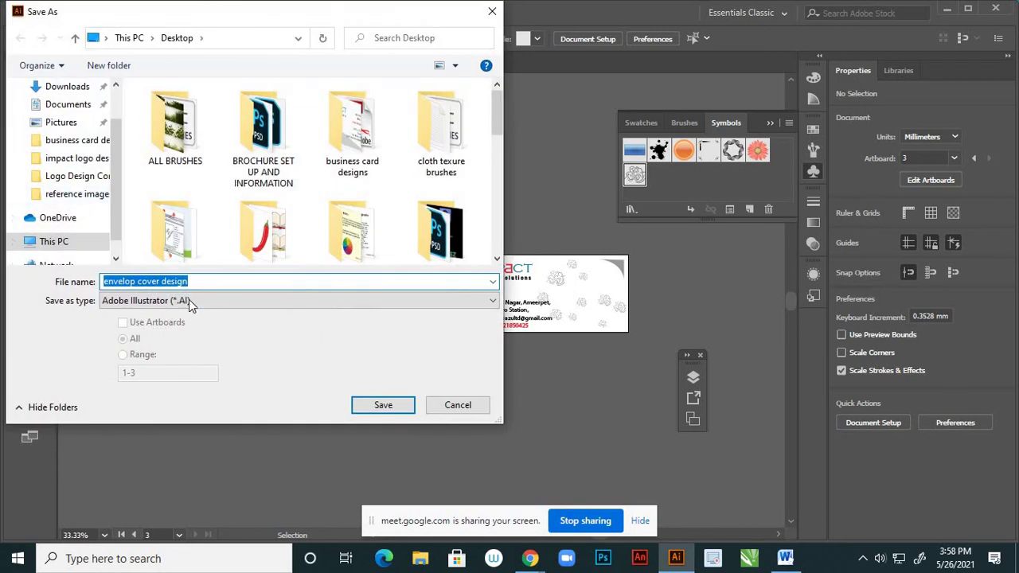
pyautogui.click(189, 300)
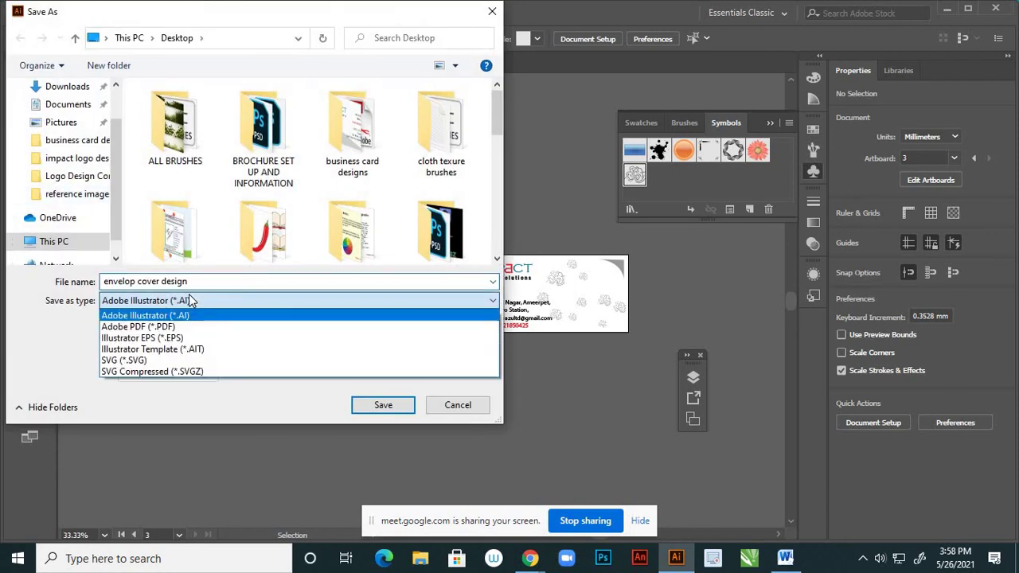
pyautogui.click(156, 326)
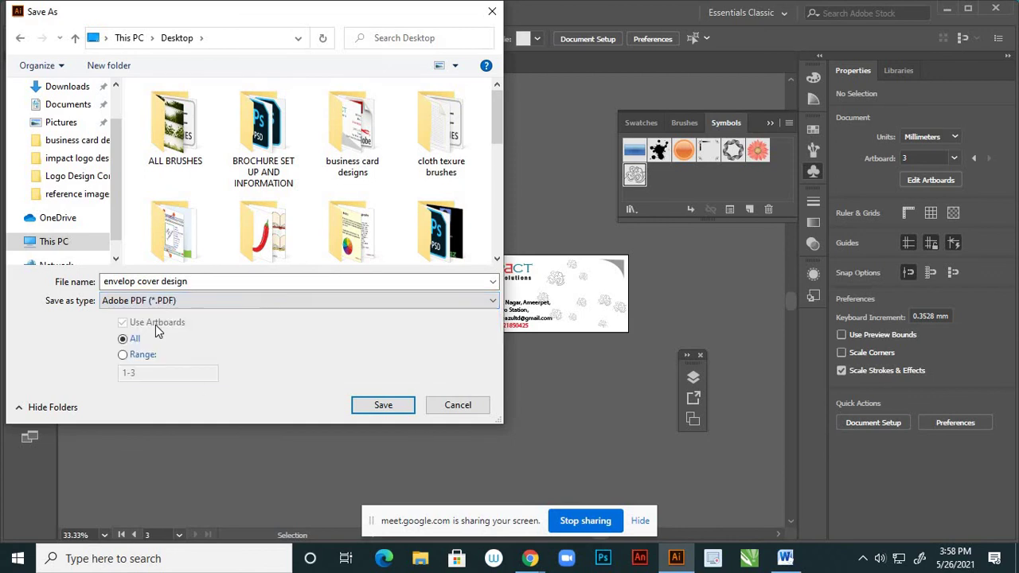
pyautogui.click(375, 407)
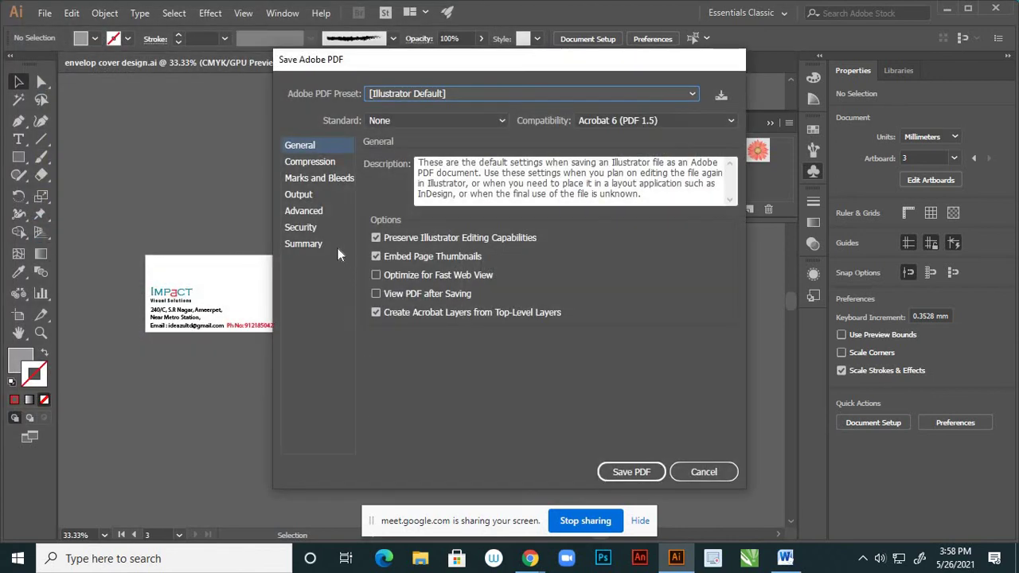
pyautogui.click(327, 178)
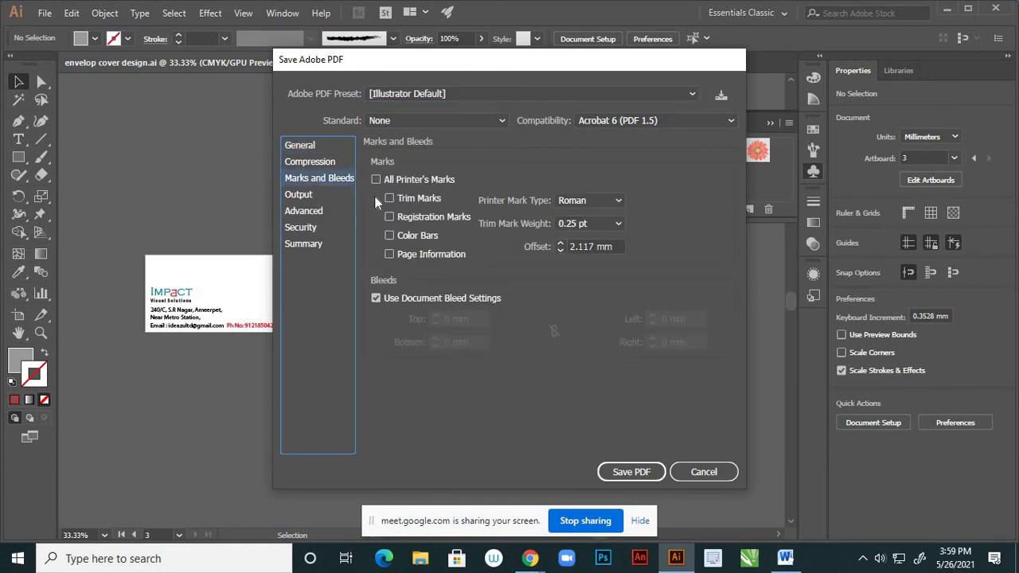
pyautogui.click(375, 180)
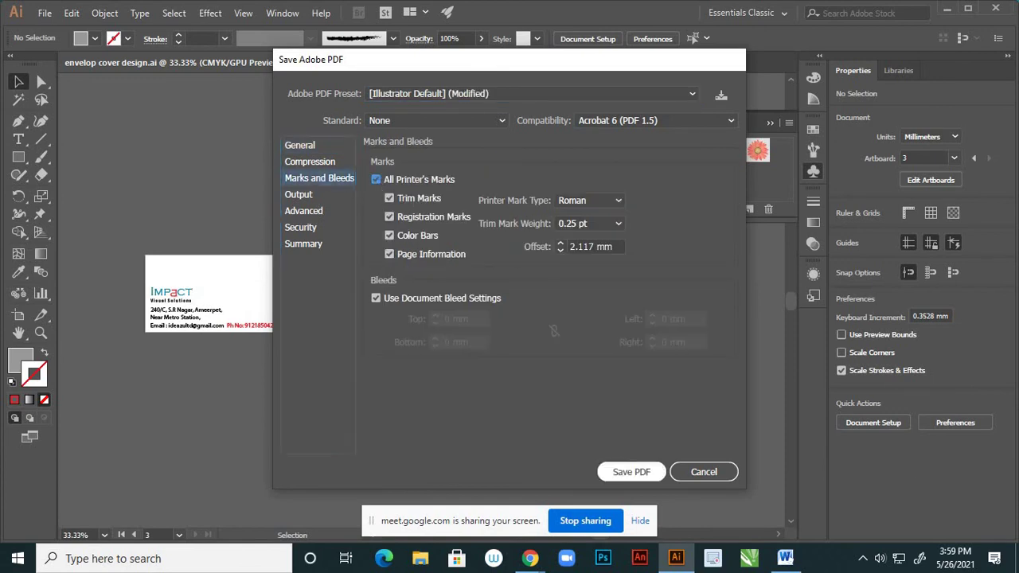
pyautogui.click(644, 474)
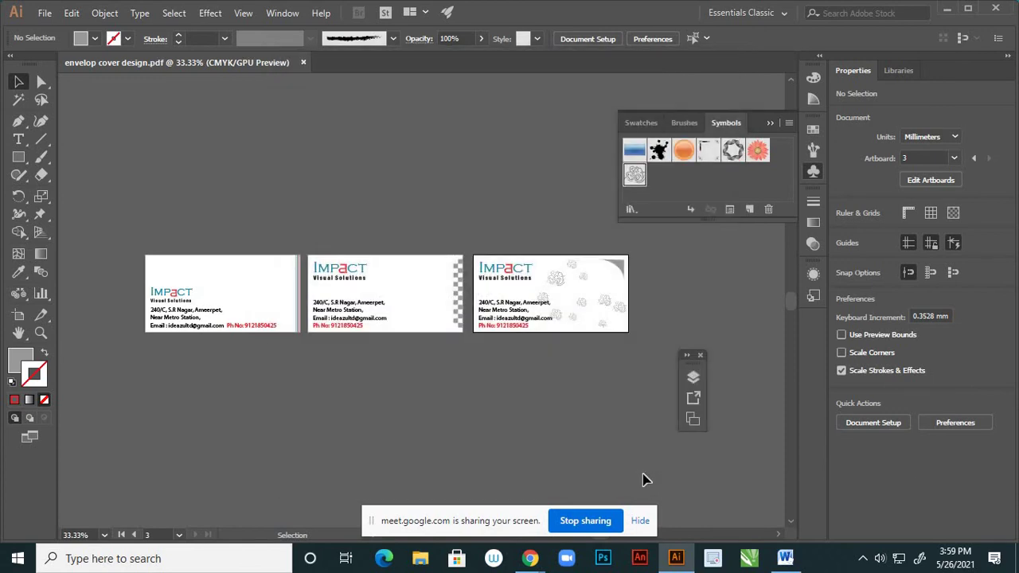
# - Switch to the Windows desktop and create a new folder named "envelop cover design"
pyautogui.click(949, 11)
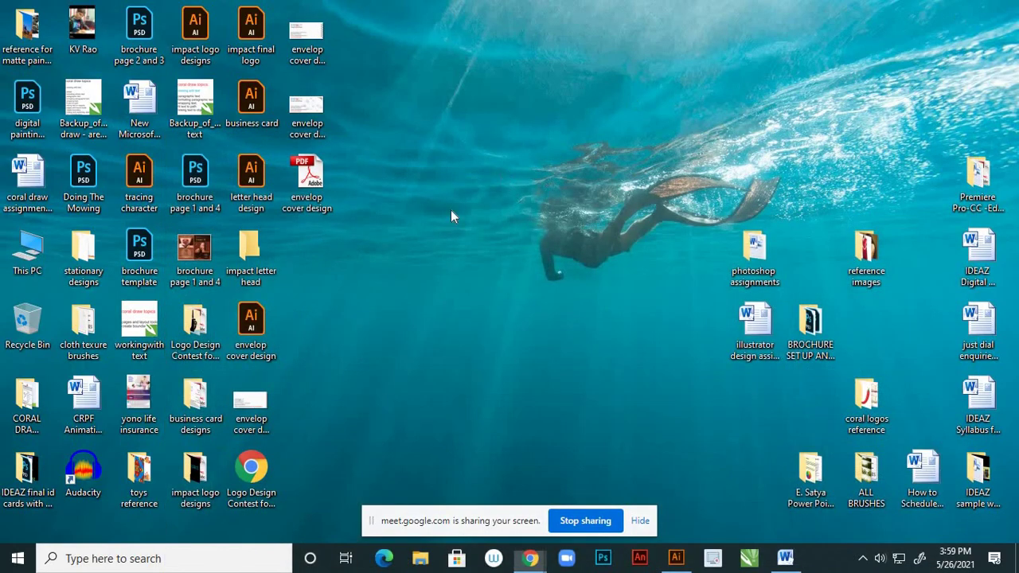
pyautogui.rightClick(367, 254)
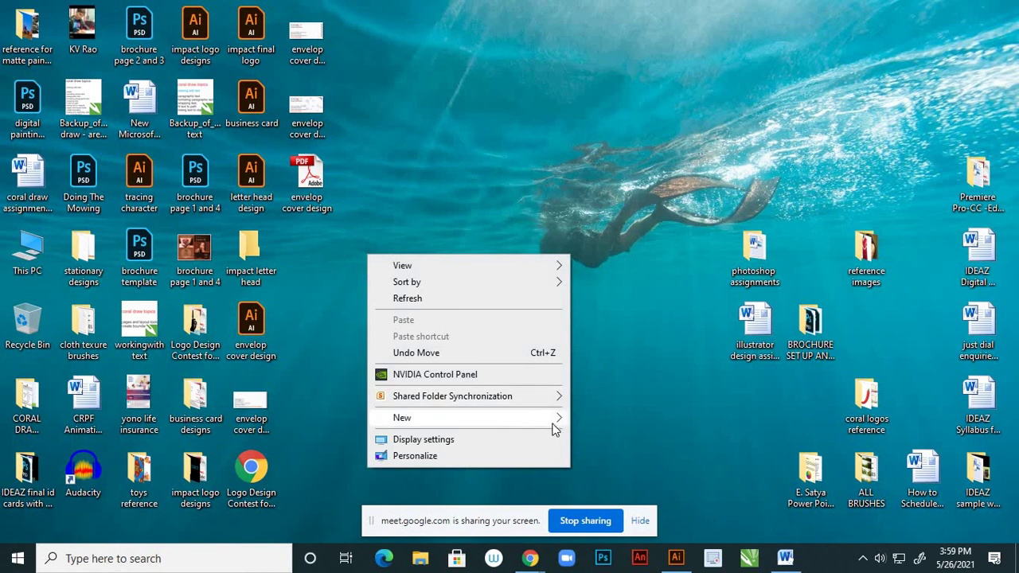
pyautogui.moveTo(558, 420)
pyautogui.click(611, 219)
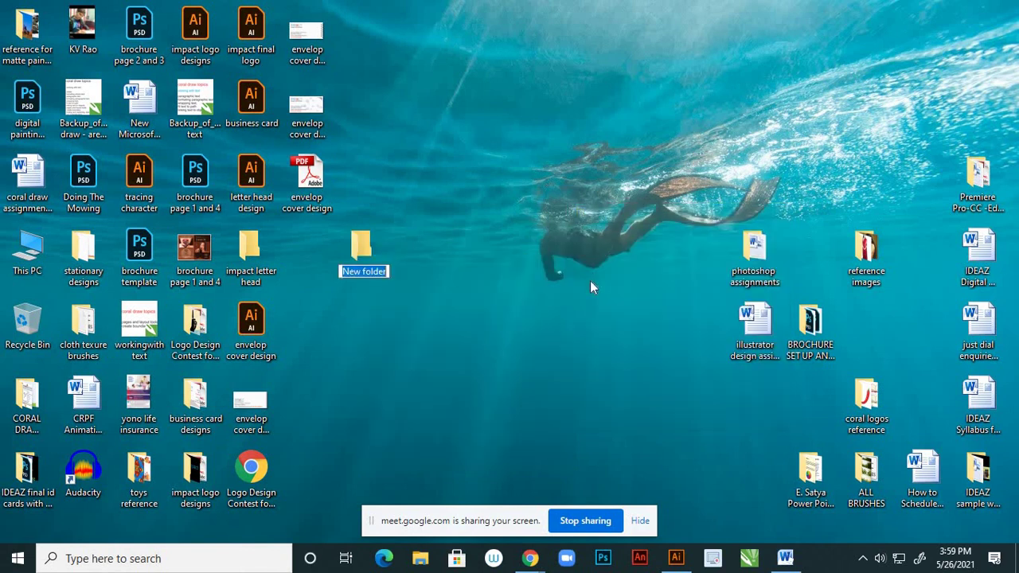
pyautogui.write('en')
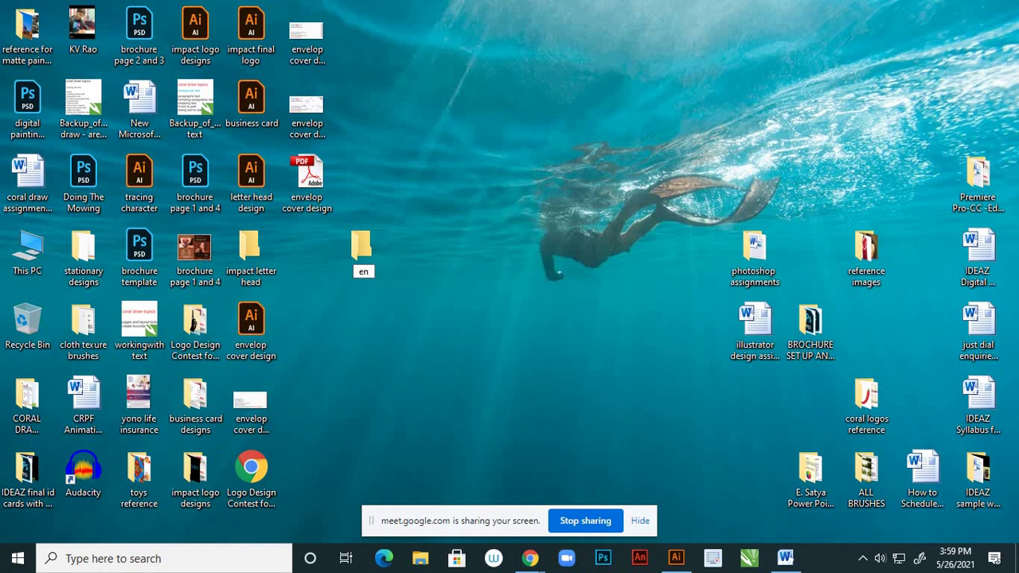
pyautogui.write('velop cover')
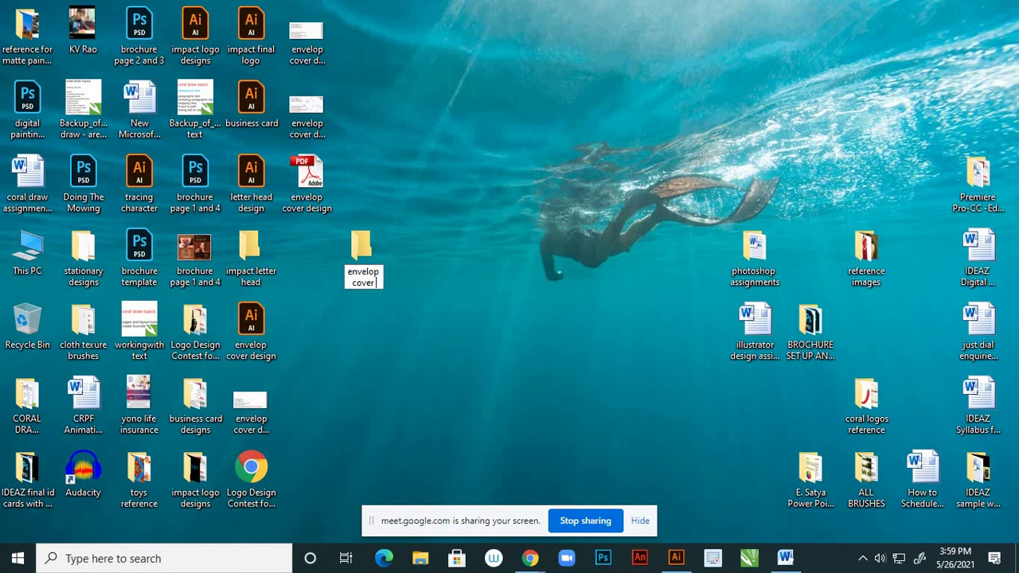
pyautogui.write(' design')
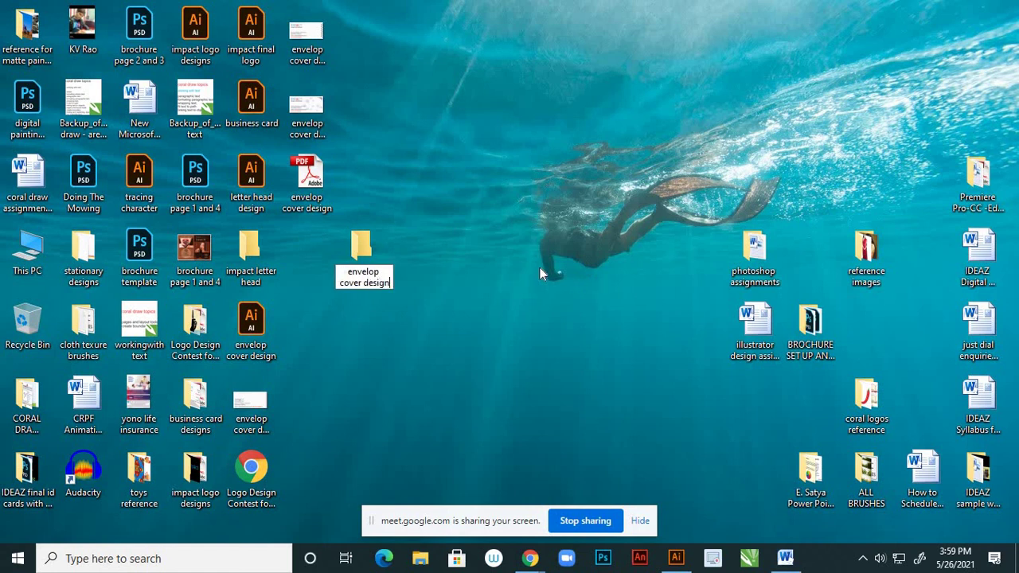
pyautogui.press('Return')
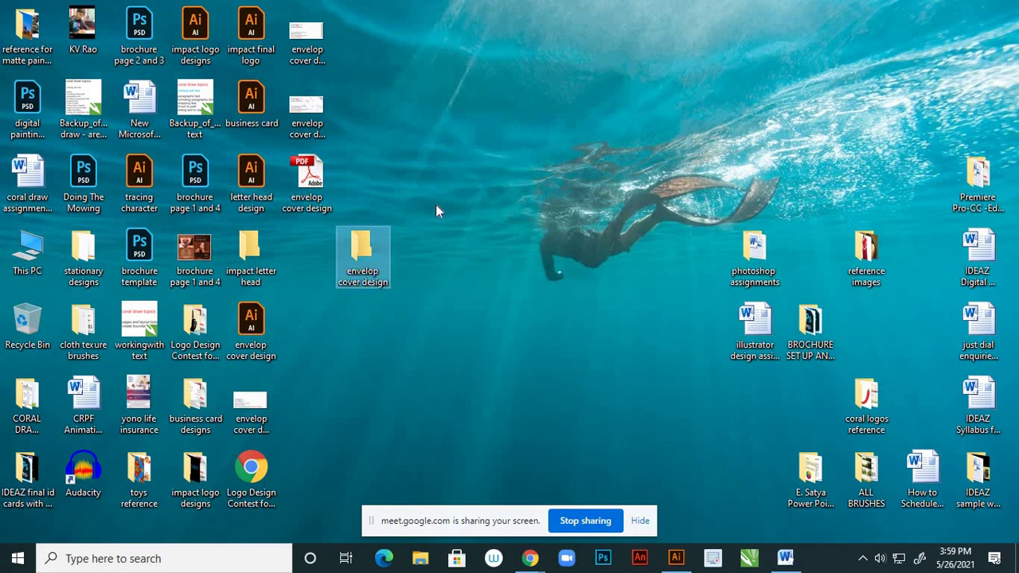
# - Move the envelope cover PDF and the three exported JPEGs from the desktop into the "envelop cover design" folder
pyautogui.moveTo(341, 26); pyautogui.dragTo(305, 195)
pyautogui.moveTo(307, 183); pyautogui.dragTo(363, 263)
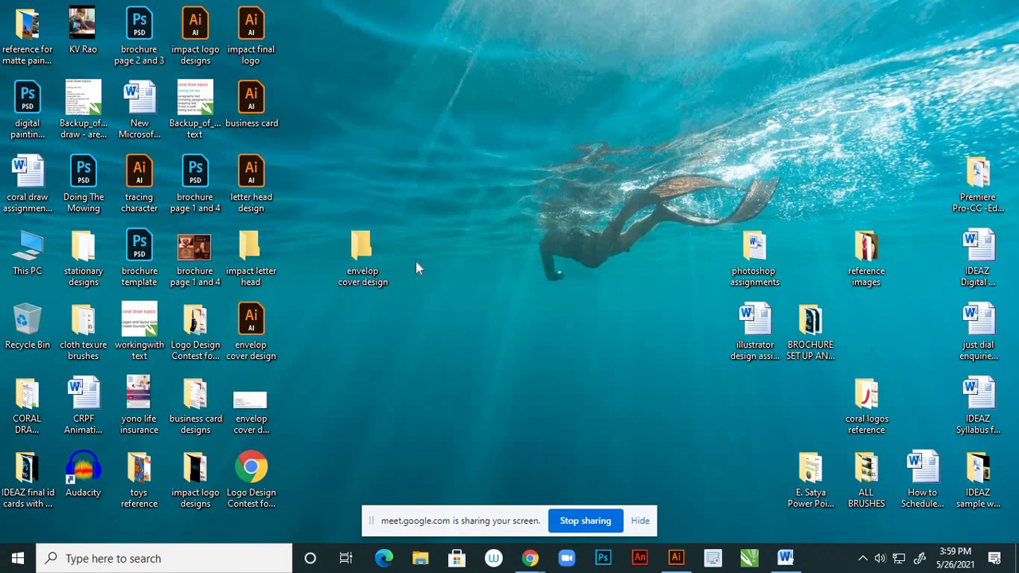
pyautogui.doubleClick(371, 258)
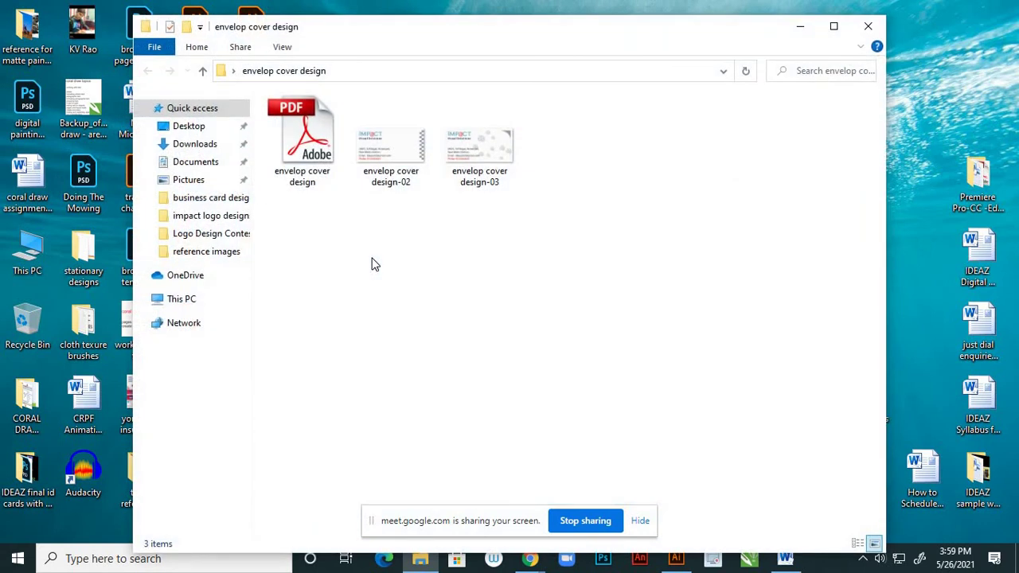
pyautogui.click(800, 30)
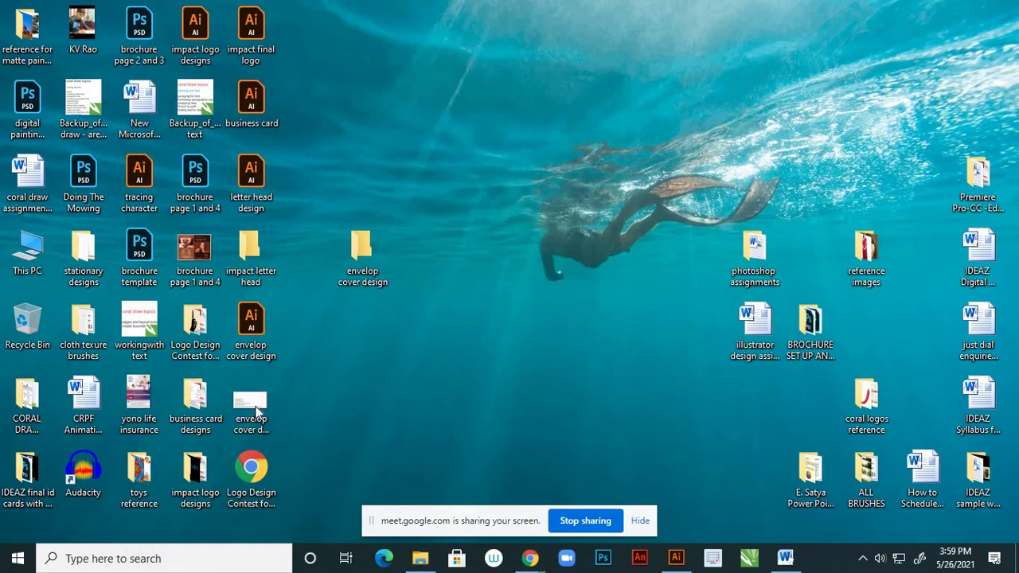
pyautogui.moveTo(251, 406); pyautogui.dragTo(374, 248)
# - Open the envelope cover PDF in Adobe Reader, inspect its pages with printer's marks at 75% zoom, and close it and the folder
pyautogui.doubleClick(374, 248)
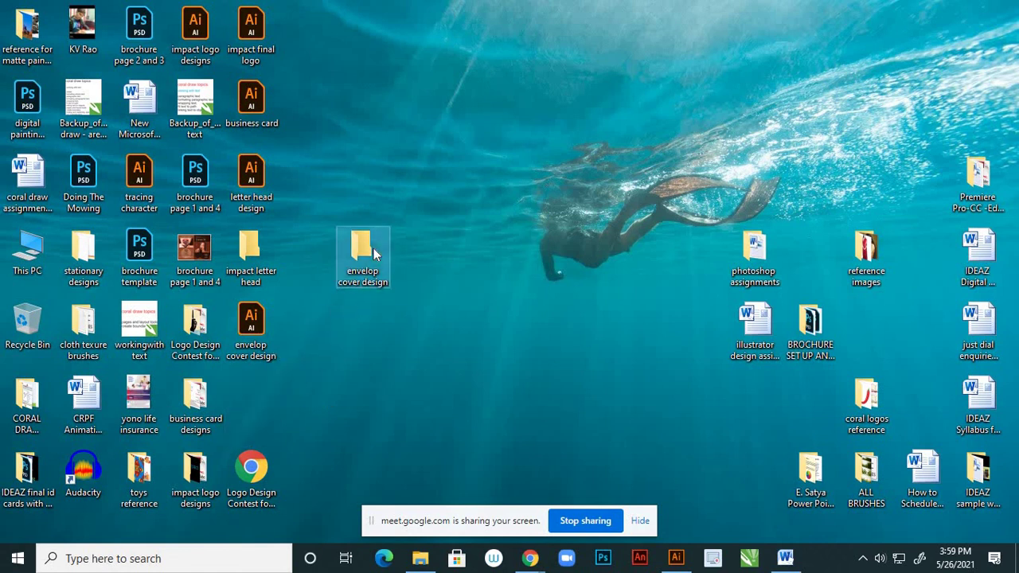
pyautogui.doubleClick(324, 159)
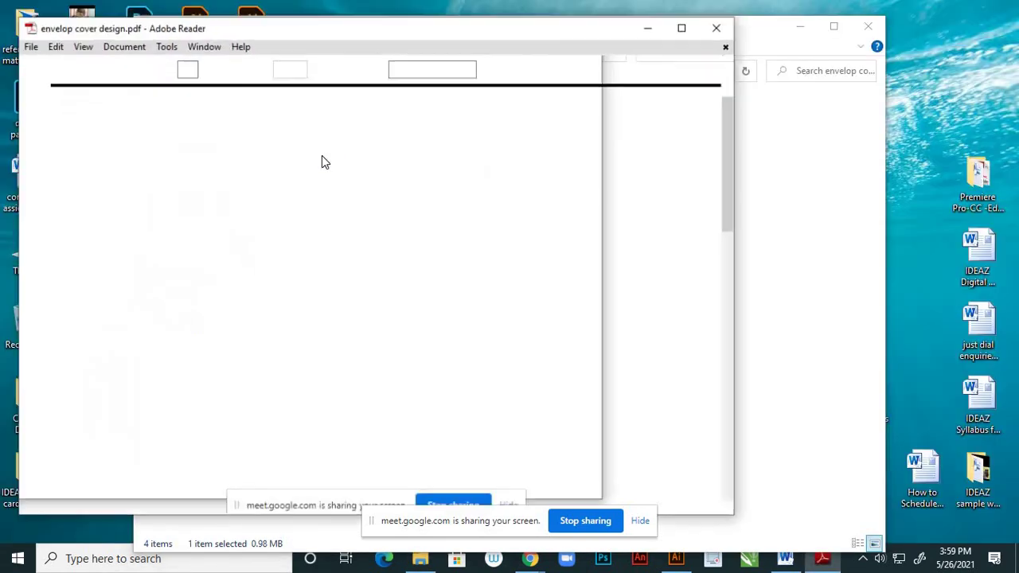
pyautogui.click(811, 49)
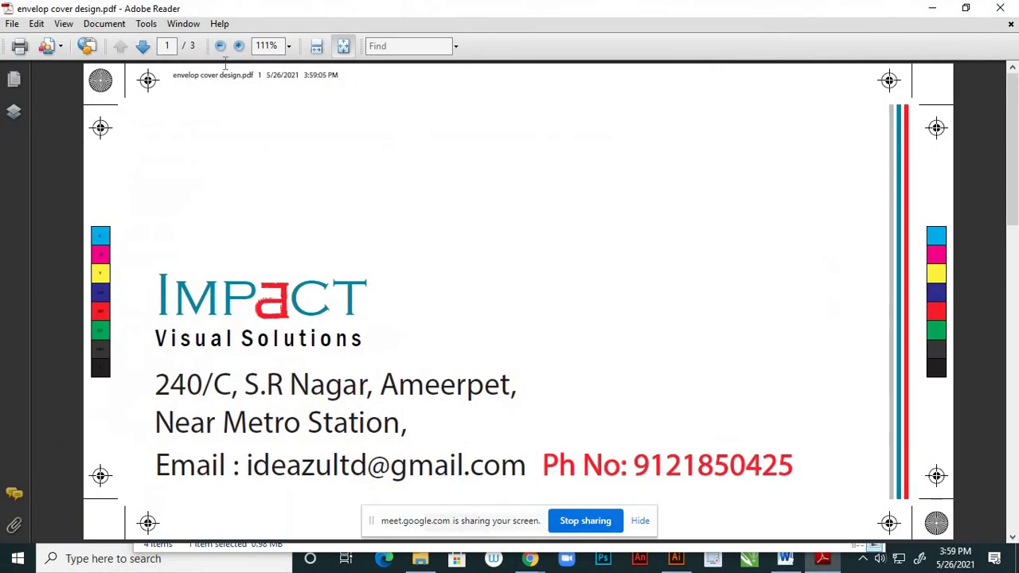
pyautogui.click(289, 47)
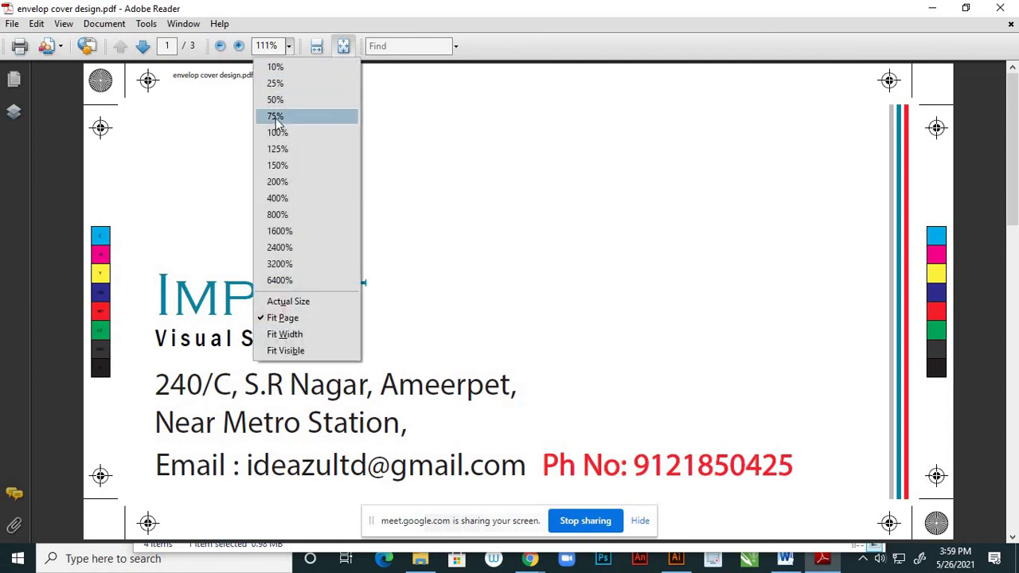
pyautogui.click(275, 118)
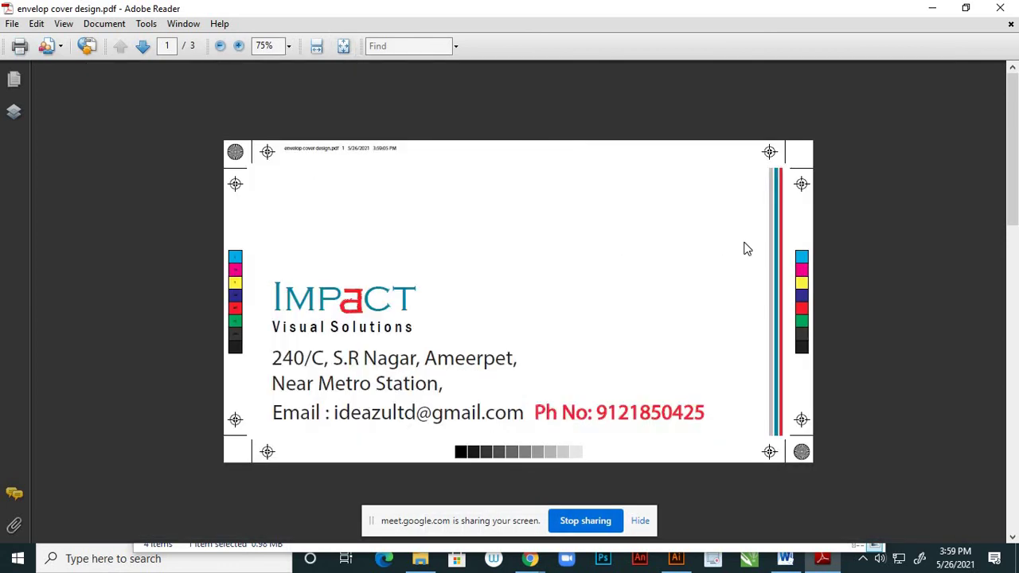
pyautogui.scroll(-2, 746, 244)
pyautogui.scroll(2, 748, 251)
pyautogui.scroll(-1, 755, 255)
pyautogui.scroll(-1, 755, 257)
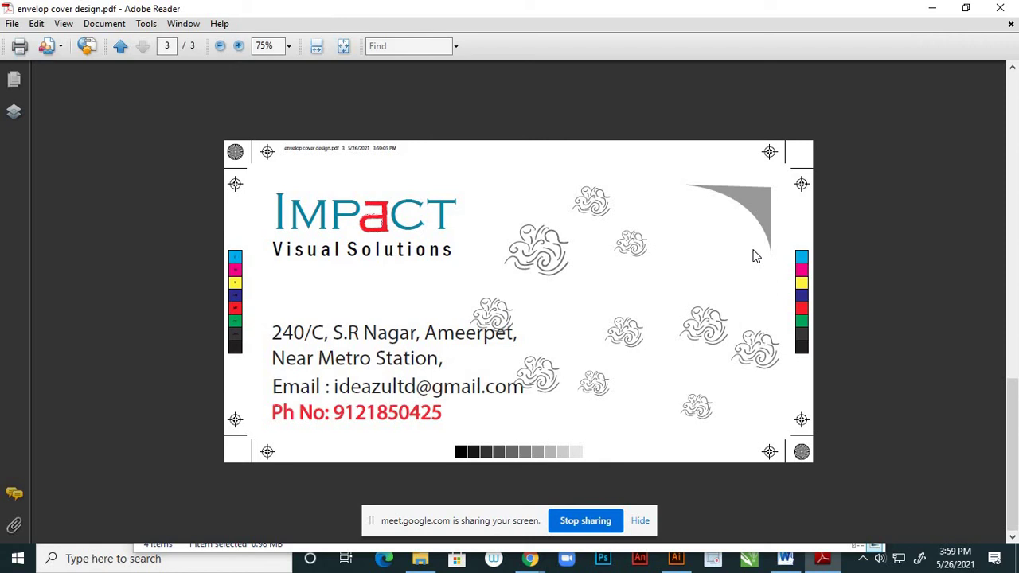
pyautogui.scroll(2, 756, 256)
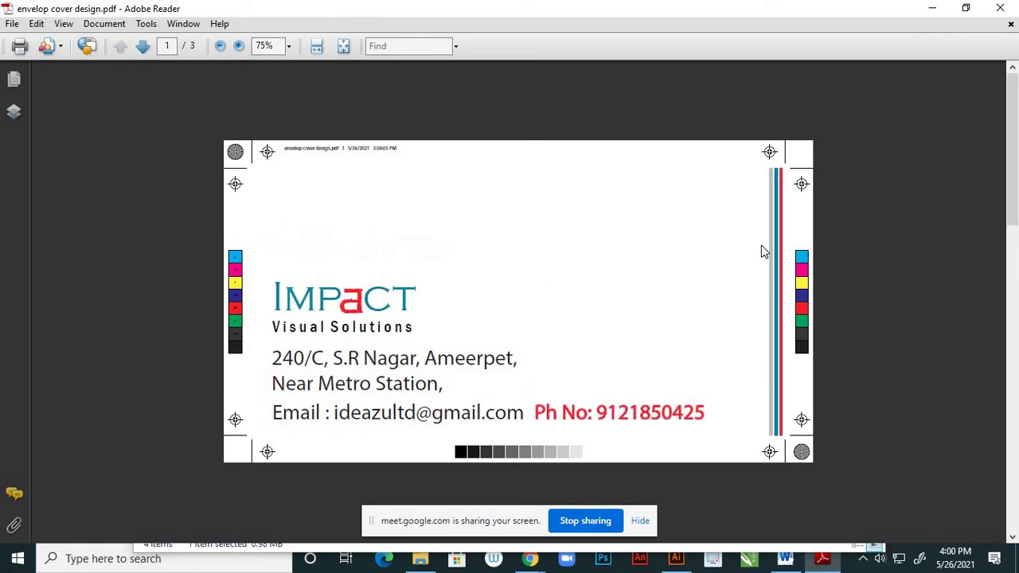
pyautogui.click(995, 16)
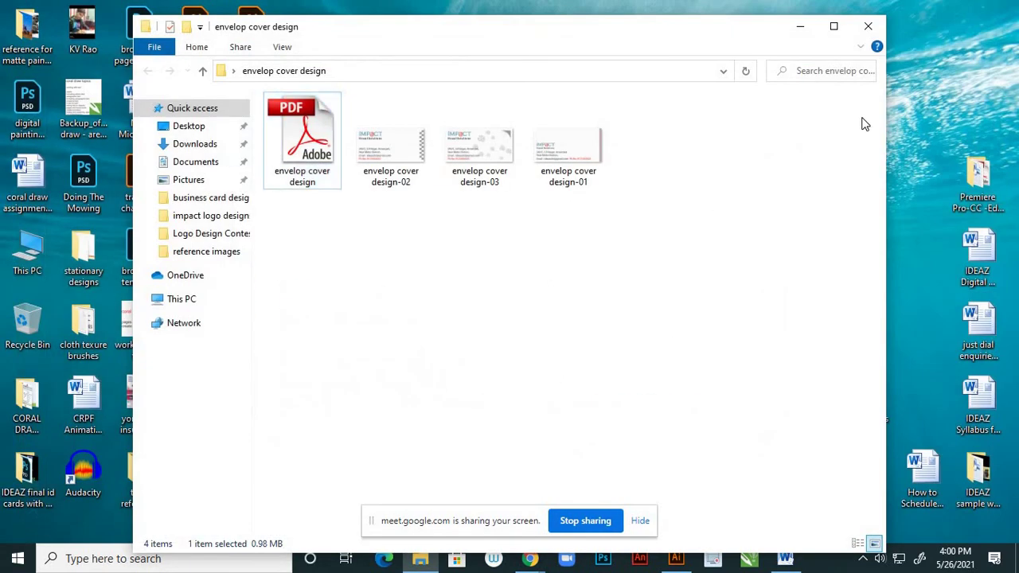
pyautogui.click(868, 28)
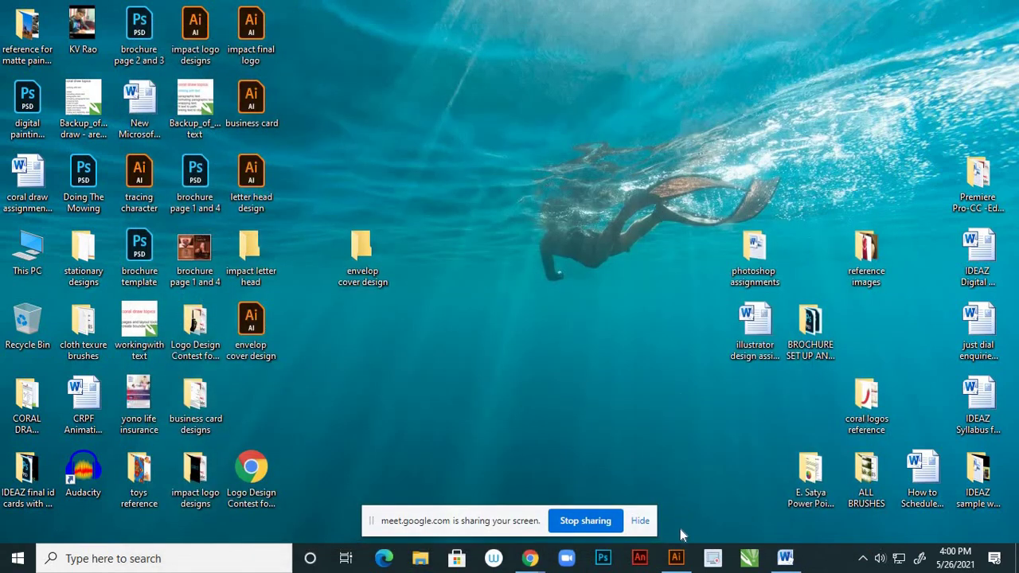
# - Check the Illustrator design assignments list in Word, and return to Illustrator to view the second and third covers
pyautogui.click(676, 560)
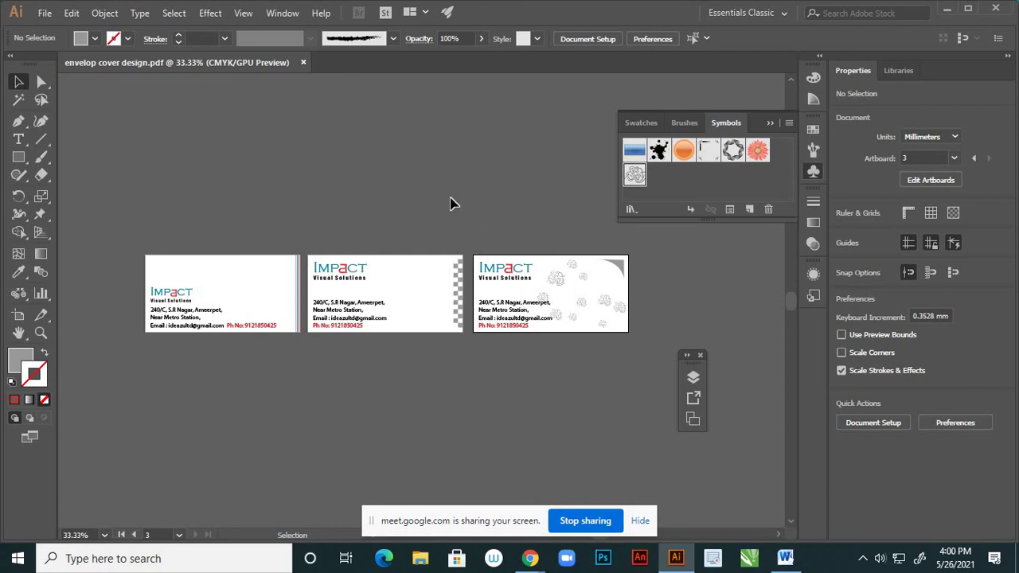
pyautogui.press('alt')
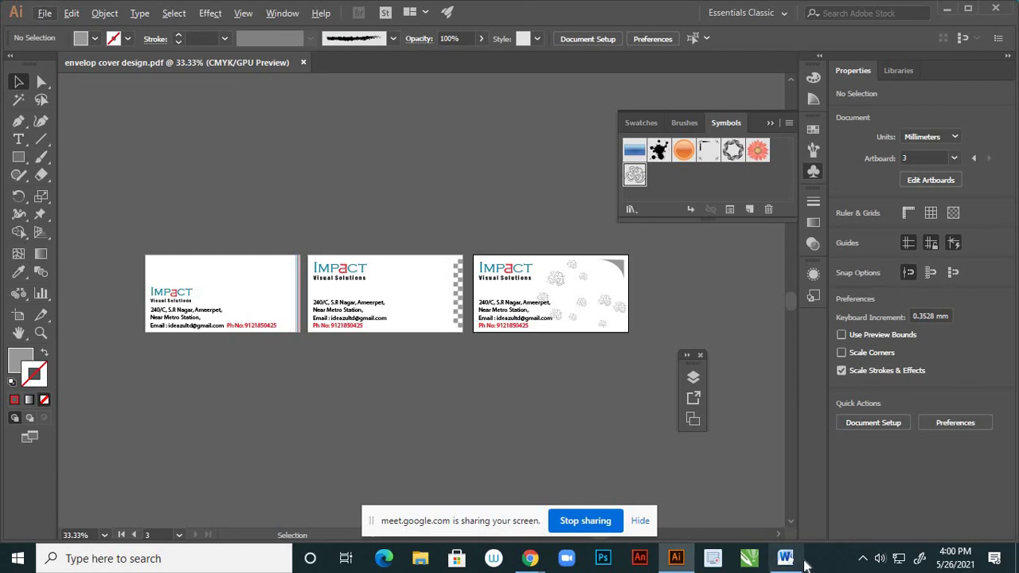
pyautogui.click(786, 559)
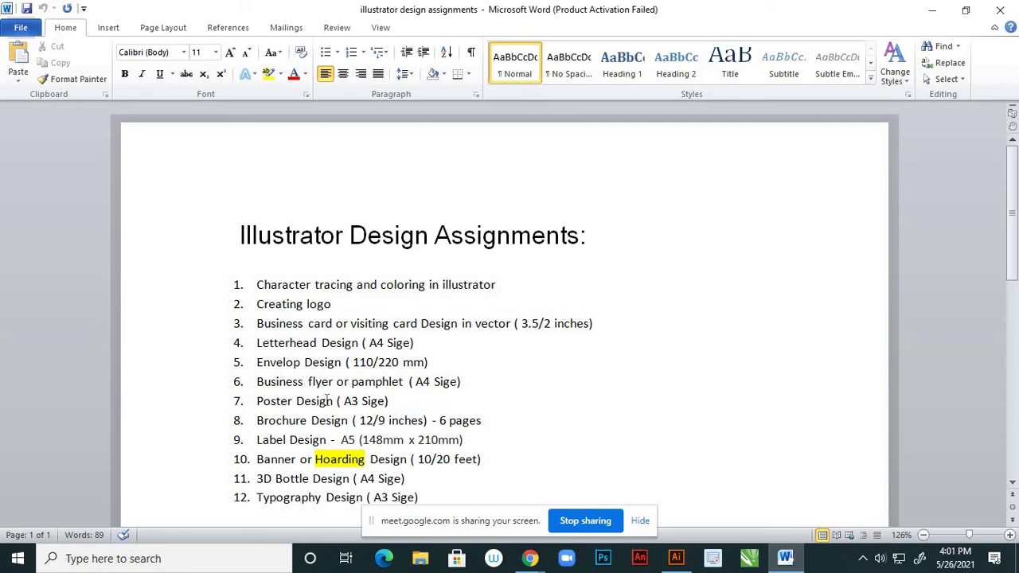
pyautogui.click(676, 558)
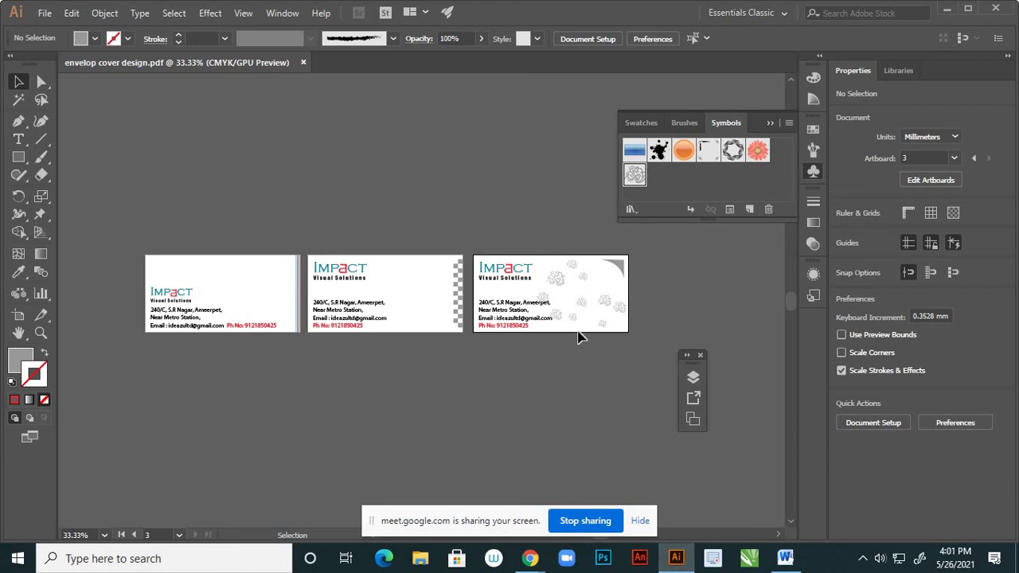
pyautogui.keyDown('alt'); pyautogui.scroll(2, 494, 307); pyautogui.keyUp('alt')
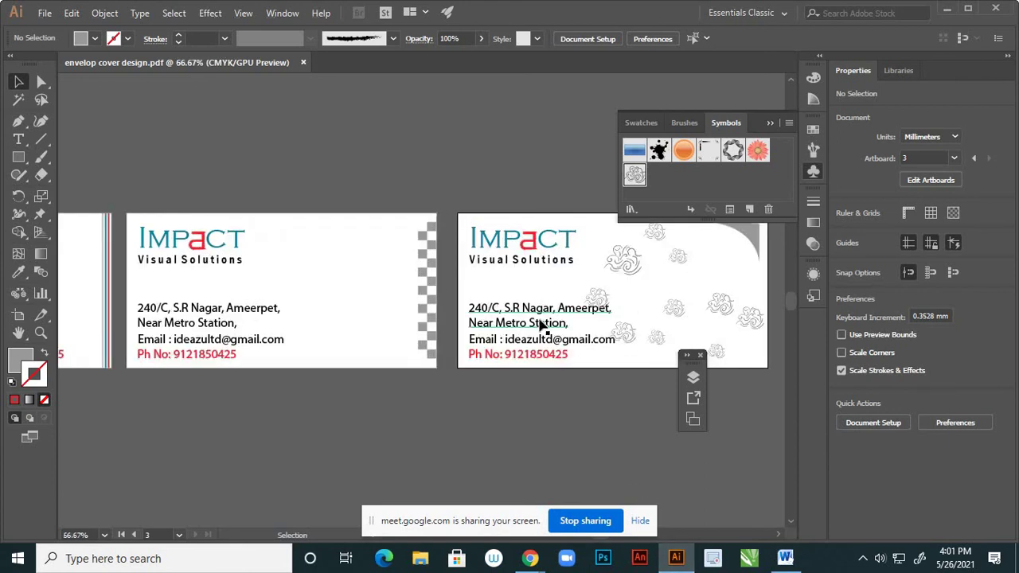
pyautogui.keyDown('alt'); pyautogui.scroll(-1, 540, 325); pyautogui.keyUp('alt')
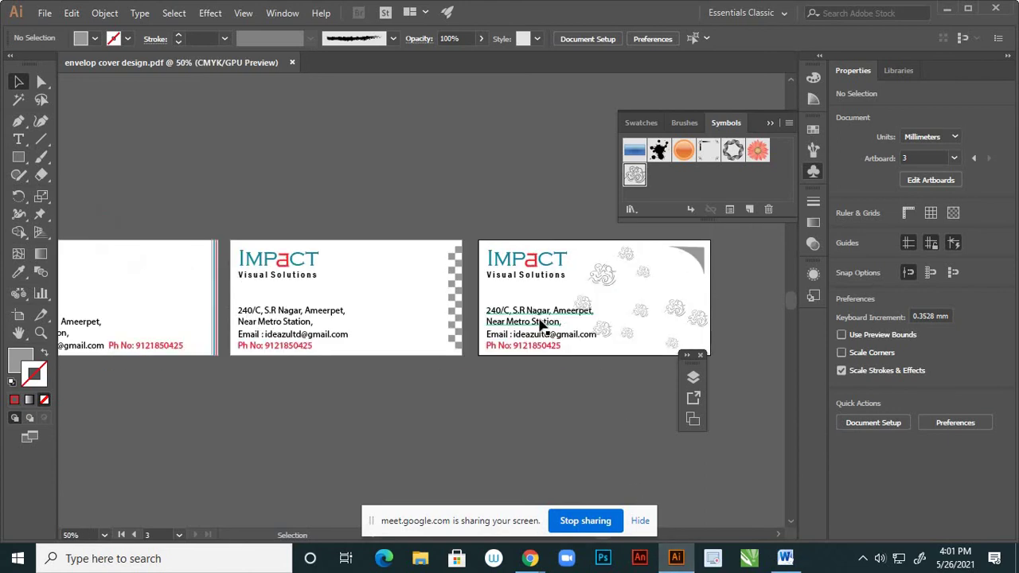